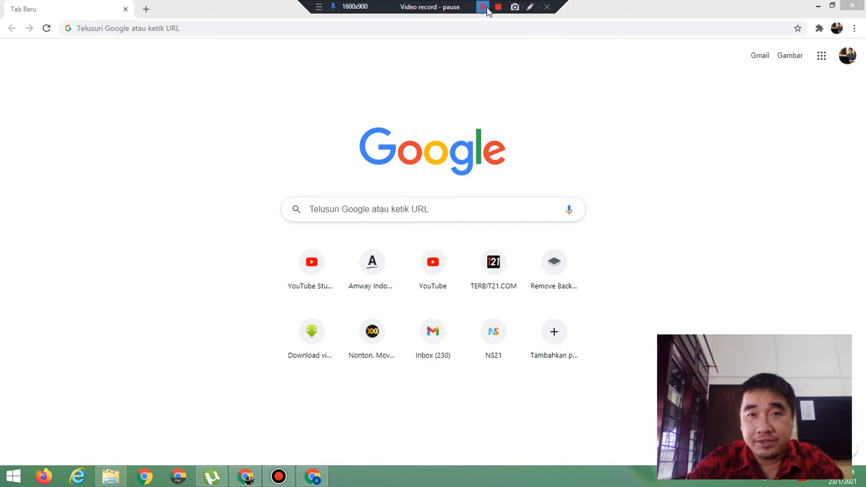
{"action": "left_click", "coordinate": [483, 7]}
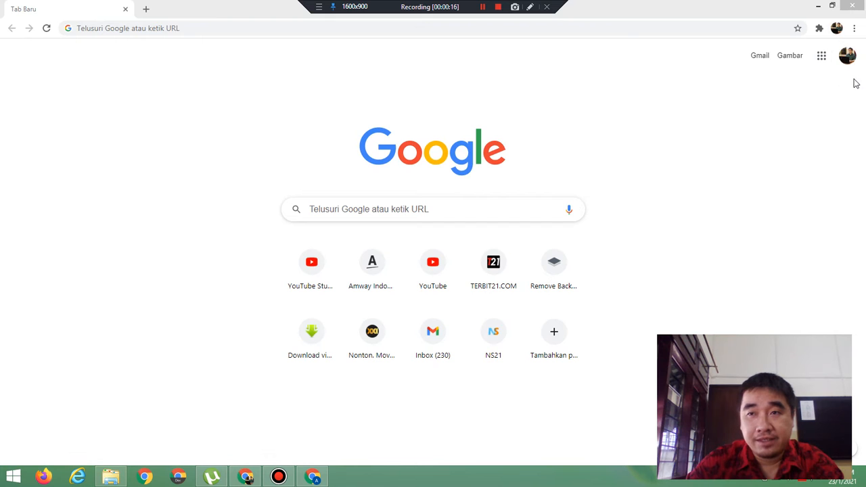
{"action": "left_click", "coordinate": [820, 64]}
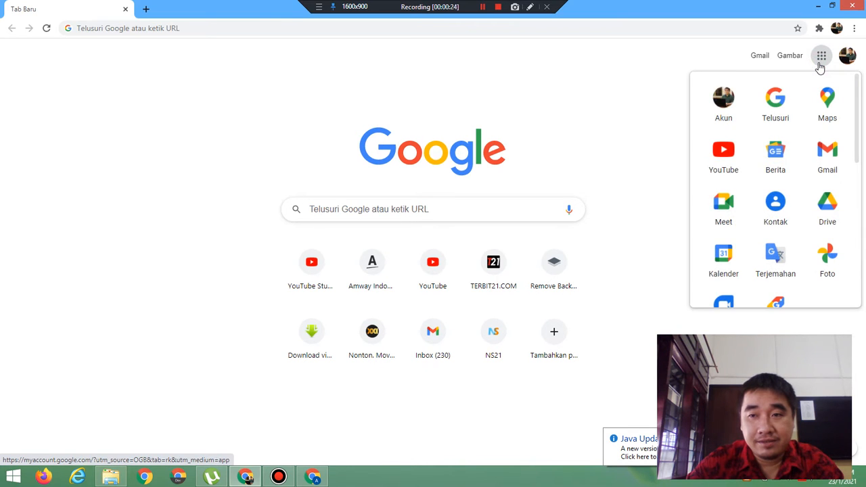
{"action": "left_click_drag", "start_coordinate": [860, 161], "coordinate": [864, 180]}
{"action": "left_click", "coordinate": [863, 179]}
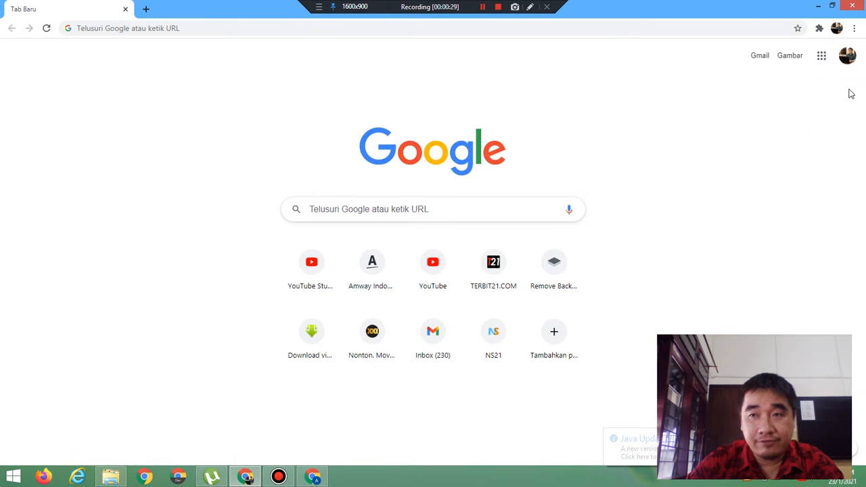
- Open Google Drive, create a blank Google Forms form from there, and dismiss the antivirus pop-up
{"action": "left_click", "coordinate": [822, 55]}
{"action": "left_click", "coordinate": [843, 218]}
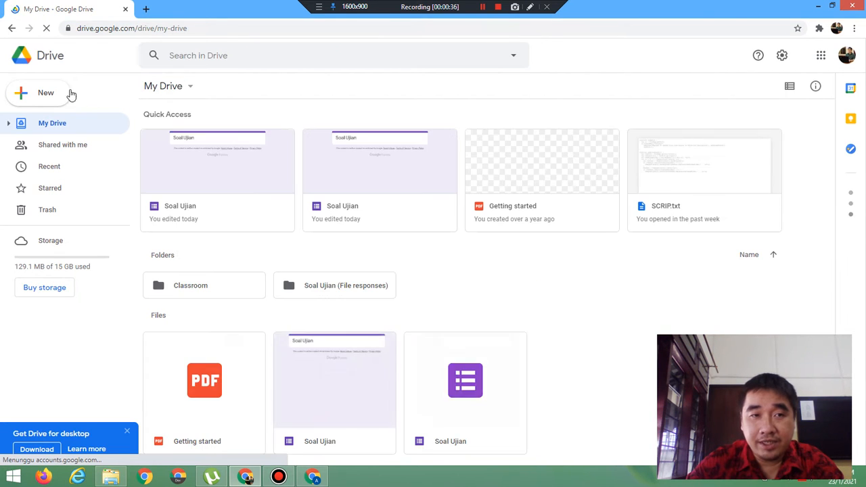
{"action": "left_click", "coordinate": [47, 96]}
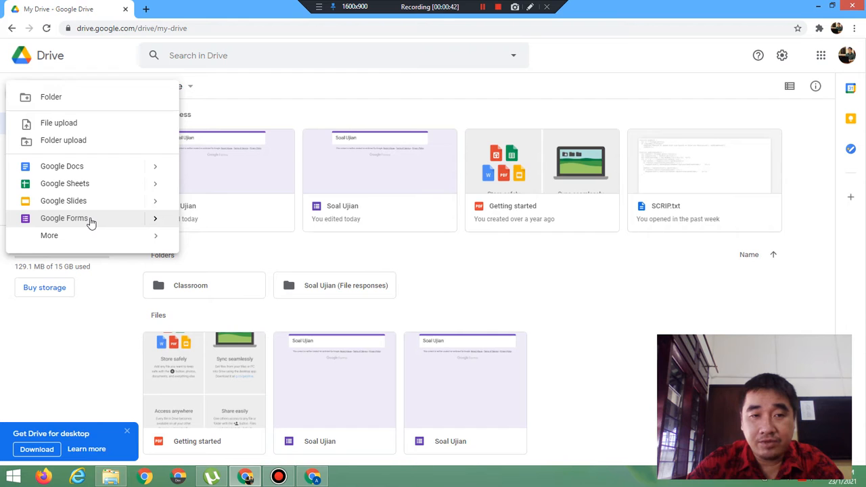
{"action": "mouse_move", "coordinate": [154, 225]}
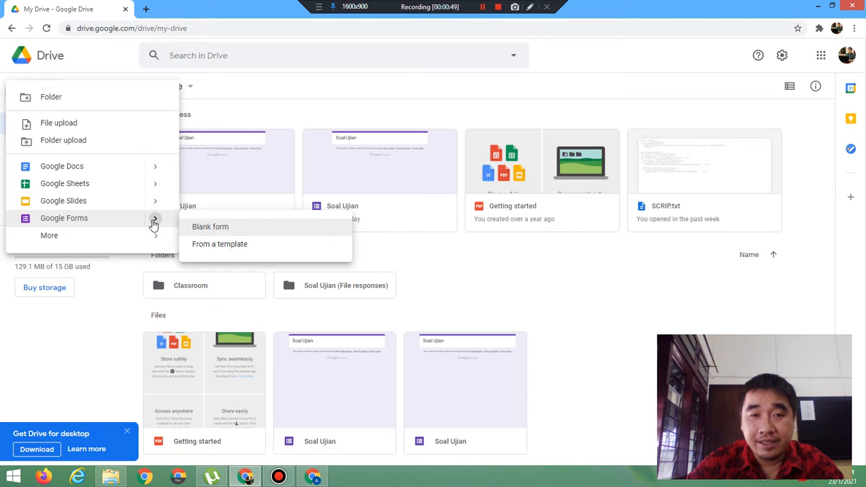
{"action": "left_click", "coordinate": [212, 231]}
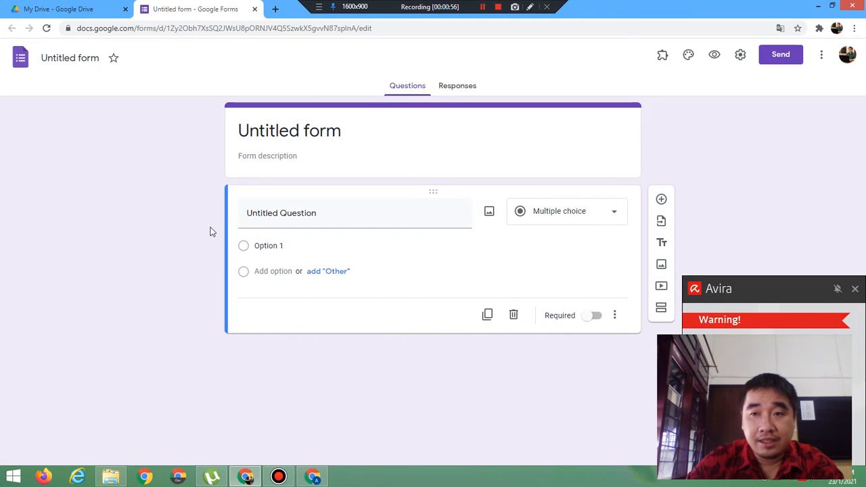
{"action": "left_click", "coordinate": [856, 289]}
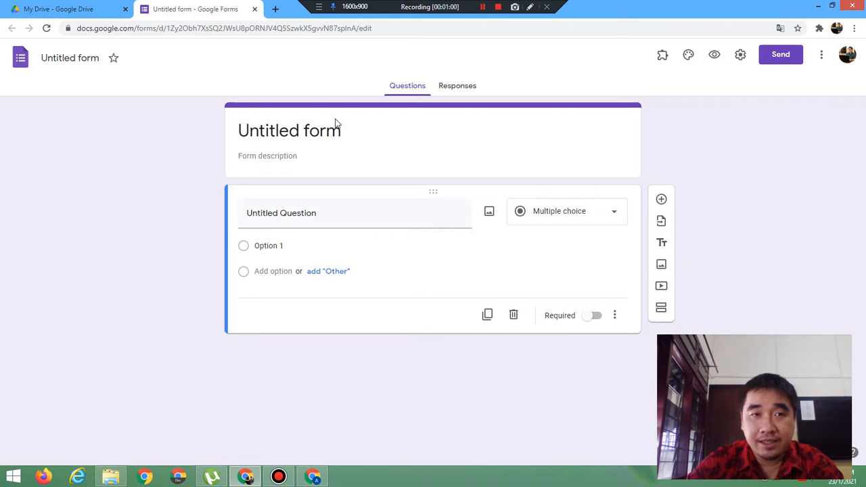
- Name the form "Soal Ujian" and apply the same text as its heading title
{"action": "left_click", "coordinate": [85, 59]}
{"action": "type", "text": "U"}
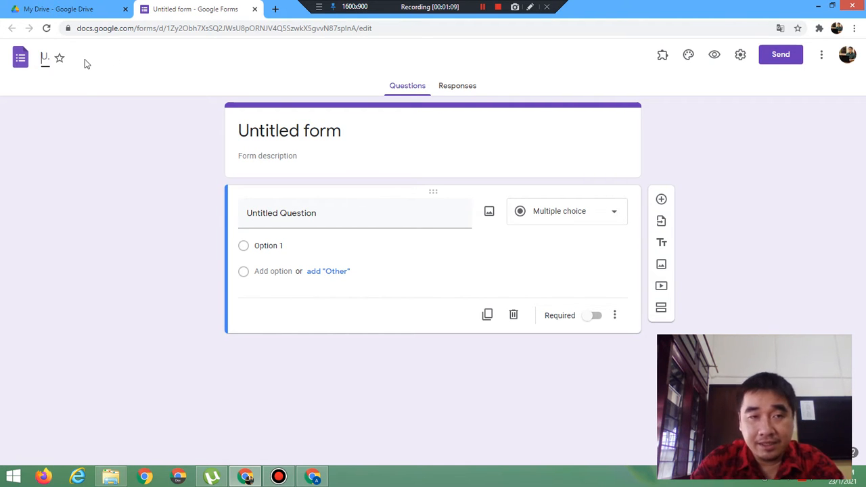
{"action": "type", "text": "Soal"}
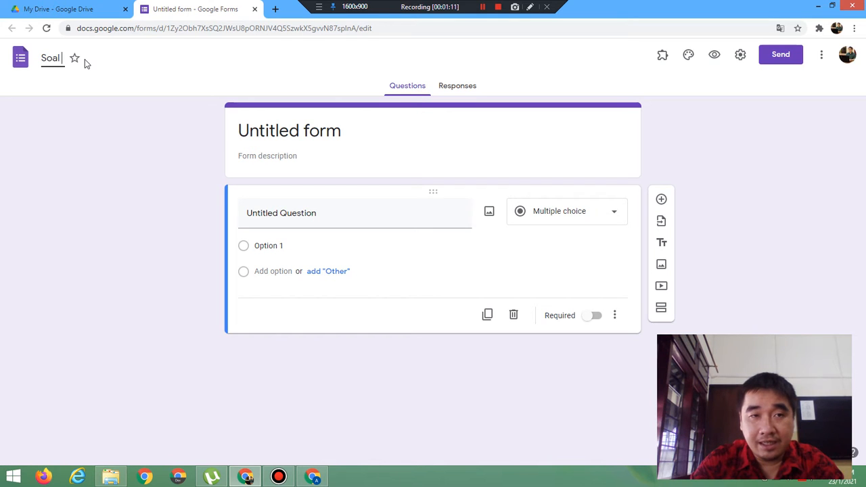
{"action": "type", "text": " Ujian"}
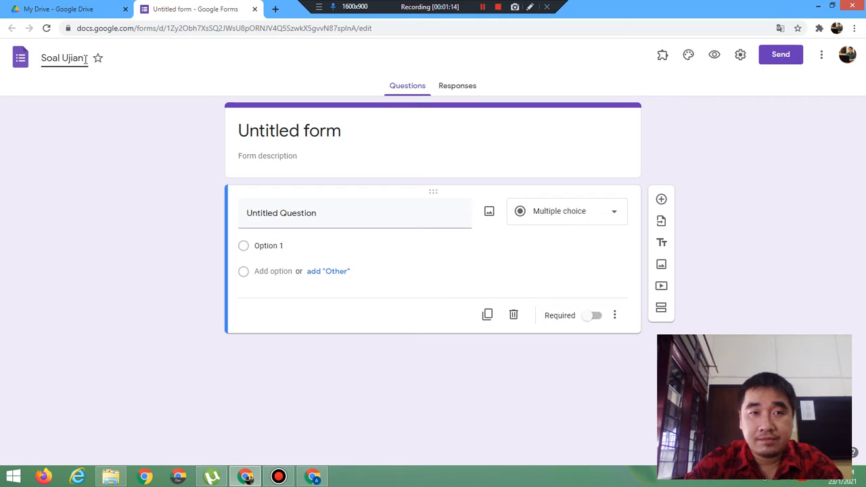
{"action": "left_click", "coordinate": [300, 134]}
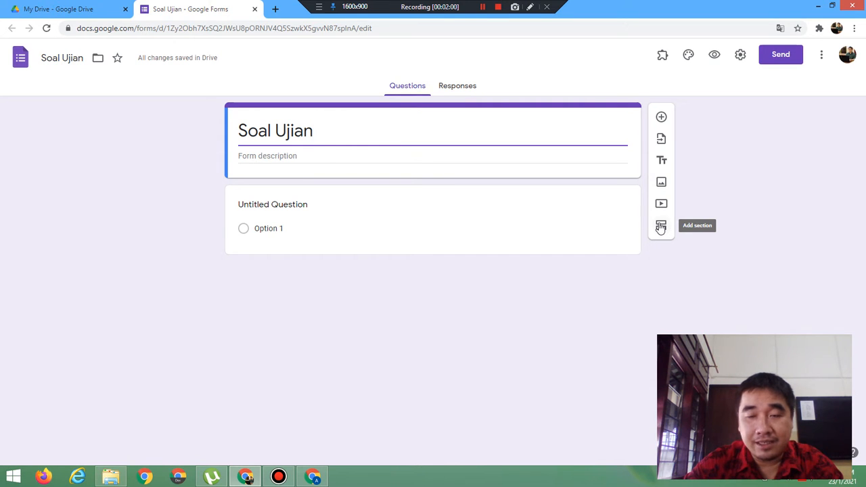
- Add a new section below the form header and title it "Data Peserta Ujian"
{"action": "left_click", "coordinate": [661, 227]}
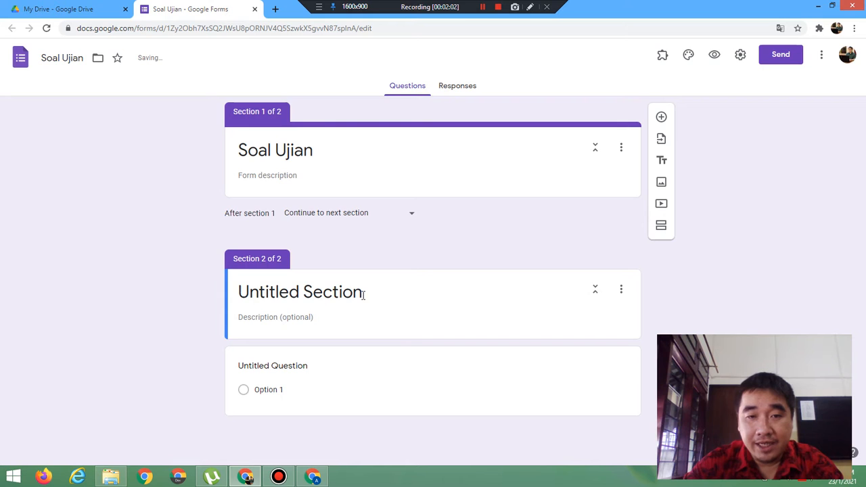
{"action": "left_click", "coordinate": [364, 293]}
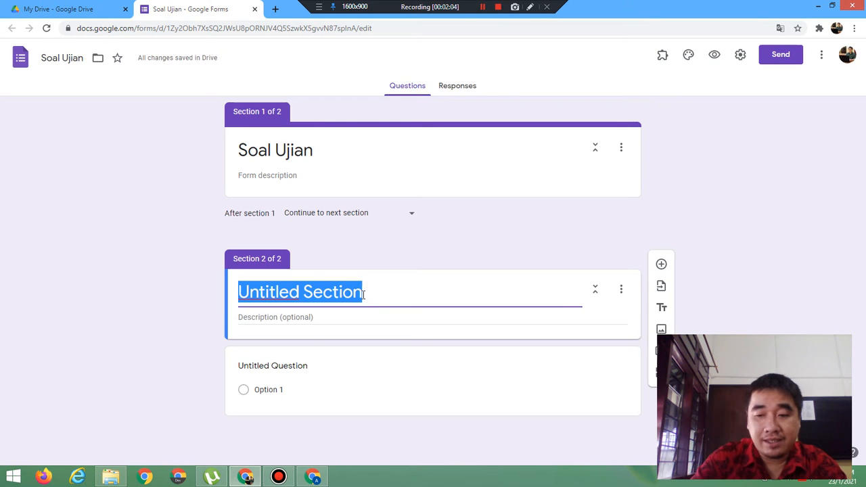
{"action": "key", "text": "BackSpace"}
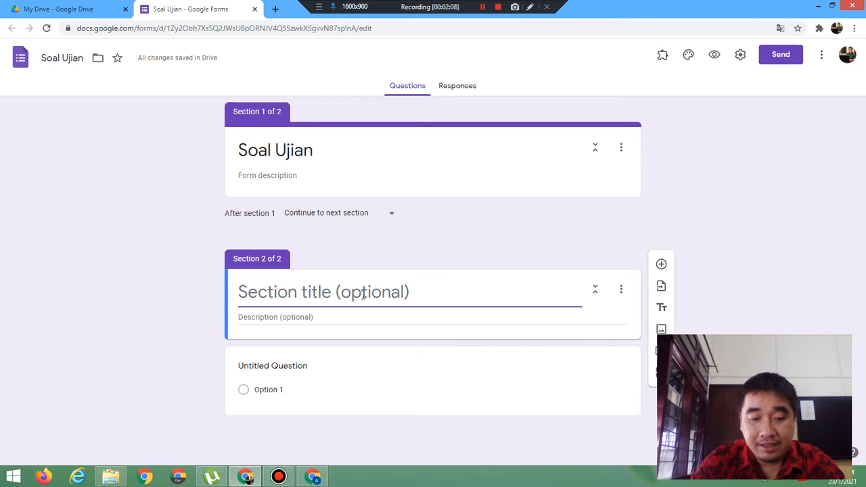
{"action": "type", "text": "Darta"}
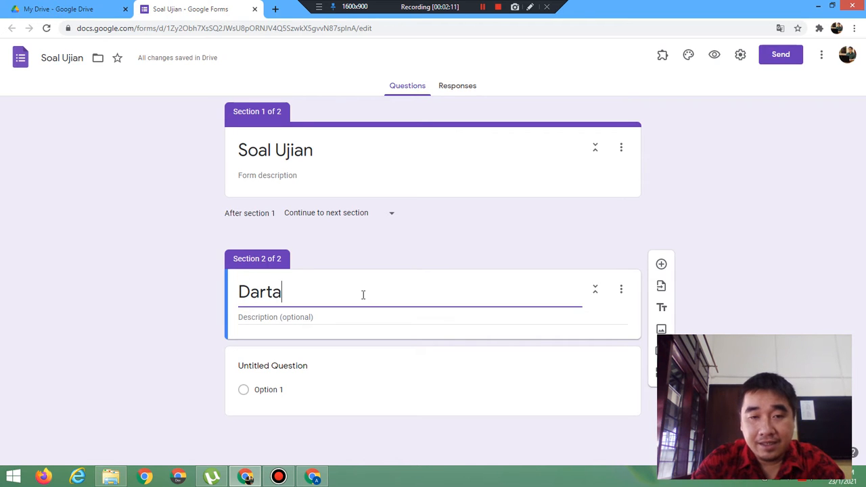
{"action": "key", "text": "BackSpace"}
{"action": "key", "text": "BackSpace"}
{"action": "key", "text": "BackSpace"}
{"action": "type", "text": "ta Peser"}
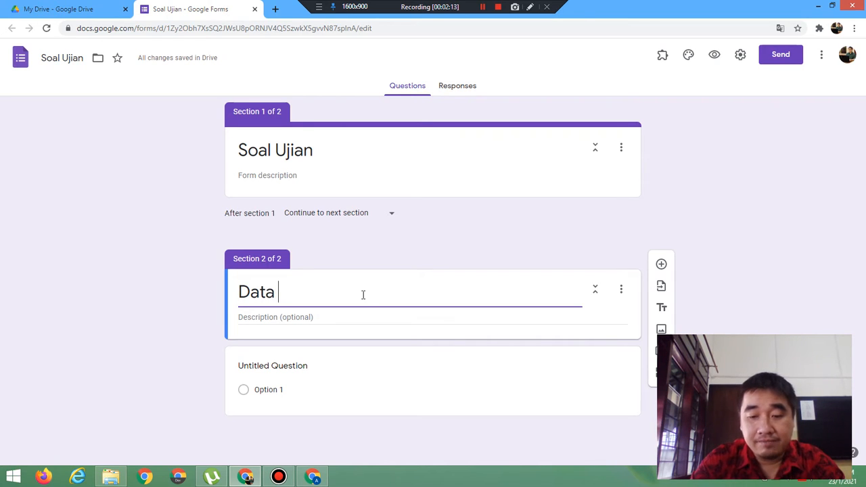
{"action": "type", "text": "ta Ujian"}
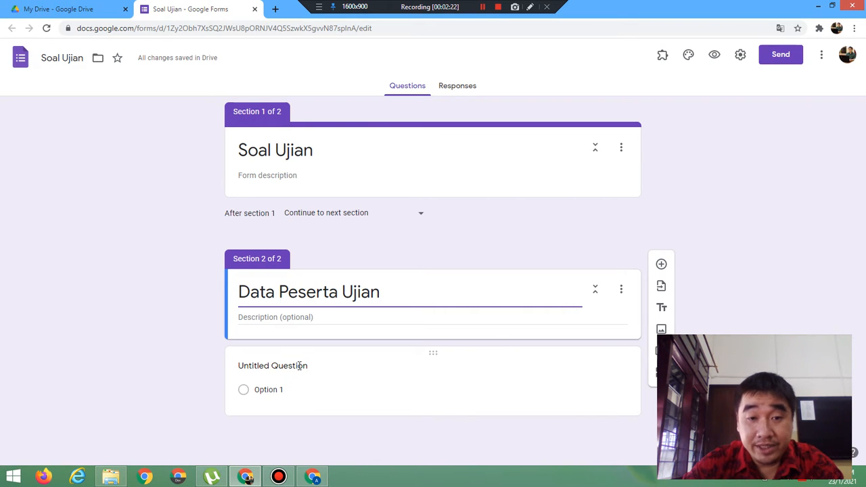
- Title the untitled question in the Data Peserta Ujian section "Nama Lengkap:"
{"action": "left_click", "coordinate": [298, 369]}
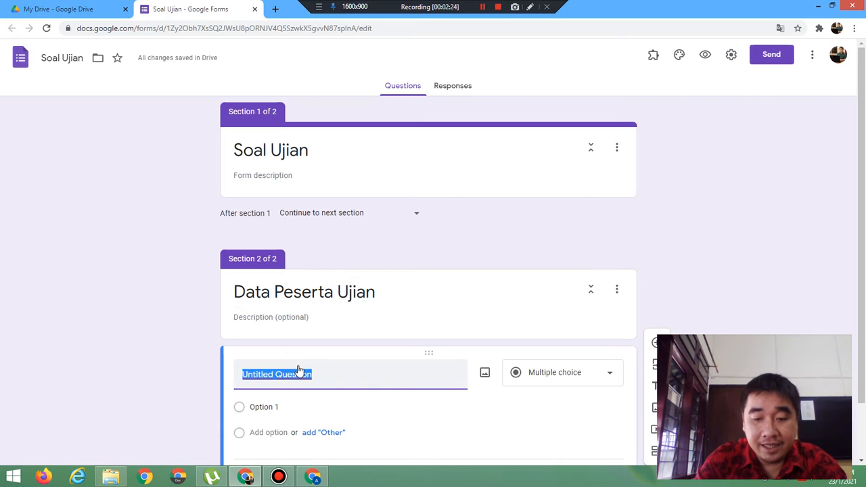
{"action": "type", "text": "Nama:"}
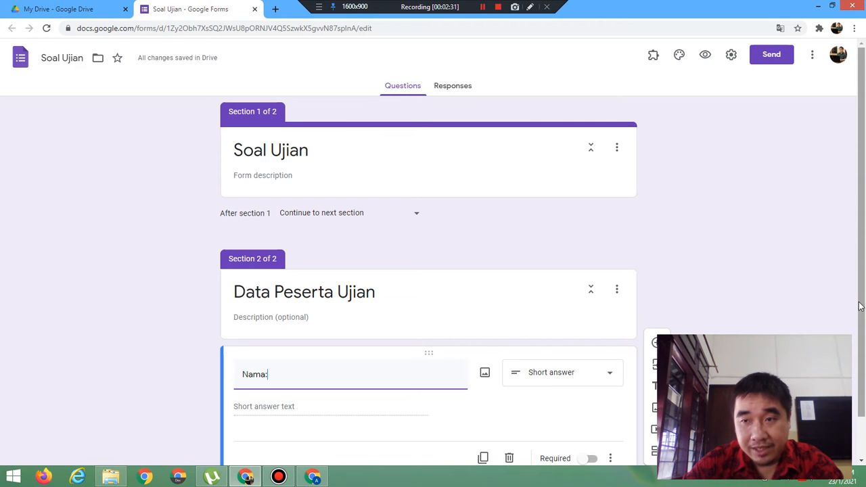
{"action": "key", "text": "BackSpace"}
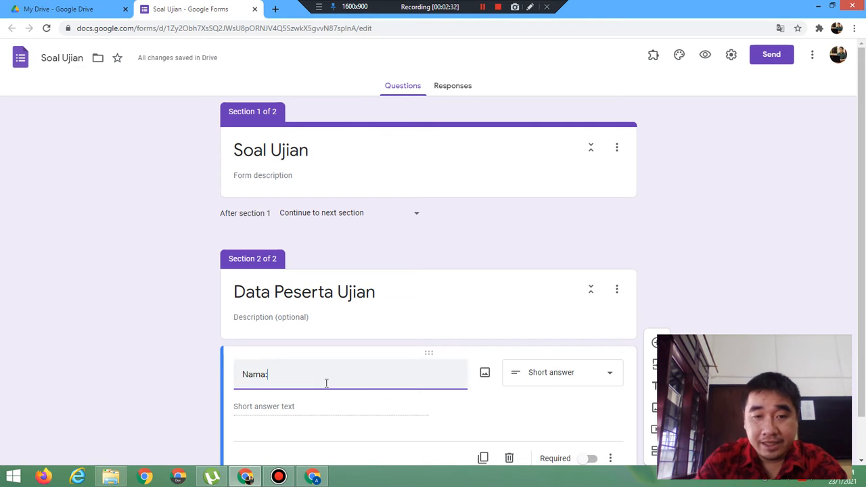
{"action": "type", "text": "Lengkap"}
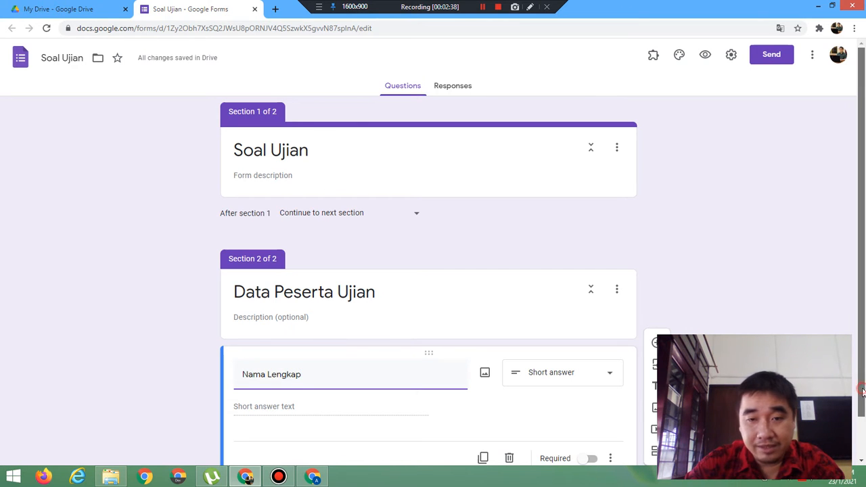
{"action": "left_click_drag", "start_coordinate": [863, 392], "coordinate": [863, 443]}
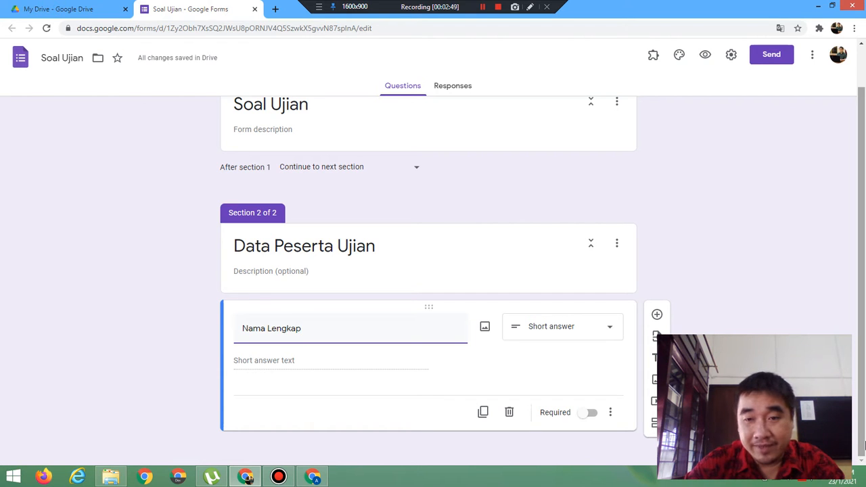
{"action": "type", "text": ":"}
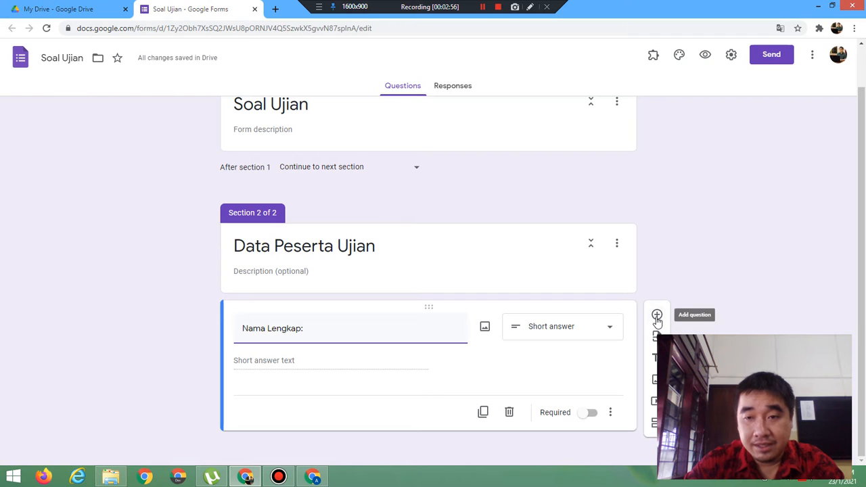
- Duplicate the "Nama Lengkap:" question and title the copy "Kelas"
{"action": "left_click", "coordinate": [484, 411]}
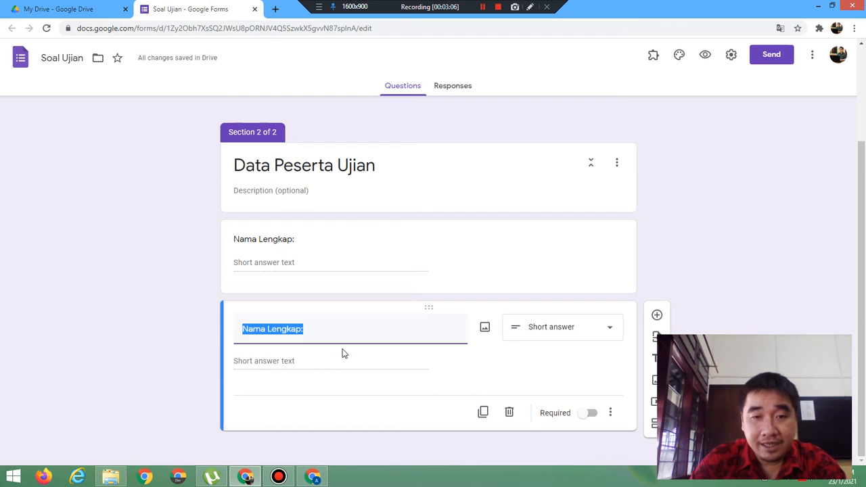
{"action": "key", "text": "BackSpace"}
{"action": "type", "text": "K"}
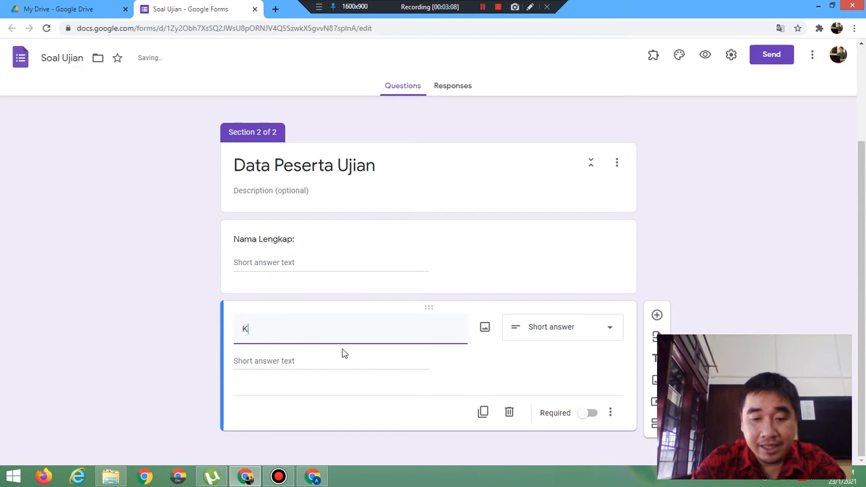
{"action": "type", "text": "elas"}
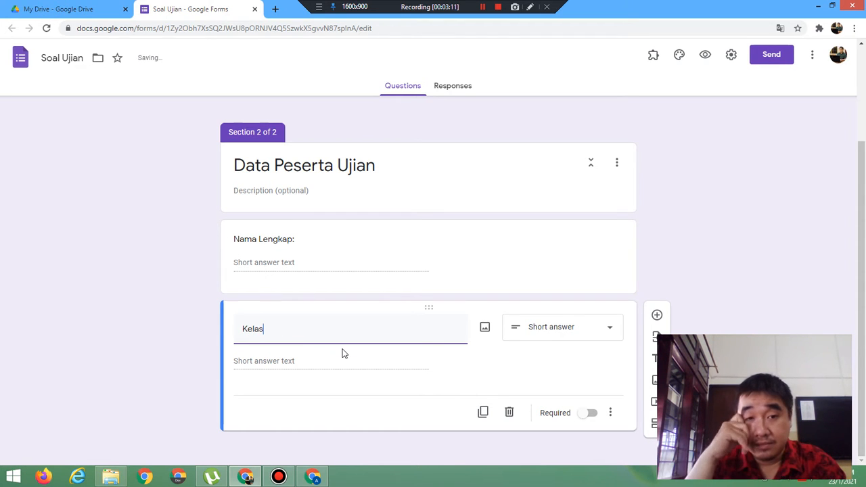
- Change the Kelas question's type to Dropdown and add a colon so its title reads "Kelas:"
{"action": "left_click", "coordinate": [552, 330]}
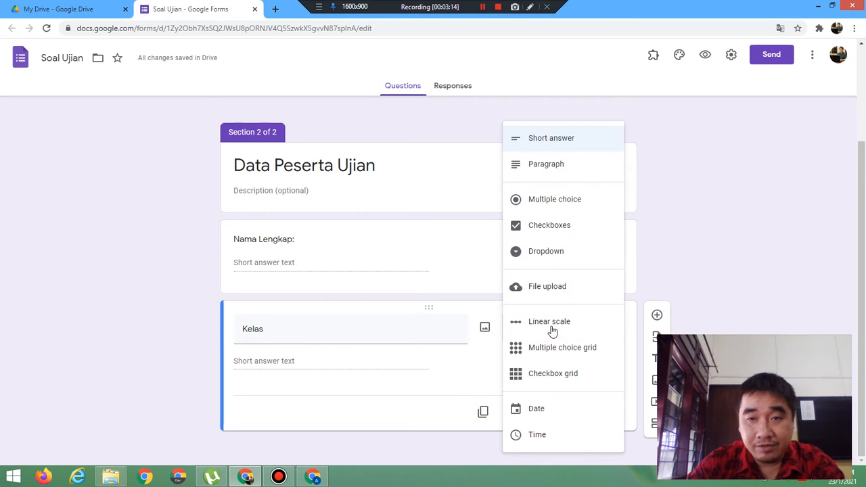
{"action": "left_click", "coordinate": [549, 253]}
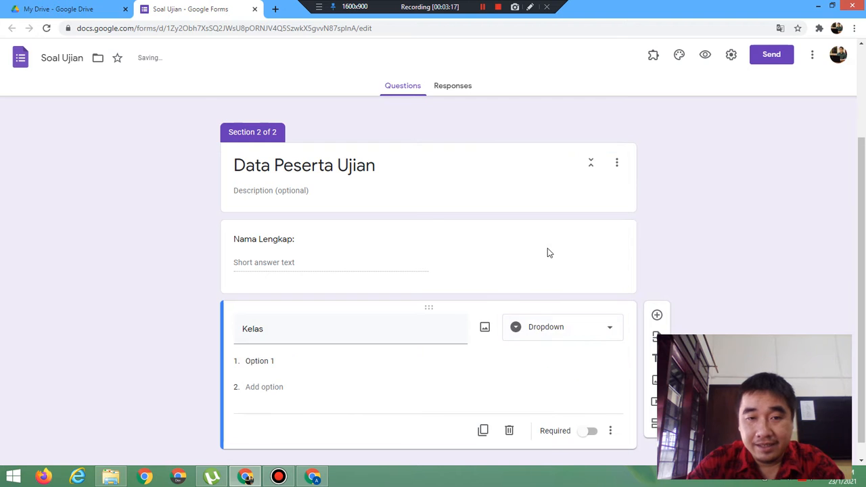
{"action": "left_click", "coordinate": [322, 339]}
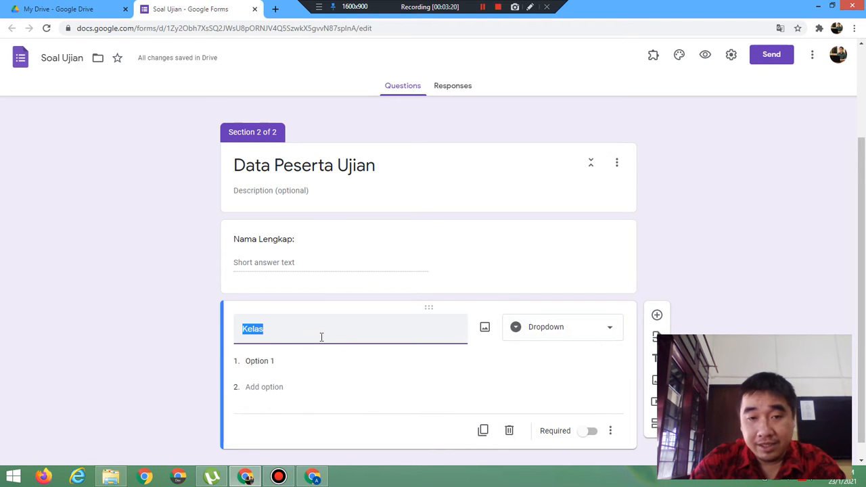
{"action": "left_click", "coordinate": [322, 337]}
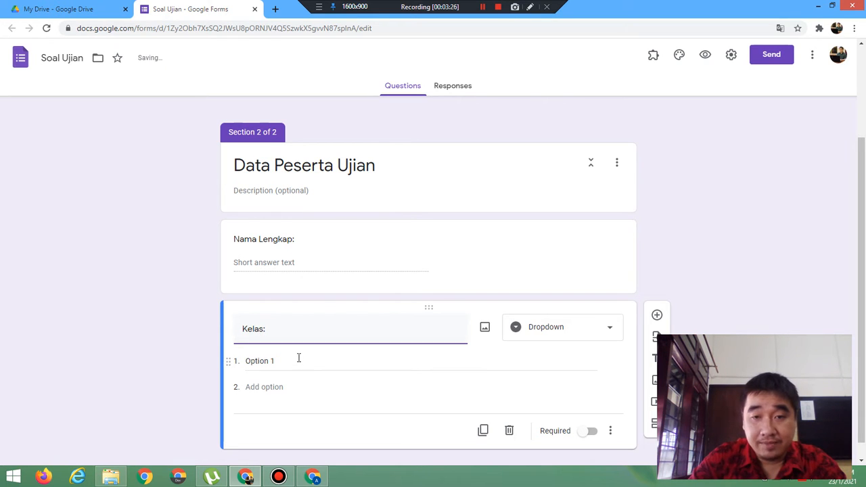
- Enter "7A" and "7B" as the first two dropdown options of the Kelas question
{"action": "left_click", "coordinate": [298, 358]}
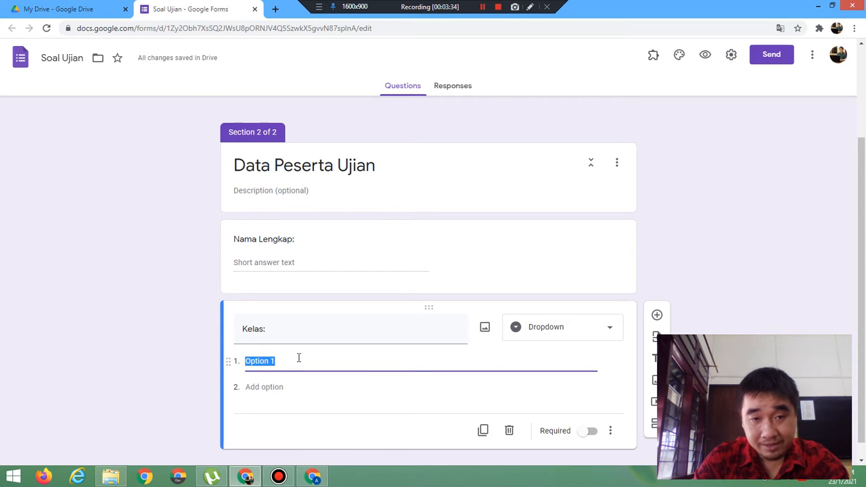
{"action": "type", "text": "7"}
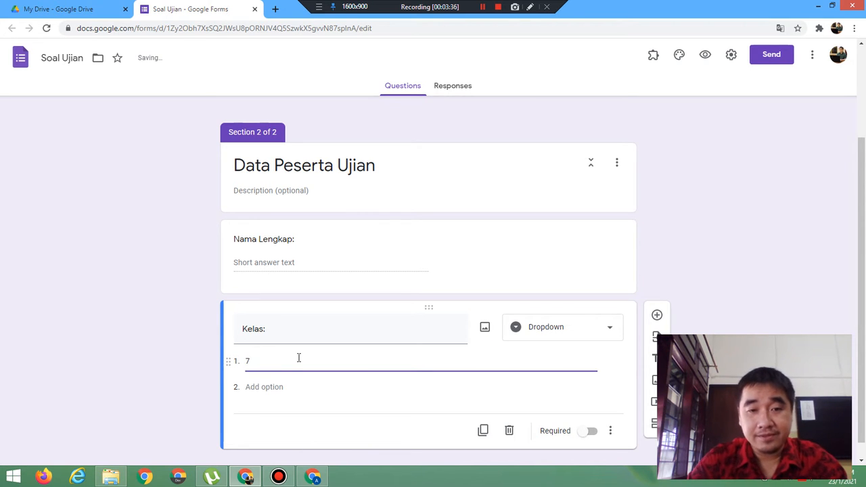
{"action": "type", "text": "A"}
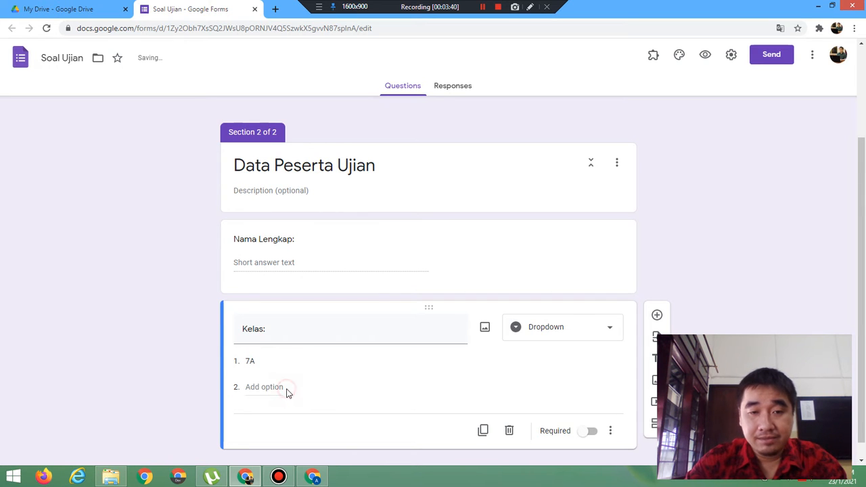
{"action": "left_click", "coordinate": [259, 392]}
{"action": "type", "text": "7B"}
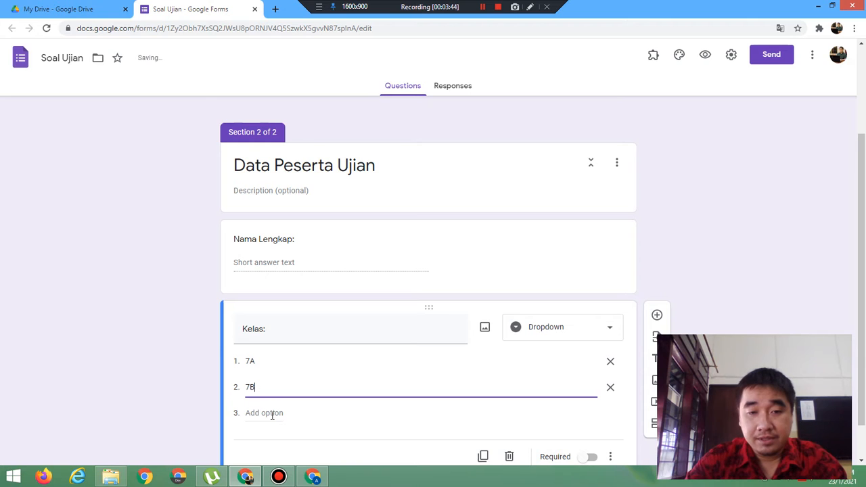
- Add "7C" as the third dropdown option of the Kelas question
{"action": "left_click", "coordinate": [270, 414]}
{"action": "type", "text": "7C"}
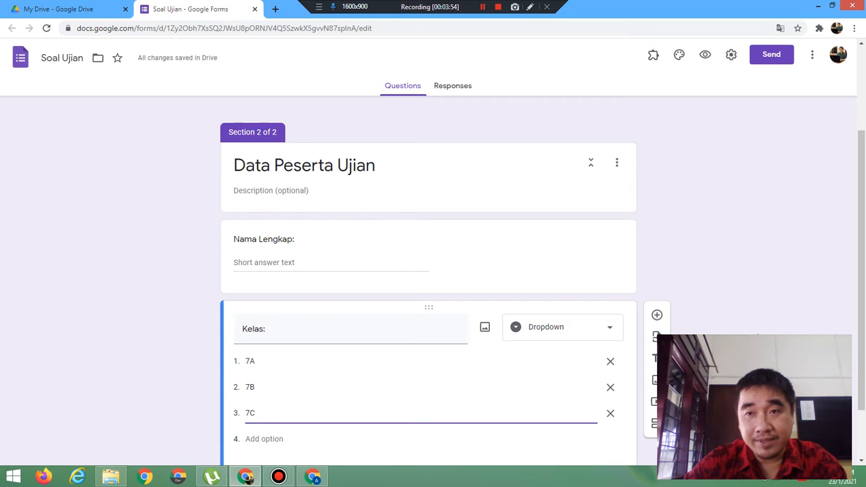
- Preview the form, check the Data Peserta Ujian section and the Kelas dropdown choices, and close the preview
{"action": "left_click", "coordinate": [706, 59]}
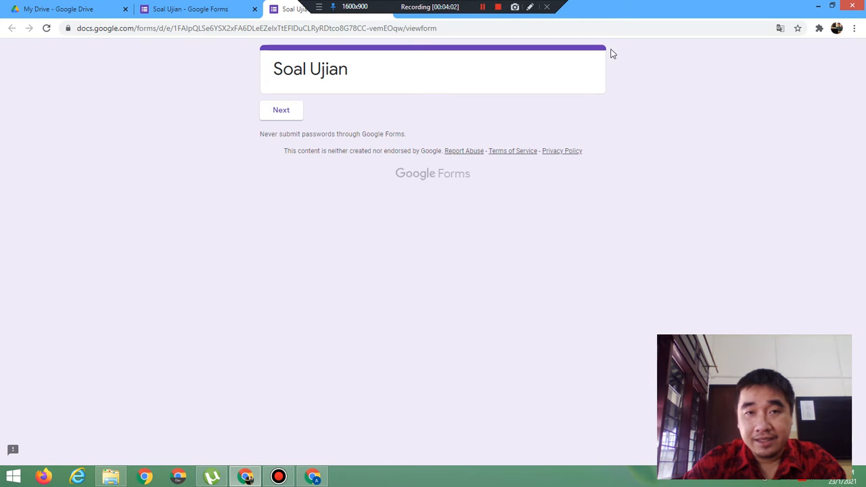
{"action": "left_click", "coordinate": [281, 113]}
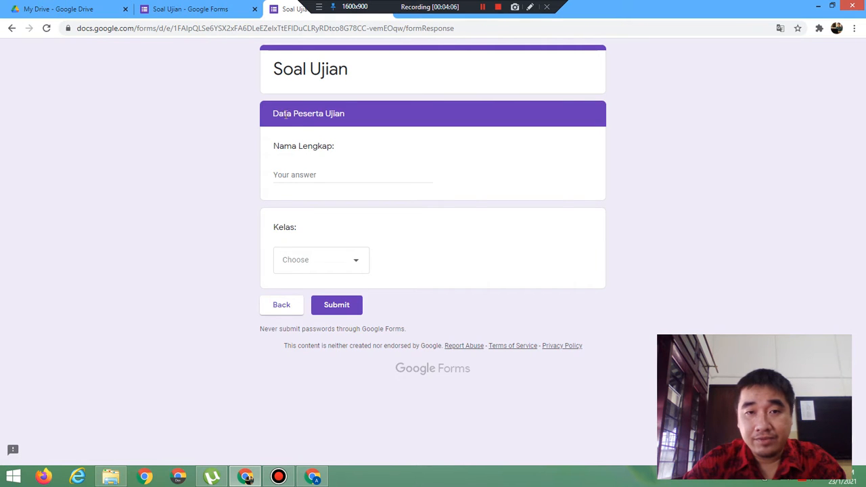
{"action": "left_click", "coordinate": [337, 269]}
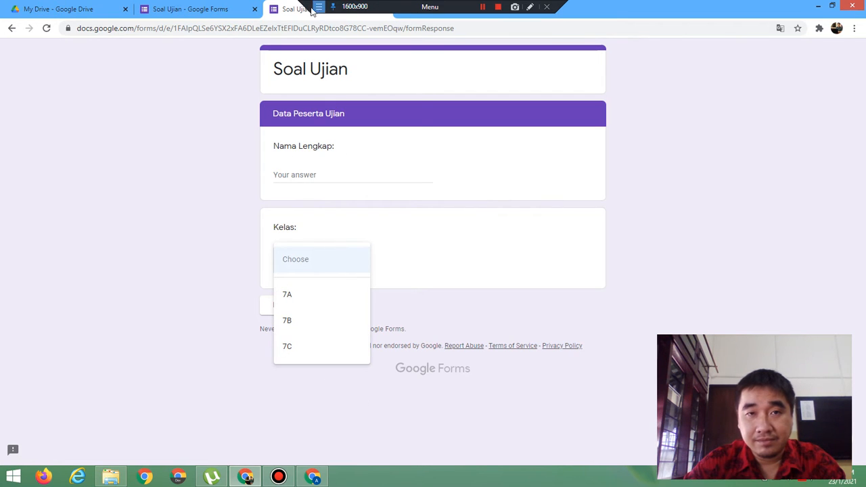
{"action": "left_click", "coordinate": [384, 23]}
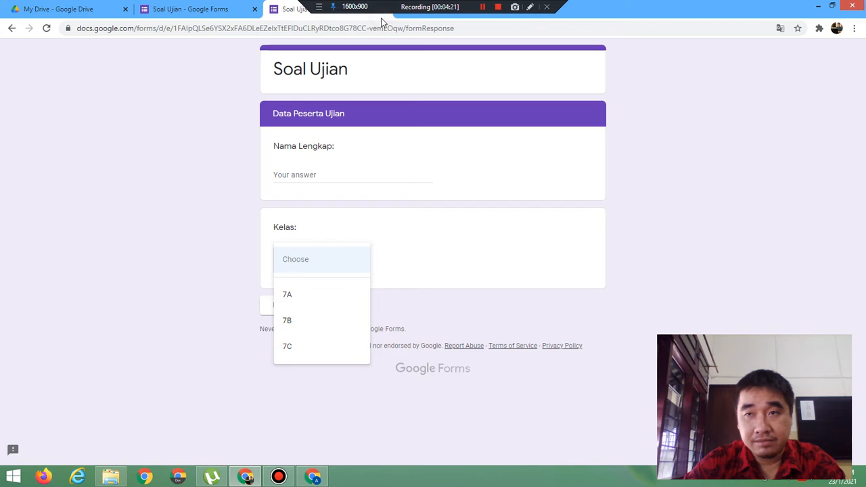
{"action": "left_click", "coordinate": [193, 10]}
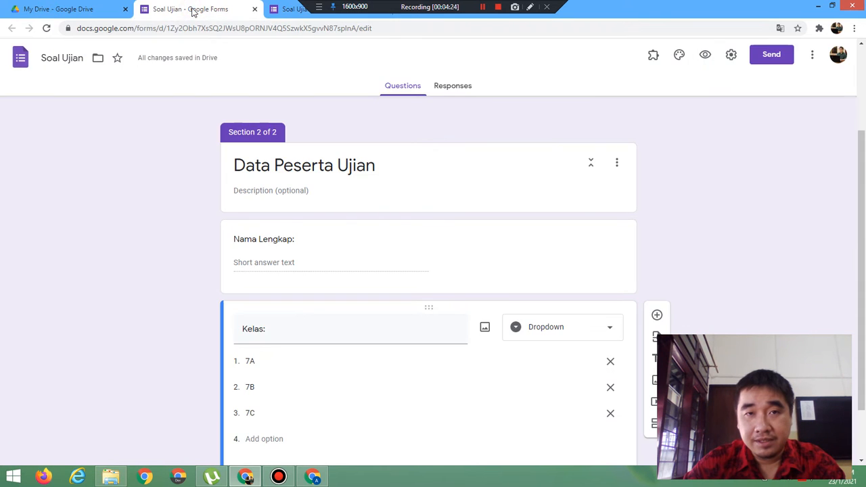
{"action": "right_click", "coordinate": [283, 11]}
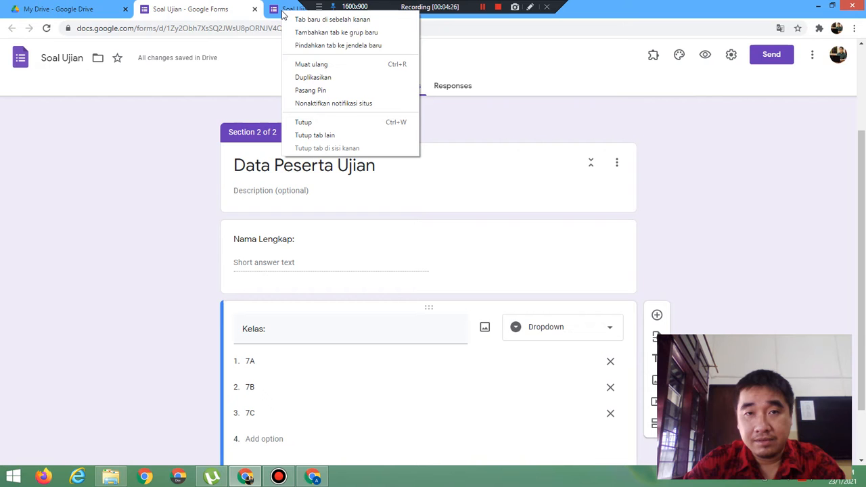
{"action": "left_click", "coordinate": [324, 123]}
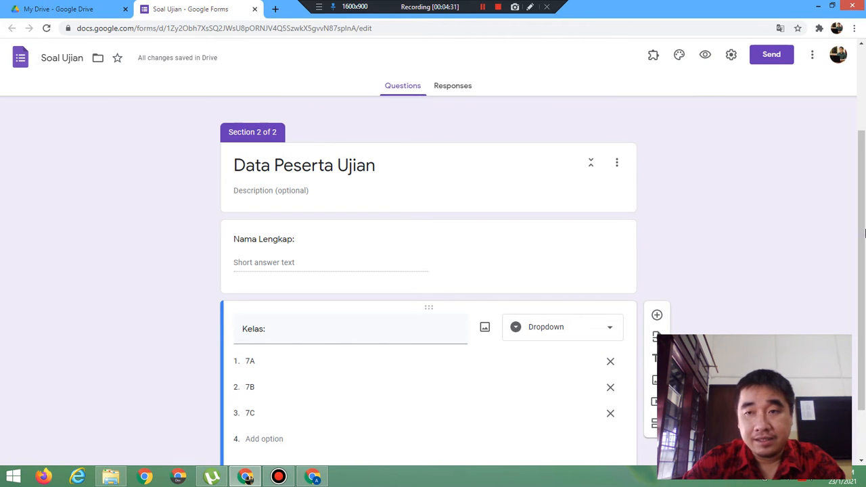
- Duplicate the Kelas question and turn the copy into a Short answer question titled "Nomor Kelas:"
{"action": "left_click_drag", "start_coordinate": [865, 233], "coordinate": [865, 295]}
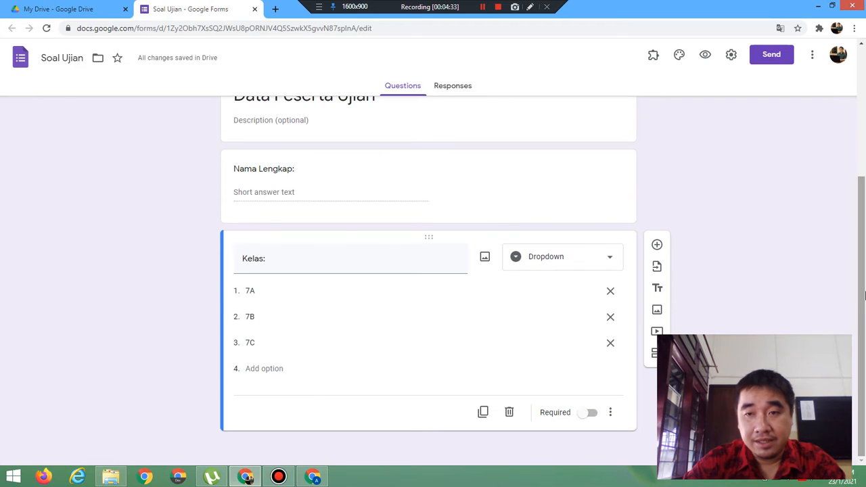
{"action": "left_click", "coordinate": [484, 413]}
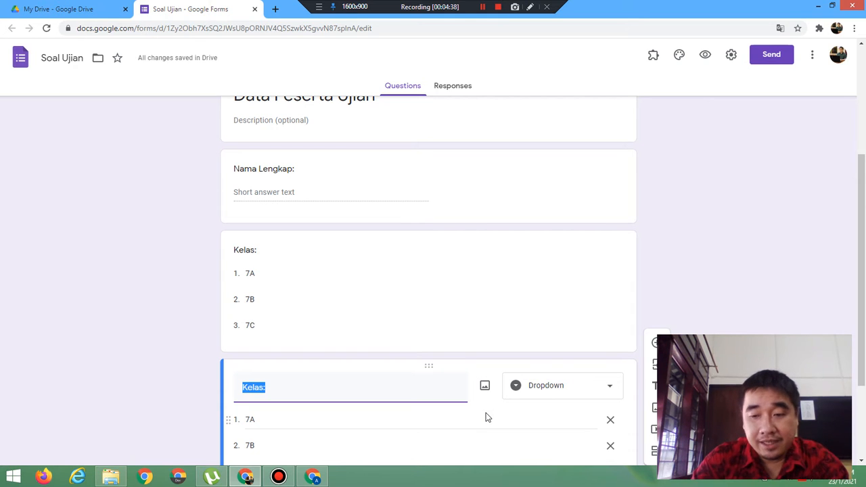
{"action": "key", "text": "BackSpace"}
{"action": "type", "text": "Nomor "}
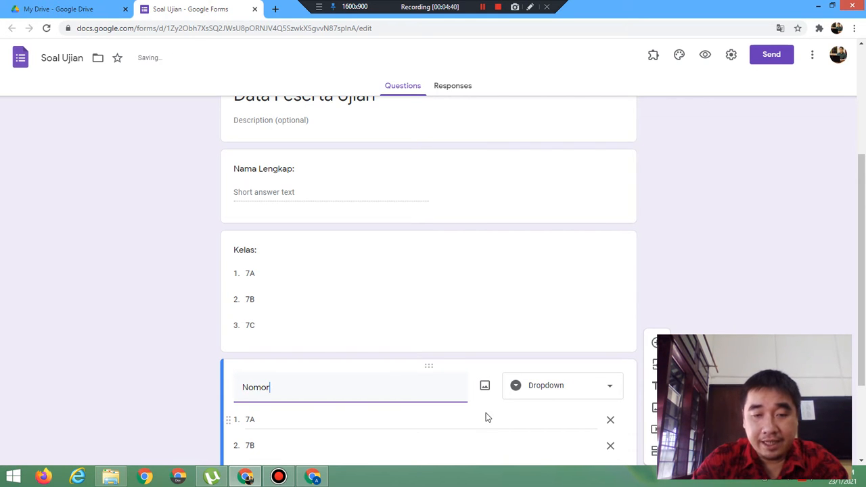
{"action": "type", "text": "Kelas"}
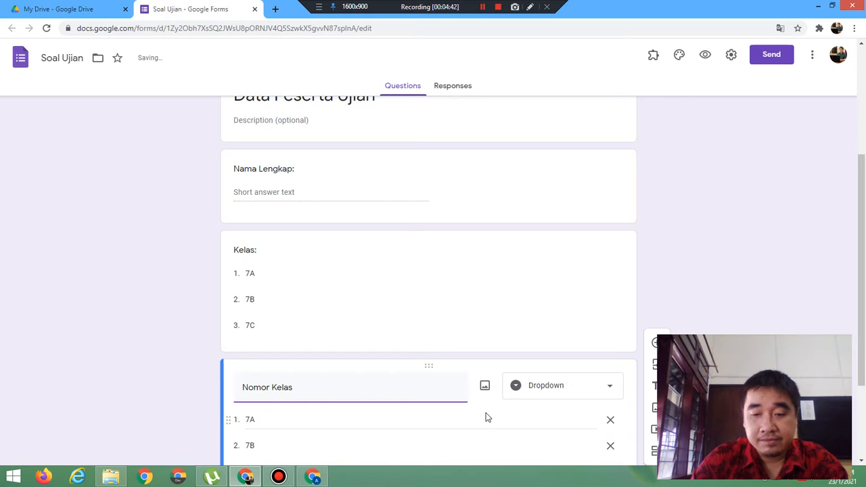
{"action": "type", "text": ":"}
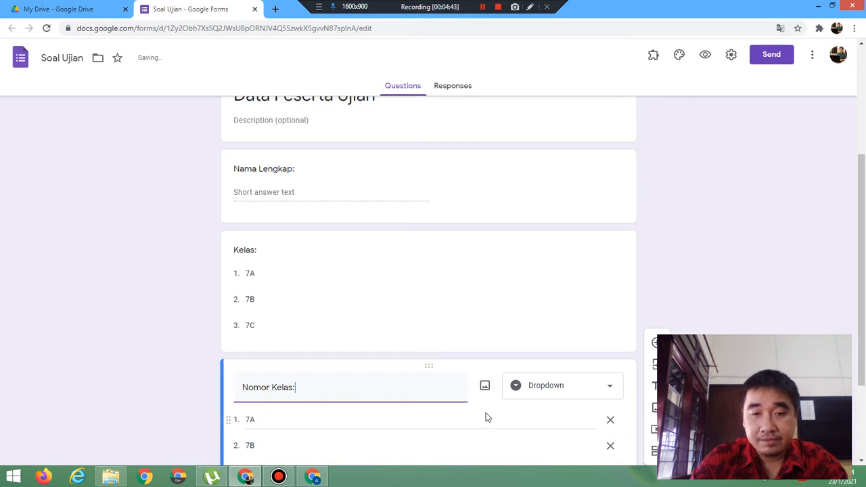
{"action": "left_click", "coordinate": [534, 397]}
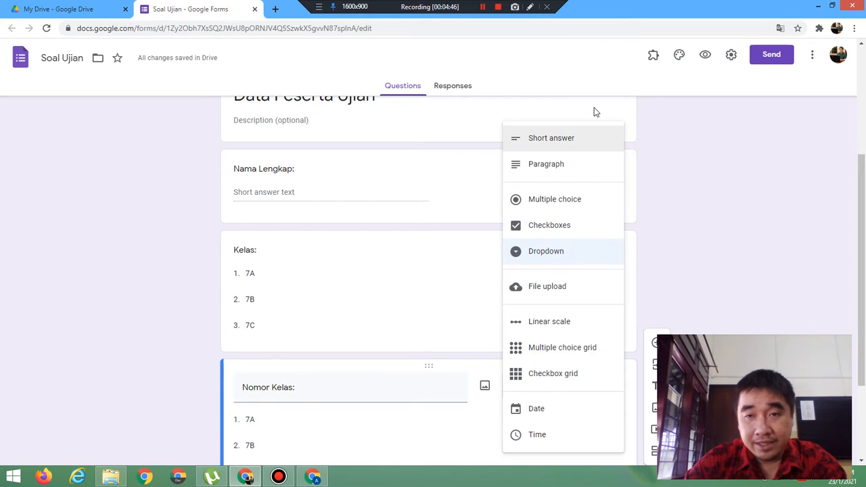
{"action": "left_click", "coordinate": [566, 139]}
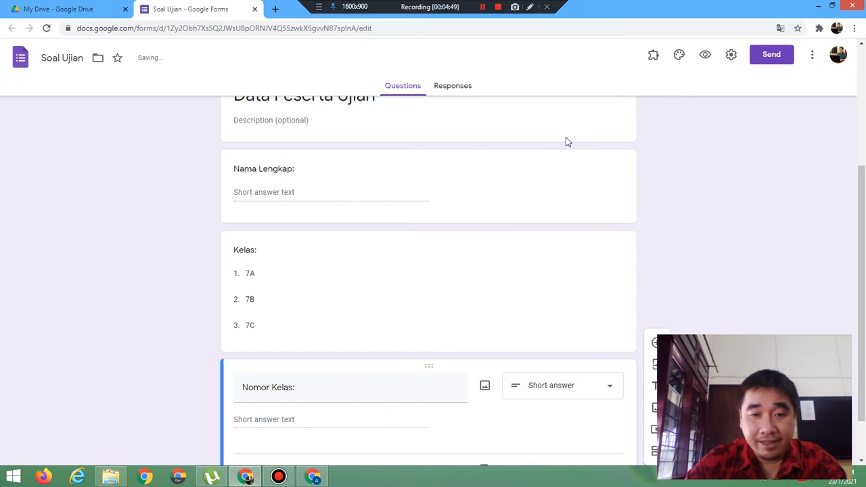
- Add a new section after the Nomor Kelas question and title it "Soal Ujian"
{"action": "left_click_drag", "start_coordinate": [863, 252], "coordinate": [865, 329]}
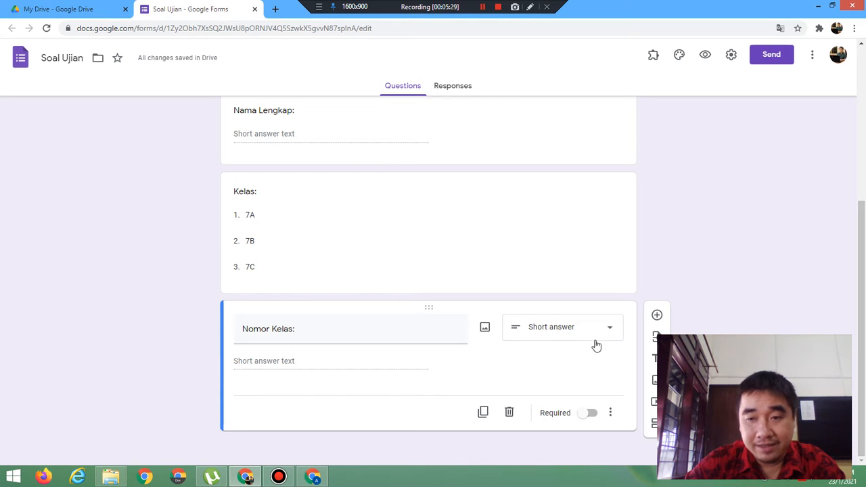
{"action": "left_click", "coordinate": [654, 427]}
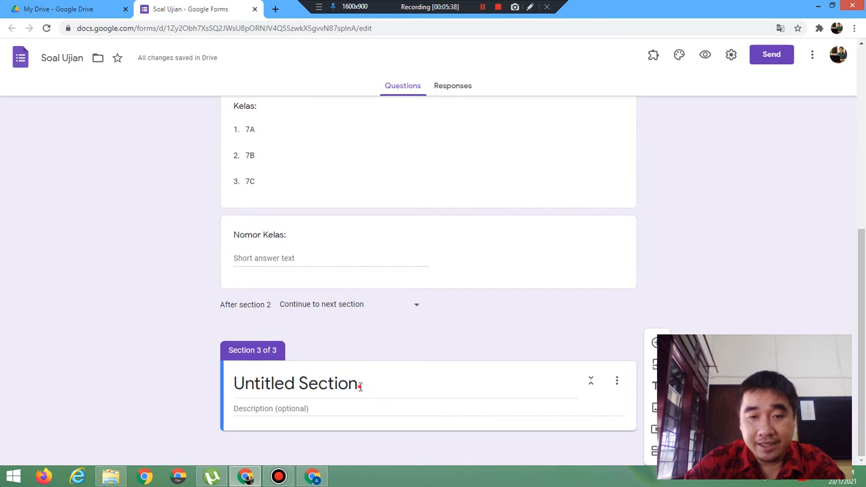
{"action": "left_click", "coordinate": [361, 386]}
{"action": "type", "text": "Soal"}
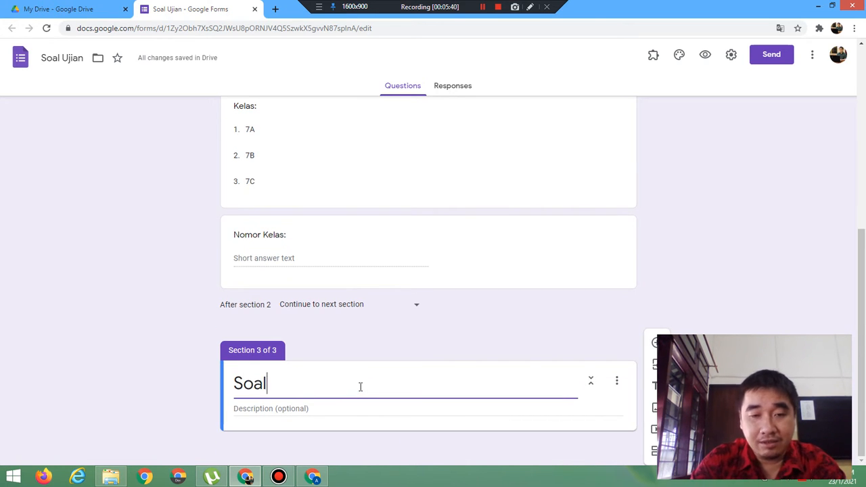
{"action": "type", "text": " Ujian"}
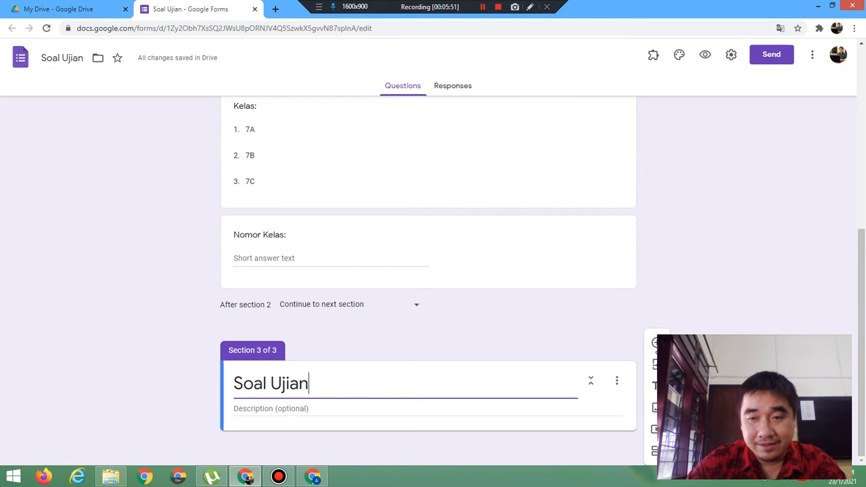
- Add a question to the Soal Ujian section with the text "Salah satu pemanfaat TIK dalam kehidupan sehari-hari"
{"action": "left_click", "coordinate": [656, 345]}
{"action": "left_click_drag", "start_coordinate": [862, 294], "coordinate": [864, 404]}
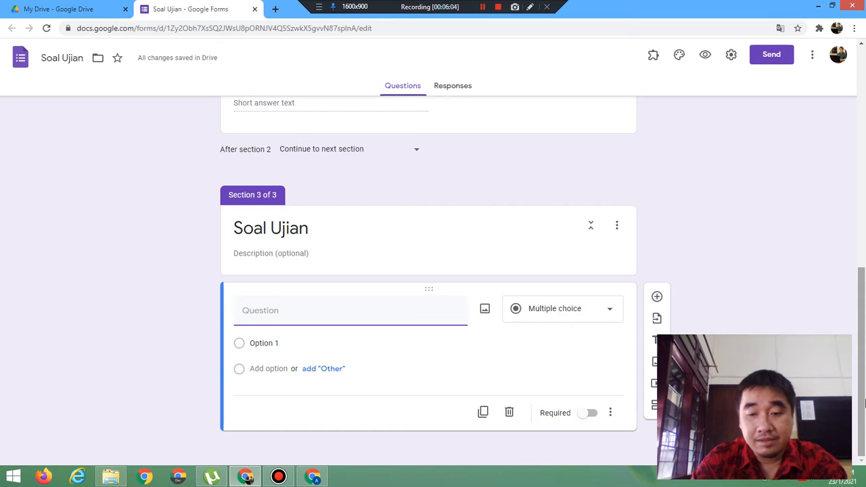
{"action": "type", "text": "Salah sa"}
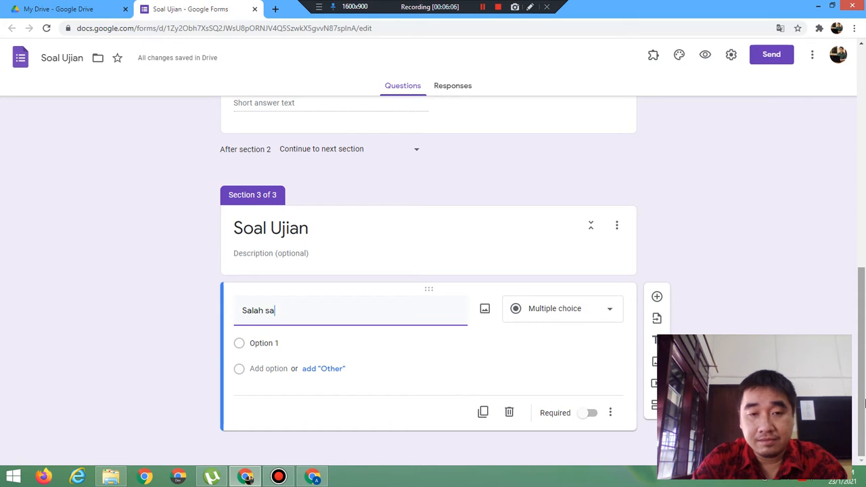
{"action": "type", "text": "tu peman"}
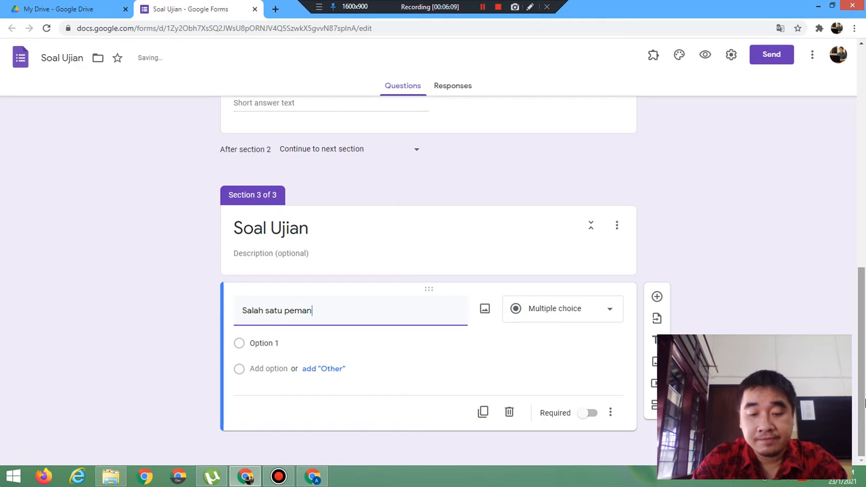
{"action": "type", "text": "fatt"}
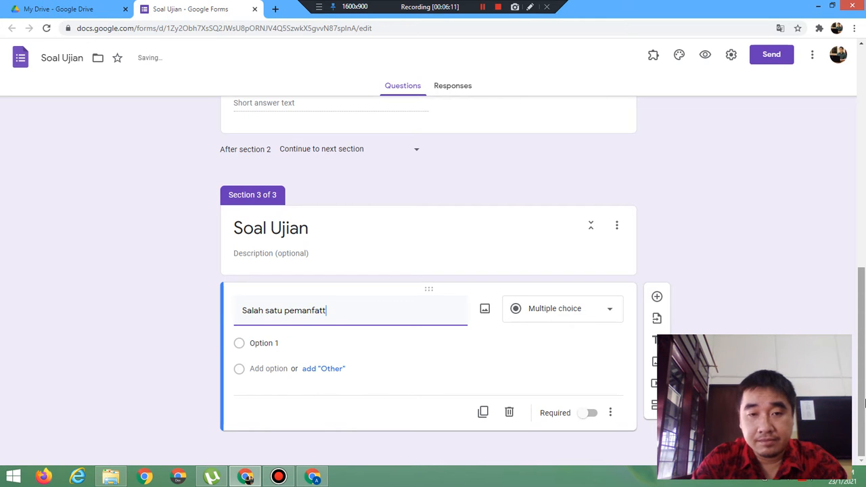
{"action": "key", "text": "BackSpace"}
{"action": "type", "text": "at TIK dsala"}
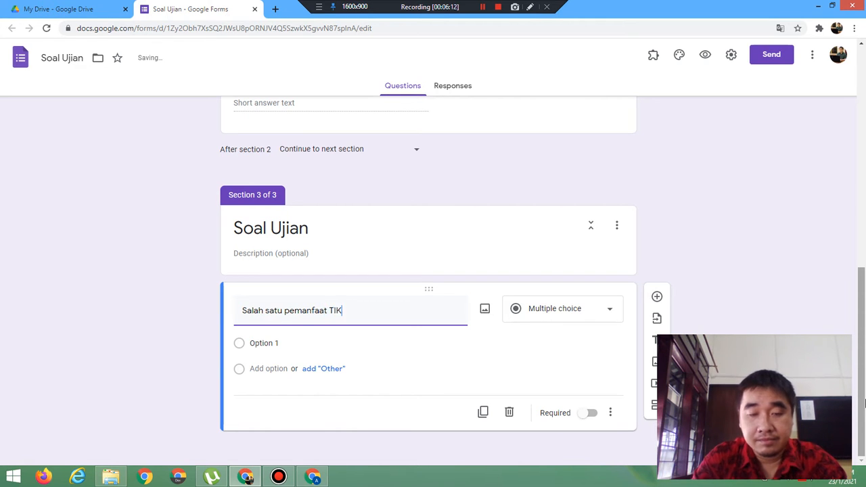
{"action": "key", "text": "BackSpace"}
{"action": "key", "text": "BackSpace"}
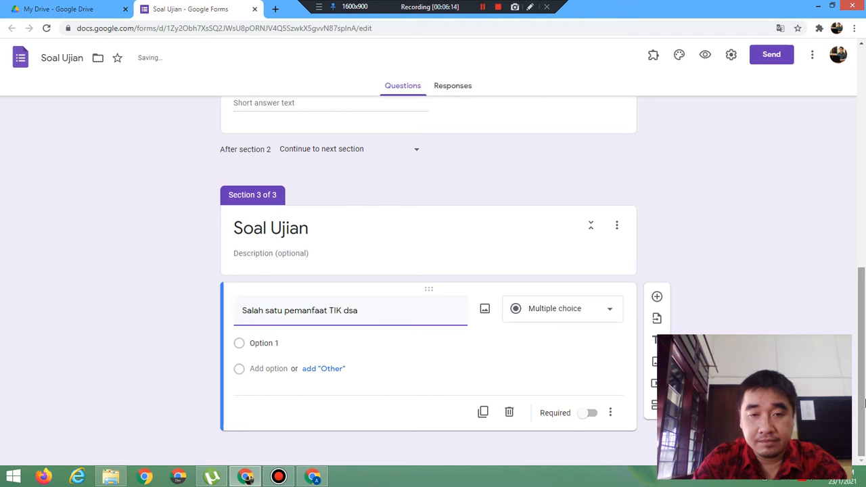
{"action": "type", "text": "alam"}
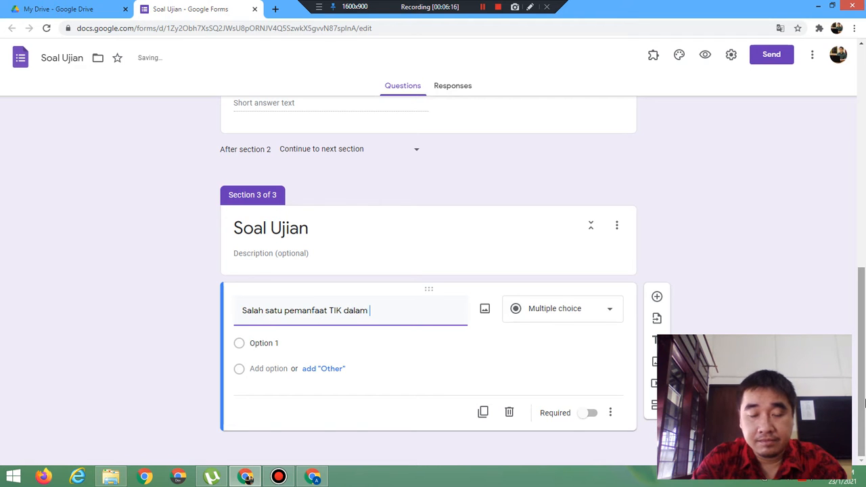
{"action": "type", "text": " kehidup"}
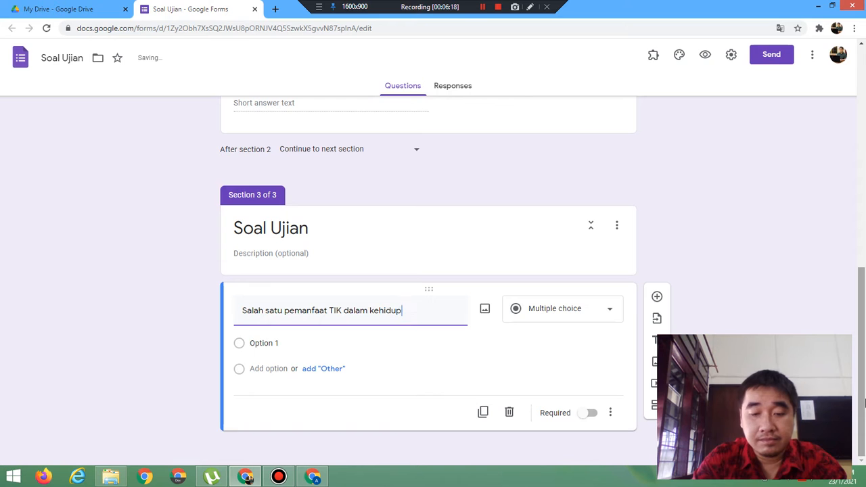
{"action": "type", "text": "an sehari"}
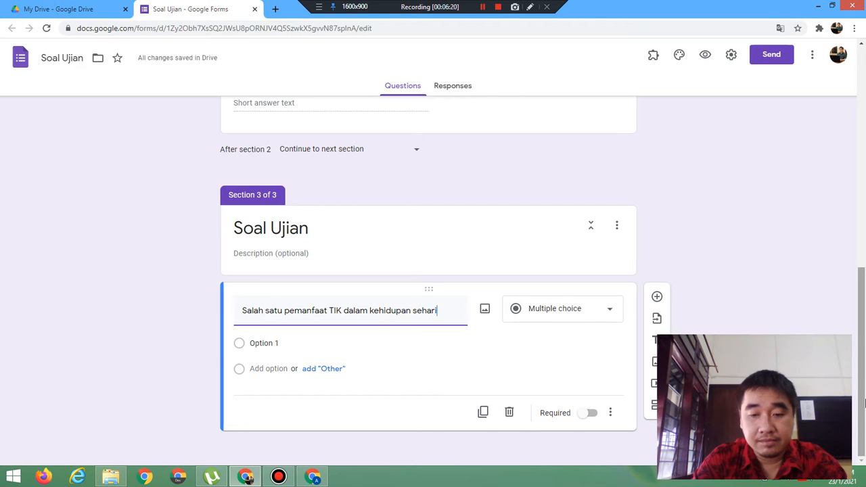
{"action": "type", "text": "-hari ada"}
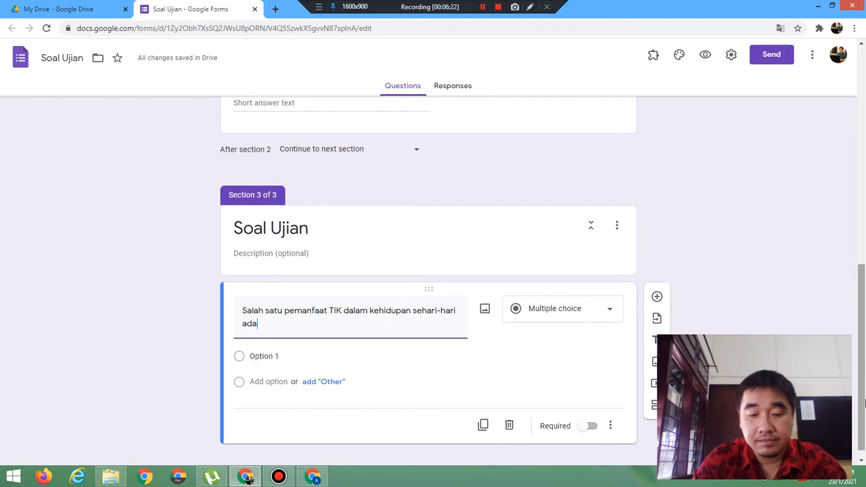
{"action": "key", "text": "BackSpace"}
{"action": "key", "text": "BackSpace"}
{"action": "key", "text": "BackSpace"}
{"action": "key", "text": "BackSpace"}
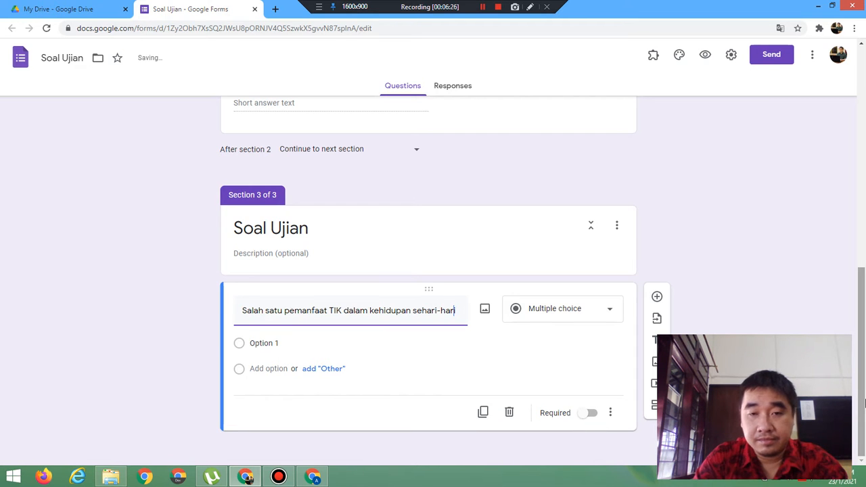
- Correct the word before "TIK" in the question text to "pemanfaatan"
{"action": "key", "text": "Left"}
{"action": "key", "text": "Left"}
{"action": "key", "text": "Left"}
{"action": "key", "text": "Left"}
{"action": "key", "text": "Left"}
{"action": "key", "text": "Left"}
{"action": "key", "text": "Left"}
{"action": "key", "text": "Left"}
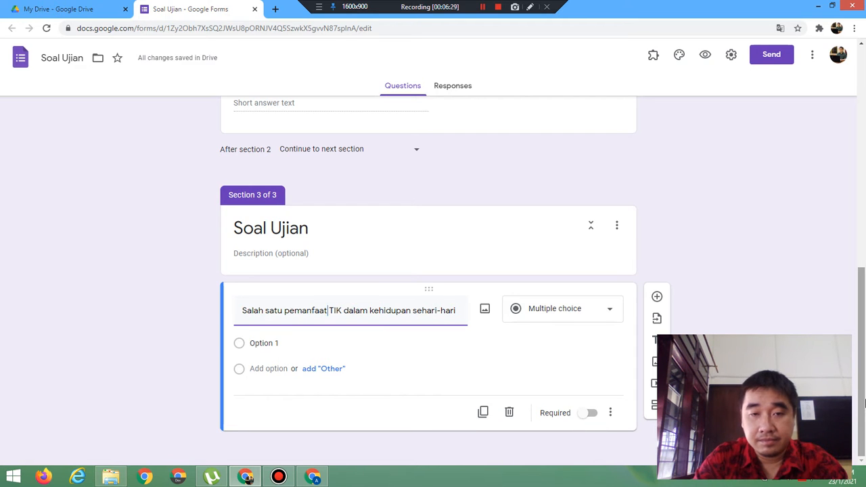
{"action": "type", "text": "an"}
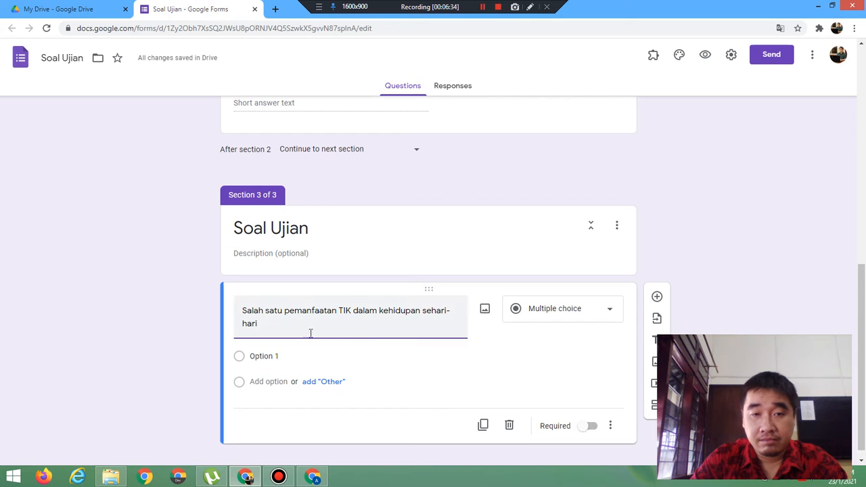
- Append "dari piliha" to the end of the exam question text
{"action": "left_click", "coordinate": [279, 325]}
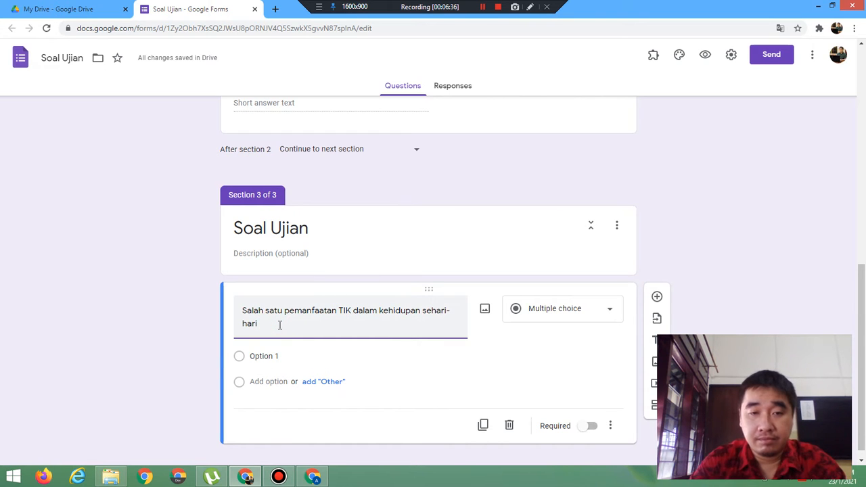
{"action": "type", "text": "dari p"}
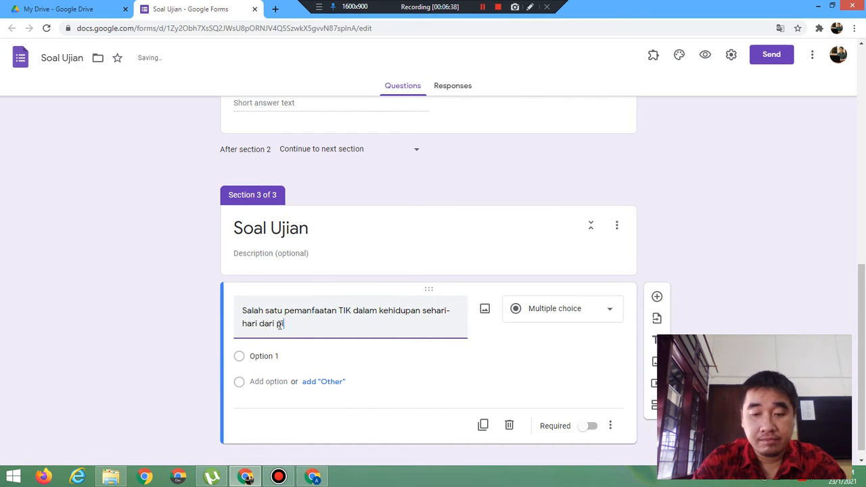
{"action": "type", "text": "iliha"}
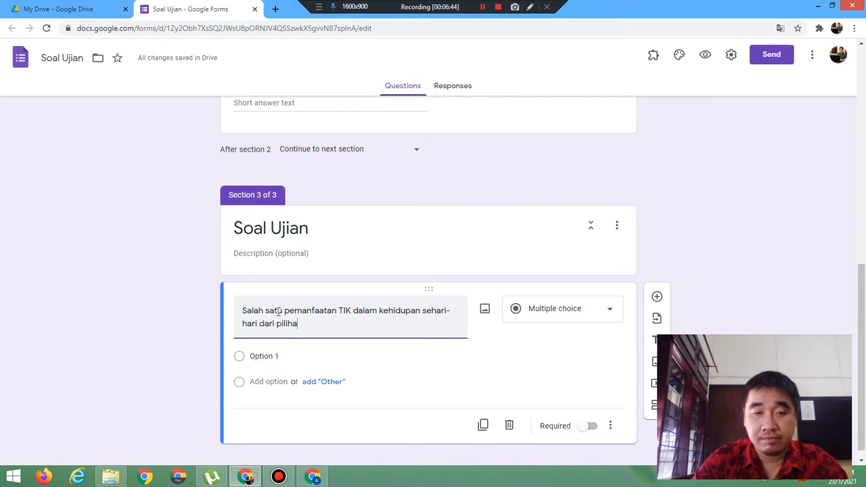
- Replace the opening words "Salah satu" of the exam question with "Berikut ini erupakan"
{"action": "left_click_drag", "start_coordinate": [281, 311], "coordinate": [240, 312]}
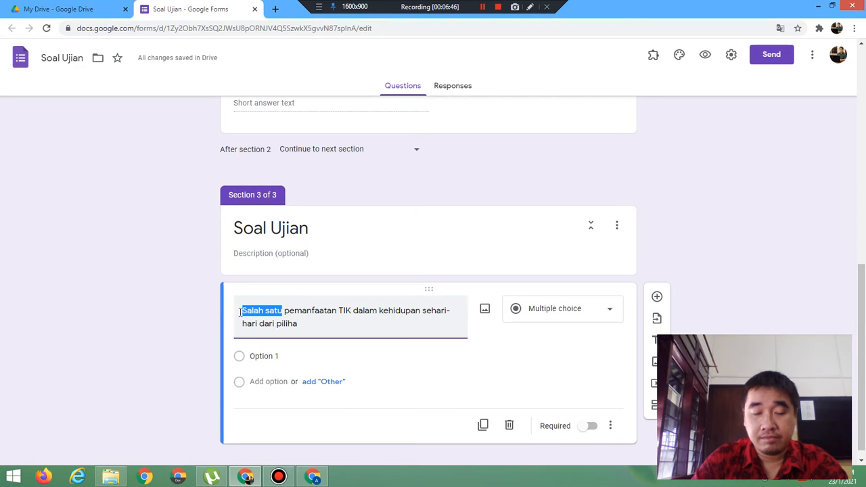
{"action": "type", "text": "Berik"}
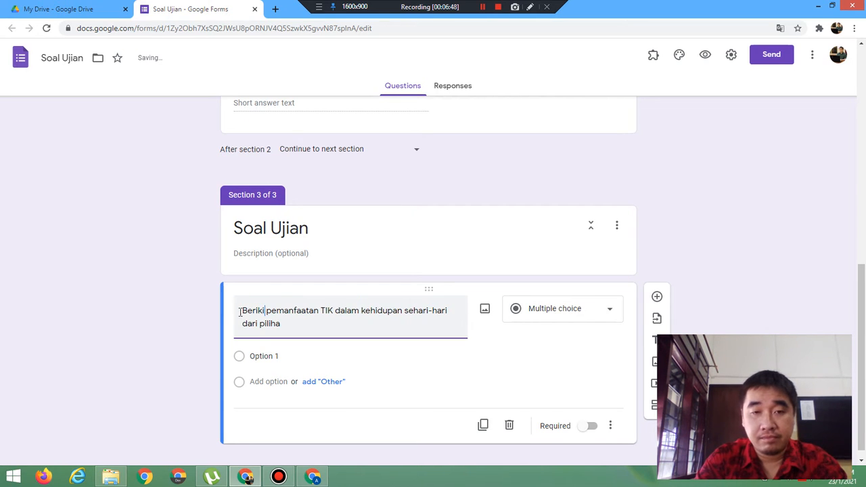
{"action": "type", "text": "ut in"}
{"action": "type", "text": "i eru"}
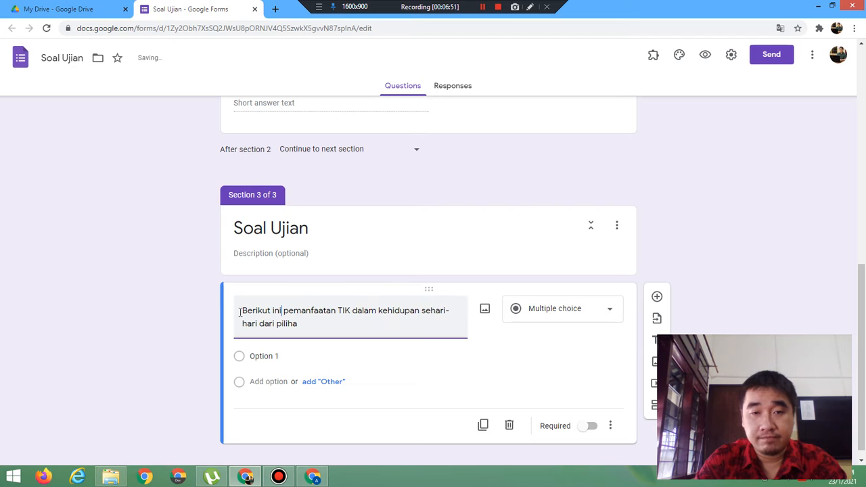
{"action": "type", "text": "pakan"}
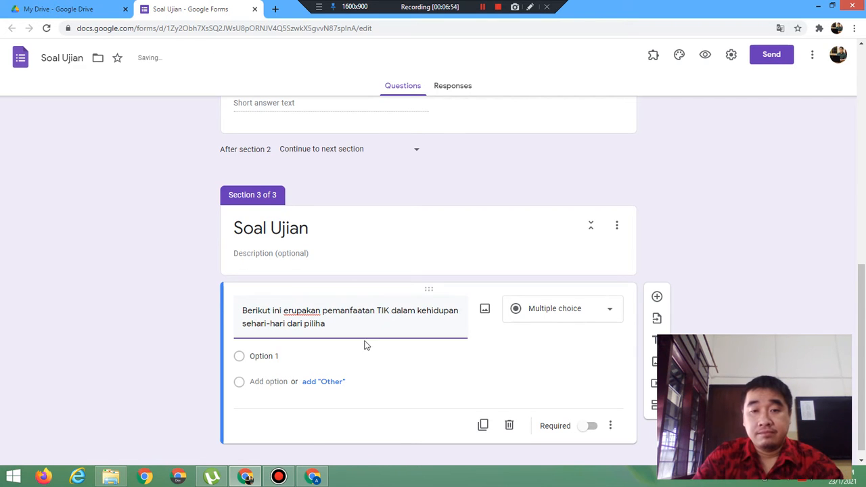
- Replace the trailing "dari piliha" in the exam question text with ", kecuali:" directly after "sehari-hari"
{"action": "left_click", "coordinate": [333, 327]}
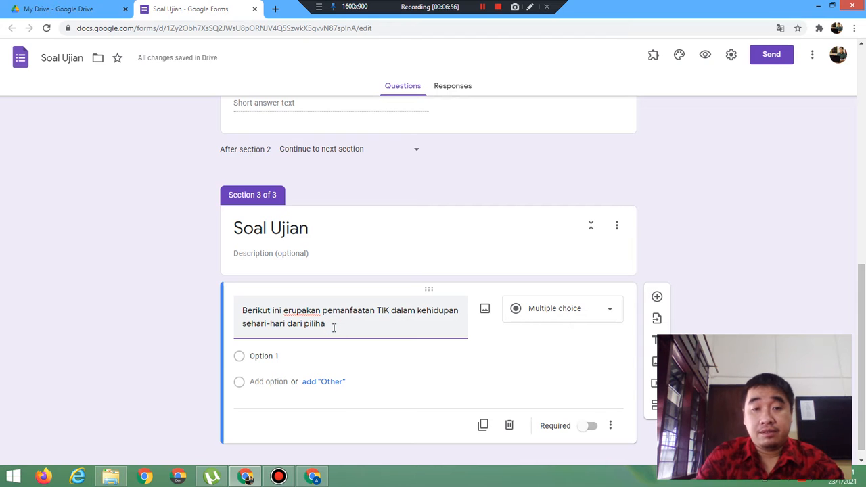
{"action": "key", "text": "BackSpace"}
{"action": "key", "text": "BackSpace"}
{"action": "key", "text": "BackSpace"}
{"action": "key", "text": "BackSpace"}
{"action": "key", "text": "BackSpace"}
{"action": "key", "text": "BackSpace"}
{"action": "key", "text": "BackSpace"}
{"action": "key", "text": "BackSpace"}
{"action": "key", "text": "BackSpace"}
{"action": "key", "text": "BackSpace"}
{"action": "key", "text": "BackSpace"}
{"action": "key", "text": "BackSpace"}
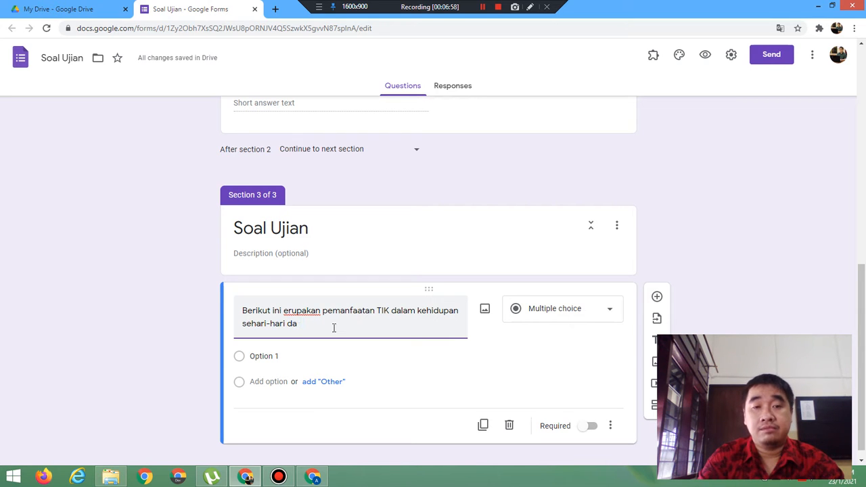
{"action": "type", "text": ", ke"}
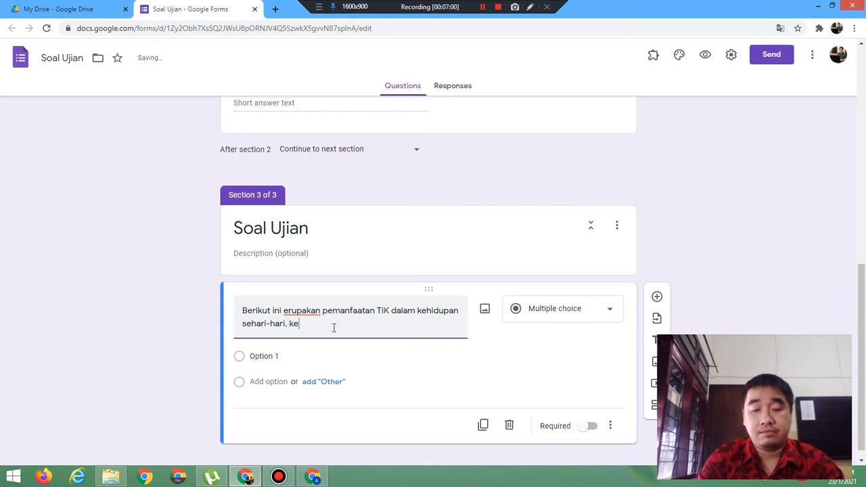
{"action": "type", "text": "cuali"}
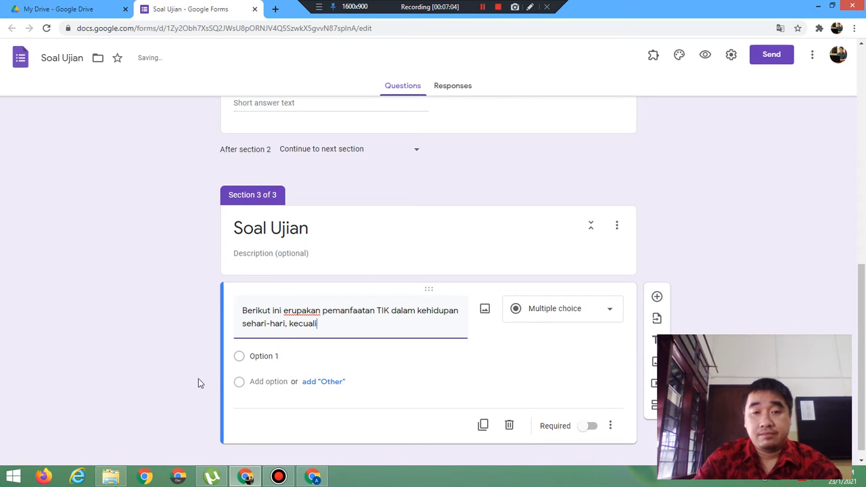
{"action": "left_click", "coordinate": [300, 360]}
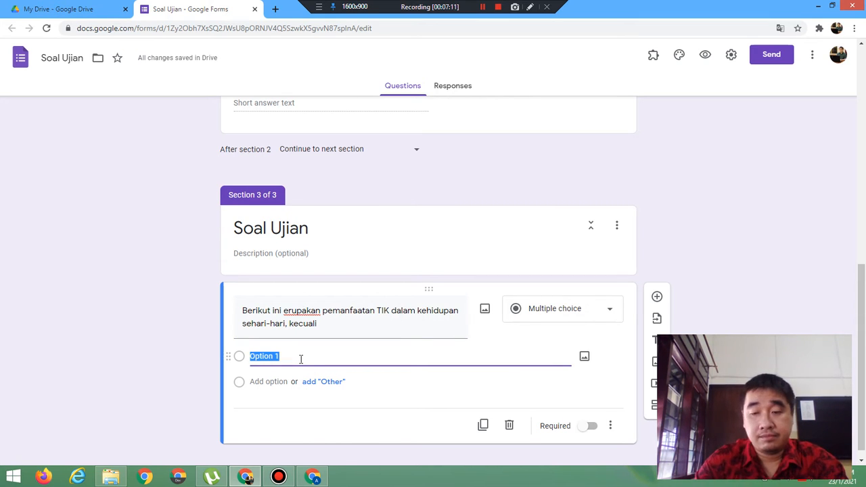
{"action": "triple_click", "coordinate": [340, 329]}
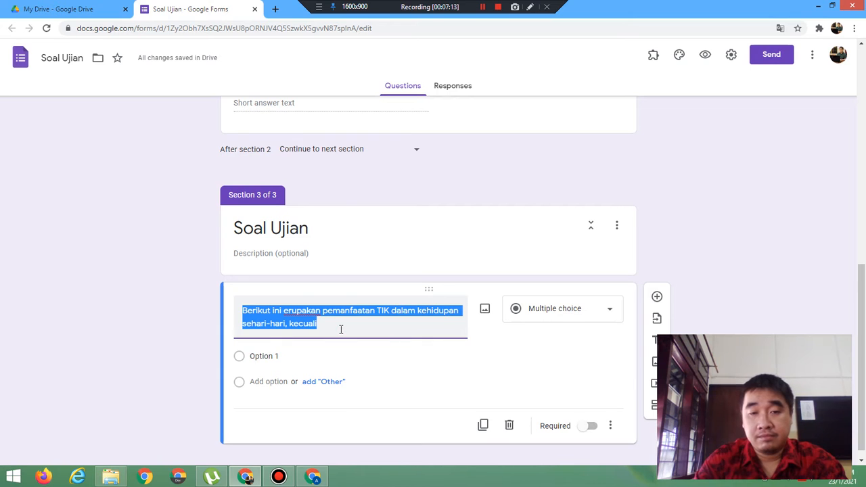
{"action": "left_click", "coordinate": [341, 329]}
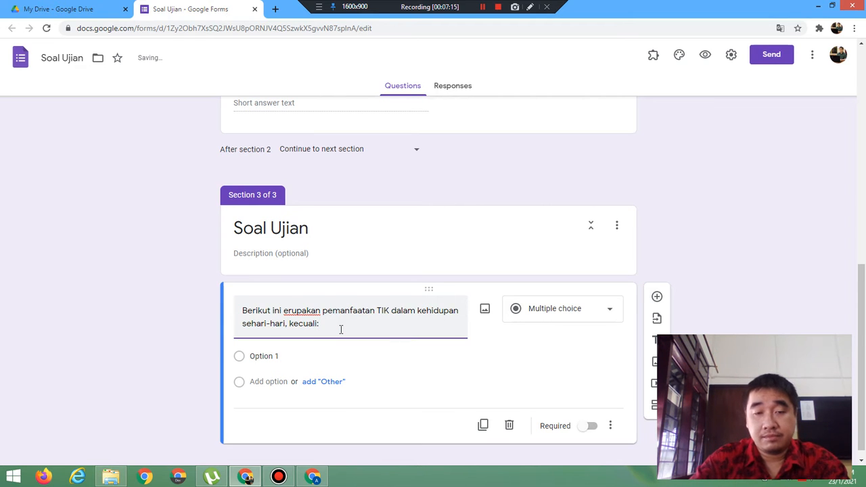
- Rename the question's first answer option "Mobile Banking" and add a second option "Online Shop"
{"action": "left_click", "coordinate": [290, 352]}
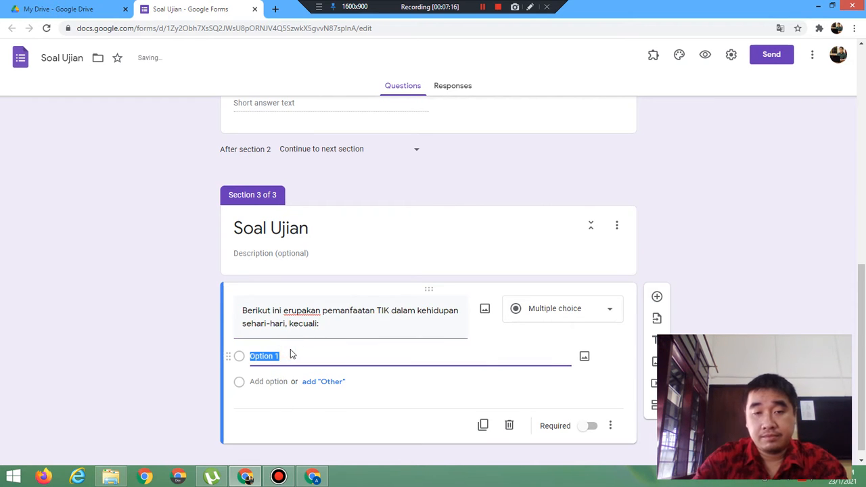
{"action": "type", "text": "Movile"}
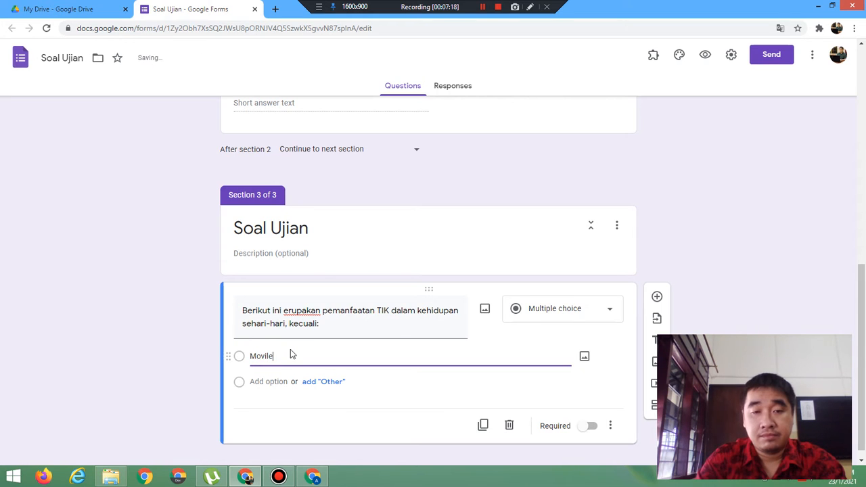
{"action": "type", "text": " Bank"}
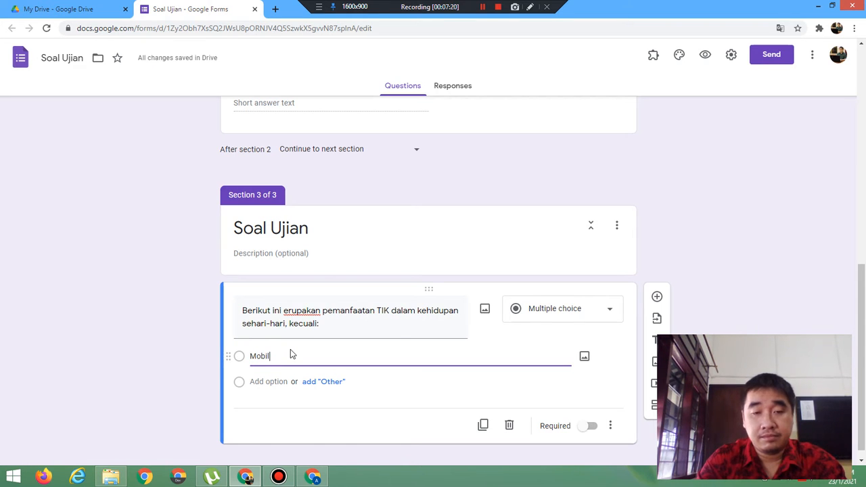
{"action": "type", "text": "ing"}
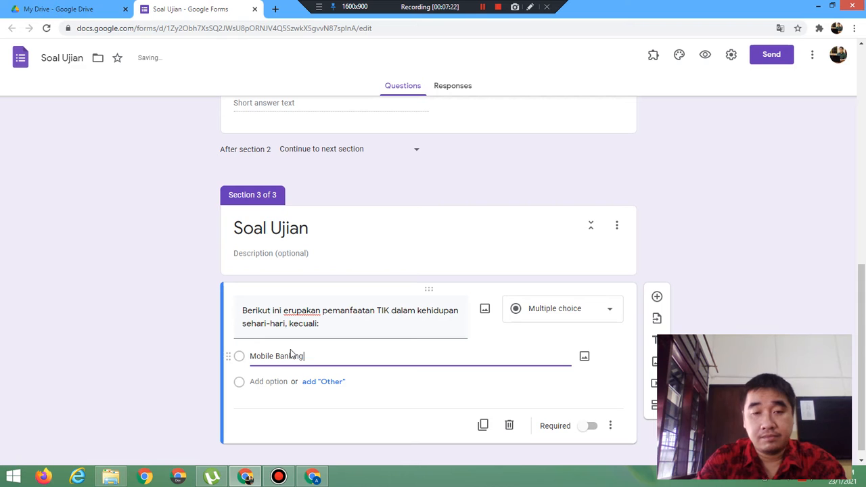
{"action": "left_click", "coordinate": [277, 384]}
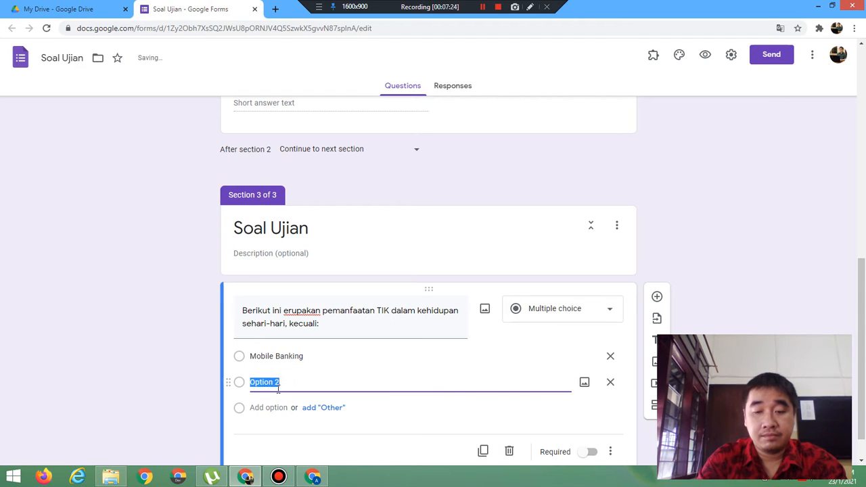
{"action": "type", "text": "Ol"}
{"action": "type", "text": "nli"}
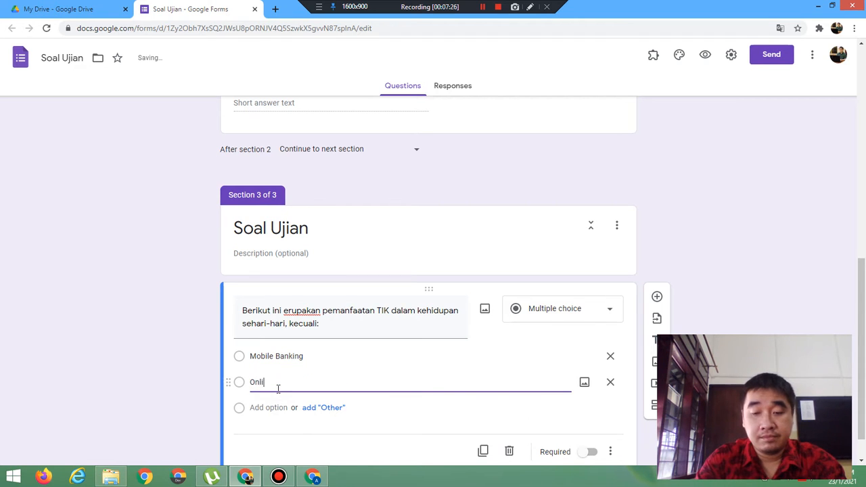
{"action": "type", "text": "ne Shop"}
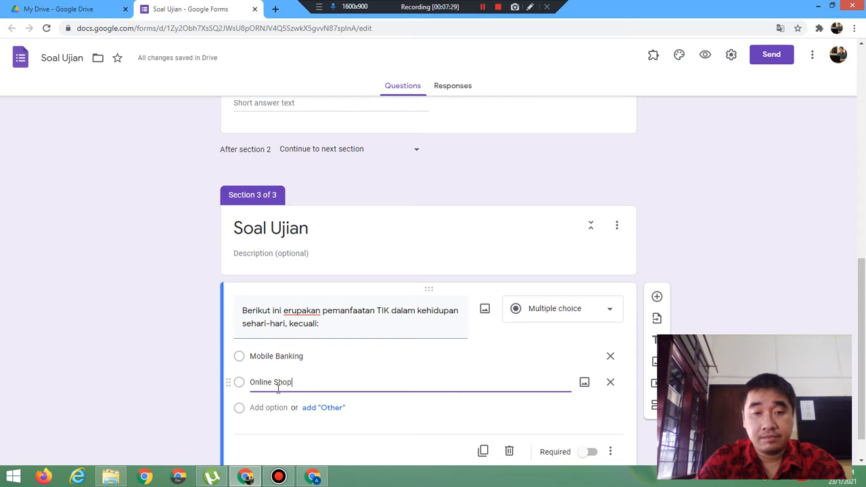
- Add a third answer option "Online Transportation" to the exam question
{"action": "left_click", "coordinate": [276, 407]}
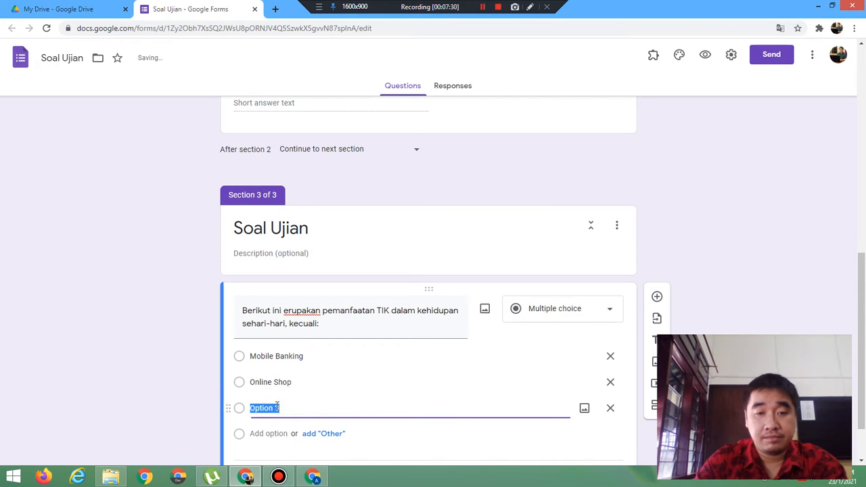
{"action": "type", "text": "Goje"}
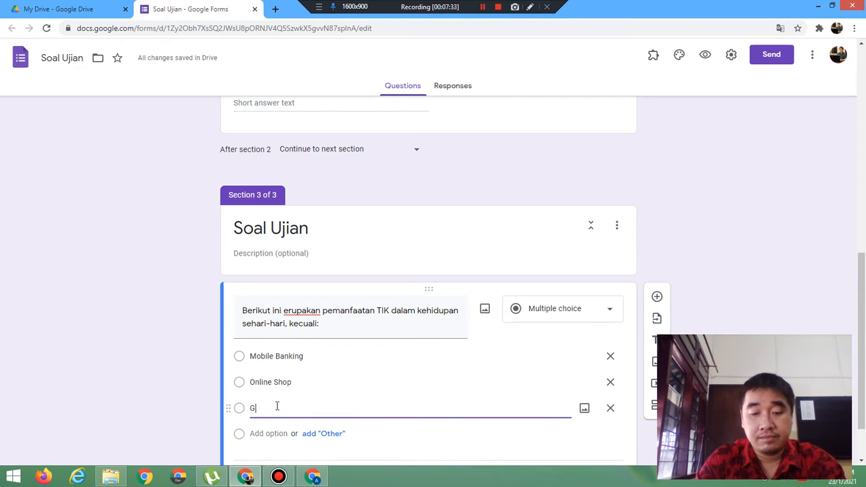
{"action": "key", "text": "BackSpace"}
{"action": "key", "text": "BackSpace"}
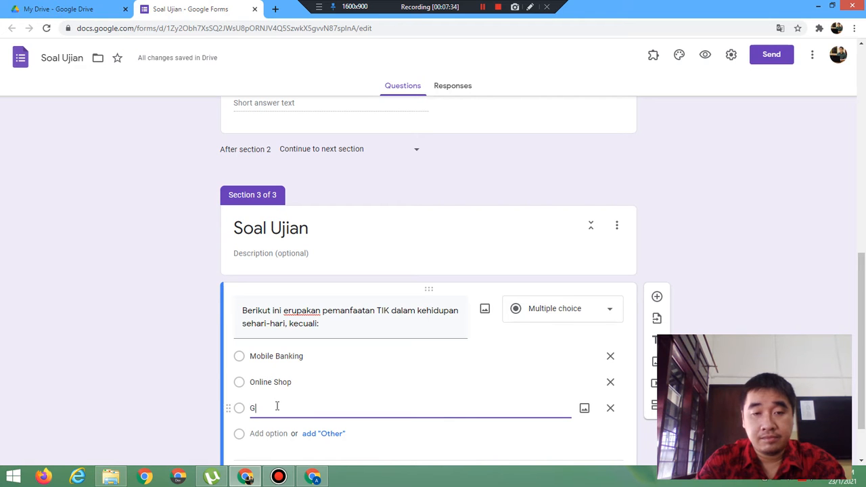
{"action": "type", "text": "Onlin"}
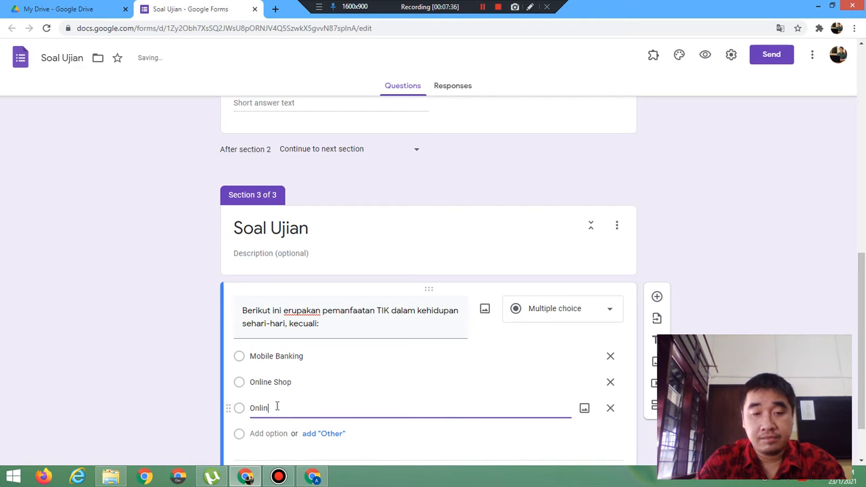
{"action": "type", "text": "e Tra"}
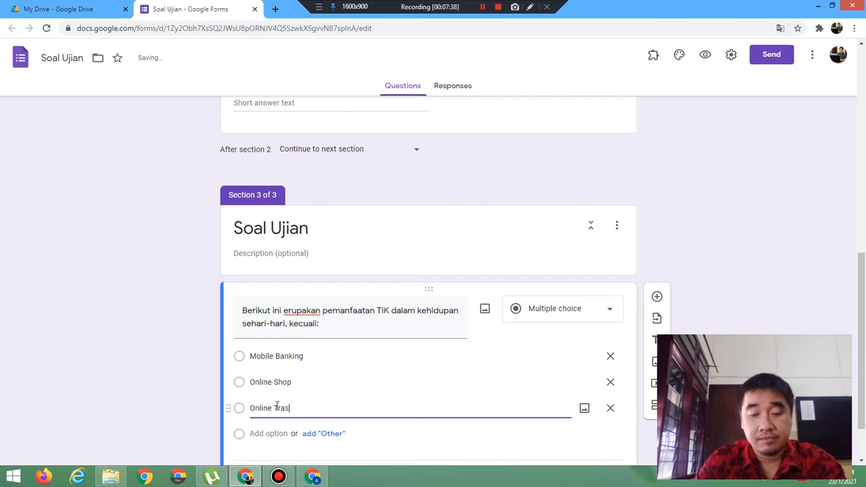
{"action": "type", "text": "nspo"}
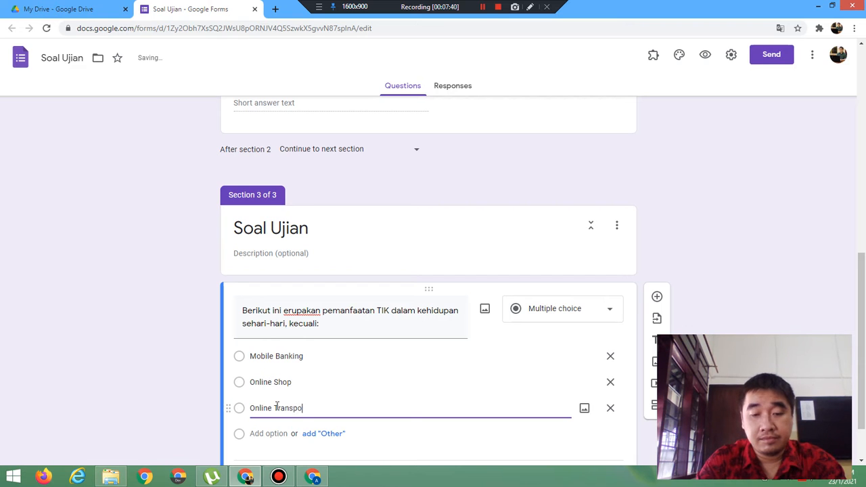
{"action": "type", "text": "rtation"}
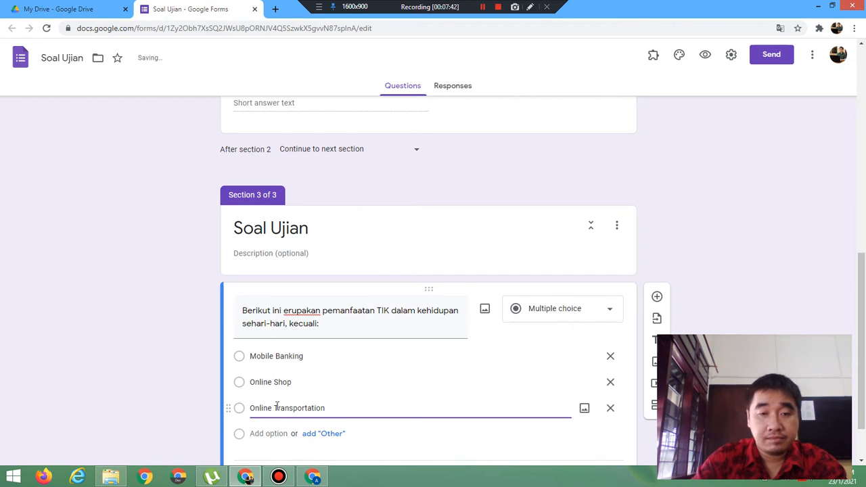
- Add a fourth answer option "Makan di cafe" to the exam question
{"action": "left_click", "coordinate": [274, 434]}
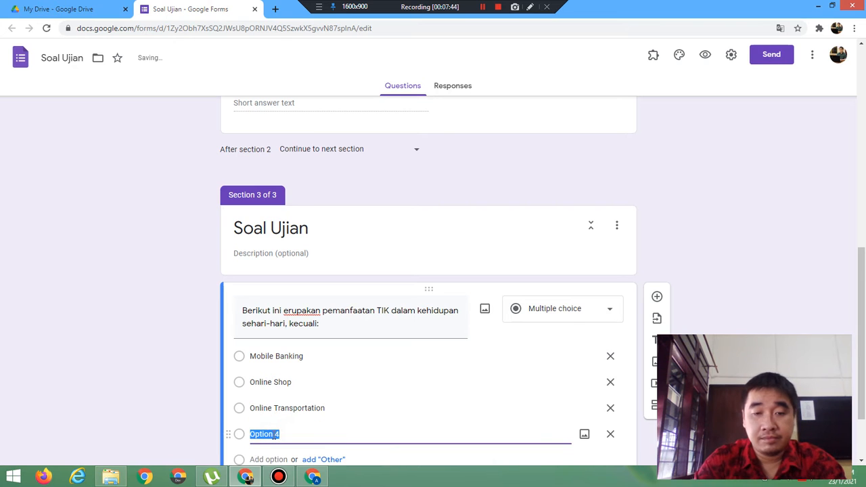
{"action": "type", "text": "Makan"}
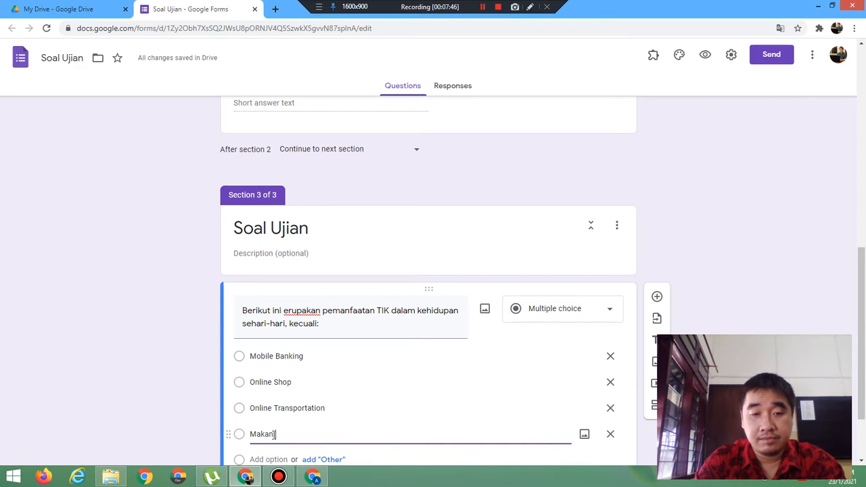
{"action": "type", "text": " di res"}
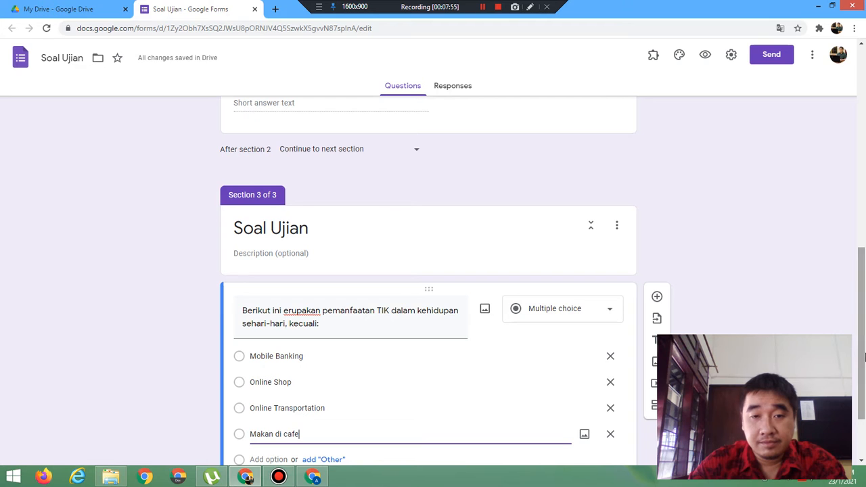
- Correct the misspelled word "erupakan" in the exam question text to "merupakan"
{"action": "triple_click", "coordinate": [285, 312]}
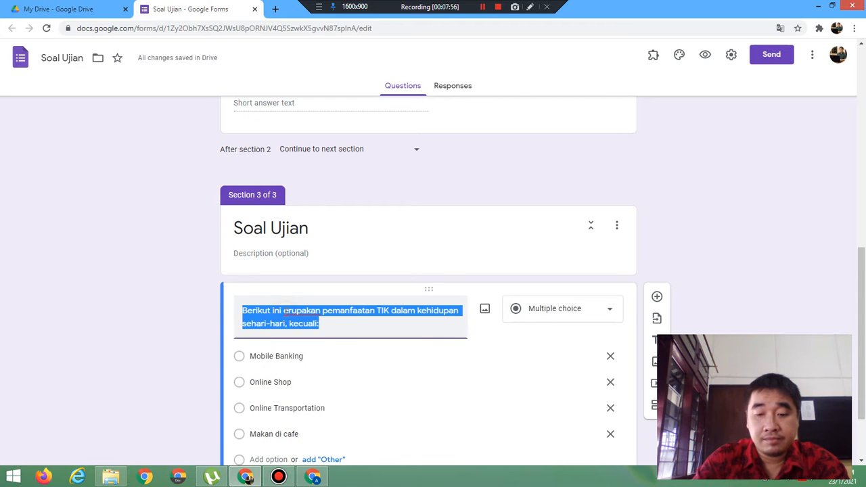
{"action": "left_click", "coordinate": [285, 312]}
{"action": "type", "text": "m"}
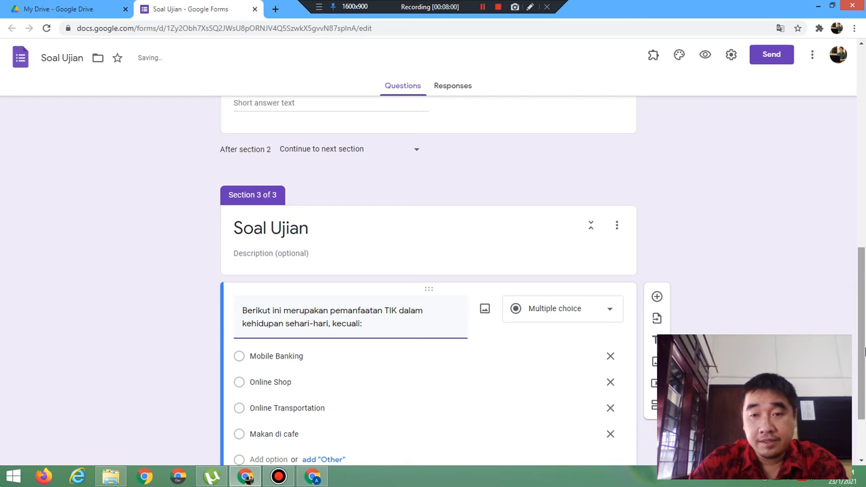
- Duplicate the completed multiple-choice question in the Soal Ujian section
{"action": "left_click_drag", "start_coordinate": [864, 351], "coordinate": [864, 388]}
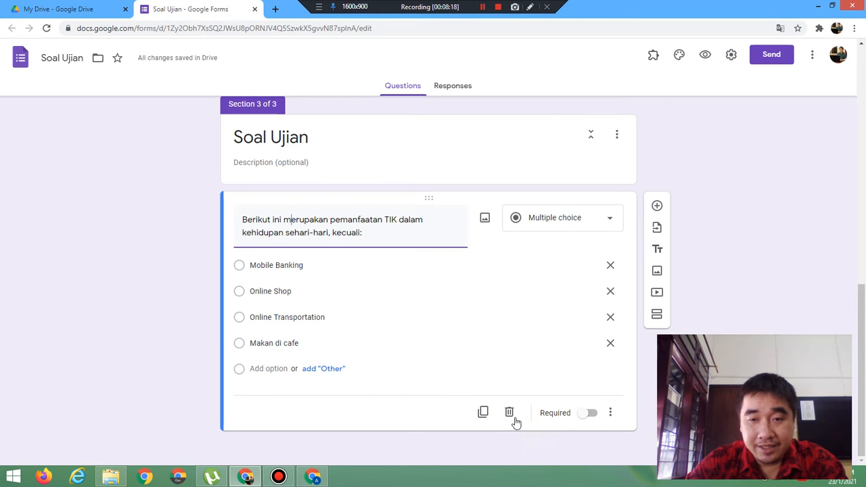
{"action": "left_click", "coordinate": [484, 413]}
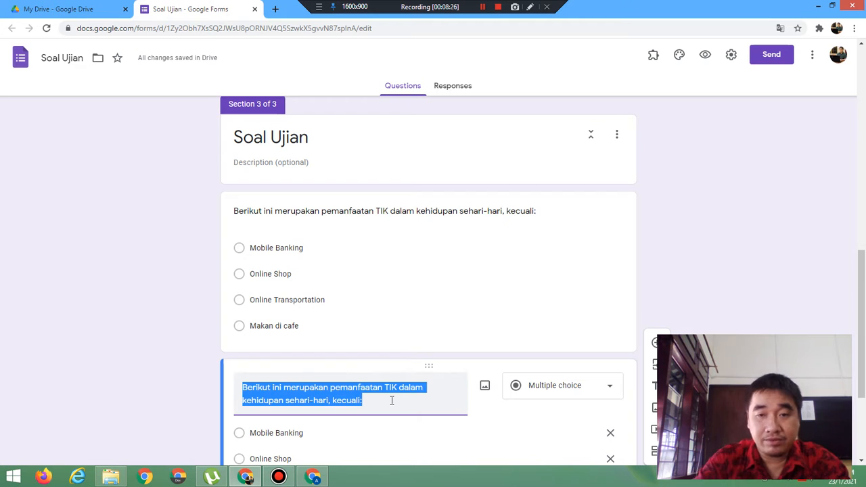
- Insert the flash drive JPG from D:\SMP Meth 3\TIK 2020-2021\Kelas 7\Semester 1\2. Pengenalan Komputer into the duplicated question
{"action": "left_click", "coordinate": [485, 387]}
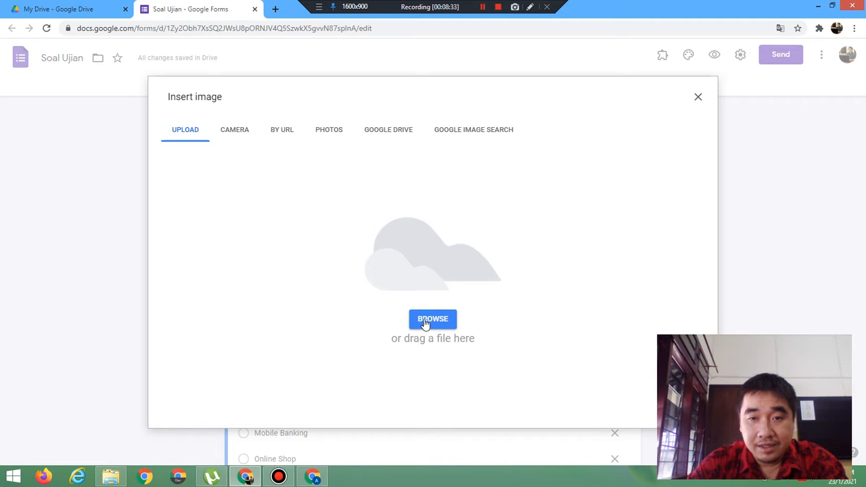
{"action": "left_click", "coordinate": [427, 321]}
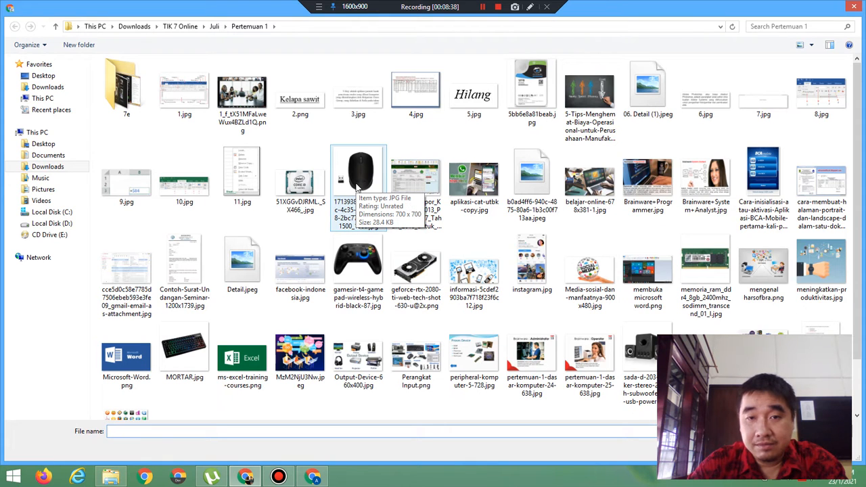
{"action": "left_click", "coordinate": [59, 225]}
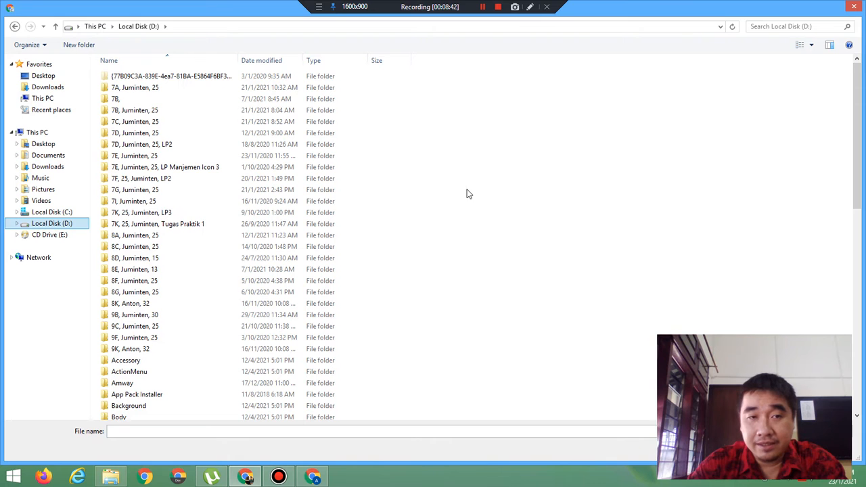
{"action": "left_click_drag", "start_coordinate": [858, 166], "coordinate": [864, 364]}
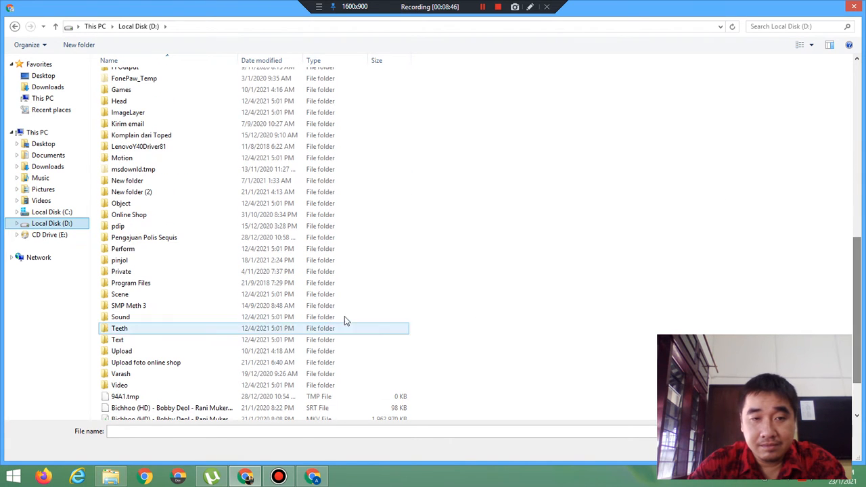
{"action": "double_click", "coordinate": [327, 308]}
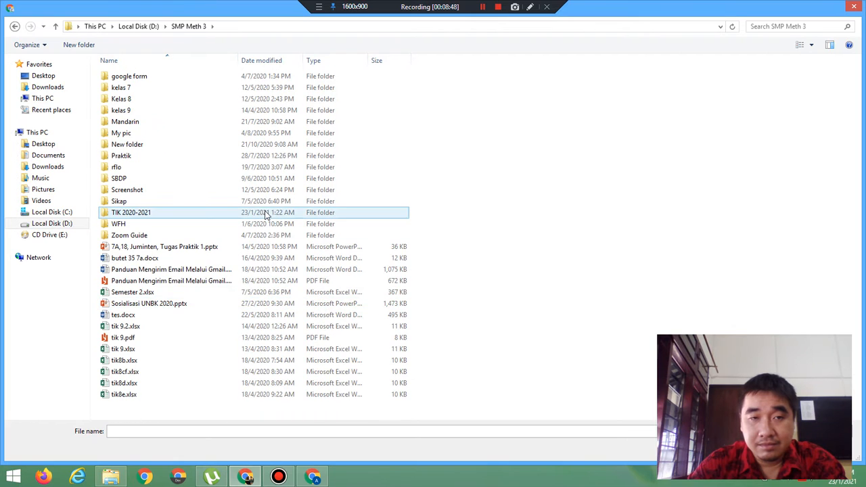
{"action": "left_click", "coordinate": [266, 213]}
{"action": "double_click", "coordinate": [266, 214]}
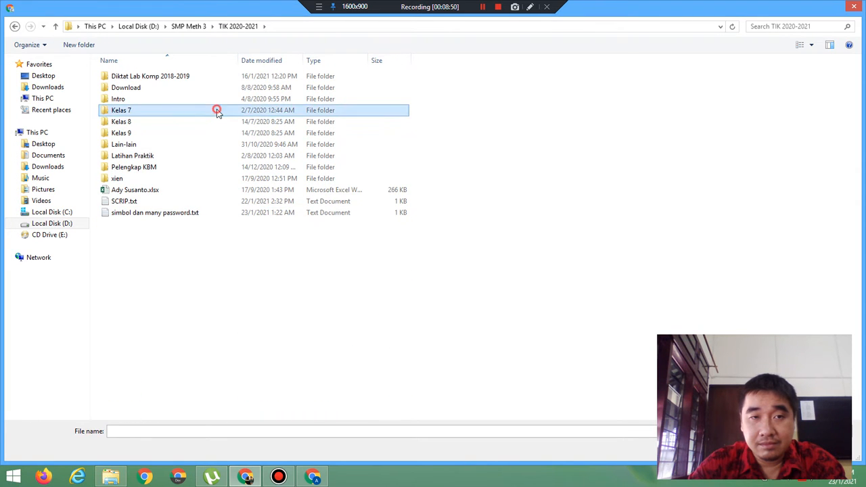
{"action": "double_click", "coordinate": [217, 111]}
{"action": "left_click", "coordinate": [187, 79]}
{"action": "double_click", "coordinate": [188, 79]}
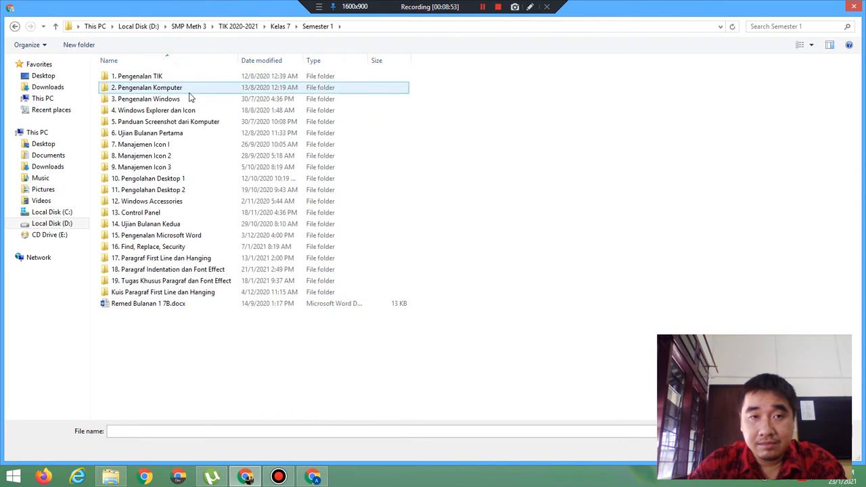
{"action": "double_click", "coordinate": [187, 90]}
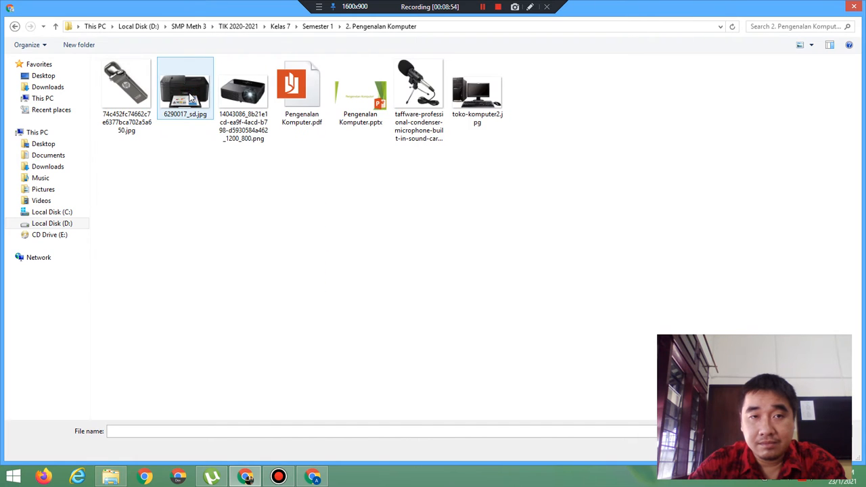
{"action": "double_click", "coordinate": [150, 99]}
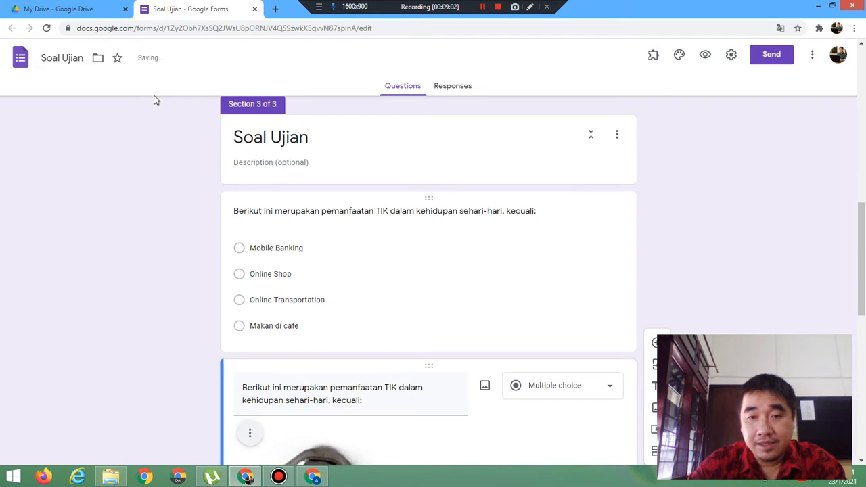
- Replace the duplicated question's text with "Kapasitas flashdisk pada gambar di bawah ini adalah:"
{"action": "left_click_drag", "start_coordinate": [863, 247], "coordinate": [864, 311]}
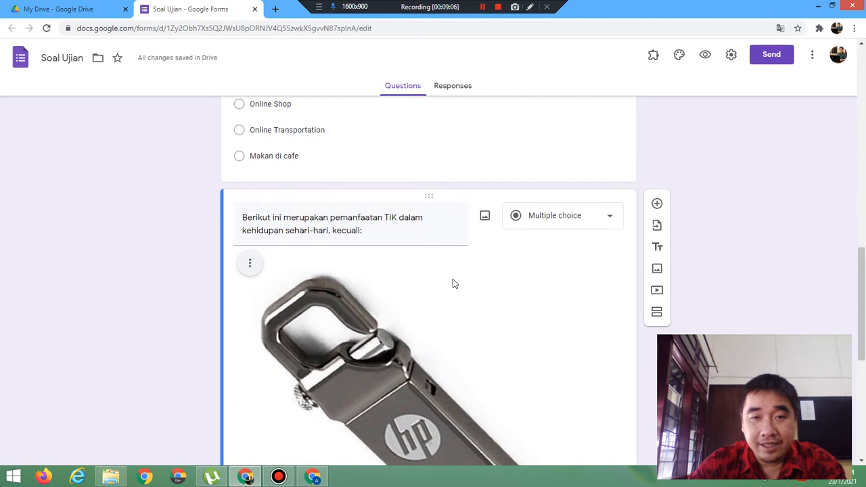
{"action": "triple_click", "coordinate": [382, 231]}
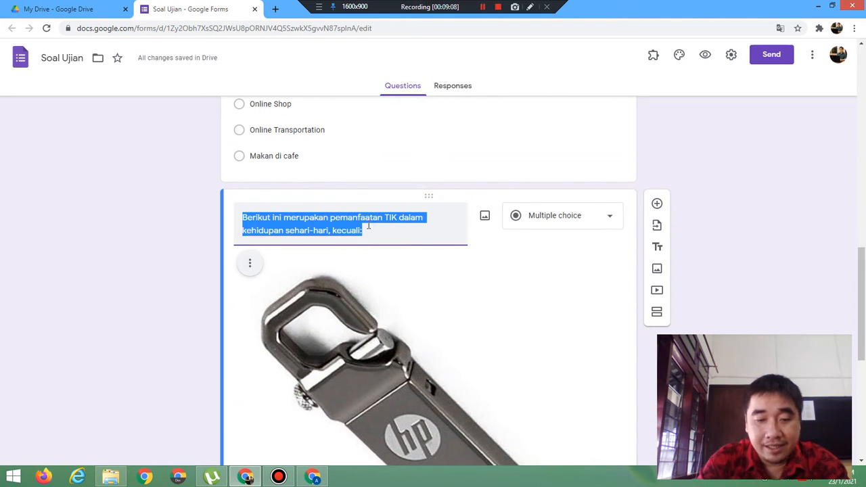
{"action": "type", "text": "Kapa"}
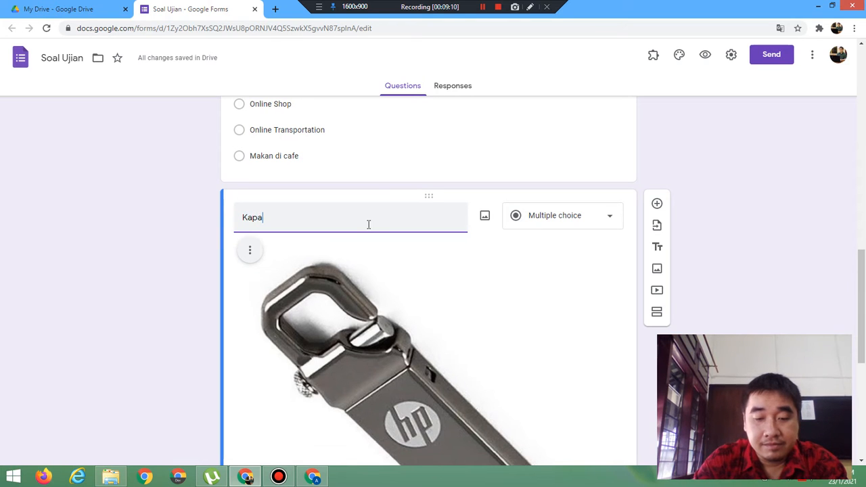
{"action": "type", "text": "sit"}
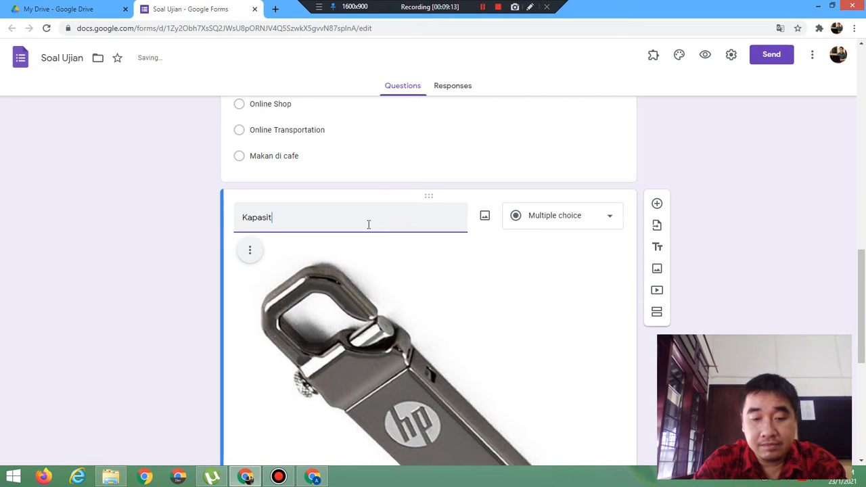
{"action": "type", "text": "as flas"}
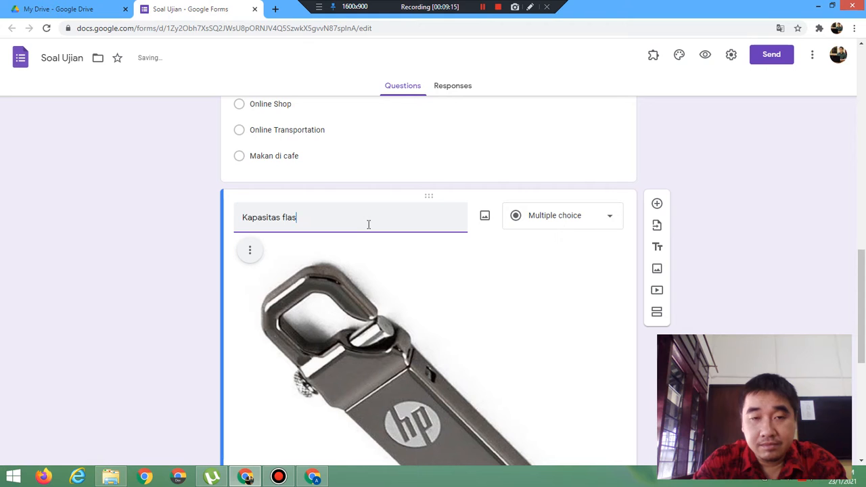
{"action": "type", "text": "hdisk pada g"}
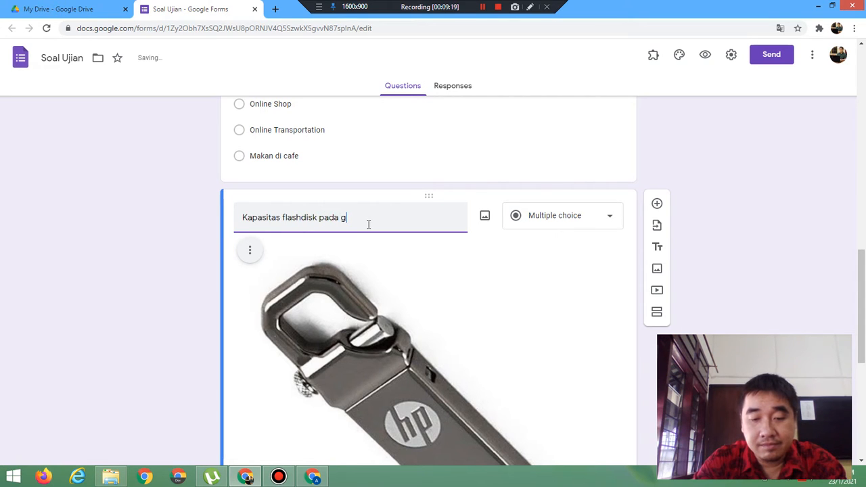
{"action": "type", "text": "ambar di "}
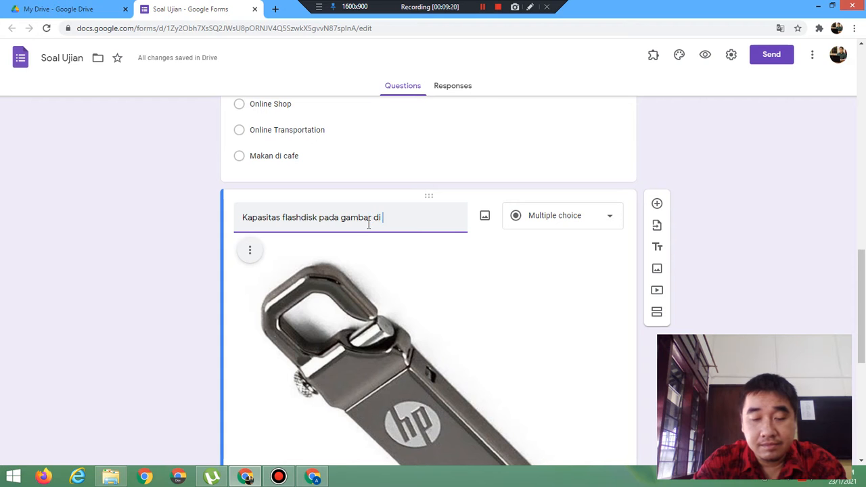
{"action": "type", "text": "bawah ini "}
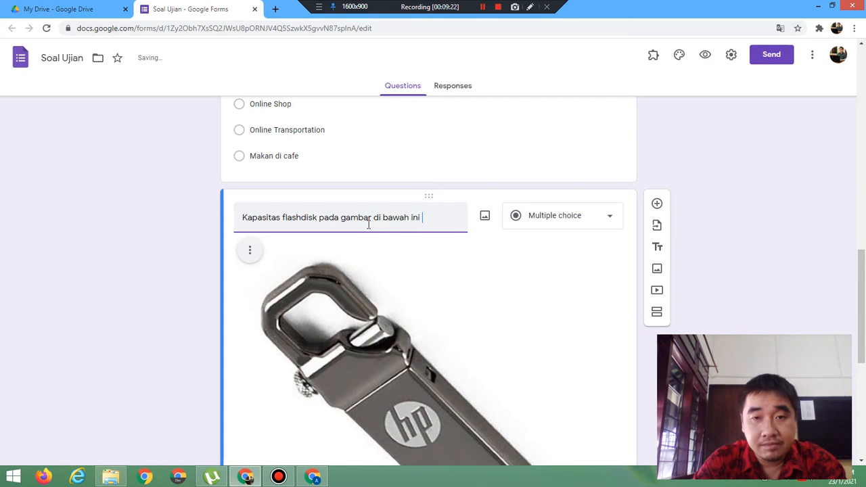
{"action": "type", "text": "adalah:"}
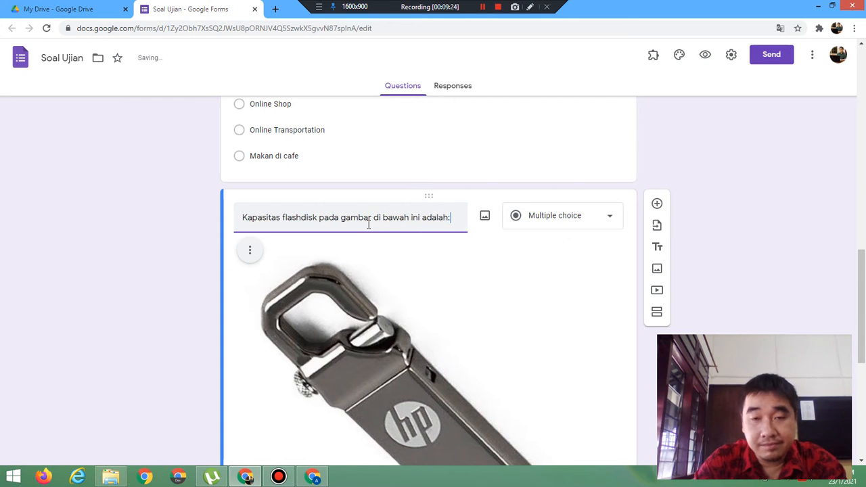
- Change the flash drive question's first two answer options to "4GB" and "8GB"
{"action": "left_click_drag", "start_coordinate": [864, 286], "coordinate": [864, 365]}
{"action": "left_click", "coordinate": [298, 308]}
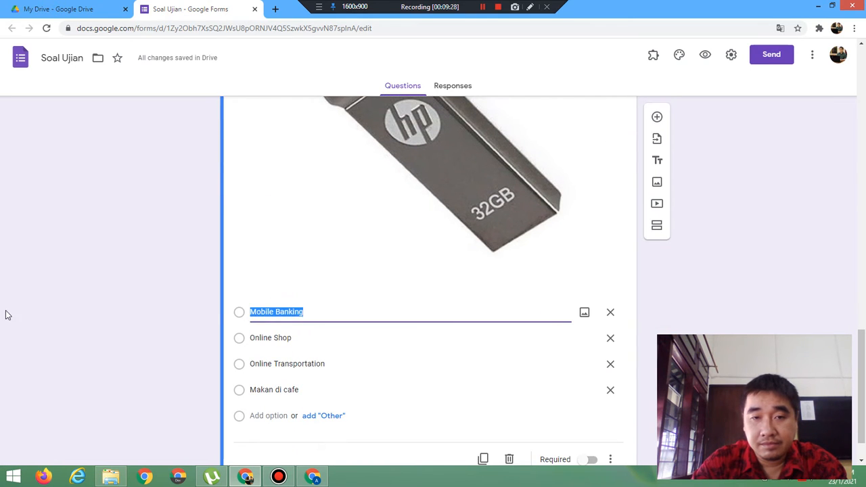
{"action": "key", "text": "BackSpace"}
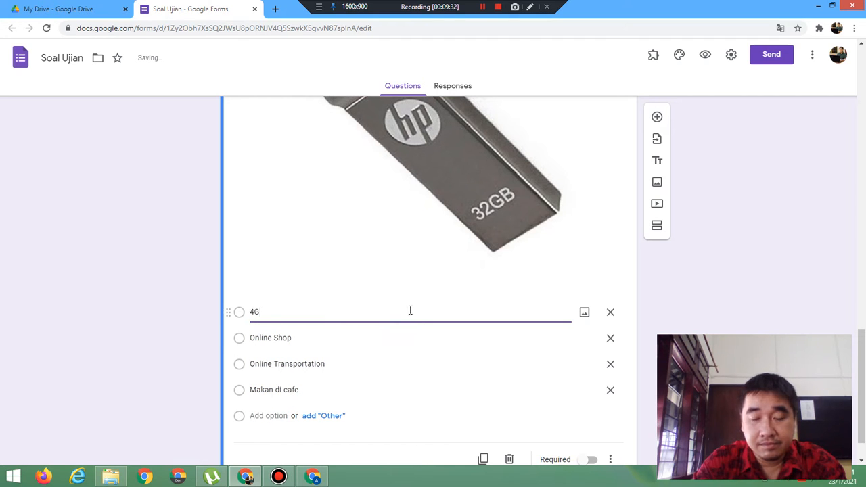
{"action": "type", "text": "4GB"}
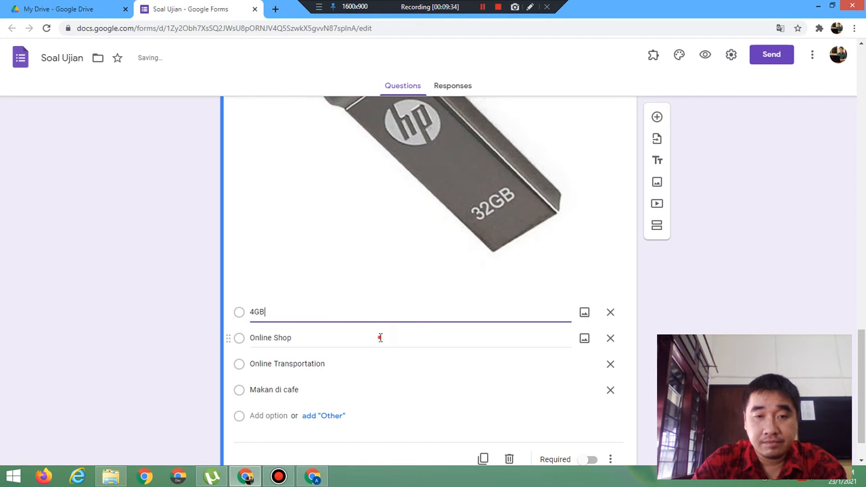
{"action": "left_click", "coordinate": [380, 338]}
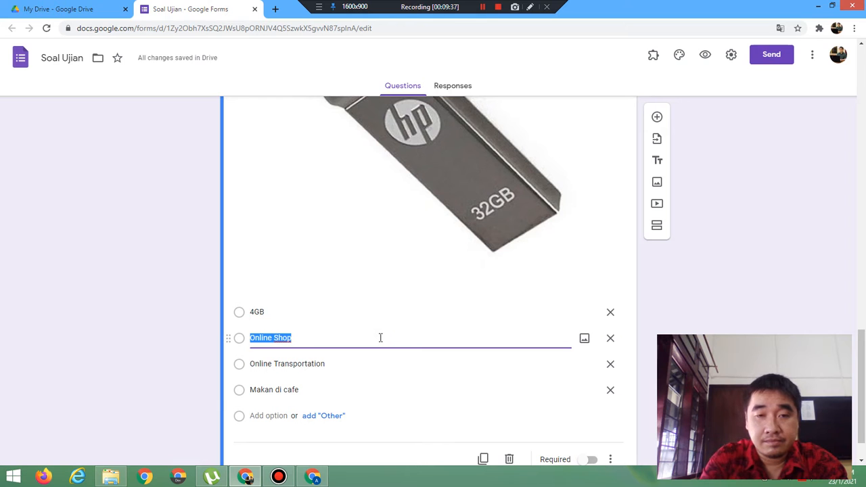
{"action": "type", "text": "8G"}
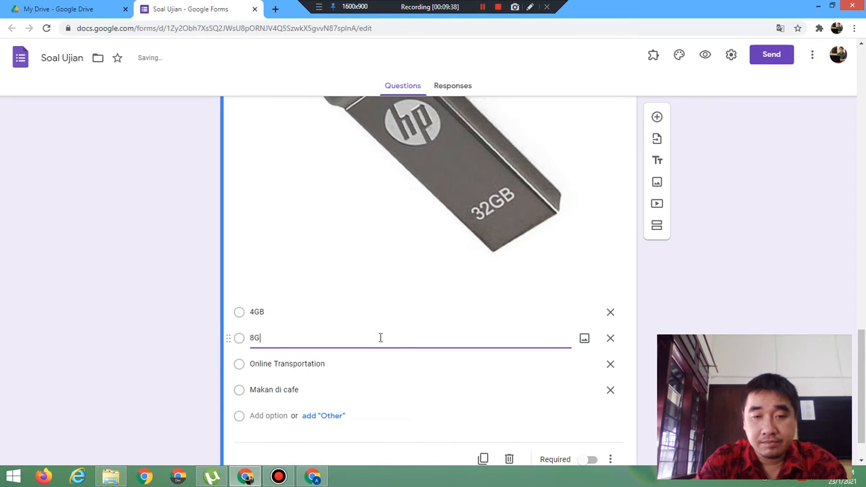
{"action": "type", "text": "B"}
- Change the flash drive question's third and fourth answer options to "16GB" and "32GB"
{"action": "left_click", "coordinate": [355, 366]}
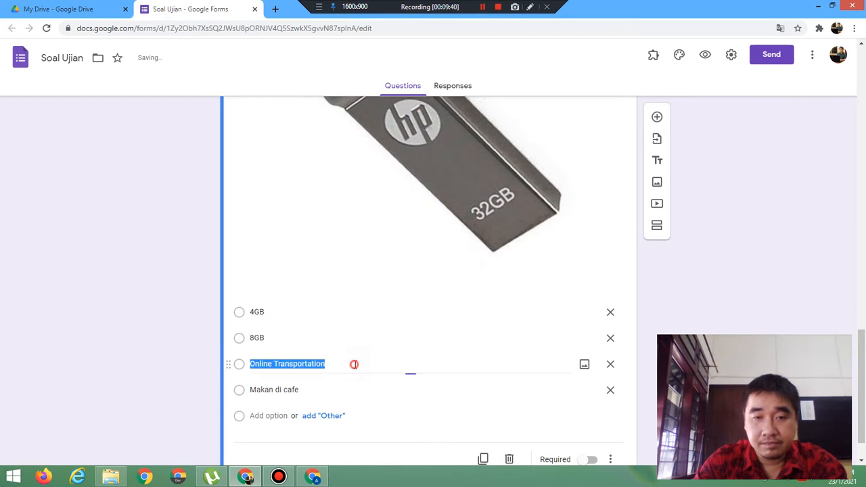
{"action": "type", "text": "16G"}
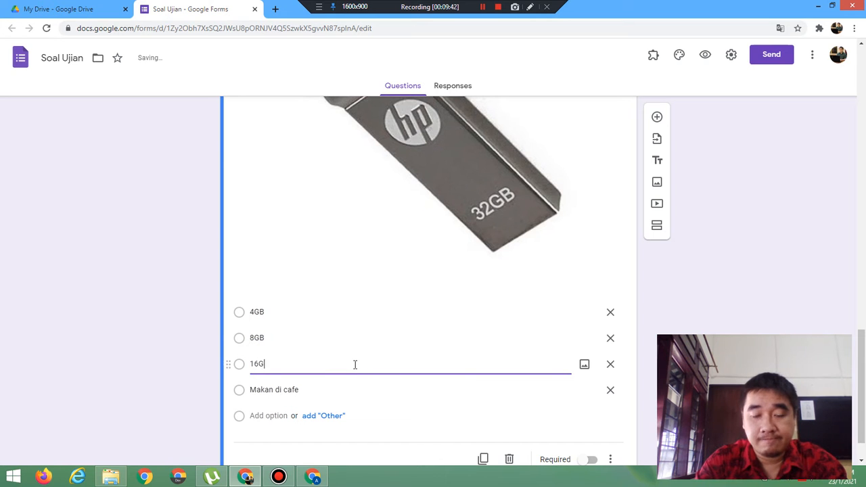
{"action": "type", "text": "B"}
{"action": "left_click", "coordinate": [333, 395]}
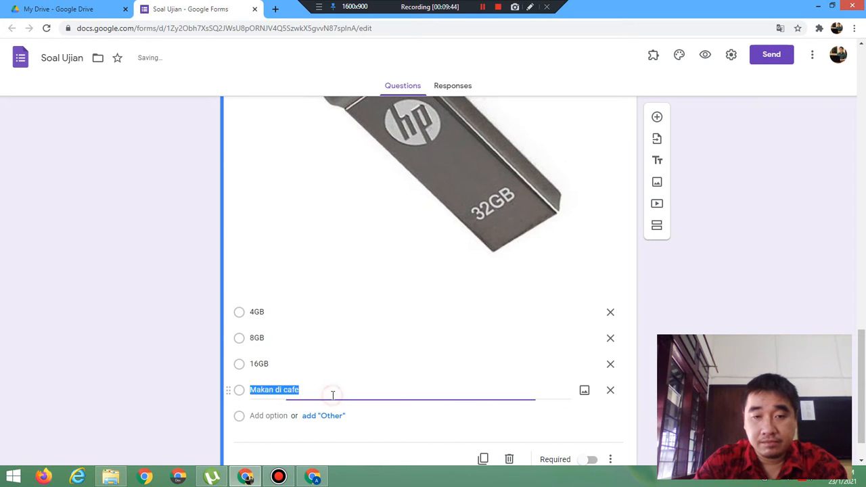
{"action": "type", "text": "32GB"}
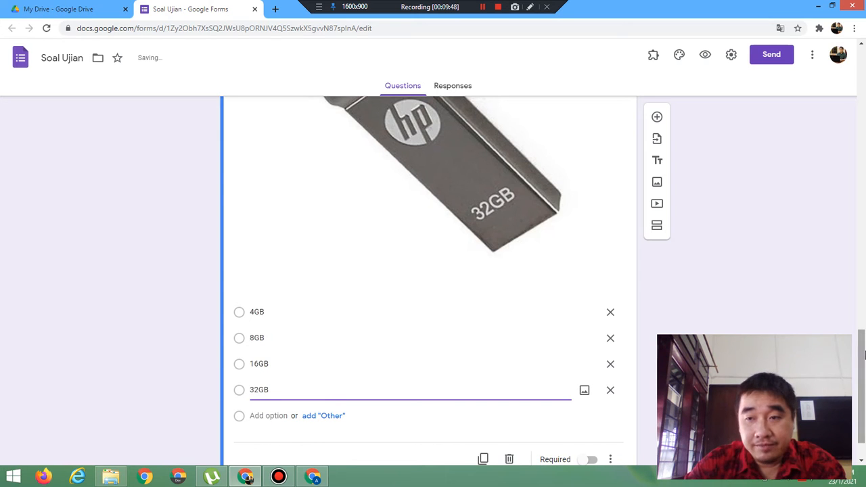
- Duplicate the flash drive question and remove the image from the copy
{"action": "scroll", "coordinate": [864, 357], "scroll_direction": "down", "scroll_amount": 1}
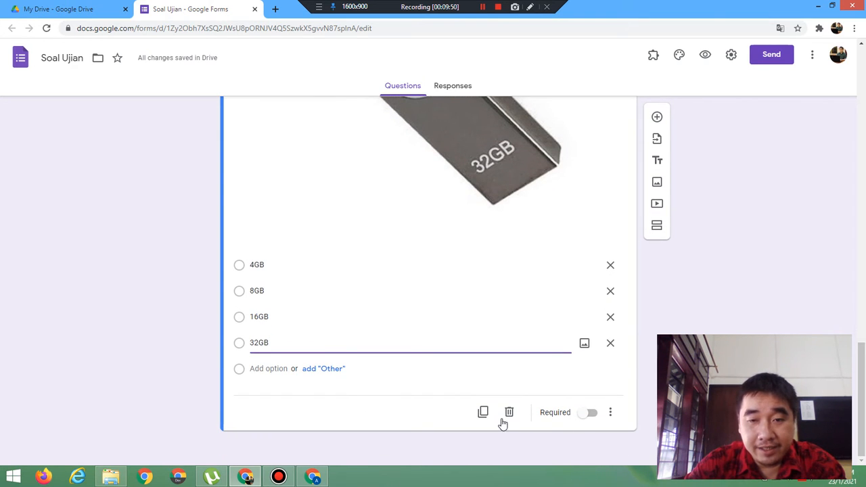
{"action": "left_click", "coordinate": [483, 412]}
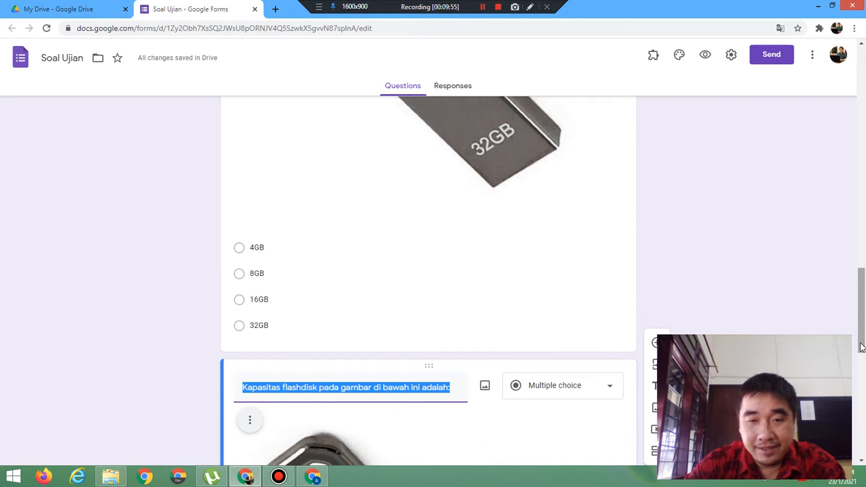
{"action": "left_click_drag", "start_coordinate": [862, 348], "coordinate": [862, 386]}
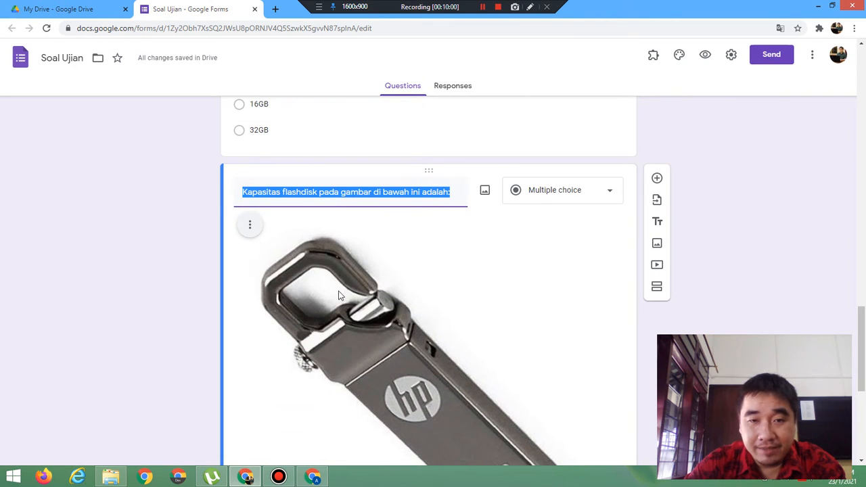
{"action": "left_click", "coordinate": [251, 229]}
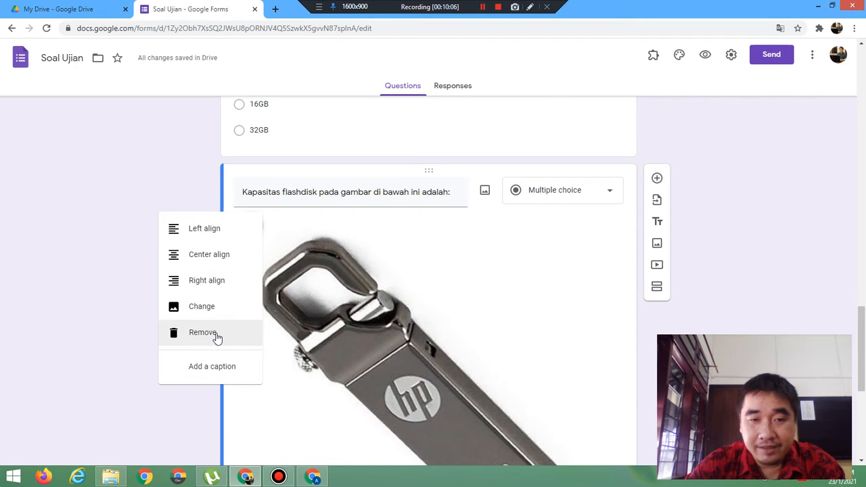
{"action": "left_click", "coordinate": [203, 332]}
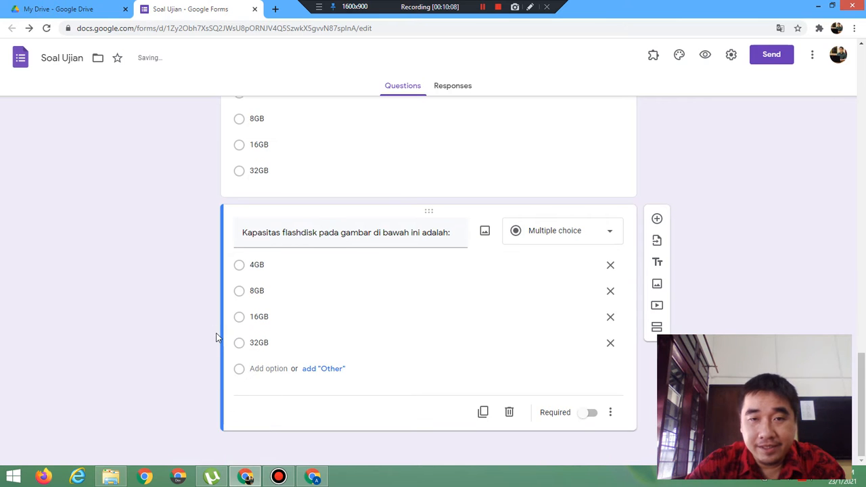
- Replace the duplicated question's text with "Dari gambar di bawah ini, manakah yang tergolong input unit?"
{"action": "triple_click", "coordinate": [451, 234]}
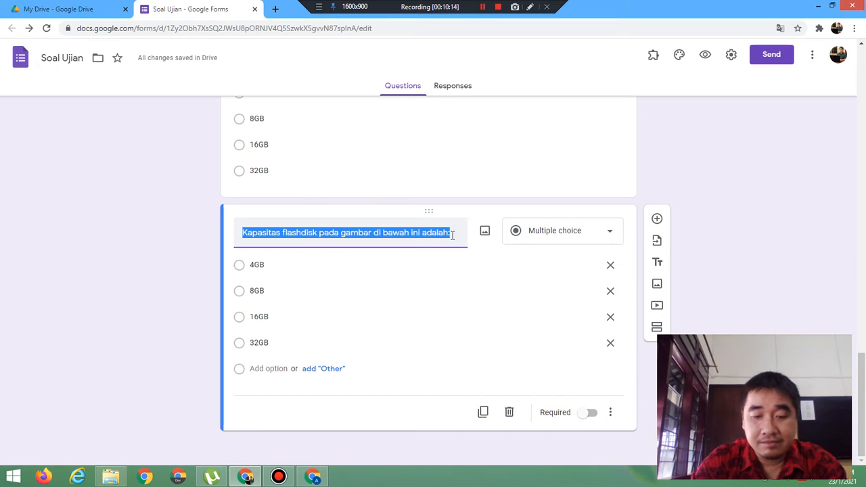
{"action": "type", "text": "Dari g"}
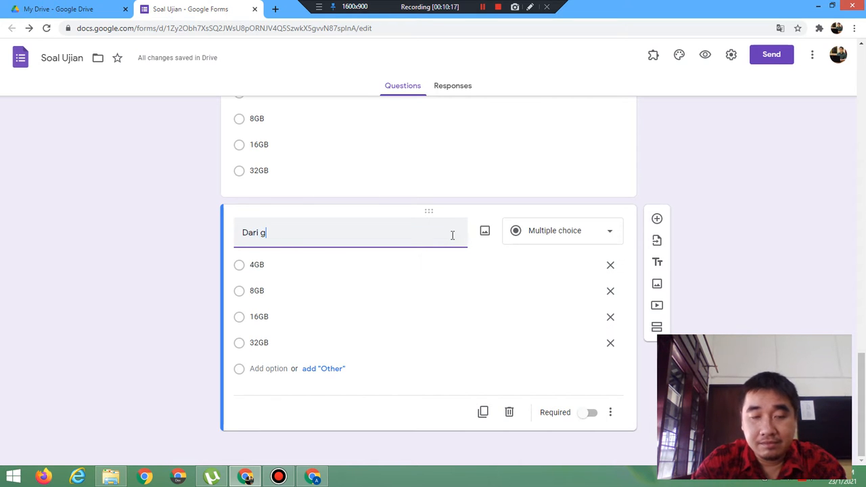
{"action": "type", "text": "ambar di"}
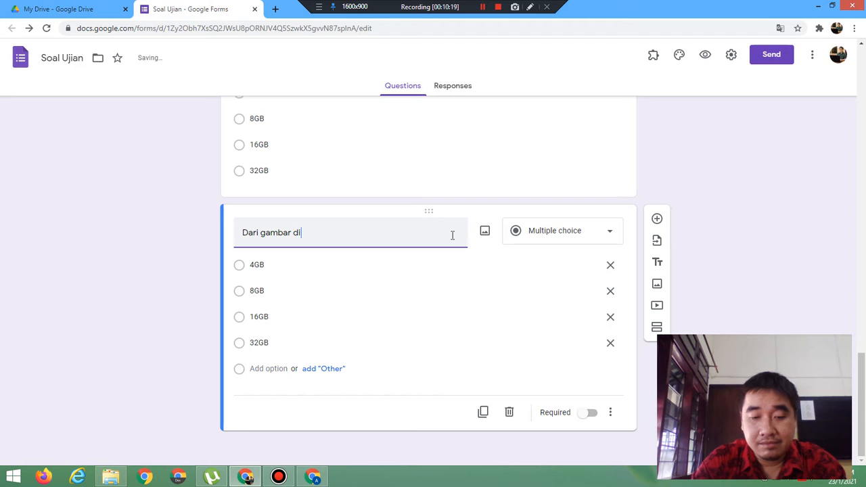
{"action": "type", "text": " bawah ini"}
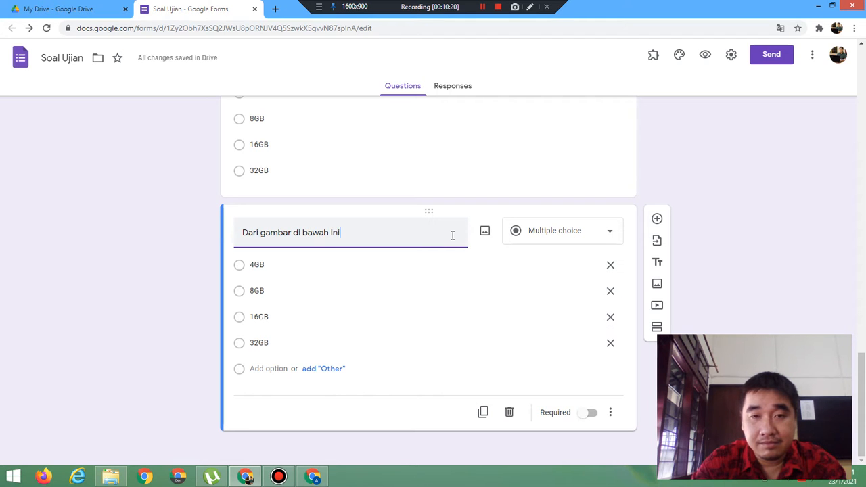
{"action": "type", "text": ", mana"}
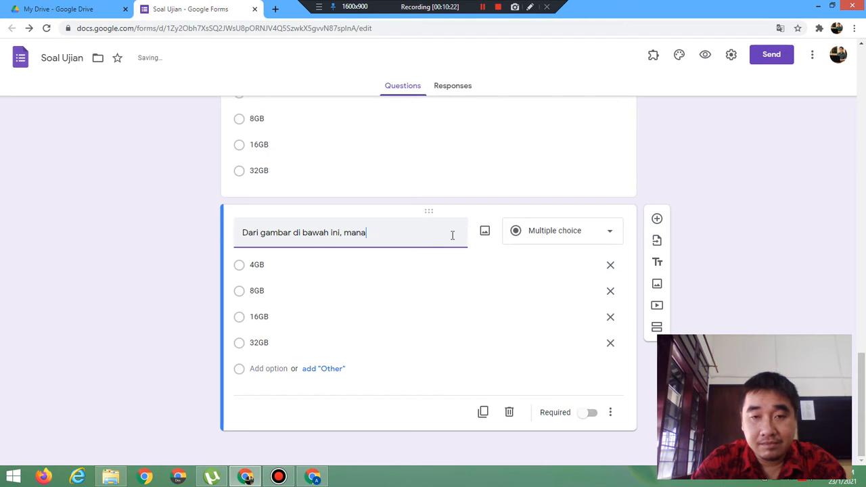
{"action": "type", "text": "kah yang t"}
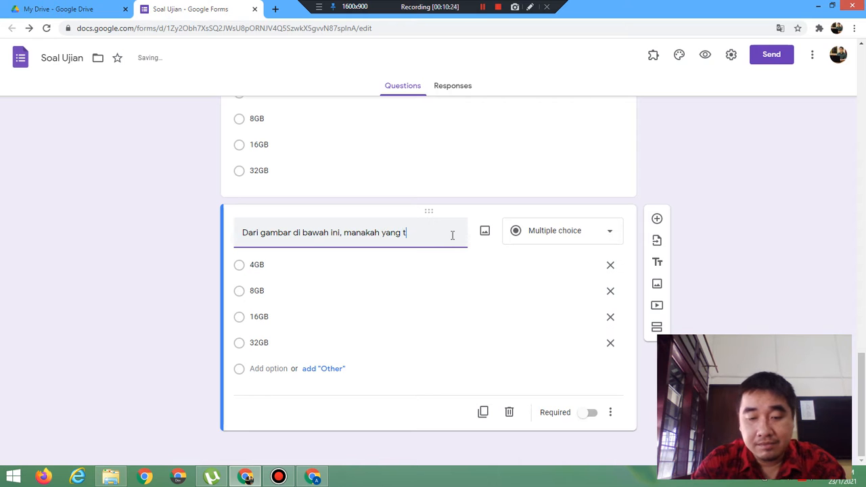
{"action": "type", "text": "ergolong i"}
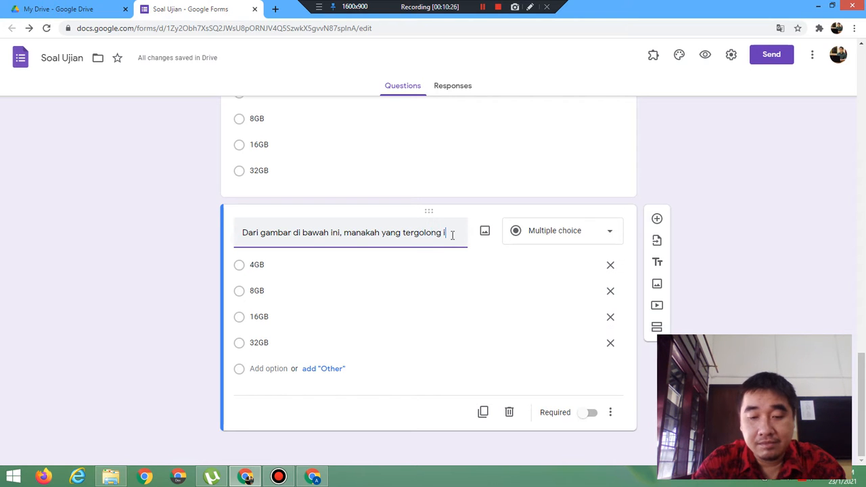
{"action": "type", "text": "nput"}
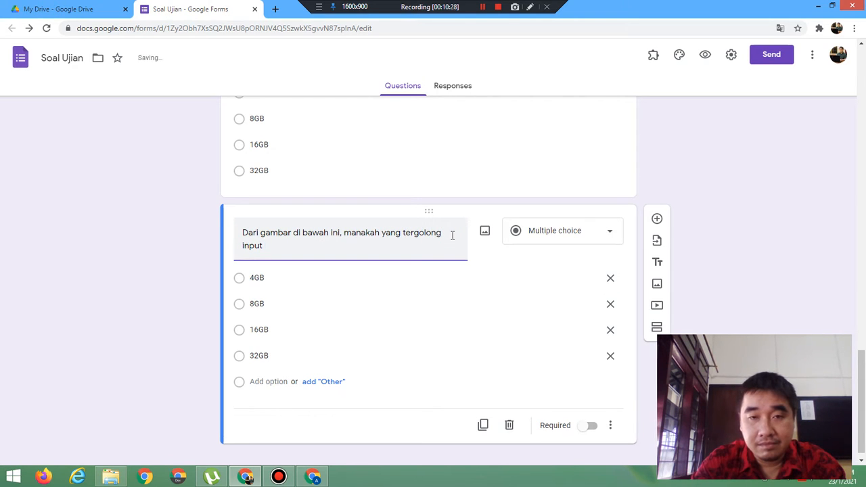
{"action": "type", "text": " unit"}
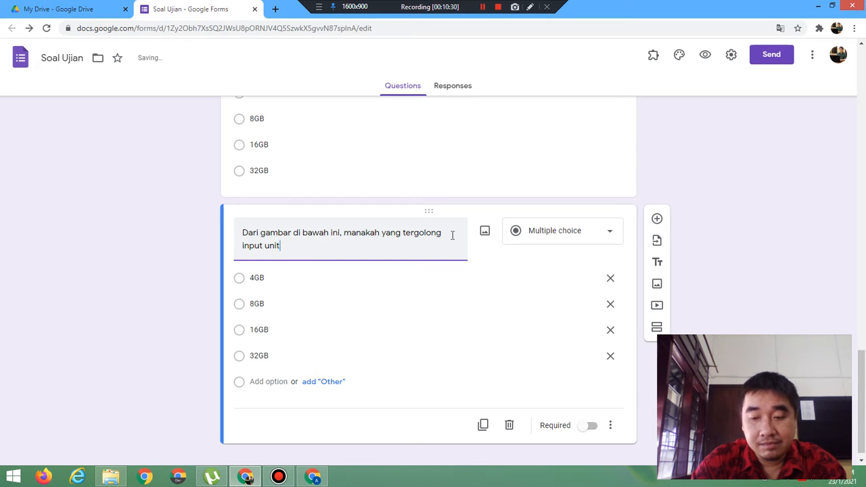
{"action": "type", "text": "?"}
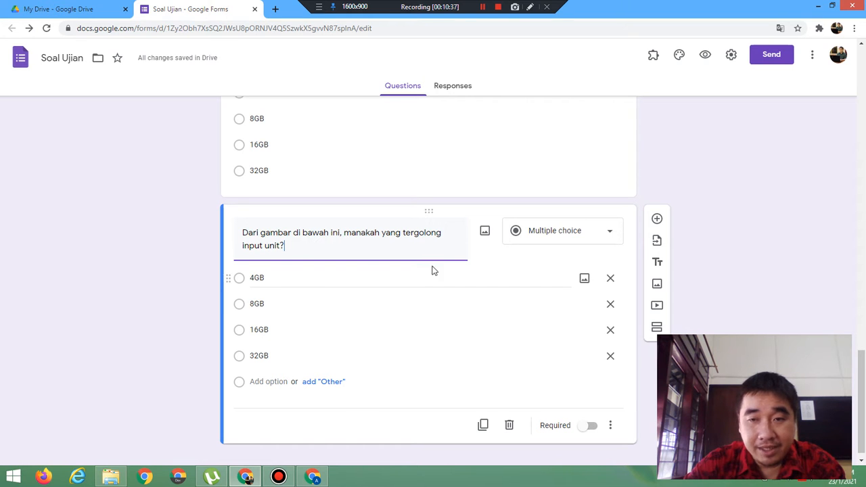
- Add the printer image 6290017_sd.jpg to the input unit question's first answer option and clear the option's 4GB text
{"action": "left_click", "coordinate": [585, 282]}
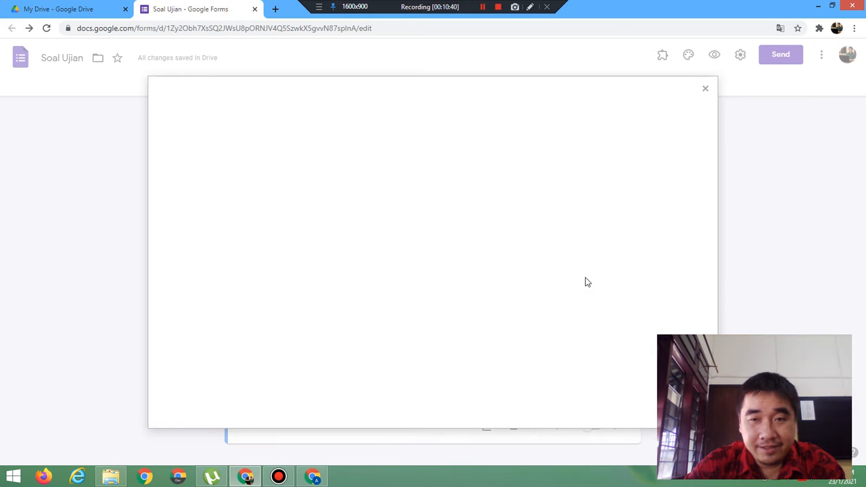
{"action": "left_click", "coordinate": [427, 322]}
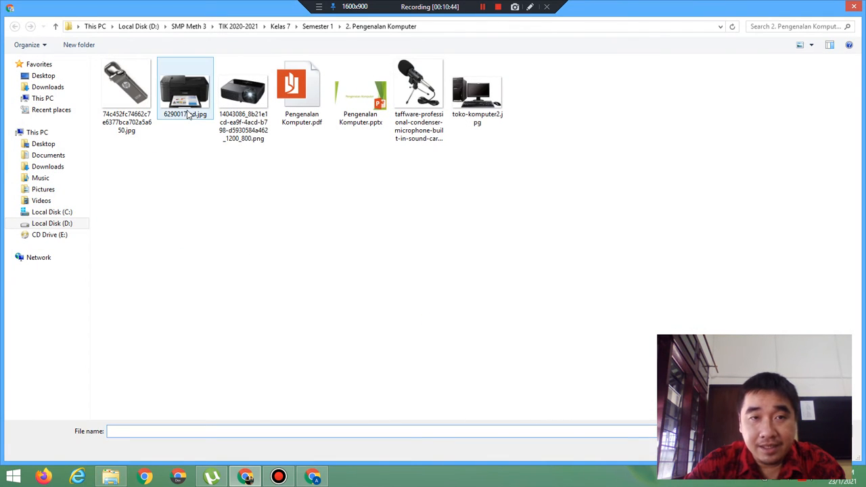
{"action": "double_click", "coordinate": [185, 95]}
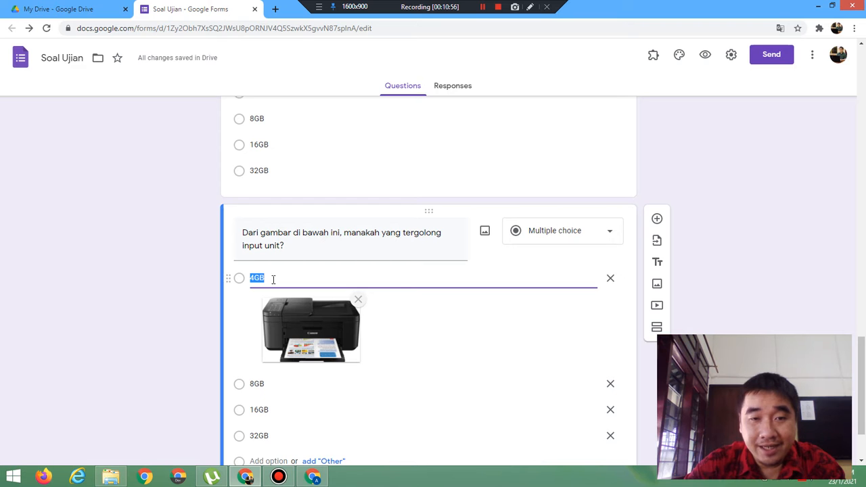
{"action": "left_click", "coordinate": [273, 278]}
{"action": "key", "text": "BackSpace"}
{"action": "key", "text": "BackSpace"}
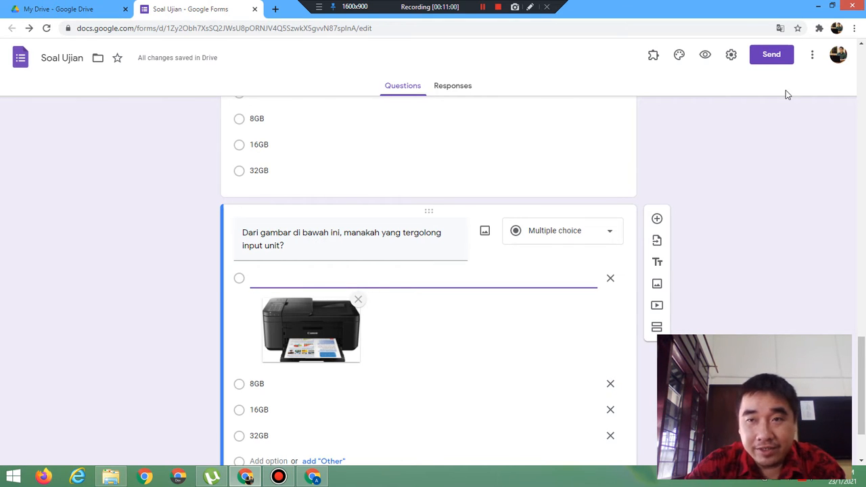
- Preview the form through to the exam section, examine how the image answer option is laid out, and close the preview
{"action": "left_click", "coordinate": [706, 55]}
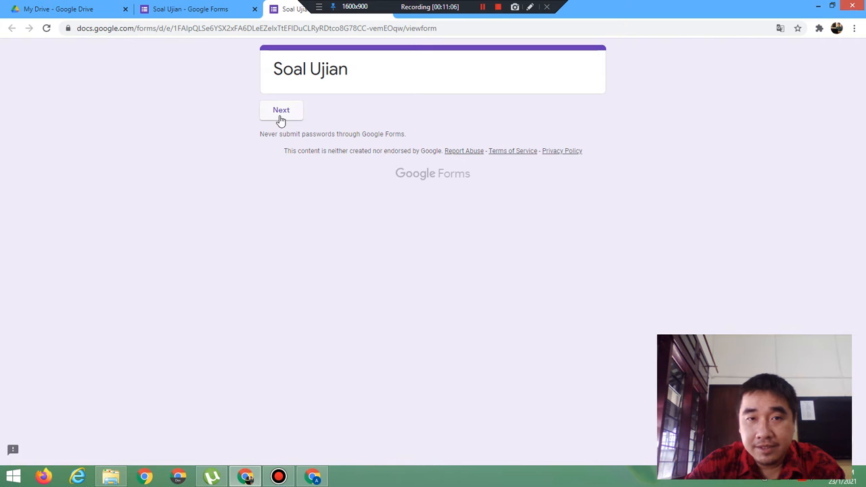
{"action": "left_click", "coordinate": [280, 117]}
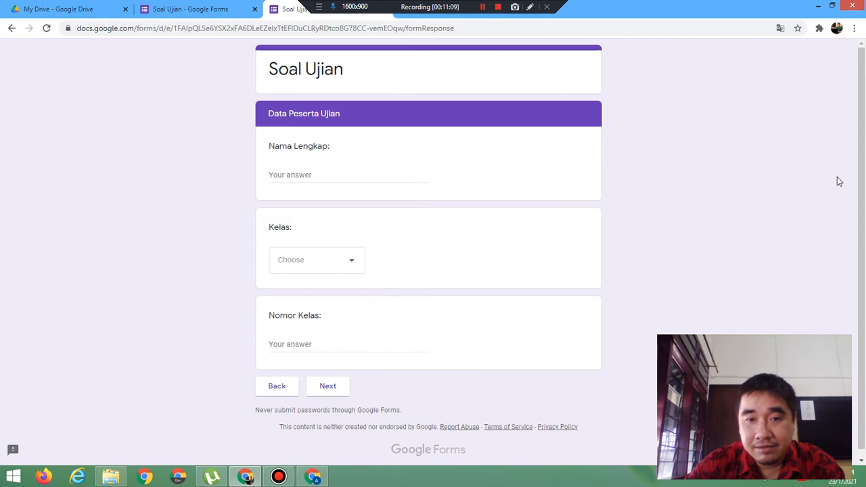
{"action": "left_click", "coordinate": [328, 387]}
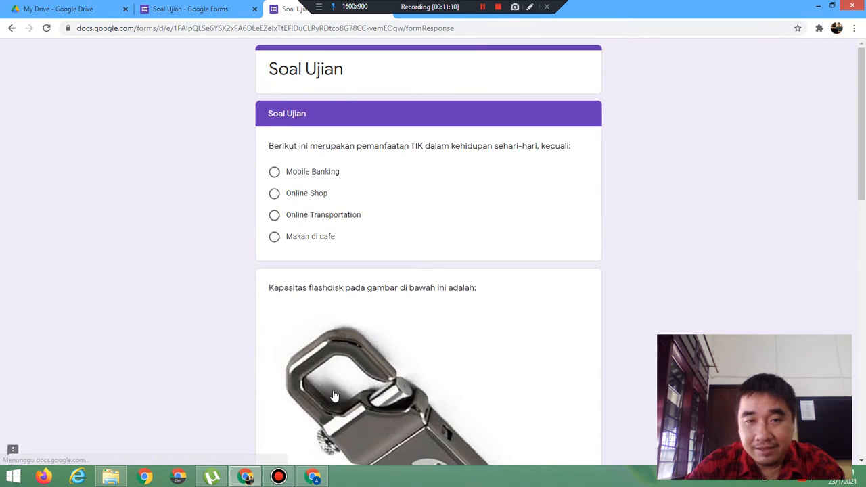
{"action": "scroll", "coordinate": [865, 272], "scroll_direction": "down", "scroll_amount": 3}
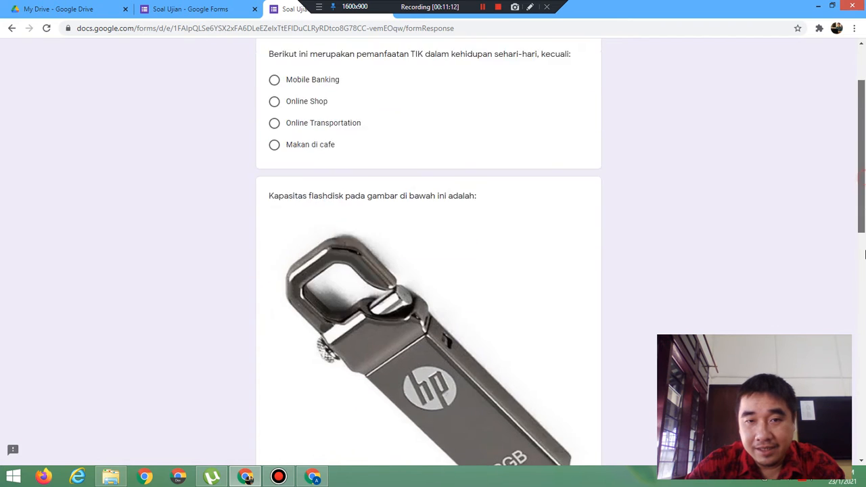
{"action": "left_click_drag", "start_coordinate": [863, 279], "coordinate": [864, 418]}
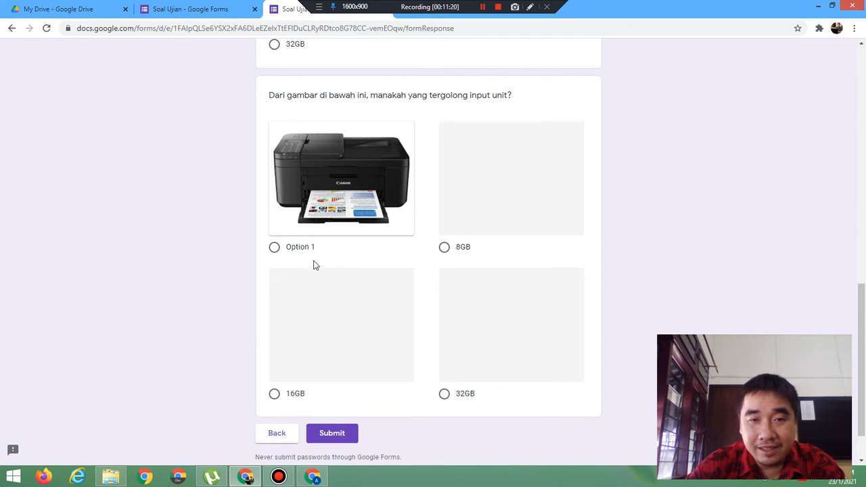
{"action": "right_click", "coordinate": [286, 14]}
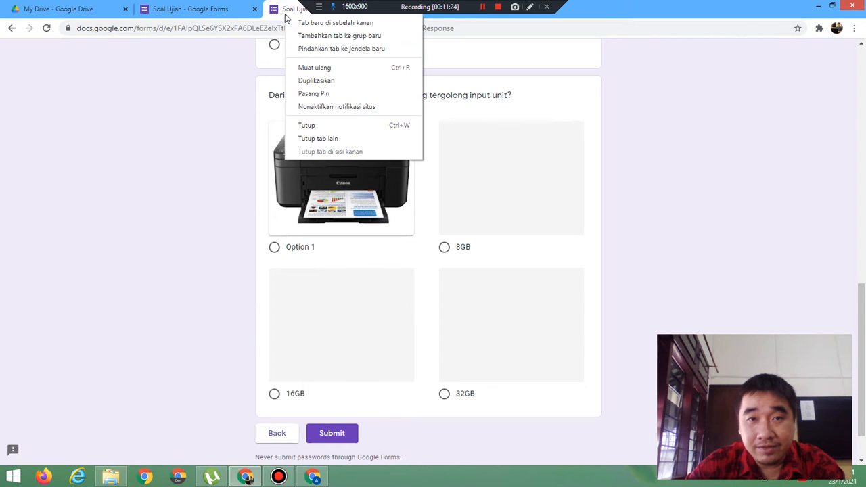
{"action": "left_click", "coordinate": [327, 125]}
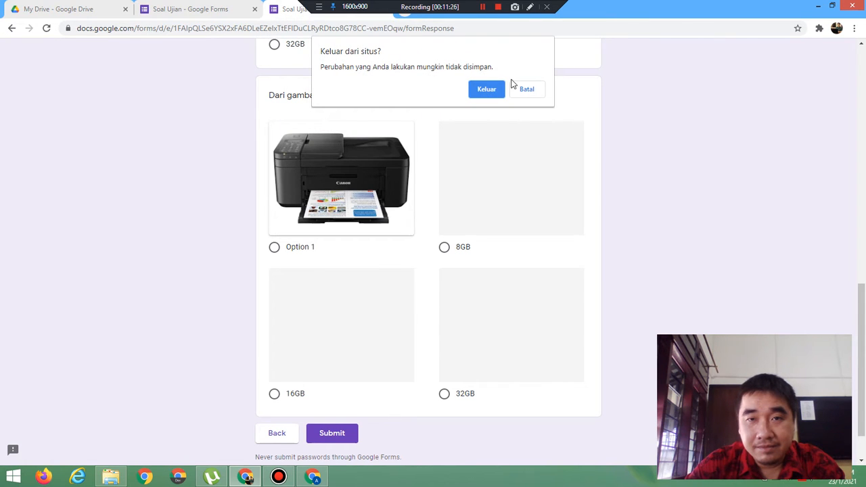
{"action": "left_click", "coordinate": [496, 92]}
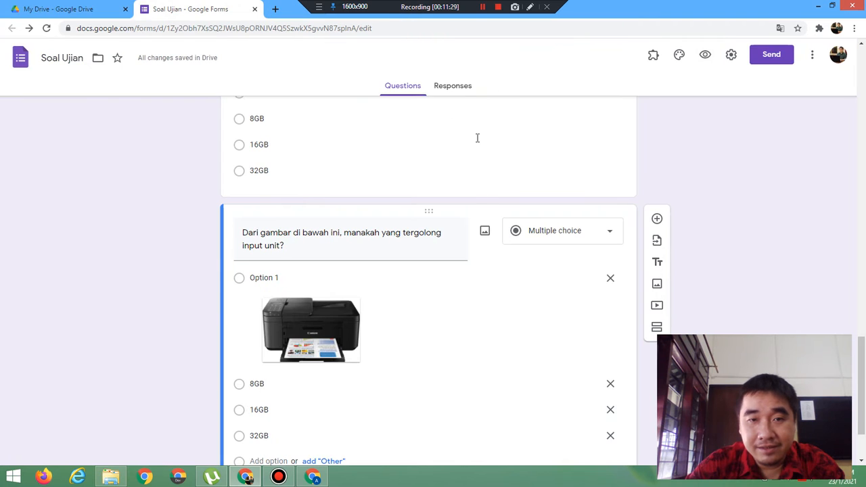
- Label the first answer option with the printer image "Printer"
{"action": "scroll", "coordinate": [865, 360], "scroll_direction": "down", "scroll_amount": 2}
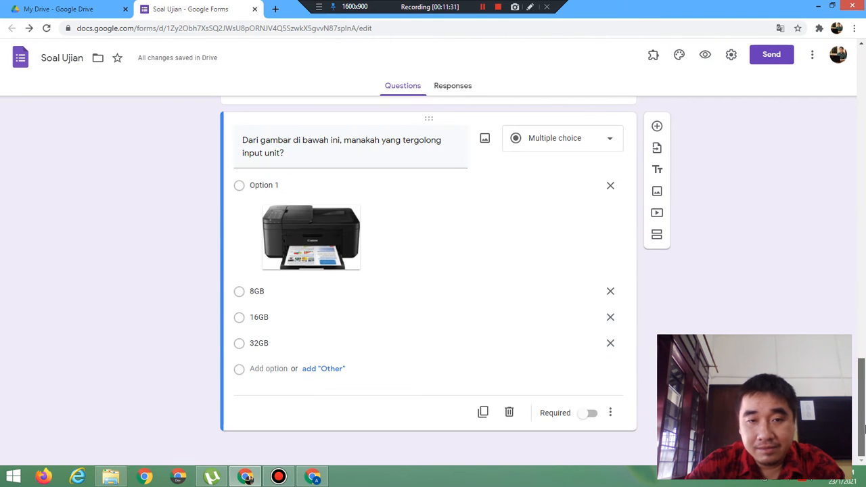
{"action": "left_click", "coordinate": [286, 185]}
{"action": "type", "text": "P"}
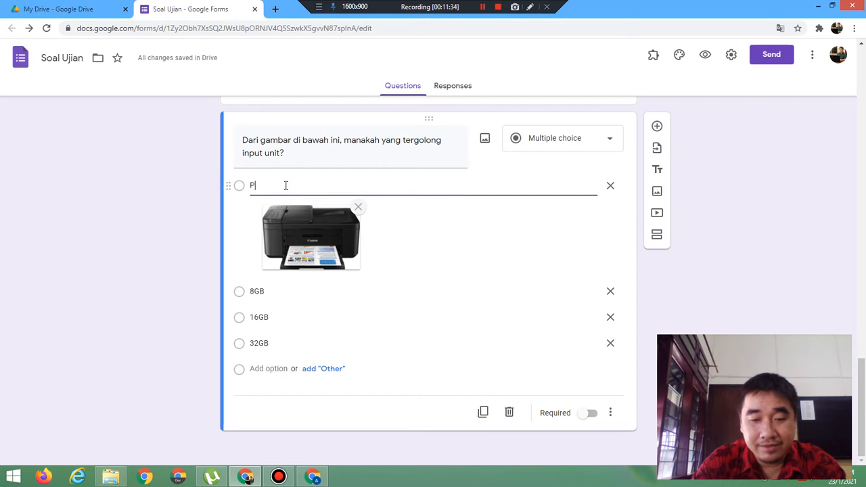
{"action": "type", "text": "rinter"}
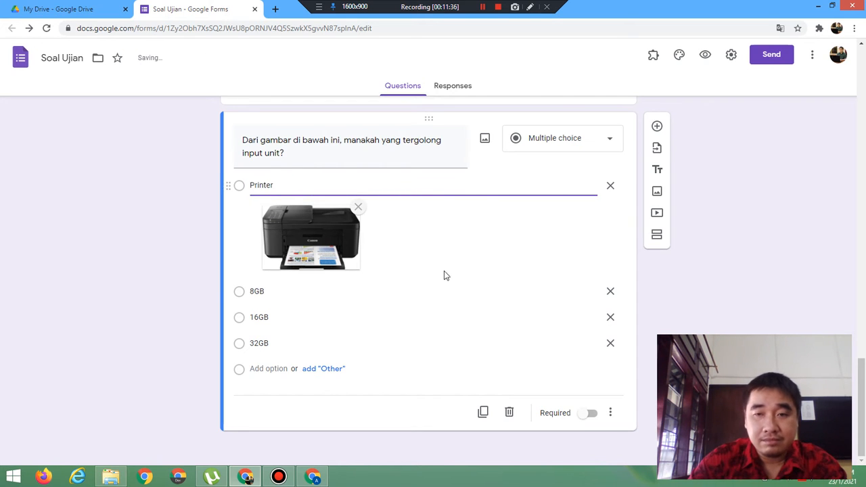
- Upload the projector image from the 2. Pengenalan Komputer folder to the second answer option, 8GB
{"action": "left_click", "coordinate": [584, 291]}
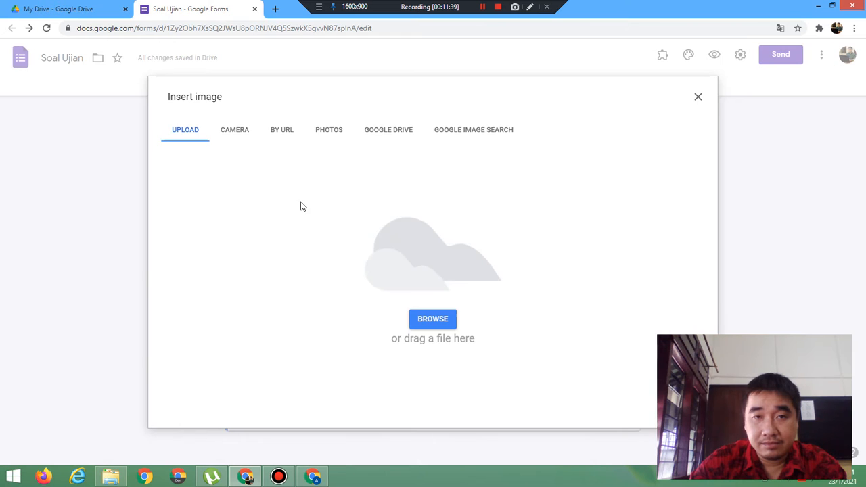
{"action": "left_click", "coordinate": [434, 320]}
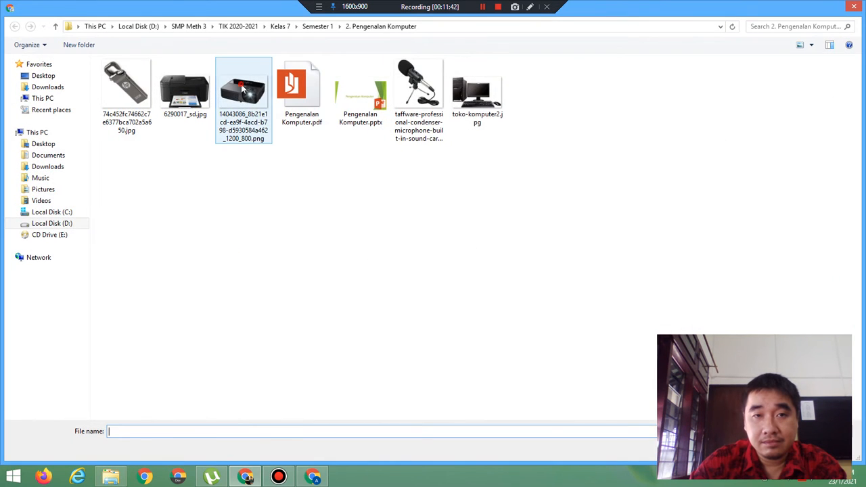
{"action": "double_click", "coordinate": [243, 87]}
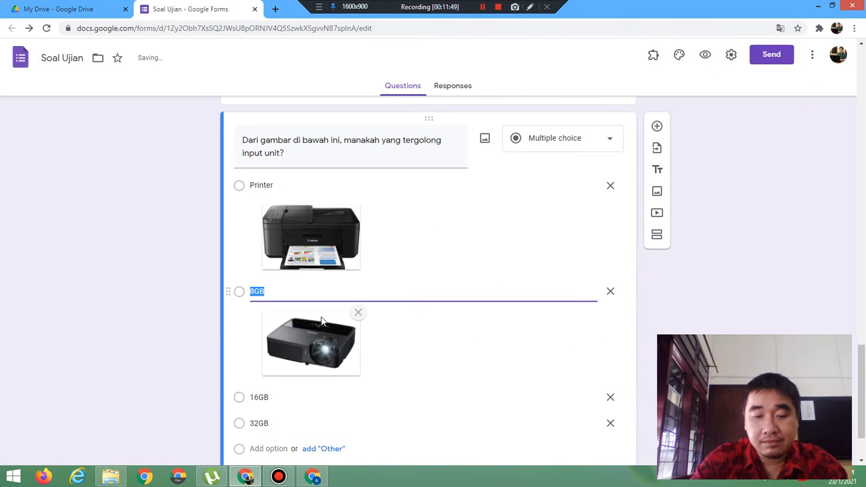
{"action": "type", "text": "Scanne"}
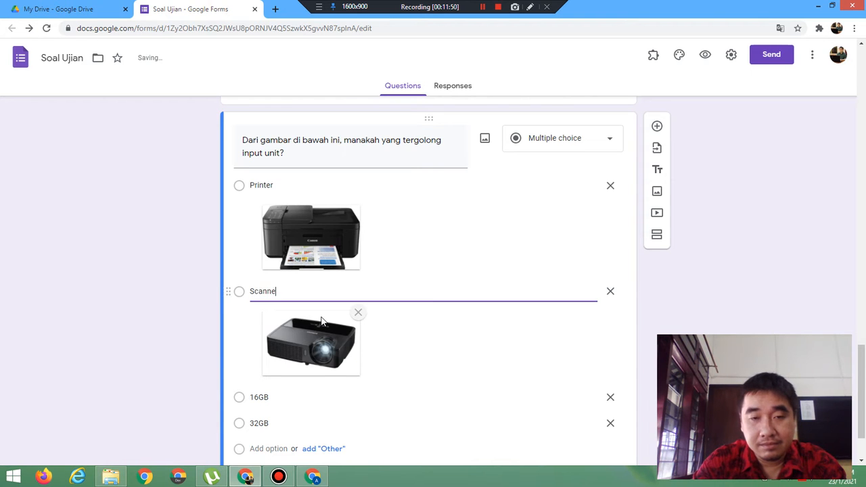
{"action": "type", "text": "r"}
{"action": "key", "text": "BackSpace"}
{"action": "key", "text": "BackSpace"}
{"action": "key", "text": "BackSpace"}
{"action": "key", "text": "BackSpace"}
{"action": "key", "text": "BackSpace"}
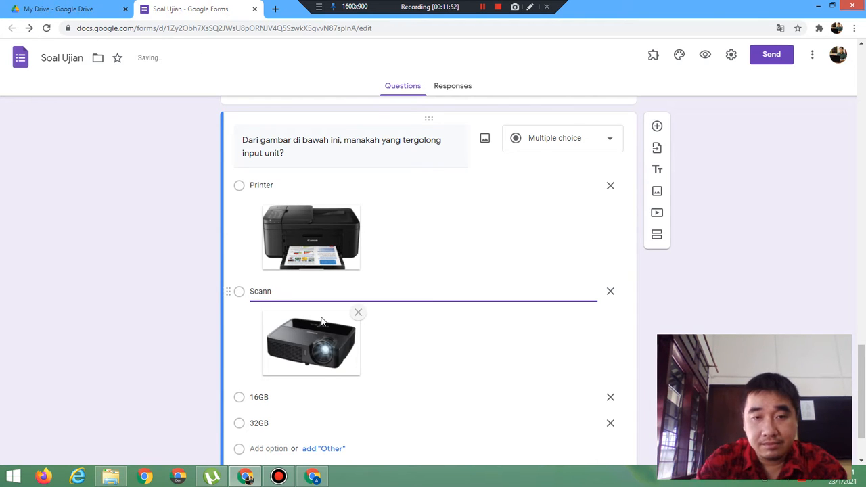
{"action": "key", "text": "BackSpace"}
{"action": "key", "text": "BackSpace"}
- Change the second answer option's text to "Projector"
{"action": "type", "text": "Pro"}
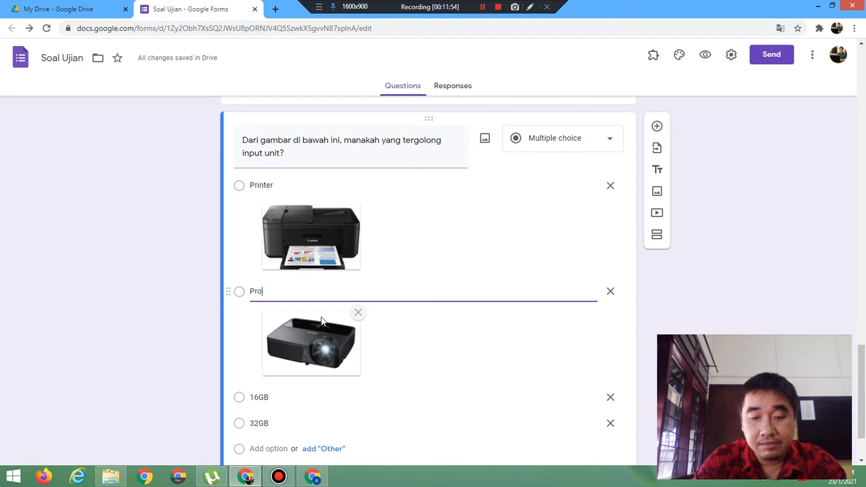
{"action": "type", "text": "jector"}
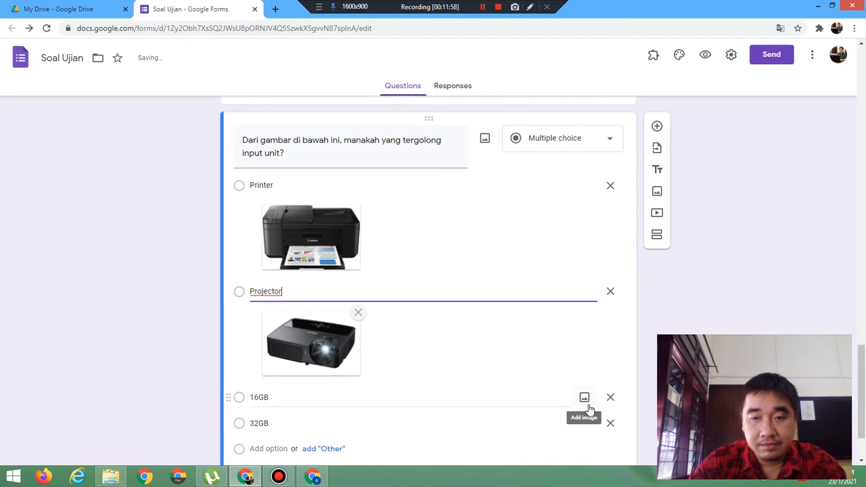
- Upload the condenser microphone image from the same folder to the third answer option, 16GB
{"action": "left_click", "coordinate": [584, 398]}
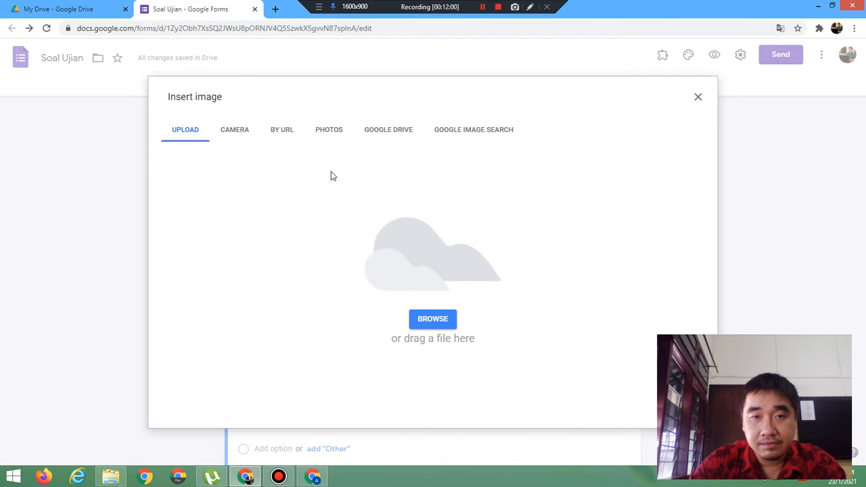
{"action": "left_click", "coordinate": [433, 326]}
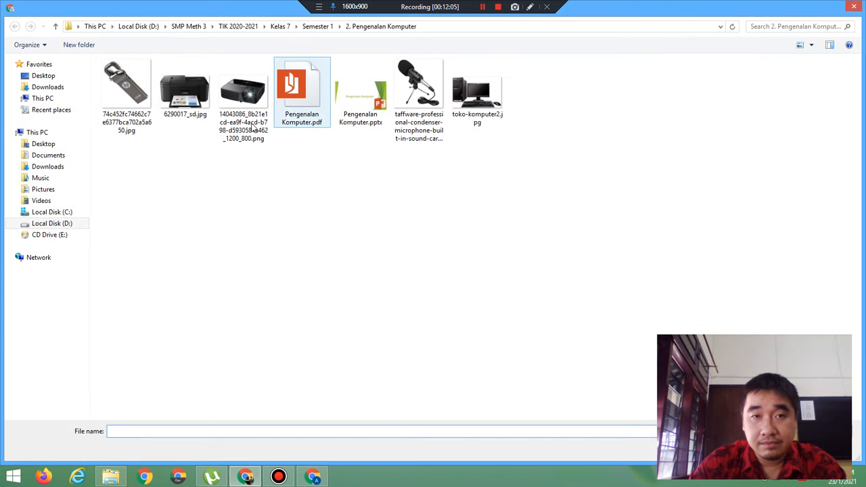
{"action": "double_click", "coordinate": [418, 109]}
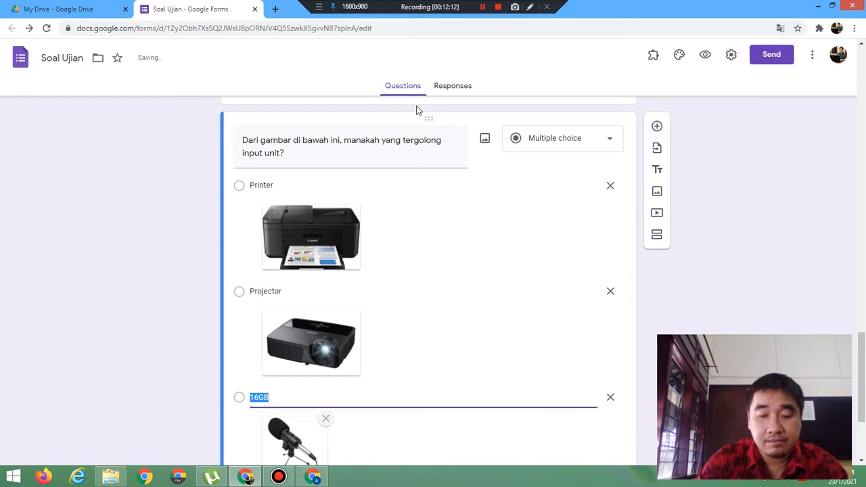
- Change the third answer option's text to "Microphone"
{"action": "type", "text": "Microp"}
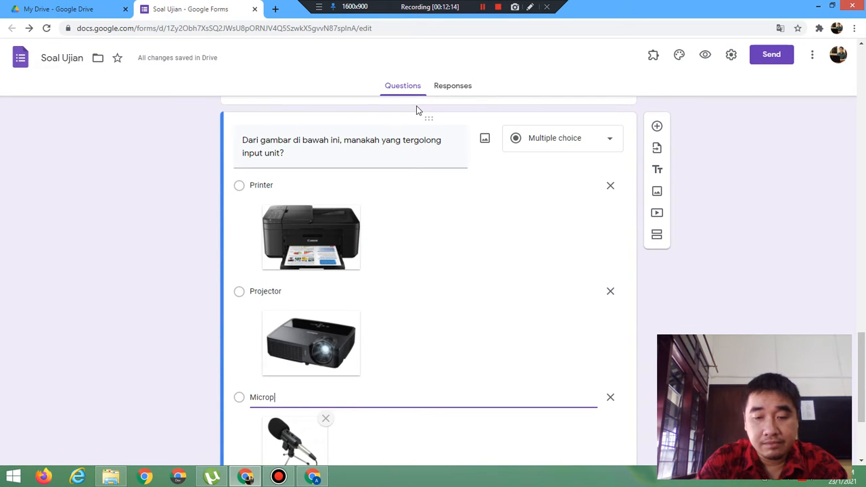
{"action": "type", "text": "hone"}
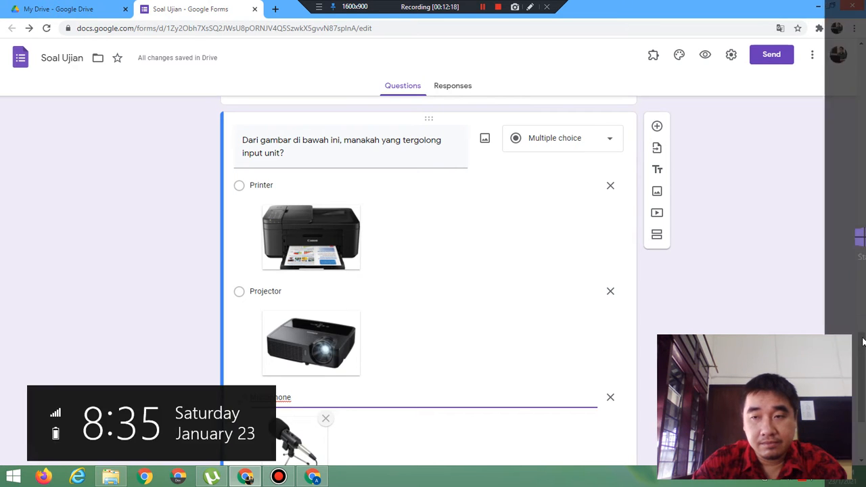
- Upload the HP flash drive image to the fourth answer option, 32GB, and change that option's text to "Flashdisk"
{"action": "scroll", "coordinate": [865, 401], "scroll_direction": "down", "scroll_amount": 3}
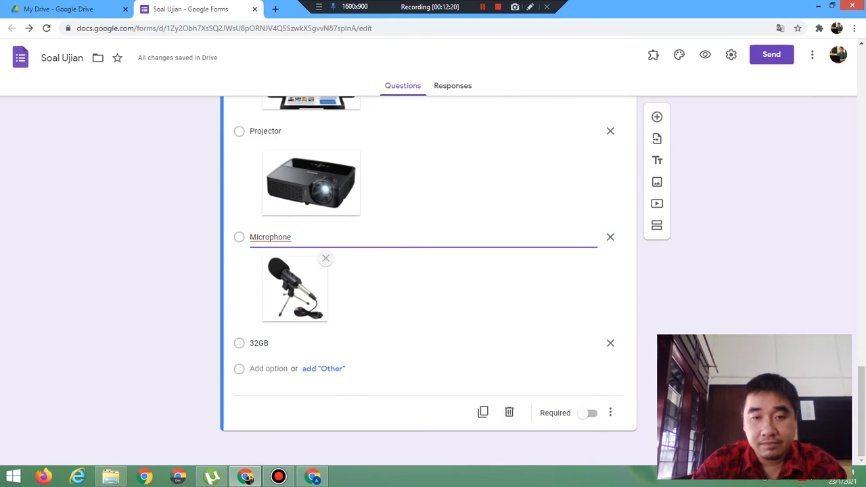
{"action": "left_click", "coordinate": [585, 347]}
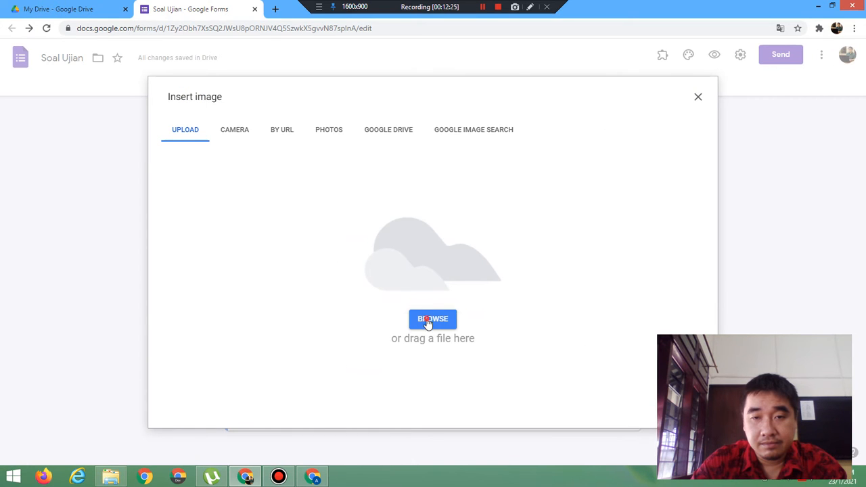
{"action": "left_click", "coordinate": [426, 320]}
{"action": "double_click", "coordinate": [141, 99]}
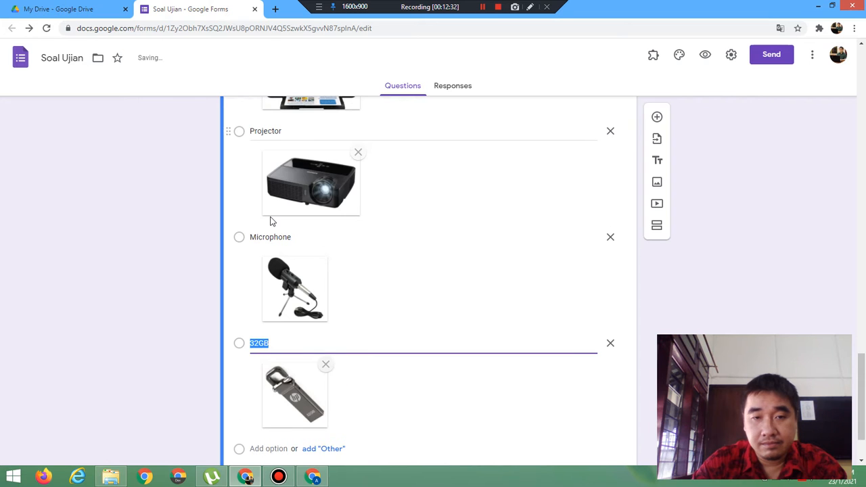
{"action": "type", "text": "Fl"}
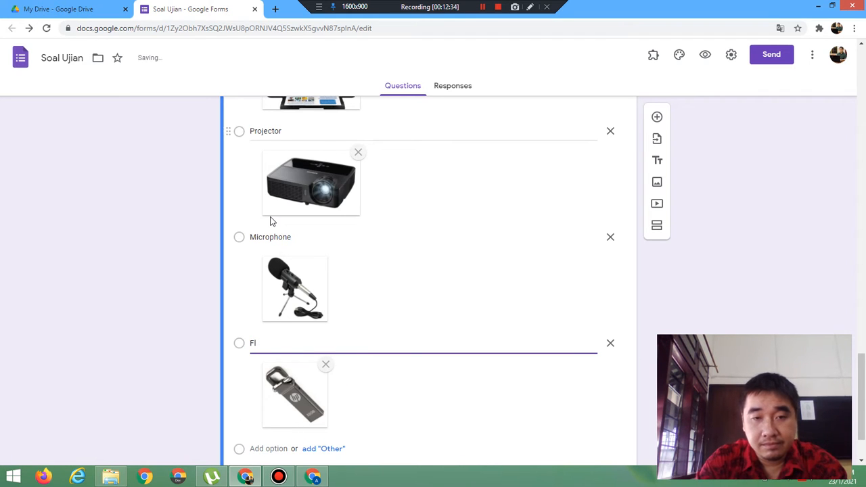
{"action": "type", "text": "ashdisk"}
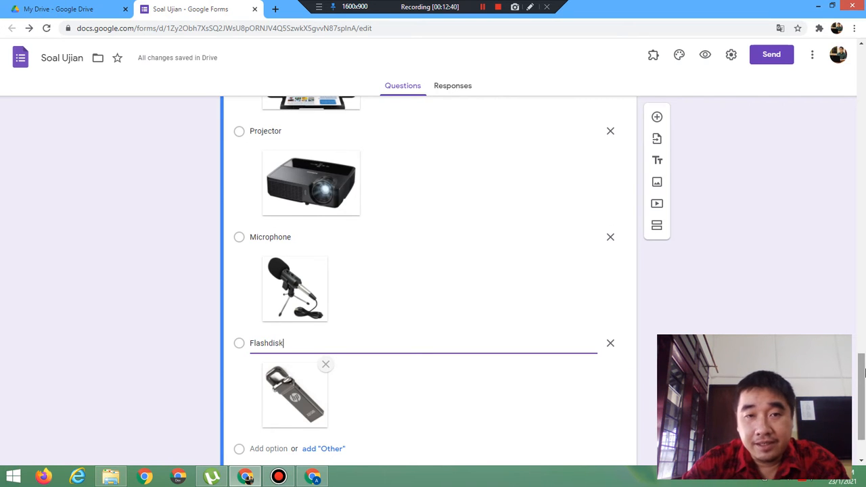
- Preview the form through its sections to check the input unit question with image options, and close the preview
{"action": "mouse_move", "coordinate": [864, 371]}
{"action": "left_mouse_down"}
{"action": "mouse_move", "coordinate": [835, 318]}
{"action": "mouse_move", "coordinate": [864, 370]}
{"action": "mouse_move", "coordinate": [864, 397]}
{"action": "mouse_move", "coordinate": [864, 370]}
{"action": "left_mouse_up"}
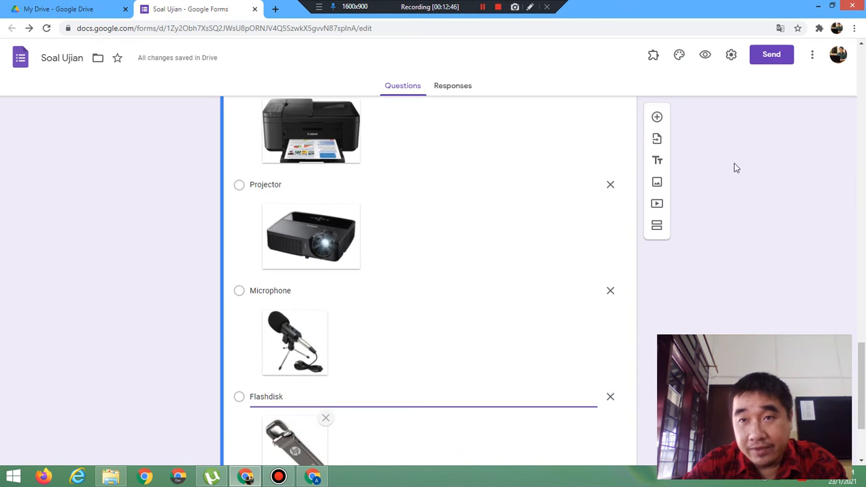
{"action": "left_click", "coordinate": [705, 56]}
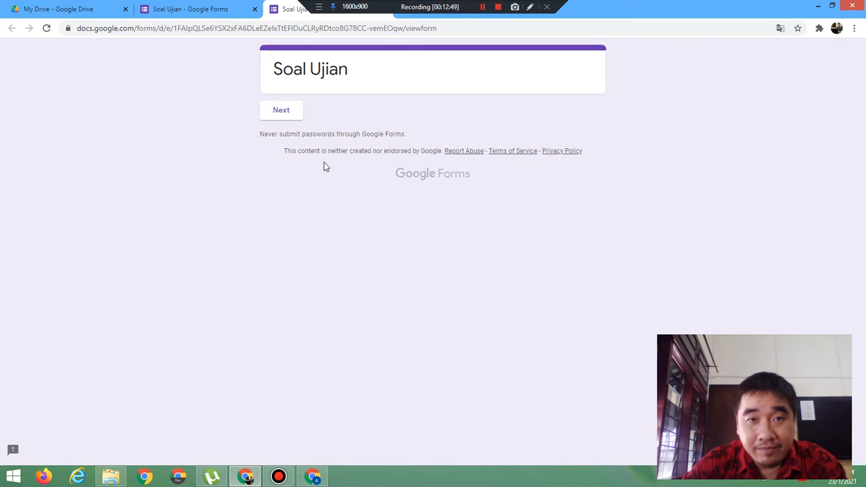
{"action": "left_click", "coordinate": [285, 110]}
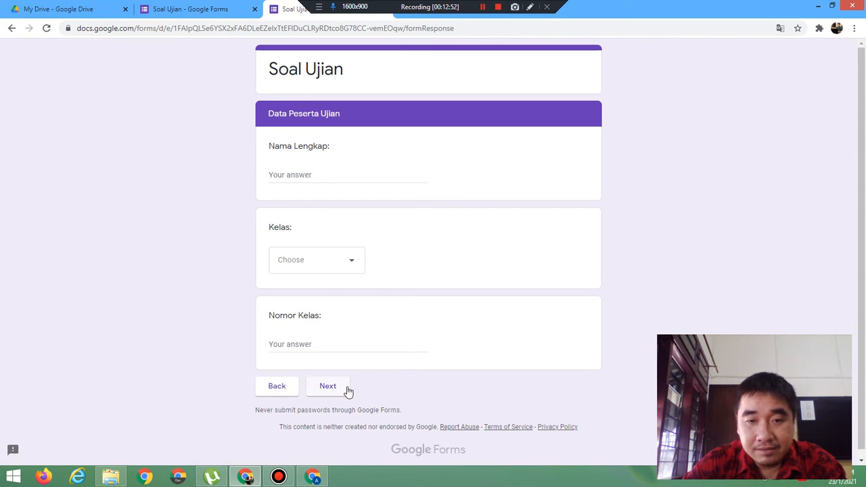
{"action": "left_click", "coordinate": [346, 390]}
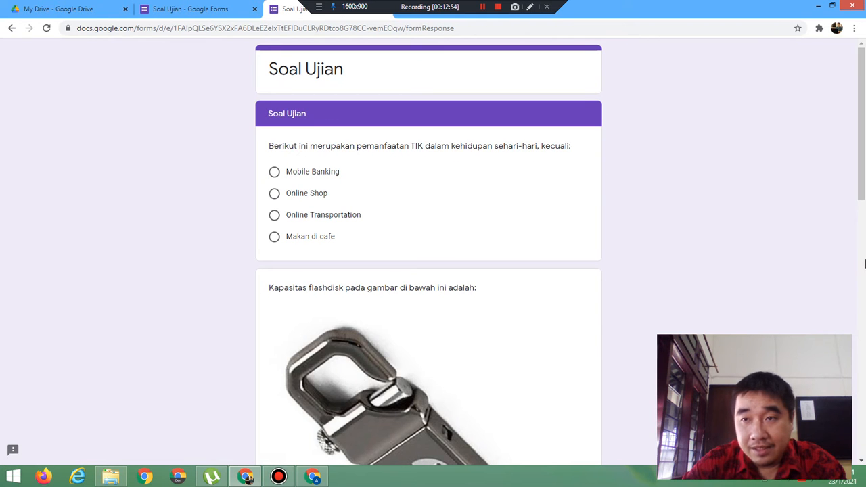
{"action": "left_click_drag", "start_coordinate": [864, 179], "coordinate": [864, 425]}
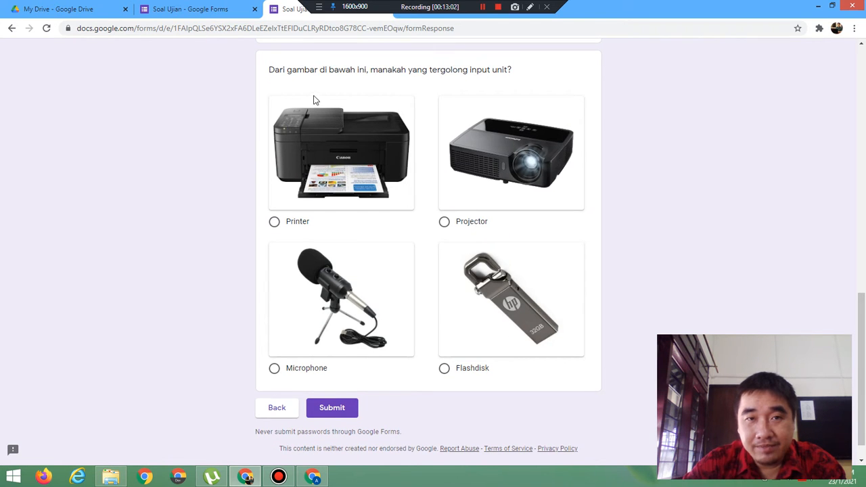
{"action": "left_click", "coordinate": [192, 8]}
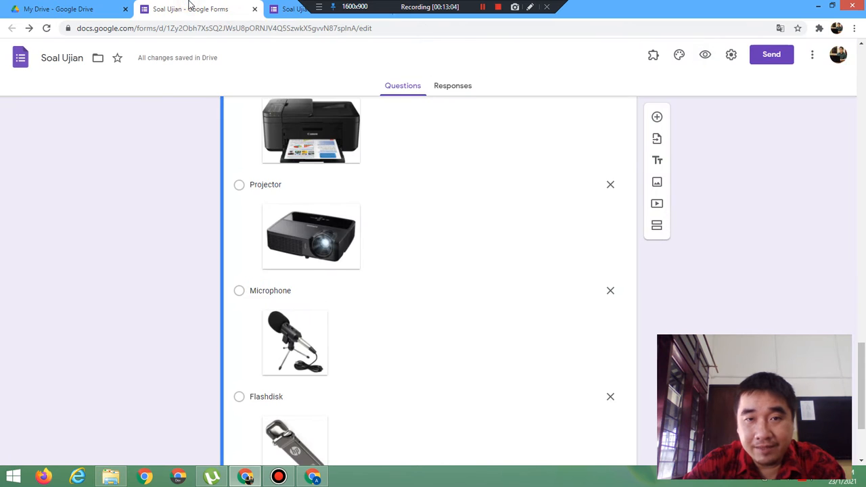
{"action": "left_click", "coordinate": [280, 7]}
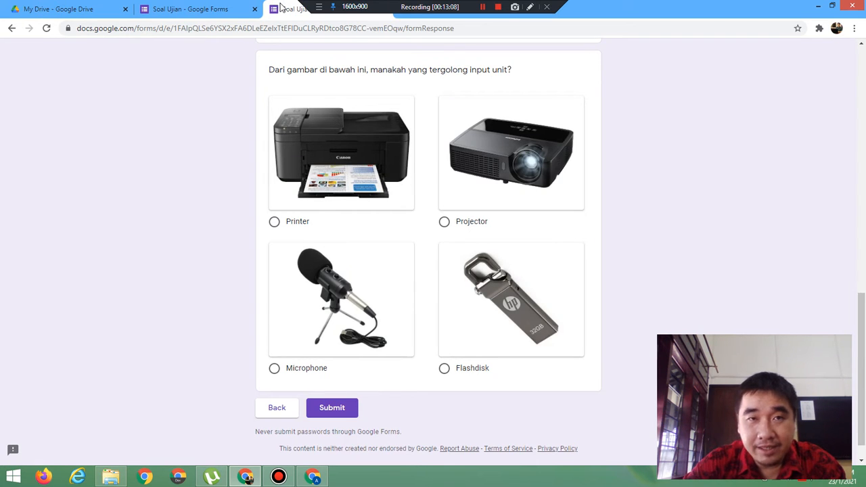
{"action": "right_click", "coordinate": [285, 15]}
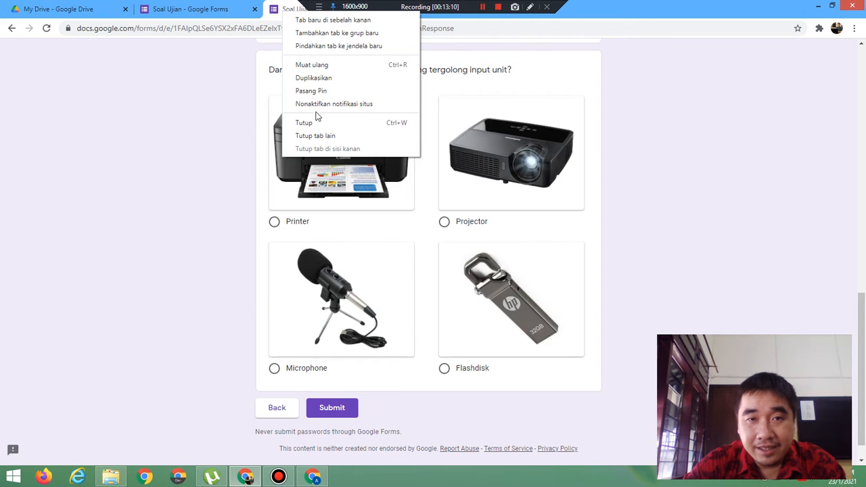
{"action": "left_click", "coordinate": [315, 124]}
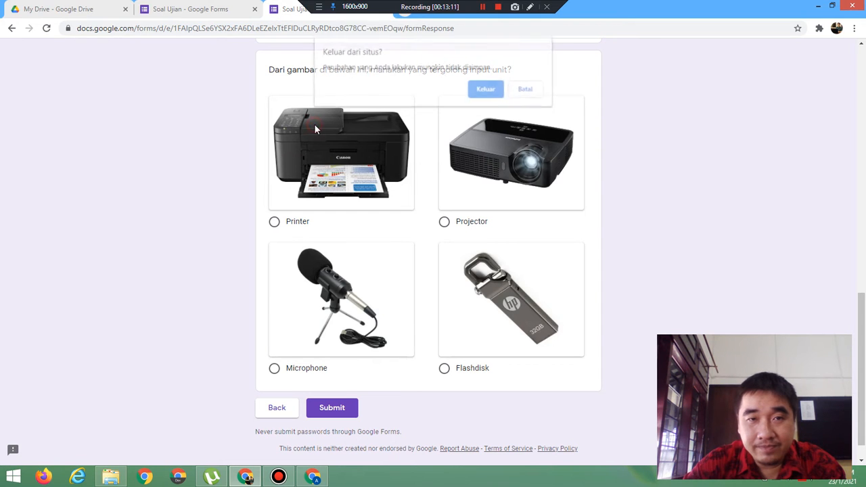
{"action": "left_click", "coordinate": [496, 95]}
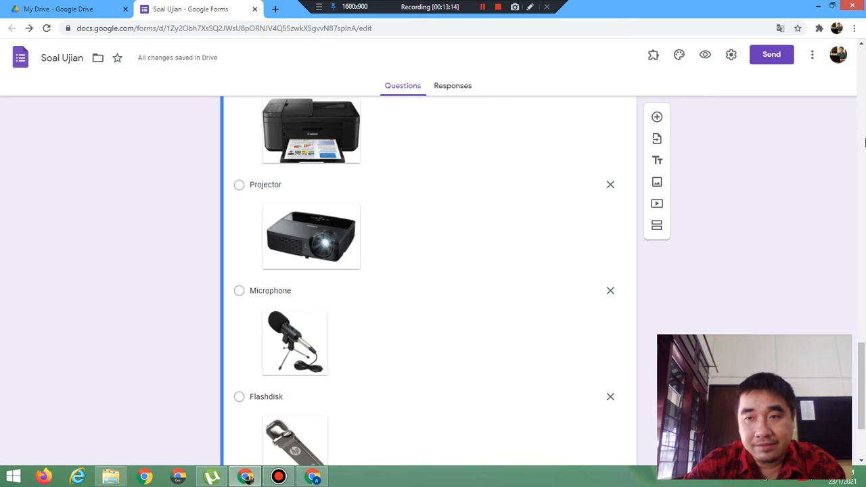
- Duplicate the input unit question and replace the copy's question text with "Media untuk menyimpan data disebut sebagai:"
{"action": "left_click_drag", "start_coordinate": [860, 349], "coordinate": [865, 419]}
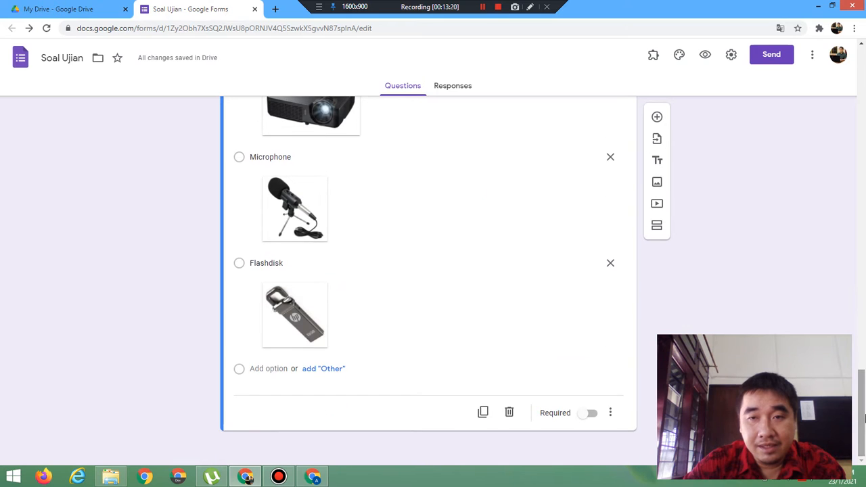
{"action": "left_click", "coordinate": [484, 414]}
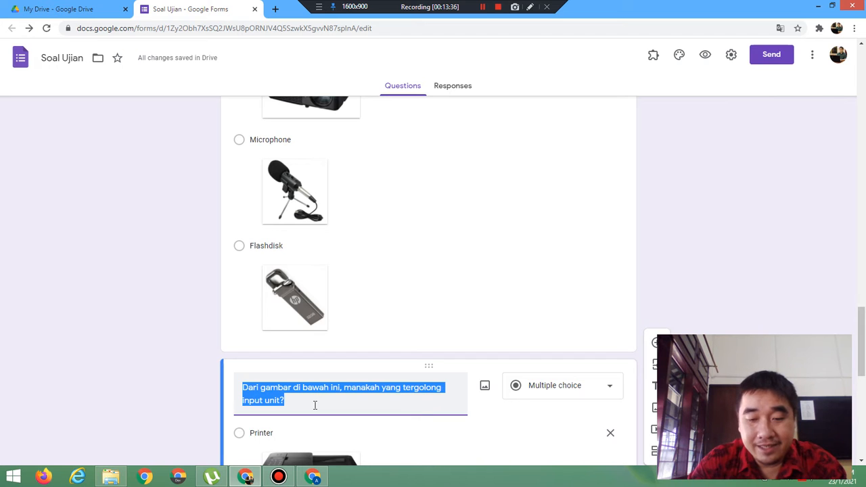
{"action": "type", "text": "Me"}
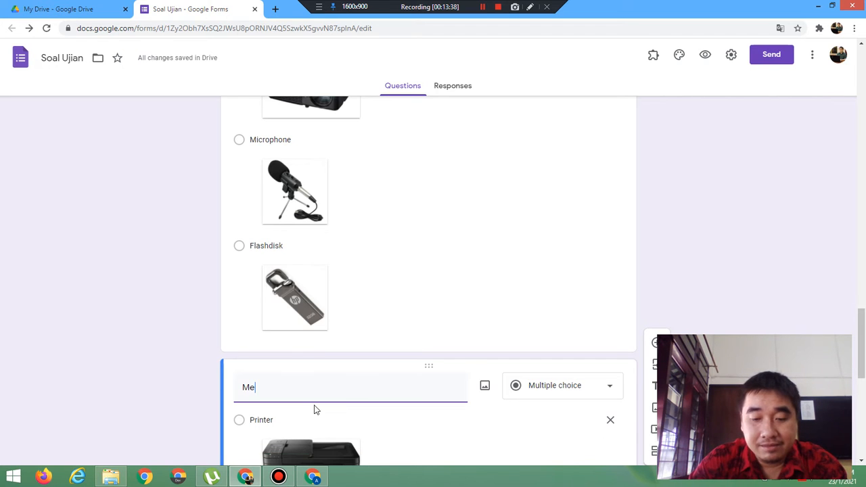
{"action": "type", "text": "dia untuk"}
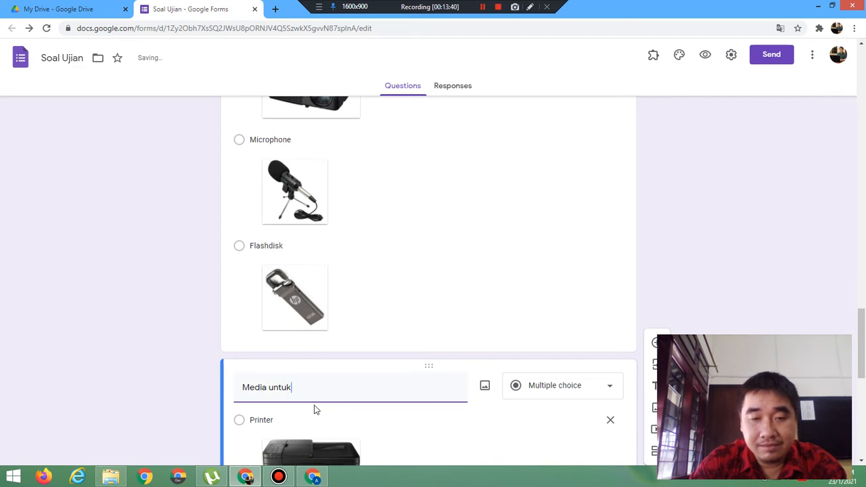
{"action": "type", "text": " me"}
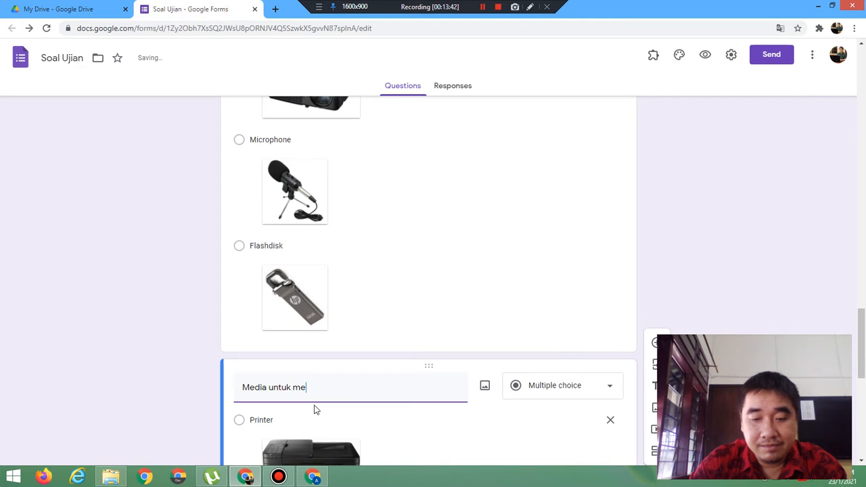
{"action": "type", "text": "nyimpan da"}
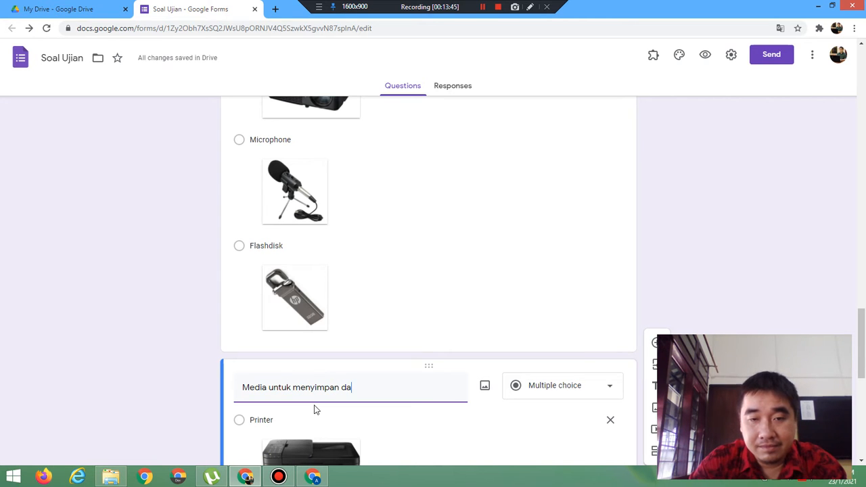
{"action": "type", "text": "ta diseb"}
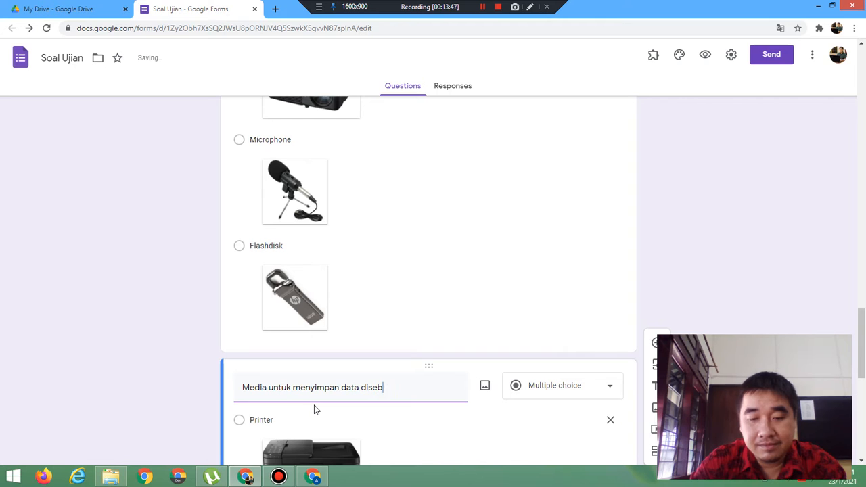
{"action": "type", "text": "ut sebag"}
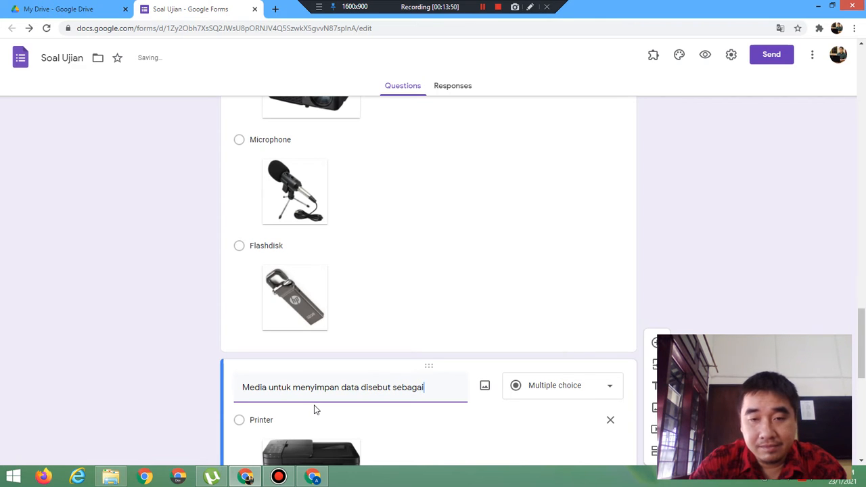
{"action": "type", "text": "ai"}
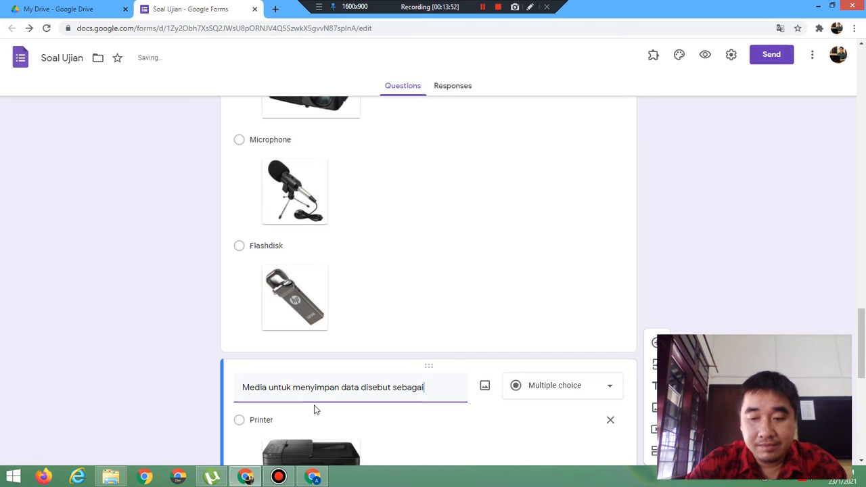
{"action": "type", "text": ":"}
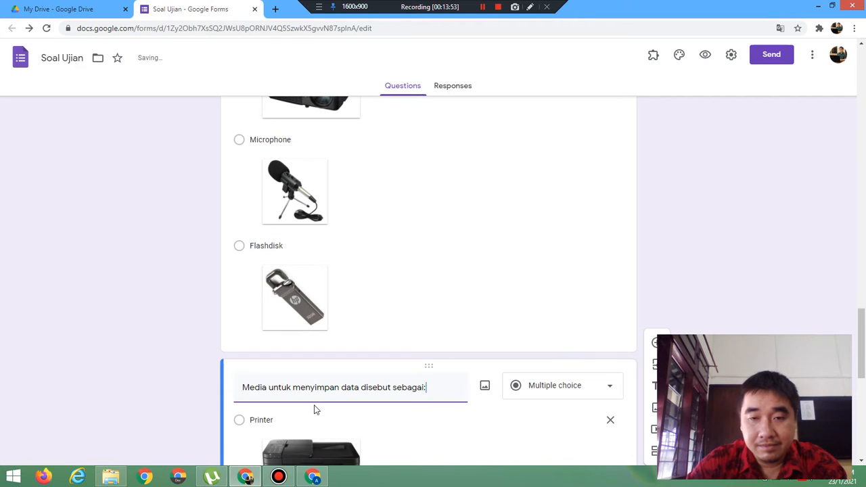
- Change the answer type of the data storage media question to Short answer
{"action": "left_click", "coordinate": [547, 391]}
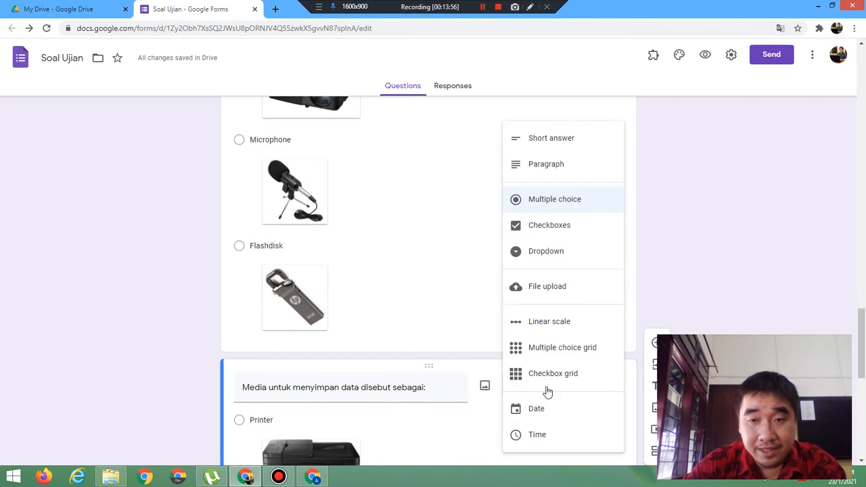
{"action": "left_click", "coordinate": [555, 140]}
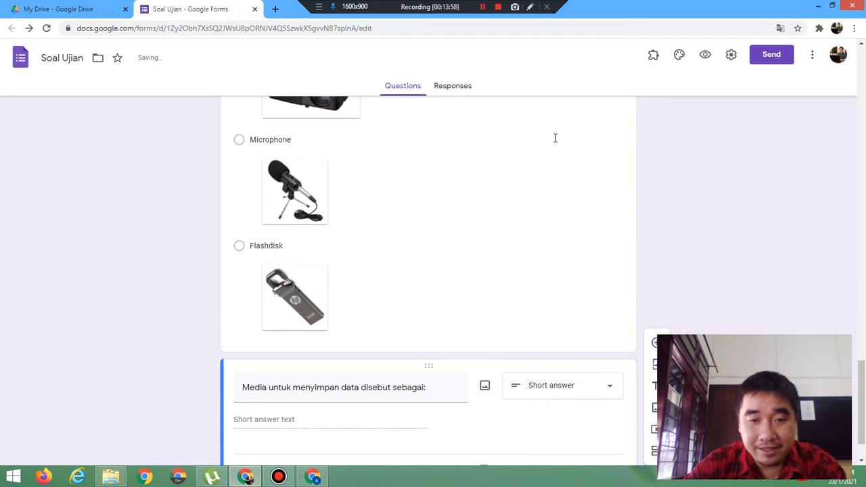
- Duplicate the data storage media question, change the copy's text to "Salah satu contoh media storage adalah", and set its answer type to Short answer
{"action": "scroll", "coordinate": [862, 403], "scroll_direction": "down", "scroll_amount": 1}
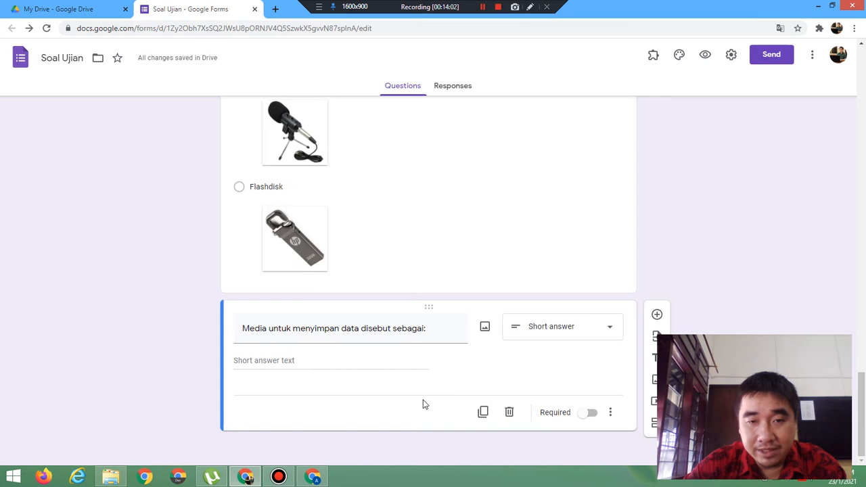
{"action": "left_click", "coordinate": [487, 412]}
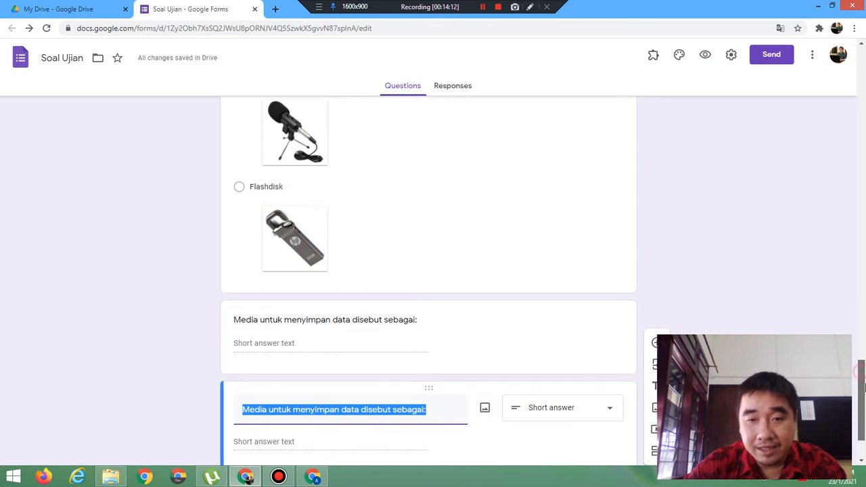
{"action": "left_click_drag", "start_coordinate": [862, 377], "coordinate": [864, 430]}
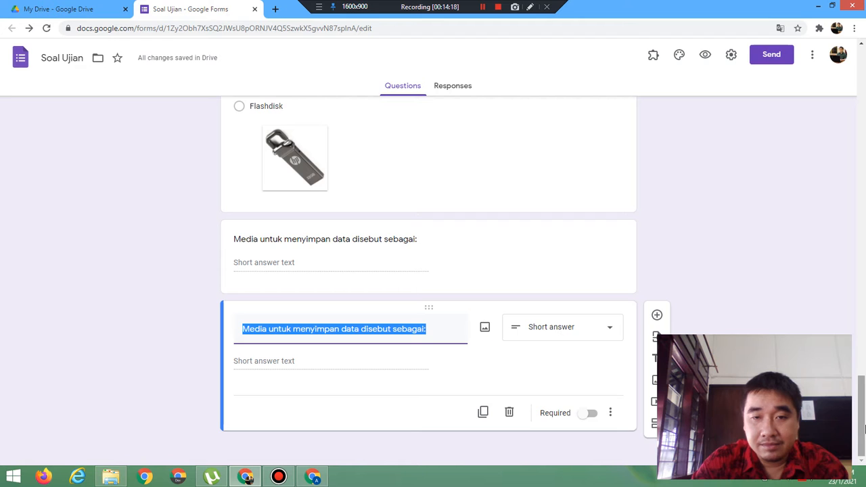
{"action": "type", "text": "Sa"}
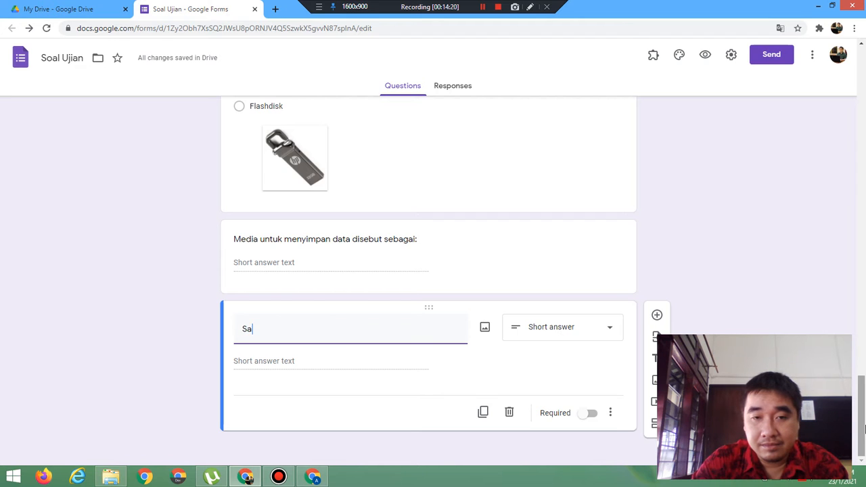
{"action": "type", "text": "lah satu "}
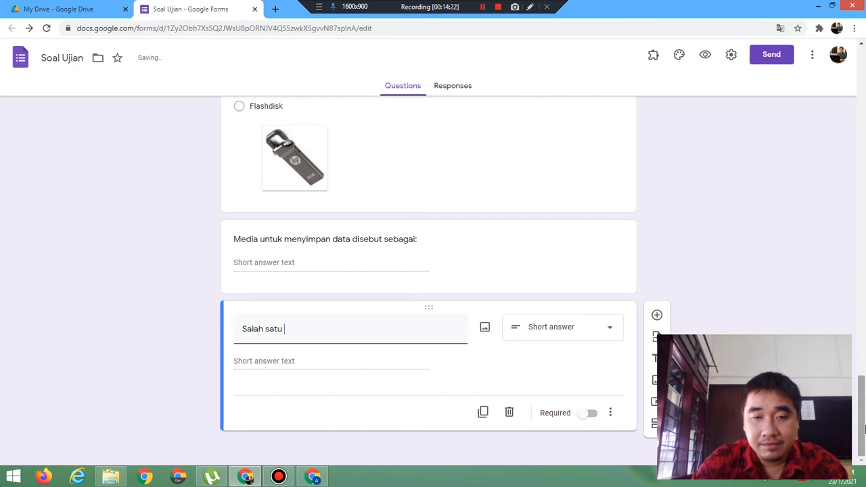
{"action": "type", "text": "contoh media"}
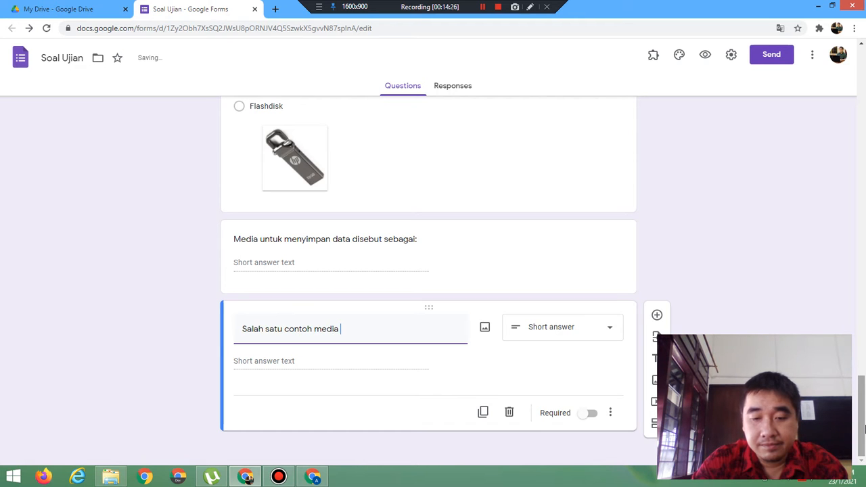
{"action": "type", "text": " storage adalah"}
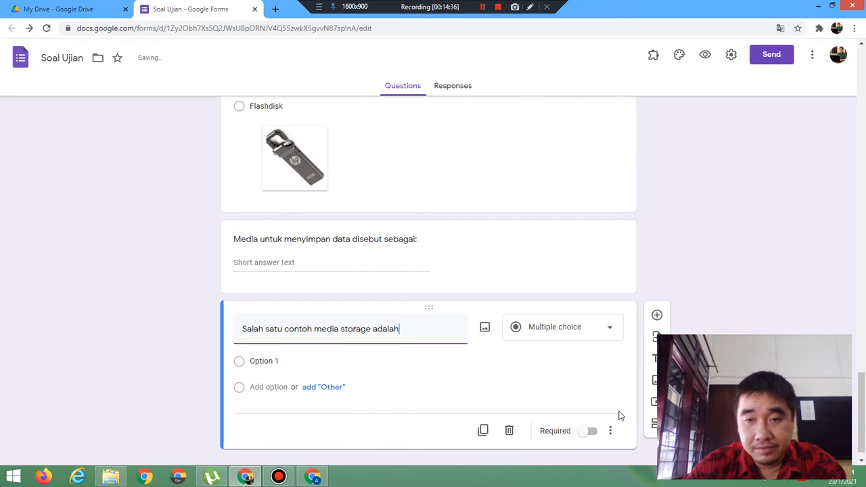
{"action": "left_click", "coordinate": [578, 336]}
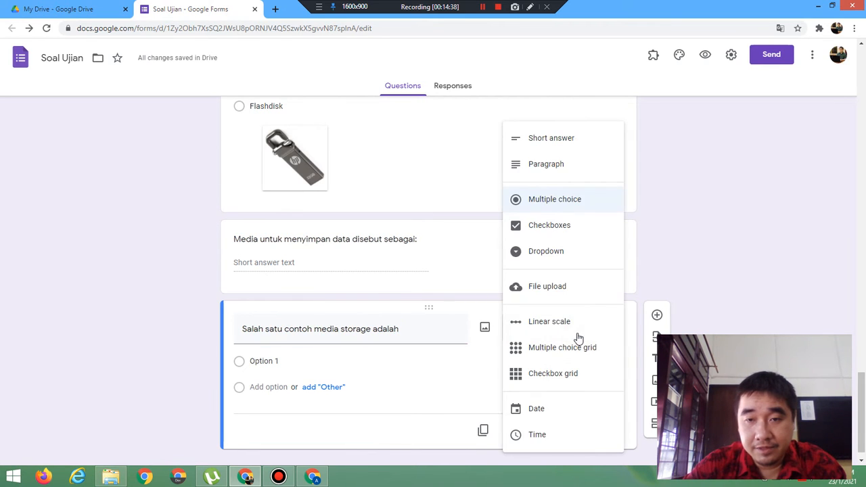
{"action": "left_click", "coordinate": [560, 150]}
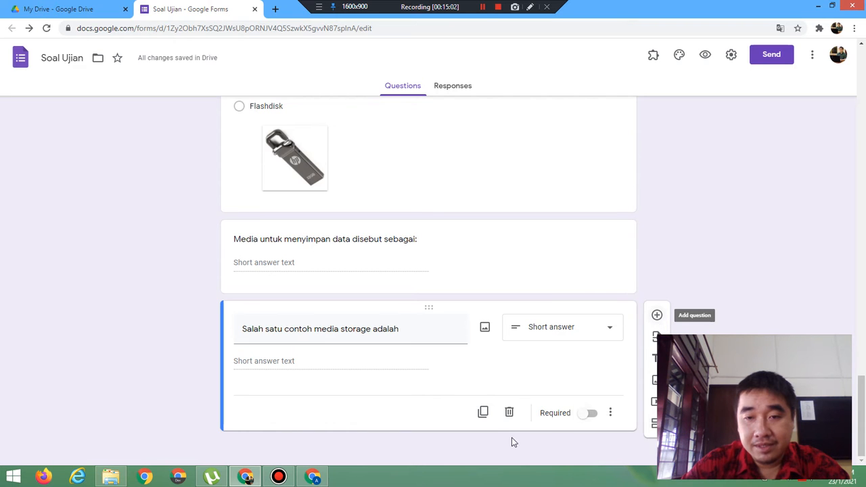
- Duplicate the media storage example question and insert the black mouse image from Downloads > TIK 7 Online > Juli > Pertemuan 1 into the copy
{"action": "left_click", "coordinate": [483, 413]}
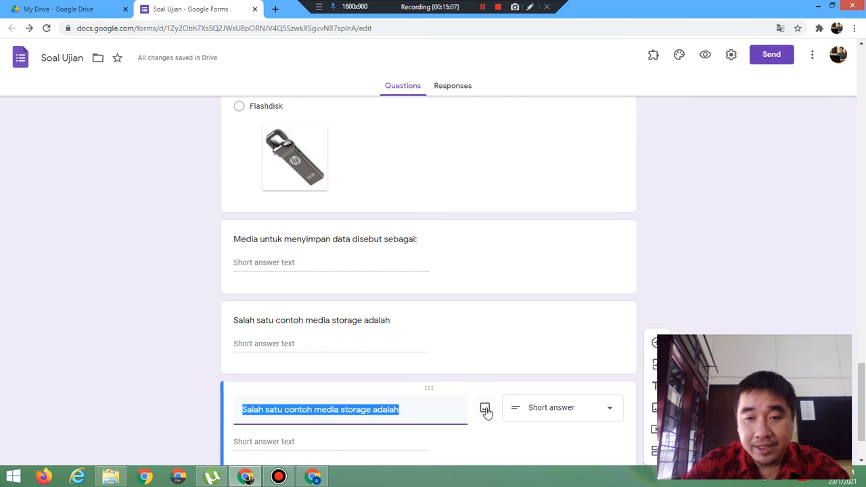
{"action": "left_click", "coordinate": [485, 408]}
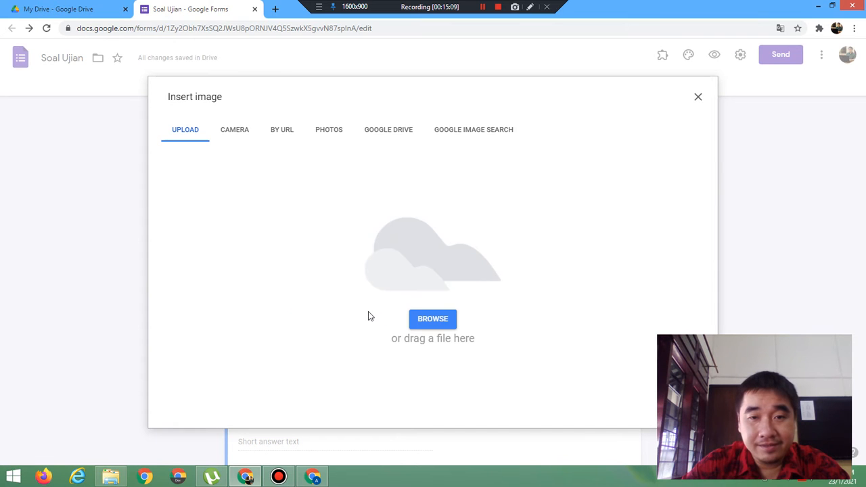
{"action": "left_click", "coordinate": [433, 319]}
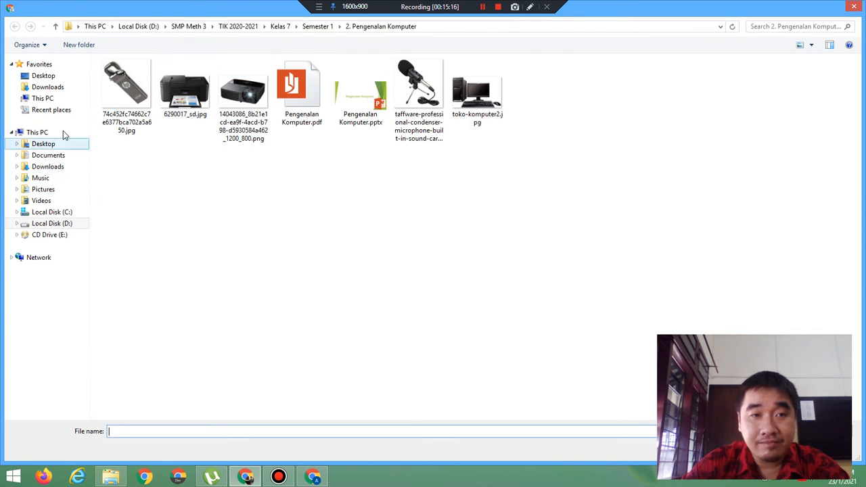
{"action": "left_click", "coordinate": [53, 89]}
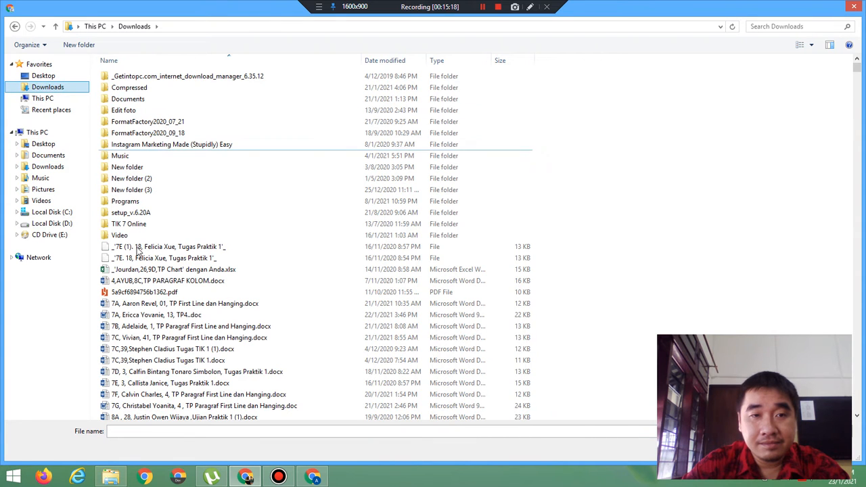
{"action": "double_click", "coordinate": [118, 224]}
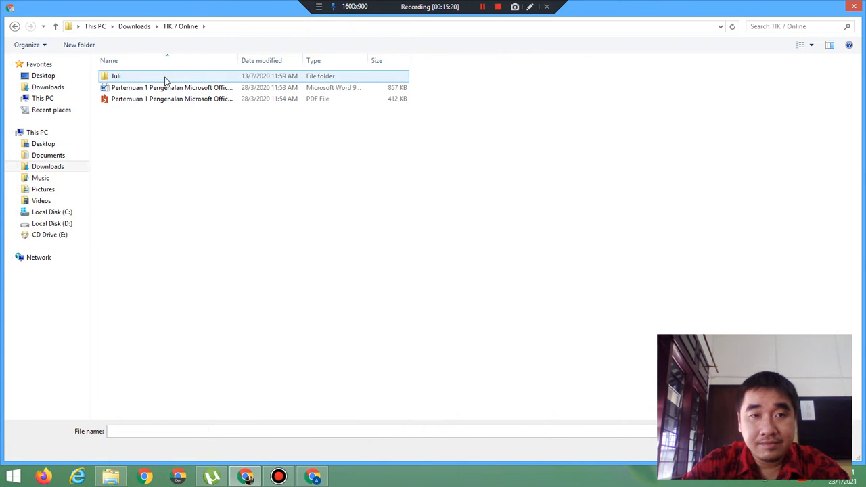
{"action": "double_click", "coordinate": [165, 79]}
{"action": "double_click", "coordinate": [164, 77]}
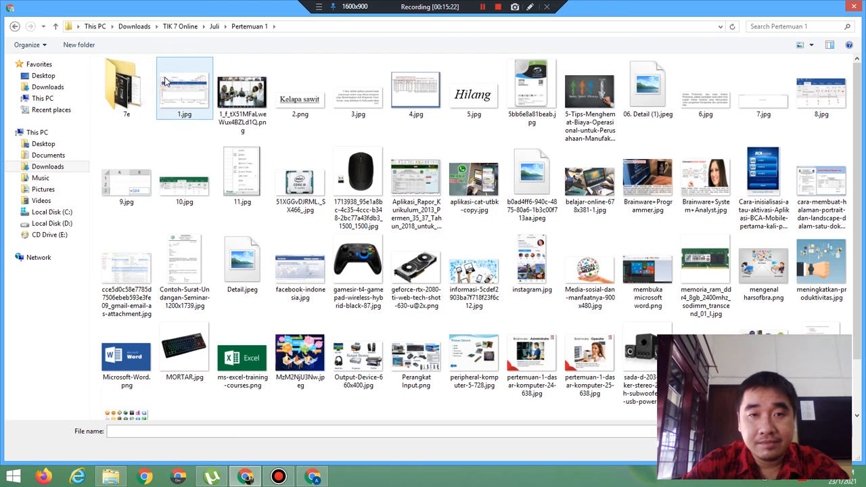
{"action": "double_click", "coordinate": [358, 177]}
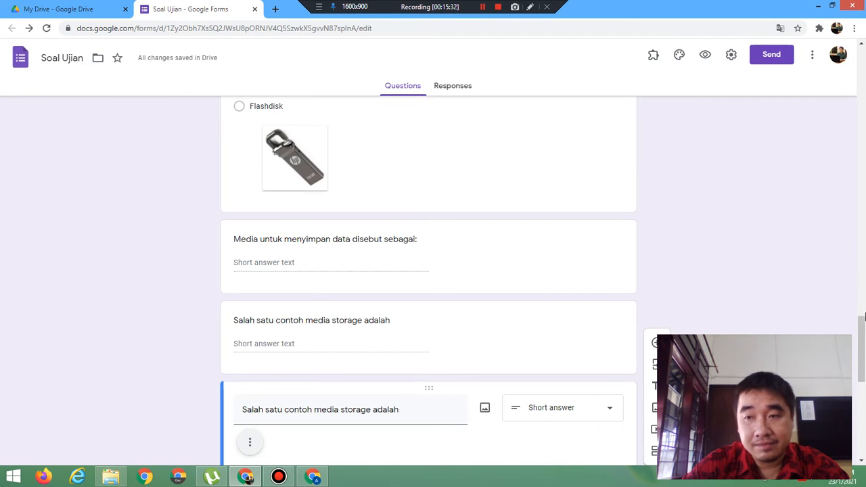
- Change the mouse image question's text to "Media input unit pada gambar di bawah ini bernama:" and set its answer type to Short answer
{"action": "left_click_drag", "start_coordinate": [863, 343], "coordinate": [850, 381]}
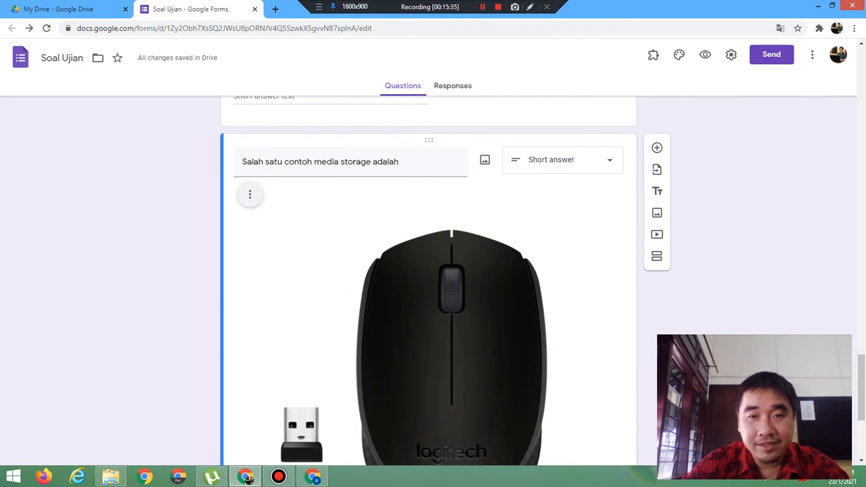
{"action": "triple_click", "coordinate": [403, 164]}
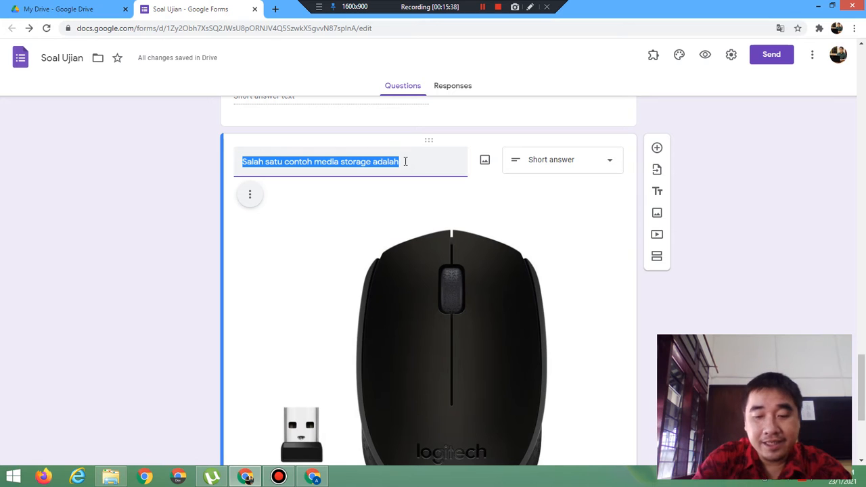
{"action": "type", "text": "Media"}
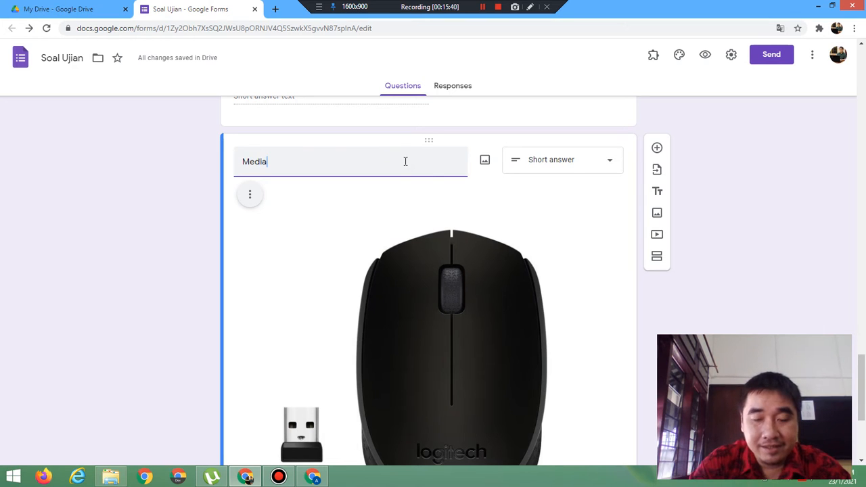
{"action": "type", "text": " input "}
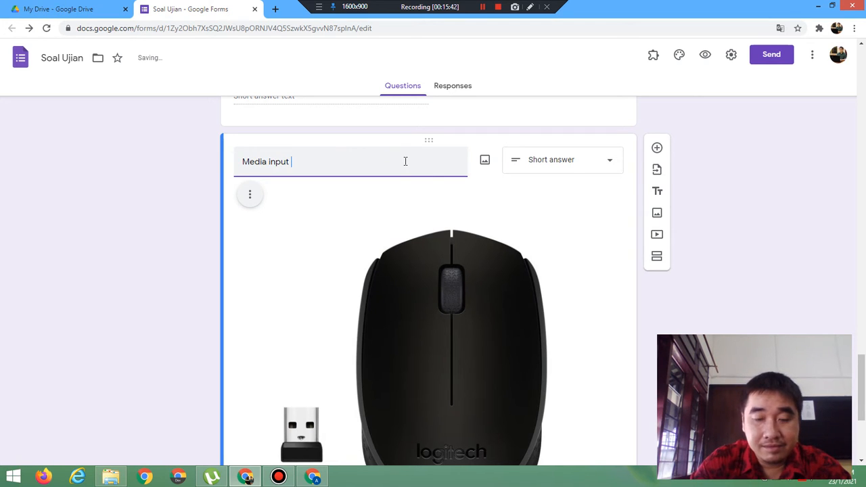
{"action": "type", "text": "unit pada gambar"}
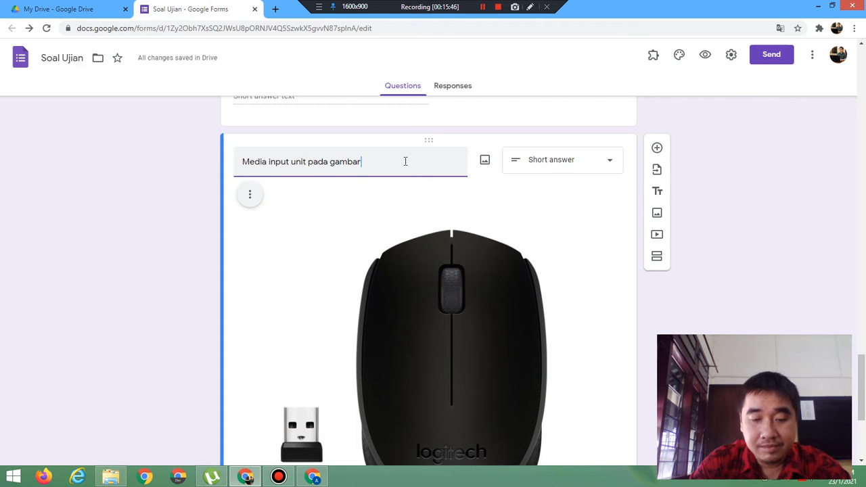
{"action": "type", "text": " di bawah"}
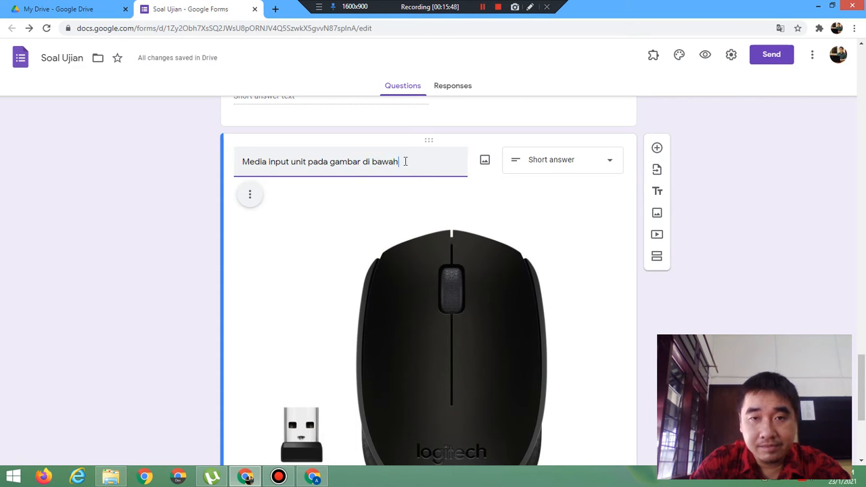
{"action": "type", "text": " ini bern"}
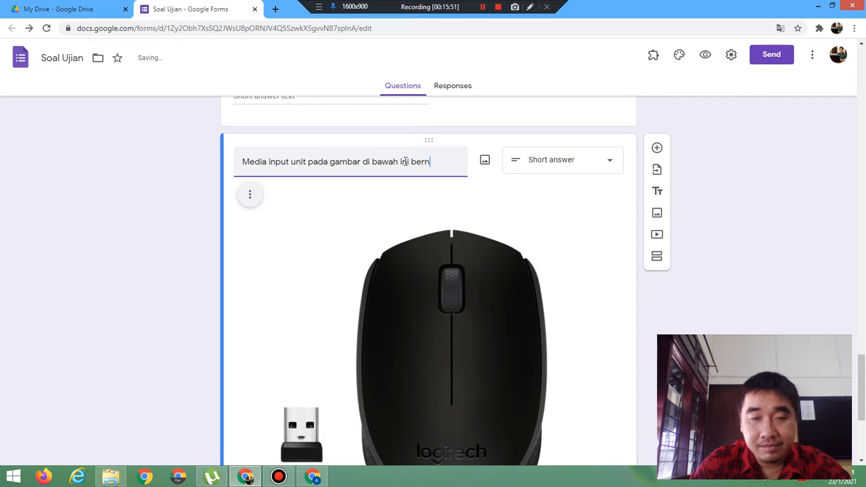
{"action": "type", "text": "ama"}
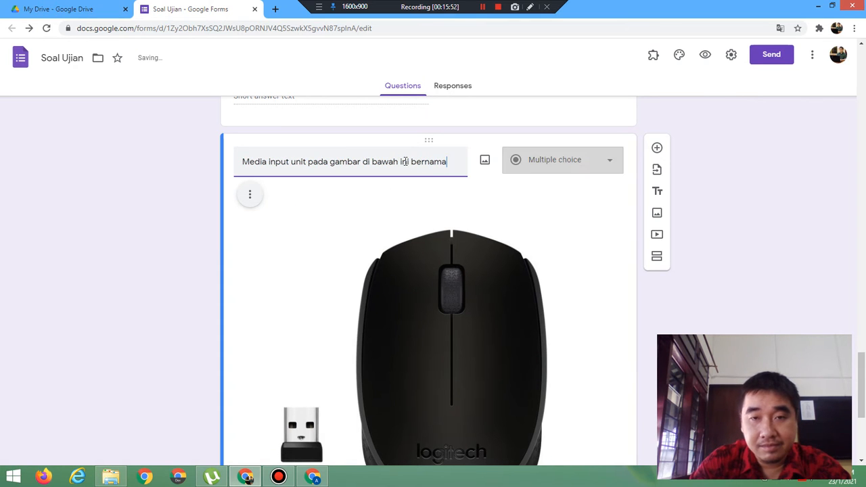
{"action": "type", "text": ":"}
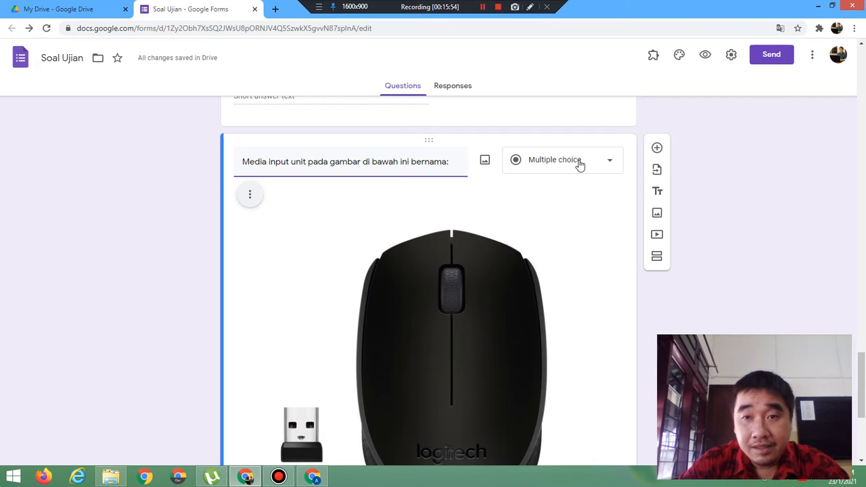
{"action": "left_click", "coordinate": [578, 165]}
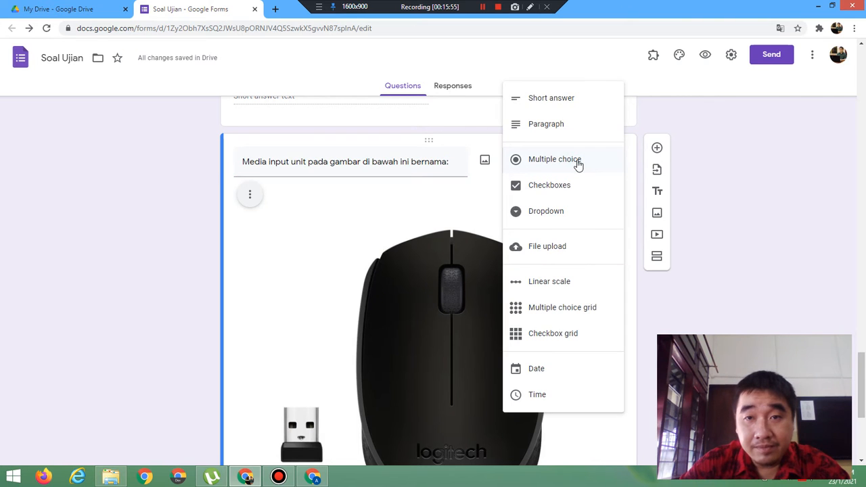
{"action": "left_click", "coordinate": [550, 98]}
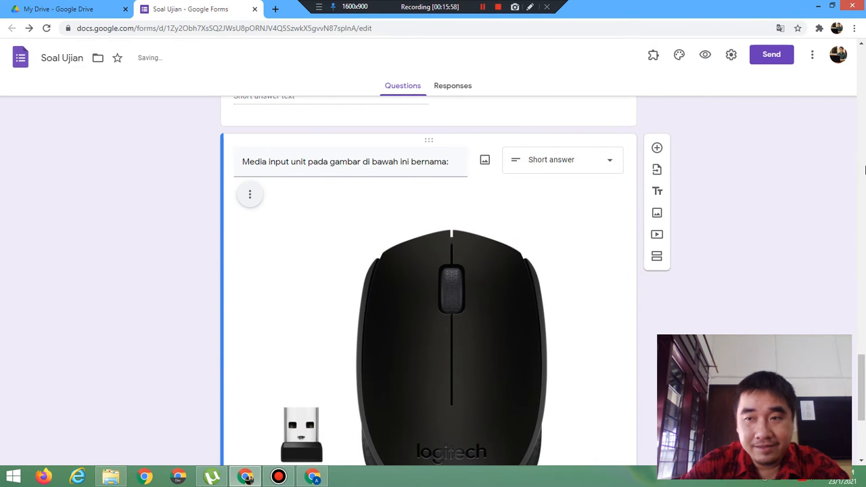
- Preview the form, go through its sections to the mouse image question at the end, and close the preview
{"action": "left_click_drag", "start_coordinate": [863, 401], "coordinate": [863, 438]}
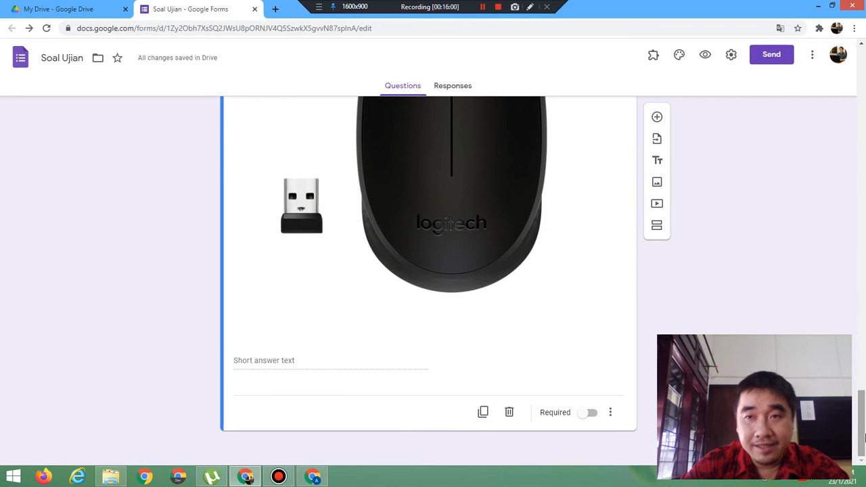
{"action": "left_click", "coordinate": [704, 56]}
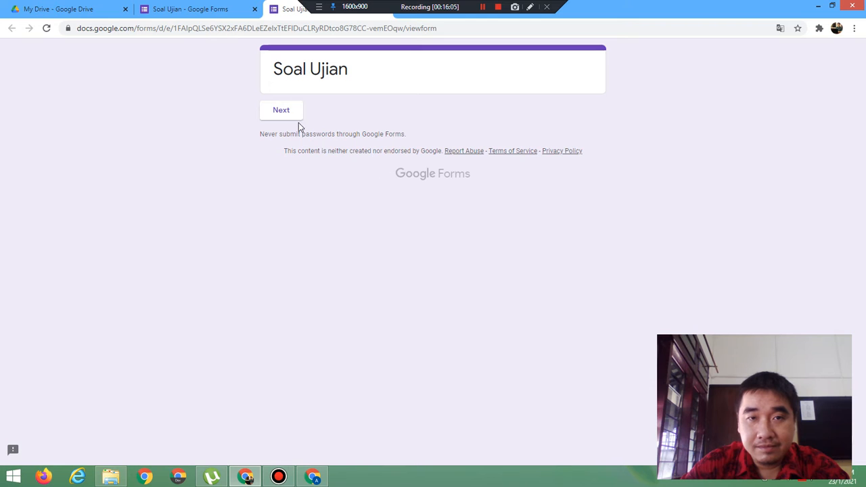
{"action": "left_click", "coordinate": [294, 116]}
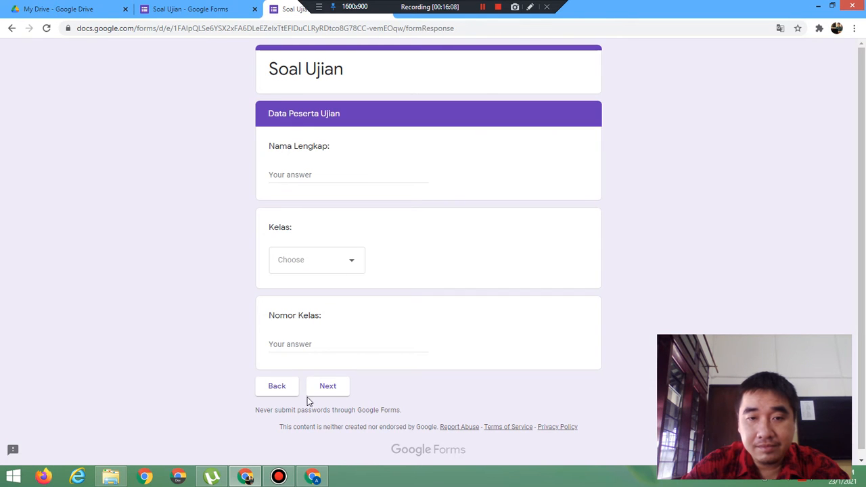
{"action": "left_click", "coordinate": [343, 391]}
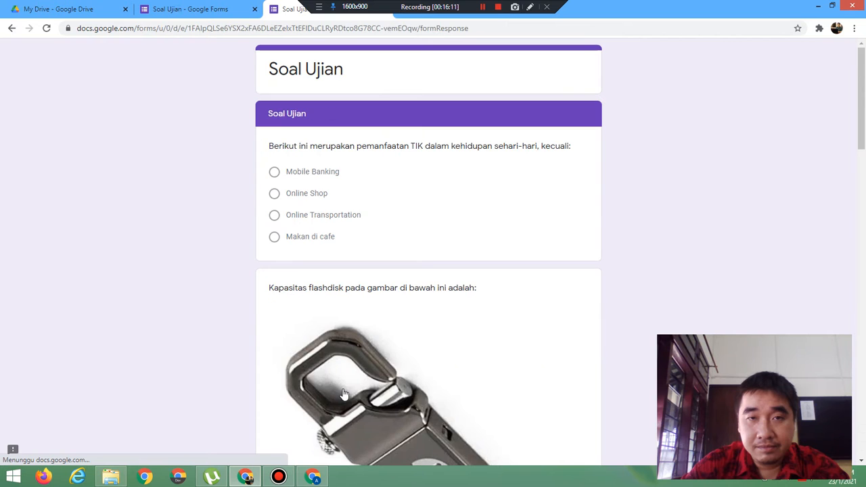
{"action": "scroll", "coordinate": [865, 233], "scroll_direction": "down", "scroll_amount": 10}
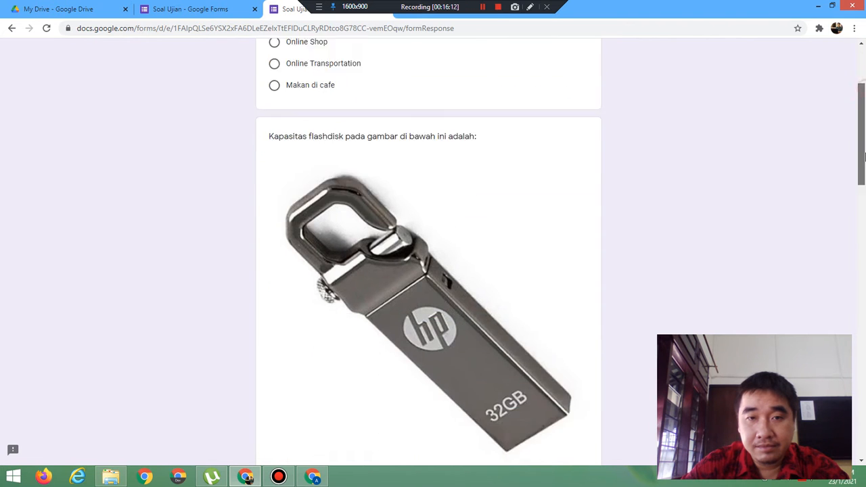
{"action": "left_click_drag", "start_coordinate": [865, 248], "coordinate": [858, 376]}
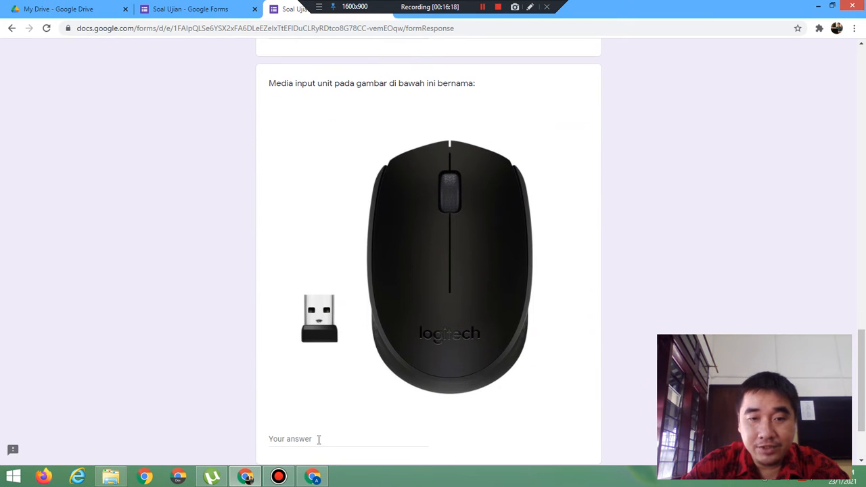
{"action": "right_click", "coordinate": [285, 12]}
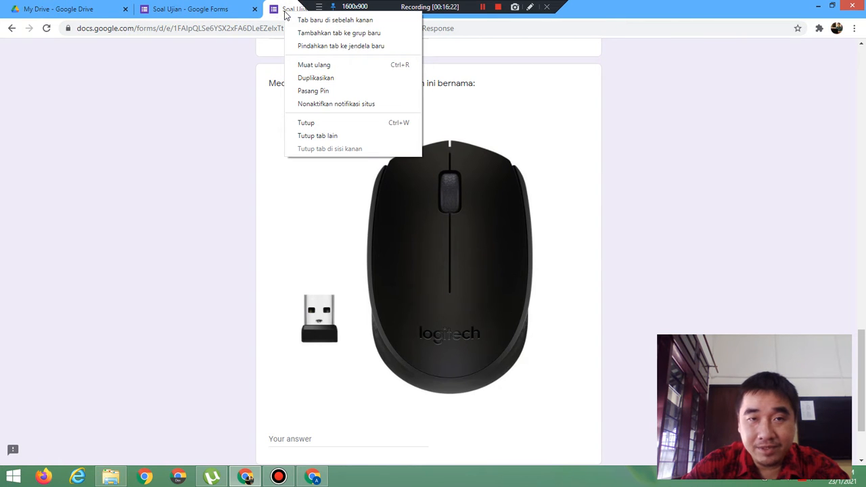
{"action": "left_click", "coordinate": [330, 128]}
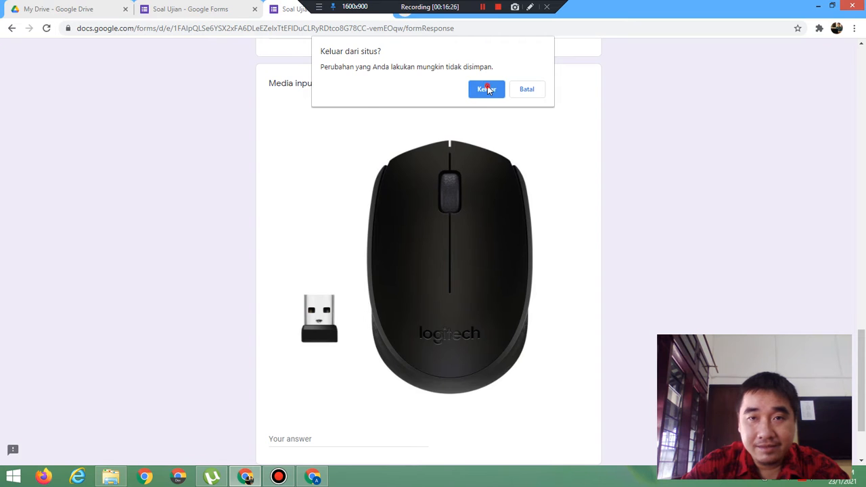
{"action": "left_click", "coordinate": [487, 89]}
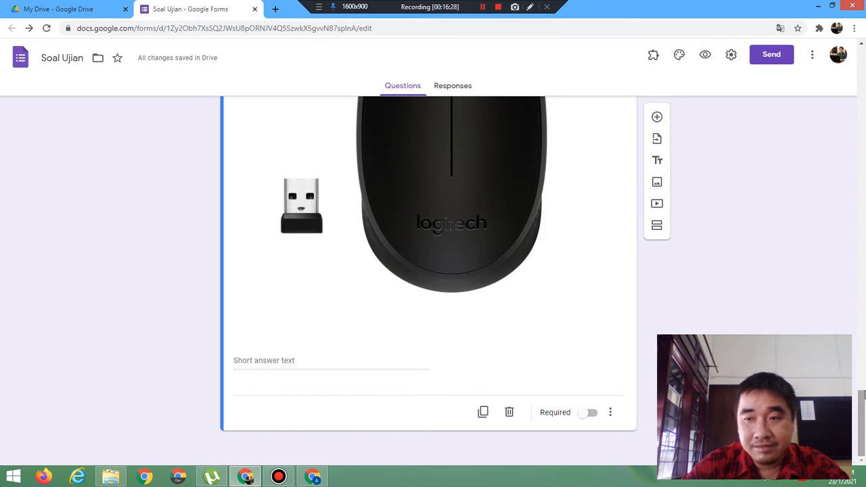
- Duplicate the mouse image question and remove the image from the copy
{"action": "mouse_move", "coordinate": [862, 415]}
{"action": "left_mouse_down"}
{"action": "mouse_move", "coordinate": [863, 352]}
{"action": "mouse_move", "coordinate": [862, 421]}
{"action": "left_mouse_up"}
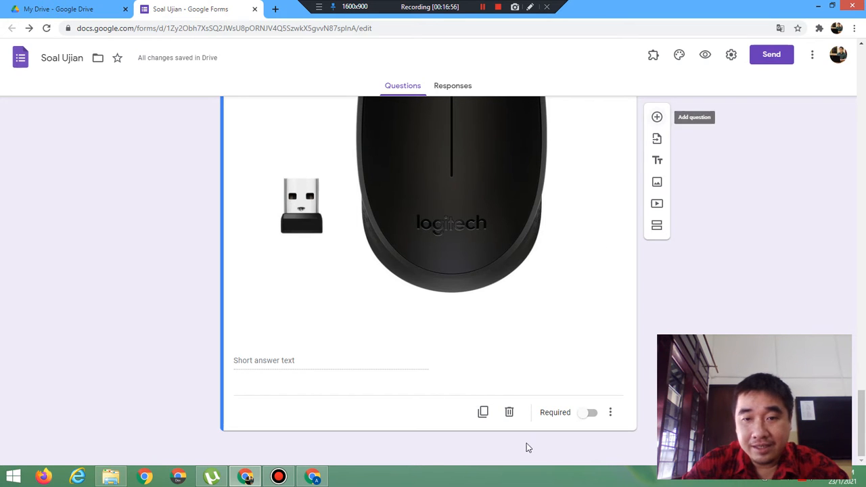
{"action": "left_click", "coordinate": [483, 413]}
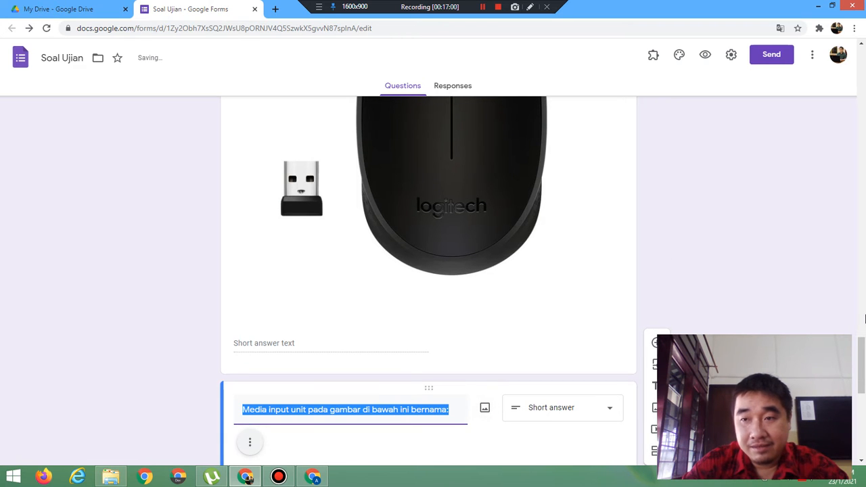
{"action": "left_click_drag", "start_coordinate": [863, 352], "coordinate": [862, 382]}
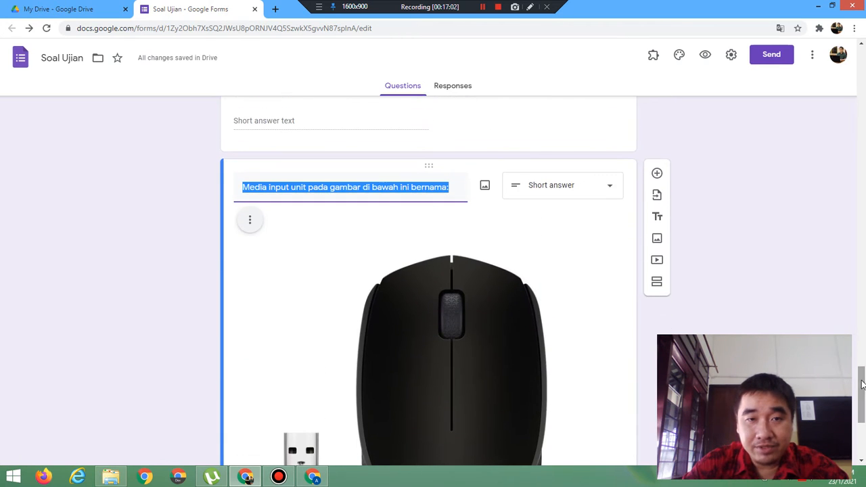
{"action": "left_click", "coordinate": [250, 228]}
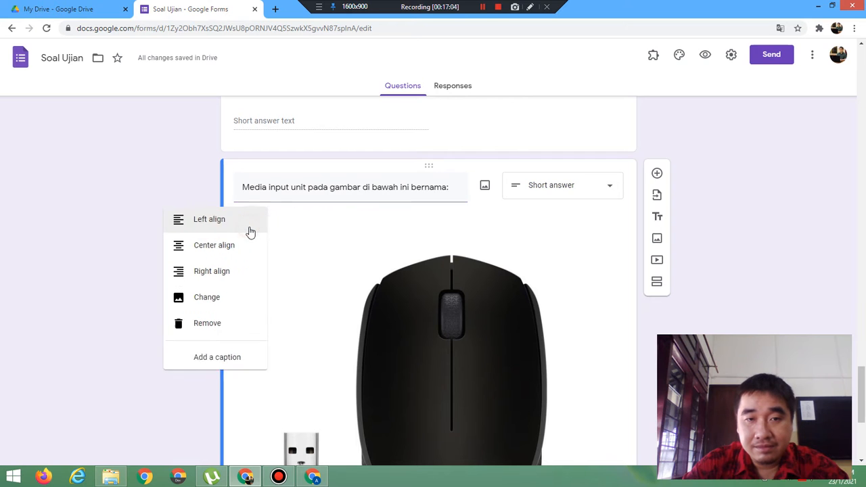
{"action": "left_click", "coordinate": [214, 328]}
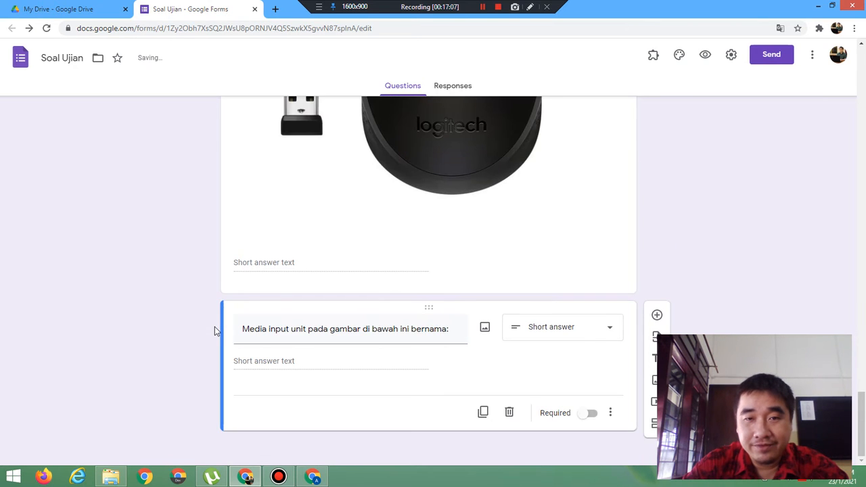
- Change the copied question's text to "Jelaskan pengertian komputer!" with Paragraph as its answer type
{"action": "triple_click", "coordinate": [454, 331]}
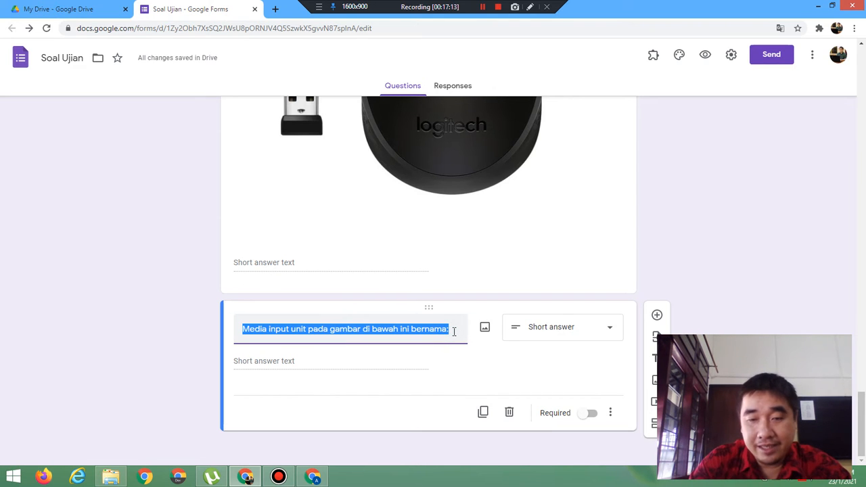
{"action": "left_click", "coordinate": [453, 331]}
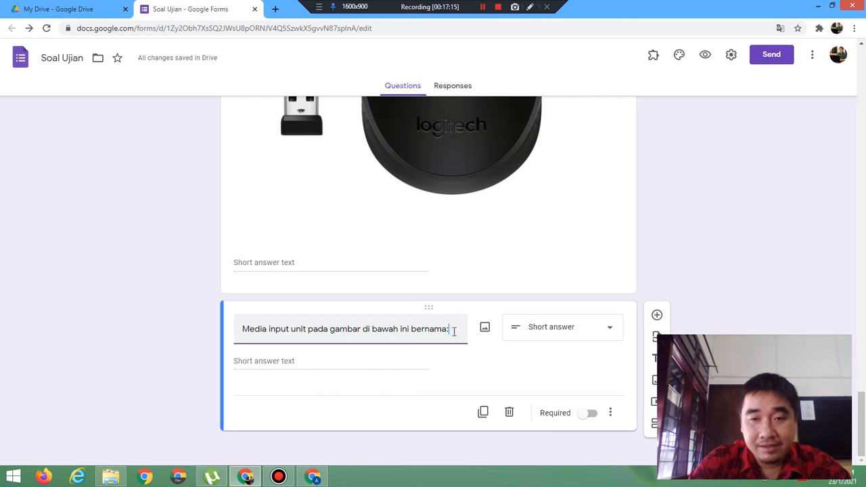
{"action": "key", "text": "BackSpace"}
{"action": "key", "text": "BackSpace"}
{"action": "key", "text": "BackSpace"}
{"action": "key", "text": "BackSpace"}
{"action": "key", "text": "BackSpace"}
{"action": "key", "text": "BackSpace"}
{"action": "key", "text": "BackSpace"}
{"action": "key", "text": "BackSpace"}
{"action": "key", "text": "BackSpace"}
{"action": "key", "text": "BackSpace"}
{"action": "key", "text": "BackSpace"}
{"action": "key", "text": "BackSpace"}
{"action": "key", "text": "BackSpace"}
{"action": "key", "text": "BackSpace"}
{"action": "key", "text": "BackSpace"}
{"action": "key", "text": "BackSpace"}
{"action": "key", "text": "BackSpace"}
{"action": "key", "text": "BackSpace"}
{"action": "key", "text": "BackSpace"}
{"action": "key", "text": "BackSpace"}
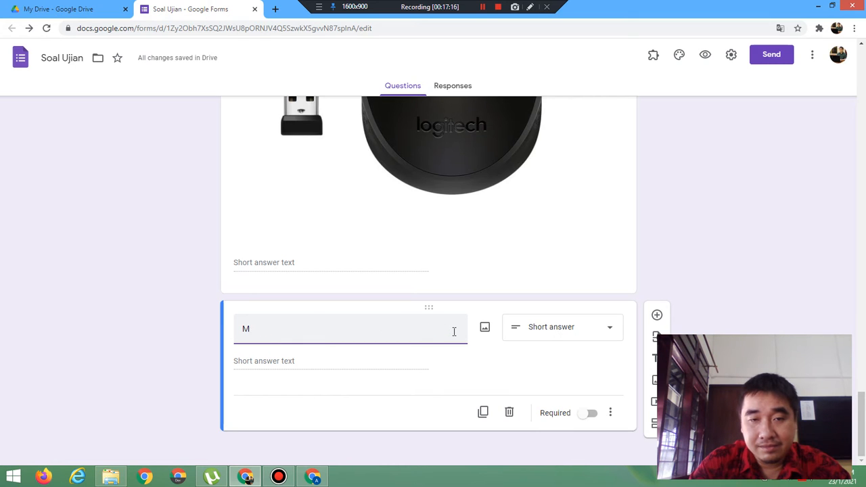
{"action": "key", "text": "BackSpace"}
{"action": "type", "text": "Jel"}
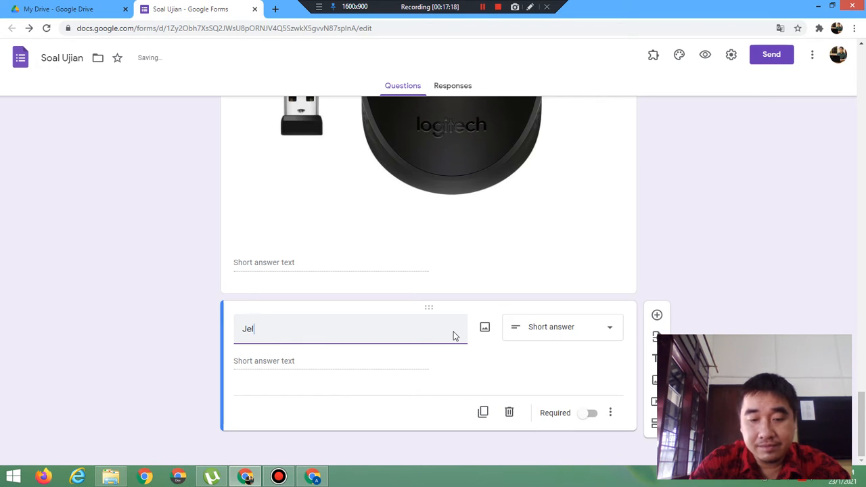
{"action": "type", "text": "askap"}
{"action": "key", "text": "BackSpace"}
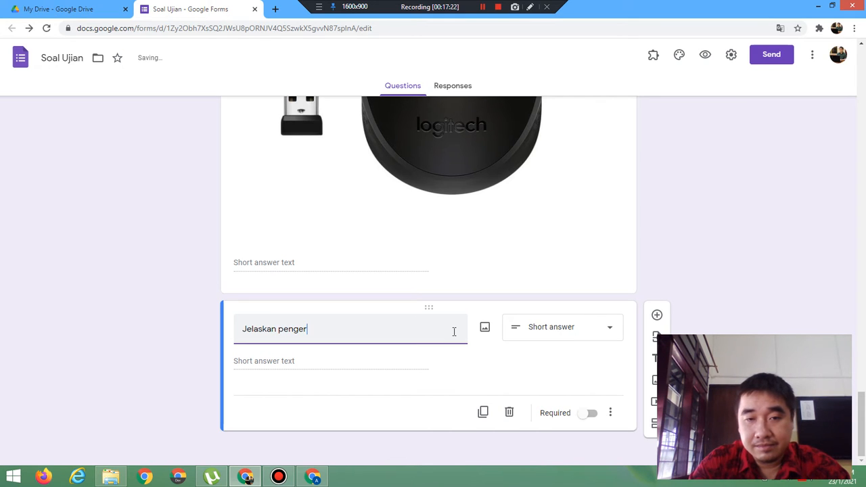
{"action": "type", "text": "n pengertian komp"}
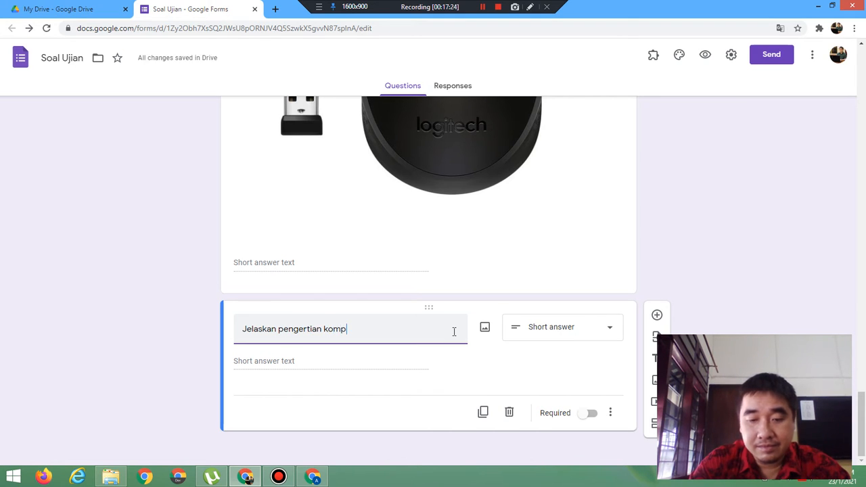
{"action": "type", "text": "uter!"}
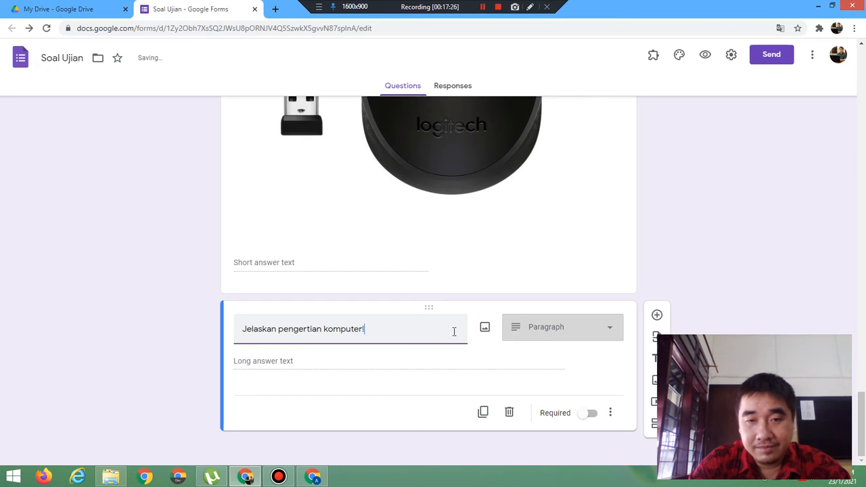
{"action": "left_click", "coordinate": [564, 329]}
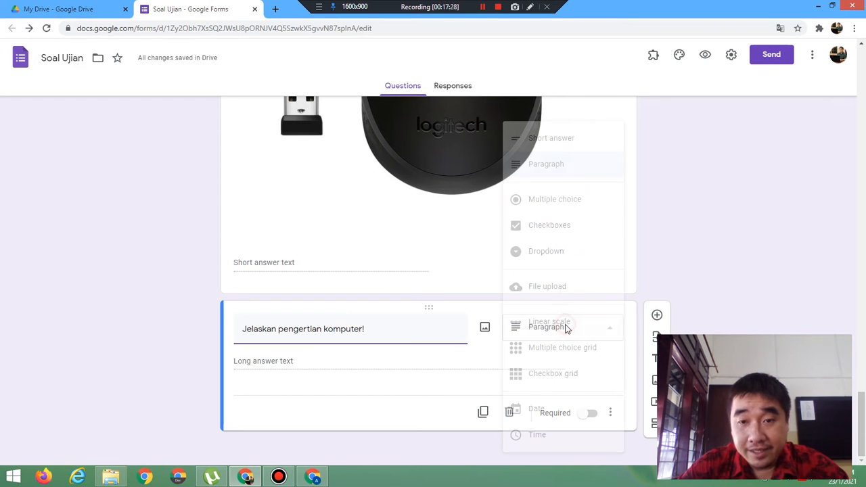
{"action": "left_click", "coordinate": [582, 177]}
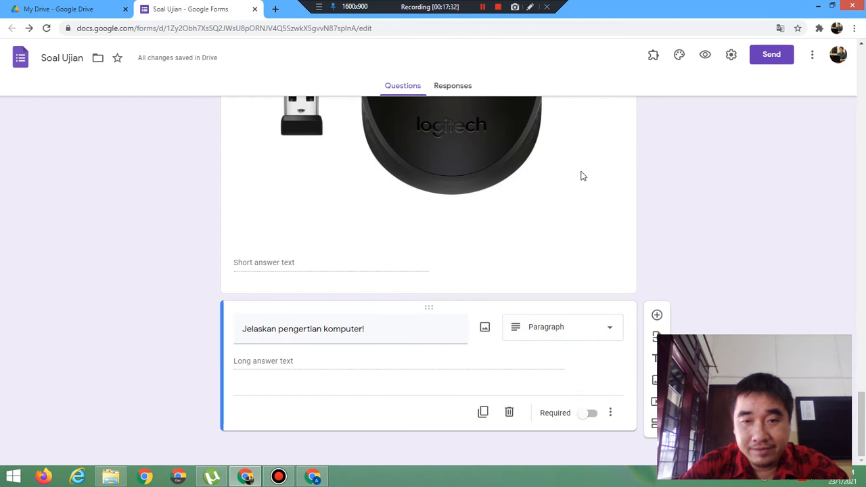
- Duplicate the computer definition question and change the copy's text to "Jelaskan manfaat TIK dalam kehidupan sehari-hari!", keeping the Paragraph answer type
{"action": "left_click", "coordinate": [484, 412]}
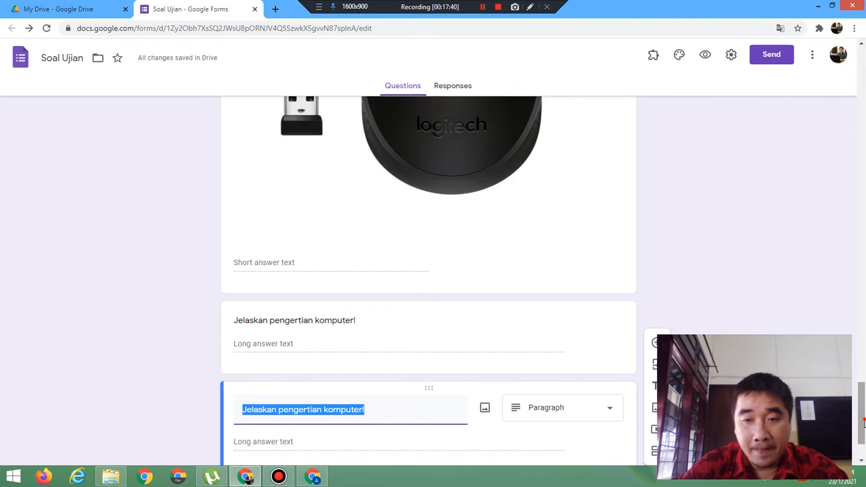
{"action": "left_click_drag", "start_coordinate": [864, 423], "coordinate": [864, 439]}
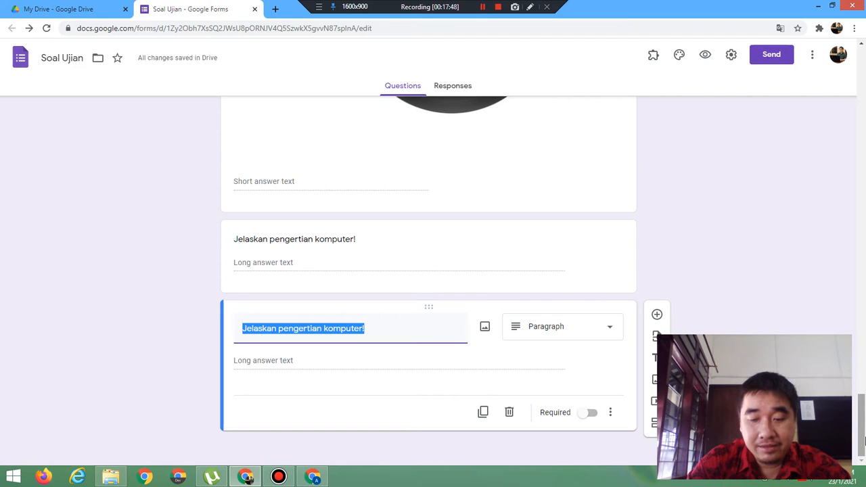
{"action": "type", "text": "Jelaskan manfa"}
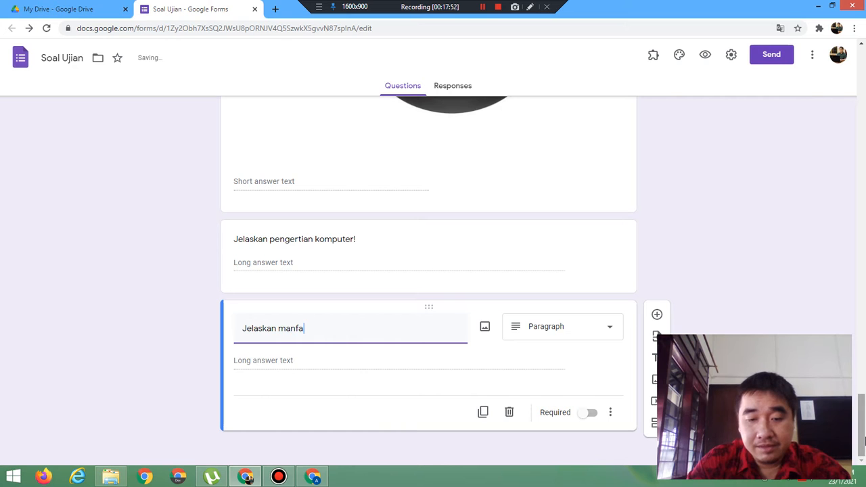
{"action": "type", "text": "at TIK dalam"}
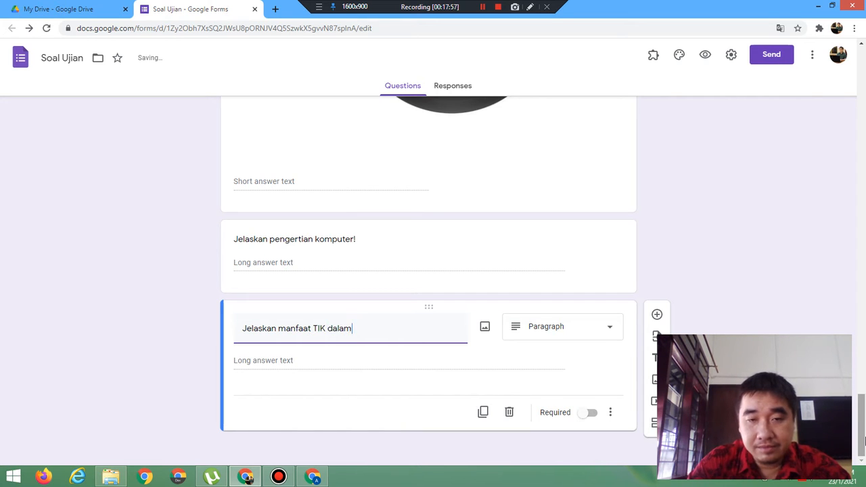
{"action": "type", "text": " kehidup"}
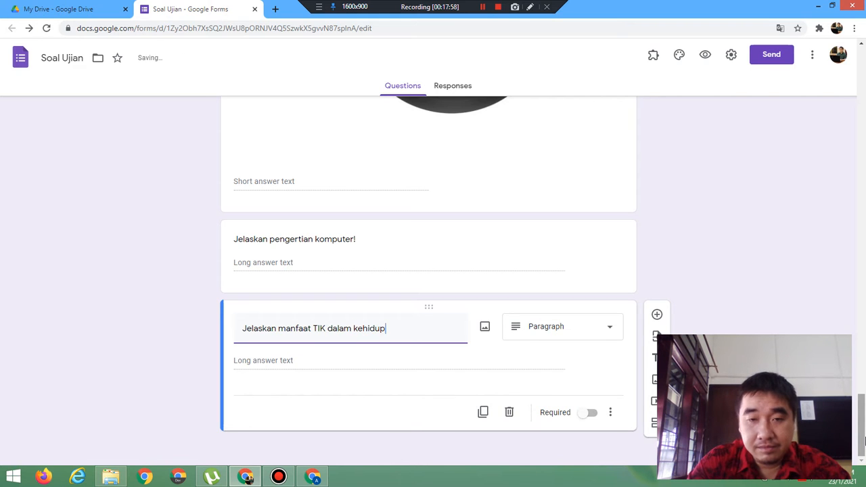
{"action": "type", "text": "an sehar"}
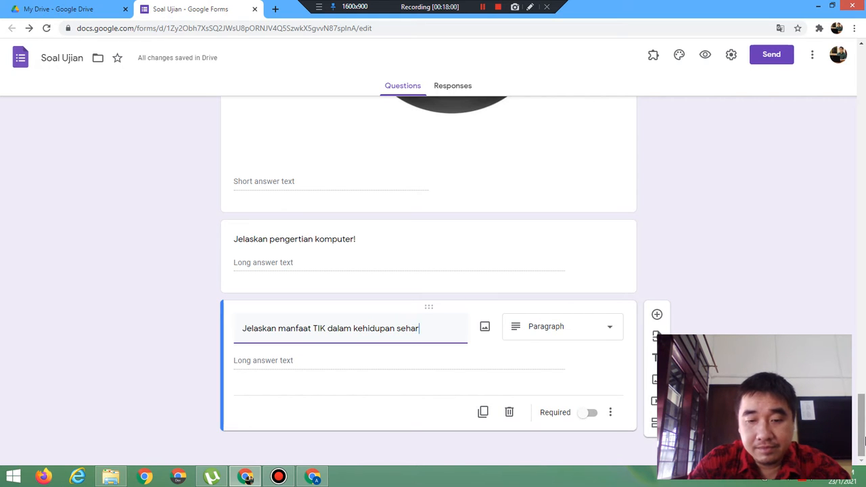
{"action": "type", "text": "i-hari!"}
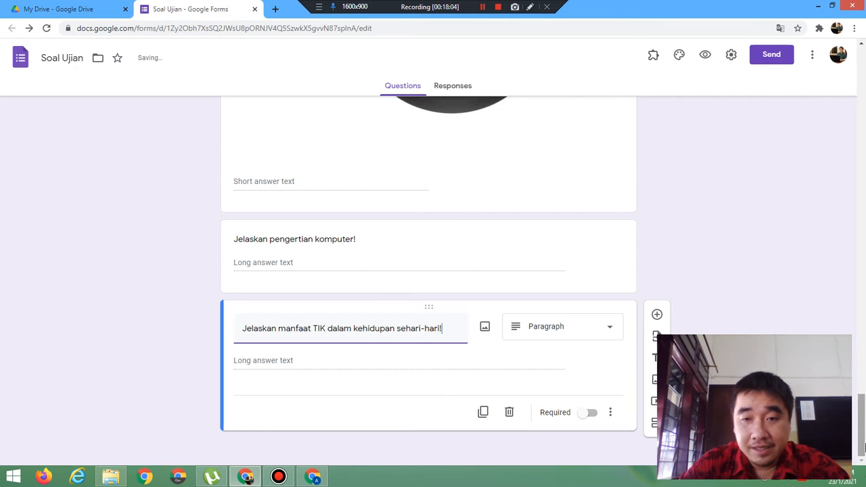
{"action": "left_click", "coordinate": [584, 328]}
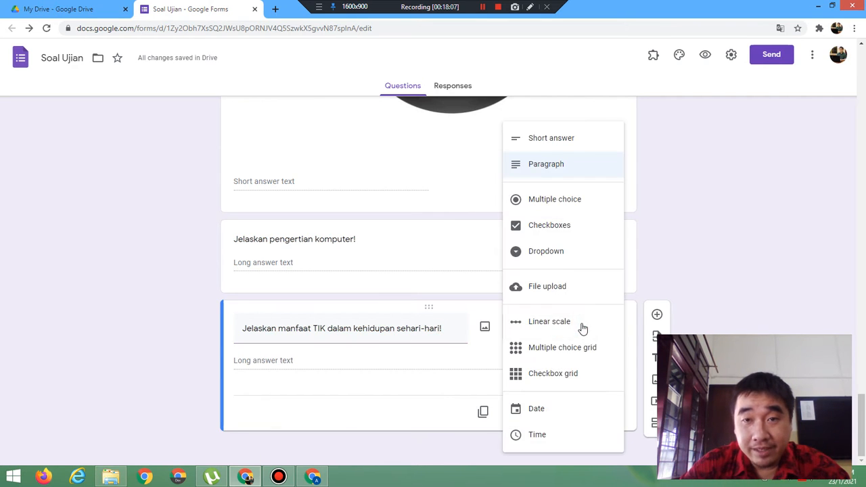
{"action": "left_click", "coordinate": [563, 170]}
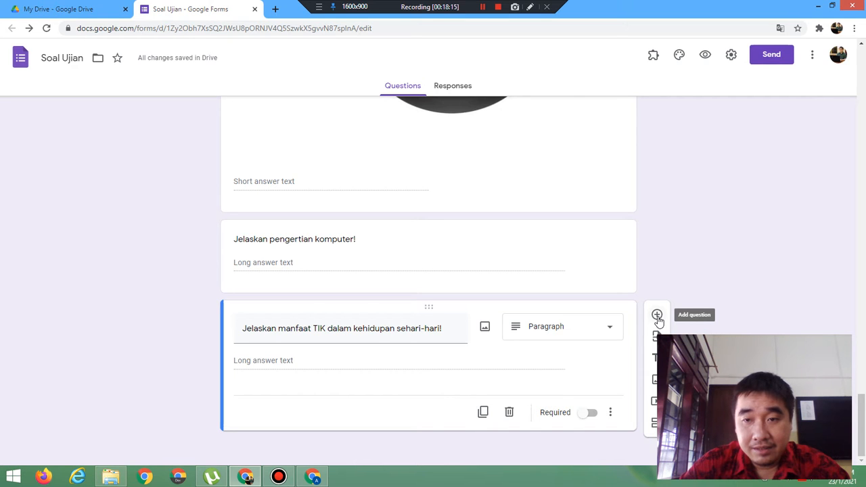
- Add a new question below the TIK benefits question with the text "Tentukan nilai x dari persamaan:"
{"action": "left_click", "coordinate": [657, 316]}
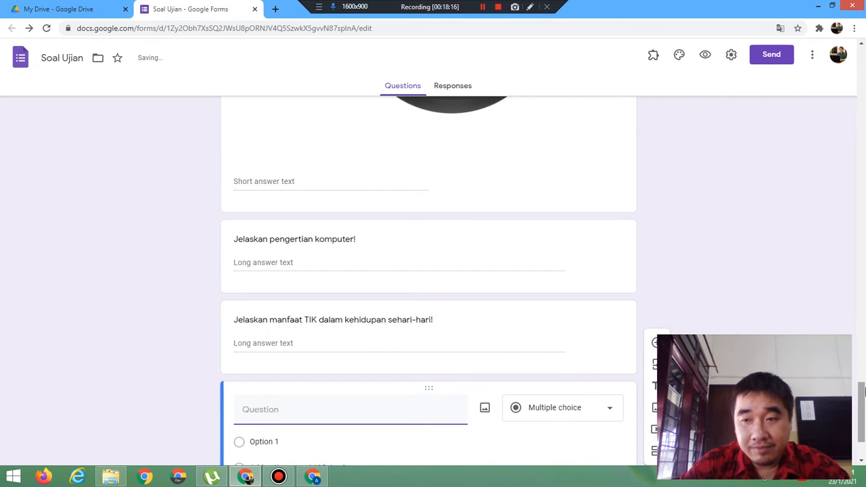
{"action": "left_click_drag", "start_coordinate": [864, 401], "coordinate": [864, 430]}
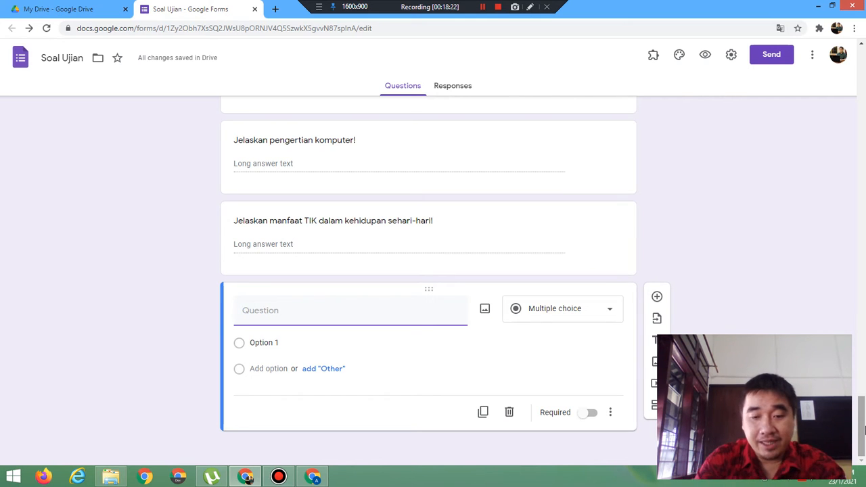
{"action": "type", "text": "Tent"}
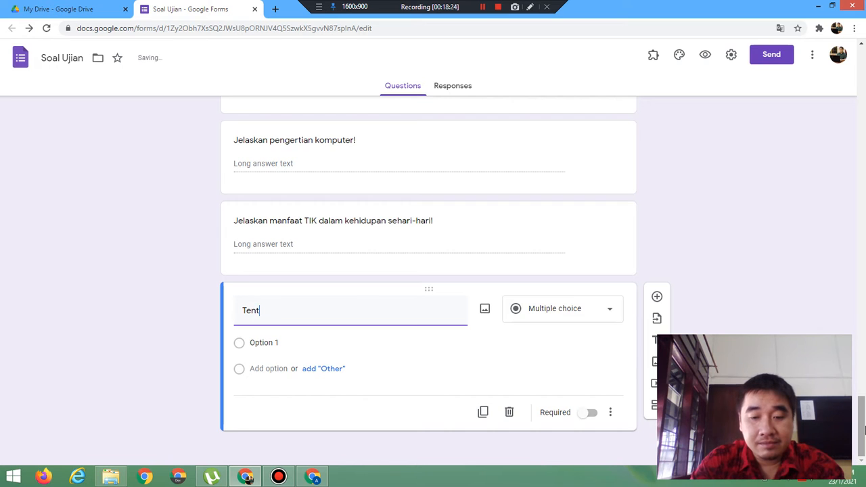
{"action": "type", "text": "ukan penyela"}
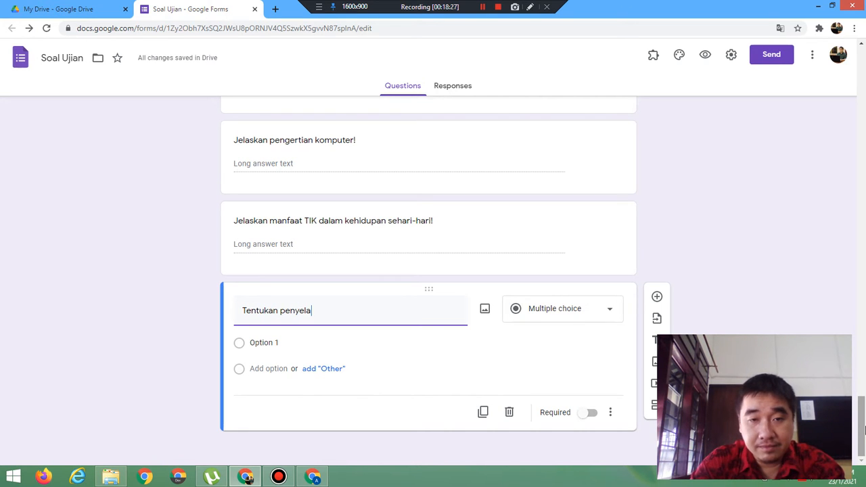
{"action": "key", "text": "BackSpace"}
{"action": "type", "text": "s"}
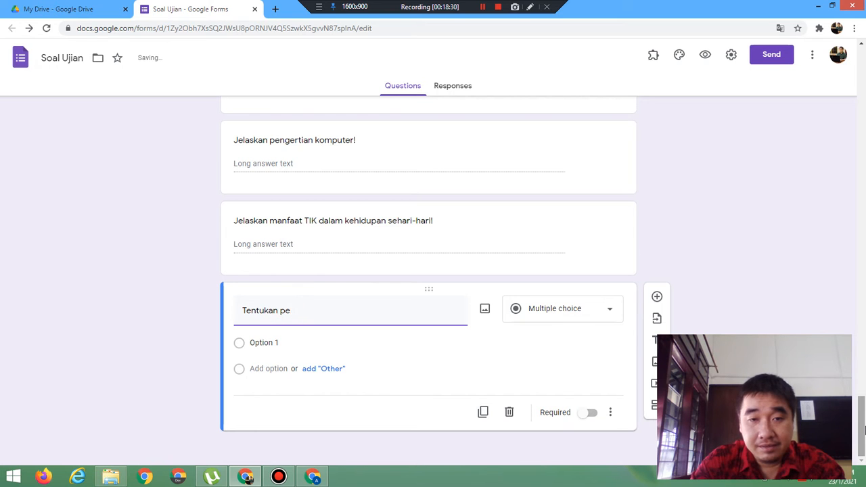
{"action": "type", "text": "nilai x da"}
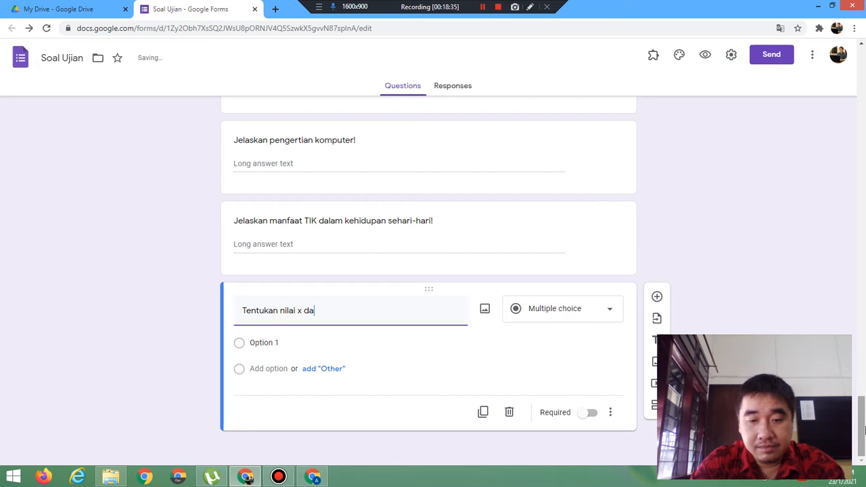
{"action": "type", "text": "ri persamaan:"}
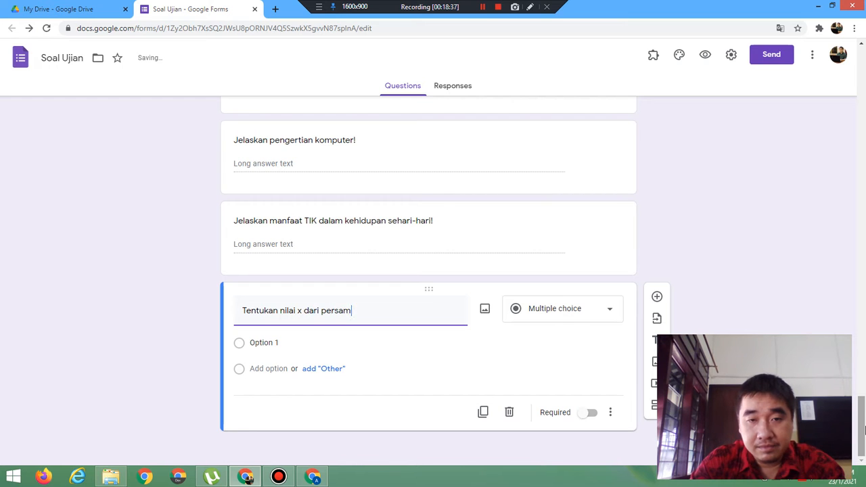
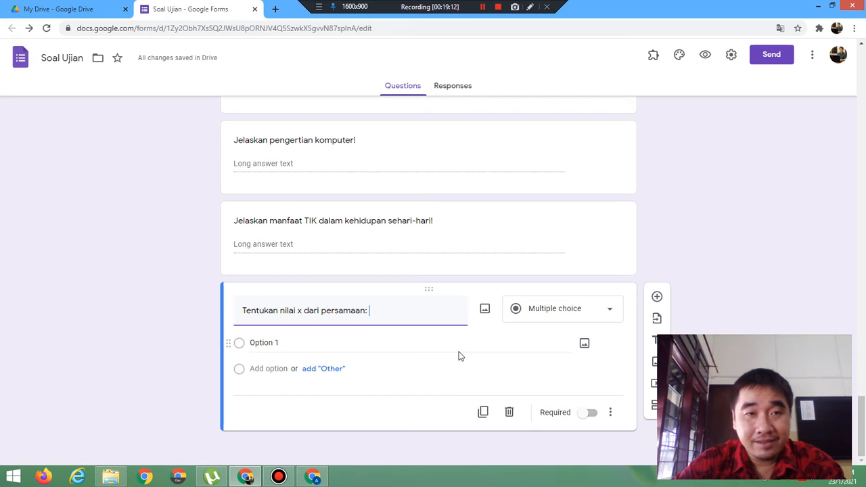
- Switch to File Explorer and open "simbol dan many password.txt" from SMP Meth 3 > TIK 2020-2021 on Local Disk (D:)
{"action": "left_click", "coordinate": [110, 479]}
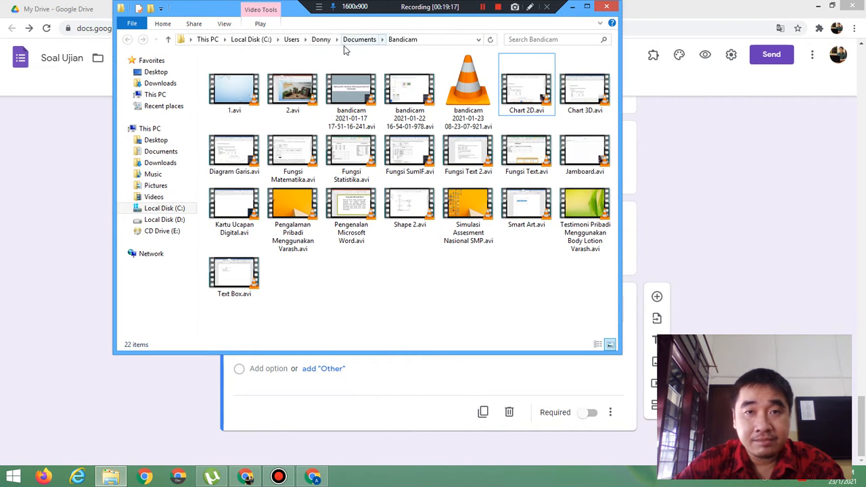
{"action": "left_click", "coordinate": [179, 224]}
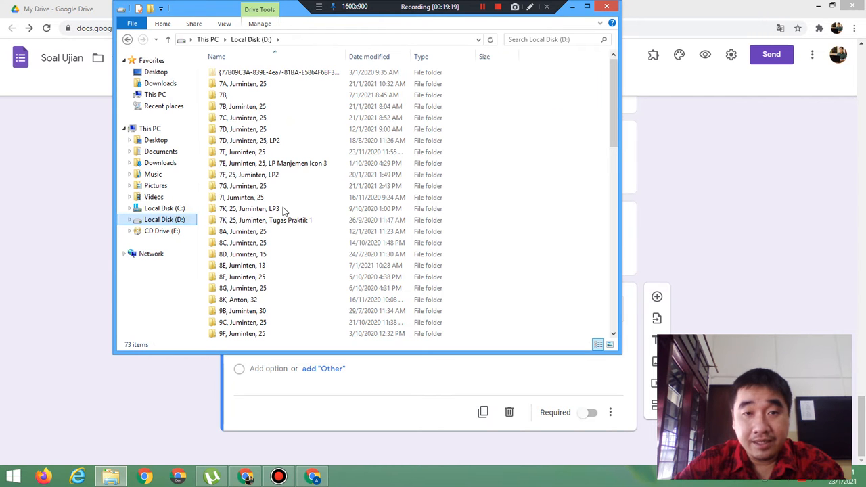
{"action": "left_click_drag", "start_coordinate": [617, 121], "coordinate": [661, 283]}
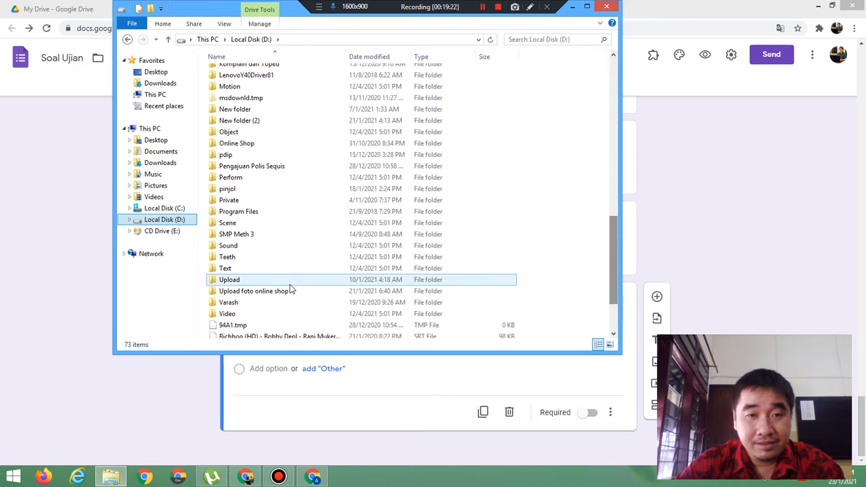
{"action": "double_click", "coordinate": [260, 236]}
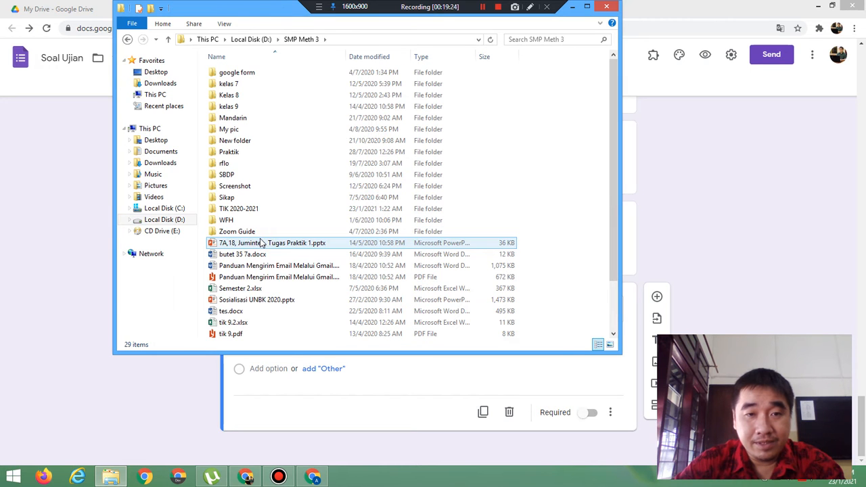
{"action": "double_click", "coordinate": [239, 208]}
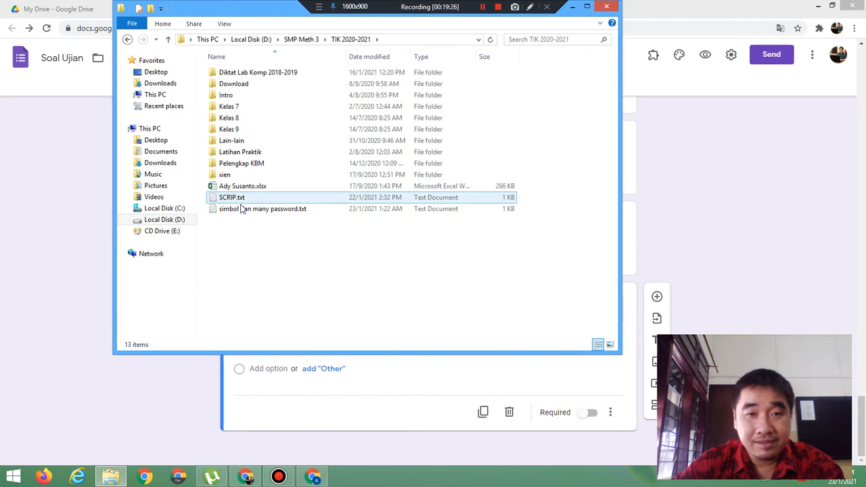
{"action": "double_click", "coordinate": [240, 209]}
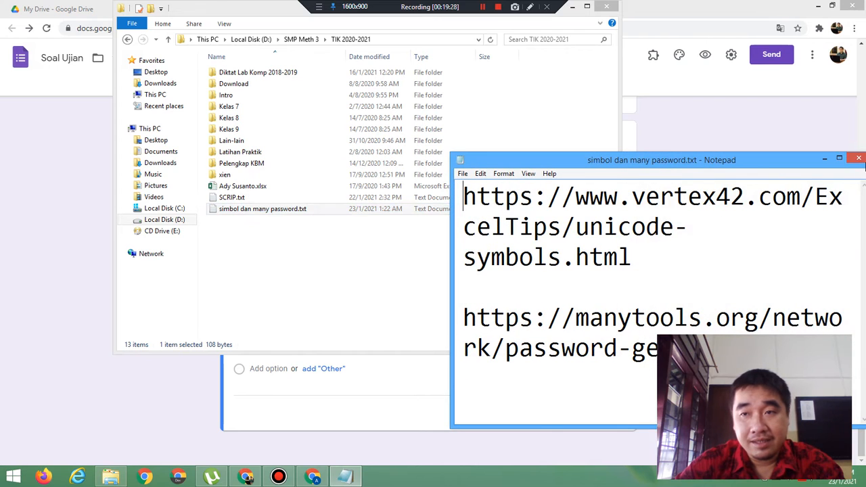
{"action": "left_click_drag", "start_coordinate": [464, 197], "coordinate": [642, 252]}
{"action": "key", "text": "ctrl+c"}
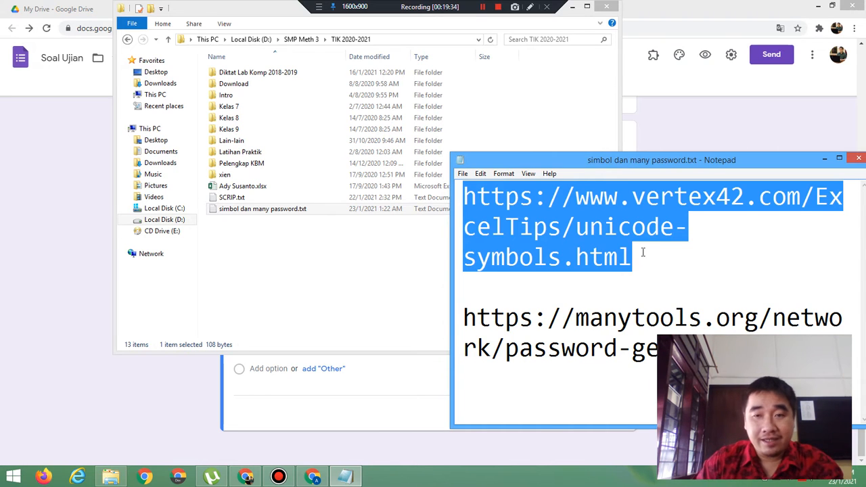
{"action": "left_click", "coordinate": [701, 6]}
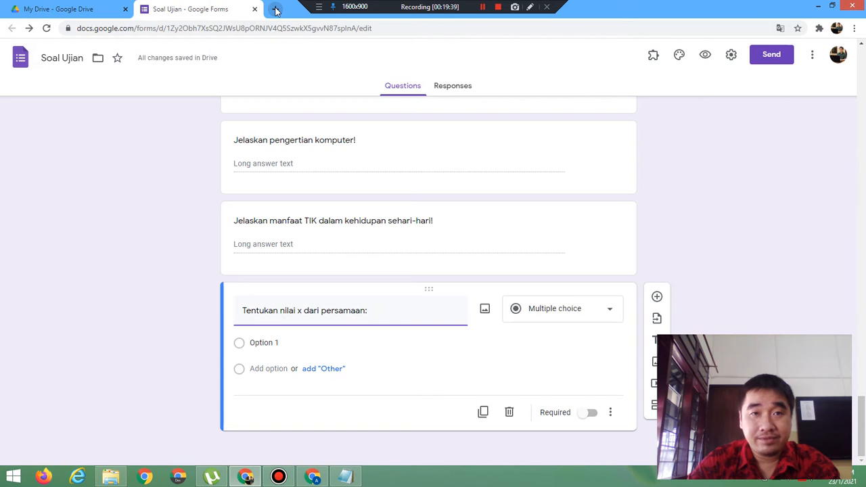
{"action": "left_click", "coordinate": [275, 9]}
{"action": "key", "text": "ctrl+v"}
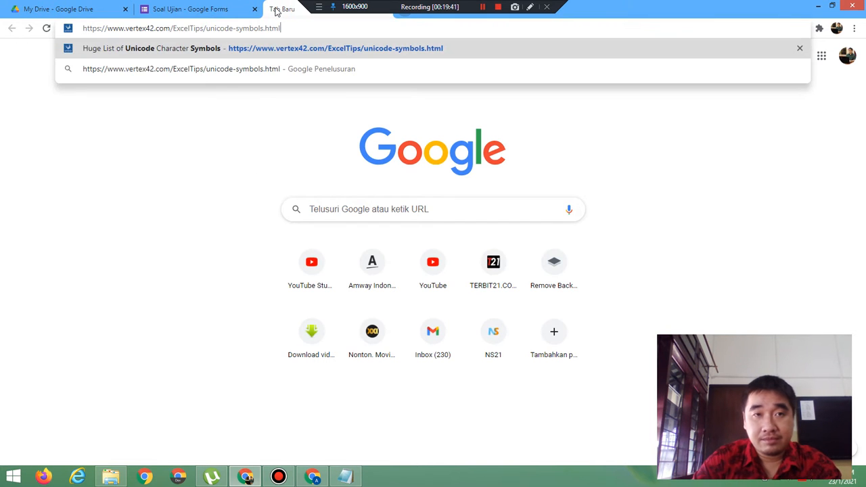
{"action": "key", "text": "Return"}
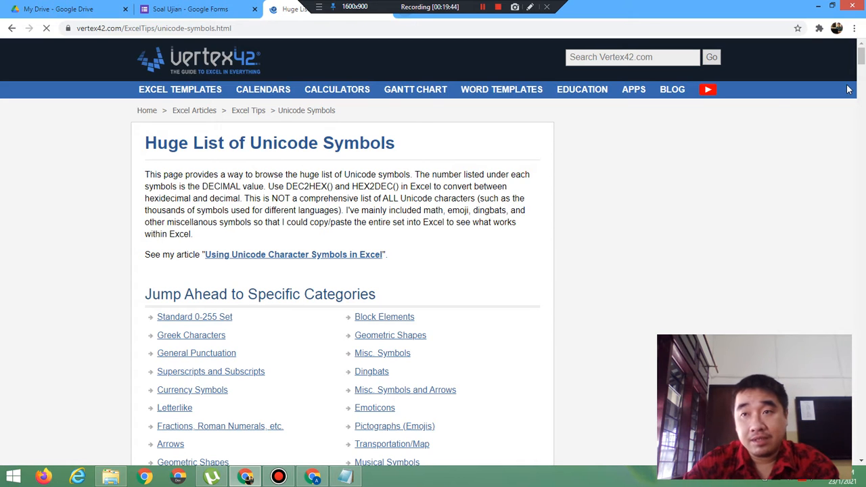
- Examine the Unicode symbol tables, from the standard character set through number forms and math symbols to the page's end
{"action": "mouse_move", "coordinate": [861, 54]}
{"action": "left_mouse_down"}
{"action": "mouse_move", "coordinate": [862, 103]}
{"action": "mouse_move", "coordinate": [861, 71]}
{"action": "left_mouse_up"}
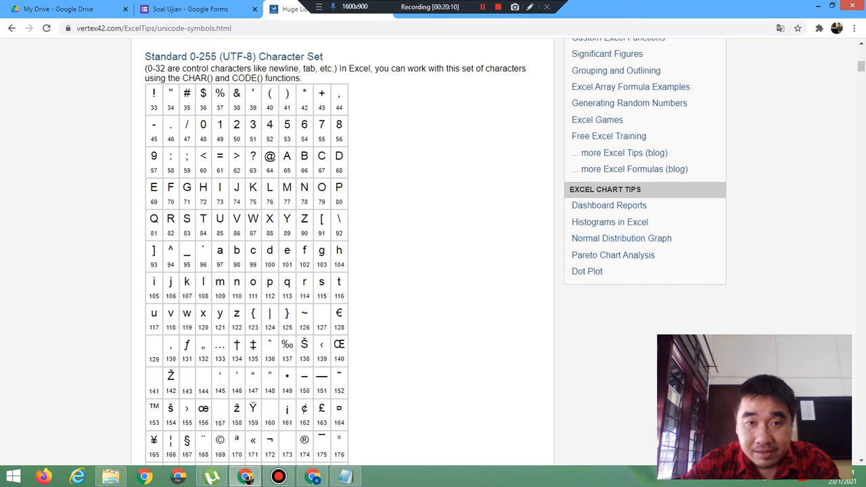
{"action": "left_click_drag", "start_coordinate": [862, 462], "coordinate": [863, 462]}
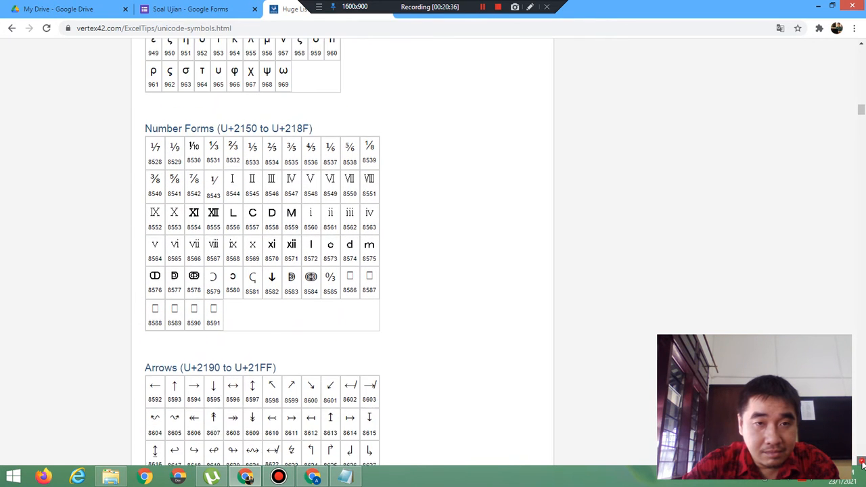
{"action": "left_click_drag", "start_coordinate": [862, 461], "coordinate": [862, 461]}
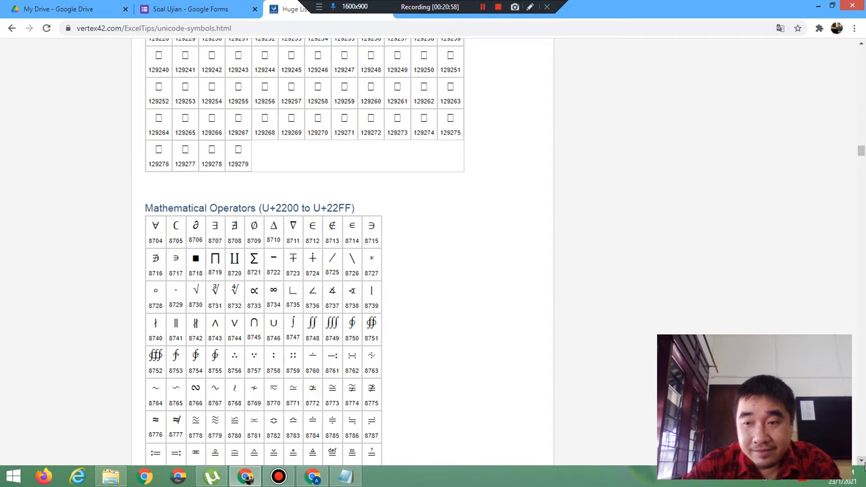
{"action": "left_click_drag", "start_coordinate": [863, 461], "coordinate": [863, 461]}
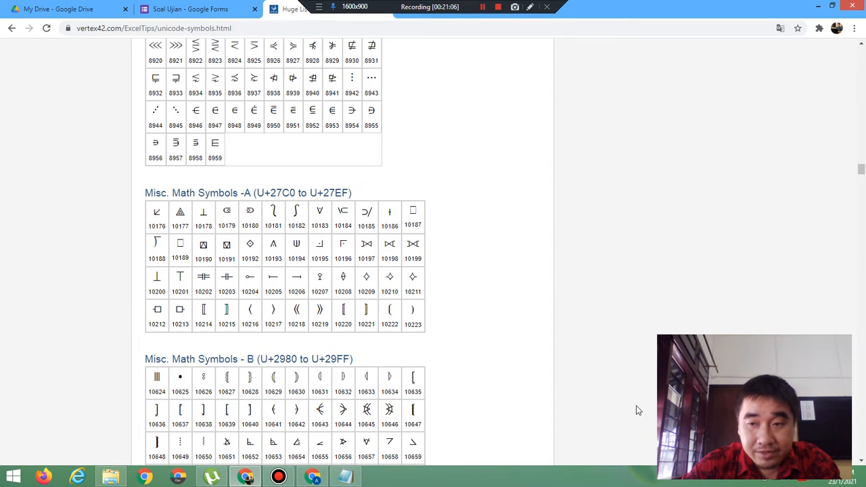
{"action": "left_click_drag", "start_coordinate": [862, 461], "coordinate": [862, 461]}
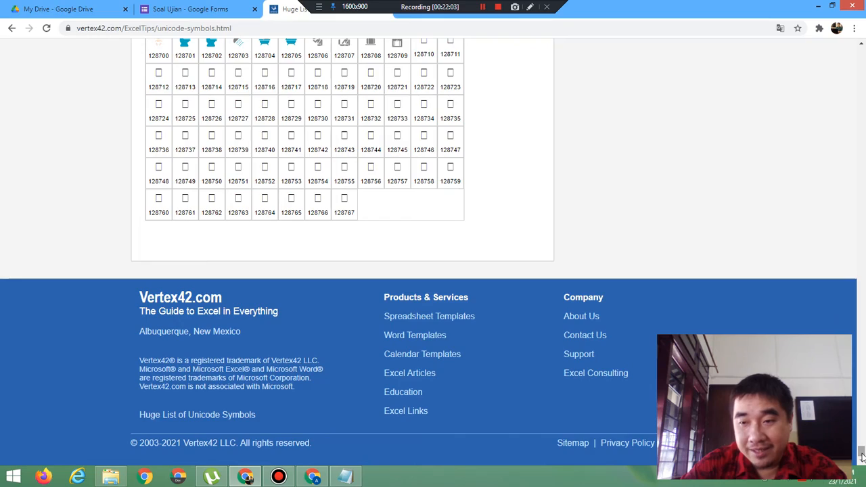
- Find the superscript two (²) in the Standard 0-255 character set and copy it
{"action": "left_click_drag", "start_coordinate": [862, 452], "coordinate": [807, 98]}
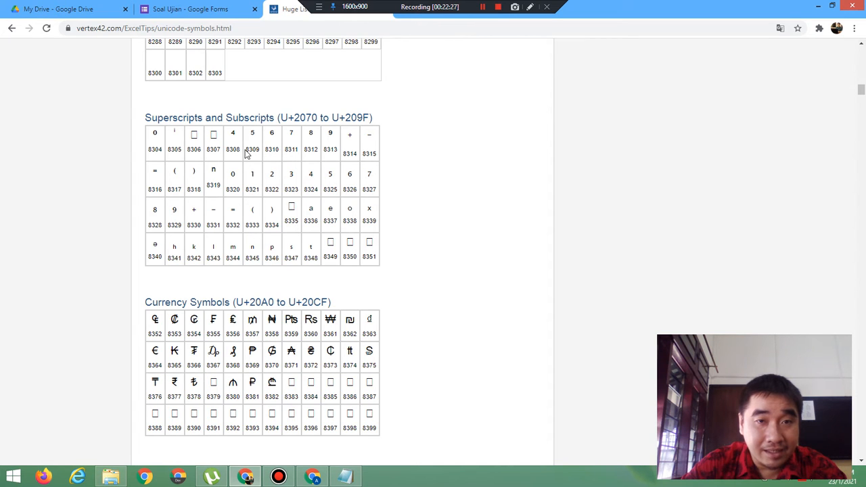
{"action": "left_click", "coordinate": [862, 44]}
{"action": "scroll", "coordinate": [861, 43], "scroll_direction": "up", "scroll_amount": 5}
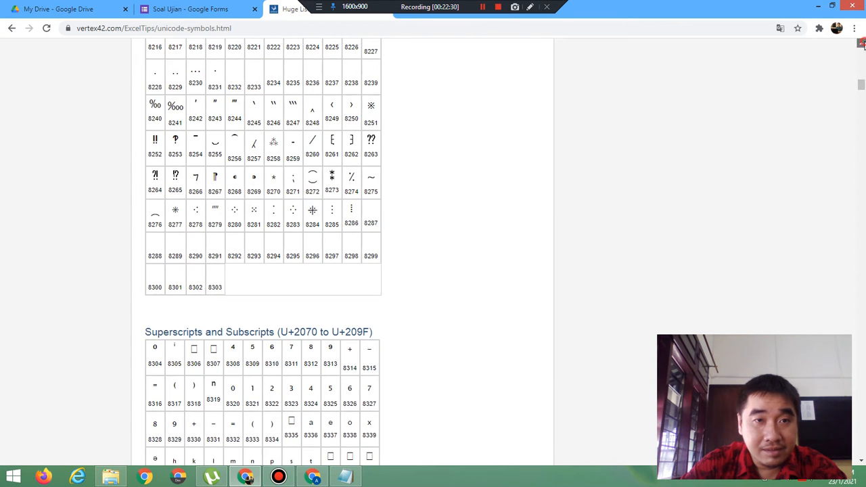
{"action": "scroll", "coordinate": [862, 44], "scroll_direction": "up", "scroll_amount": 5}
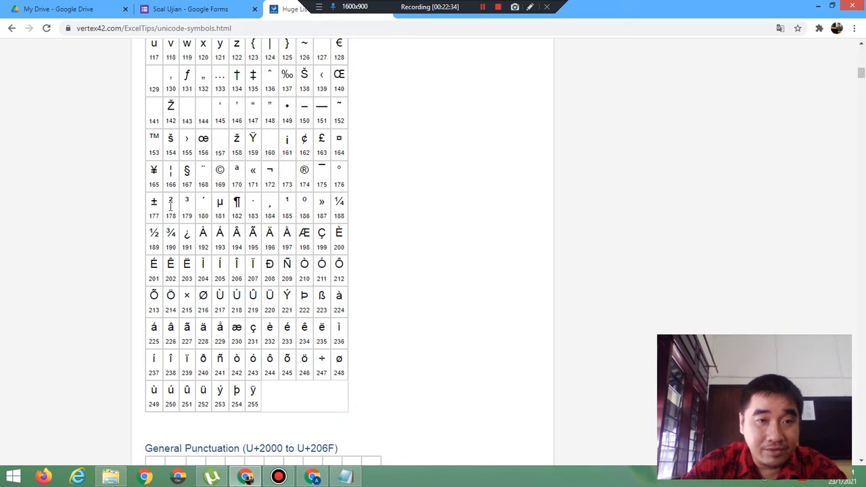
{"action": "double_click", "coordinate": [172, 205]}
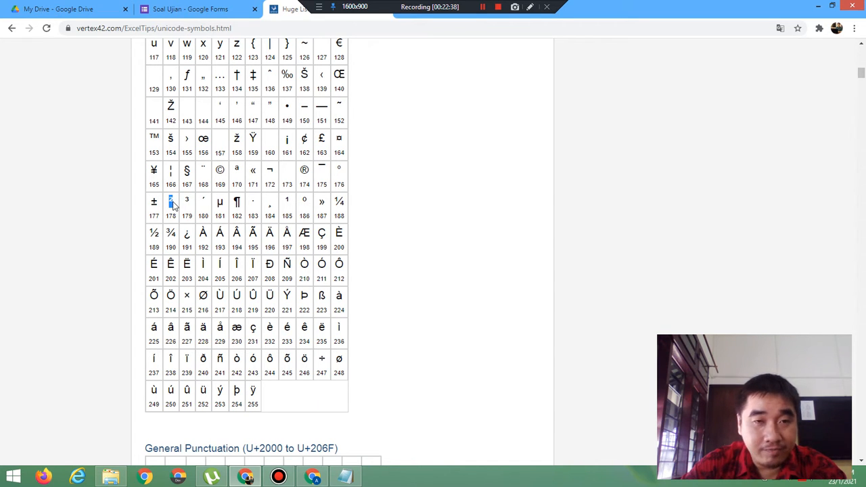
- Return to the Soal Ujian form and complete the new question's text with the equation "x² + 4 = 16"
{"action": "left_click", "coordinate": [195, 8]}
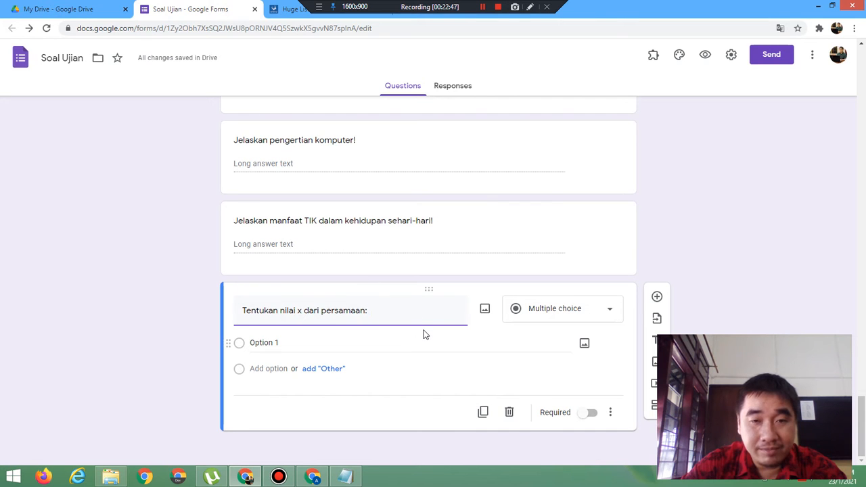
{"action": "type", "text": "x² + 4 ="}
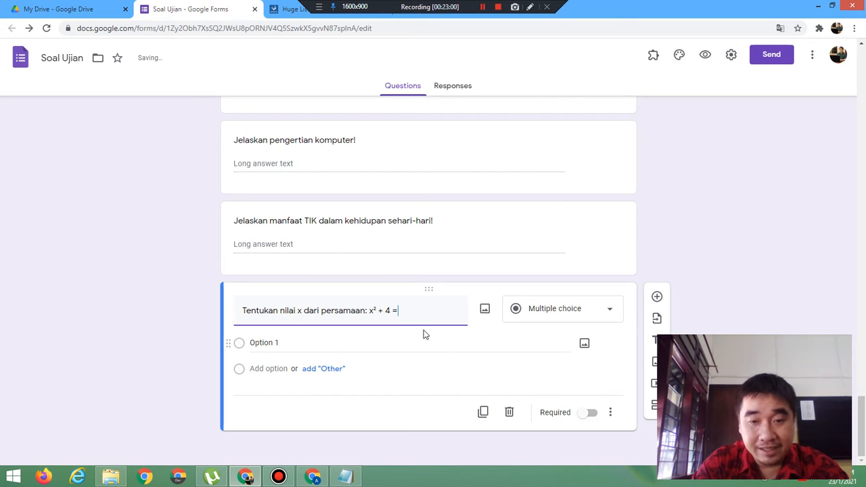
{"action": "type", "text": "6"}
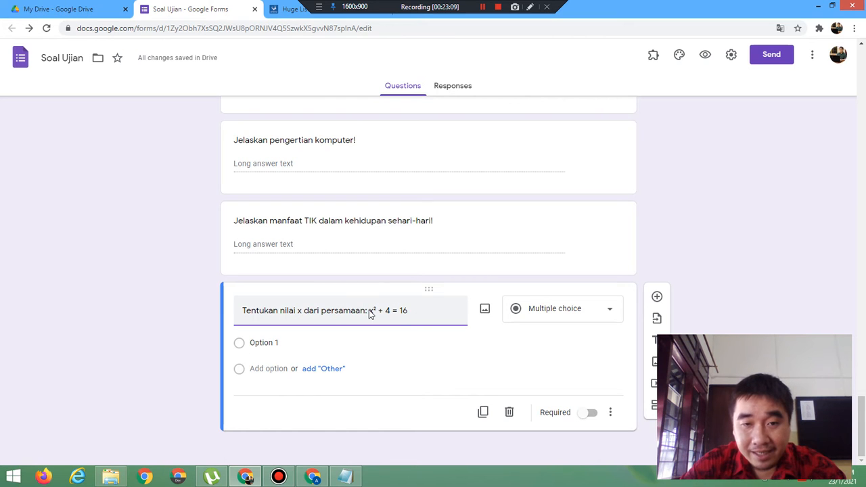
{"action": "left_click_drag", "start_coordinate": [370, 311], "coordinate": [409, 310]}
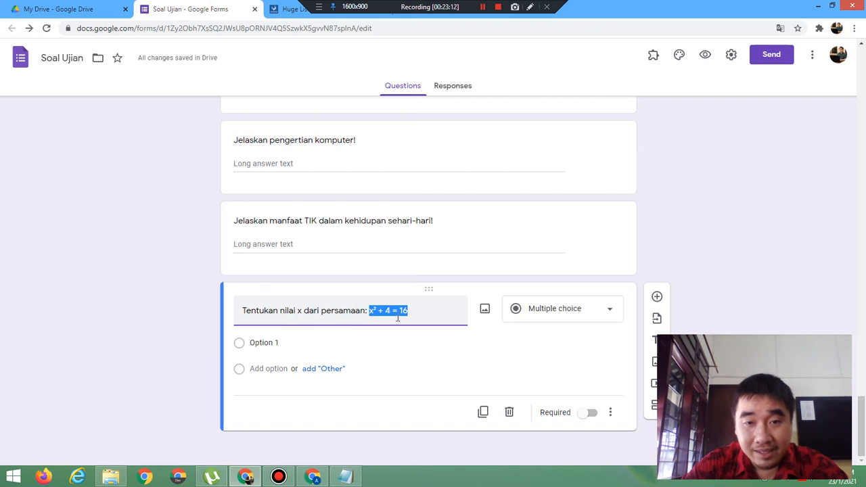
{"action": "left_click", "coordinate": [371, 311]}
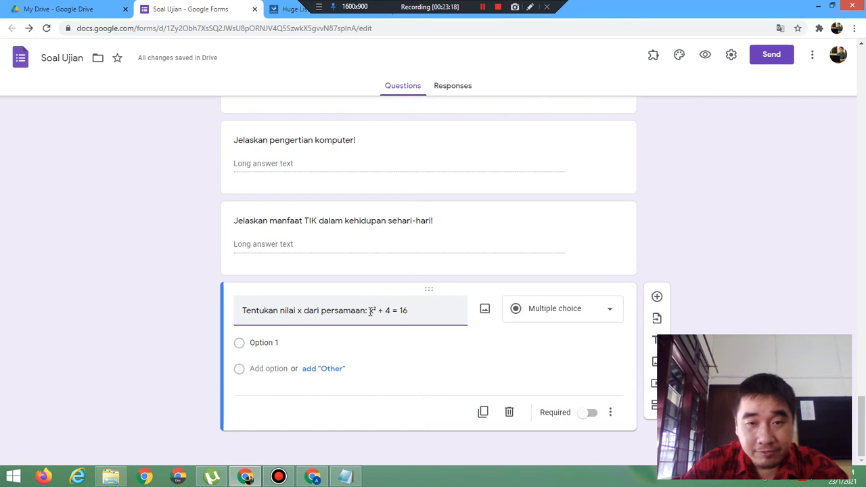
{"action": "left_click", "coordinate": [413, 309]}
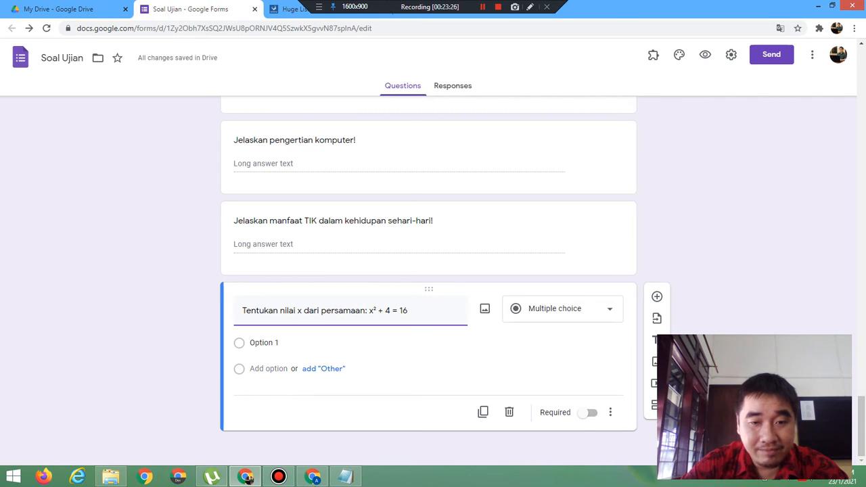
- Open SCRIP.txt from the TIK 2020-2021 folder in a maximized Notepad window and set its font size to 16
{"action": "left_click", "coordinate": [125, 478]}
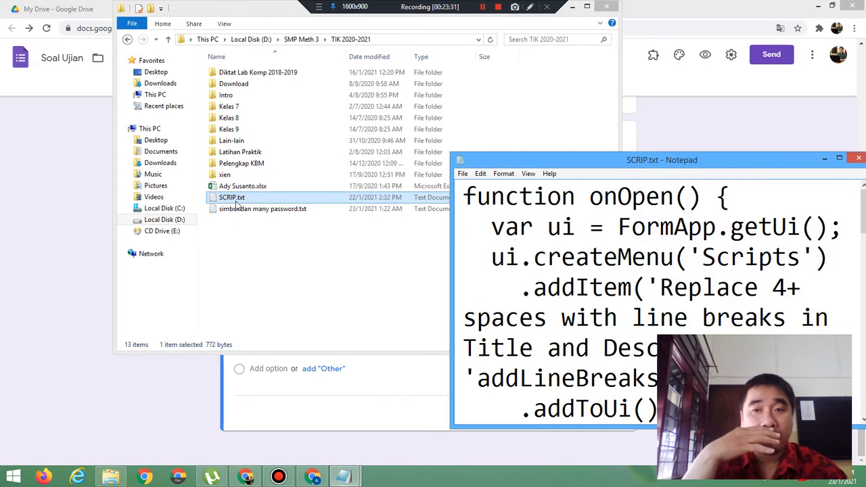
{"action": "left_click", "coordinate": [839, 158]}
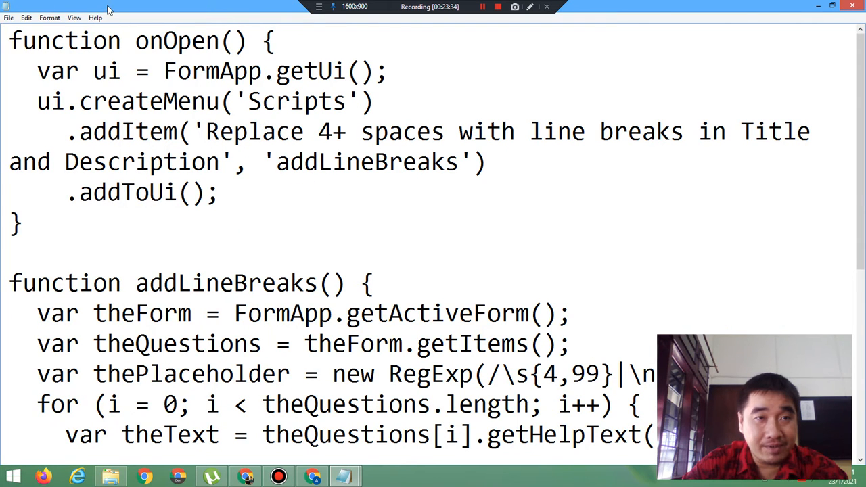
{"action": "left_click", "coordinate": [50, 18]}
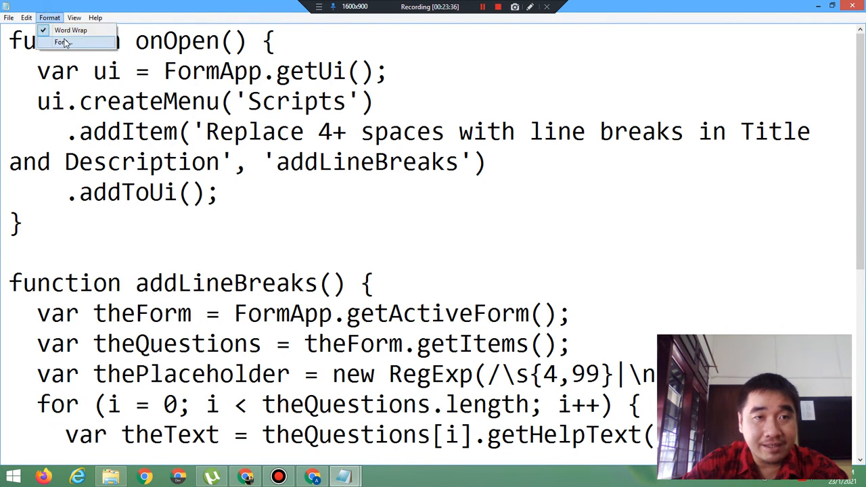
{"action": "left_click", "coordinate": [63, 42]}
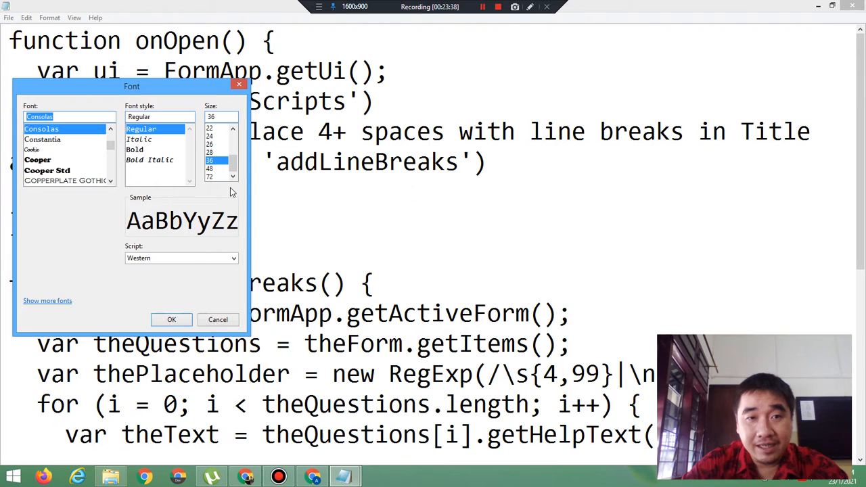
{"action": "left_click_drag", "start_coordinate": [233, 162], "coordinate": [233, 151]}
{"action": "left_click", "coordinate": [214, 129]}
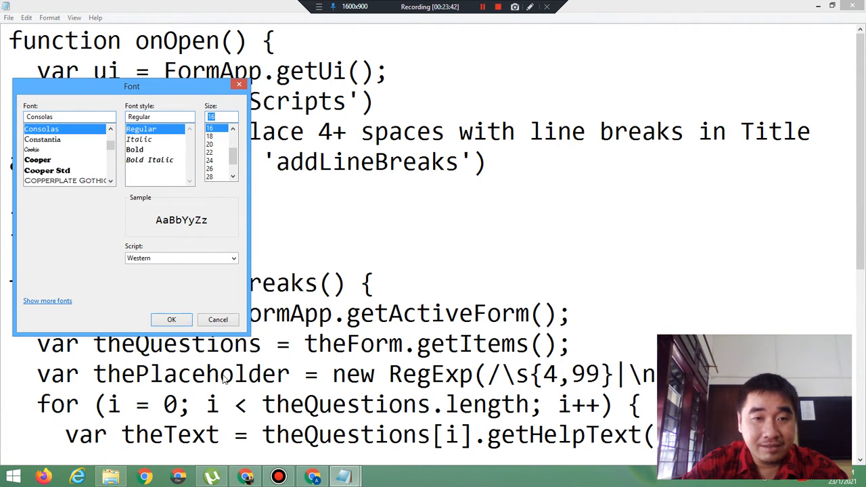
{"action": "left_click", "coordinate": [173, 320]}
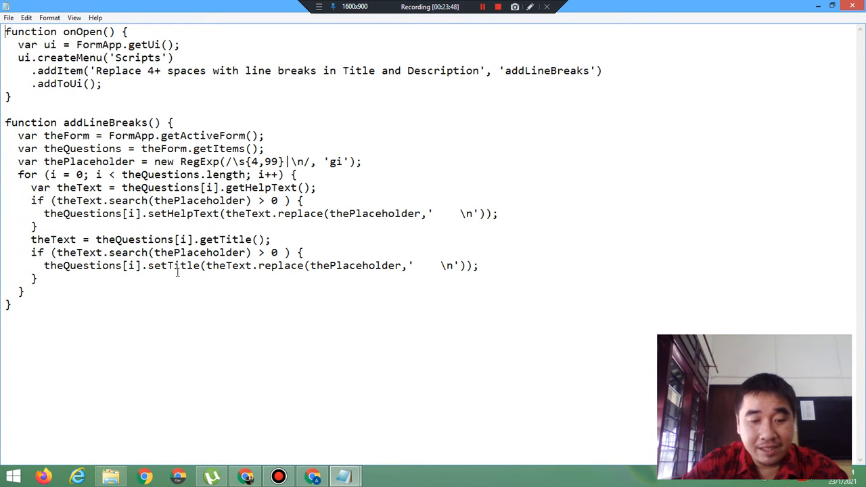
- Copy the entire script text from SCRIP.txt and minimize the Notepad and File Explorer windows
{"action": "key", "text": "ctrl+a"}
{"action": "key", "text": "ctrl+c"}
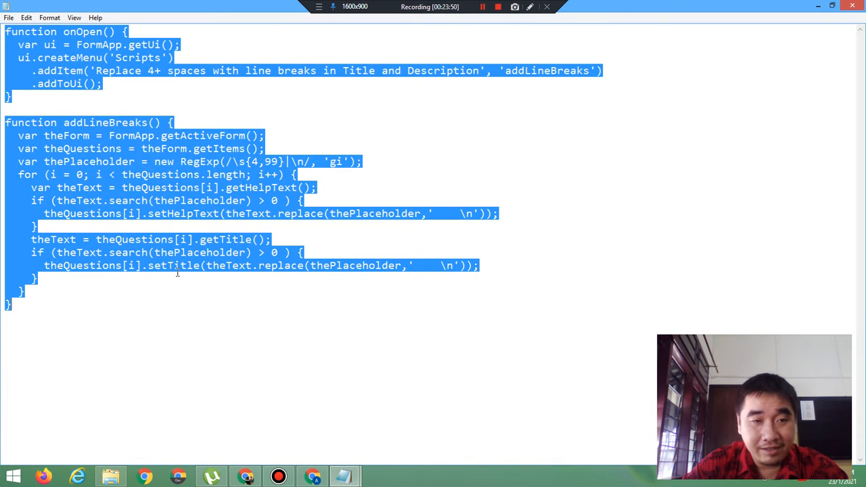
{"action": "left_click", "coordinate": [819, 5]}
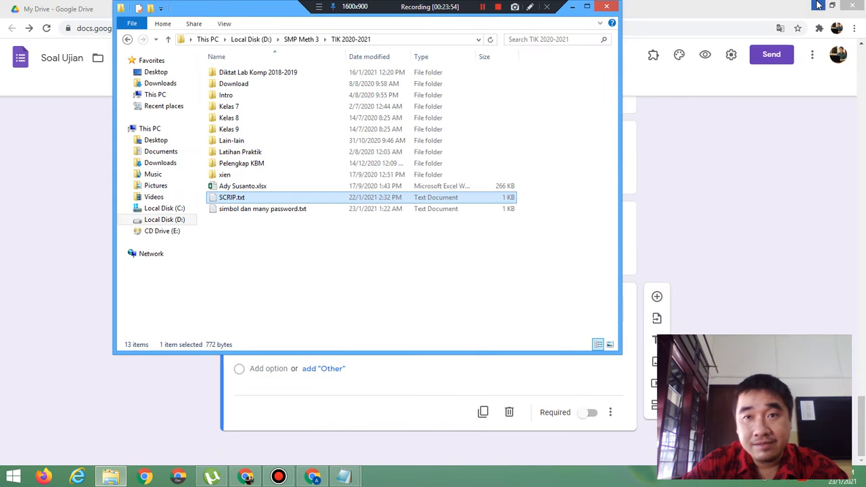
{"action": "left_click", "coordinate": [573, 12]}
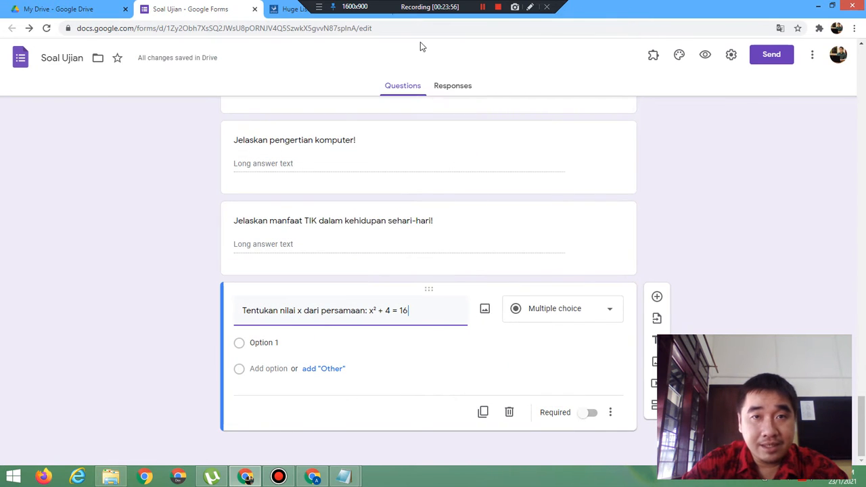
- Open the Soal Ujian form's script editor and replace the default myFunction code with the copied script
{"action": "left_click", "coordinate": [813, 60]}
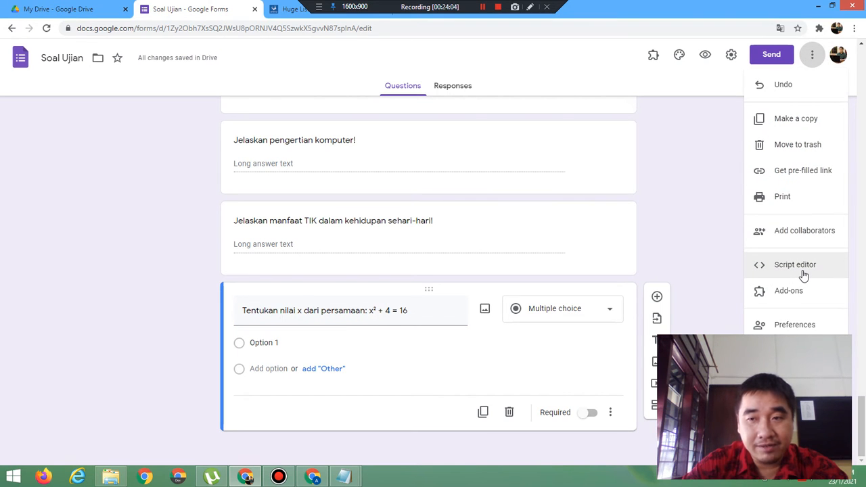
{"action": "left_click", "coordinate": [796, 265]}
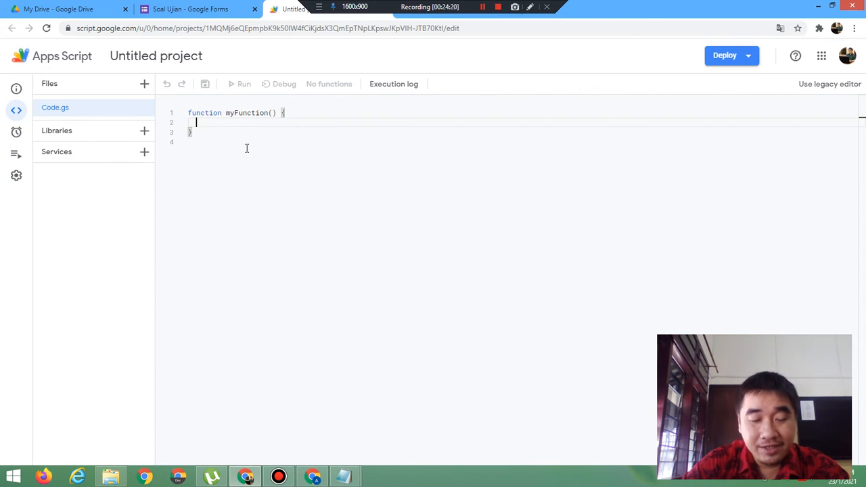
{"action": "key", "text": "ctrl+a"}
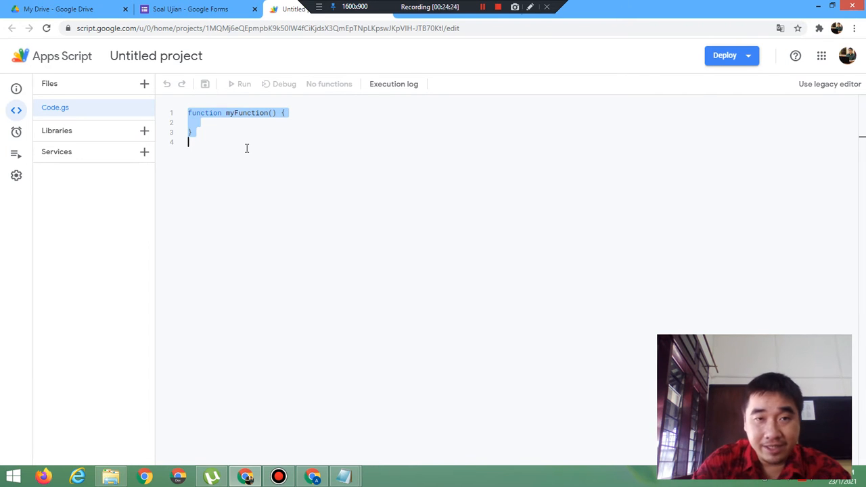
{"action": "key", "text": "BackSpace"}
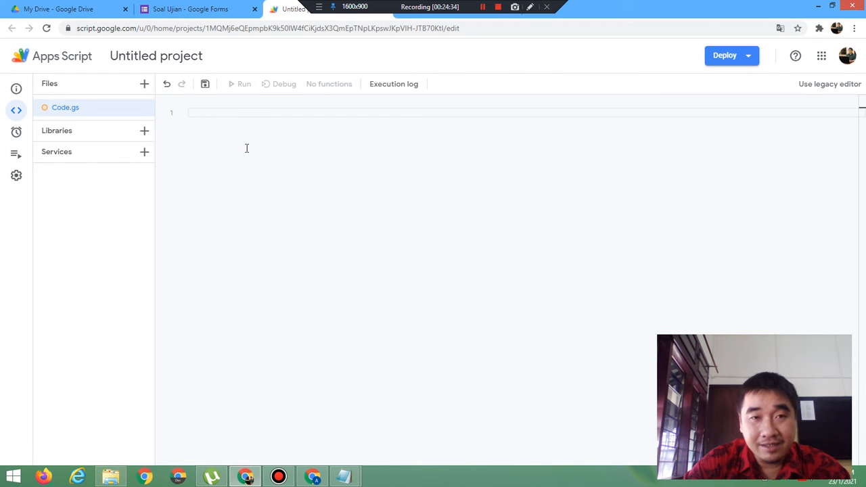
{"action": "key", "text": "ctrl+v"}
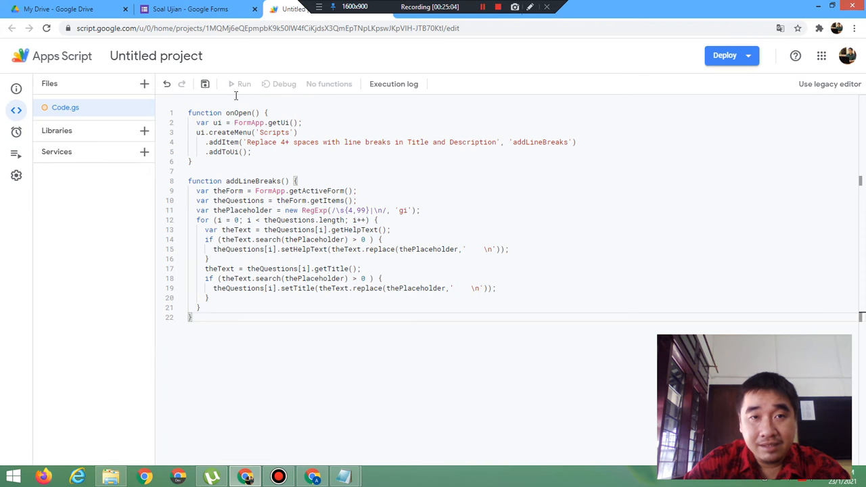
- Rename the untitled Apps Script project as "Pindah Baris"
{"action": "left_click", "coordinate": [172, 60]}
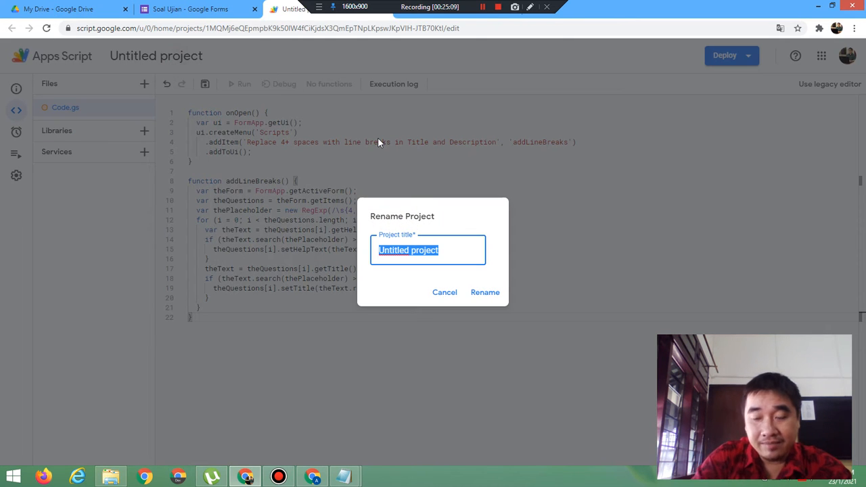
{"action": "key", "text": "BackSpace"}
{"action": "type", "text": "Pindah"}
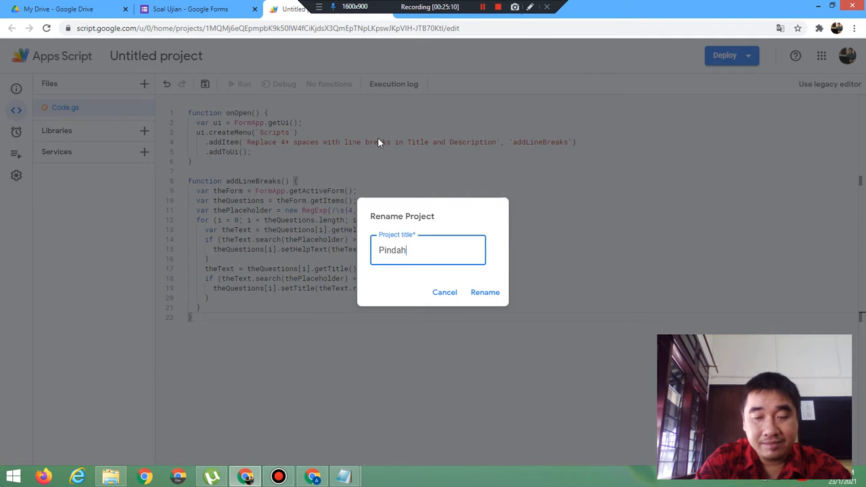
{"action": "type", "text": " BRIS"}
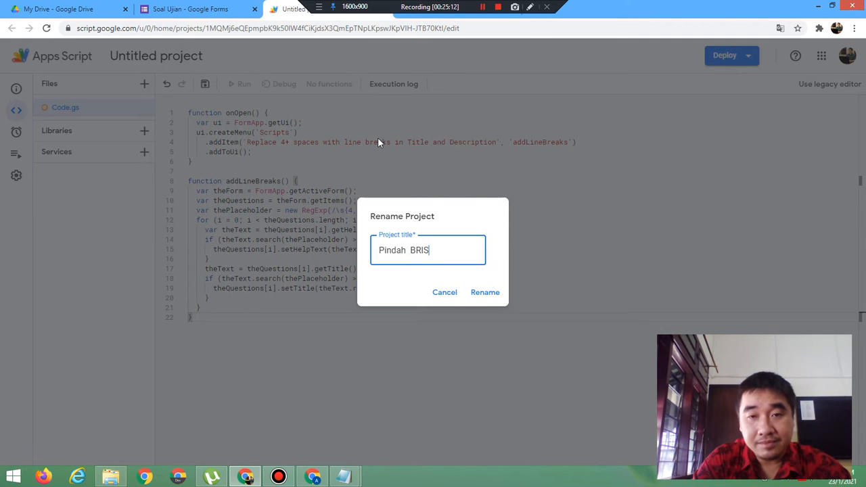
{"action": "key", "text": "BackSpace"}
{"action": "key", "text": "BackSpace"}
{"action": "key", "text": "BackSpace"}
{"action": "type", "text": "aris"}
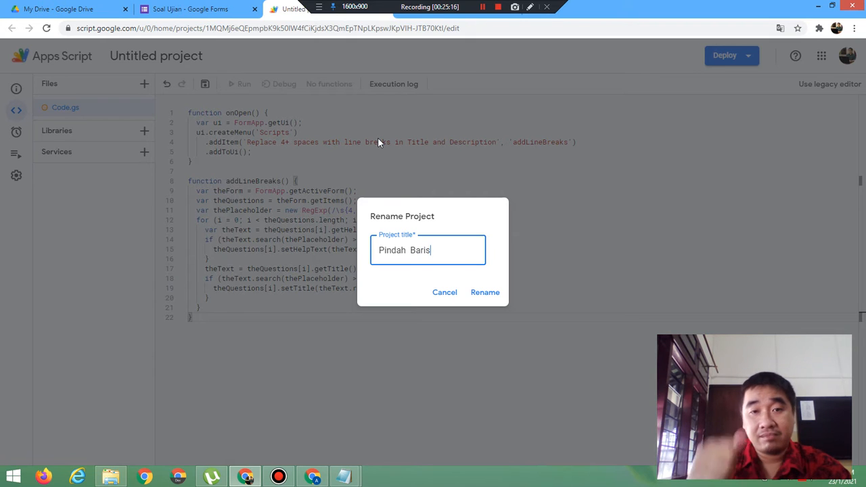
{"action": "left_click", "coordinate": [486, 298]}
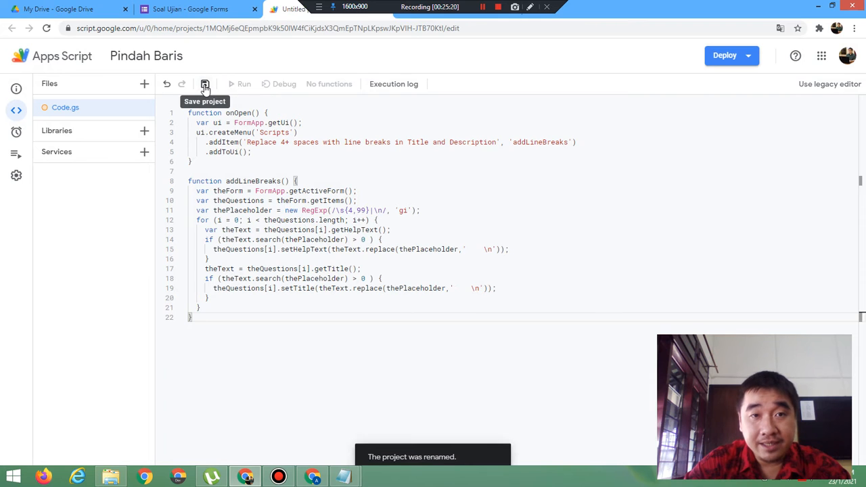
- Save the script project and select addLineBreaks as the function to run
{"action": "left_click", "coordinate": [205, 86]}
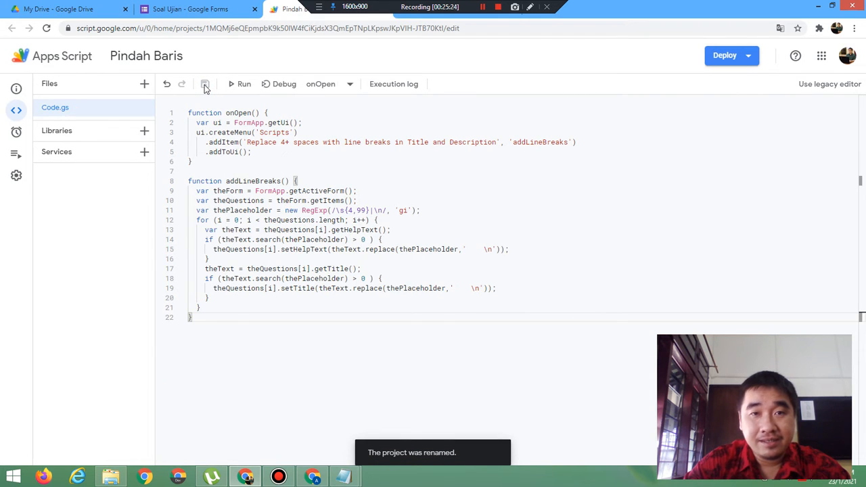
{"action": "left_click", "coordinate": [341, 92]}
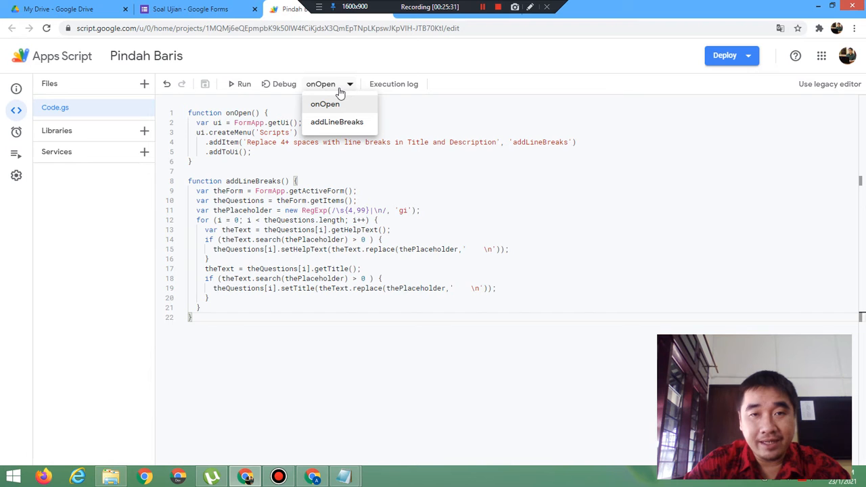
{"action": "left_click", "coordinate": [342, 124]}
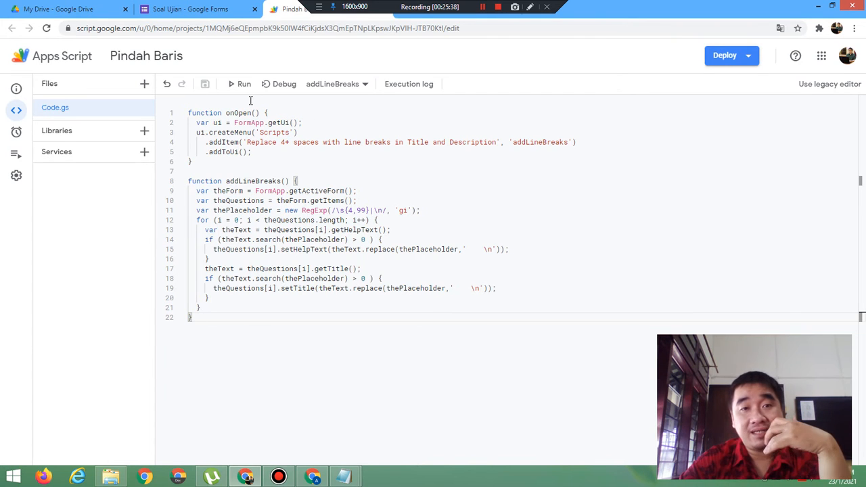
- In the last question of the Soal Ujian form, insert extra spaces before the equation "x² + 4 = 16"
{"action": "left_click", "coordinate": [203, 7]}
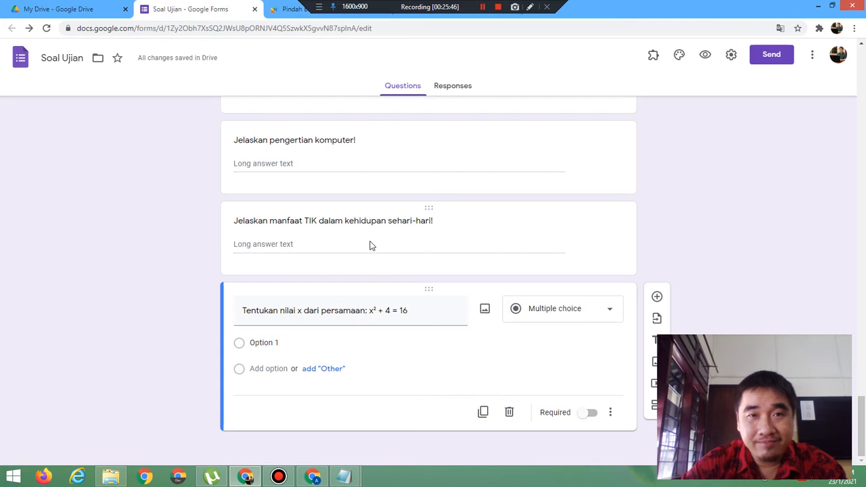
{"action": "left_click", "coordinate": [370, 312]}
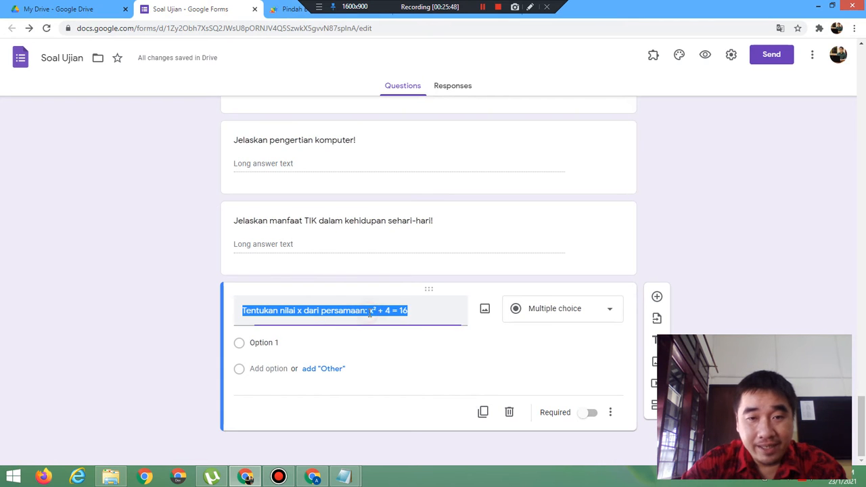
{"action": "left_click_drag", "start_coordinate": [368, 312], "coordinate": [374, 312]}
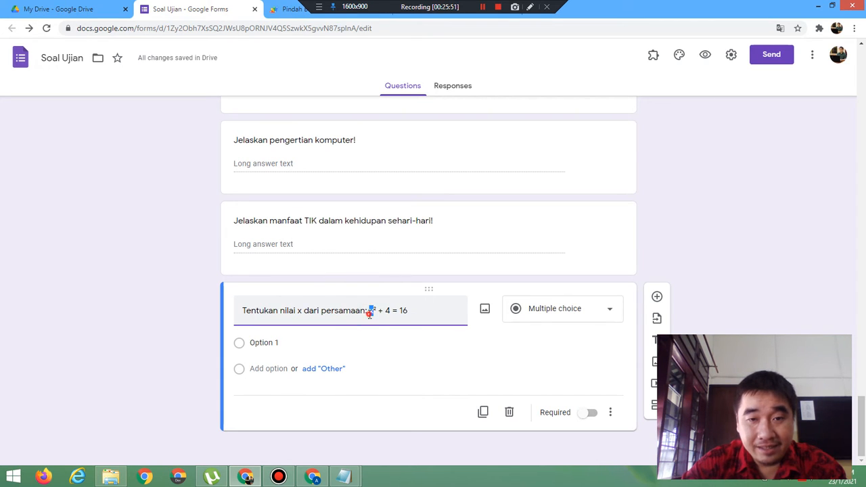
{"action": "left_click", "coordinate": [369, 313]}
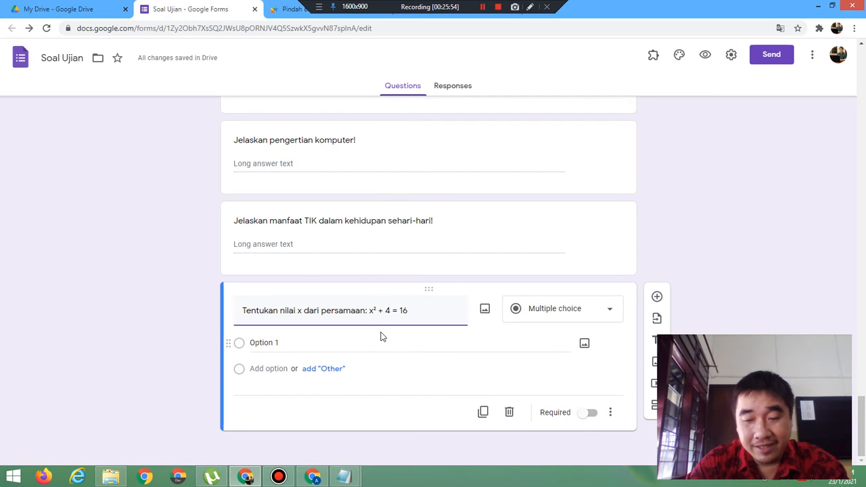
{"action": "key", "text": "BackSpace"}
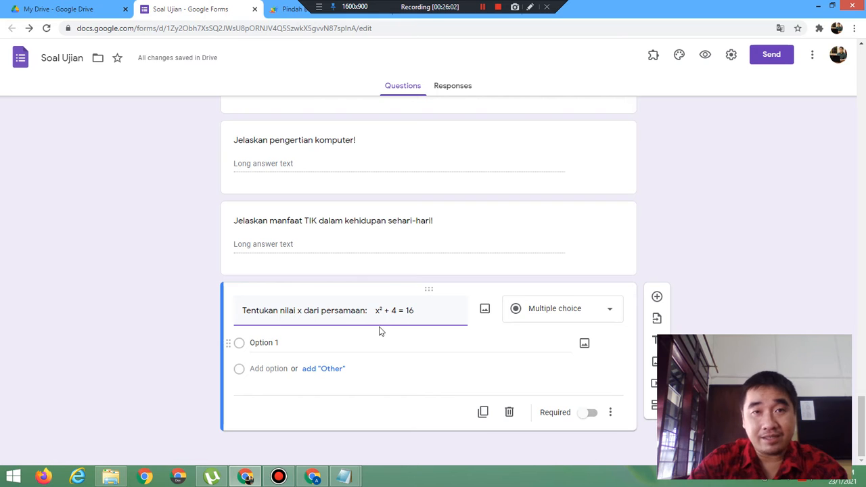
- Run addLineBreaks in the Pindah Baris project, authorizing its access to the Google account's forms, and return to the Soal Ujian form
{"action": "left_click", "coordinate": [283, 9]}
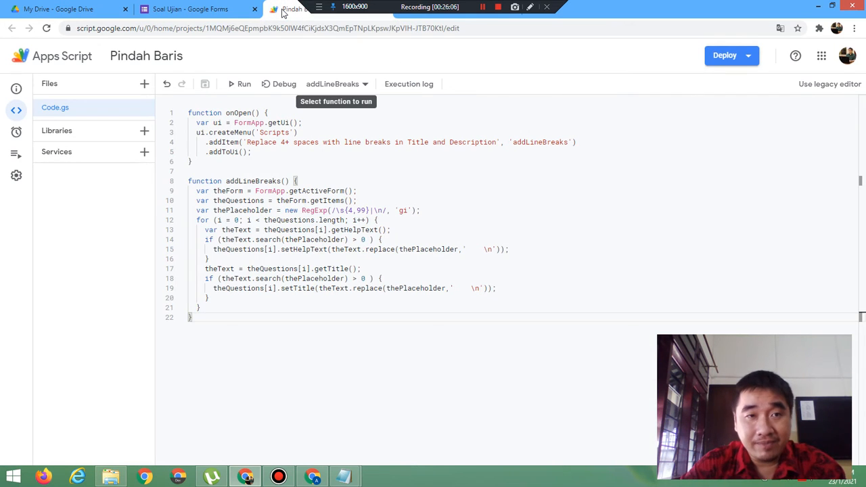
{"action": "left_click", "coordinate": [244, 85]}
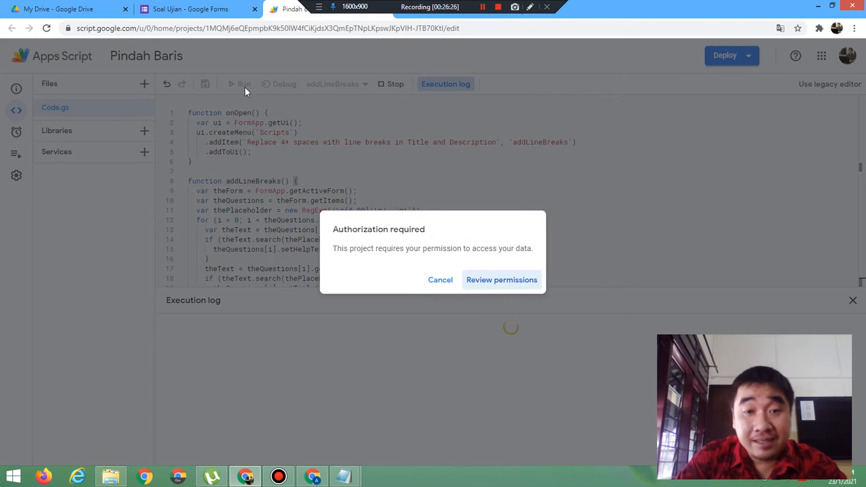
{"action": "left_click", "coordinate": [494, 284]}
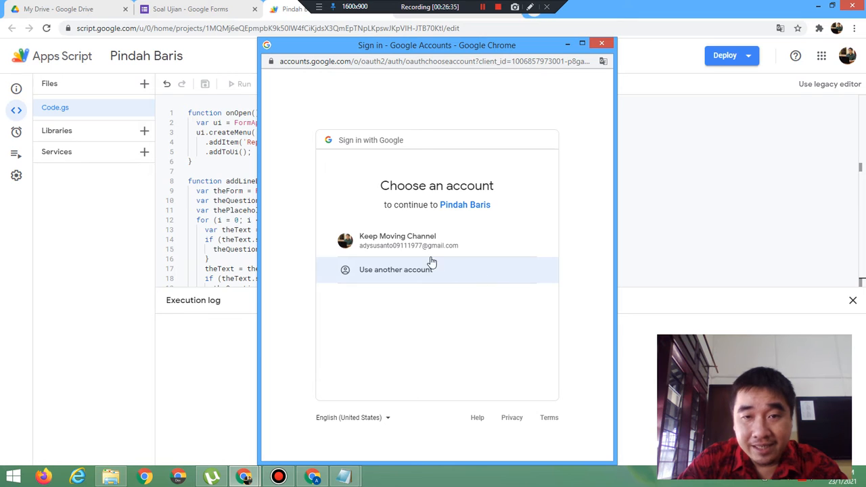
{"action": "left_click", "coordinate": [428, 248]}
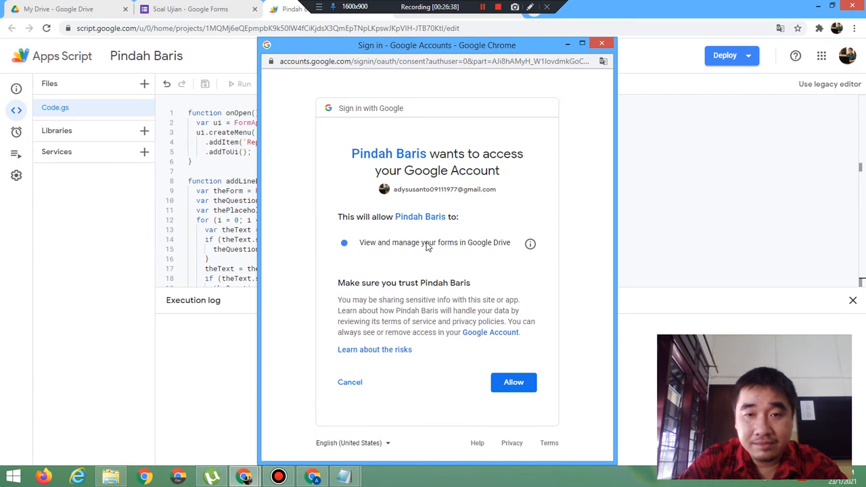
{"action": "left_click", "coordinate": [510, 387]}
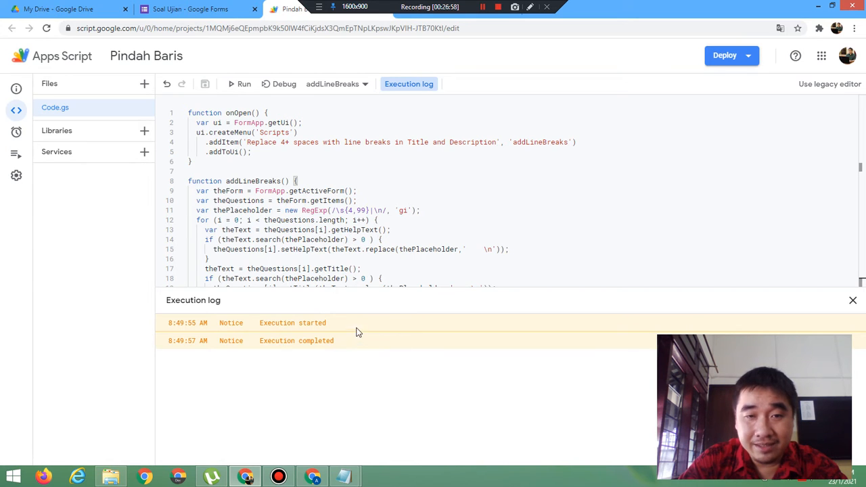
{"action": "left_click", "coordinate": [191, 10]}
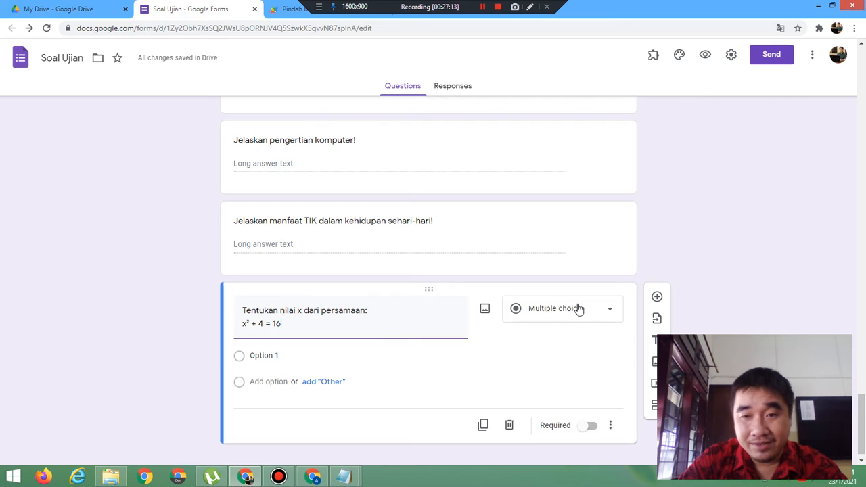
- Change the answer type of the last question, about the value of x, to Paragraph
{"action": "left_click", "coordinate": [551, 312]}
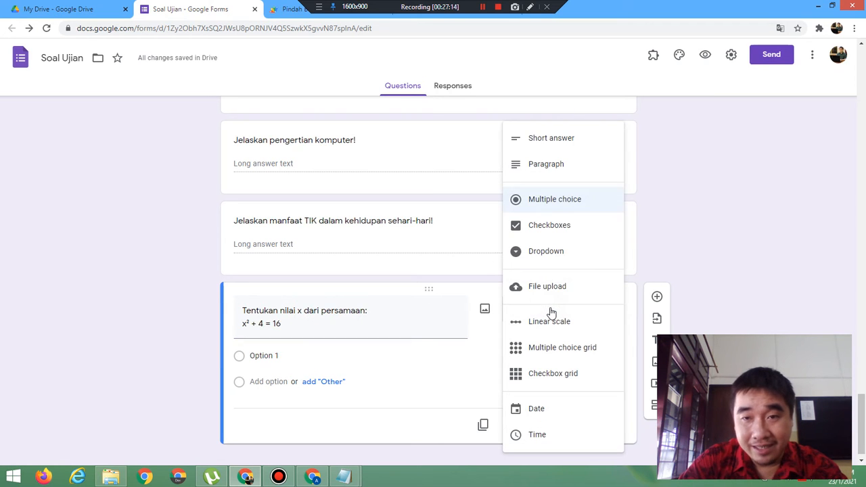
{"action": "left_click", "coordinate": [538, 172]}
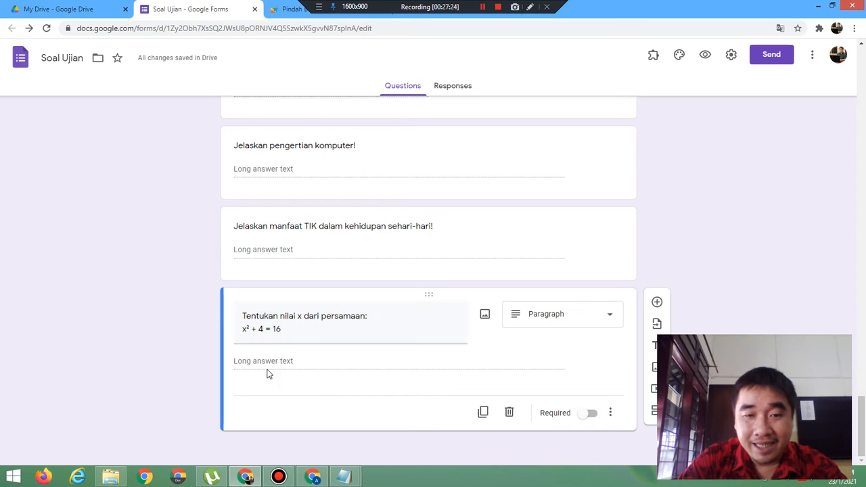
- Preview the Soal Ujian form through to the equation question on its final page, then close the preview without submitting
{"action": "left_click", "coordinate": [704, 57]}
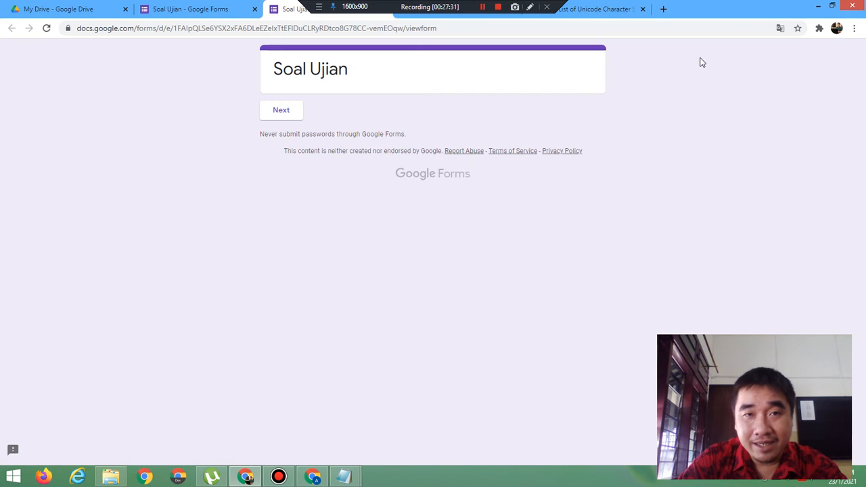
{"action": "left_click", "coordinate": [279, 114]}
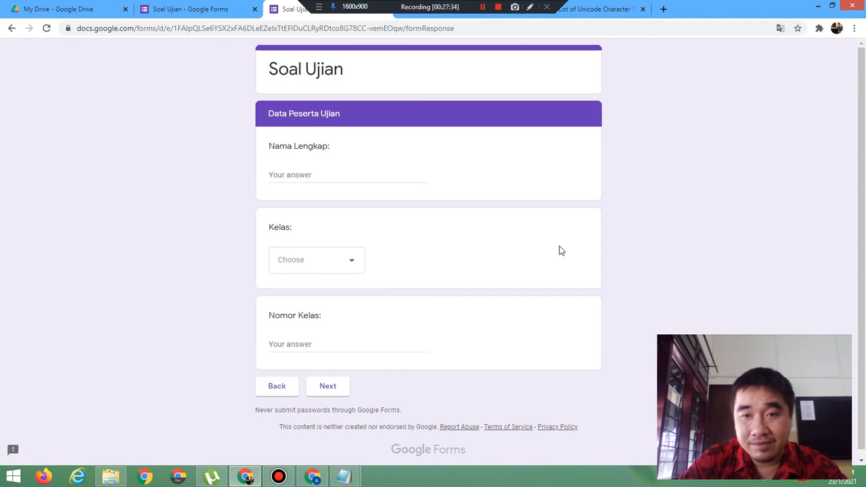
{"action": "left_click", "coordinate": [339, 387]}
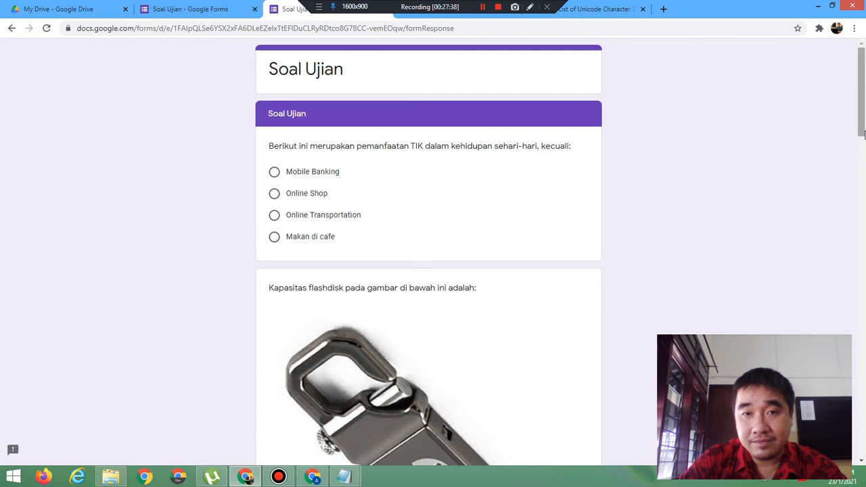
{"action": "left_click_drag", "start_coordinate": [862, 135], "coordinate": [796, 480]}
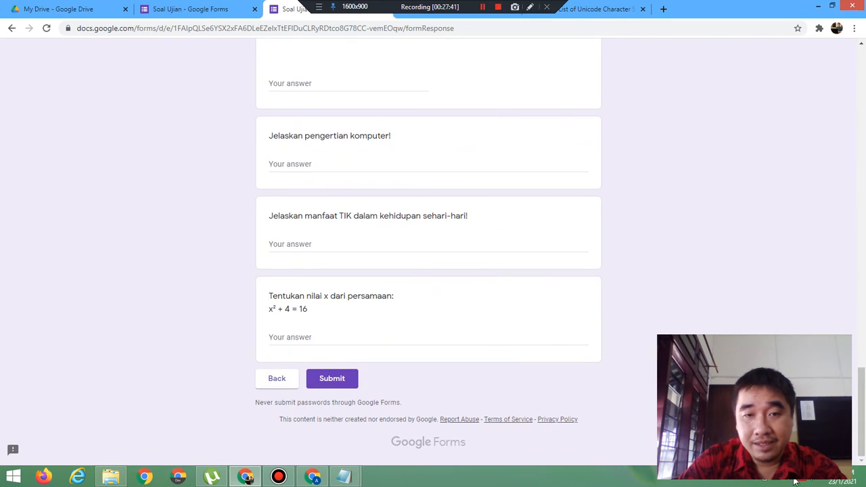
{"action": "left_click", "coordinate": [281, 338]}
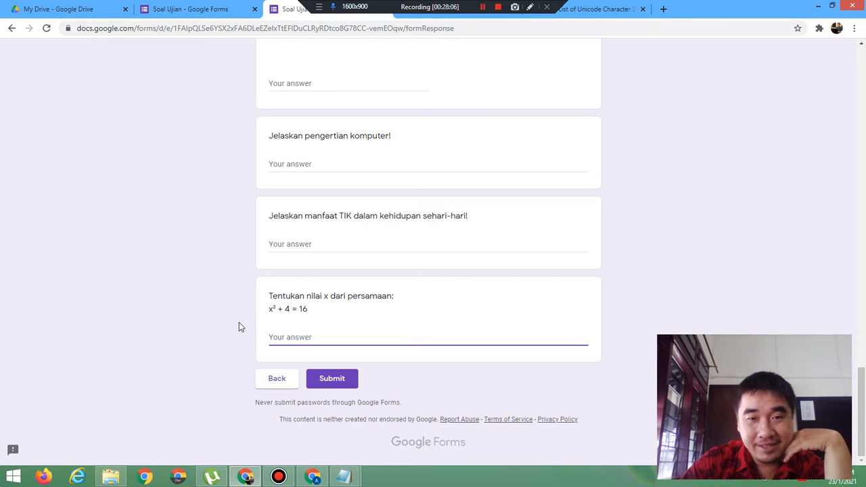
{"action": "right_click", "coordinate": [291, 12]}
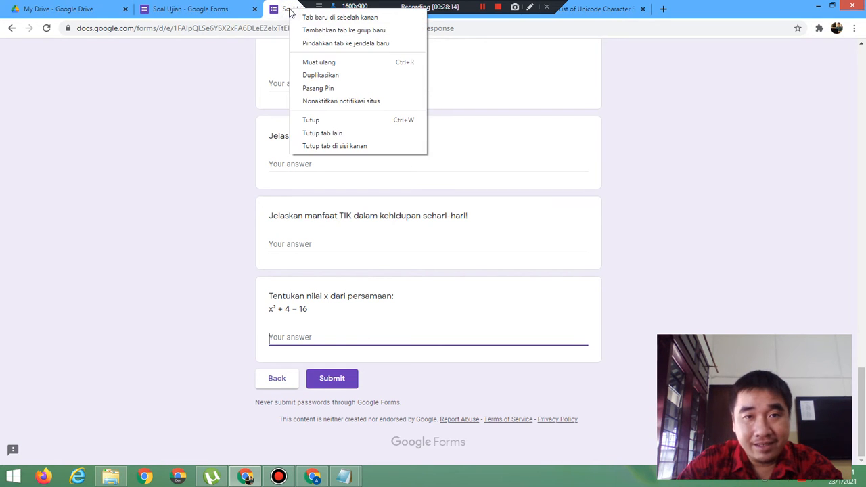
{"action": "left_click", "coordinate": [342, 119]}
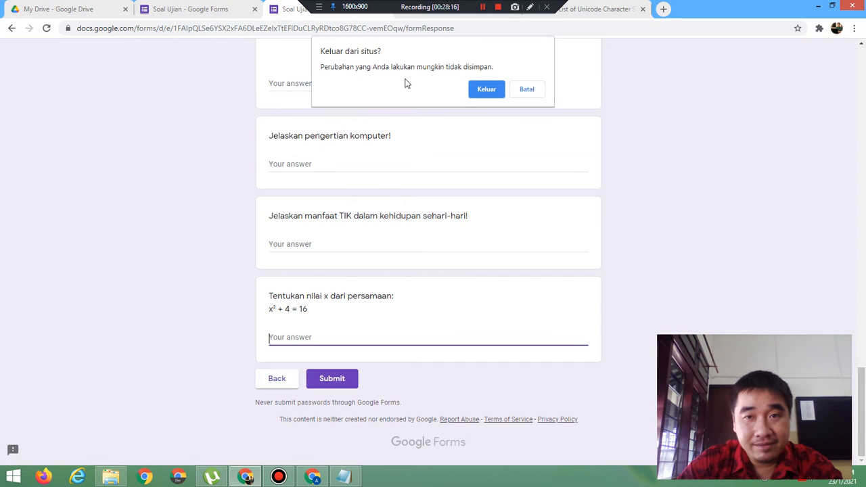
{"action": "left_click", "coordinate": [476, 94]}
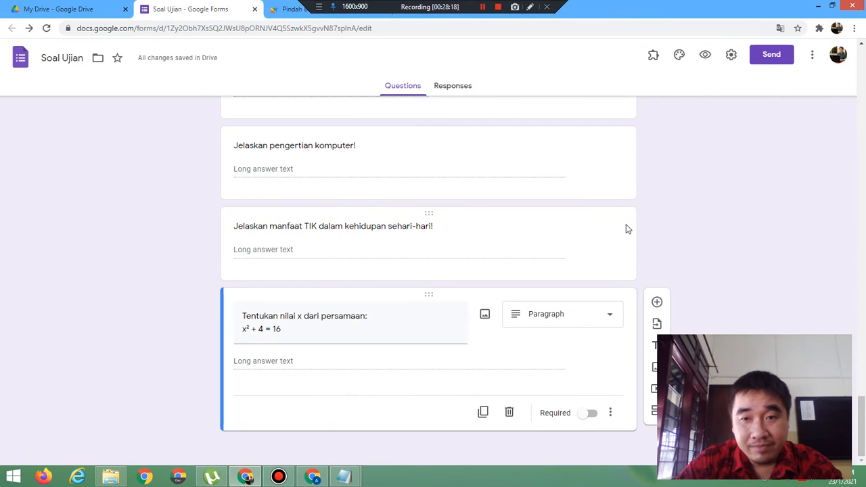
- Change the equation question's answer type to File upload and agree to let respondents upload files to Drive
{"action": "left_click", "coordinate": [600, 324]}
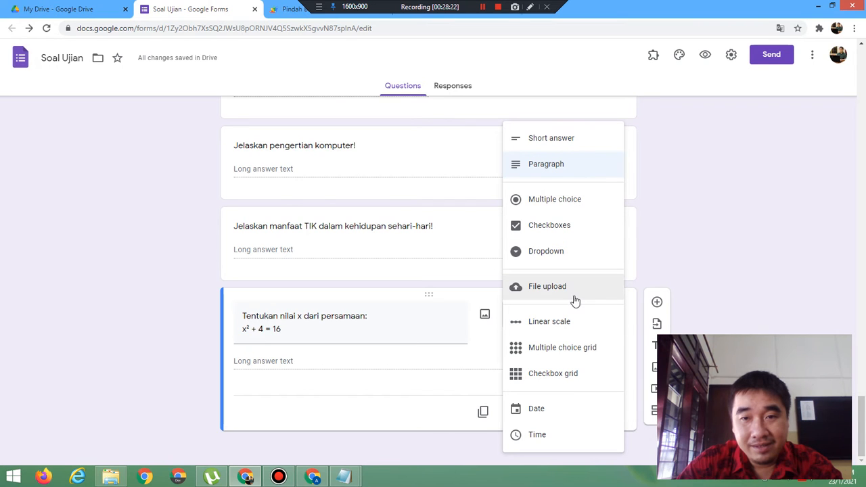
{"action": "left_click", "coordinate": [575, 300]}
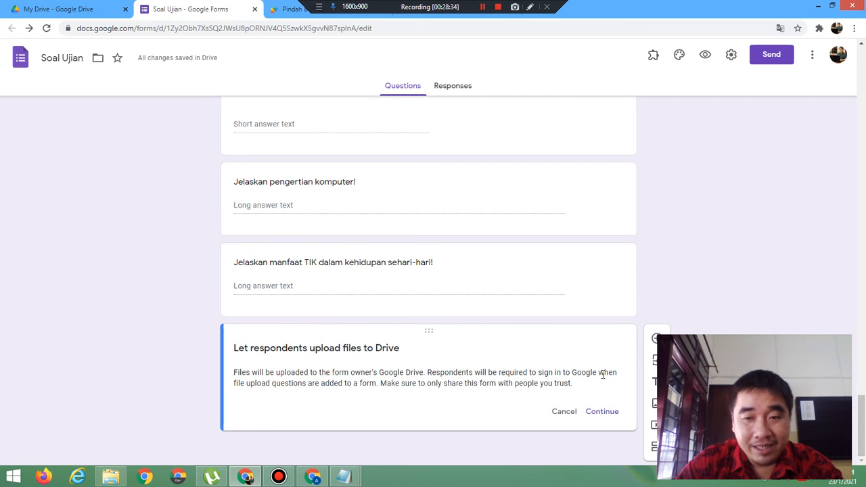
{"action": "left_click", "coordinate": [598, 411]}
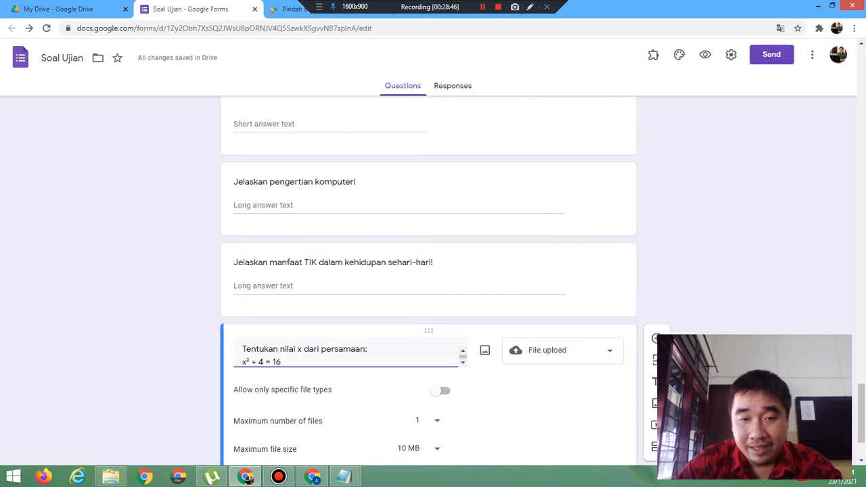
{"action": "scroll", "coordinate": [864, 399], "scroll_direction": "down", "scroll_amount": 3}
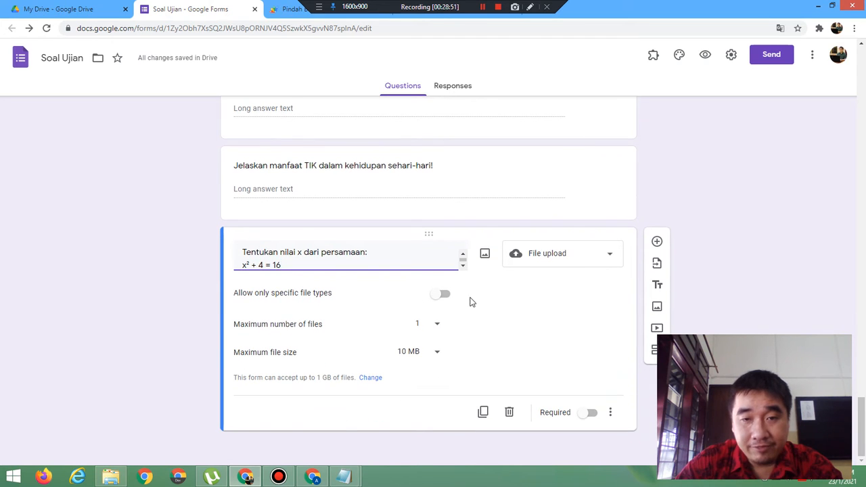
- Restrict the upload question to specific file types and try Document, Spreadsheet, PDF and Video, clearing each again
{"action": "left_click", "coordinate": [447, 296]}
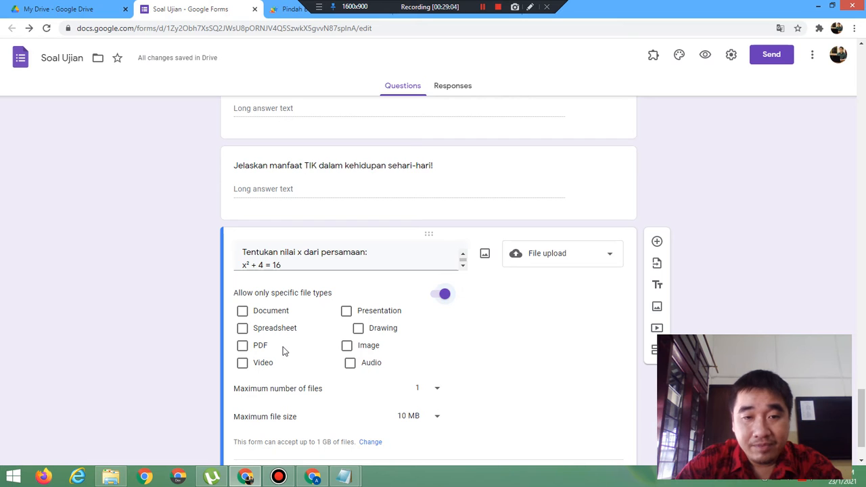
{"action": "left_click", "coordinate": [243, 311]}
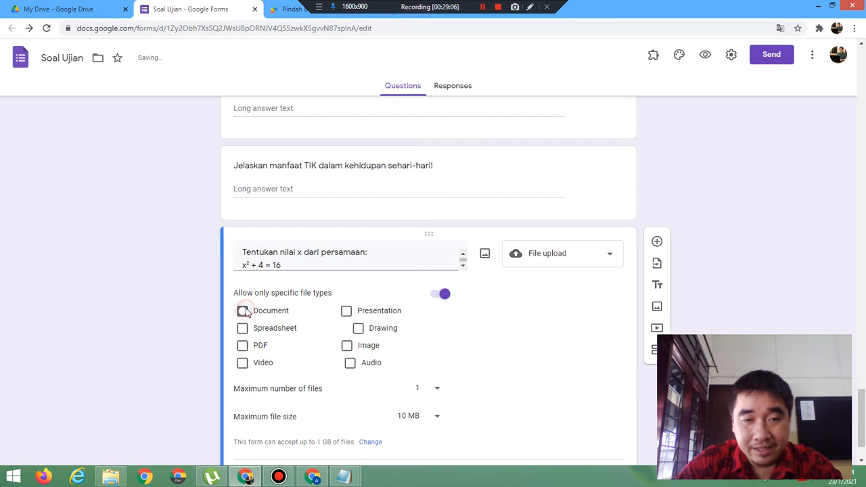
{"action": "left_click", "coordinate": [244, 312]}
{"action": "left_click", "coordinate": [243, 312]}
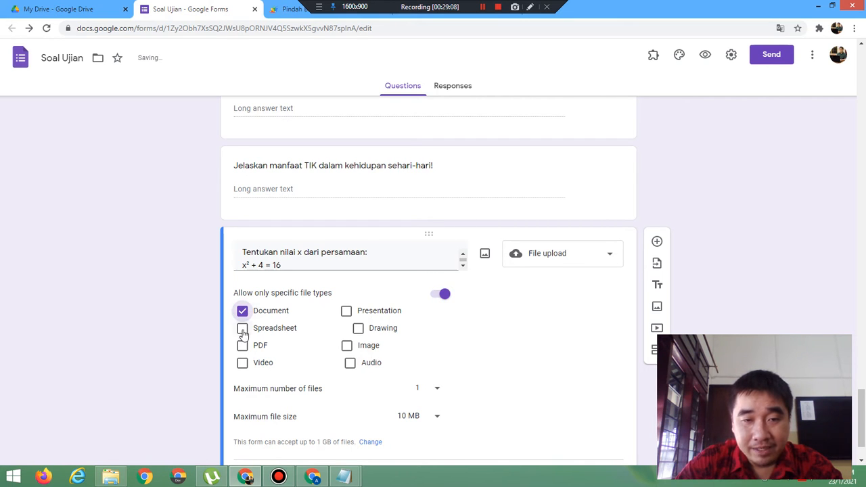
{"action": "left_click", "coordinate": [243, 317]}
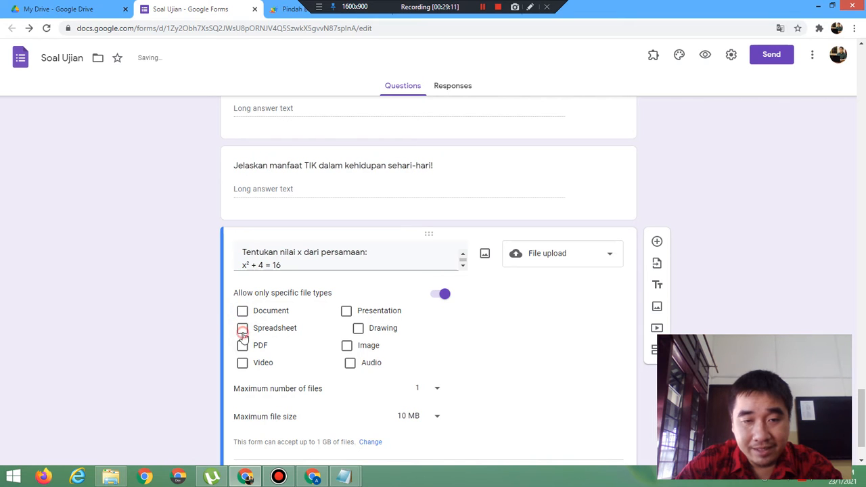
{"action": "left_click", "coordinate": [242, 346]}
{"action": "left_click", "coordinate": [242, 328]}
{"action": "left_click", "coordinate": [243, 346]}
{"action": "left_click", "coordinate": [242, 329]}
{"action": "left_click", "coordinate": [242, 346]}
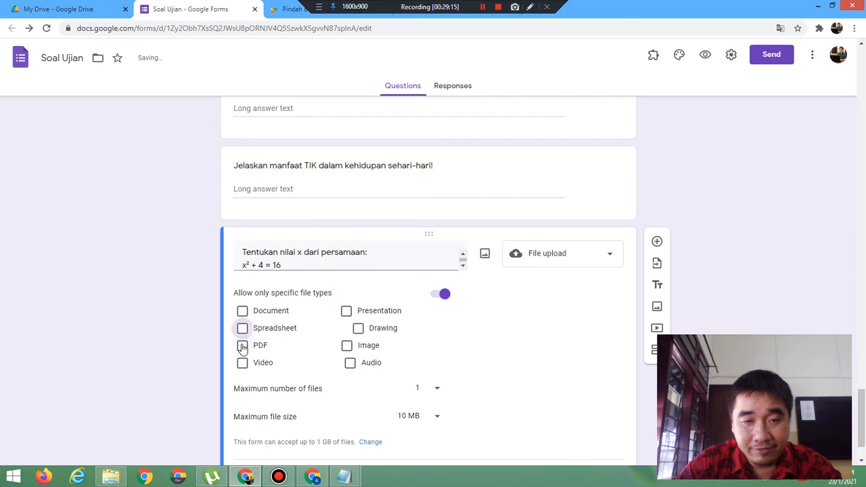
{"action": "left_click", "coordinate": [243, 363]}
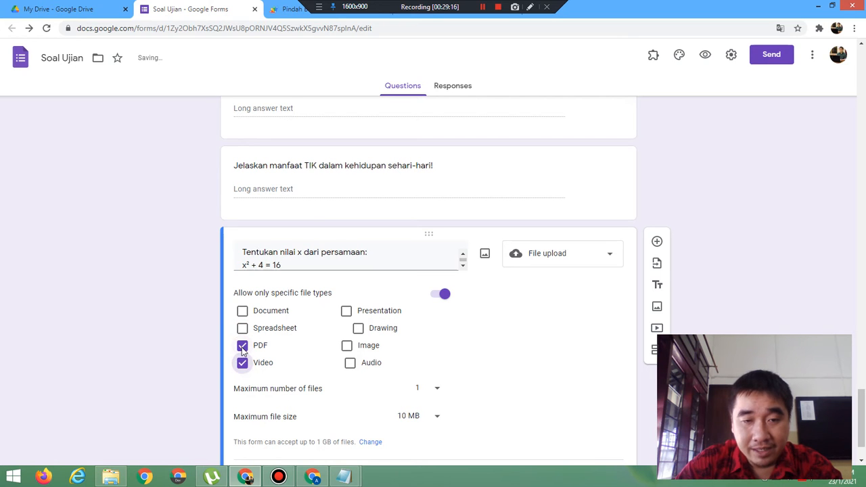
{"action": "left_click", "coordinate": [242, 347]}
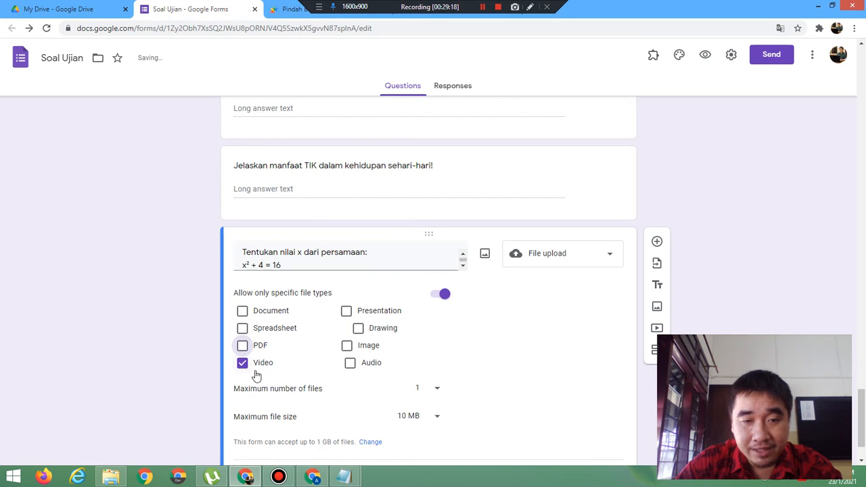
{"action": "left_click", "coordinate": [247, 368]}
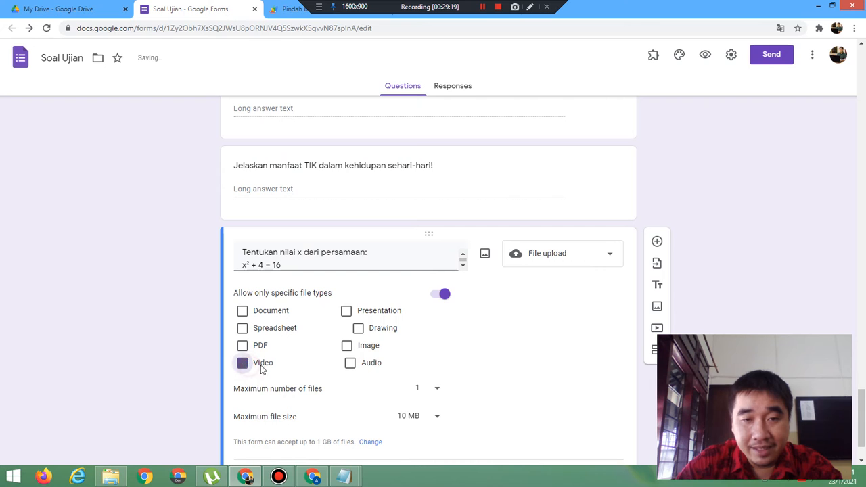
- Try Presentation, Drawing, Image and Audio as allowed upload types, clearing each one again
{"action": "left_click", "coordinate": [355, 313]}
{"action": "left_click", "coordinate": [347, 313]}
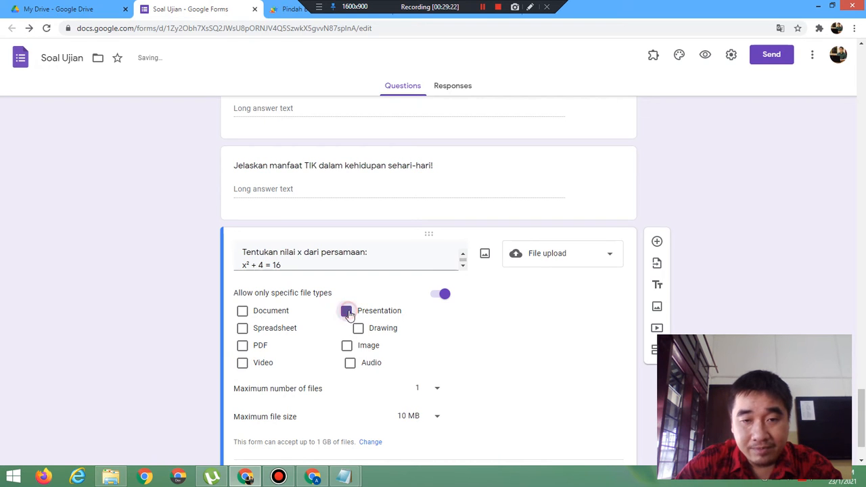
{"action": "left_click", "coordinate": [358, 328]}
{"action": "left_click", "coordinate": [358, 329]}
{"action": "left_click", "coordinate": [347, 346]}
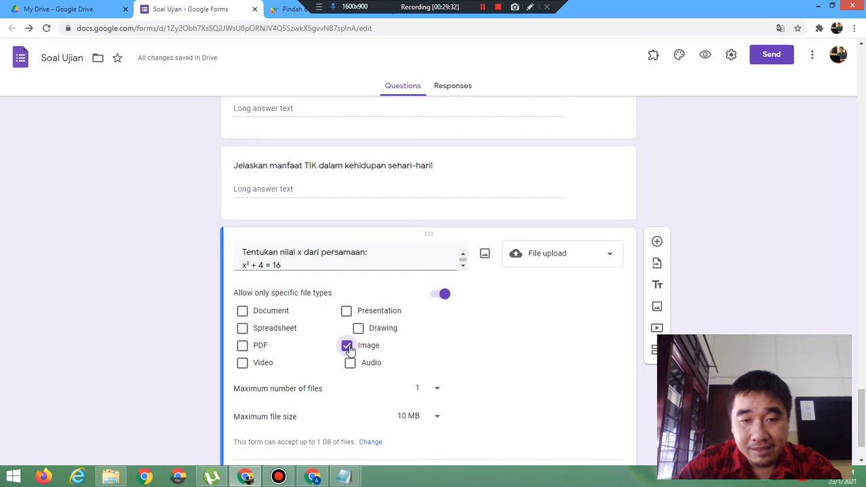
{"action": "left_click", "coordinate": [347, 346]}
{"action": "left_click", "coordinate": [351, 364]}
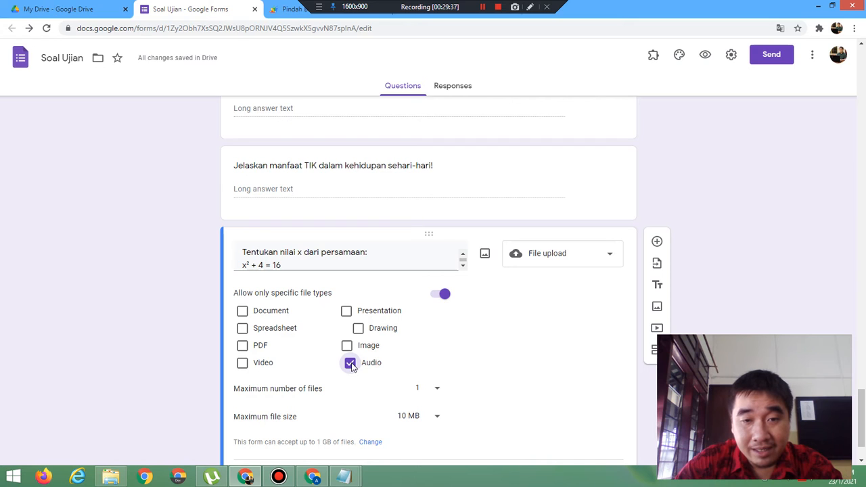
{"action": "left_click", "coordinate": [351, 364]}
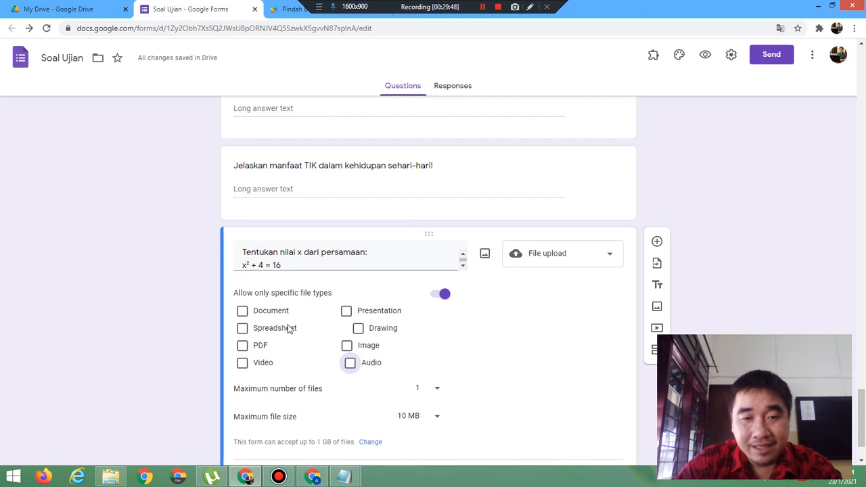
- Try allowing Spreadsheet, PDF and Image uploads together, clear all three, and turn off the file-type restriction
{"action": "left_click", "coordinate": [242, 329]}
{"action": "left_click", "coordinate": [243, 346]}
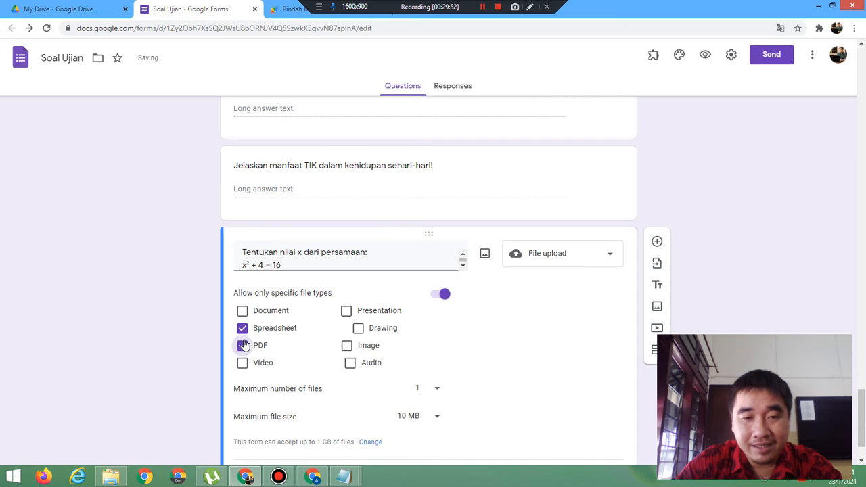
{"action": "left_click", "coordinate": [348, 348]}
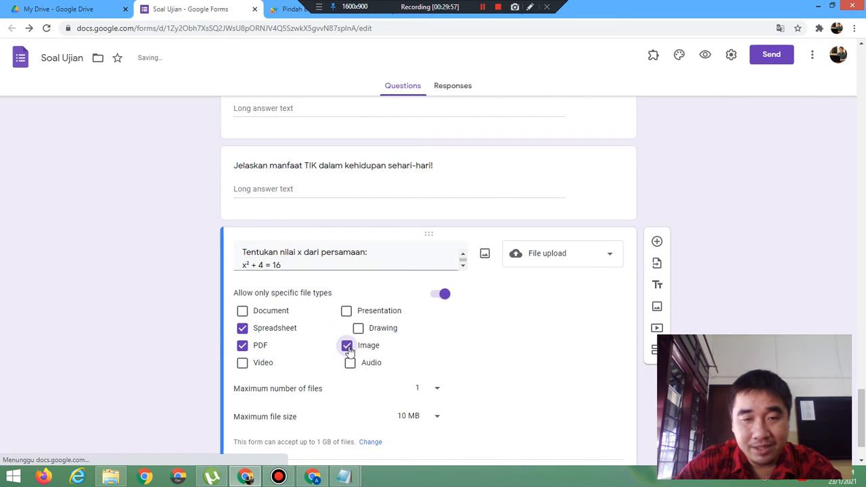
{"action": "left_click", "coordinate": [349, 348]}
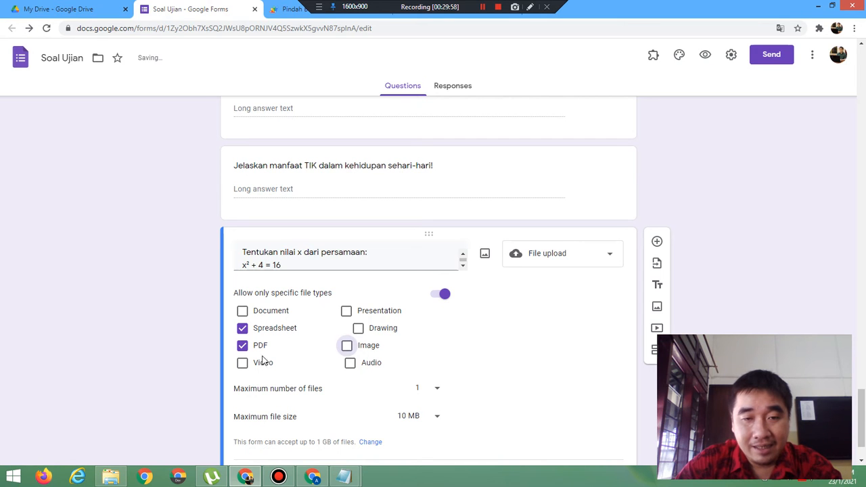
{"action": "left_click", "coordinate": [245, 347]}
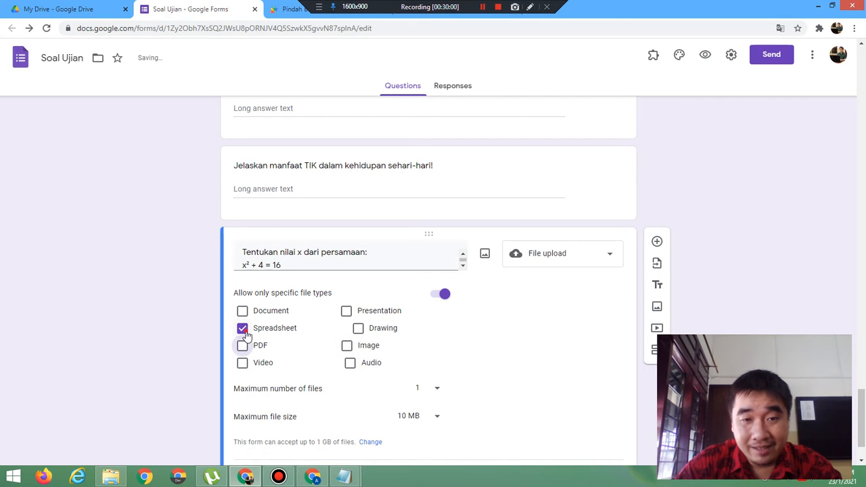
{"action": "left_click", "coordinate": [245, 330]}
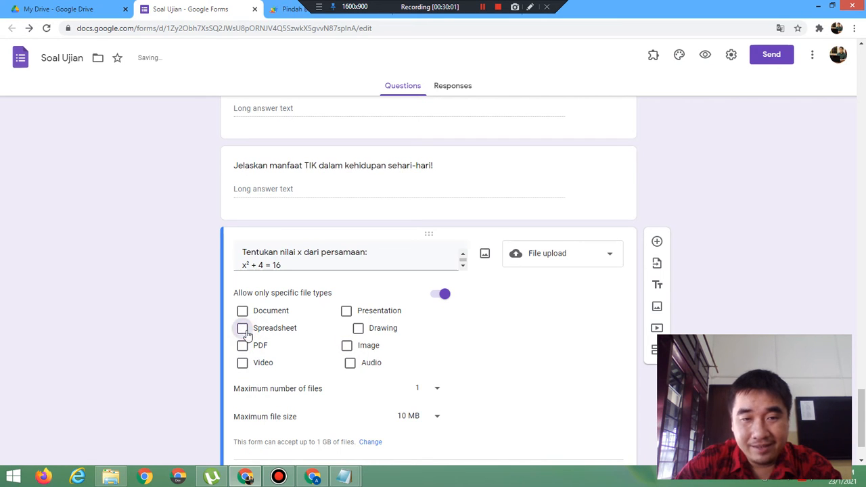
{"action": "left_click", "coordinate": [440, 295]}
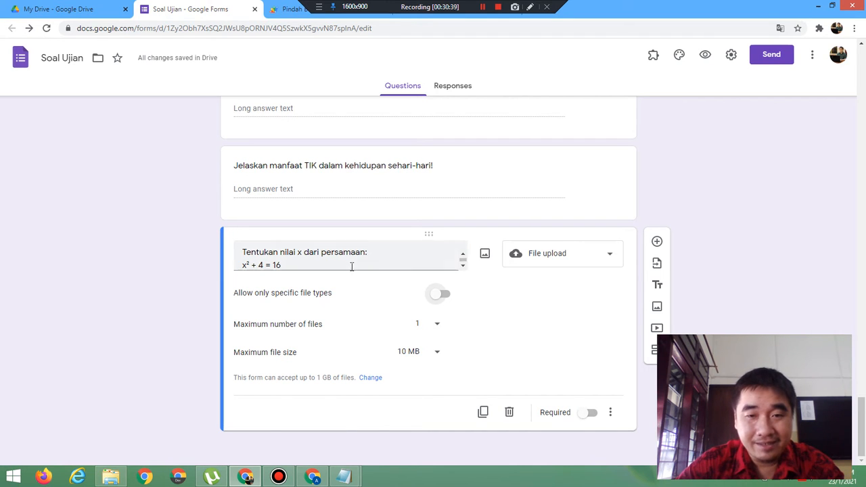
- Review the upload question's maximum file size options, check the storage in Google Drive, and keep 10 MB as the limit
{"action": "left_click", "coordinate": [437, 353]}
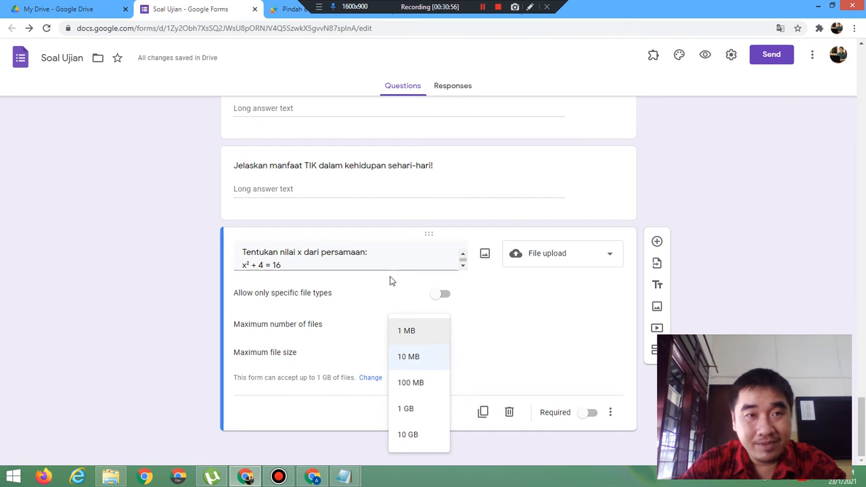
{"action": "left_click", "coordinate": [79, 11]}
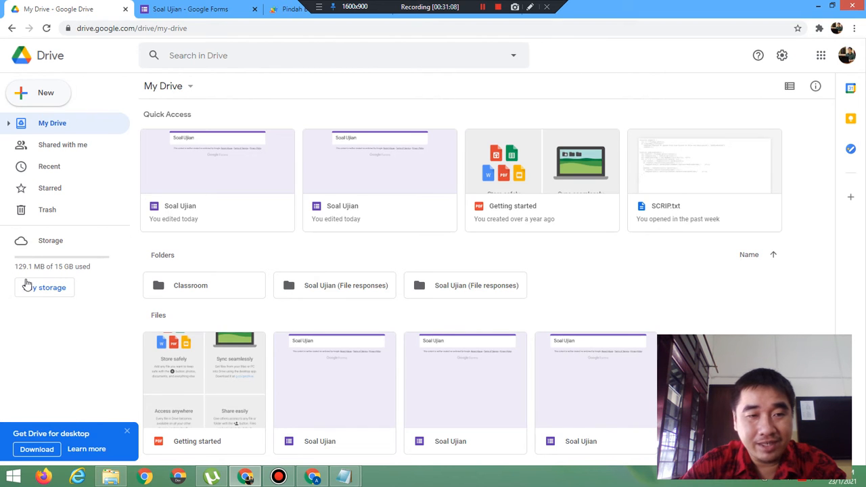
{"action": "left_click", "coordinate": [184, 8]}
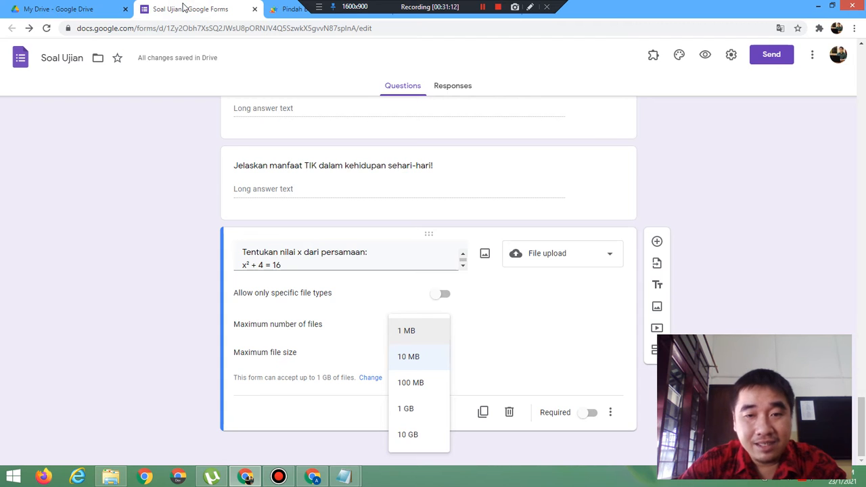
{"action": "left_click", "coordinate": [424, 360]}
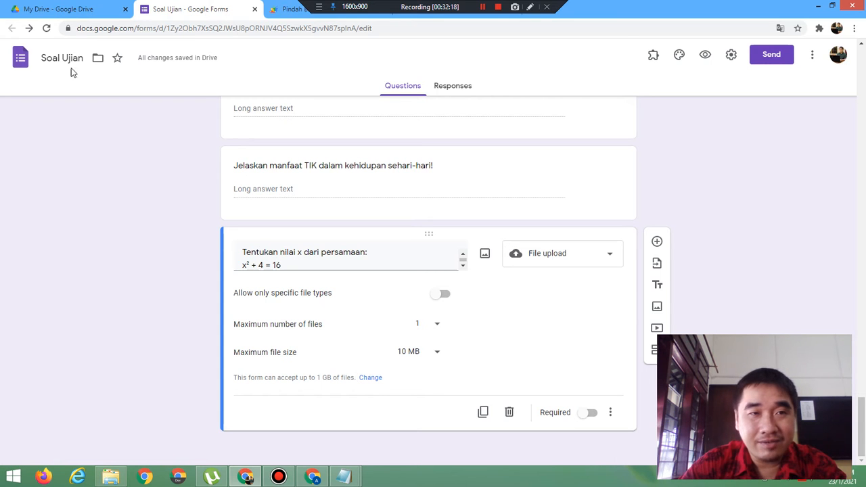
- Browse the Google One storage plans from Google Drive, view the payment options for the 100 GB monthly plan, and cancel the purchase
{"action": "left_click", "coordinate": [54, 12]}
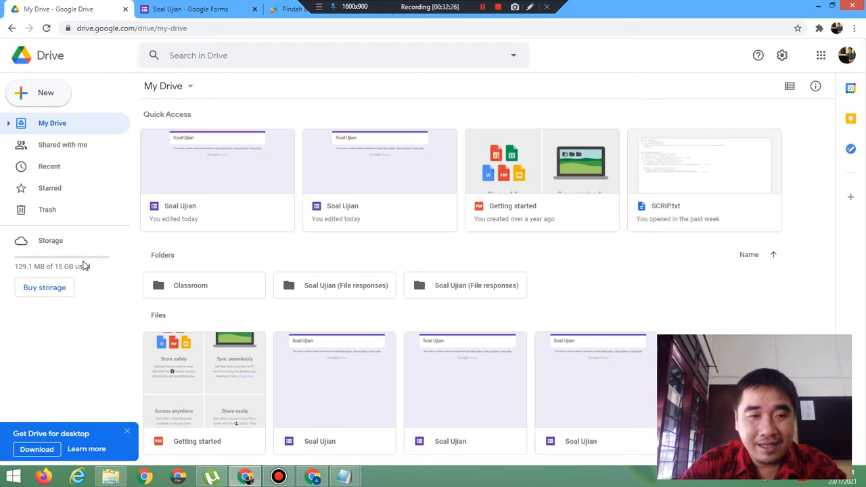
{"action": "left_click", "coordinate": [52, 289]}
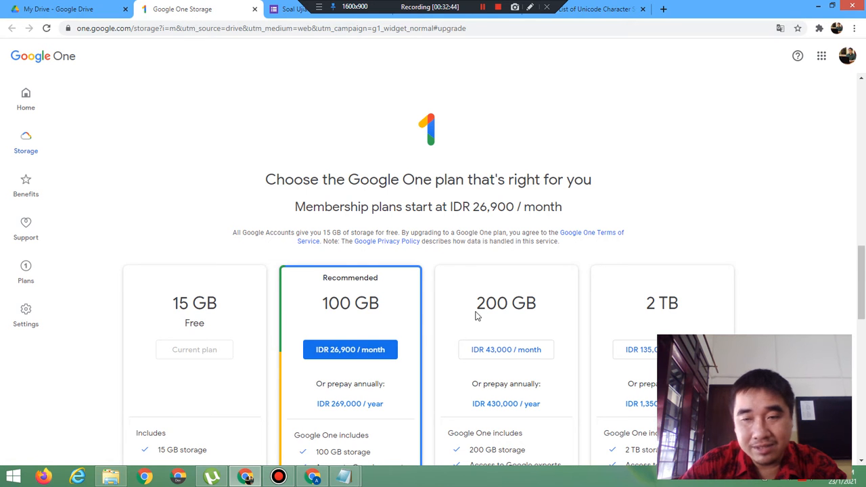
{"action": "left_click_drag", "start_coordinate": [864, 269], "coordinate": [864, 298]}
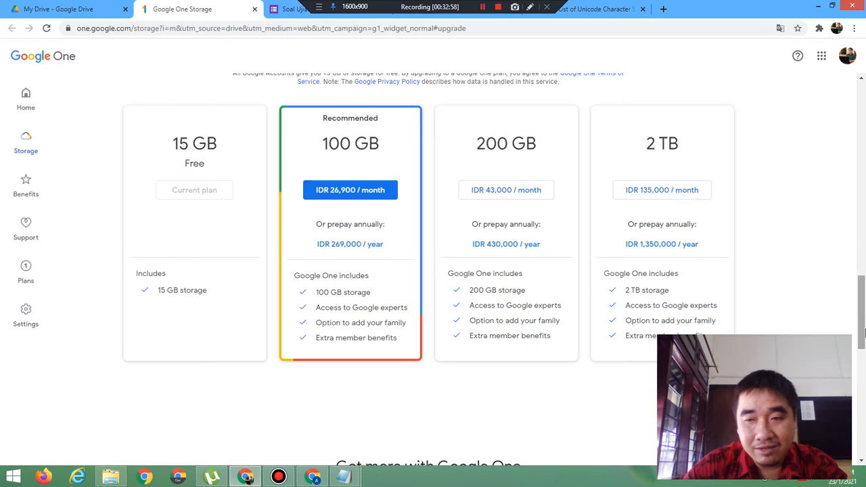
{"action": "left_click_drag", "start_coordinate": [864, 328], "coordinate": [862, 423]}
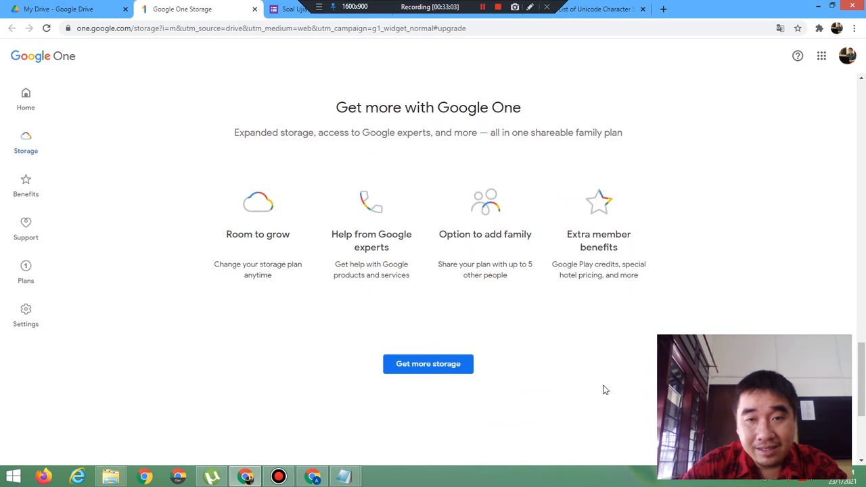
{"action": "left_click", "coordinate": [435, 371]}
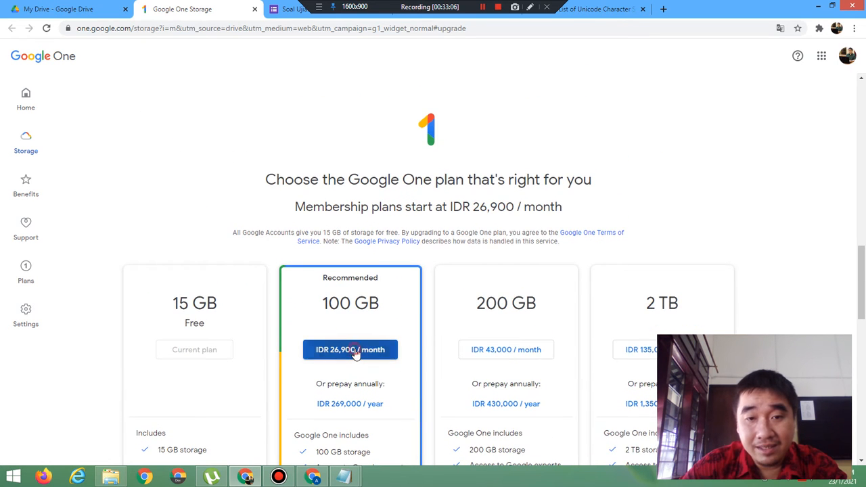
{"action": "left_click", "coordinate": [354, 350]}
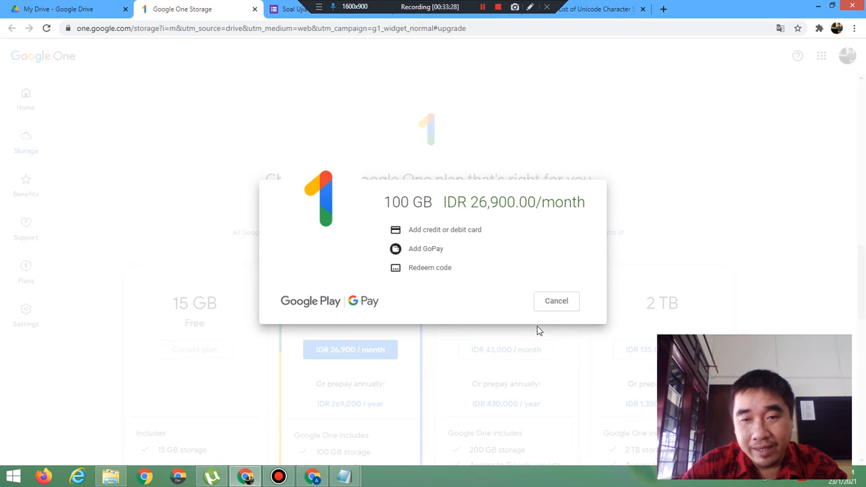
{"action": "left_click", "coordinate": [547, 303]}
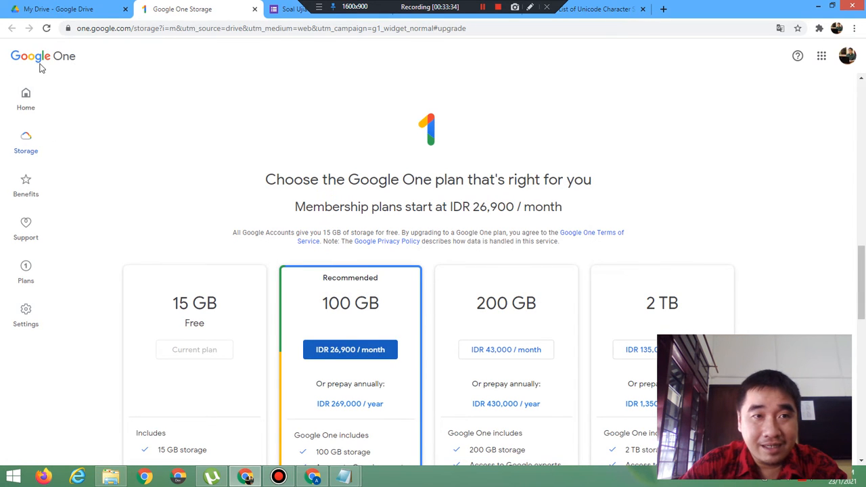
- Quit the Adobe Creative Cloud notice on the desktop and open Google Drive in another Chrome profile to check its storage
{"action": "left_click", "coordinate": [85, 10]}
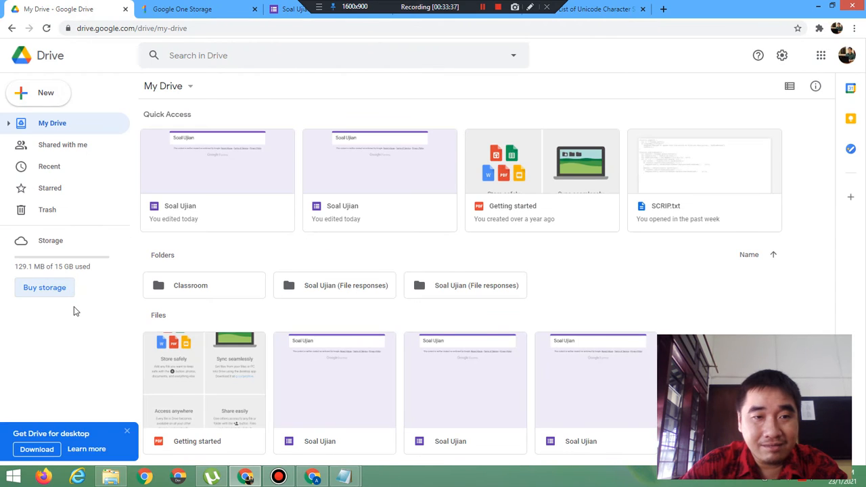
{"action": "left_click", "coordinate": [818, 6]}
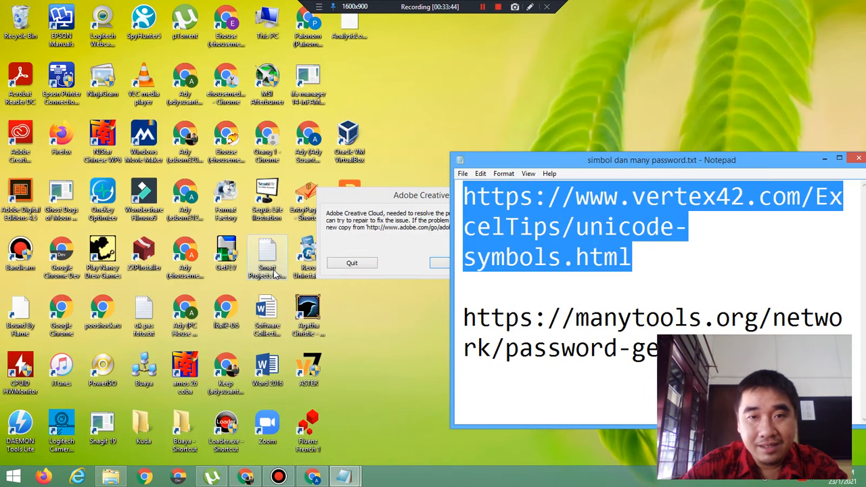
{"action": "left_click", "coordinate": [354, 264]}
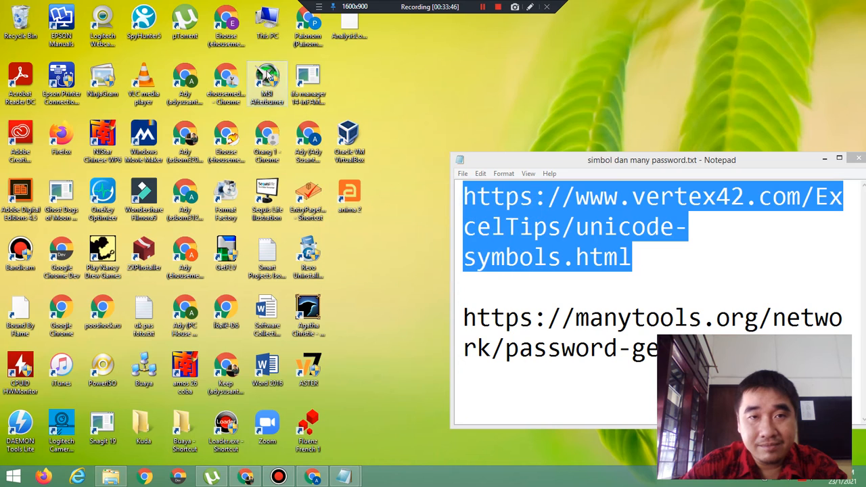
{"action": "double_click", "coordinate": [226, 27]}
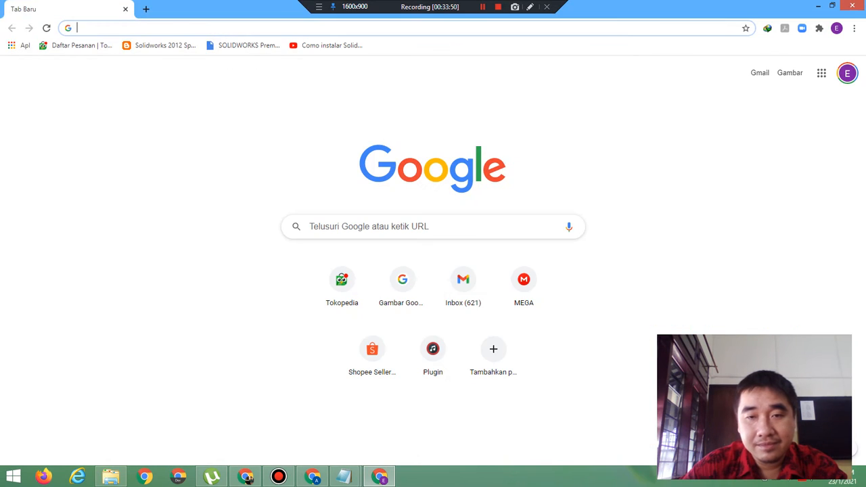
{"action": "left_click", "coordinate": [823, 76]}
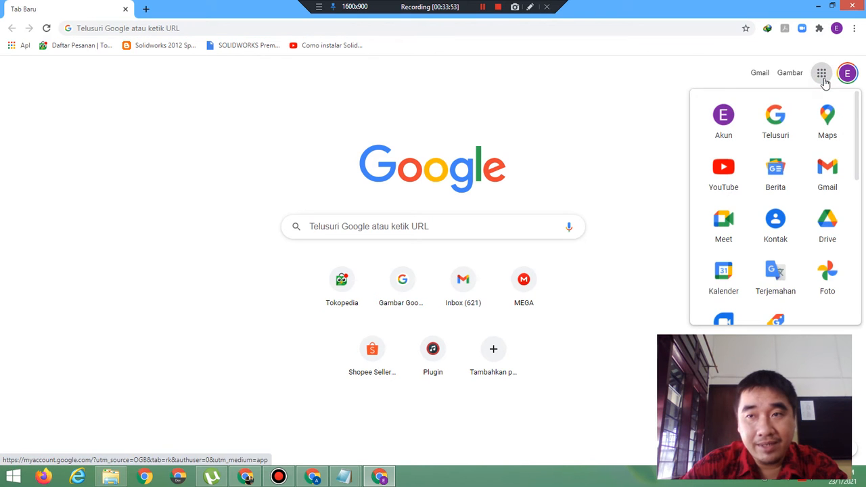
{"action": "left_click", "coordinate": [830, 233]}
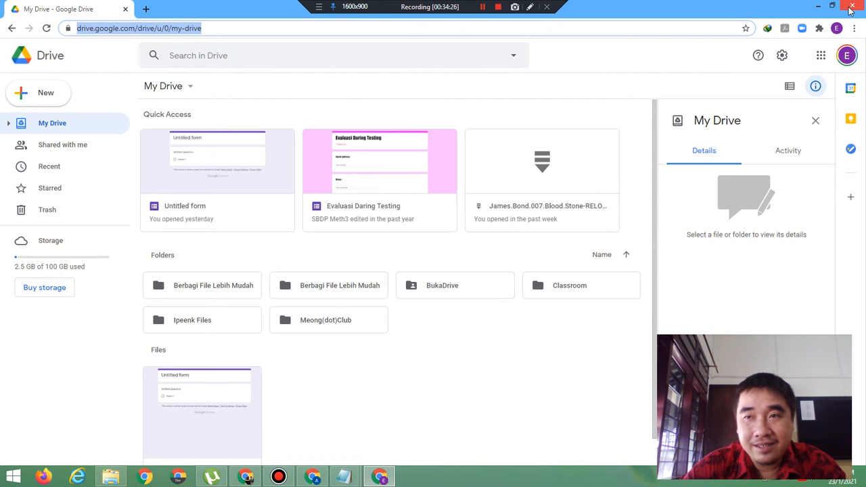
- Minimize the other profile's Drive and the Notepad window, and return to the Soal Ujian form in the first Chrome window
{"action": "left_click", "coordinate": [819, 12]}
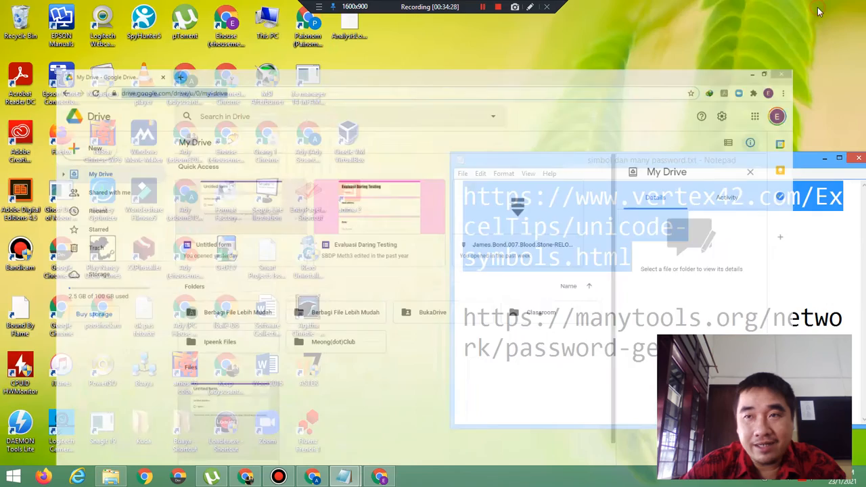
{"action": "left_click", "coordinate": [826, 159]}
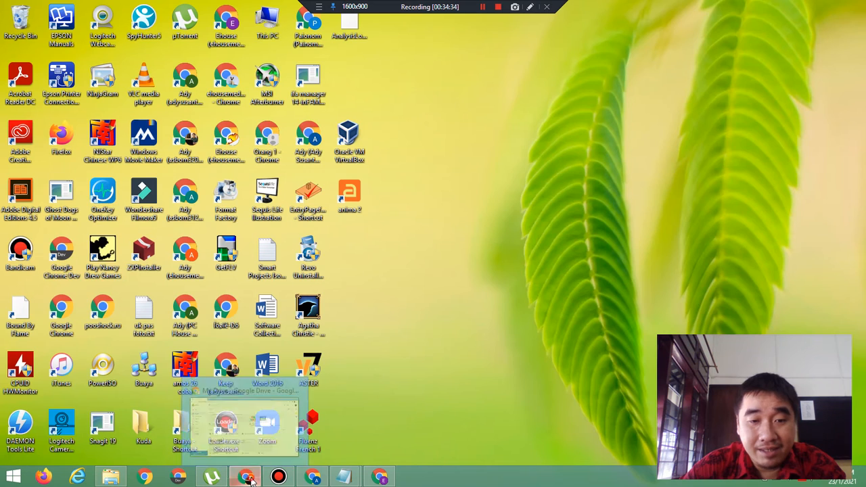
{"action": "left_click", "coordinate": [248, 478]}
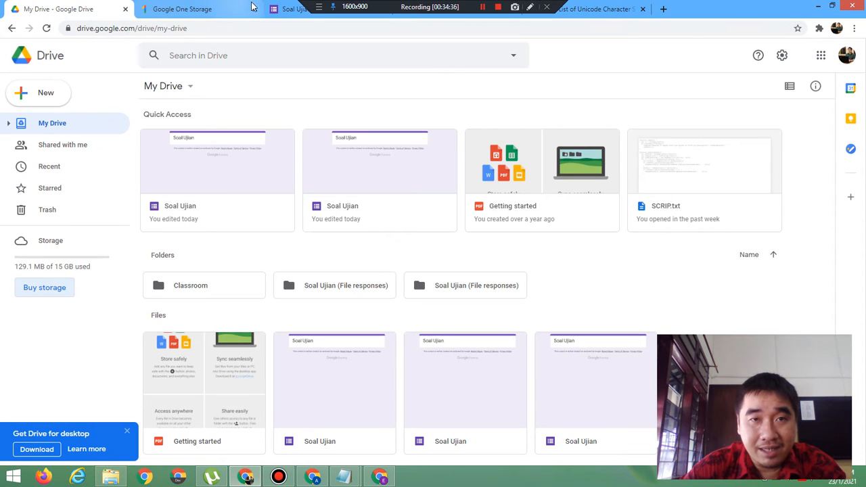
{"action": "left_click", "coordinate": [285, 9]}
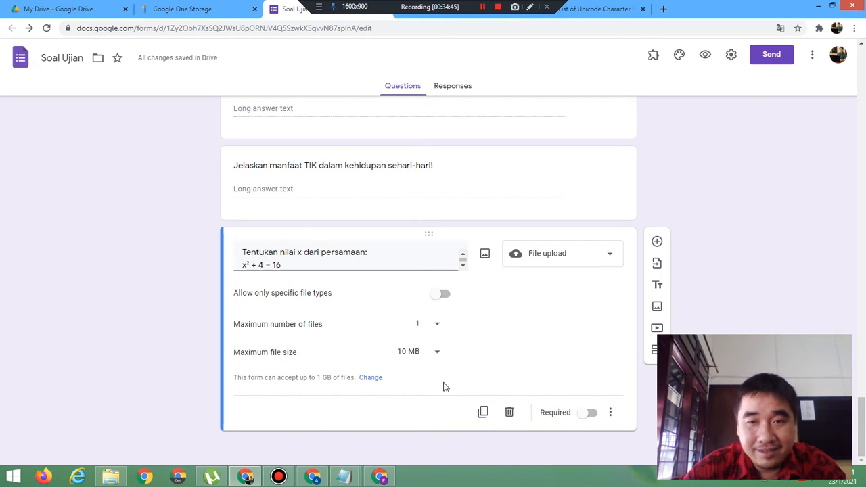
- Duplicate the equation file-upload question and look over the multi-line text of the original
{"action": "left_click", "coordinate": [483, 414]}
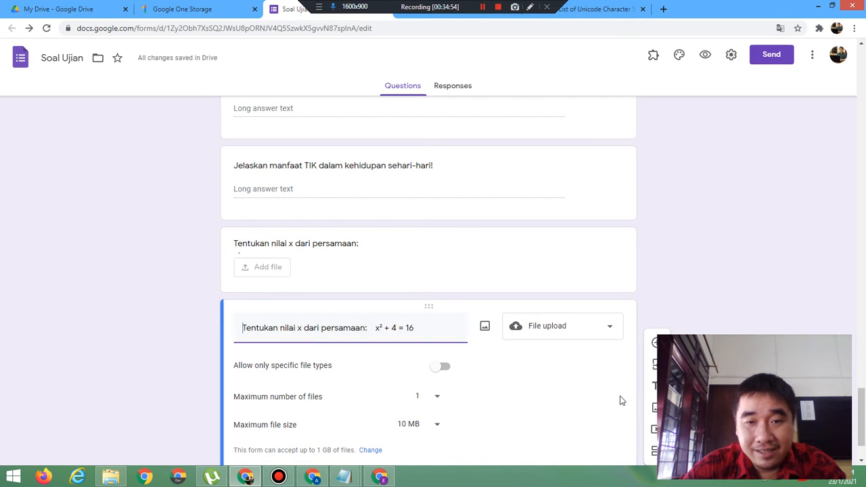
{"action": "left_click", "coordinate": [862, 461]}
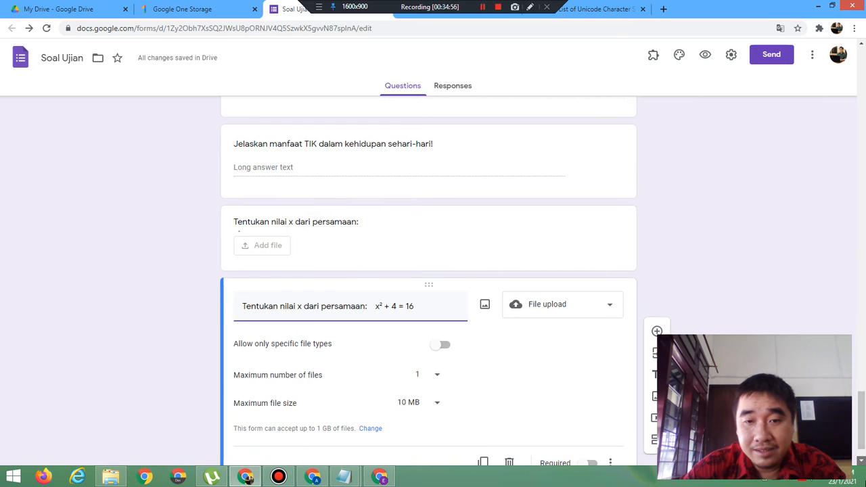
{"action": "left_click_drag", "start_coordinate": [862, 425], "coordinate": [863, 427]}
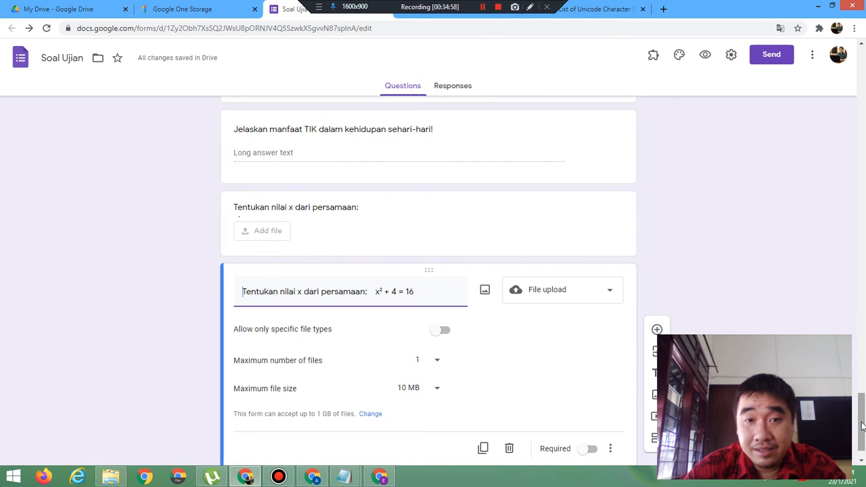
{"action": "left_click", "coordinate": [395, 215]}
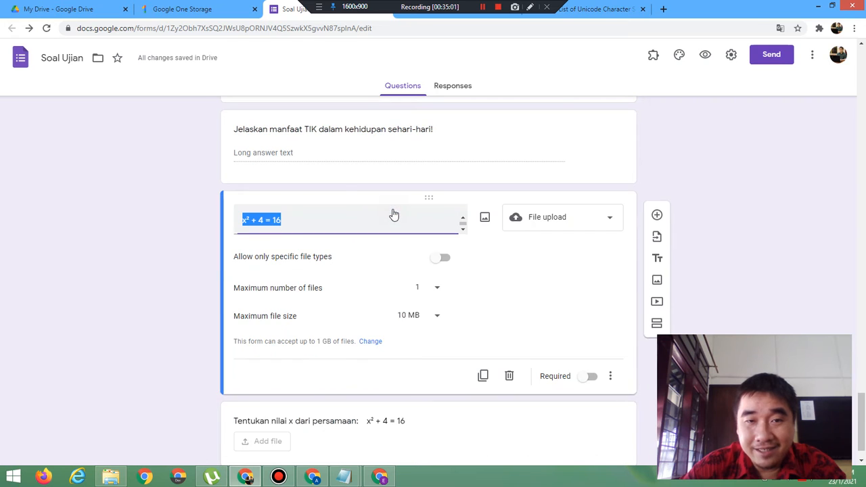
{"action": "left_click", "coordinate": [463, 220]}
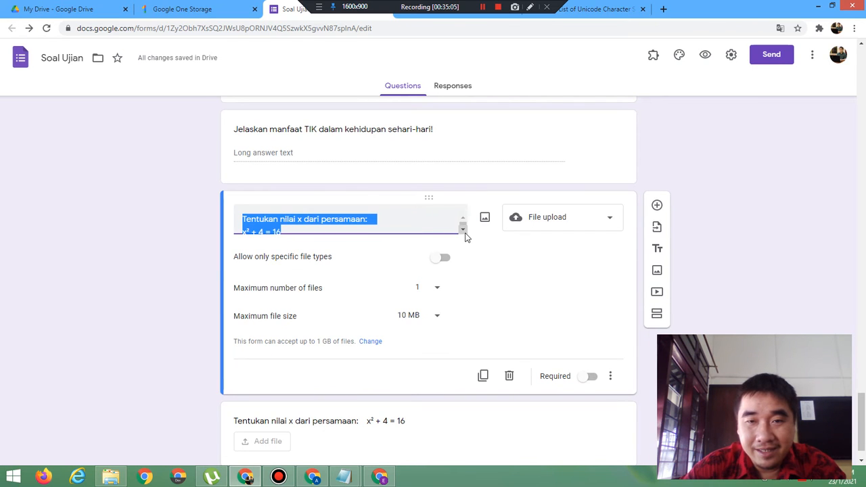
{"action": "left_click", "coordinate": [464, 232]}
- Reword the duplicated question as "Tentukan nilai dari:", removing the equation and the rest of the old text
{"action": "left_click", "coordinate": [521, 437]}
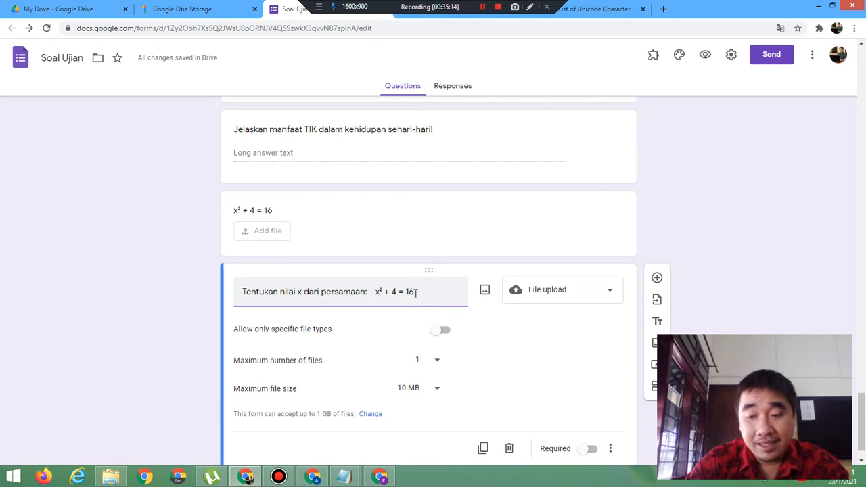
{"action": "key", "text": "BackSpace"}
{"action": "key", "text": "BackSpace"}
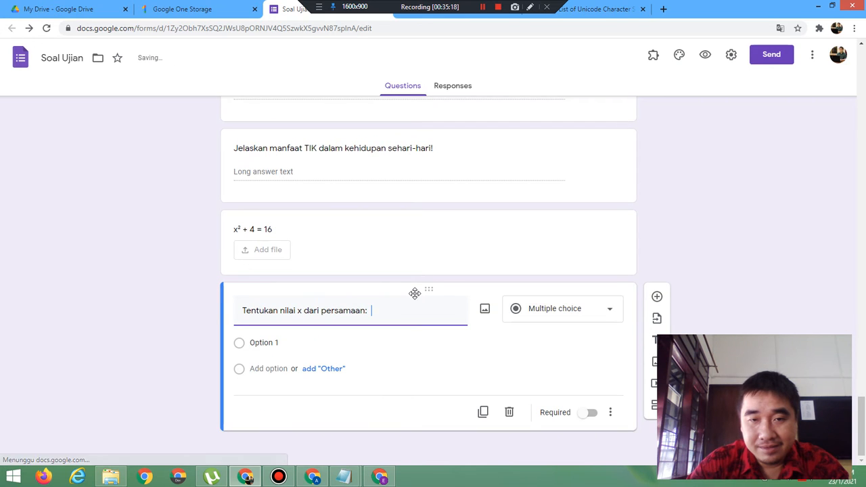
{"action": "key", "text": "BackSpace"}
{"action": "key", "text": "BackSpace"}
{"action": "key", "text": "BackSpace"}
{"action": "key", "text": "BackSpace"}
{"action": "key", "text": "BackSpace"}
{"action": "key", "text": "BackSpace"}
{"action": "key", "text": "BackSpace"}
{"action": "key", "text": "BackSpace"}
{"action": "key", "text": "BackSpace"}
{"action": "key", "text": "BackSpace"}
{"action": "key", "text": "BackSpace"}
{"action": "key", "text": "BackSpace"}
{"action": "key", "text": "BackSpace"}
{"action": "key", "text": "BackSpace"}
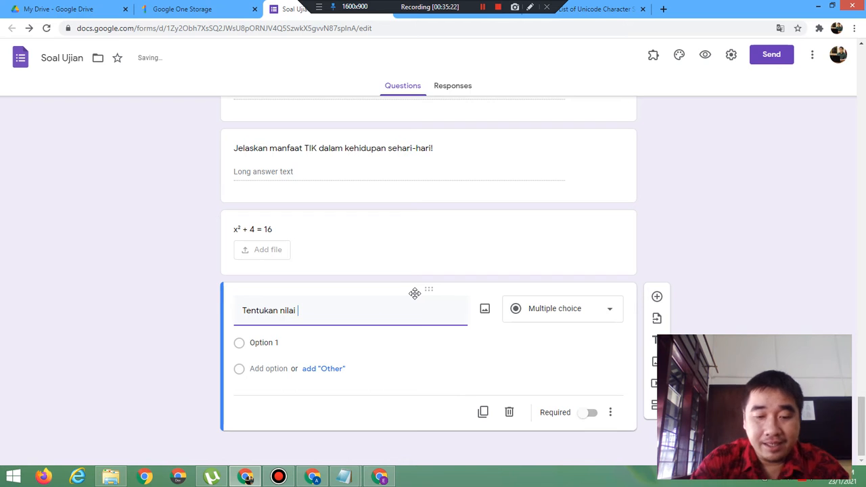
{"action": "type", "text": "da"}
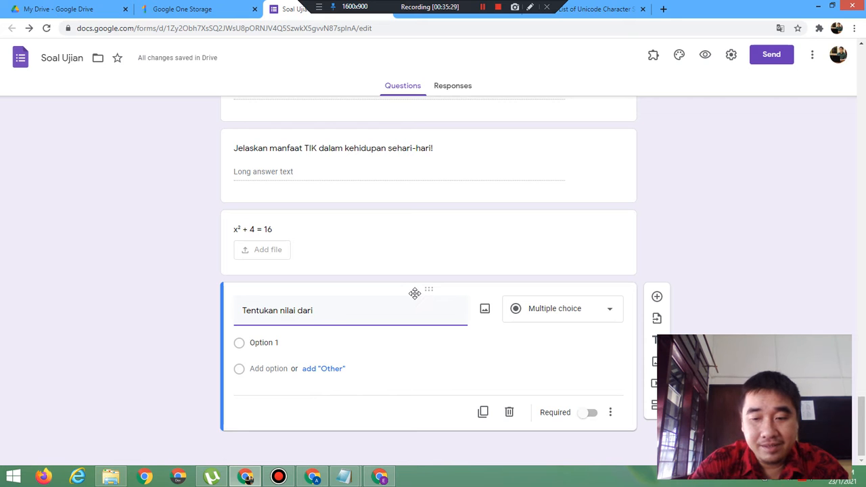
{"action": "type", "text": "ri:"}
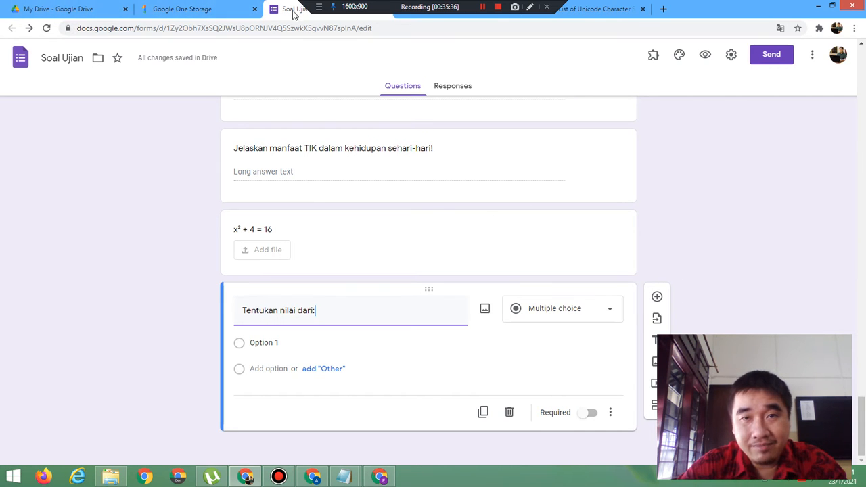
- Look through the Superscripts and Subscripts section of the Unicode character list and return to the form
{"action": "left_click", "coordinate": [585, 19]}
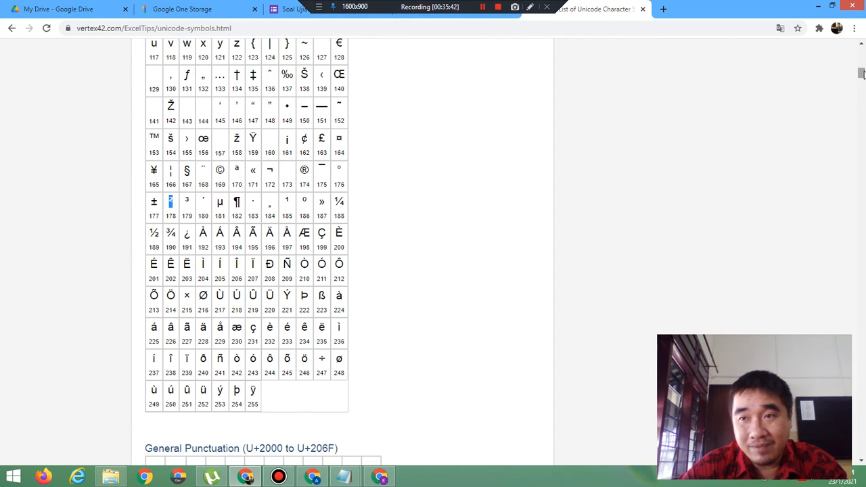
{"action": "mouse_move", "coordinate": [862, 73]}
{"action": "left_mouse_down"}
{"action": "mouse_move", "coordinate": [862, 56]}
{"action": "mouse_move", "coordinate": [862, 90]}
{"action": "left_mouse_up"}
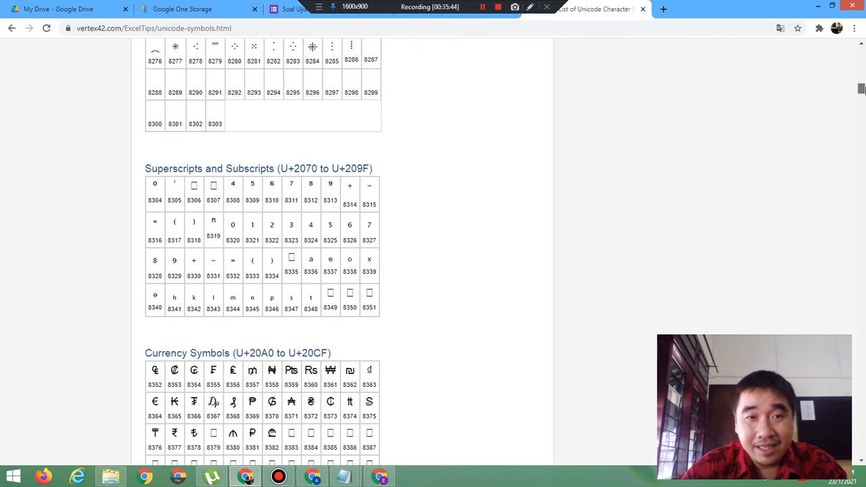
{"action": "left_click", "coordinate": [276, 21]}
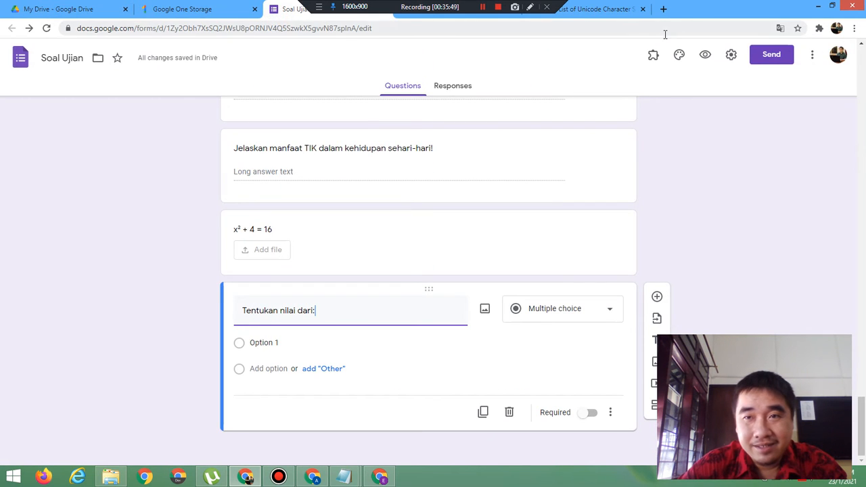
- Check which add-ons are installed in the Soal Ujian form, and switch to the other Chrome profile's Drive
{"action": "left_click", "coordinate": [652, 60]}
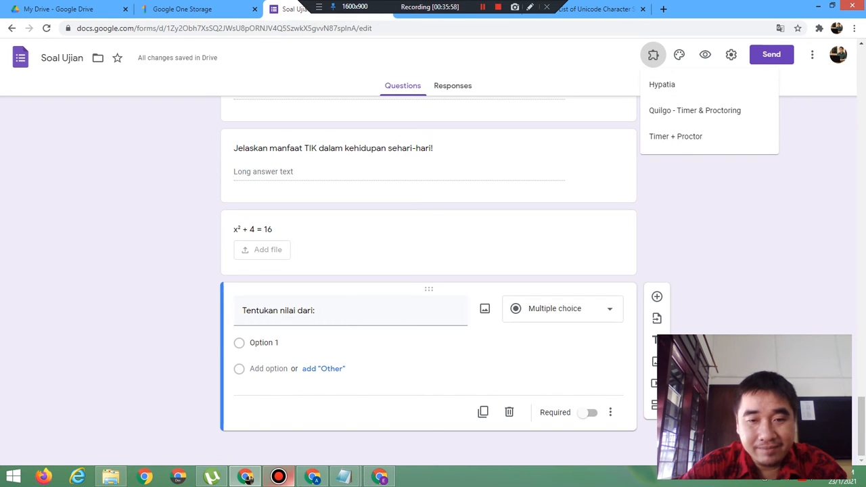
{"action": "left_click", "coordinate": [314, 478]}
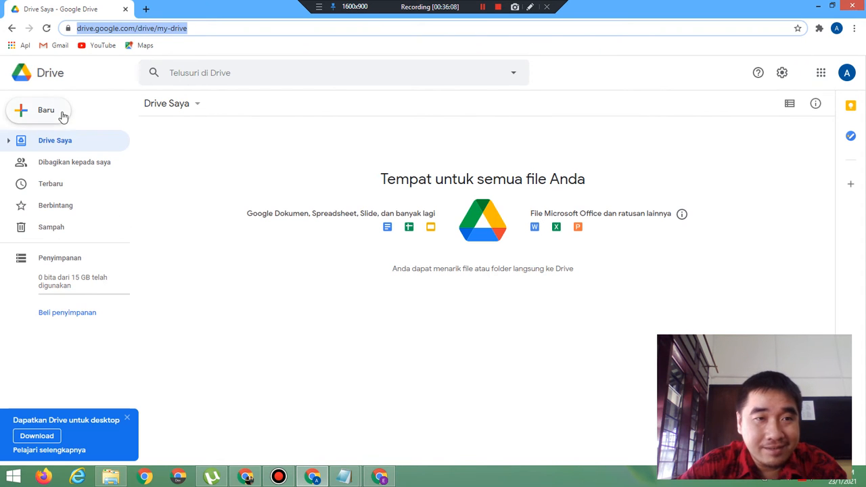
{"action": "left_click", "coordinate": [245, 478]}
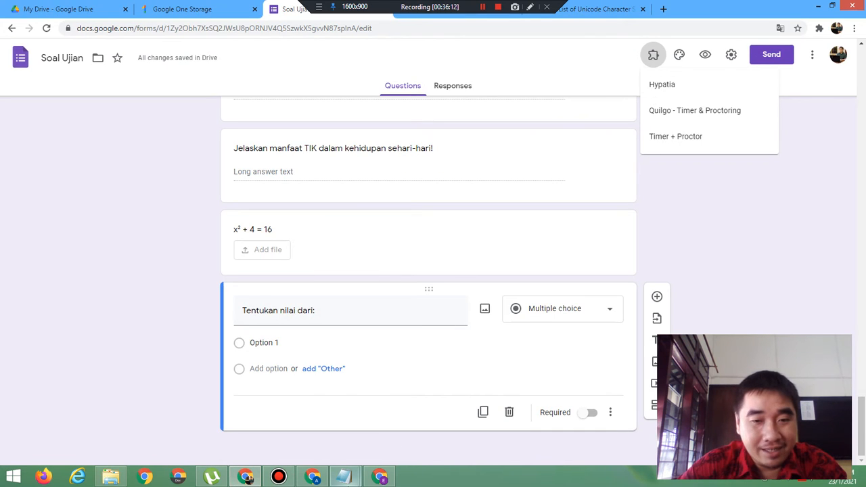
{"action": "mouse_move", "coordinate": [378, 481]}
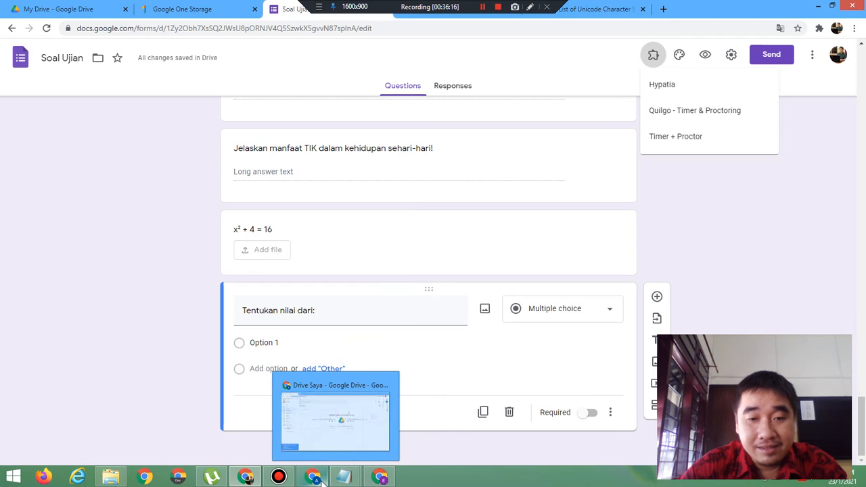
{"action": "left_click", "coordinate": [376, 480]}
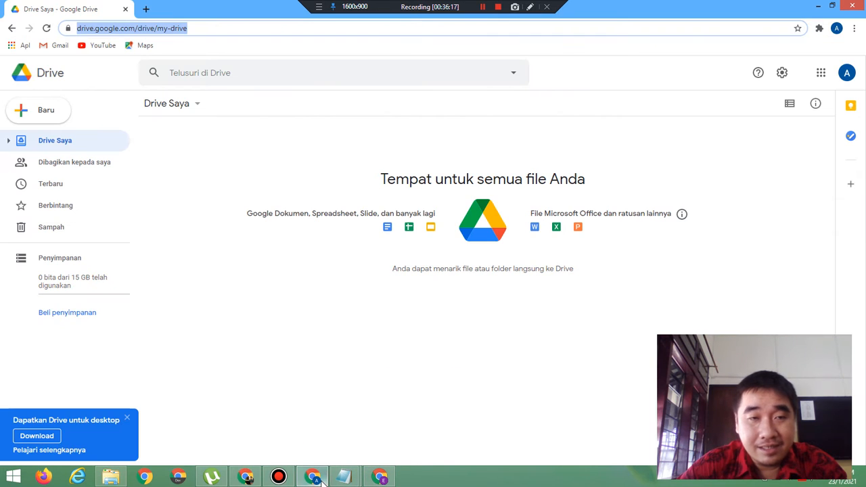
- Create a blank Google Form from the other profile's Drive and dismiss the introductory tour
{"action": "left_click", "coordinate": [43, 112]}
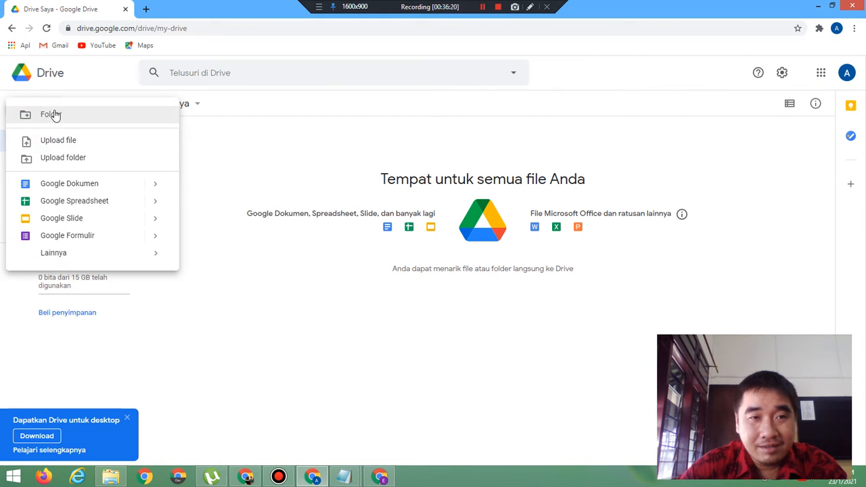
{"action": "left_click", "coordinate": [272, 166]}
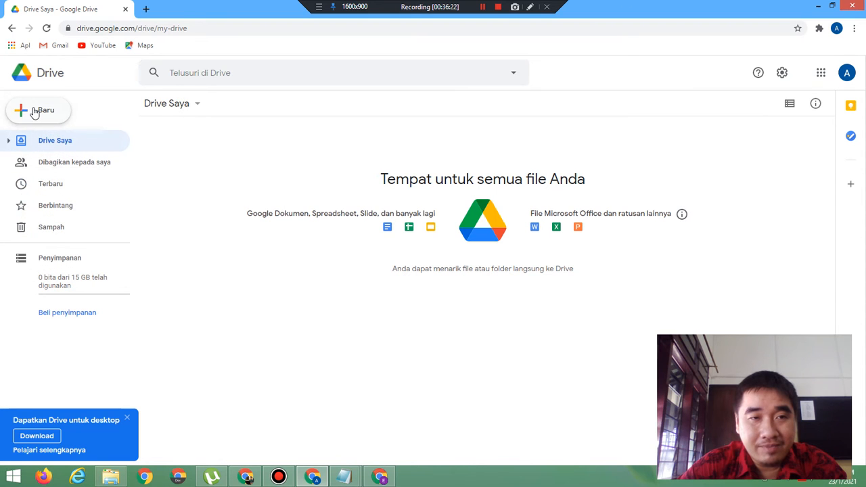
{"action": "left_click", "coordinate": [33, 110]}
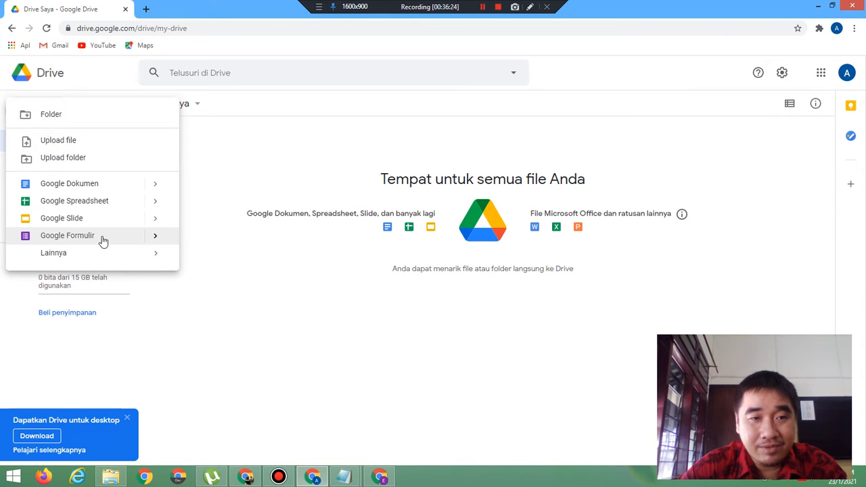
{"action": "mouse_move", "coordinate": [159, 241]}
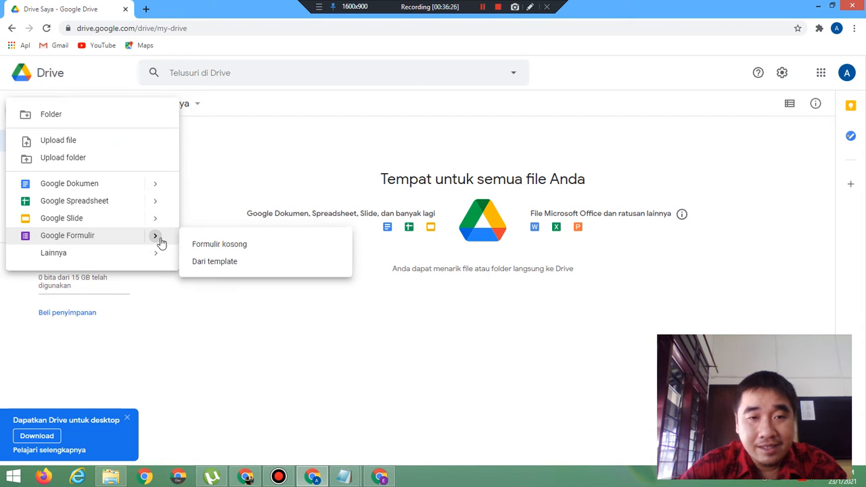
{"action": "left_click", "coordinate": [237, 246]}
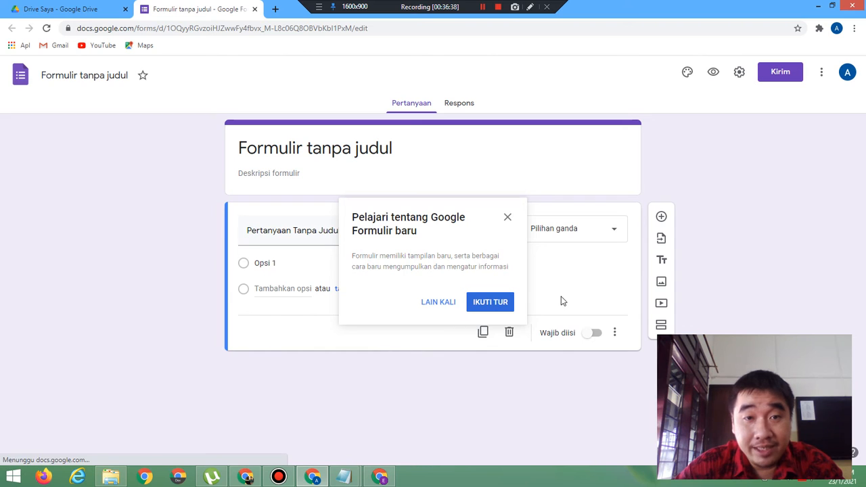
{"action": "left_click", "coordinate": [509, 216]}
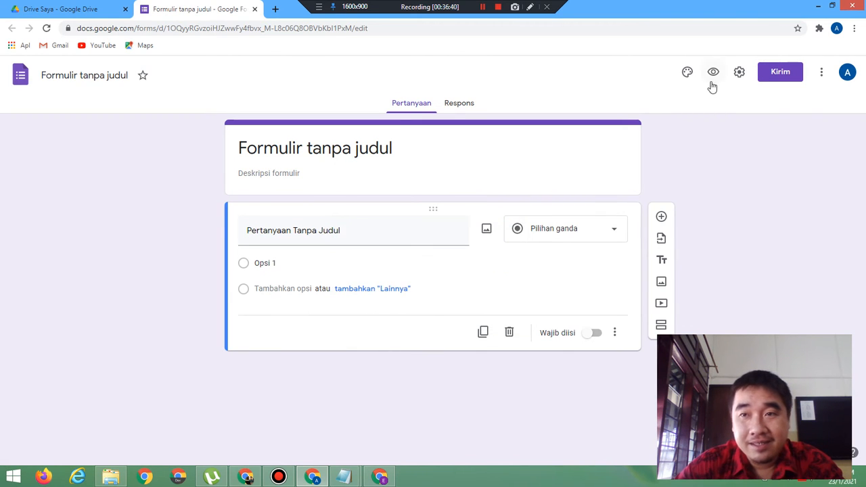
- Open the Google Workspace Marketplace for the blank form and search its add-ons for "math"
{"action": "left_click", "coordinate": [821, 76]}
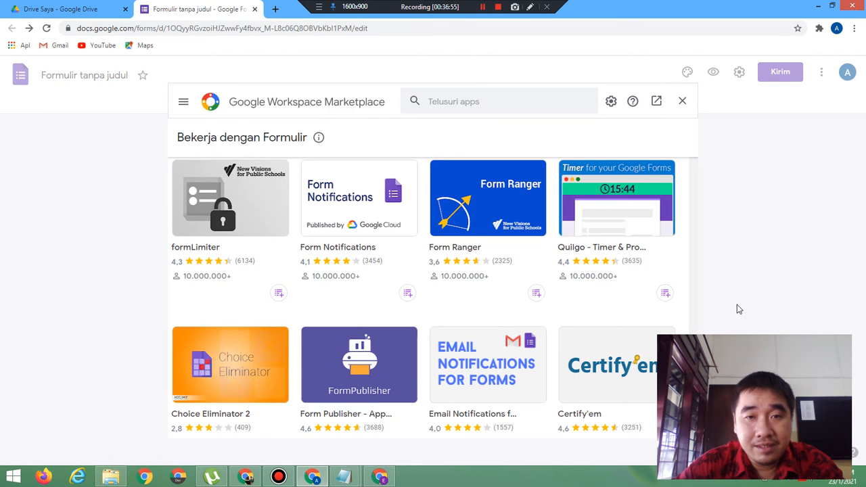
{"action": "left_click", "coordinate": [474, 104]}
{"action": "type", "text": "ma"}
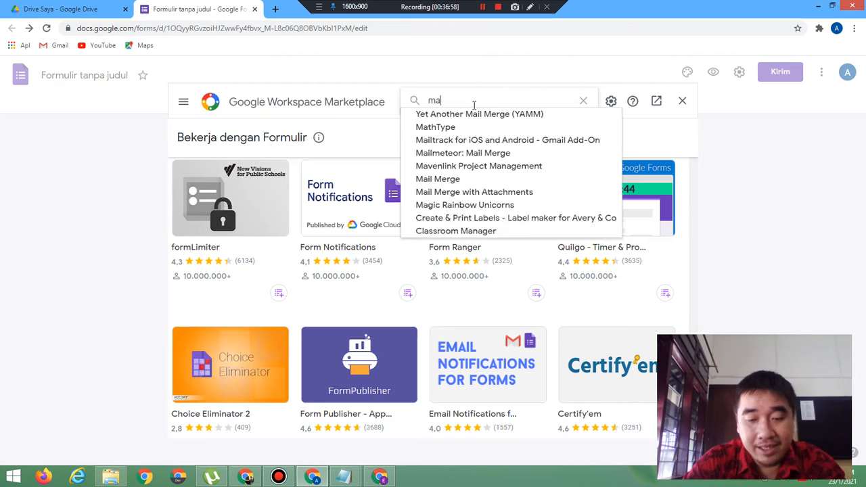
{"action": "type", "text": "th"}
{"action": "key", "text": "Return"}
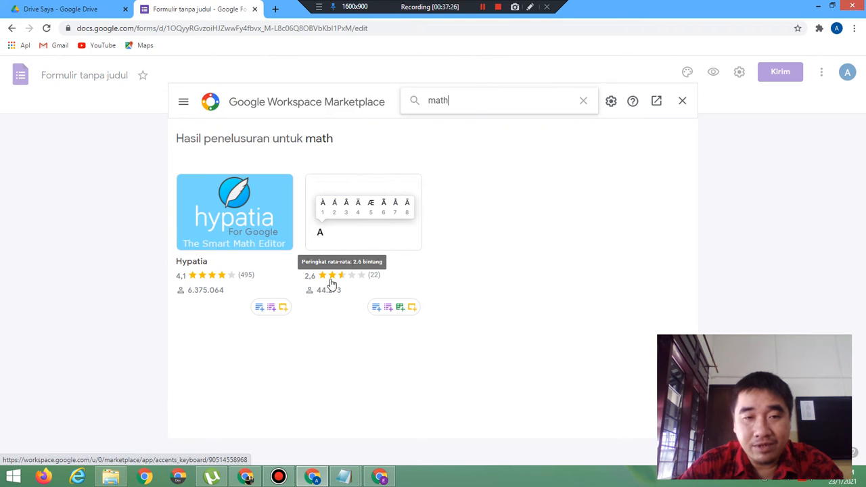
- Install the Hypatia add-on, choosing the profile's Google account and granting the requested permissions
{"action": "left_click", "coordinate": [229, 231]}
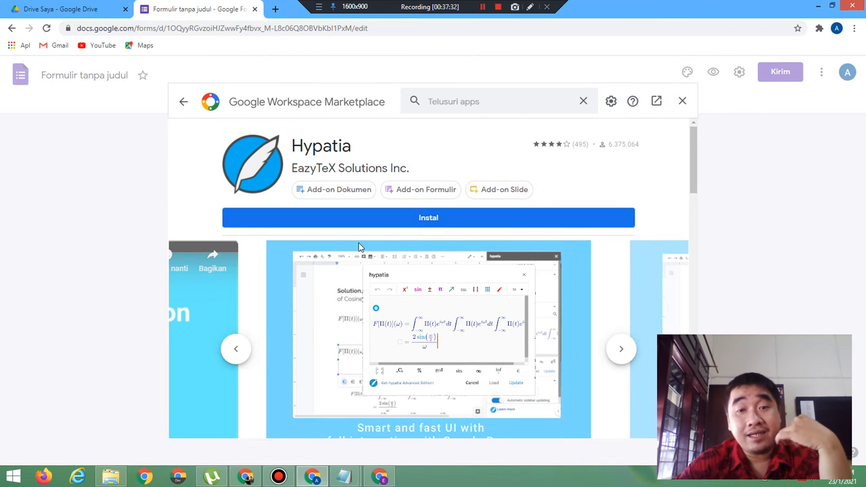
{"action": "left_click", "coordinate": [422, 218]}
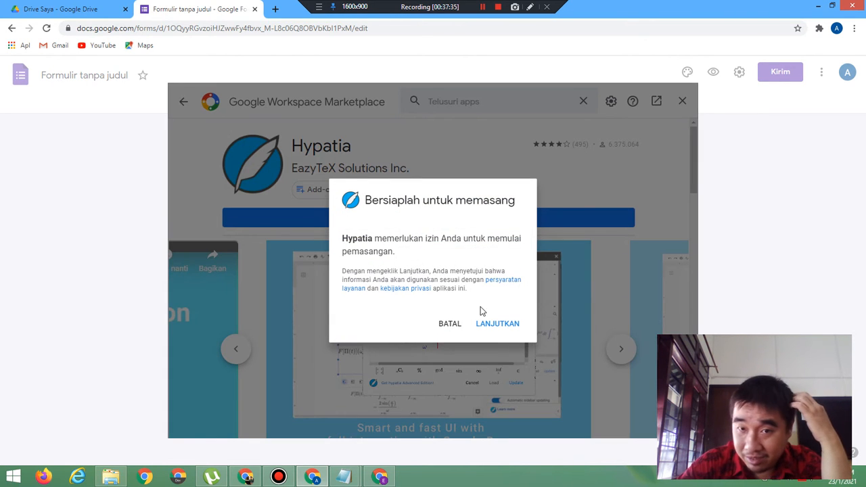
{"action": "left_click", "coordinate": [494, 329]}
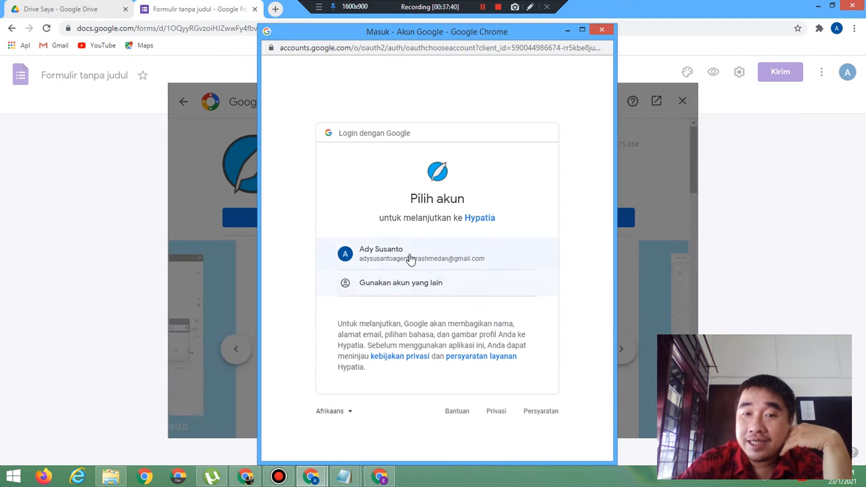
{"action": "left_click", "coordinate": [409, 256]}
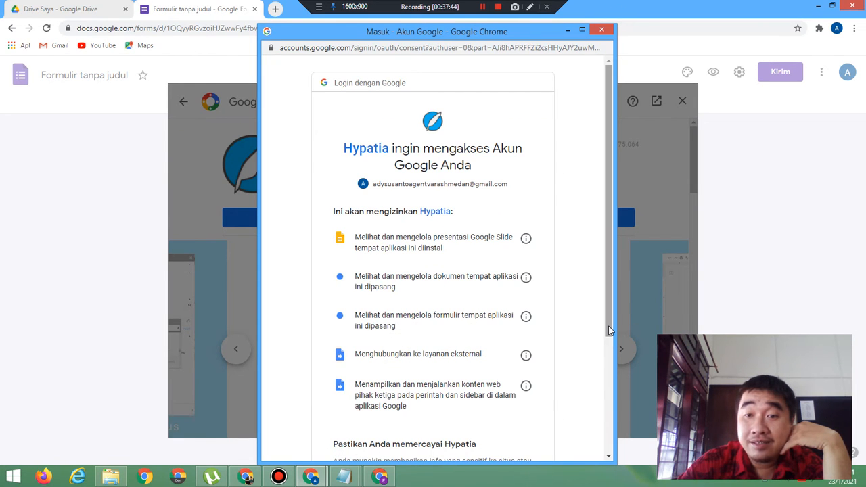
{"action": "left_click_drag", "start_coordinate": [608, 326], "coordinate": [629, 447]}
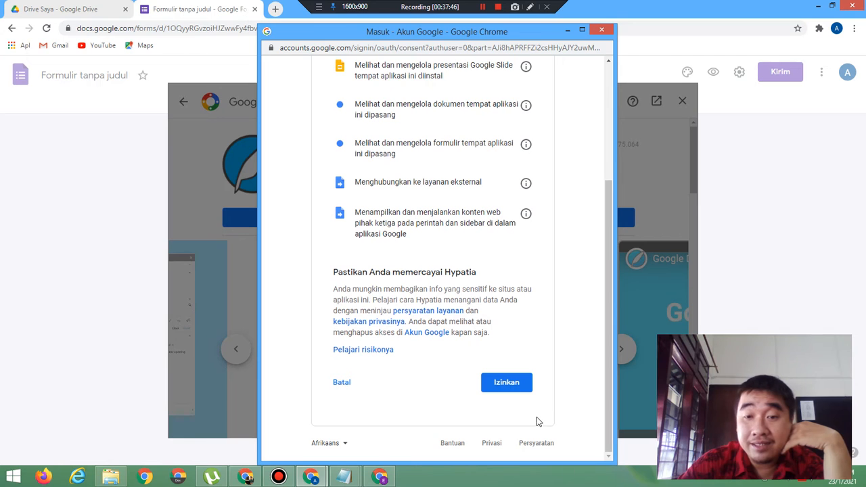
{"action": "left_click", "coordinate": [528, 389]}
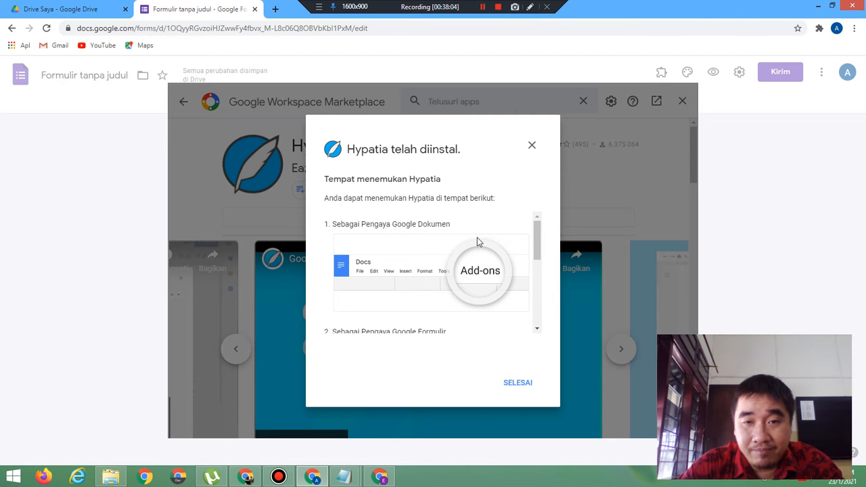
- Review where Hypatia can be found in the Google apps, finish the installation notice and close the Marketplace
{"action": "left_click", "coordinate": [539, 249]}
{"action": "left_click_drag", "start_coordinate": [539, 250], "coordinate": [554, 325]}
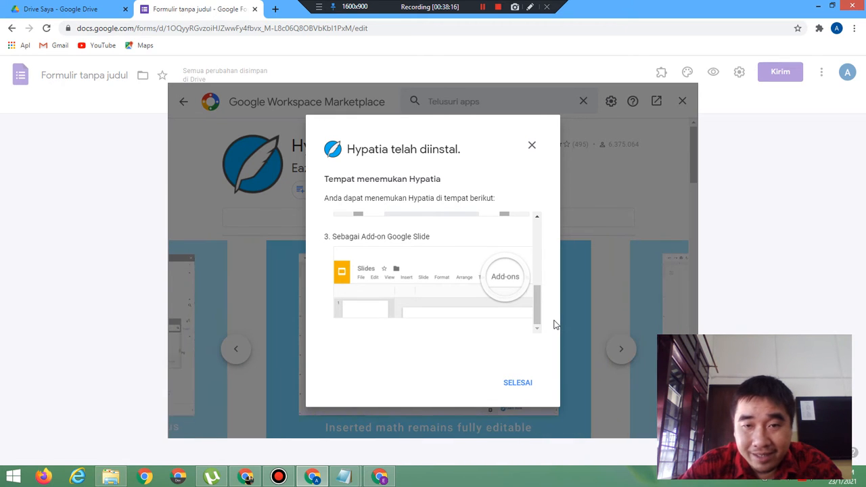
{"action": "left_click", "coordinate": [514, 384]}
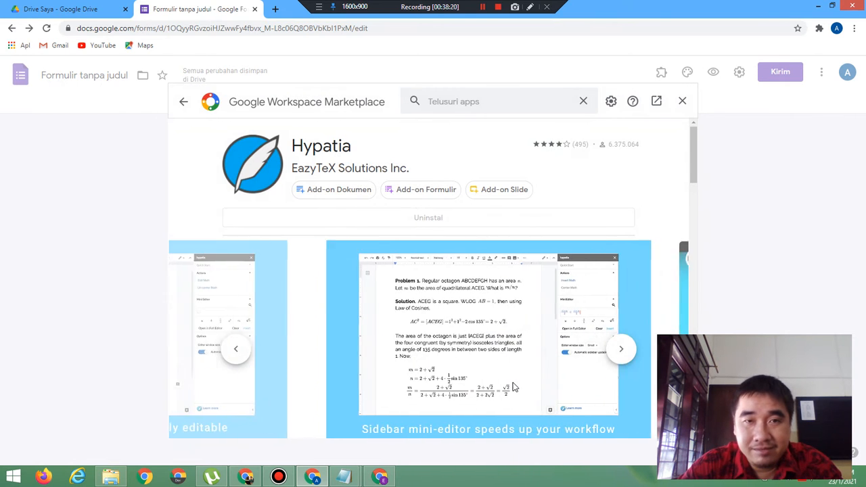
{"action": "left_click", "coordinate": [682, 102]}
- Look over the options the hypatia add-on offers in the blank form and close them
{"action": "left_click", "coordinate": [662, 73]}
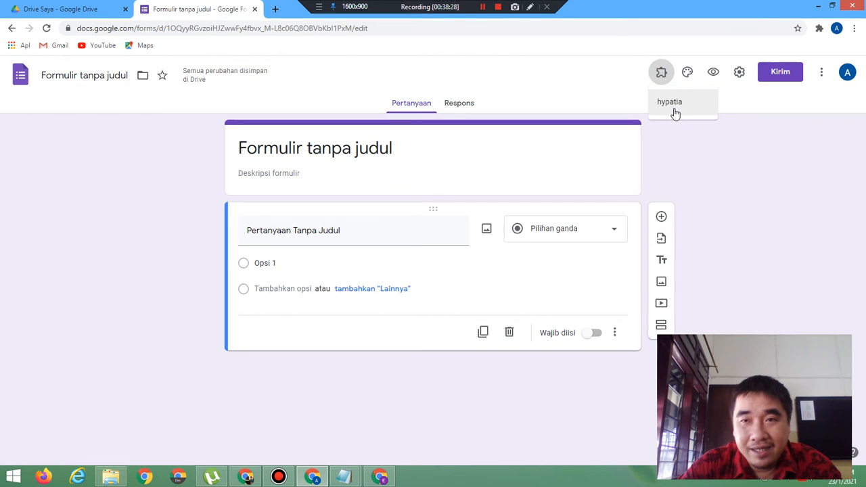
{"action": "left_click", "coordinate": [674, 105]}
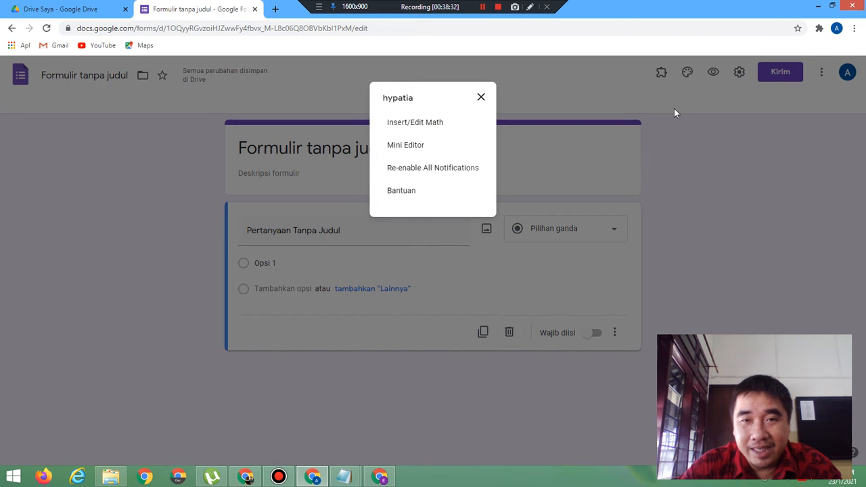
{"action": "left_click", "coordinate": [483, 99]}
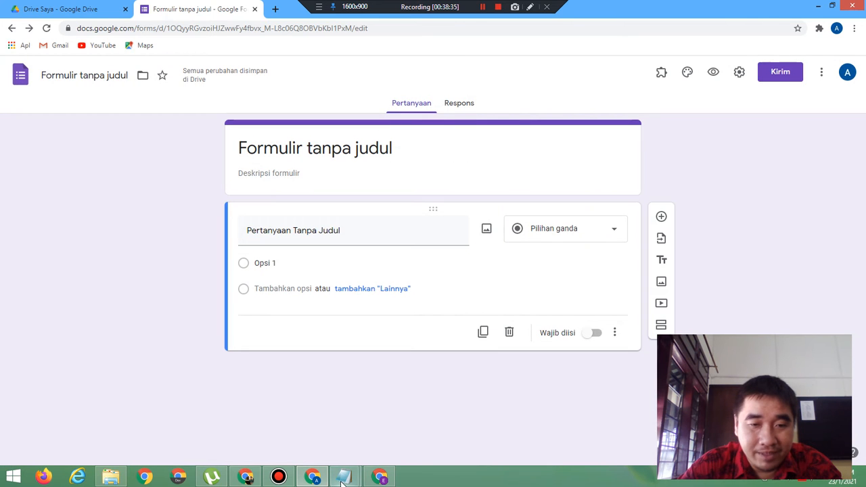
- Switch back to the Soal Ujian form and open Hypatia's Insert/Edit Math editor, closing its welcome message
{"action": "left_click", "coordinate": [246, 477]}
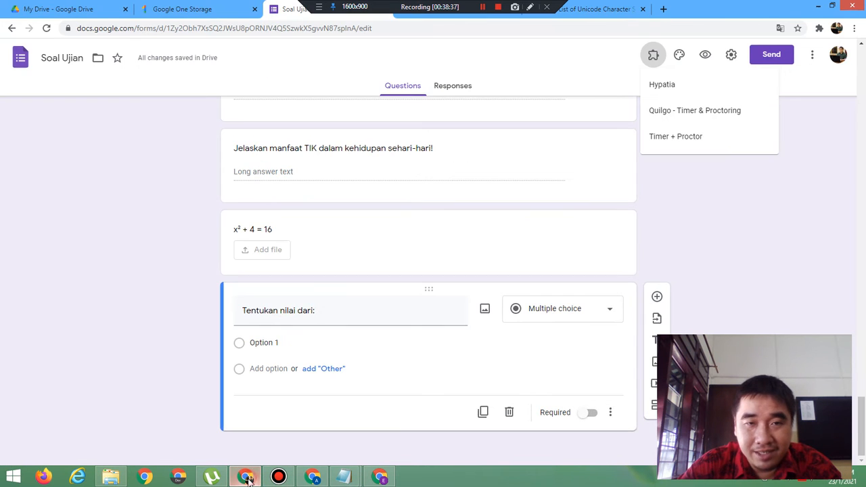
{"action": "left_click", "coordinate": [670, 85]}
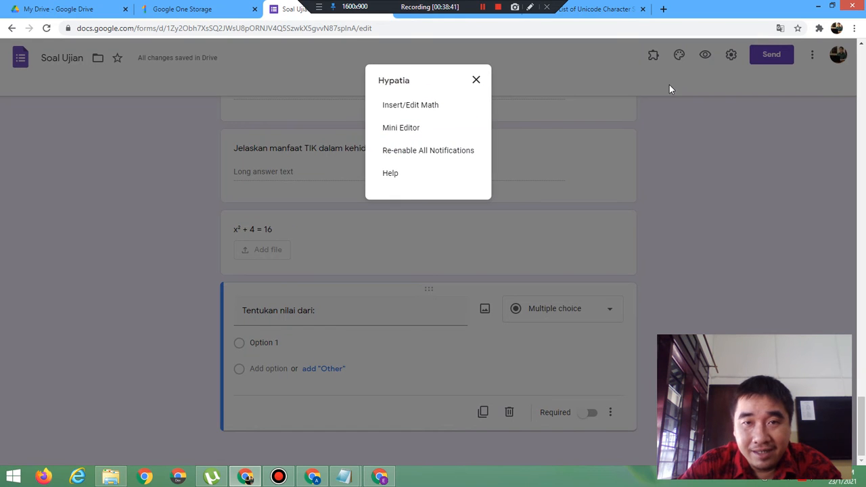
{"action": "left_click", "coordinate": [403, 112]}
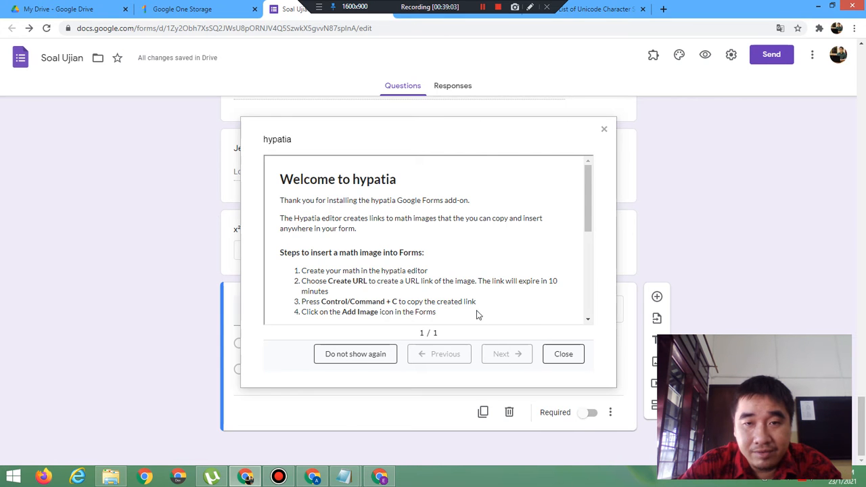
{"action": "left_click", "coordinate": [562, 355]}
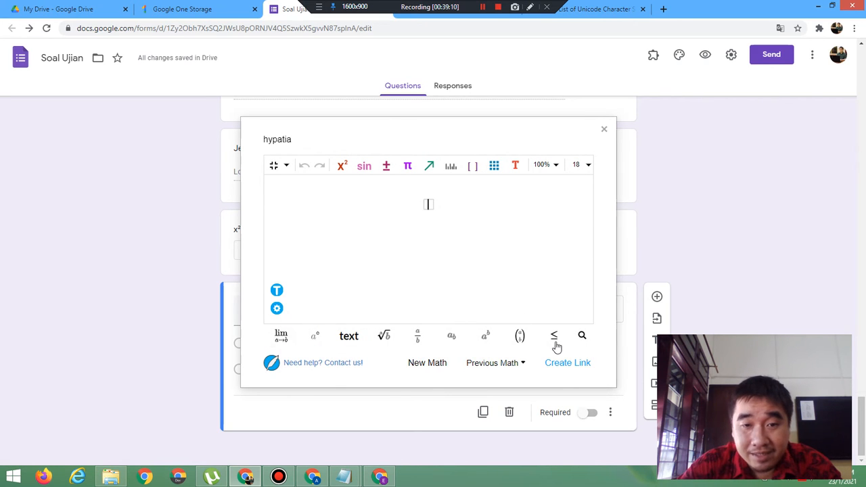
- Search the math symbols for "limit", insert the lim symbol and complete its subscript as x → 0
{"action": "left_click", "coordinate": [585, 340]}
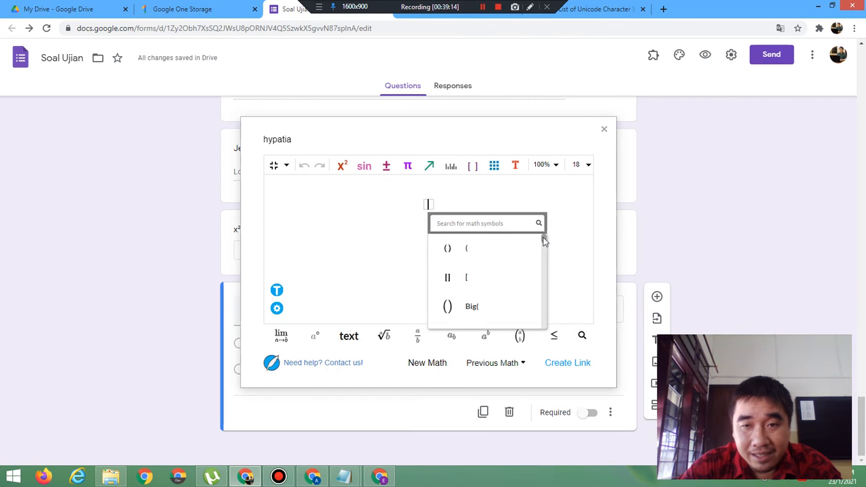
{"action": "mouse_move", "coordinate": [544, 237]}
{"action": "left_mouse_down"}
{"action": "mouse_move", "coordinate": [547, 263]}
{"action": "mouse_move", "coordinate": [544, 236]}
{"action": "left_mouse_up"}
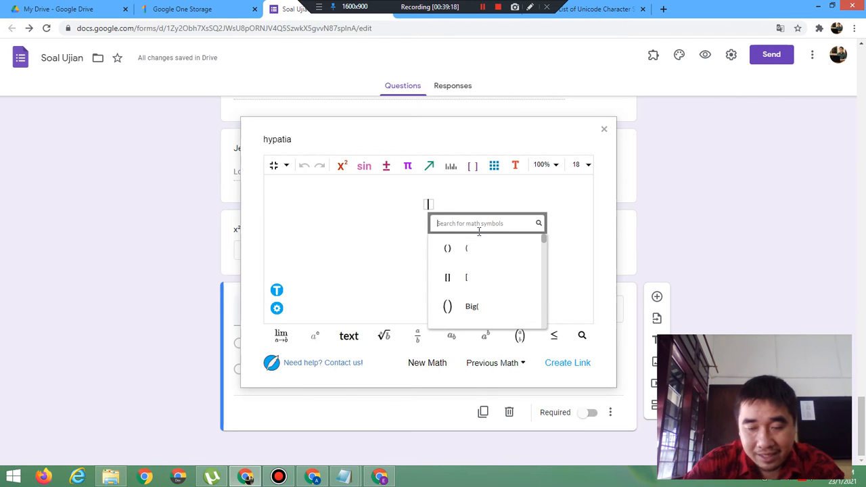
{"action": "type", "text": "limit"}
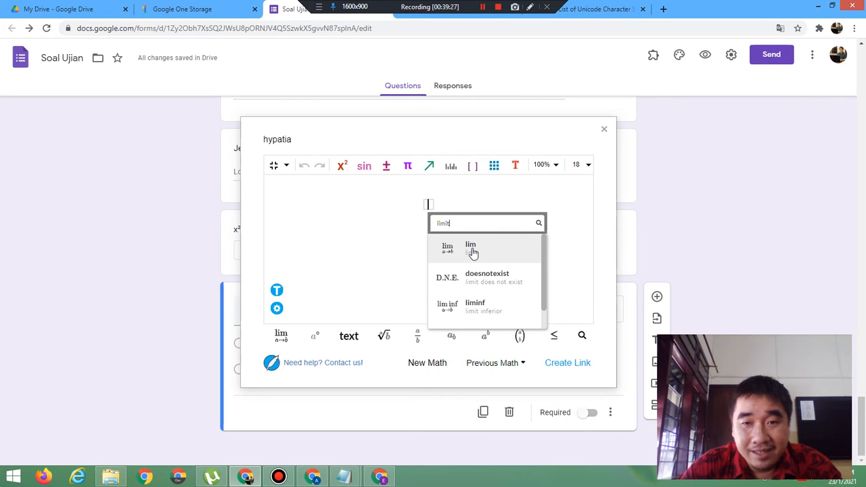
{"action": "left_click", "coordinate": [474, 251]}
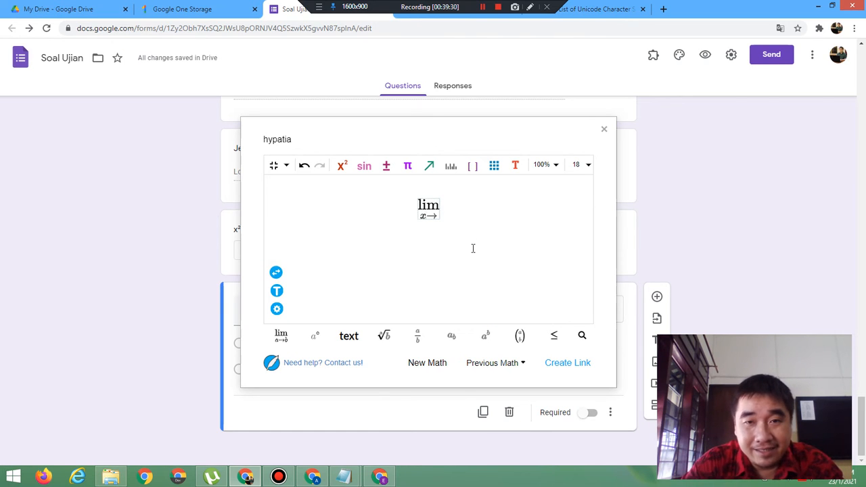
{"action": "key", "text": "Right"}
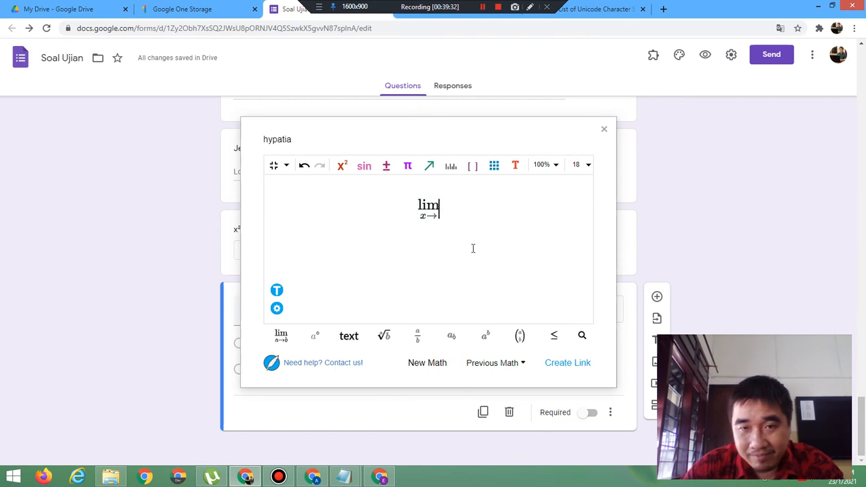
{"action": "key", "text": "Left"}
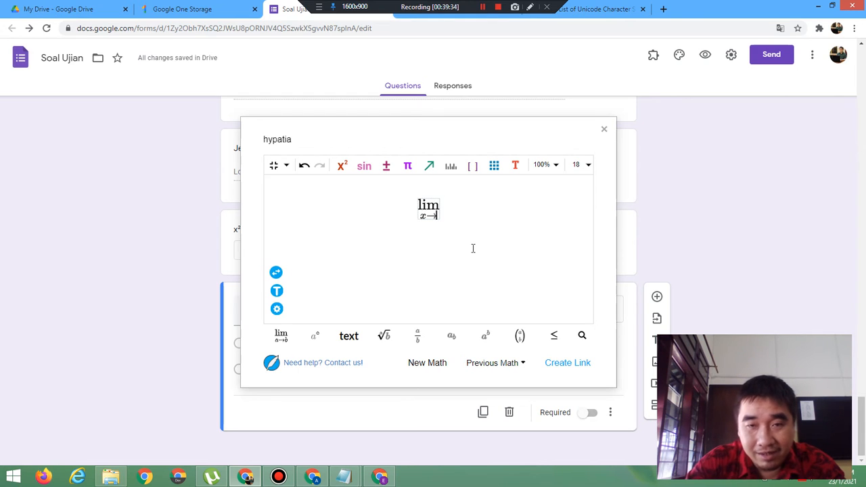
{"action": "type", "text": "0"}
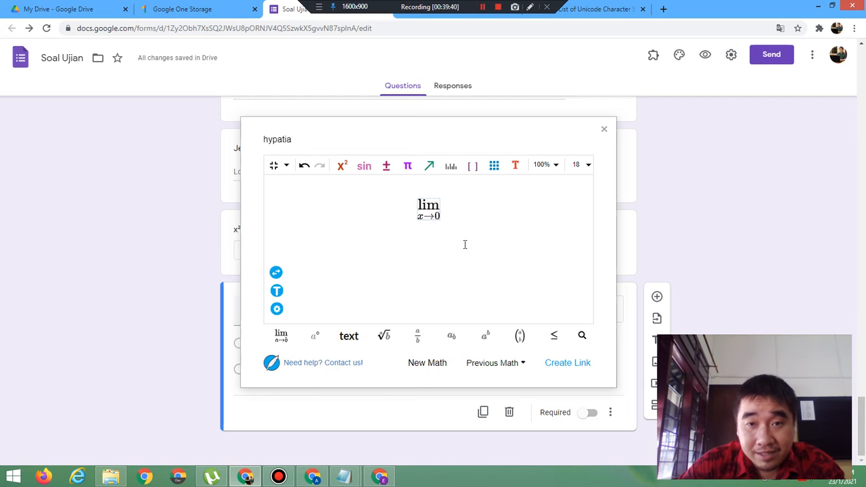
- Add a fraction after the limit and enter x² in its numerator
{"action": "left_click", "coordinate": [450, 209]}
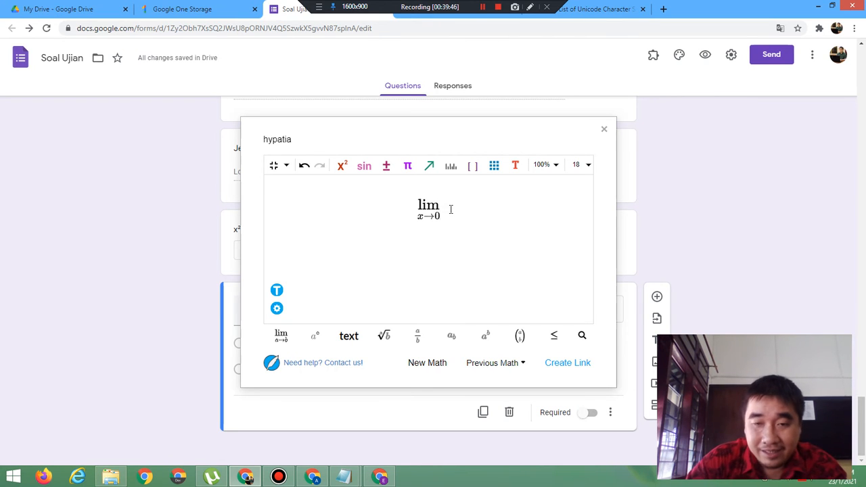
{"action": "key", "text": "Right"}
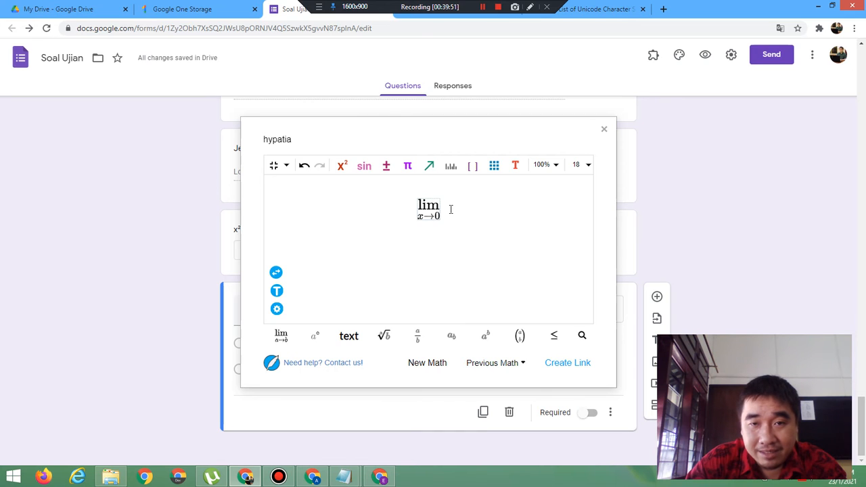
{"action": "key", "text": "Right"}
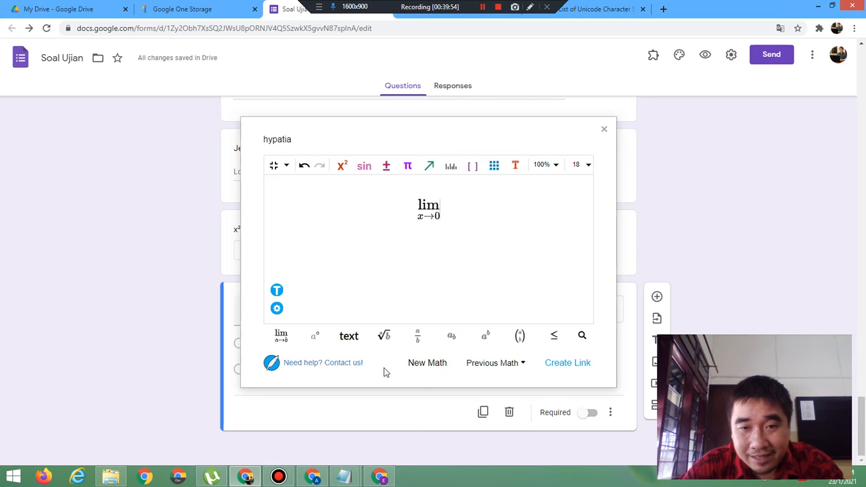
{"action": "left_click", "coordinate": [417, 340]}
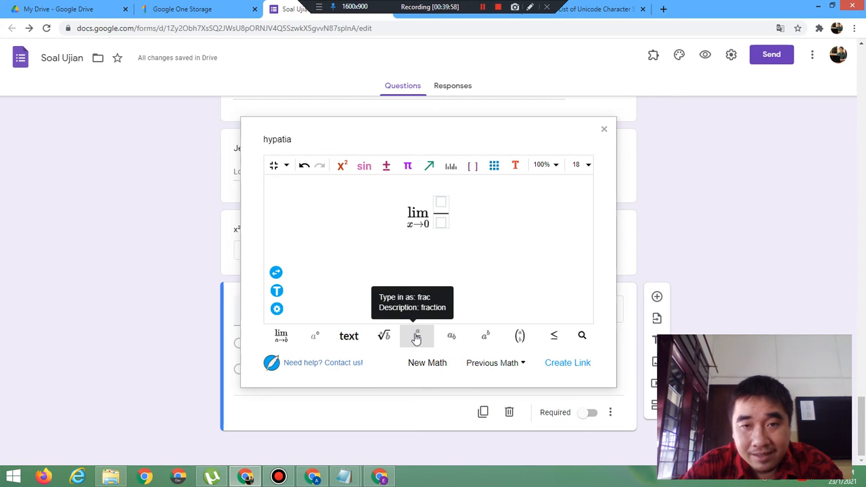
{"action": "type", "text": "x"}
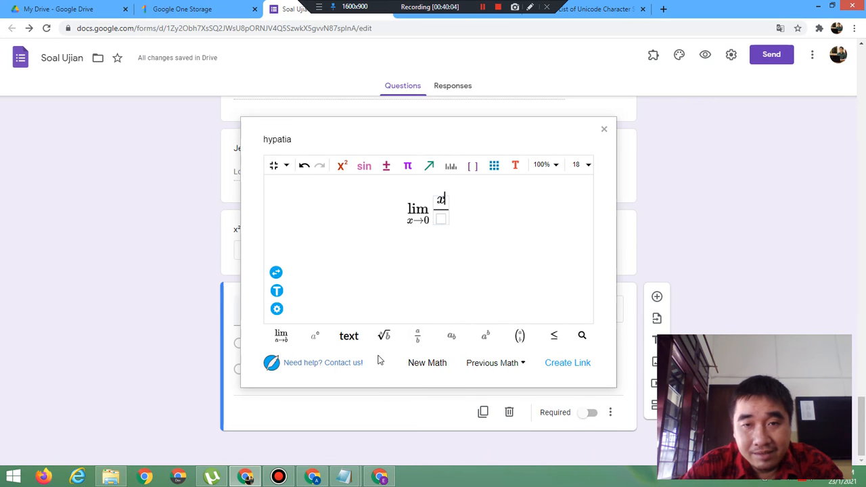
{"action": "left_click", "coordinate": [344, 167]}
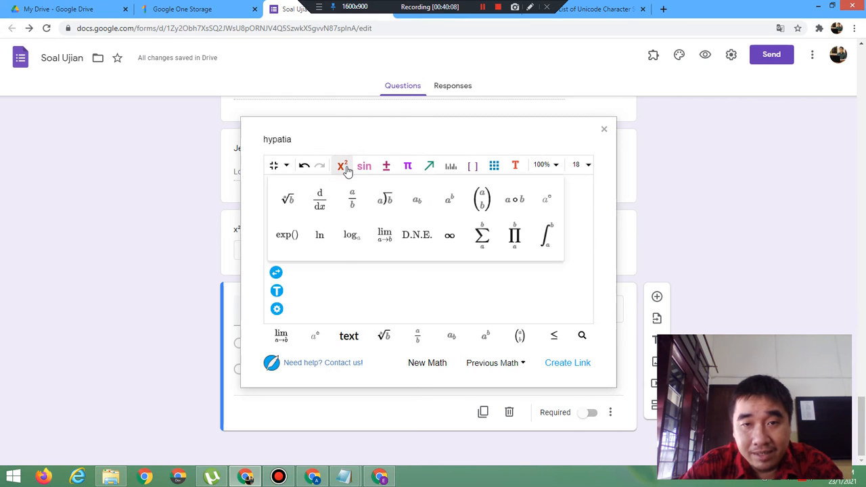
{"action": "left_click", "coordinate": [452, 202]}
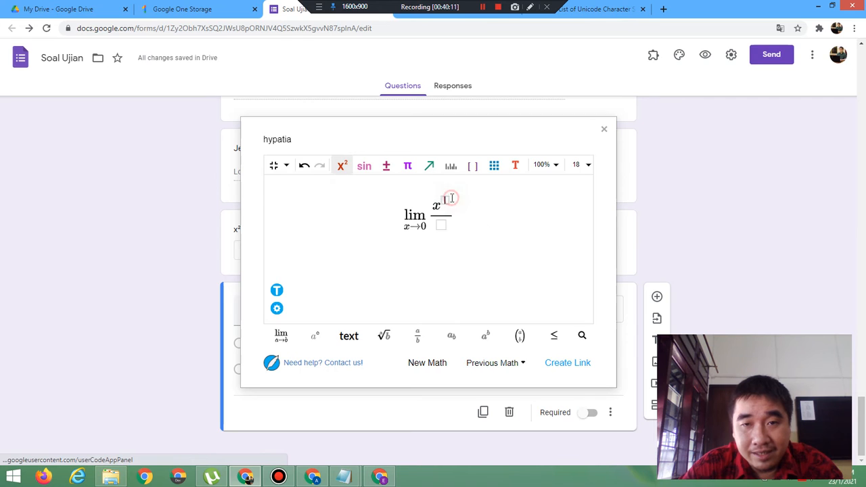
{"action": "type", "text": "2"}
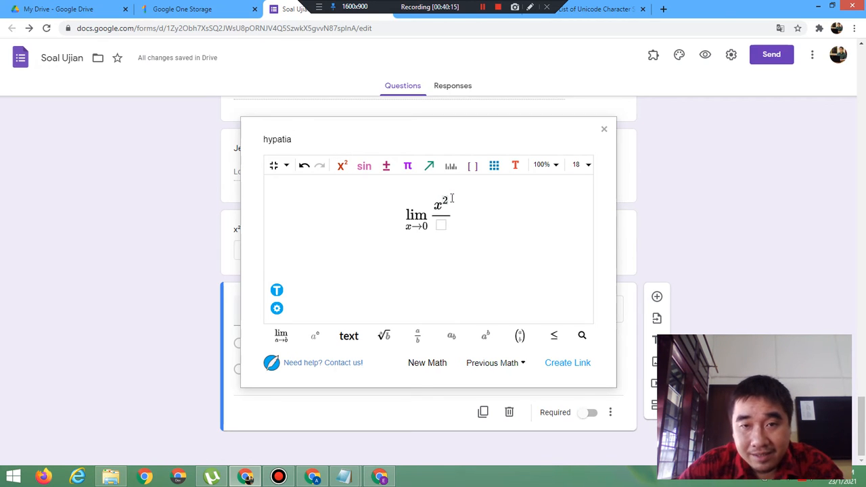
- Extend the fraction's numerator after x² with + 4x + 12
{"action": "key", "text": "Right"}
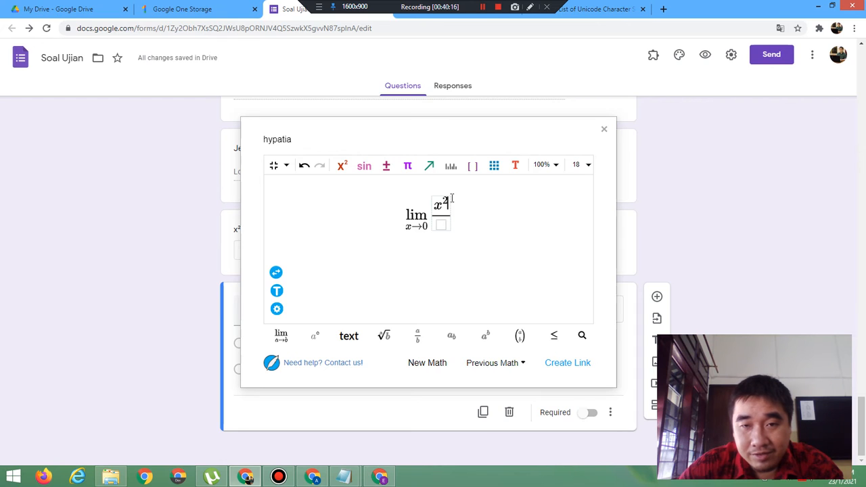
{"action": "key", "text": "Left"}
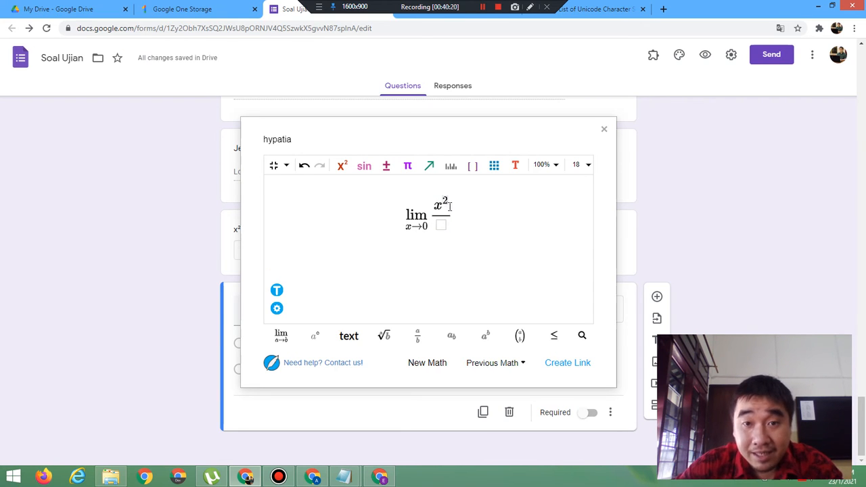
{"action": "left_click", "coordinate": [449, 205]}
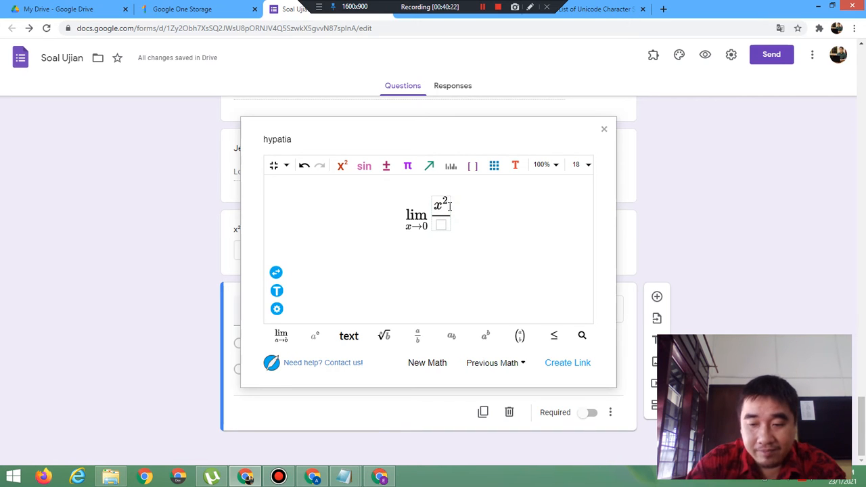
{"action": "type", "text": "+"}
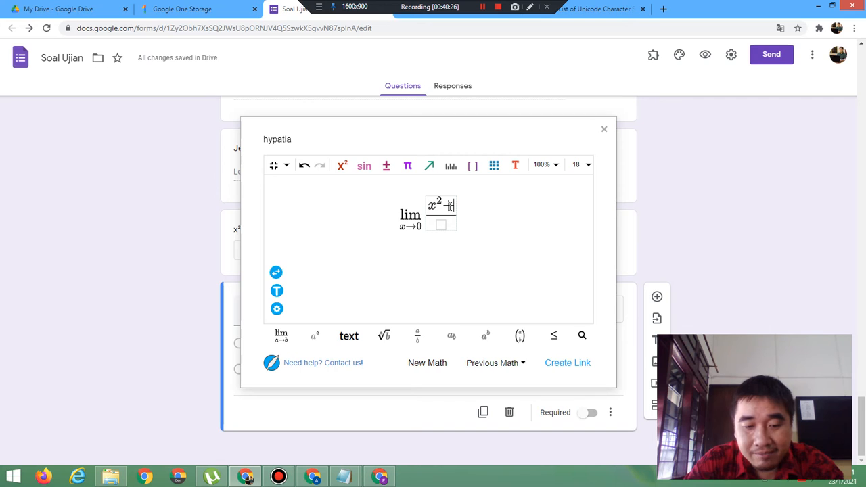
{"action": "type", "text": "4x"}
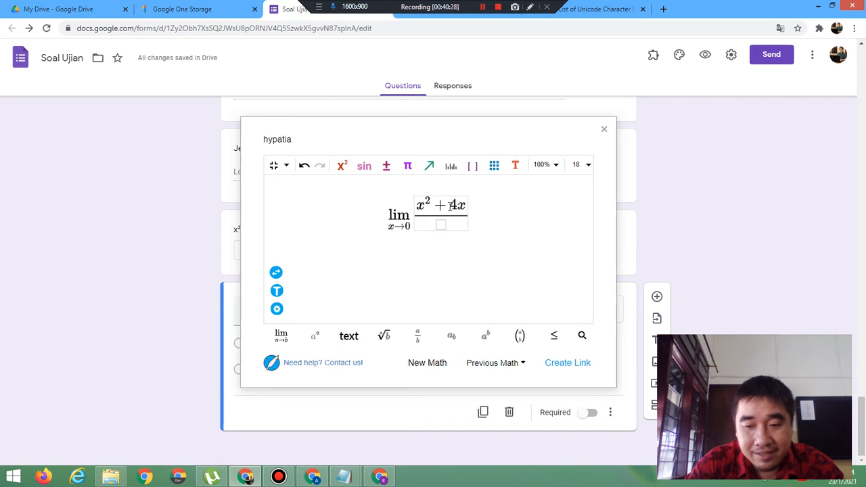
{"action": "type", "text": "+"}
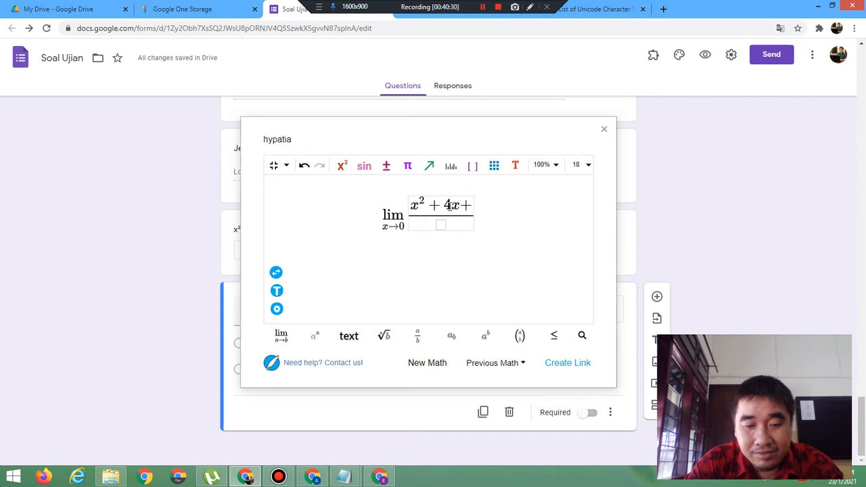
{"action": "type", "text": "12"}
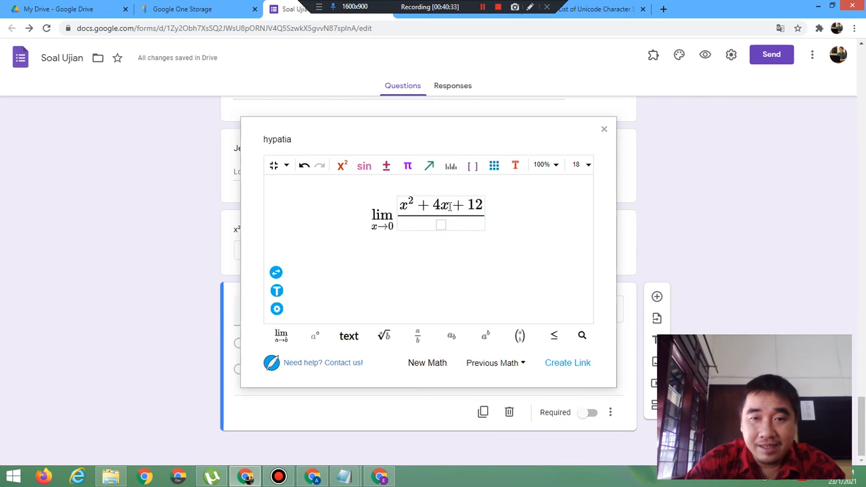
- Enter 3x − 4 as the fraction's denominator
{"action": "left_click", "coordinate": [439, 227]}
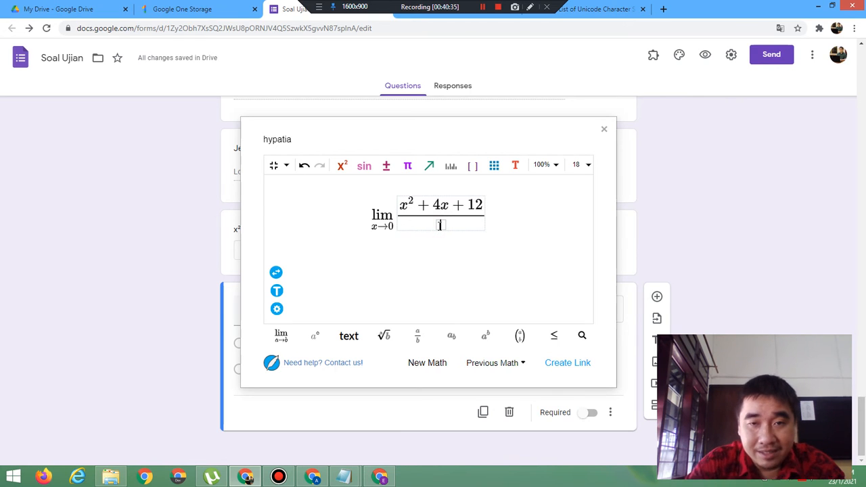
{"action": "type", "text": "3x"}
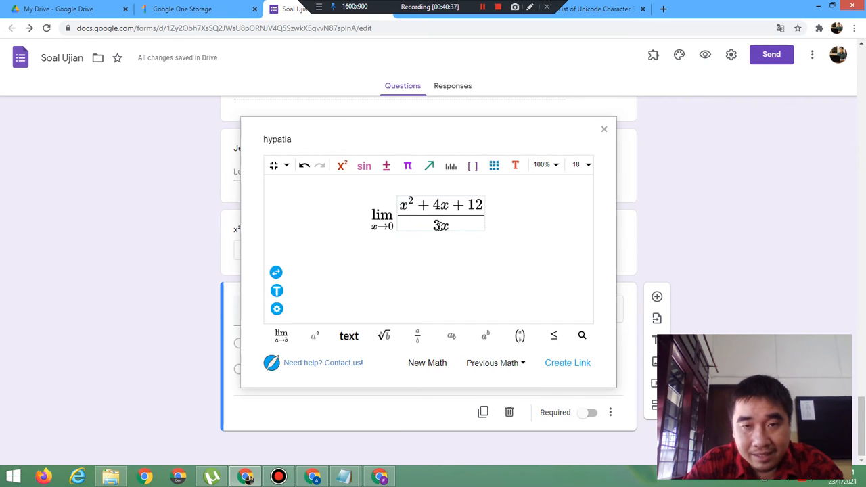
{"action": "type", "text": "-"}
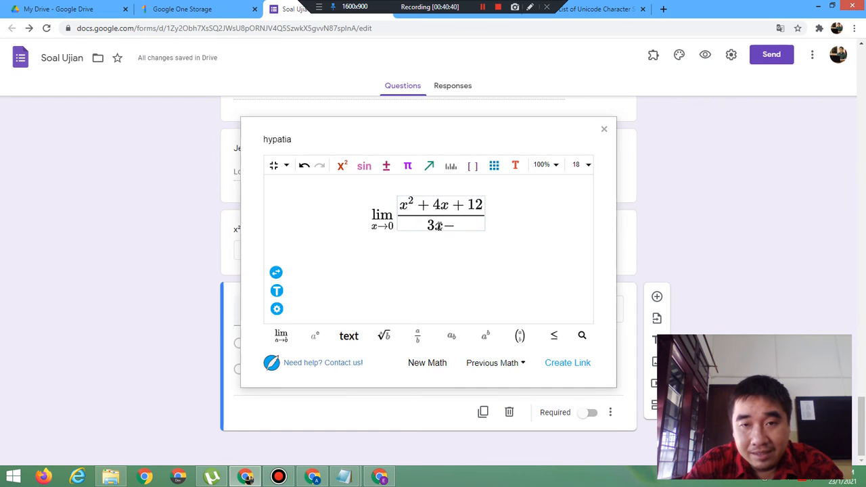
{"action": "type", "text": "3"}
{"action": "key", "text": "BackSpace"}
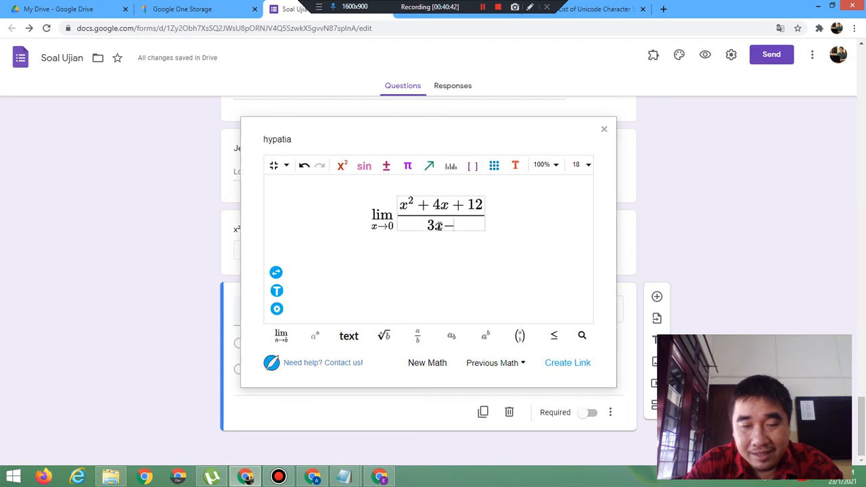
{"action": "type", "text": "4"}
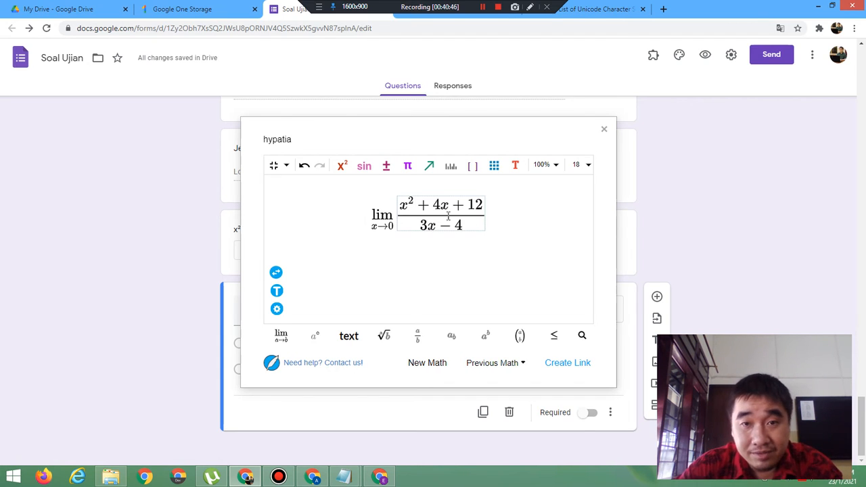
- Create the equation's link in Hypatia and use it to insert the equation by URL as the image of the "Tentukan nilai dari:" question
{"action": "left_click", "coordinate": [566, 366]}
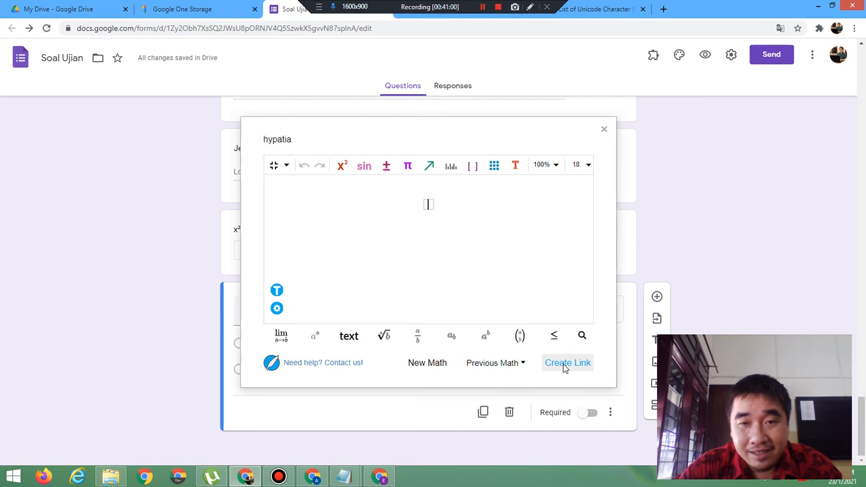
{"action": "left_click", "coordinate": [606, 131]}
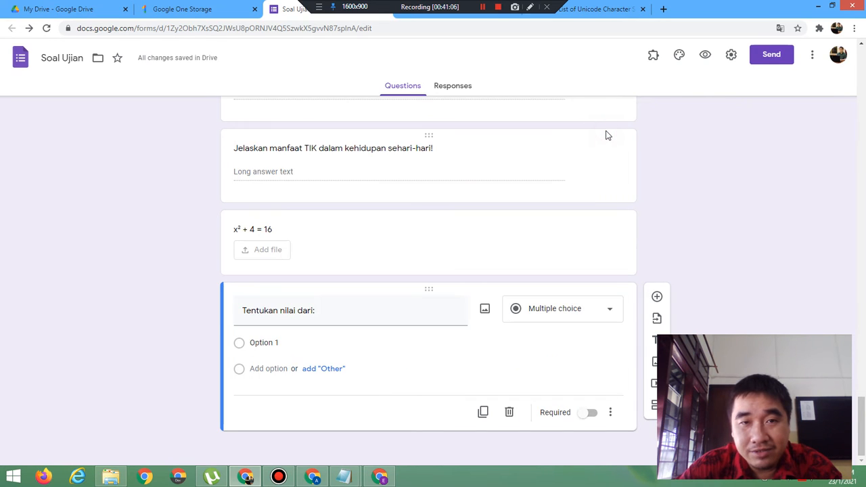
{"action": "left_click", "coordinate": [485, 310]}
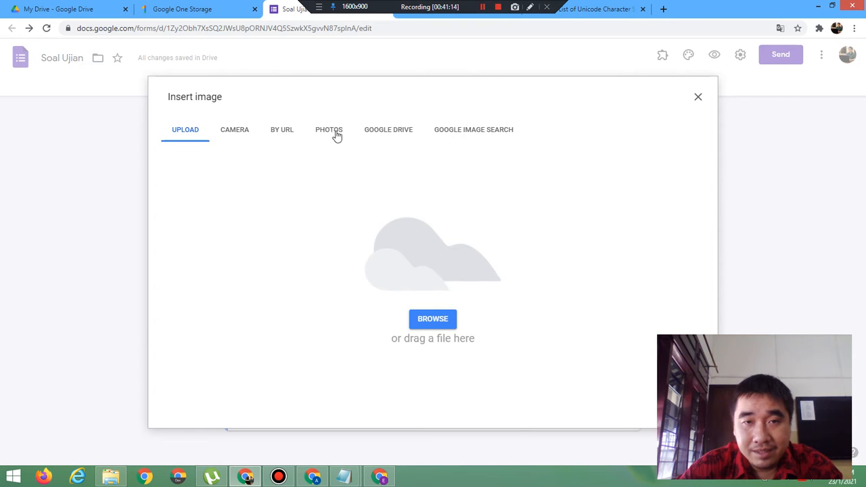
{"action": "left_click", "coordinate": [276, 131]}
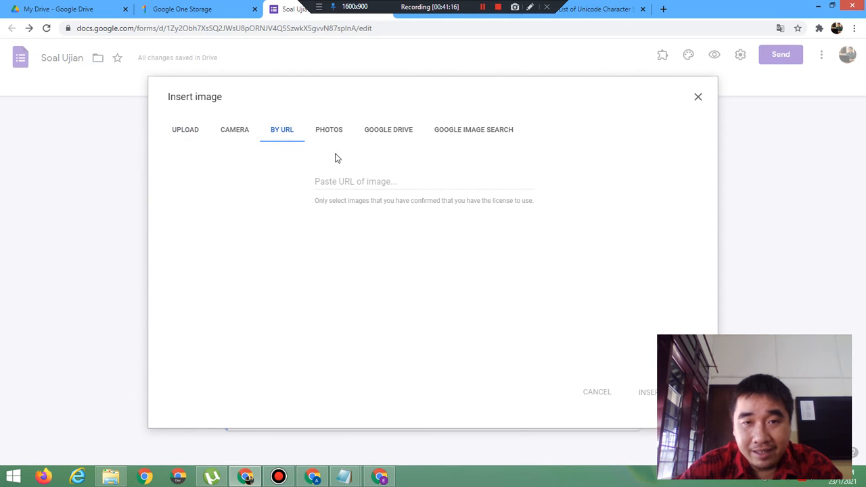
{"action": "left_click", "coordinate": [363, 183]}
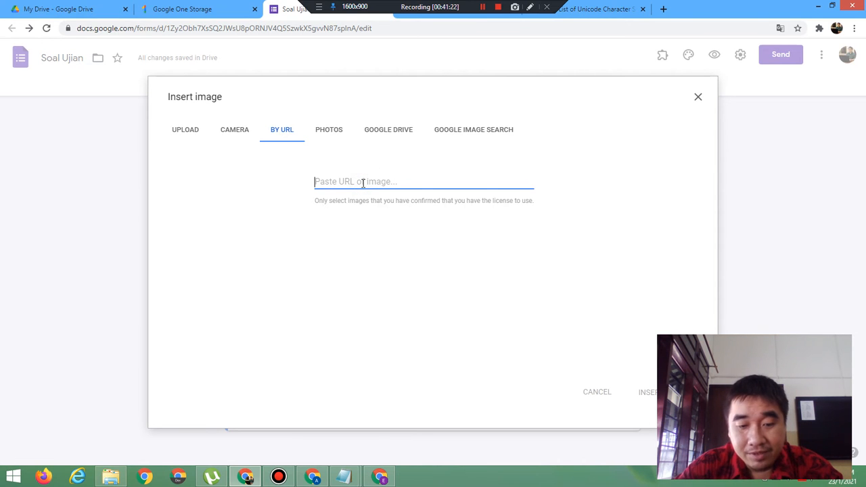
{"action": "key", "text": "ctrl+v"}
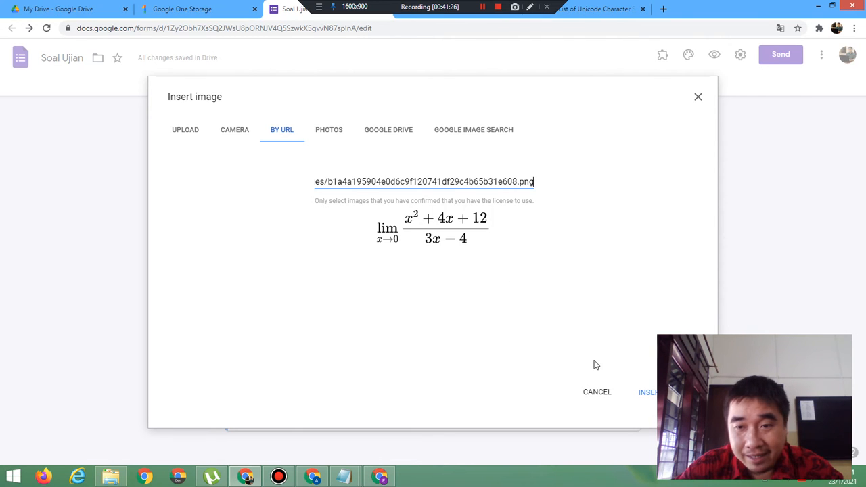
{"action": "left_click", "coordinate": [647, 392]}
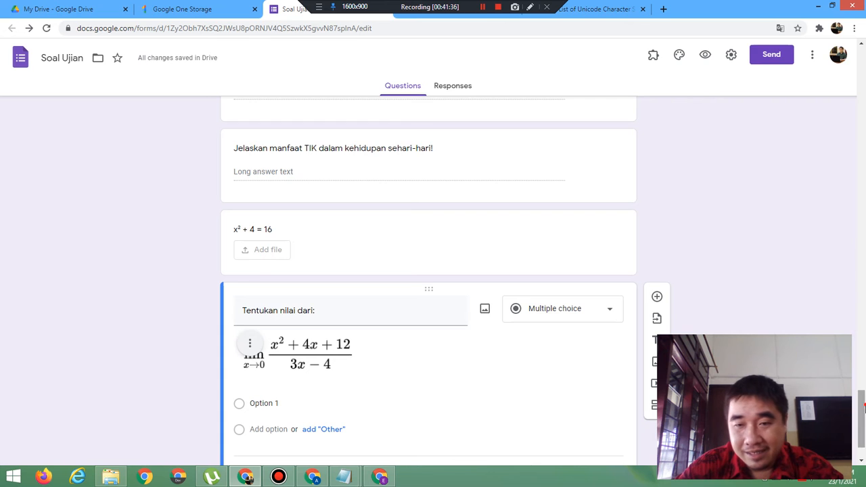
{"action": "scroll", "coordinate": [864, 407], "scroll_direction": "down", "scroll_amount": 1}
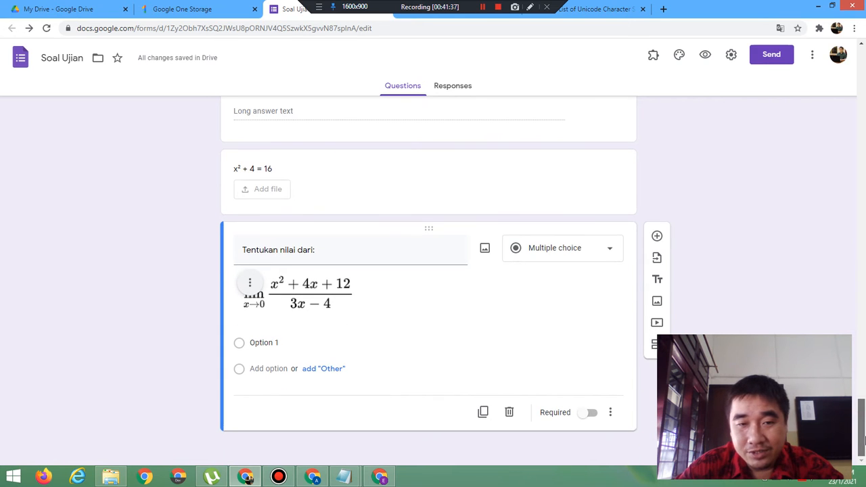
- Change the answer type of the "Tentukan nilai dari:" question to Paragraph
{"action": "left_click", "coordinate": [548, 257]}
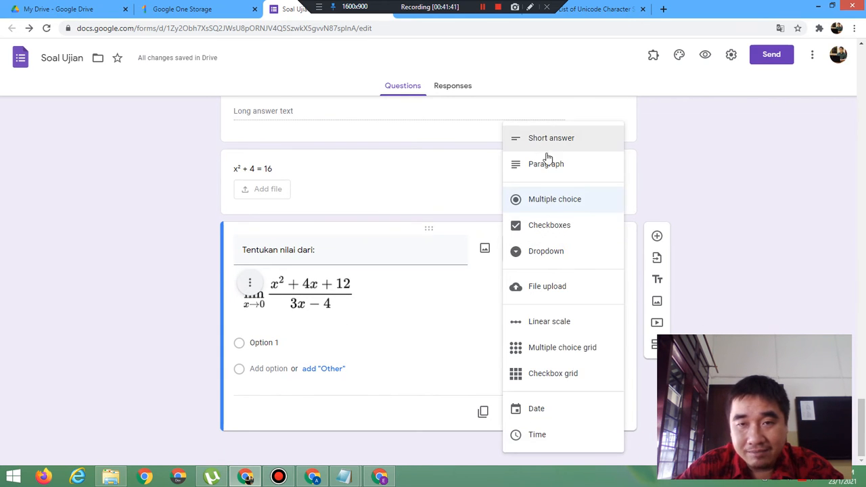
{"action": "left_click", "coordinate": [547, 169]}
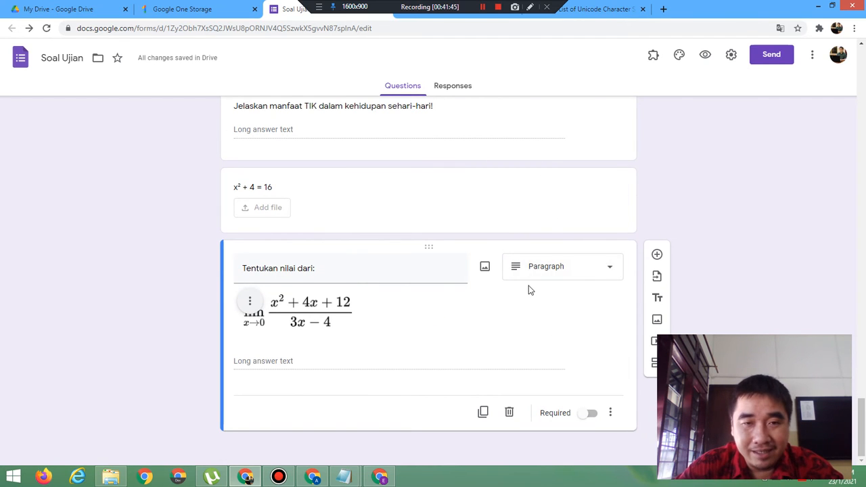
{"action": "left_click", "coordinate": [551, 272]}
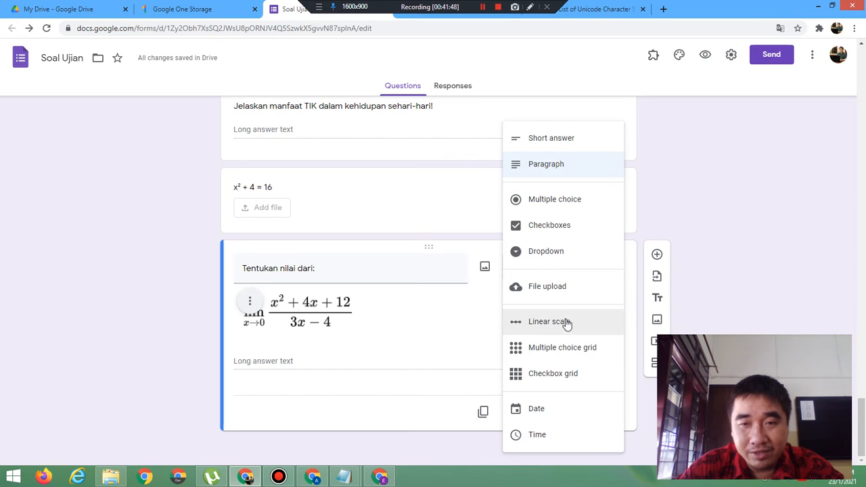
{"action": "left_click", "coordinate": [423, 353]}
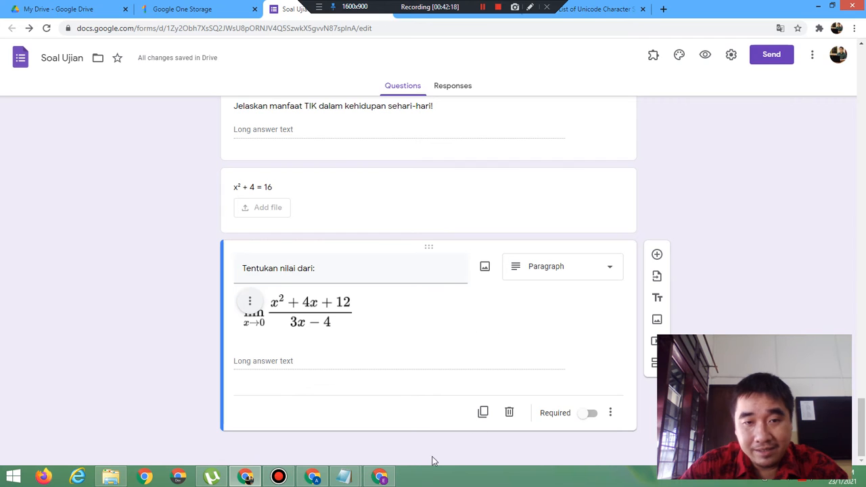
- Duplicate the "Tentukan nilai dari:" question and remove the equation image from the copy
{"action": "left_click", "coordinate": [484, 414]}
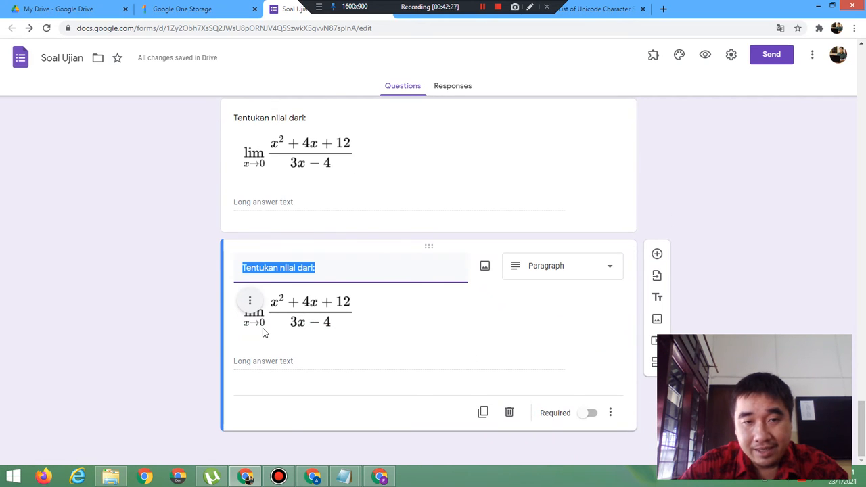
{"action": "left_click", "coordinate": [248, 302]}
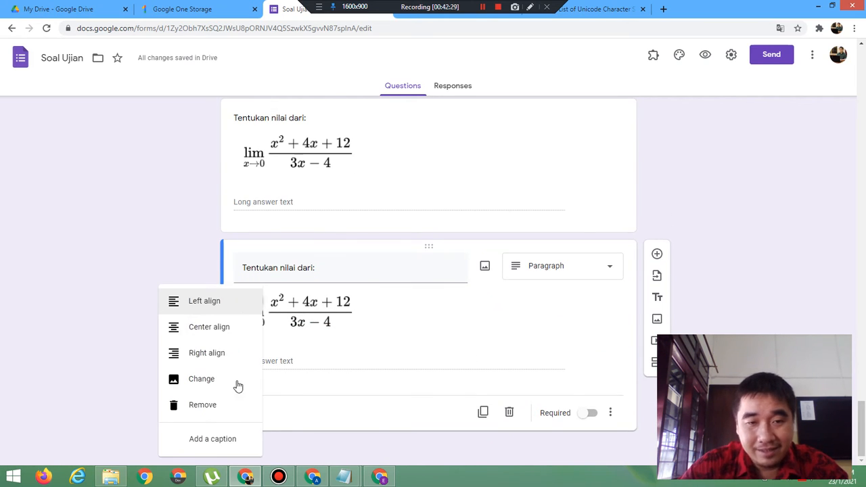
{"action": "left_click", "coordinate": [217, 408]}
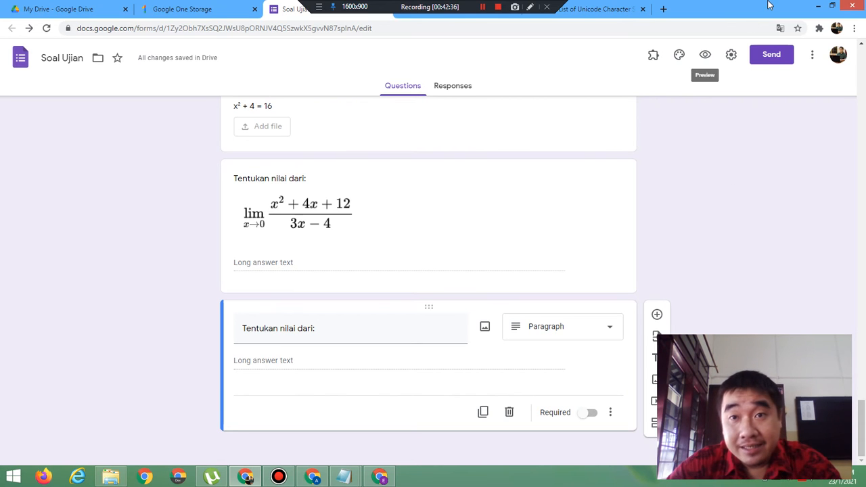
- Open a new browser tab for a web search
{"action": "left_click", "coordinate": [613, 10]}
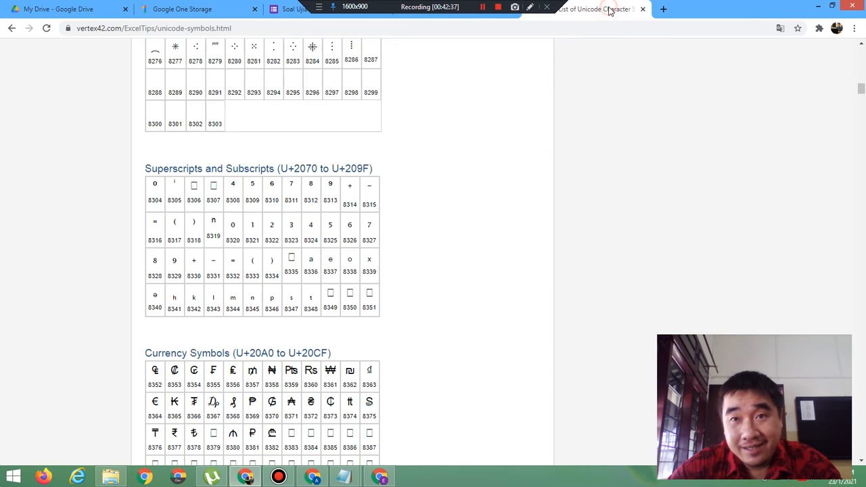
{"action": "left_click", "coordinate": [662, 10]}
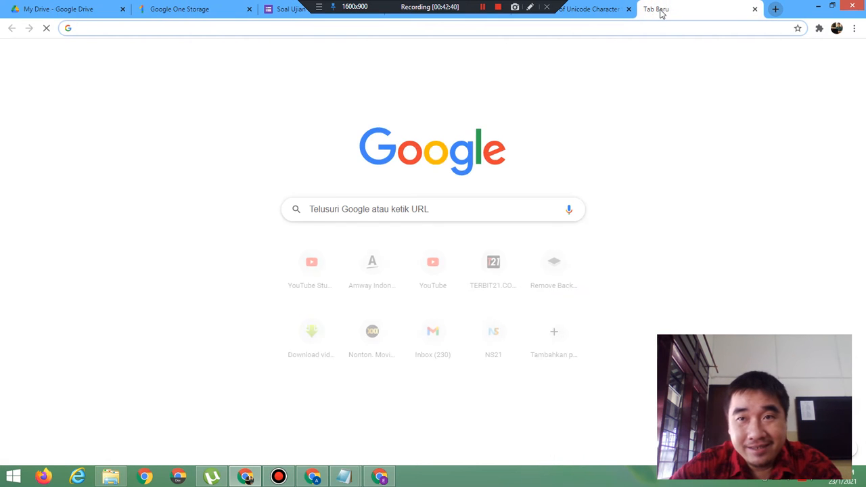
{"action": "type", "text": "waduk"}
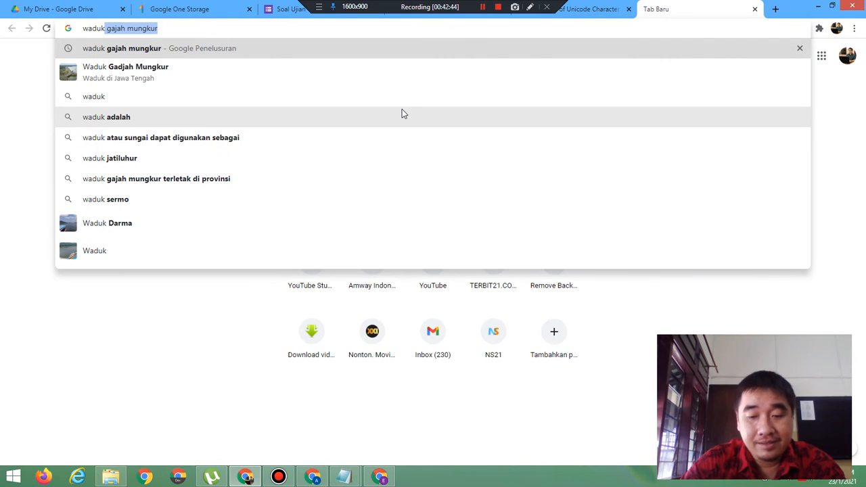
{"action": "key", "text": "BackSpace"}
{"action": "key", "text": "BackSpace"}
{"action": "key", "text": "BackSpace"}
{"action": "key", "text": "BackSpace"}
{"action": "key", "text": "BackSpace"}
- Search the web for "hujan wikipedia"
{"action": "type", "text": "h"}
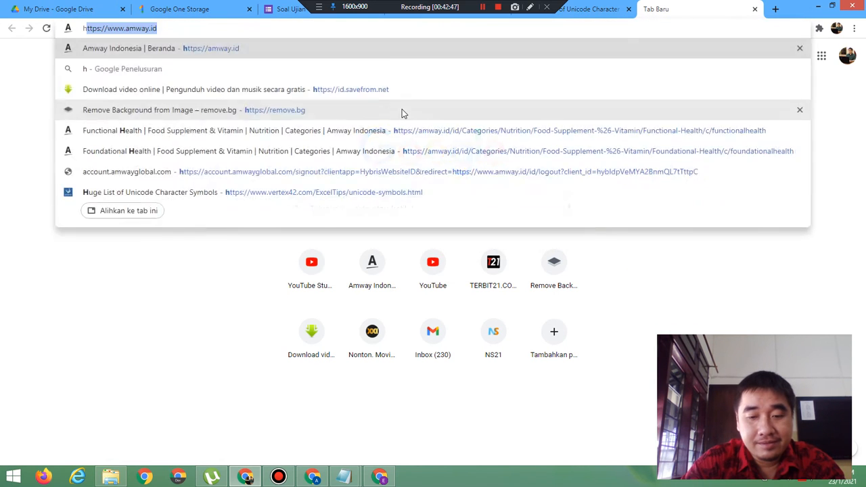
{"action": "type", "text": "ujan wik"}
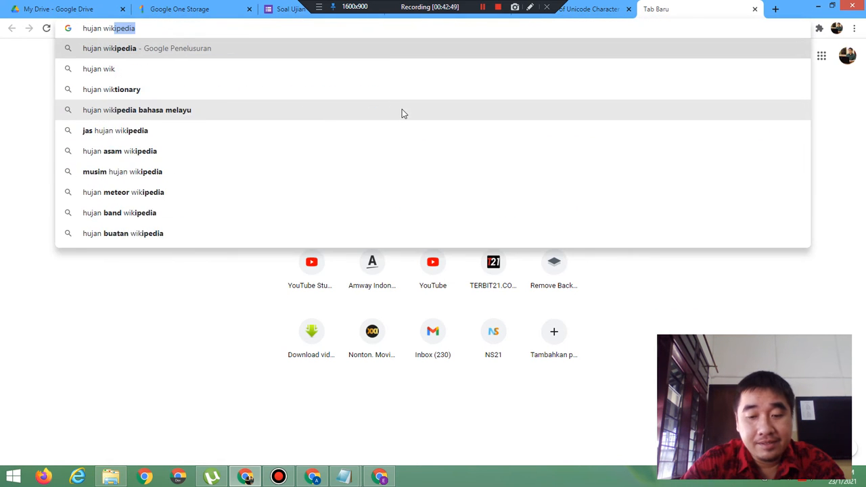
{"action": "type", "text": "ipedia"}
{"action": "key", "text": "Return"}
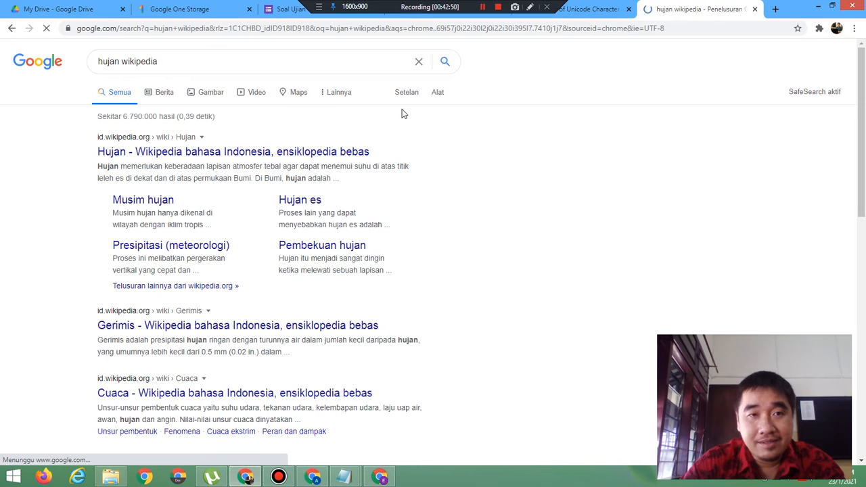
- Open the Indonesian Wikipedia article "Hujan" from the search results in a separate tab and switch to it
{"action": "right_click", "coordinate": [218, 153]}
{"action": "left_click", "coordinate": [261, 158]}
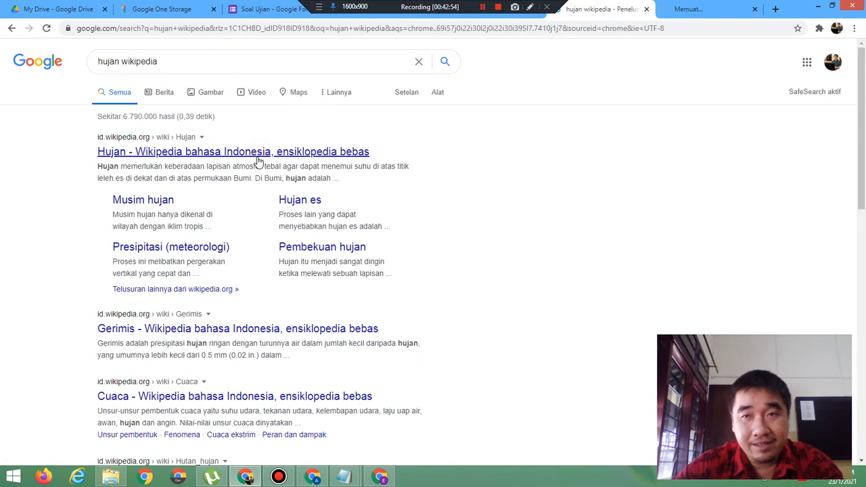
{"action": "left_click", "coordinate": [688, 9]}
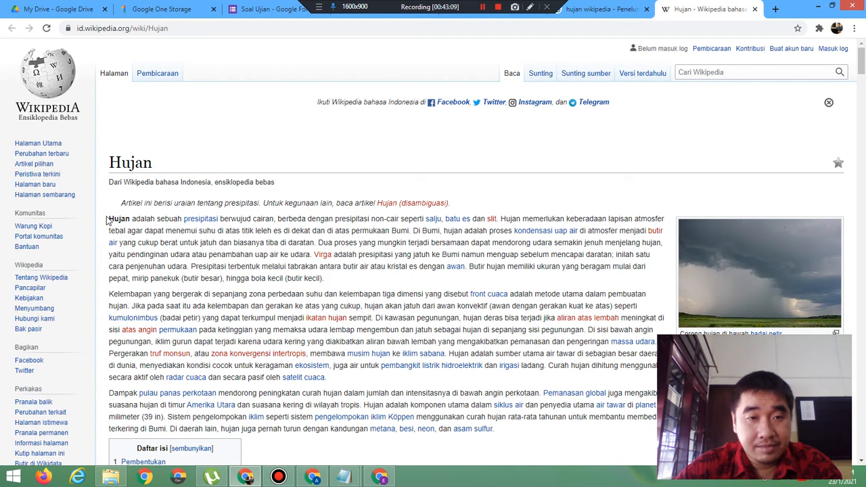
- Copy the Hujan article's opening sentences through "tiba di daratan." into a new Notepad document and add a blank line after them
{"action": "left_click_drag", "start_coordinate": [110, 218], "coordinate": [320, 242]}
{"action": "key", "text": "ctrl+c"}
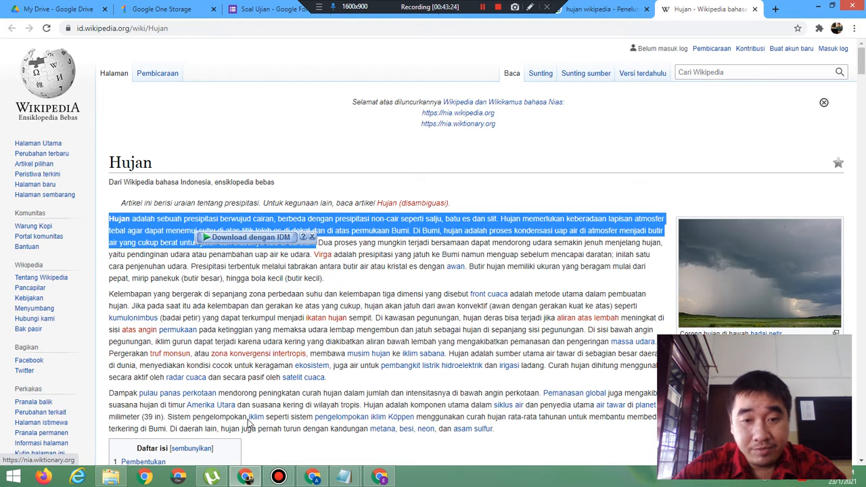
{"action": "left_click", "coordinate": [348, 478]}
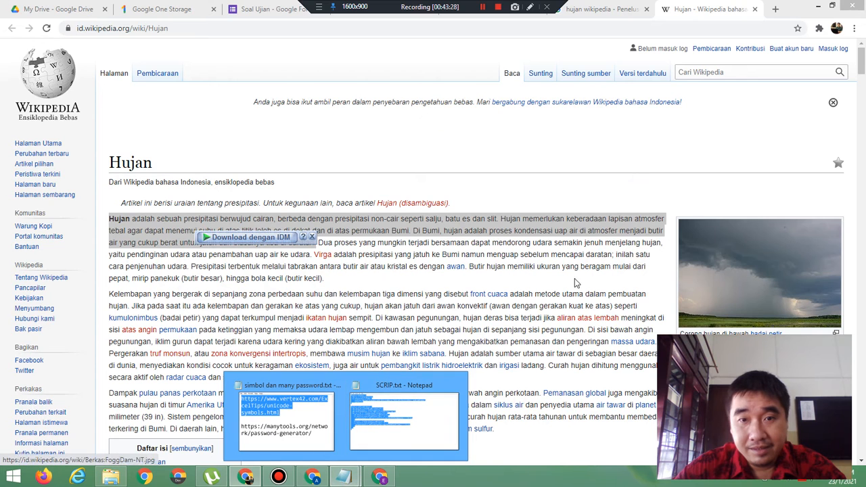
{"action": "left_click", "coordinate": [397, 424]}
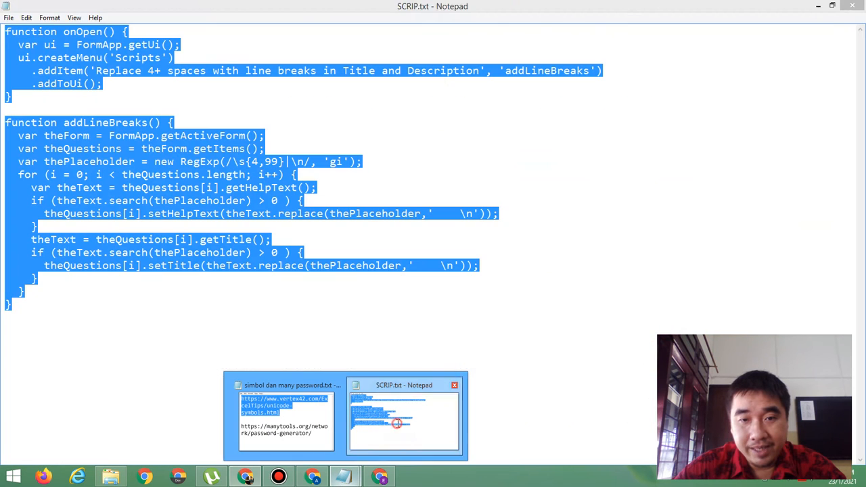
{"action": "left_click", "coordinate": [9, 18]}
{"action": "mouse_move", "coordinate": [26, 17]}
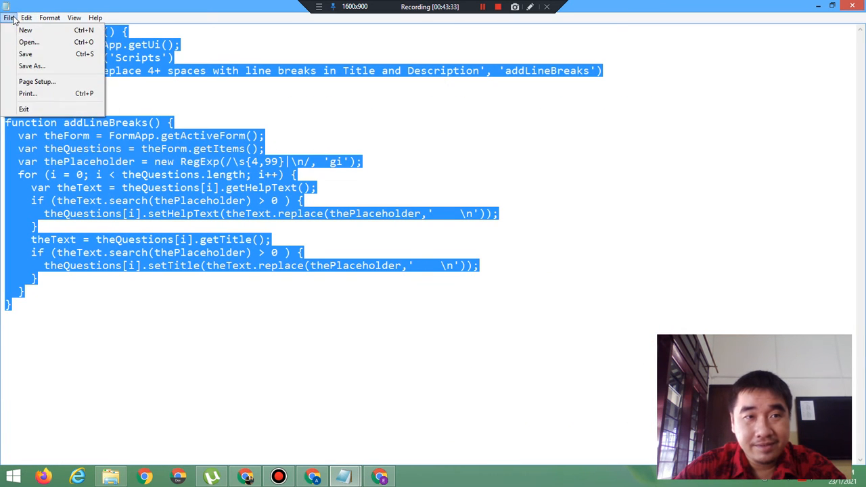
{"action": "left_click", "coordinate": [17, 30]}
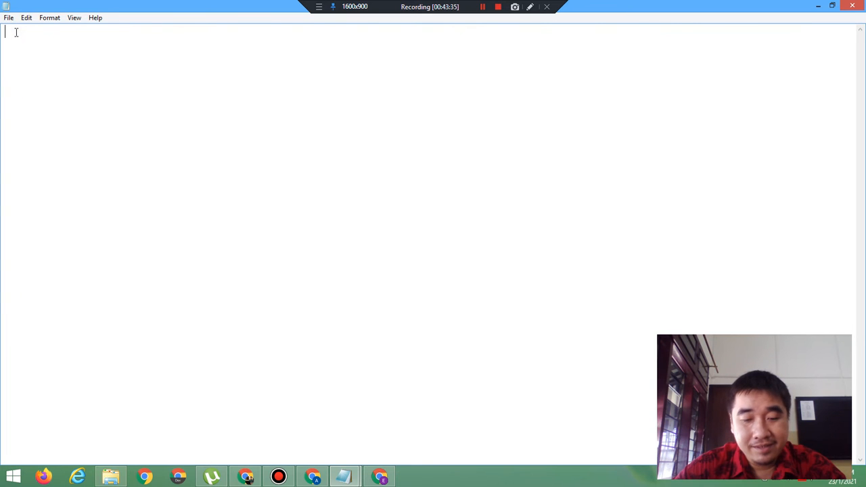
{"action": "key", "text": "ctrl+v"}
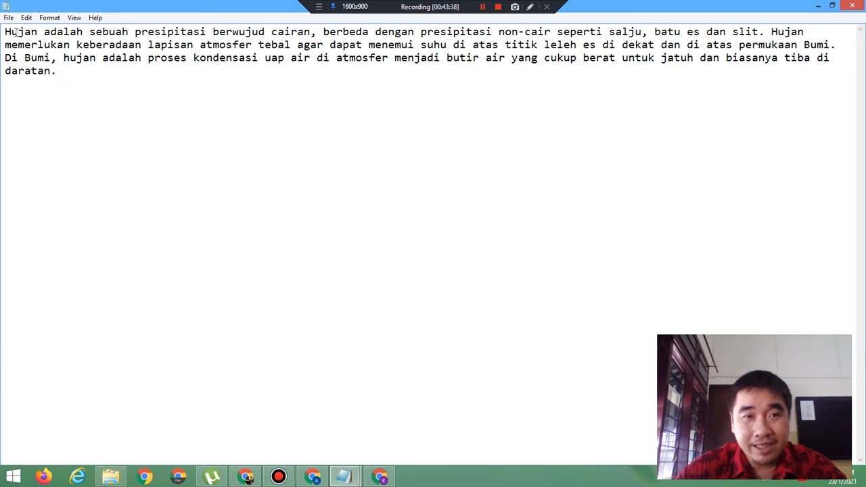
{"action": "key", "text": "Return"}
{"action": "key", "text": "Return"}
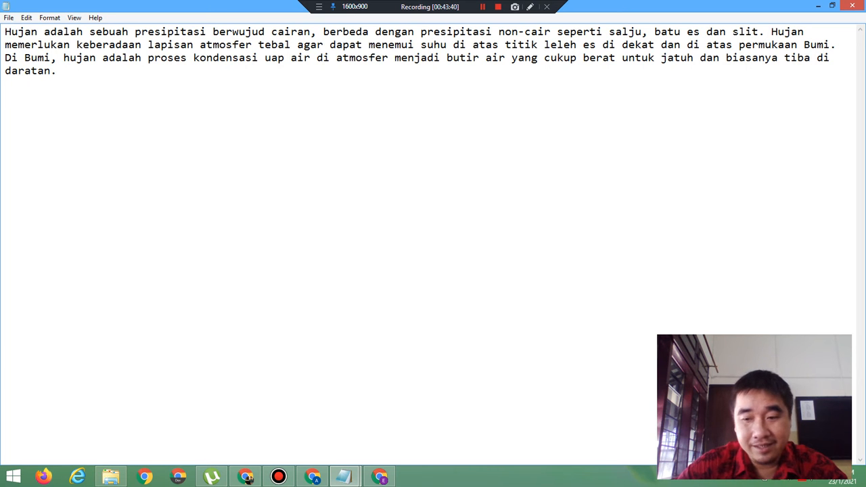
- Copy the rest of the article's first paragraph, from "Dua proses" to "(butir kecil).", into the Notepad document as a second paragraph
{"action": "left_click", "coordinate": [823, 7]}
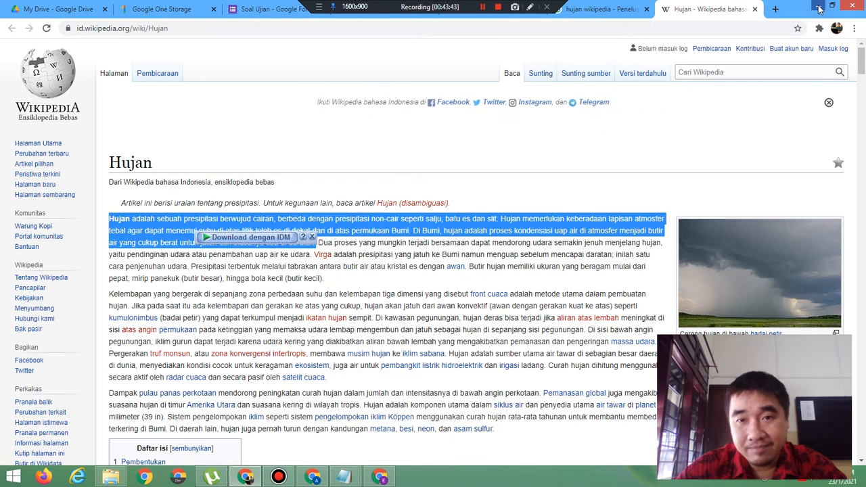
{"action": "left_click", "coordinate": [321, 242]}
{"action": "left_click_drag", "start_coordinate": [317, 243], "coordinate": [344, 284]}
{"action": "key", "text": "ctrl+c"}
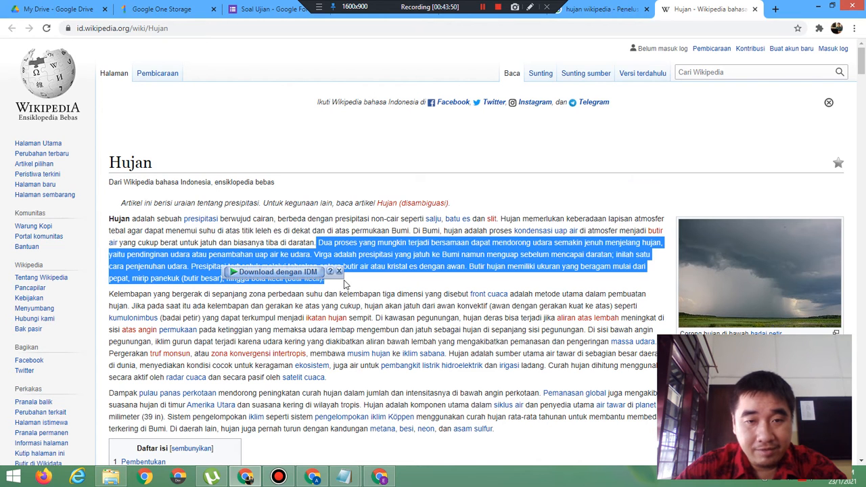
{"action": "left_click", "coordinate": [345, 477]}
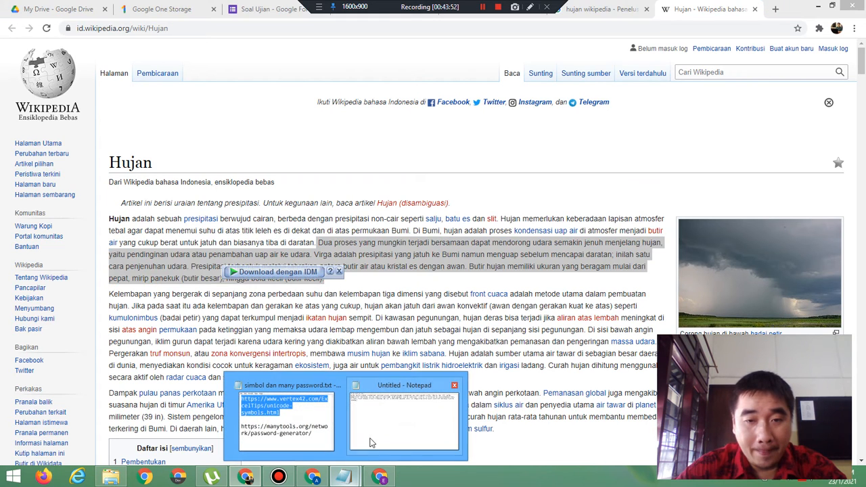
{"action": "left_click", "coordinate": [371, 442]}
{"action": "key", "text": "ctrl+v"}
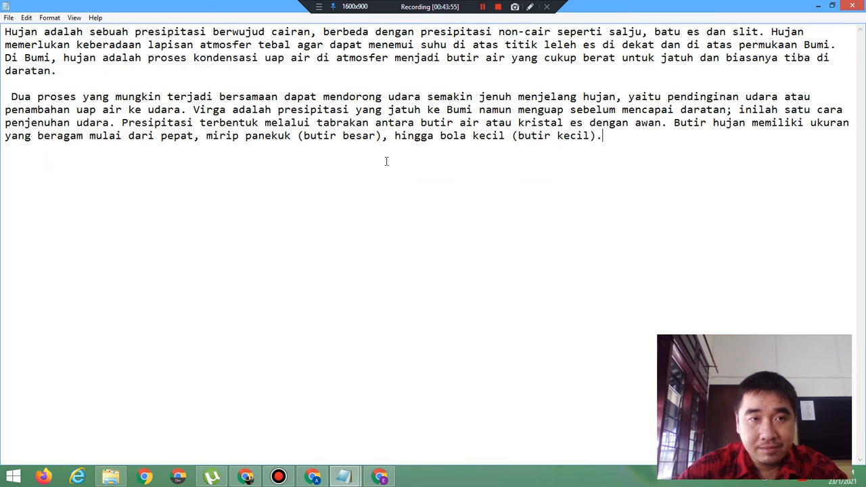
- Remove the leading space before "Dua proses" and return the cursor to the end of the text
{"action": "left_click", "coordinate": [8, 97]}
{"action": "key", "text": "BackSpace"}
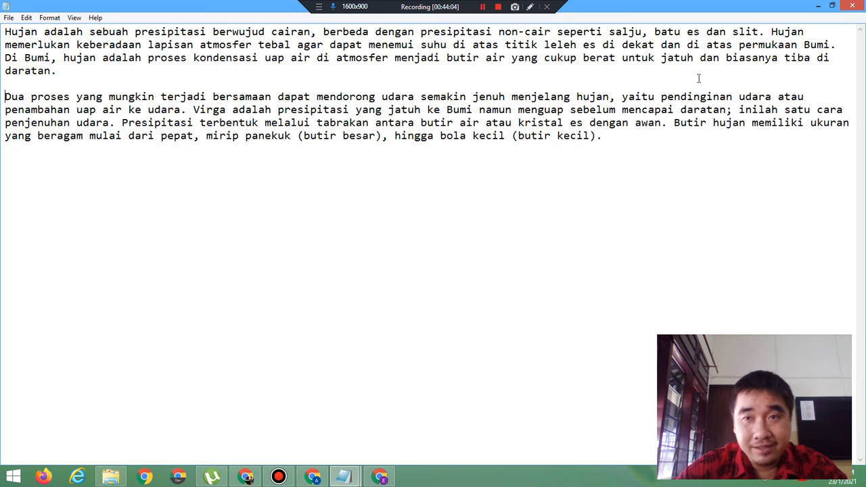
{"action": "left_click", "coordinate": [606, 138]}
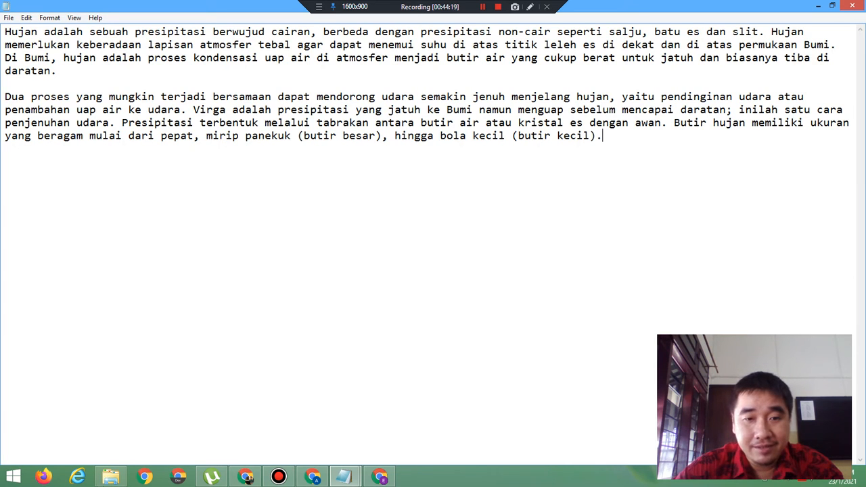
- Switch back to the Soal Ujian form and clear the duplicated question's title
{"action": "left_click", "coordinate": [245, 478]}
{"action": "left_click", "coordinate": [277, 9]}
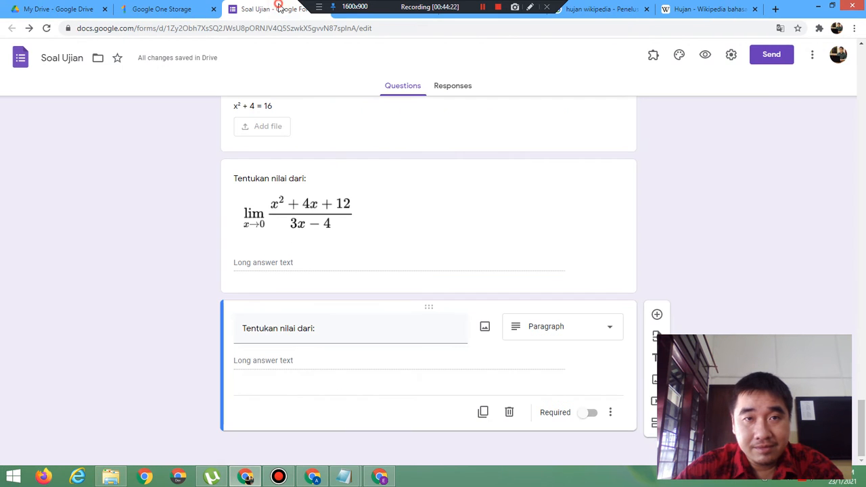
{"action": "triple_click", "coordinate": [400, 333]}
{"action": "key", "text": "BackSpace"}
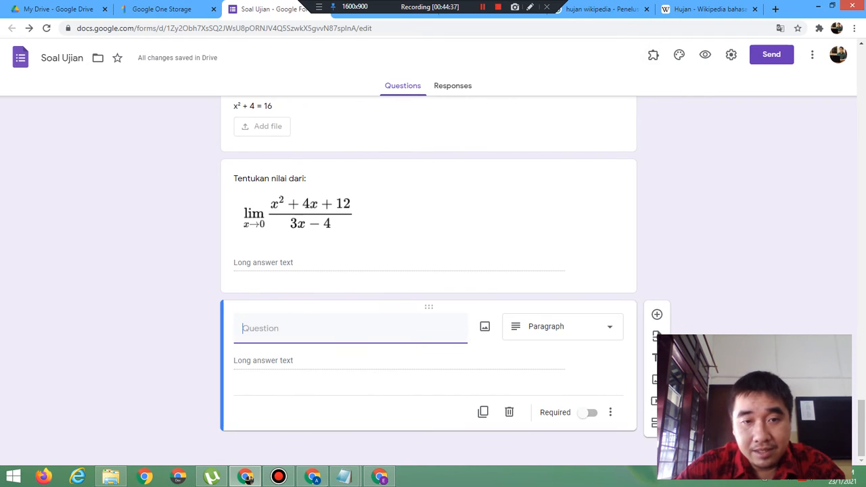
- Copy both rain paragraphs from the Notepad document and paste them as the empty question's title
{"action": "mouse_move", "coordinate": [352, 480]}
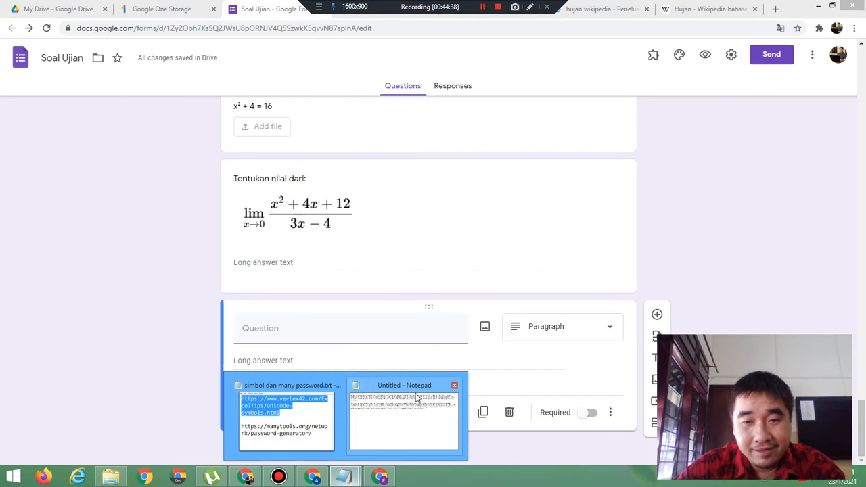
{"action": "left_click", "coordinate": [414, 410]}
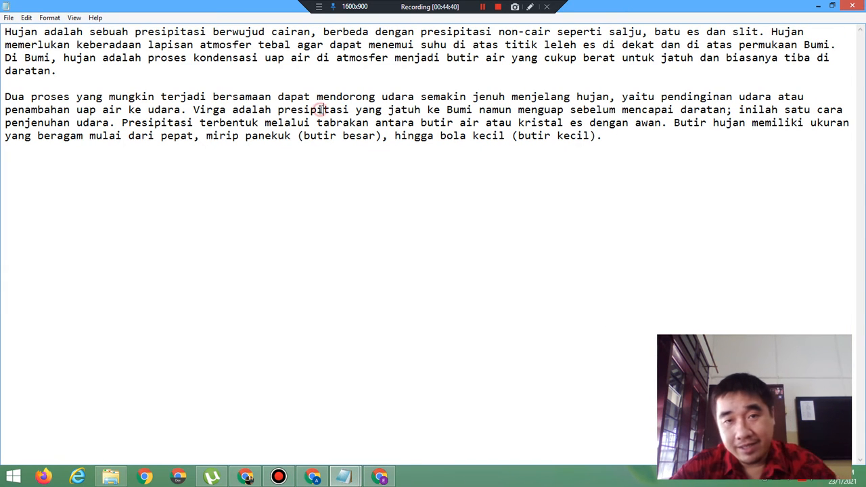
{"action": "key", "text": "ctrl+a"}
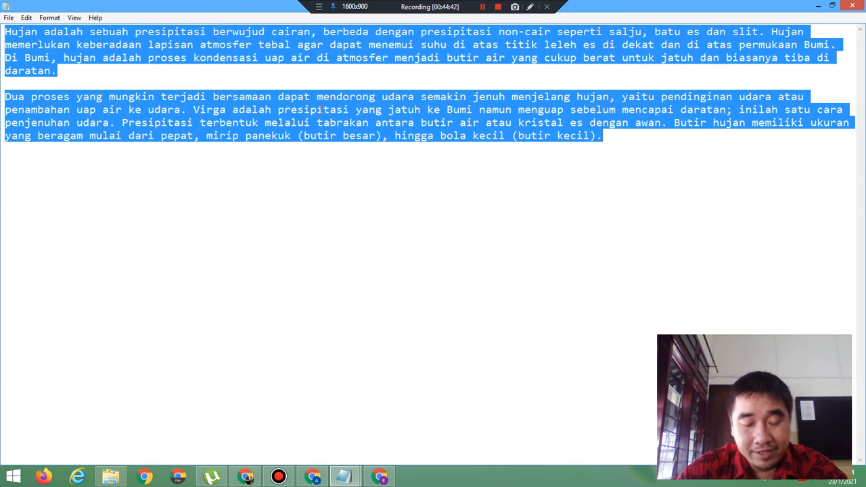
{"action": "left_click", "coordinate": [817, 7]}
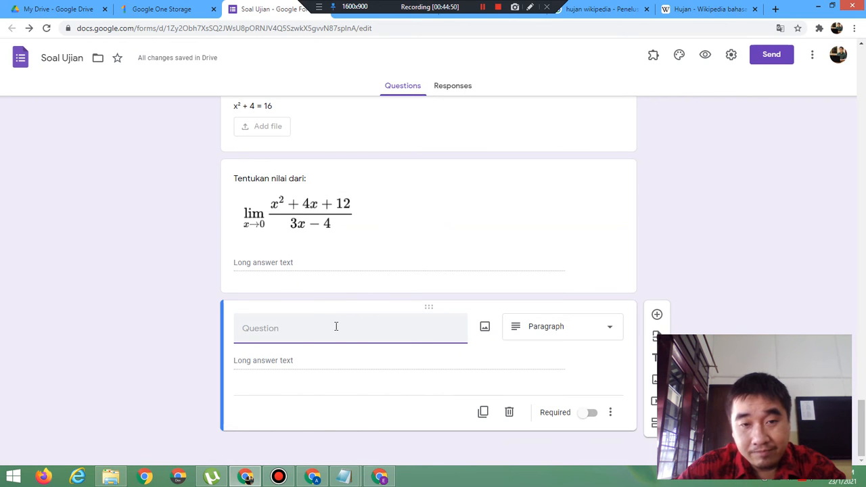
{"action": "type", "text": "Hujan adalah sebuah presipitasi berwujud cairan, berbeda dengan presipitasi non-cair seperti salju, batu es dan slit. Hujan memerlukan keberadaan lapisan atmosfer tebal agar dapat menemui suhu di atas titik leleh es di dekat dan di atas permukaan Bumi. Di Bumi, hujan adalah proses kondensasi uap air di atmosfer menjadi butir air yang cukup berat untuk jatuh dan biasanya tiba di daratan.Dua proses yang mungkin terjadi bersamaan dapat mendorong udara semakin jenuh menjelang hujan, yaitu pendinginan udara atau penambahan uap air ke udara. Virga adalah presipitasi yang jatuh ke Bumi namun menguap sebelum mencapai daratan; inilah satu cara penjenuhan udara. Presipitasi terbentuk melalui tabrakan antara butir air atau kristal es dengan awan. Butir hujan memiliki ukuran yang beragam mulai dari pepat, mirip panekuk (butir besar), hingga bola kecil (butir kecil)."}
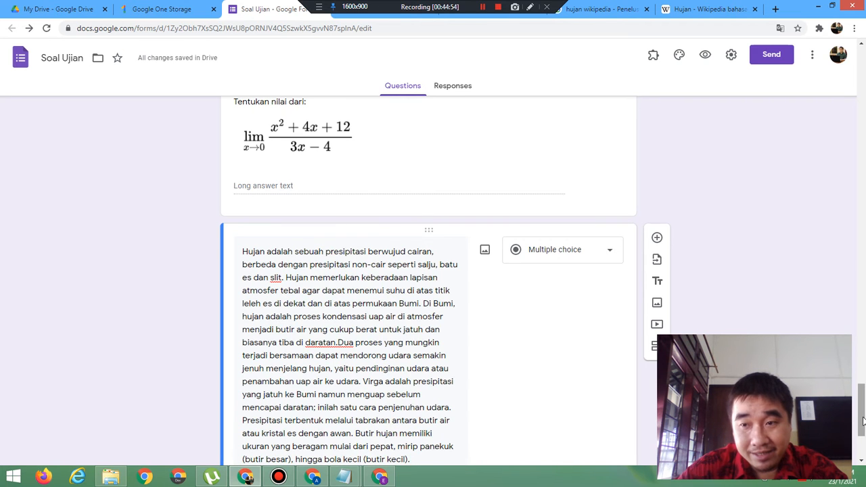
- Check the blank line between the two rain paragraphs in the untitled Notepad document, and return to the Soal Ujian form
{"action": "left_click_drag", "start_coordinate": [863, 411], "coordinate": [864, 430]}
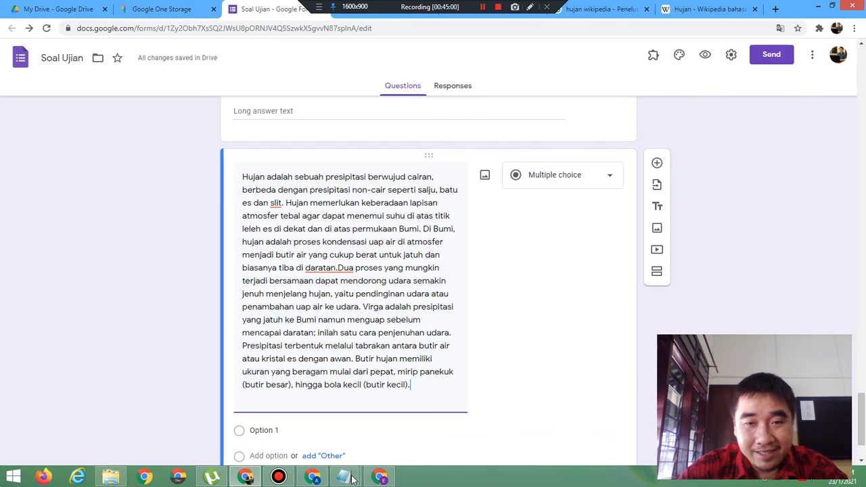
{"action": "mouse_move", "coordinate": [344, 478]}
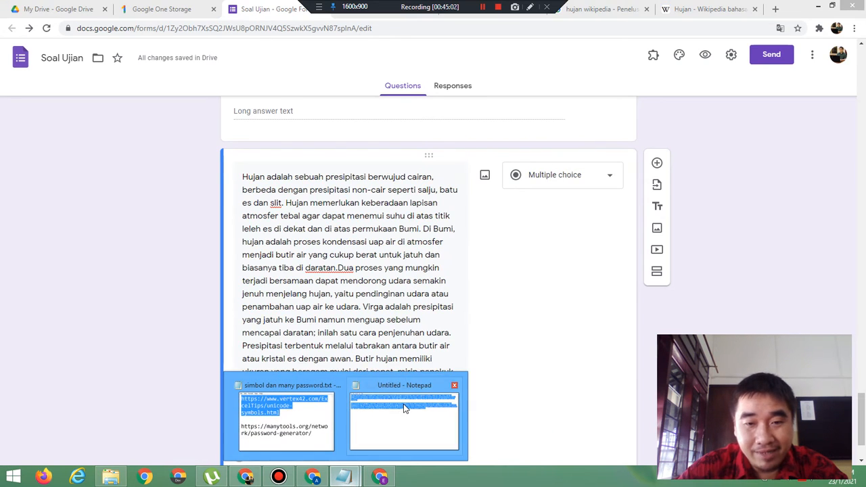
{"action": "left_click", "coordinate": [403, 405]}
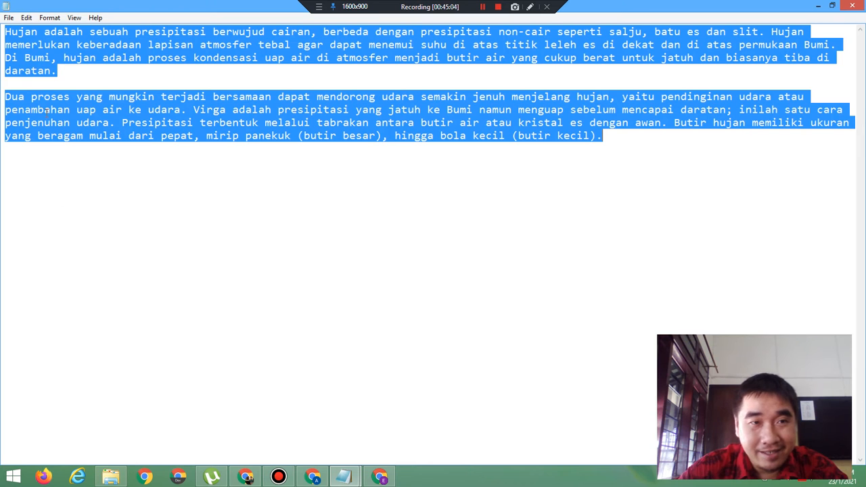
{"action": "left_click", "coordinate": [57, 73]}
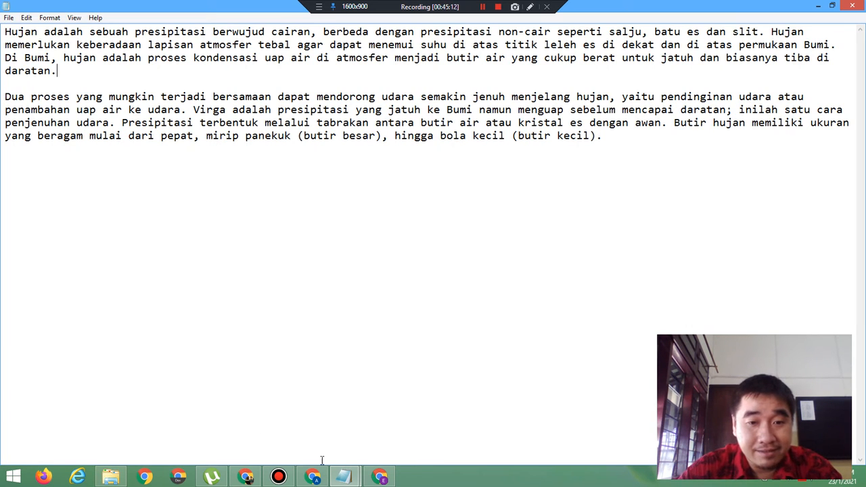
{"action": "left_click", "coordinate": [254, 481]}
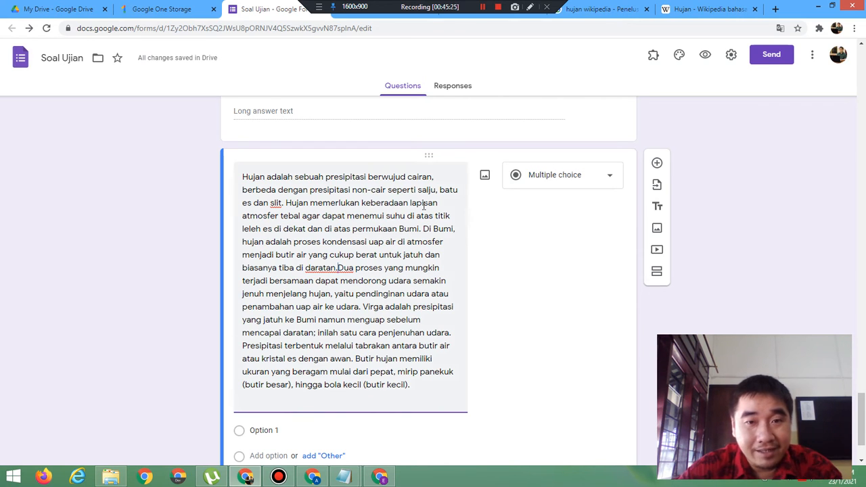
- Insert at least four spaces between "daratan." and "Dua proses" in the question title, and run addLineBreaks from the Pindah Baris script
{"action": "left_click", "coordinate": [338, 268]}
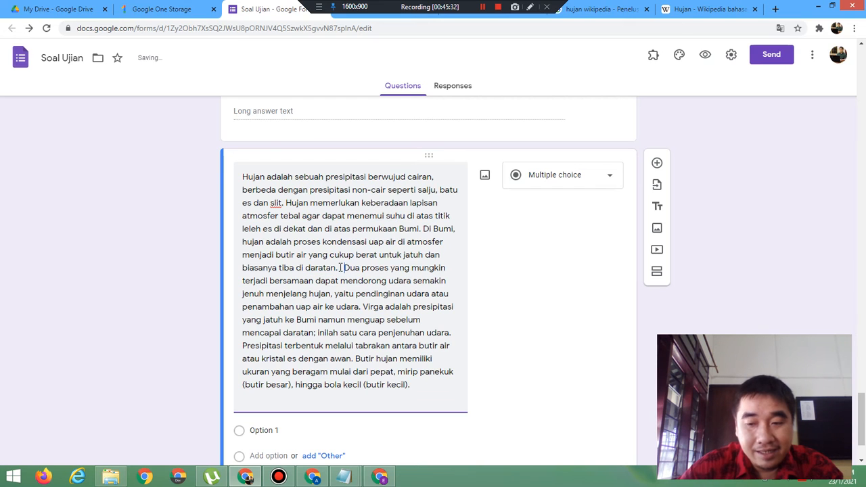
{"action": "key", "text": "BackSpace"}
{"action": "key", "text": "BackSpace"}
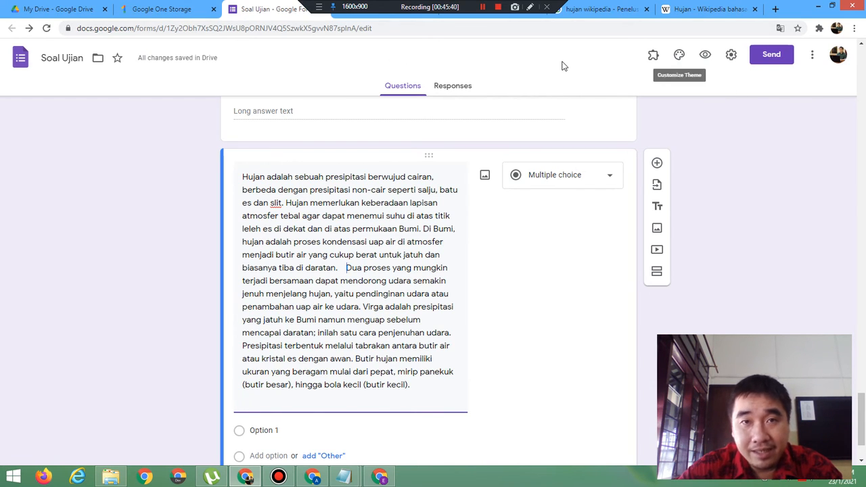
{"action": "left_click", "coordinate": [413, 14]}
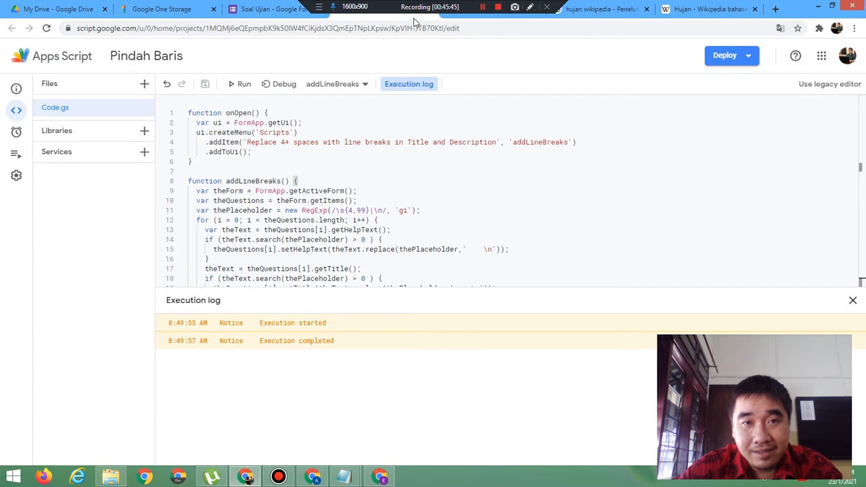
{"action": "left_click", "coordinate": [242, 86]}
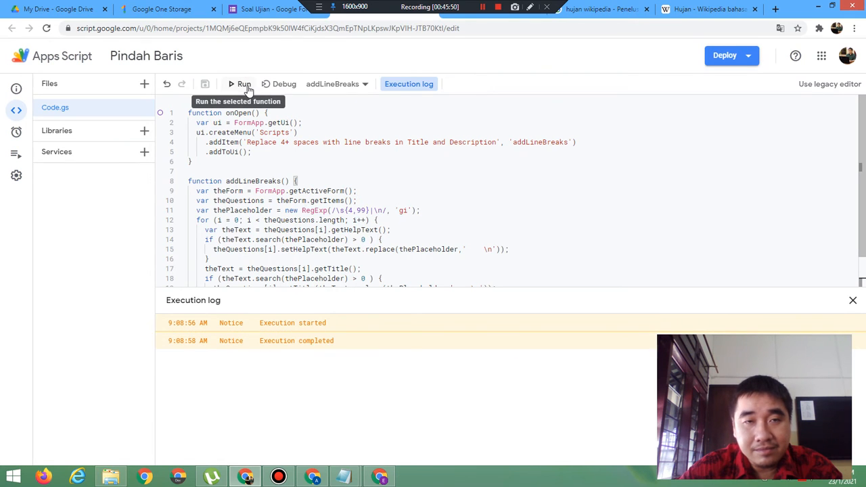
{"action": "left_click", "coordinate": [247, 11]}
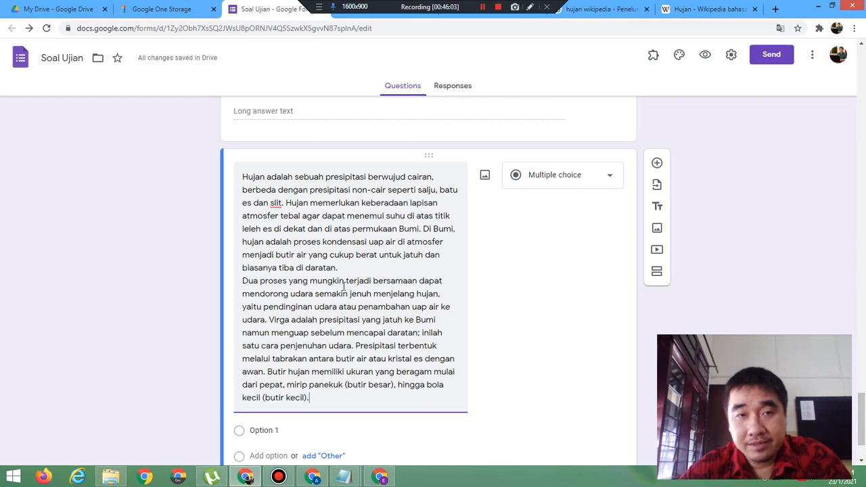
- Put a lone period surrounded by spaces between "daratan." and "Dua proses", and rerun addLineBreaks to give it its own line
{"action": "left_click", "coordinate": [342, 295]}
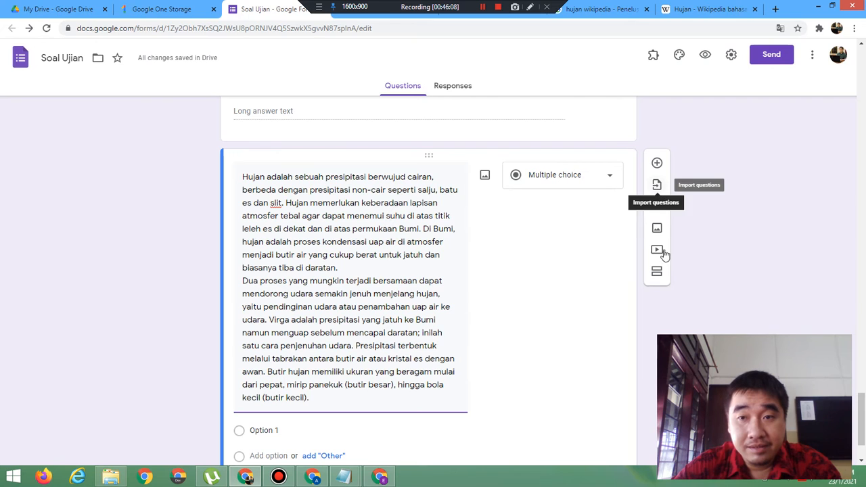
{"action": "left_click", "coordinate": [355, 267]}
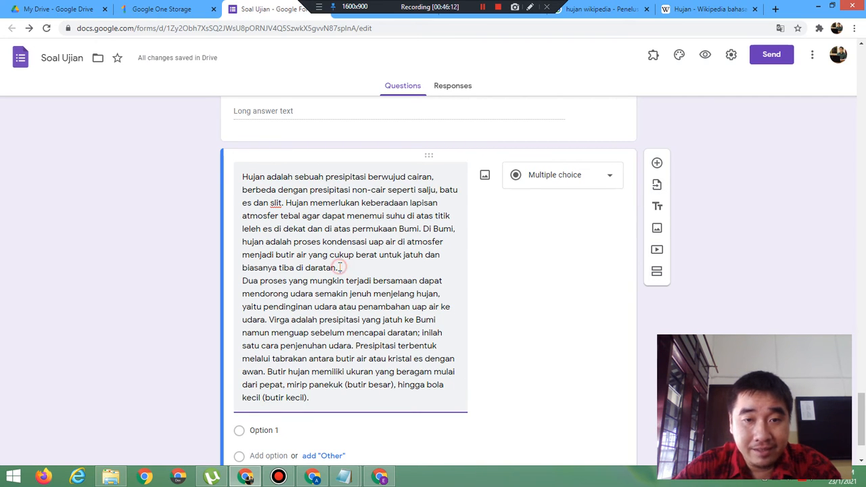
{"action": "left_click", "coordinate": [244, 280]}
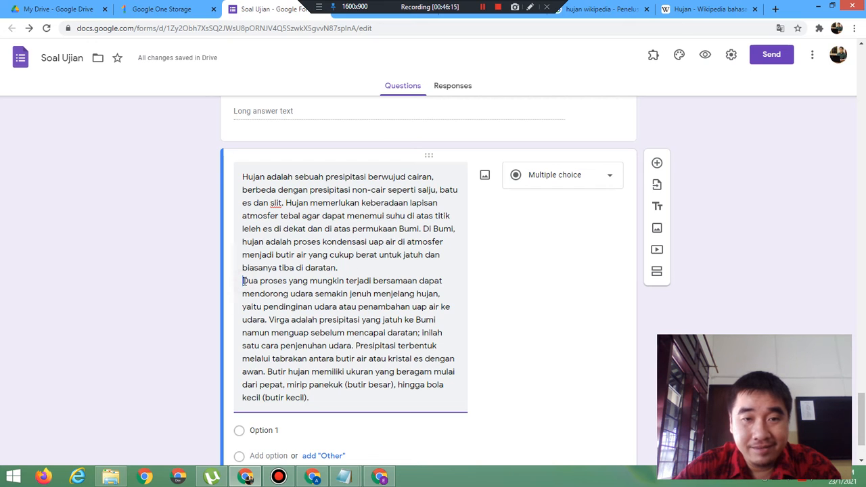
{"action": "left_click", "coordinate": [354, 270]}
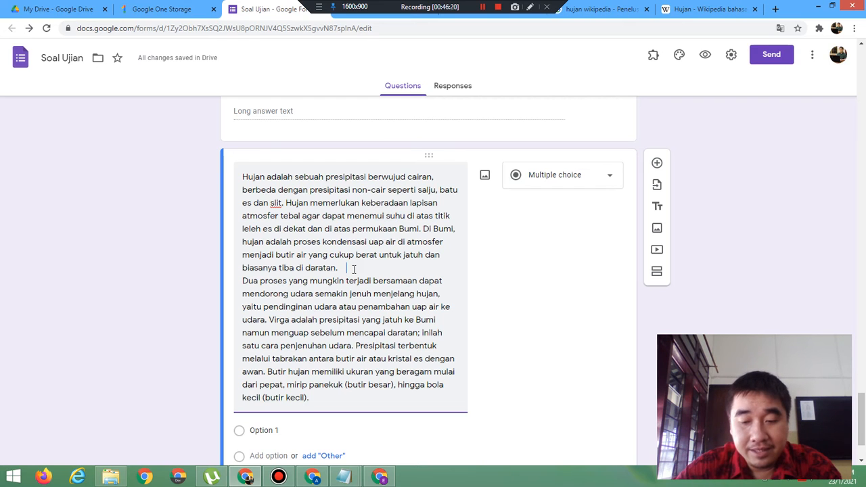
{"action": "key", "text": "Delete"}
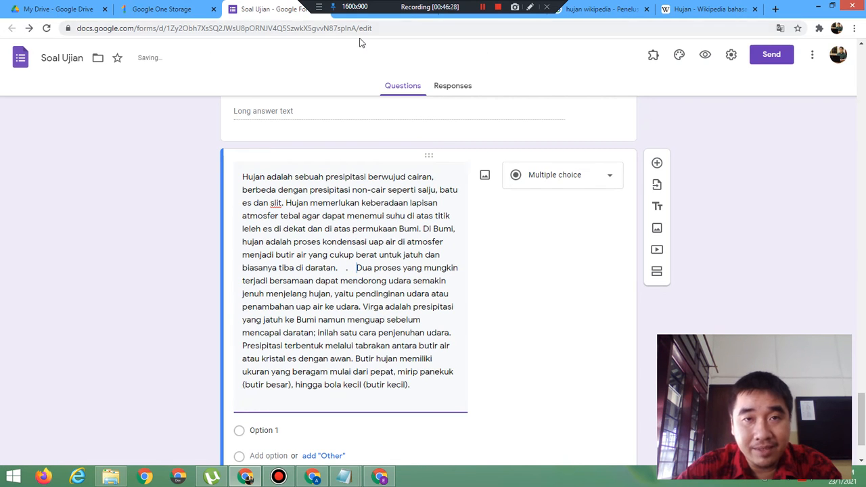
{"action": "left_click", "coordinate": [369, 12]}
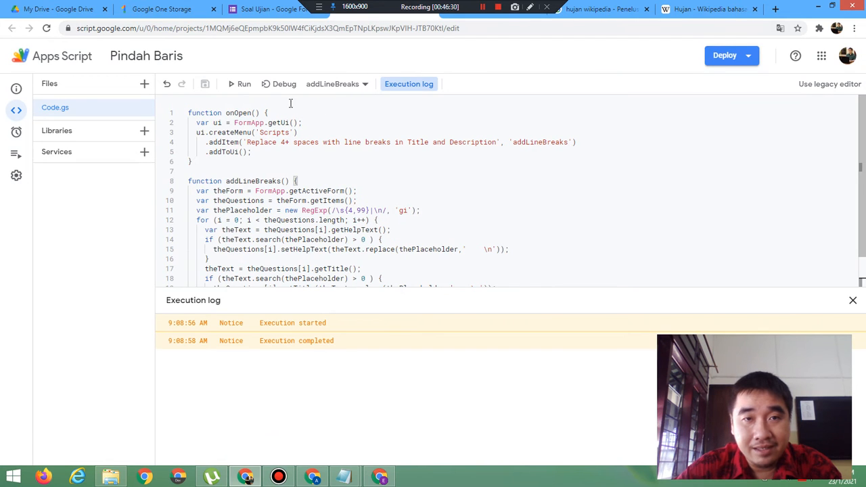
{"action": "left_click", "coordinate": [245, 92]}
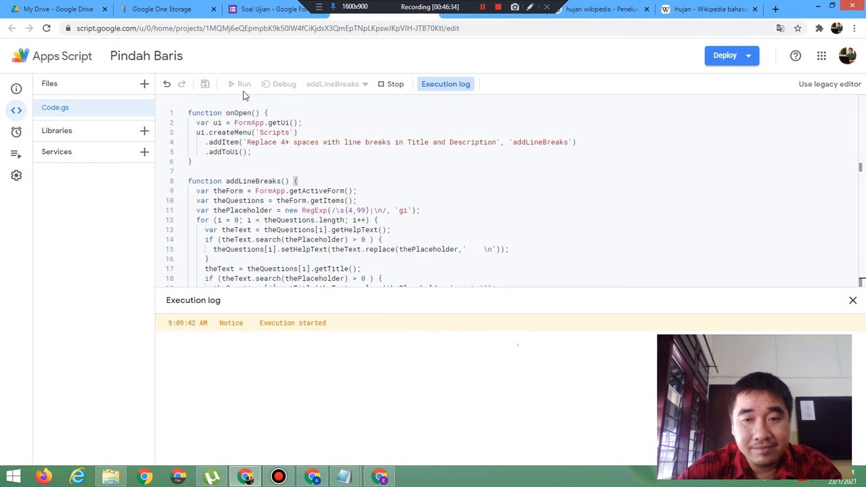
{"action": "left_click", "coordinate": [282, 18]}
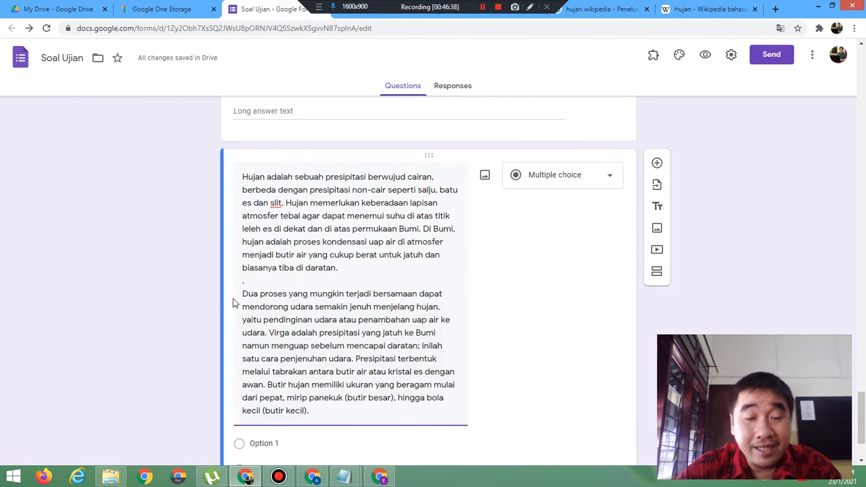
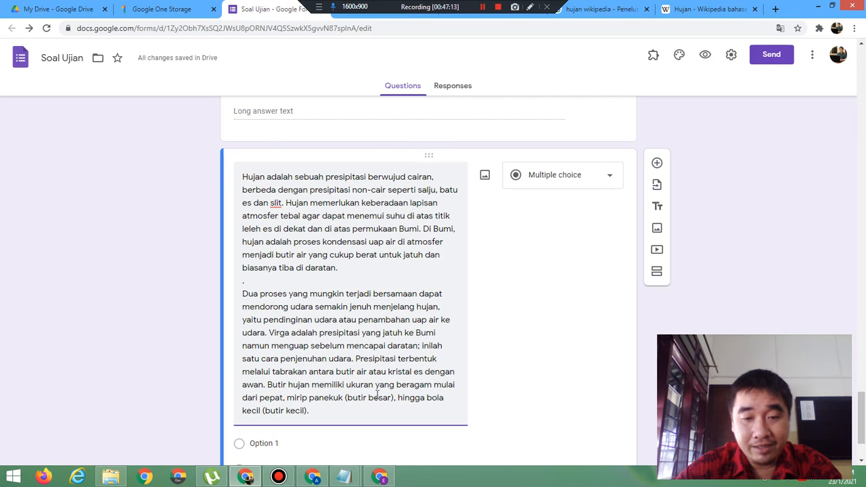
- Append a spaced lone period and the text "Pokok pikiran dari paragraf pertama adalah:" to the end of the rain question's title
{"action": "key", "text": "Return"}
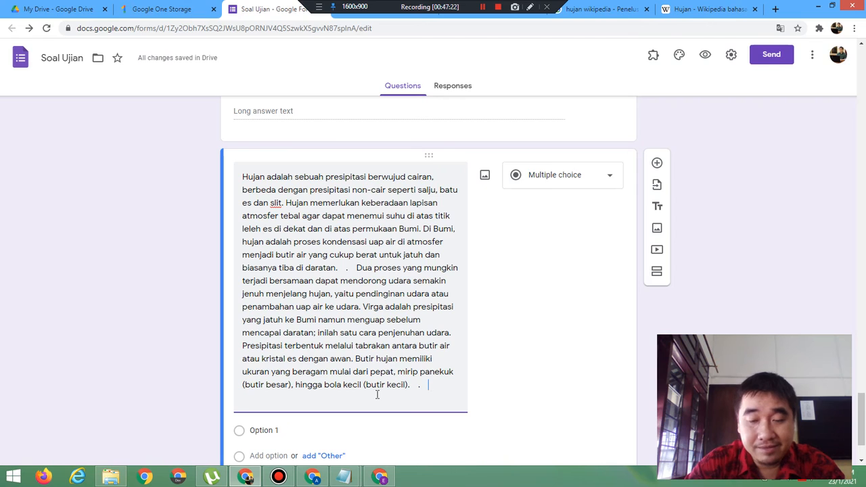
{"action": "type", "text": "Pok"}
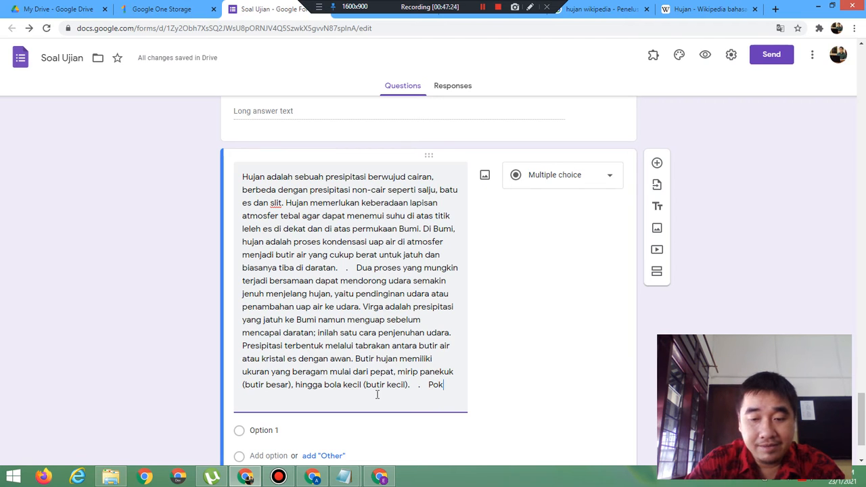
{"action": "type", "text": "ok pikir"}
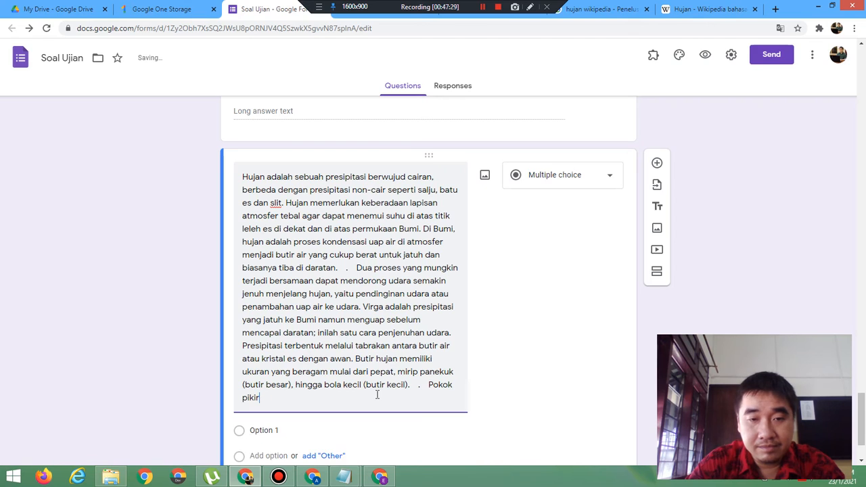
{"action": "type", "text": "an dari pa"}
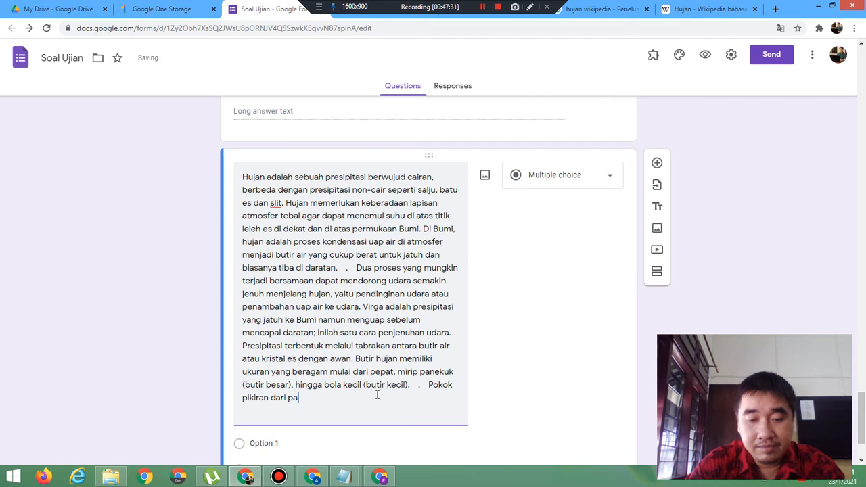
{"action": "type", "text": "ragraf "}
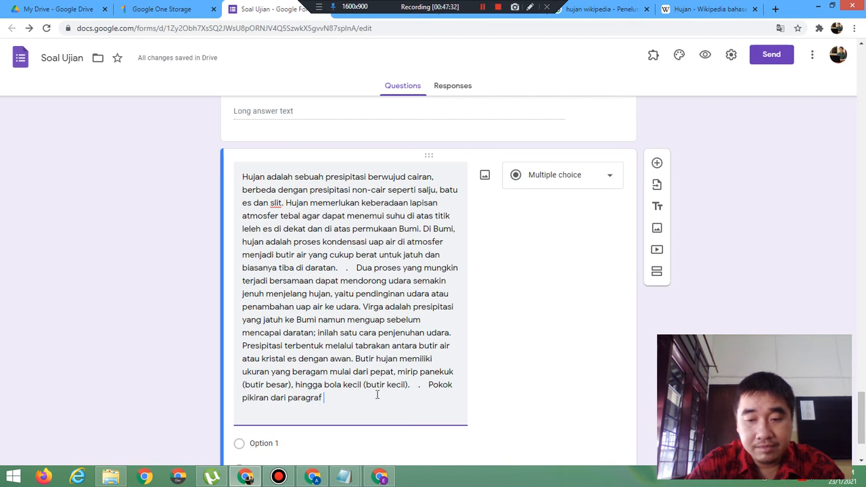
{"action": "type", "text": "perta"}
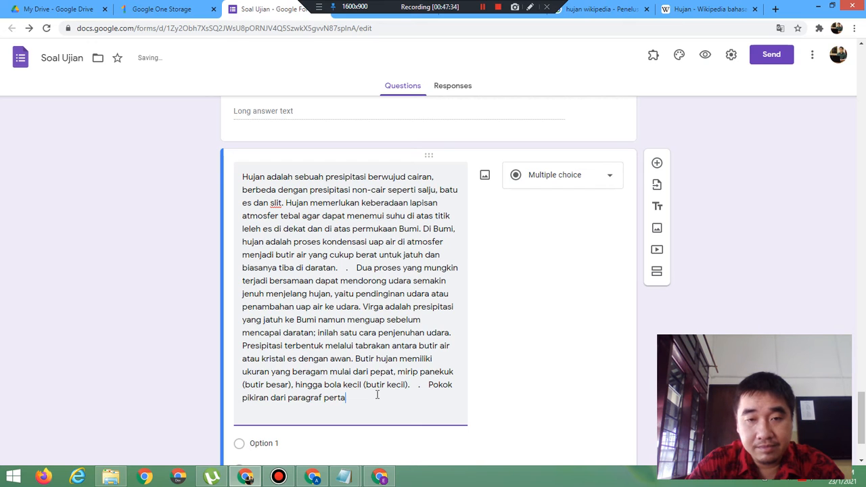
{"action": "type", "text": "ma adalah"}
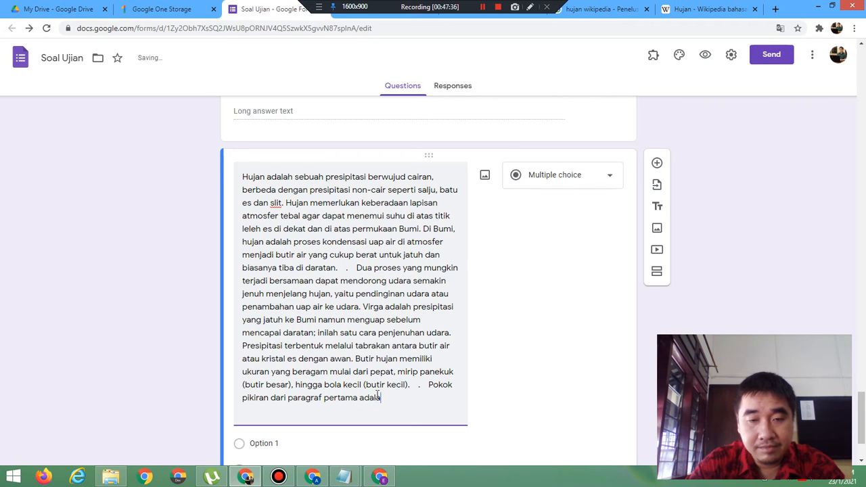
{"action": "type", "text": ":"}
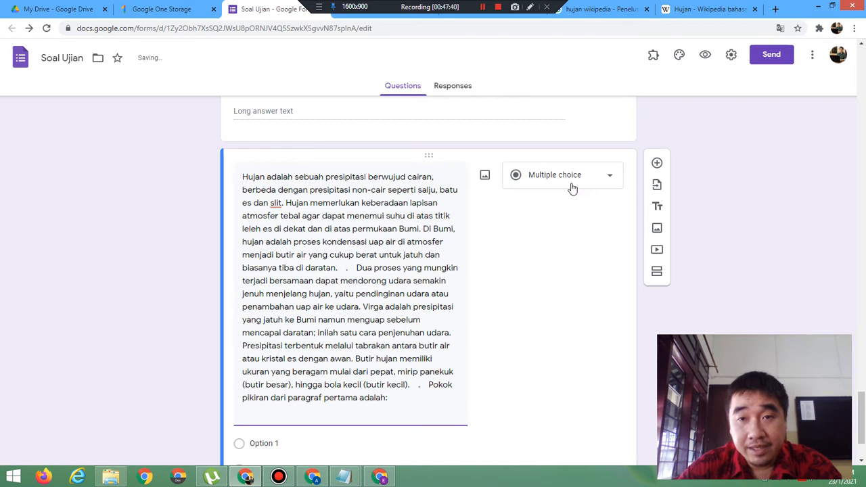
- Run addLineBreaks from the Pindah Baris script on the extended title and return to the Soal Ujian form
{"action": "left_click", "coordinate": [408, 10]}
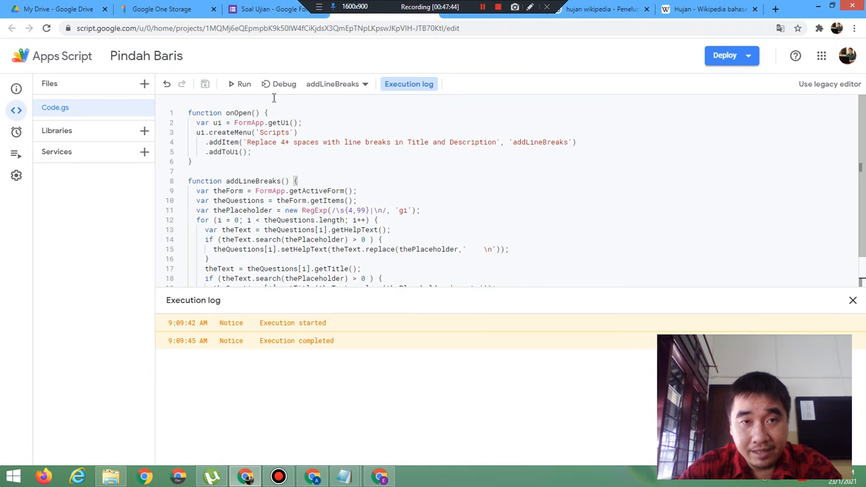
{"action": "left_click", "coordinate": [242, 86]}
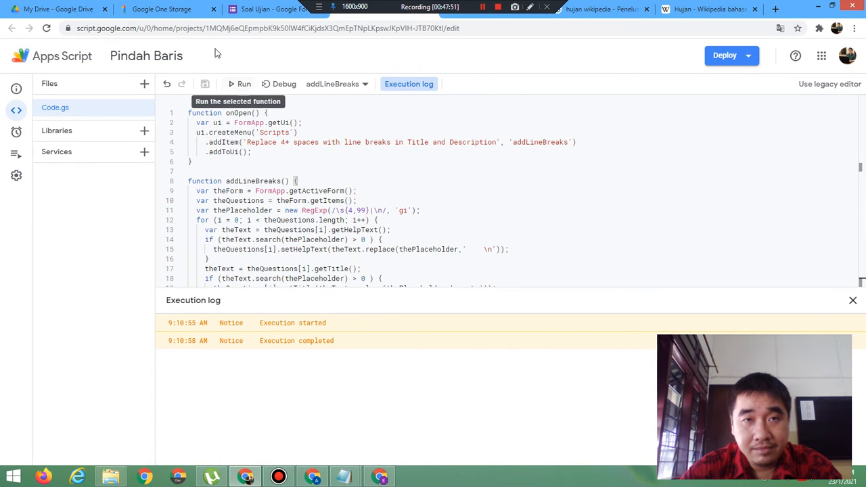
{"action": "left_click", "coordinate": [276, 7]}
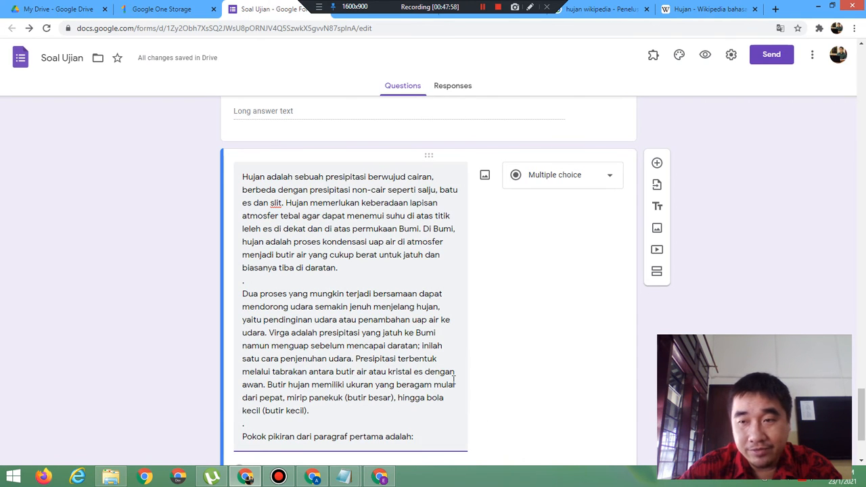
- Change the rain question's type to Short answer and open a preview of the form
{"action": "scroll", "coordinate": [454, 382], "scroll_direction": "down", "scroll_amount": 2}
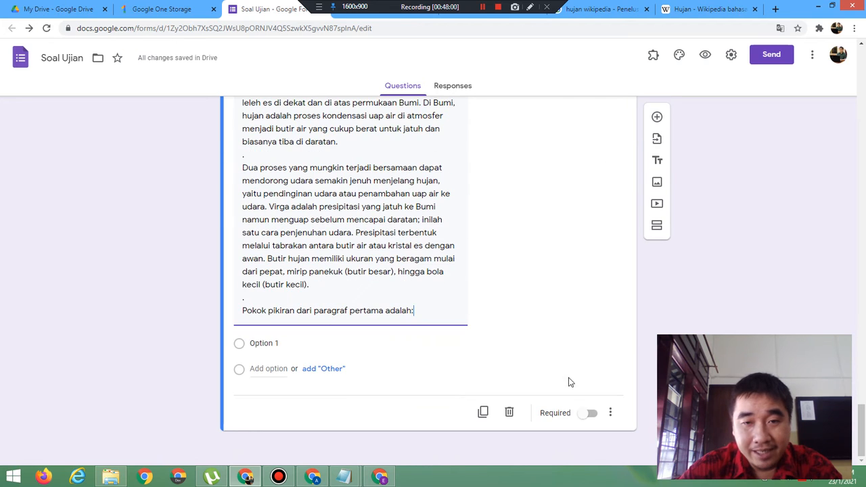
{"action": "left_click_drag", "start_coordinate": [858, 413], "coordinate": [857, 404]}
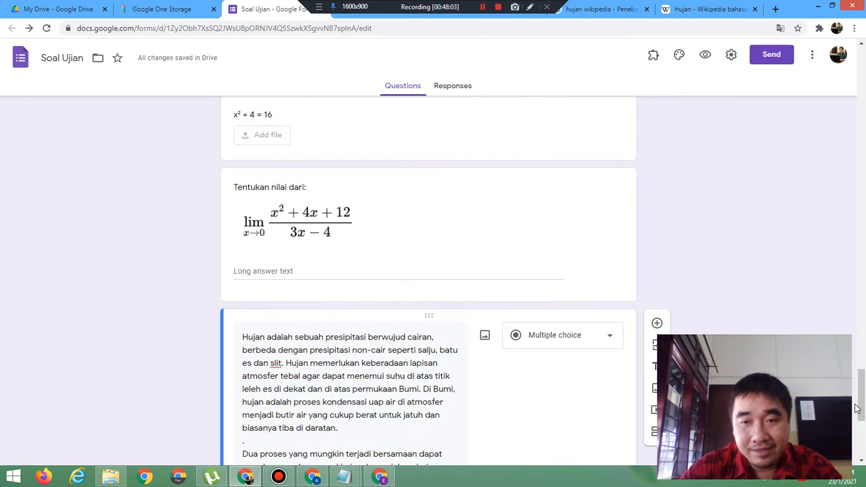
{"action": "left_click", "coordinate": [547, 346]}
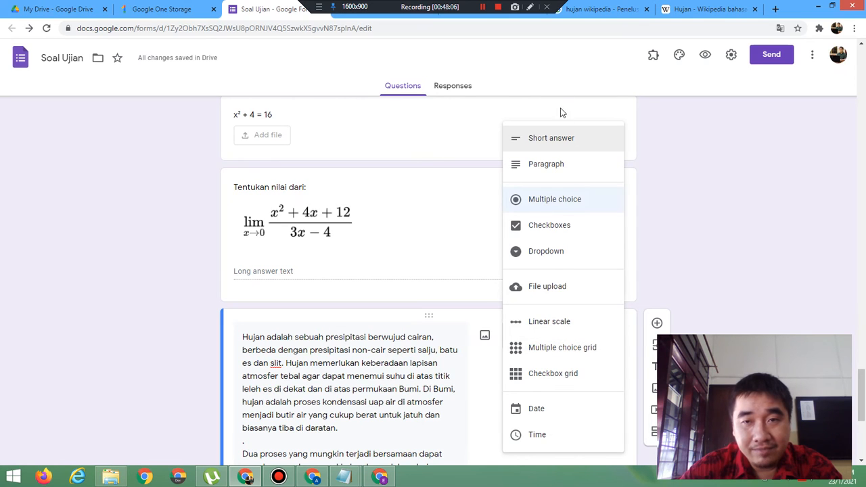
{"action": "left_click", "coordinate": [560, 138]}
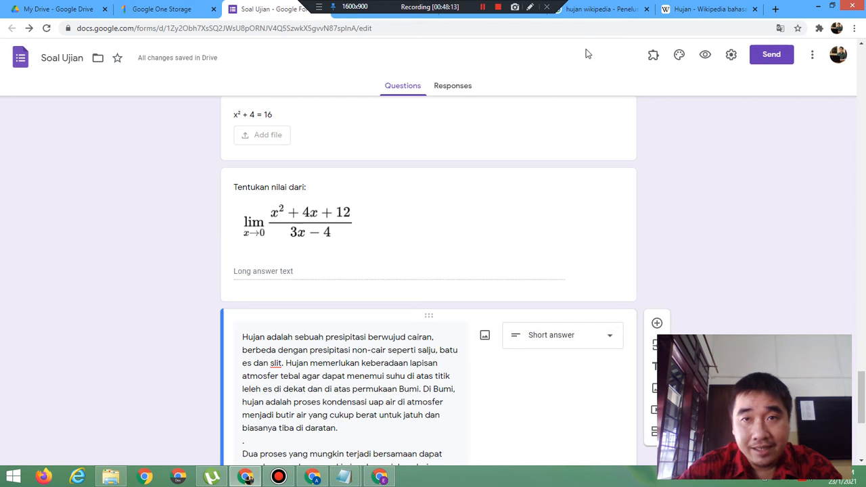
{"action": "left_click", "coordinate": [705, 57]}
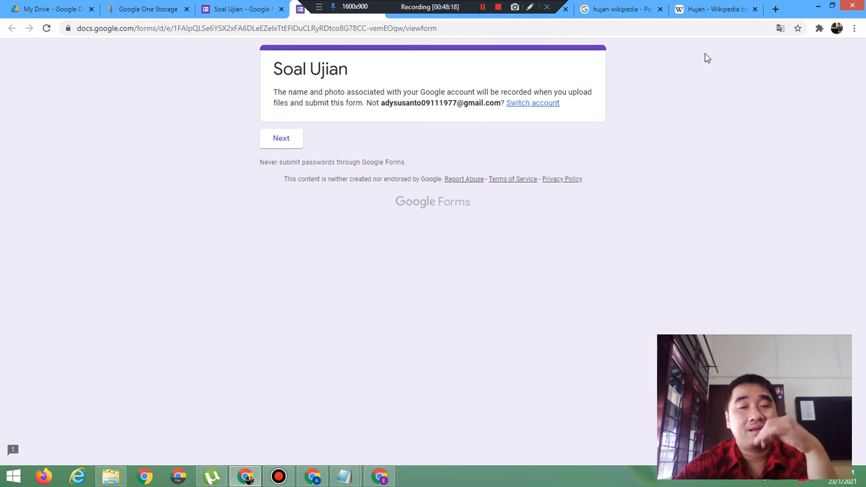
- Advance the preview past the Data Peserta Ujian section and look through the question order in the Soal Ujian section
{"action": "left_click", "coordinate": [292, 147]}
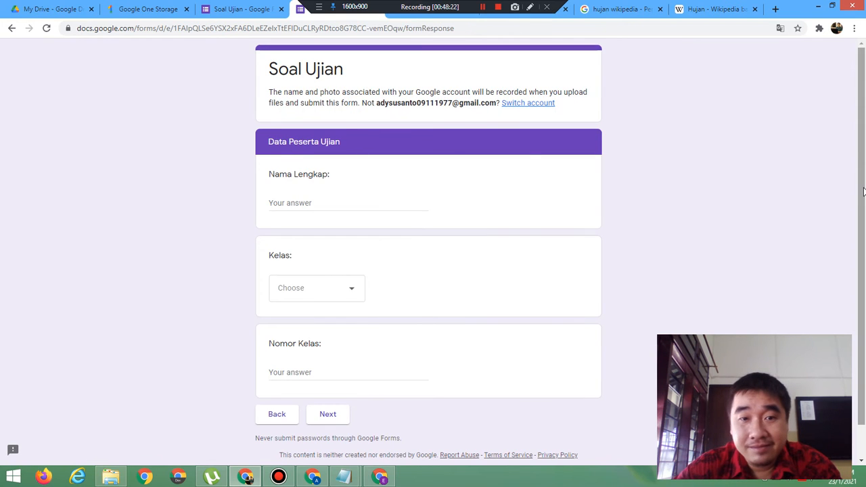
{"action": "scroll", "coordinate": [864, 193], "scroll_direction": "down", "scroll_amount": 1}
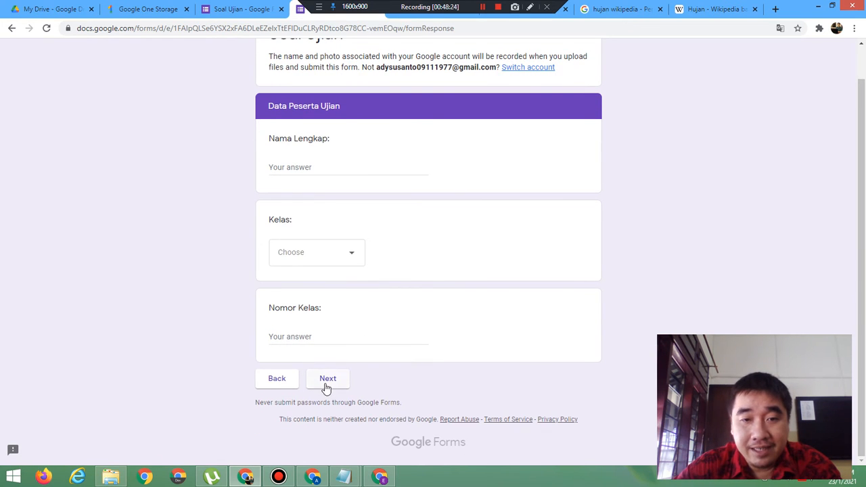
{"action": "left_click", "coordinate": [326, 380]}
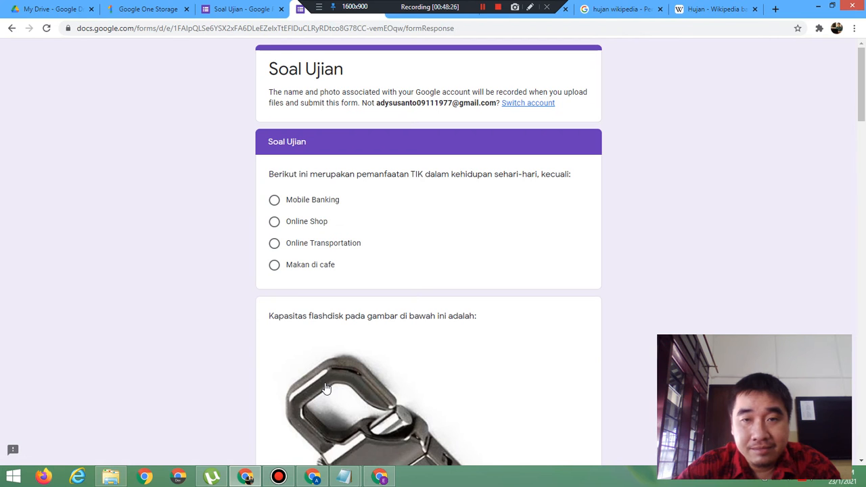
{"action": "left_click", "coordinate": [864, 174]}
{"action": "left_click_drag", "start_coordinate": [864, 175], "coordinate": [774, 115]}
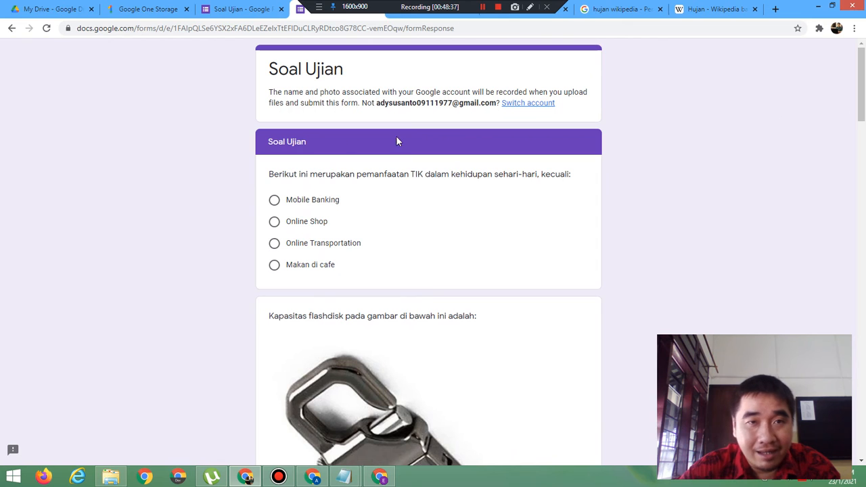
- In the form editor's presentation settings, disable the link to submit another response, enable Shuffle question order, and save
{"action": "left_click", "coordinate": [237, 9]}
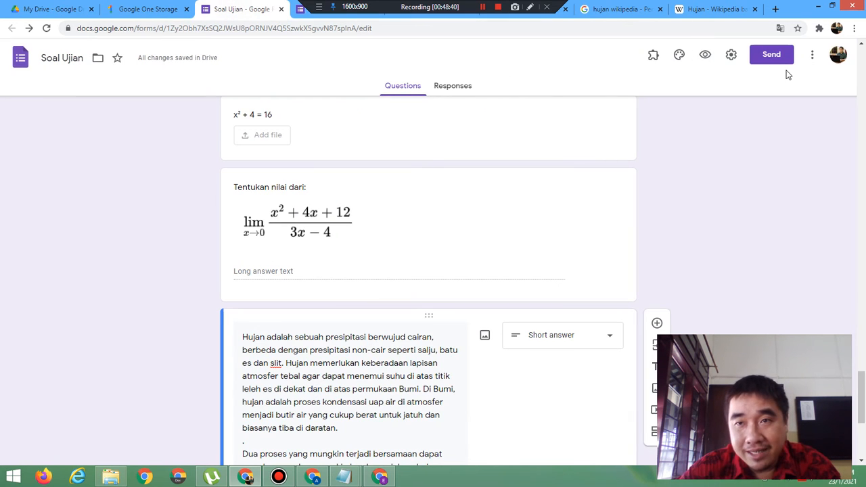
{"action": "left_click", "coordinate": [731, 60]}
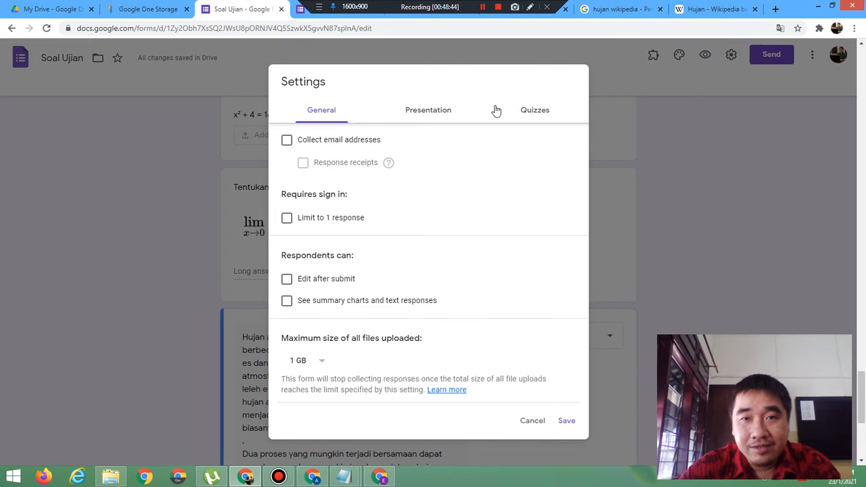
{"action": "left_click", "coordinate": [436, 118]}
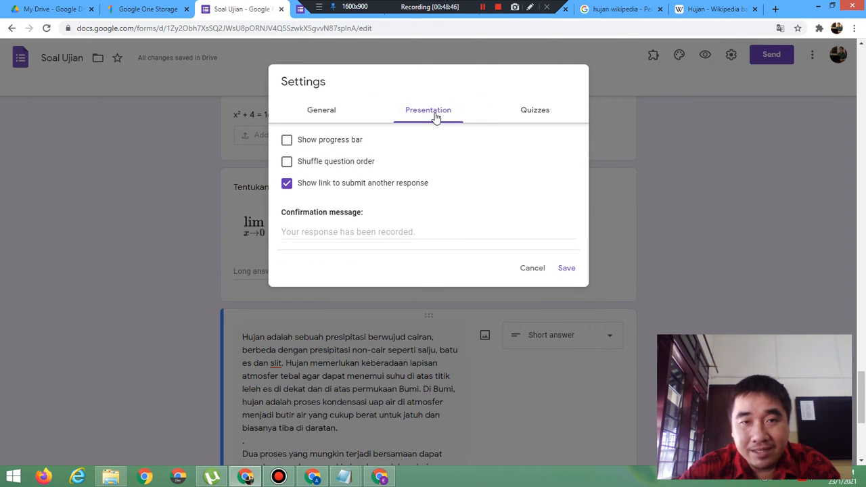
{"action": "left_click", "coordinate": [313, 186]}
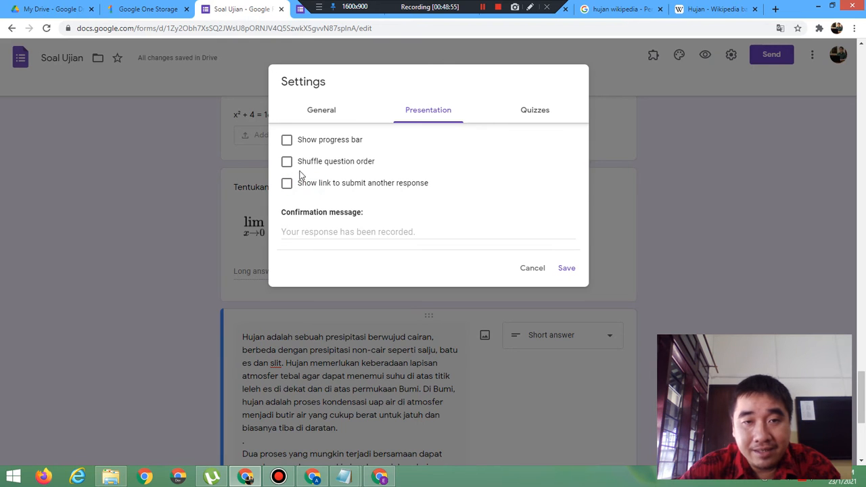
{"action": "left_click", "coordinate": [290, 167]}
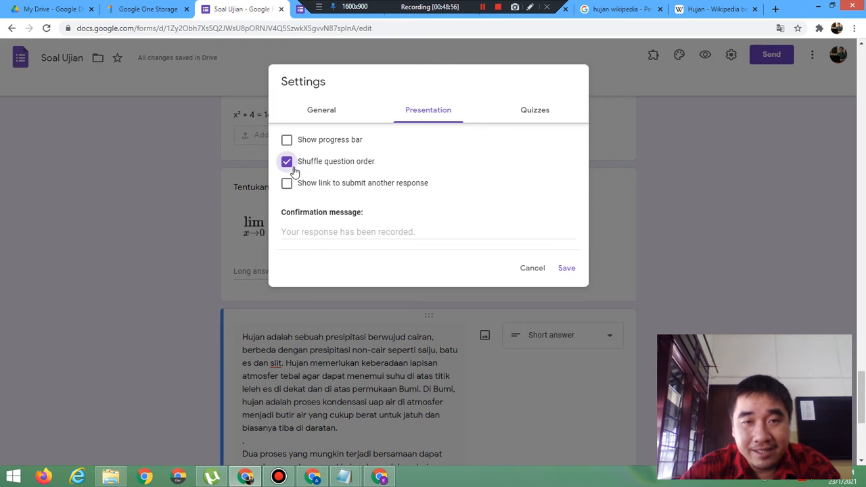
{"action": "left_click", "coordinate": [561, 271]}
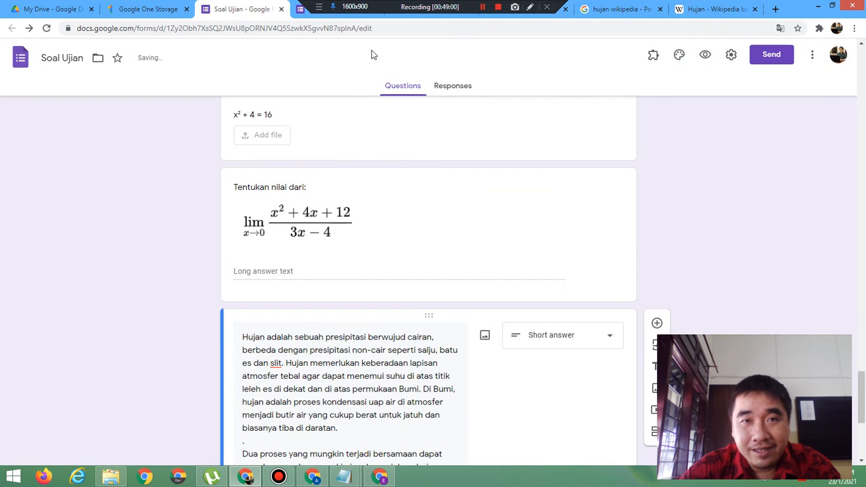
- Close the old preview of the form, discarding its unsaved response, and open a fresh preview
{"action": "right_click", "coordinate": [306, 18]}
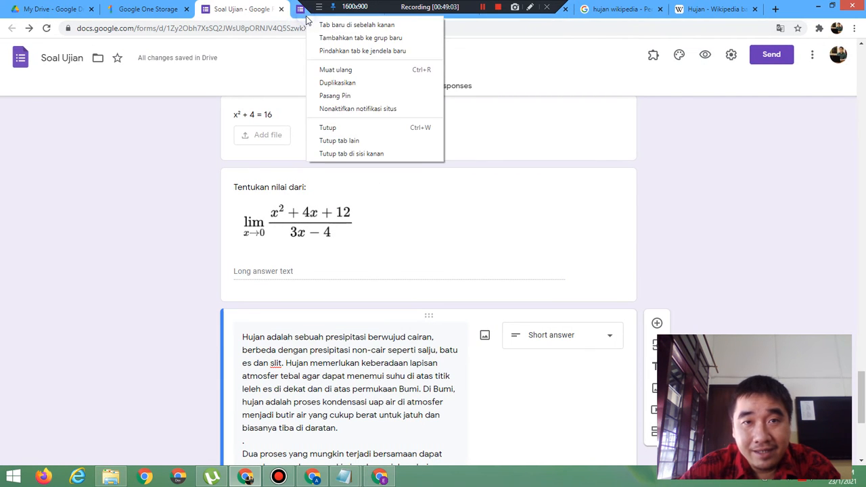
{"action": "left_click", "coordinate": [347, 128]}
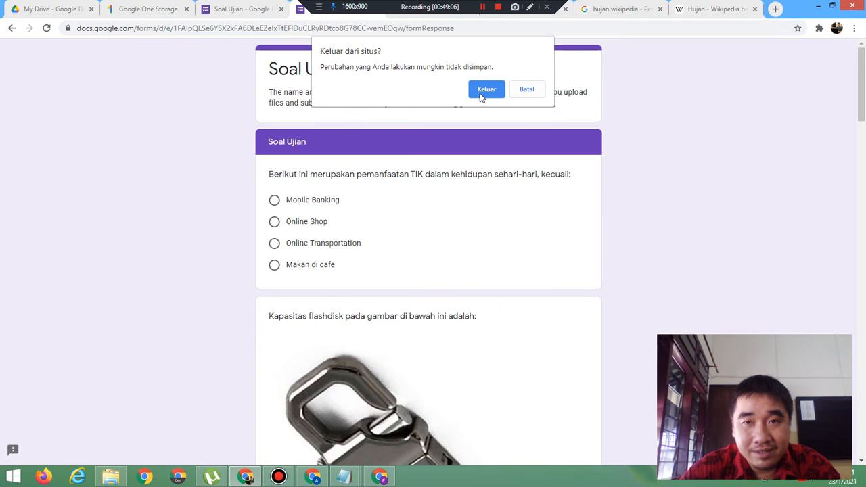
{"action": "left_click", "coordinate": [485, 91]}
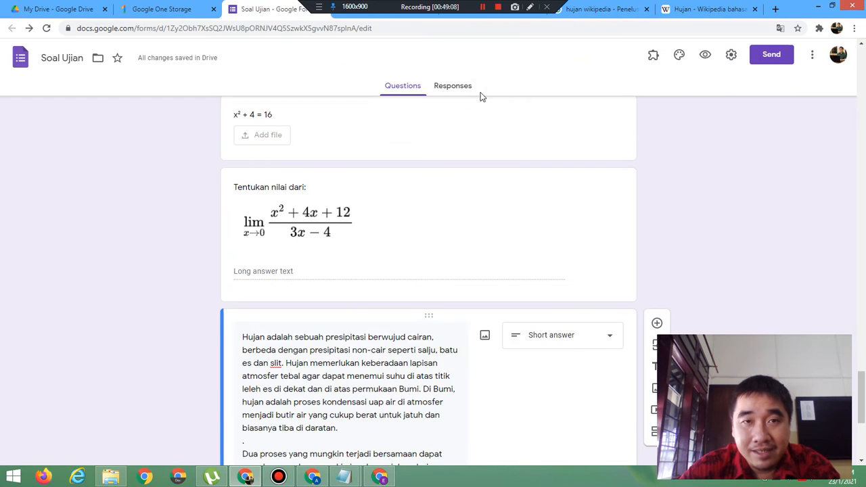
{"action": "left_click", "coordinate": [704, 56]}
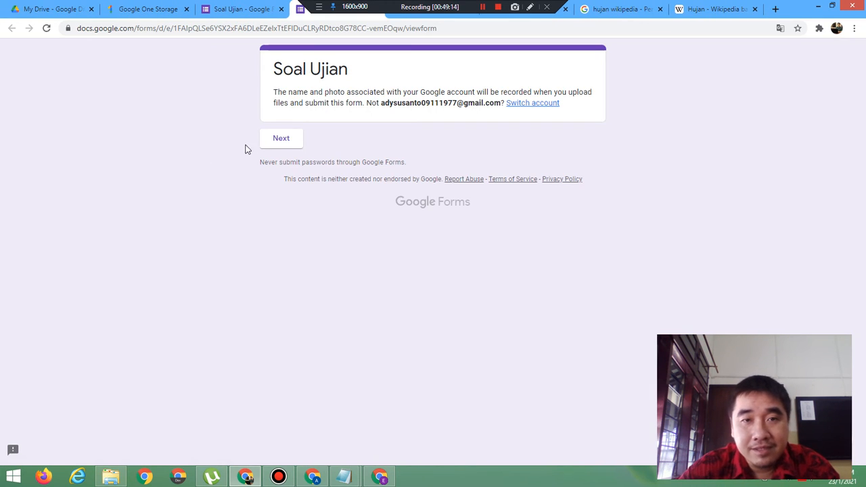
- Go through the preview's Data Peserta Ujian and Soal Ujian sections to check the question order, and close the preview
{"action": "left_click", "coordinate": [277, 142]}
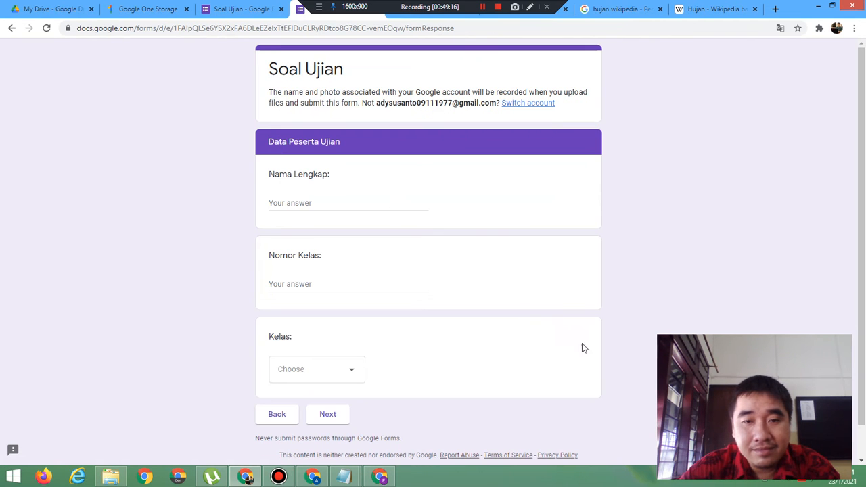
{"action": "left_click", "coordinate": [339, 423]}
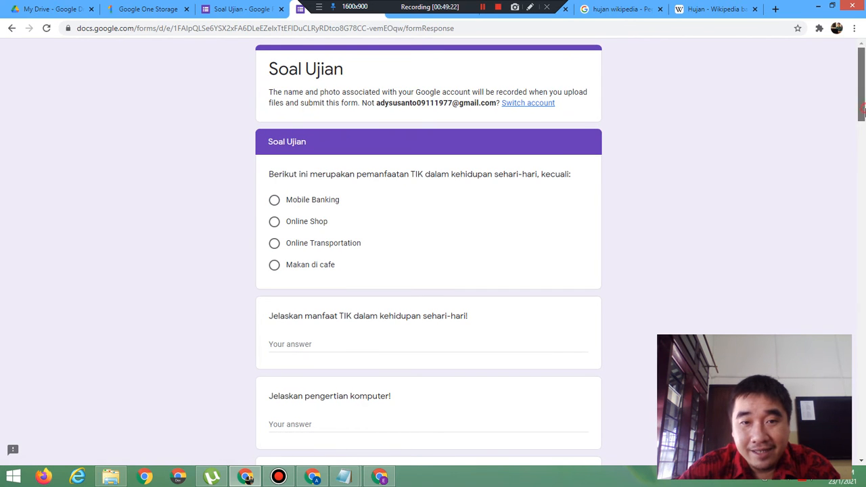
{"action": "left_click_drag", "start_coordinate": [862, 112], "coordinate": [865, 468]}
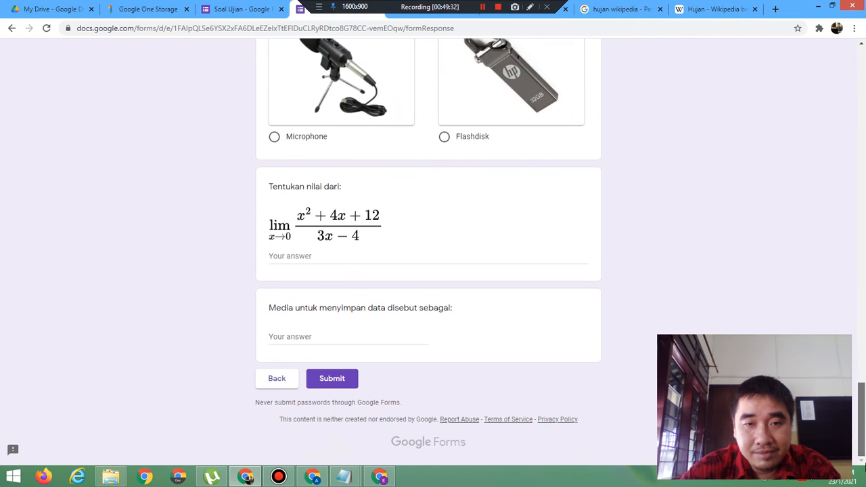
{"action": "left_click_drag", "start_coordinate": [864, 420], "coordinate": [832, 107]}
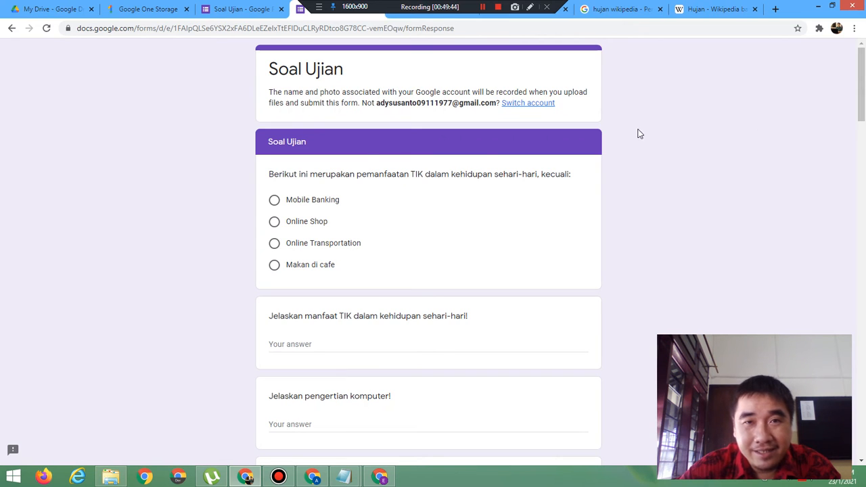
{"action": "right_click", "coordinate": [350, 19]}
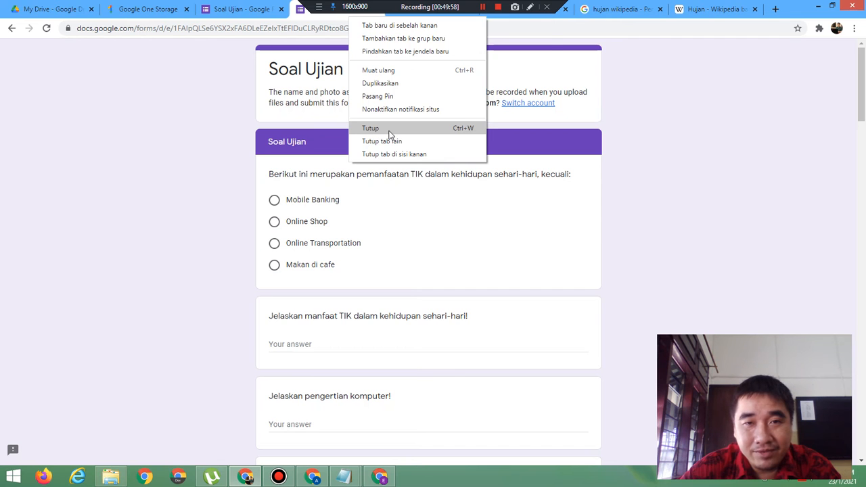
{"action": "left_click", "coordinate": [389, 131]}
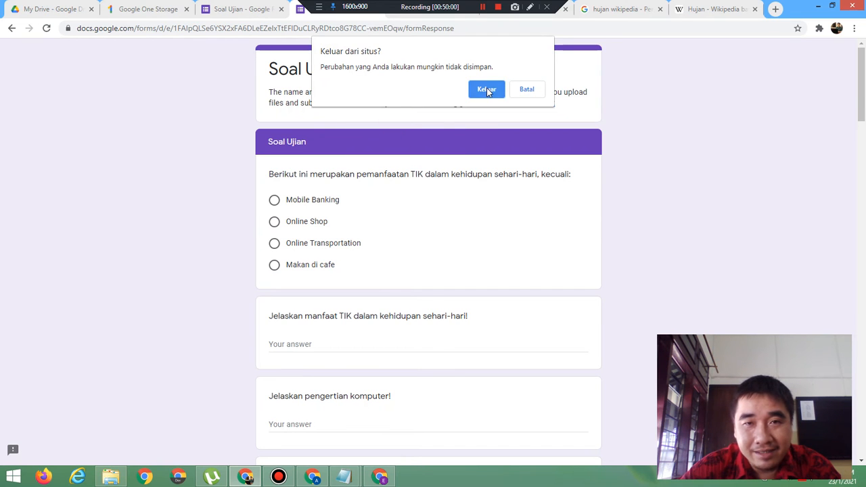
{"action": "left_click", "coordinate": [487, 90]}
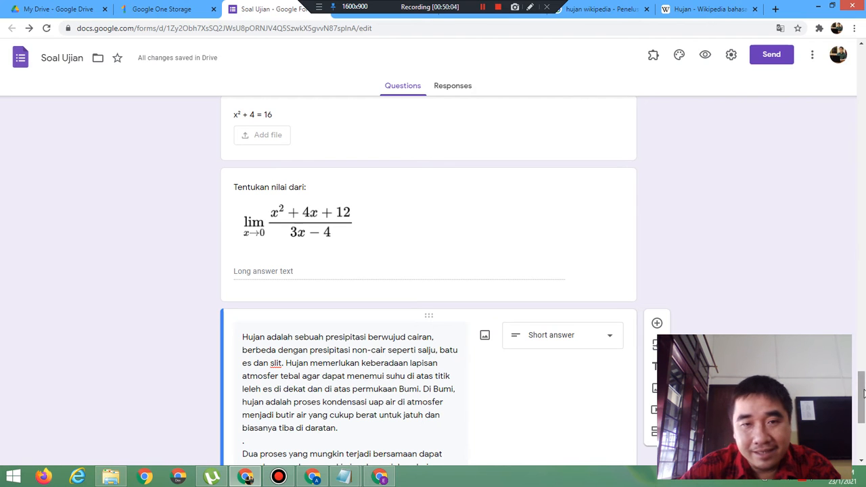
- Add a new question after the rain question, titled "Berikut ini yang merupakan input unit adalah:"
{"action": "left_click_drag", "start_coordinate": [863, 395], "coordinate": [859, 104]}
{"action": "left_click_drag", "start_coordinate": [864, 142], "coordinate": [865, 445]}
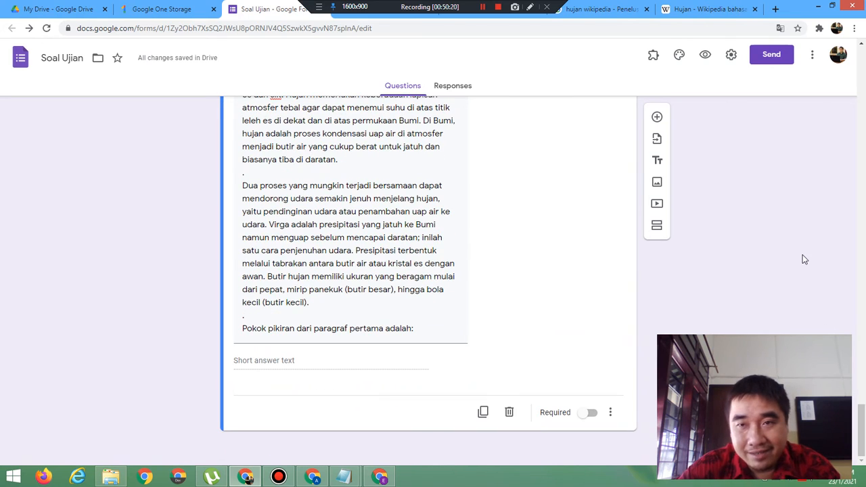
{"action": "left_click", "coordinate": [656, 117]}
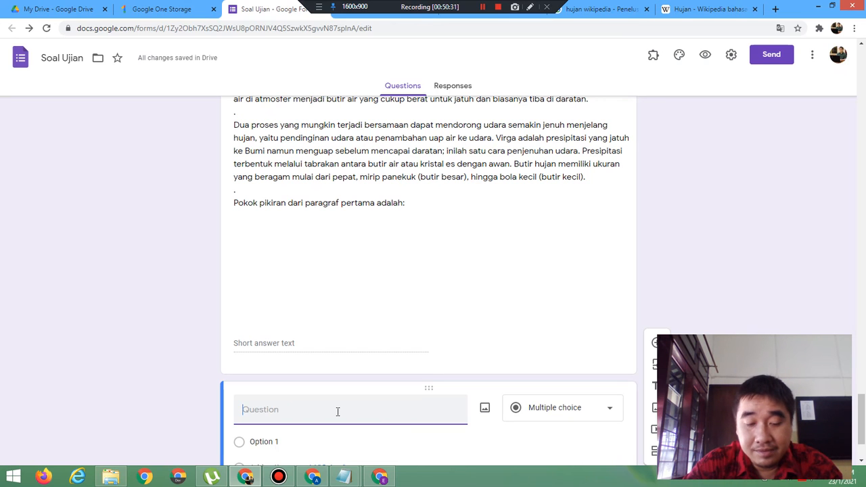
{"action": "type", "text": "Beriku"}
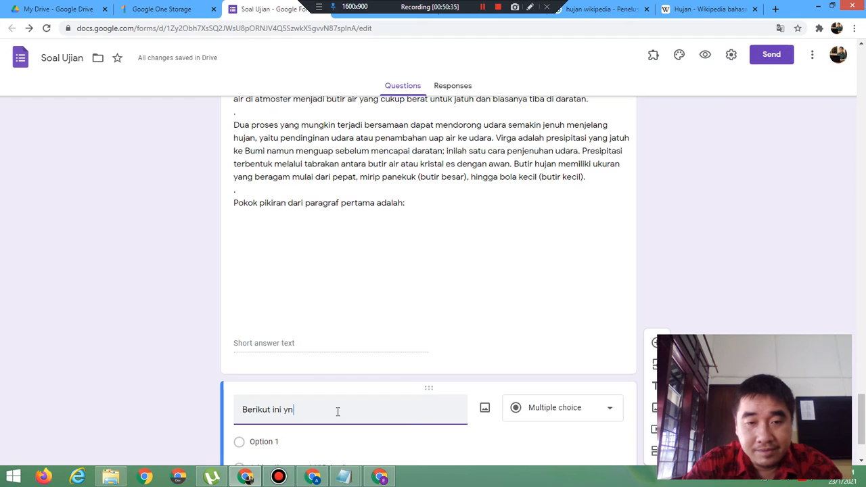
{"action": "type", "text": "t ini yang merupakan"}
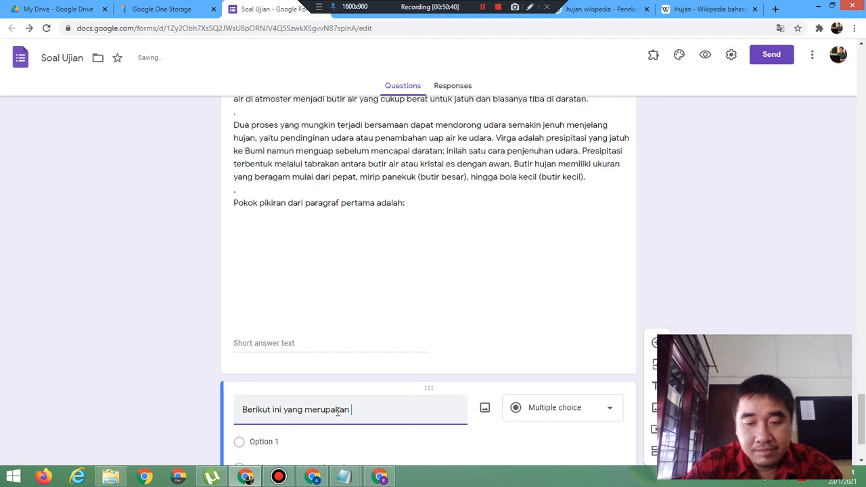
{"action": "type", "text": " input unit"}
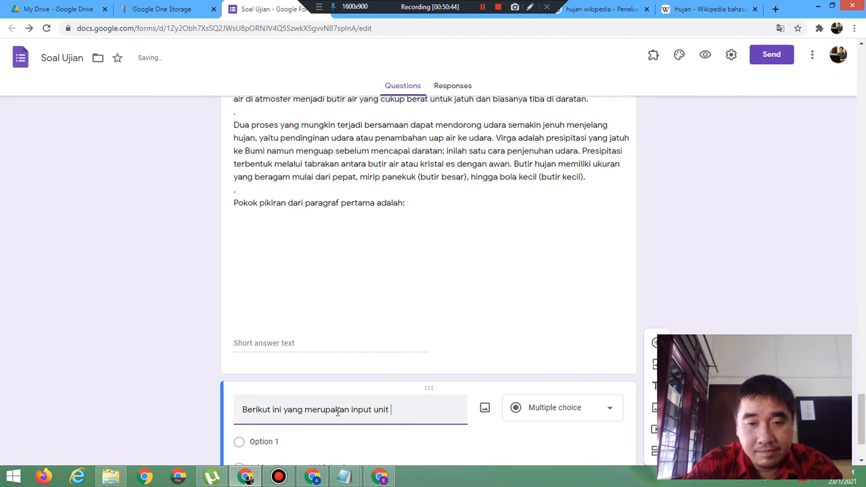
{"action": "type", "text": " adalah"}
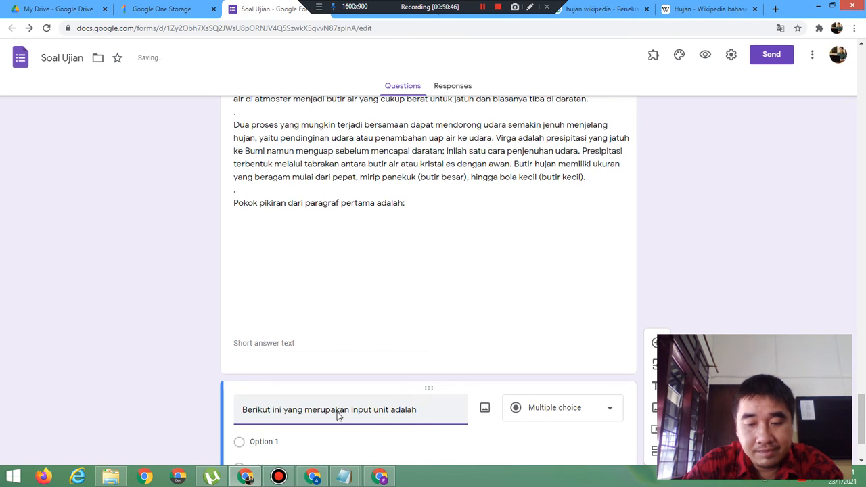
{"action": "type", "text": ":"}
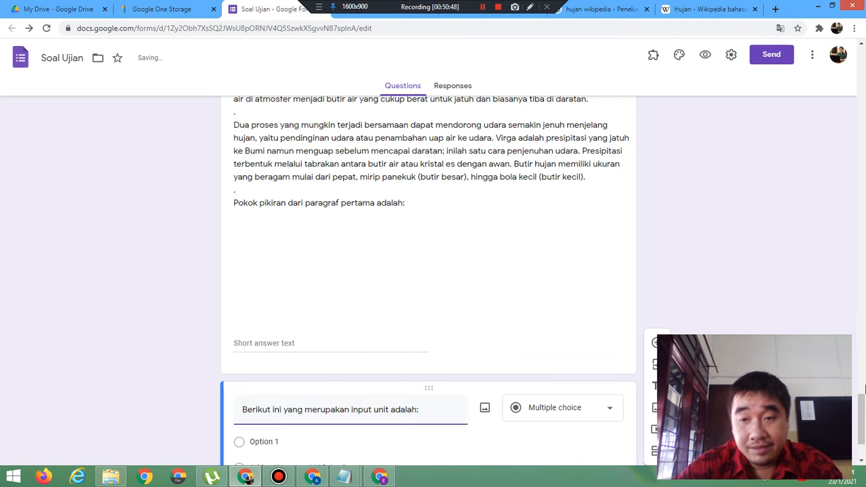
- Change the input unit question's type to Checkboxes
{"action": "scroll", "coordinate": [864, 391], "scroll_direction": "down", "scroll_amount": 2}
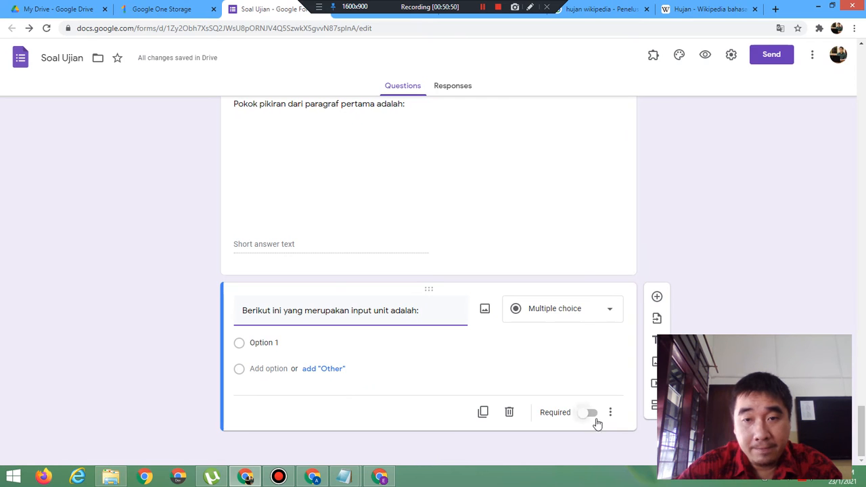
{"action": "left_click", "coordinate": [568, 319]}
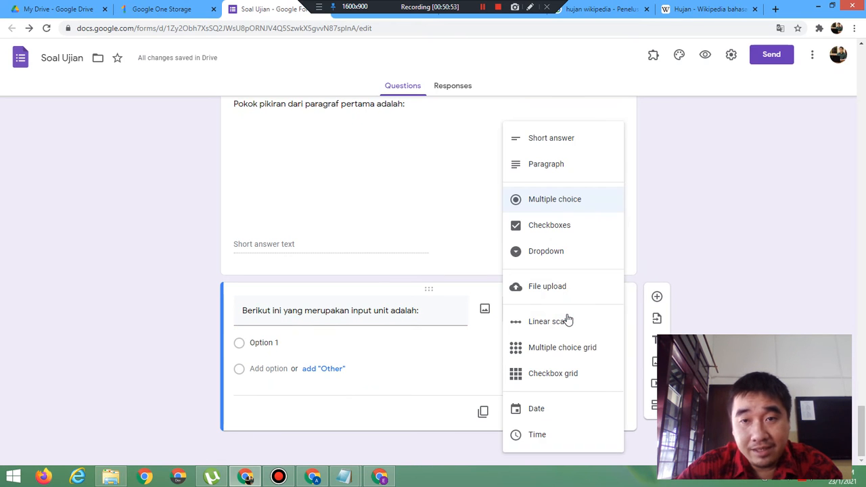
{"action": "left_click", "coordinate": [559, 225]}
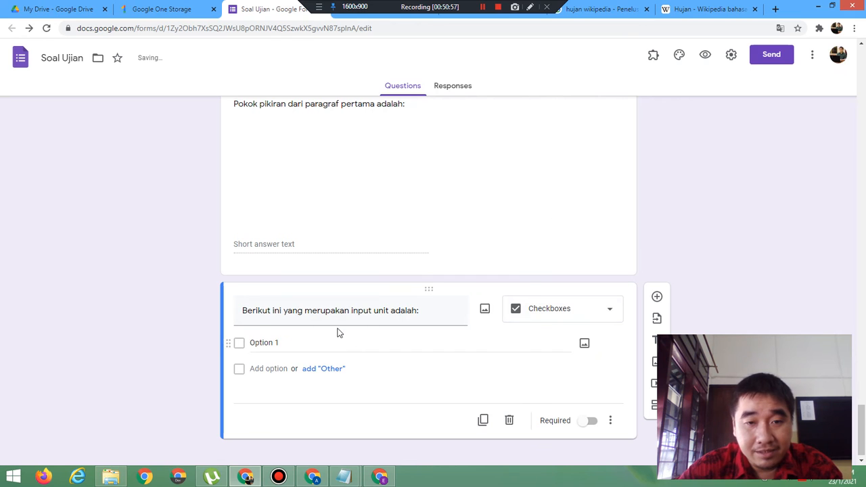
- Upload the black computer mouse picture from the Pertemuan 1 folder to the first checkbox option and label it "Mouse"
{"action": "left_click", "coordinate": [584, 343]}
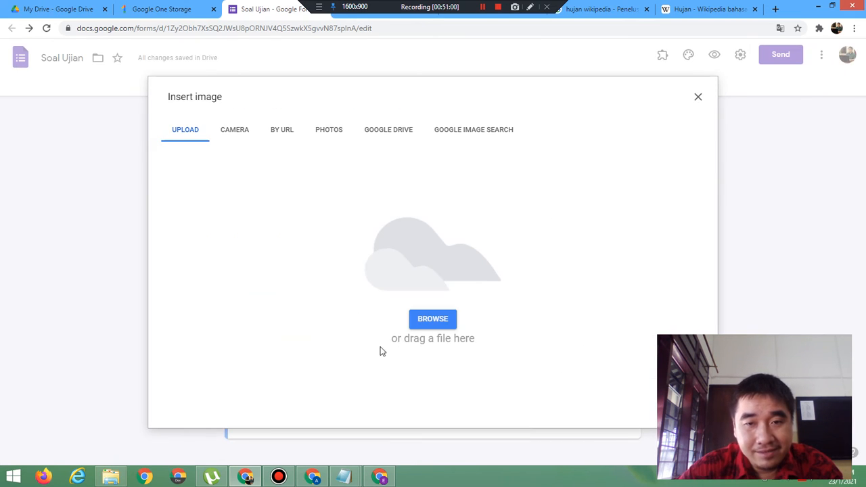
{"action": "left_click", "coordinate": [434, 326]}
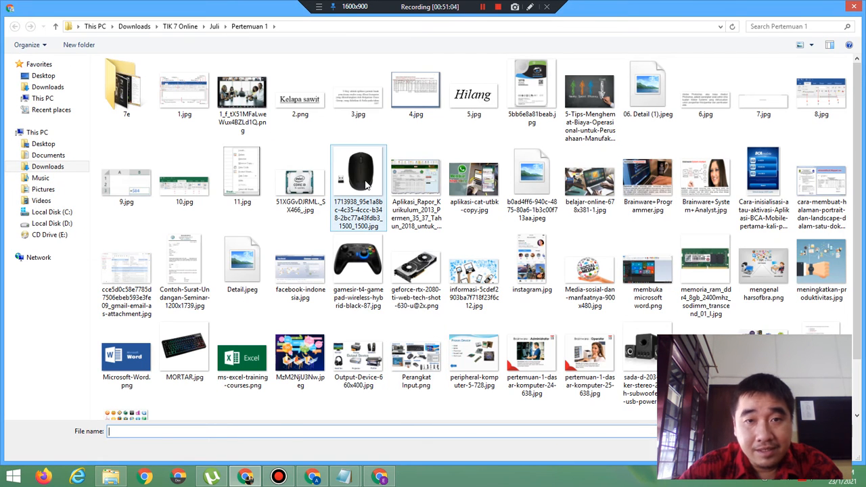
{"action": "double_click", "coordinate": [365, 184]}
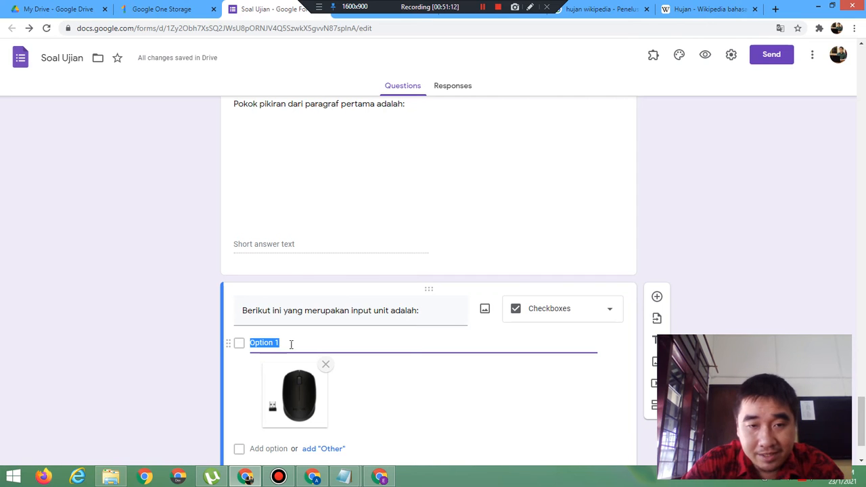
{"action": "key", "text": "BackSpace"}
{"action": "type", "text": "Mouse"}
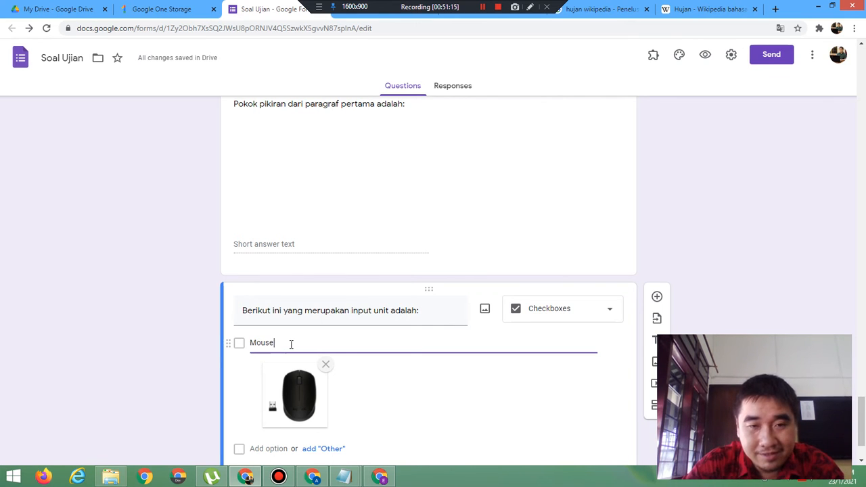
- Add a second checkbox option labelled "Gamepad" and upload the gamesir-t4 gamepad picture from the Pertemuan 1 folder to it
{"action": "left_click_drag", "start_coordinate": [862, 410], "coordinate": [863, 430]}
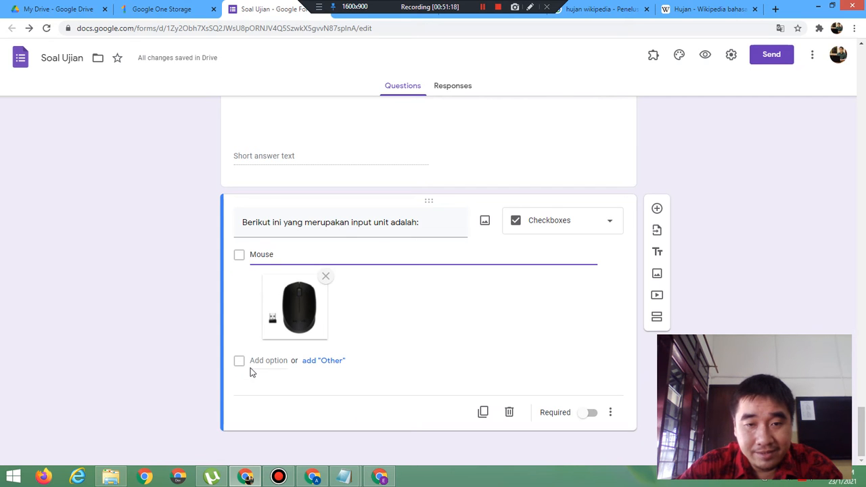
{"action": "left_click", "coordinate": [264, 361]}
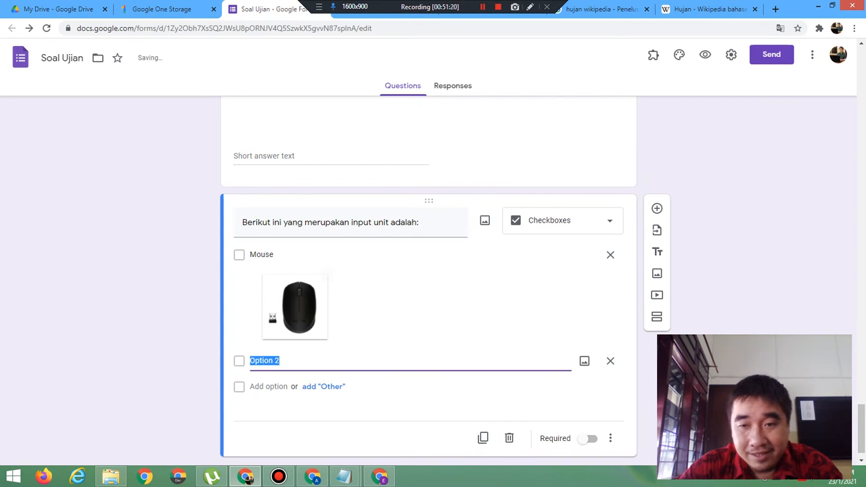
{"action": "left_click", "coordinate": [585, 361]}
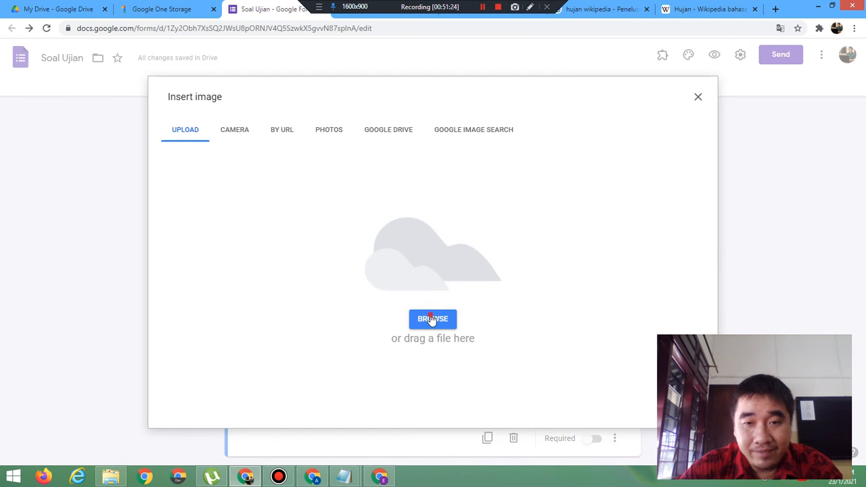
{"action": "left_click", "coordinate": [432, 319]}
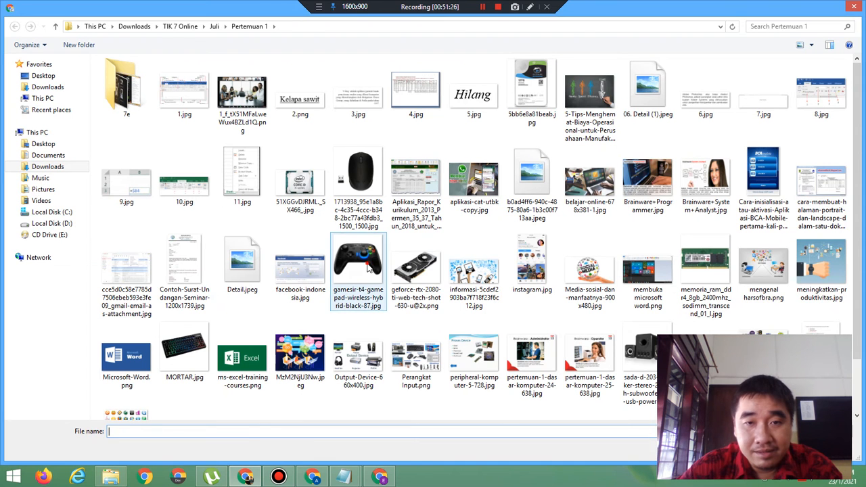
{"action": "double_click", "coordinate": [369, 268]}
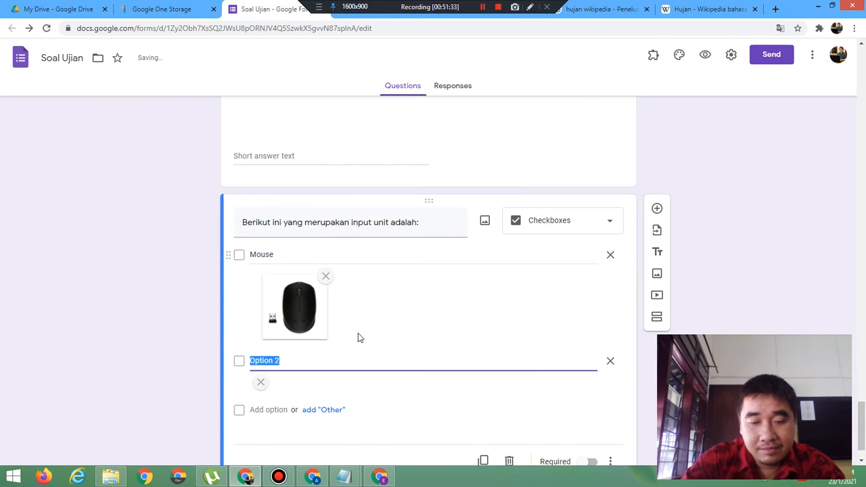
{"action": "type", "text": "Game"}
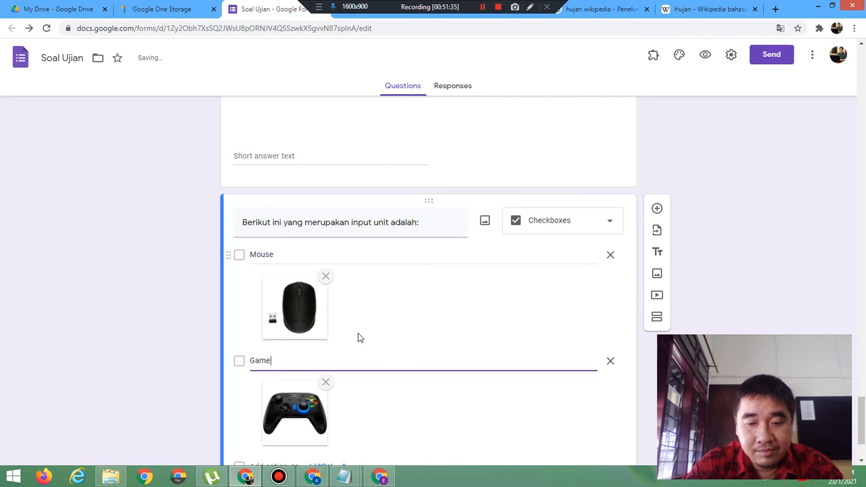
{"action": "type", "text": "pad"}
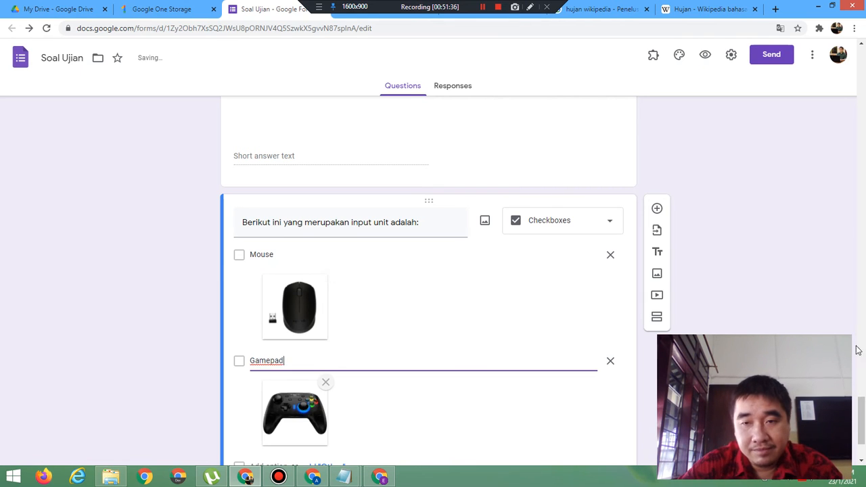
- Add a third checkbox option labelled "Keyboard" with the picture MORTAR.jpg uploaded from the Pertemuan 1 folder
{"action": "scroll", "coordinate": [863, 400], "scroll_direction": "down", "scroll_amount": 2}
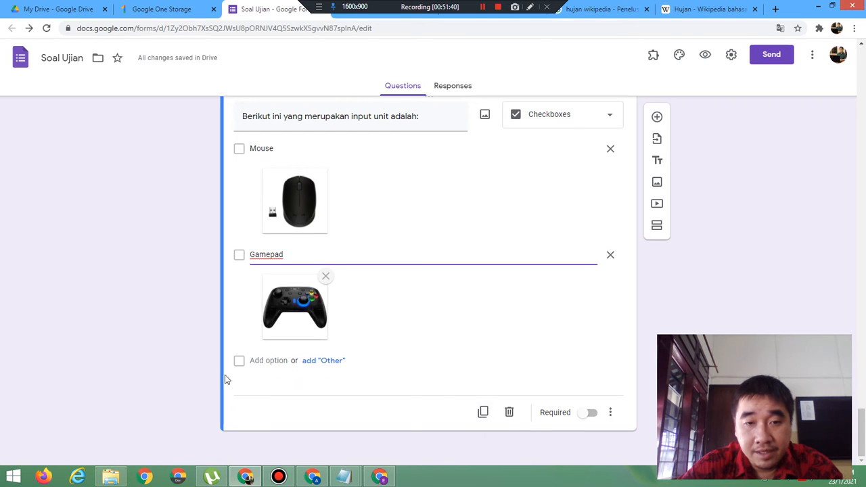
{"action": "left_click", "coordinate": [265, 360]}
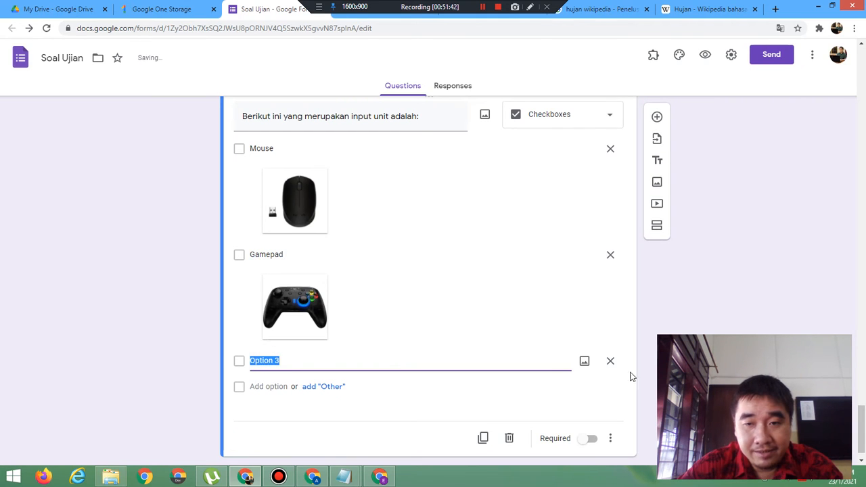
{"action": "left_click", "coordinate": [582, 363]}
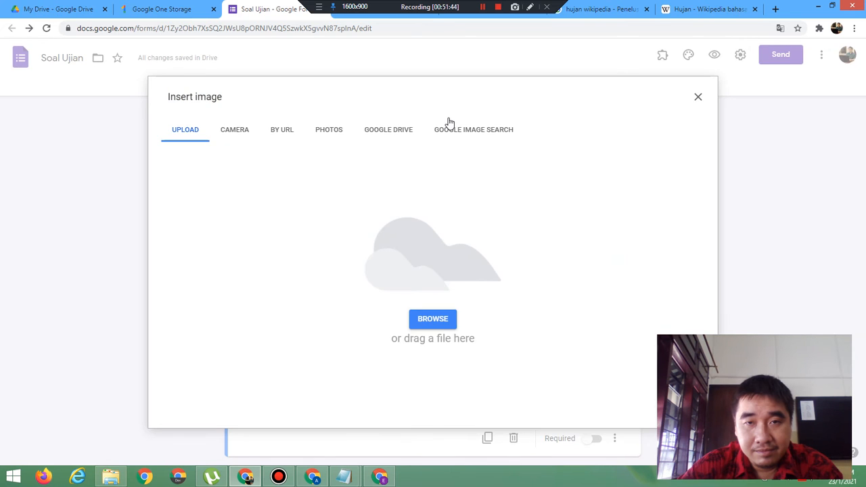
{"action": "left_click", "coordinate": [435, 320]}
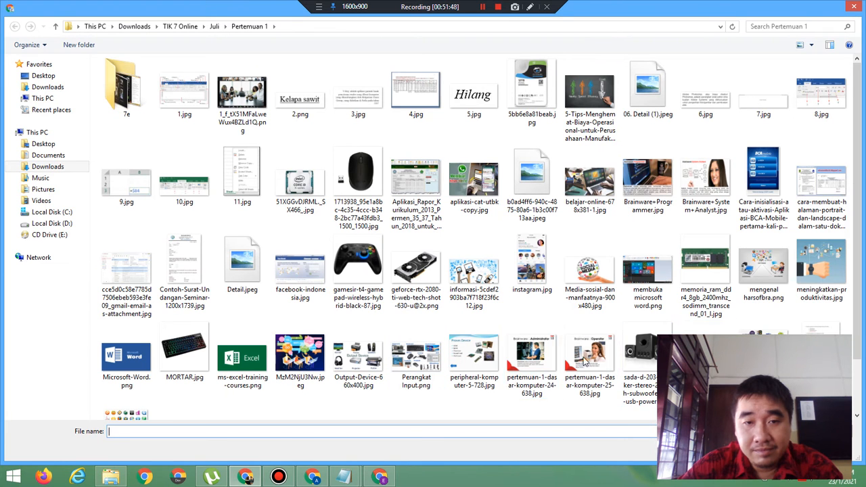
{"action": "double_click", "coordinate": [182, 349]}
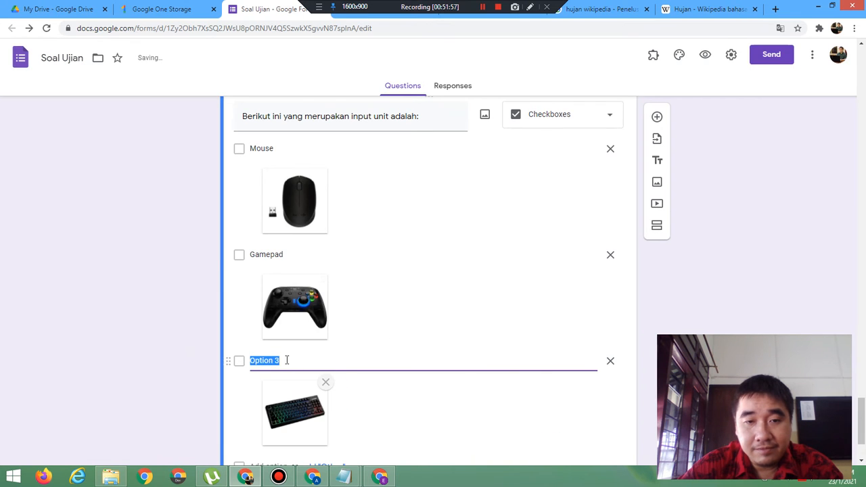
{"action": "type", "text": "Keyb"}
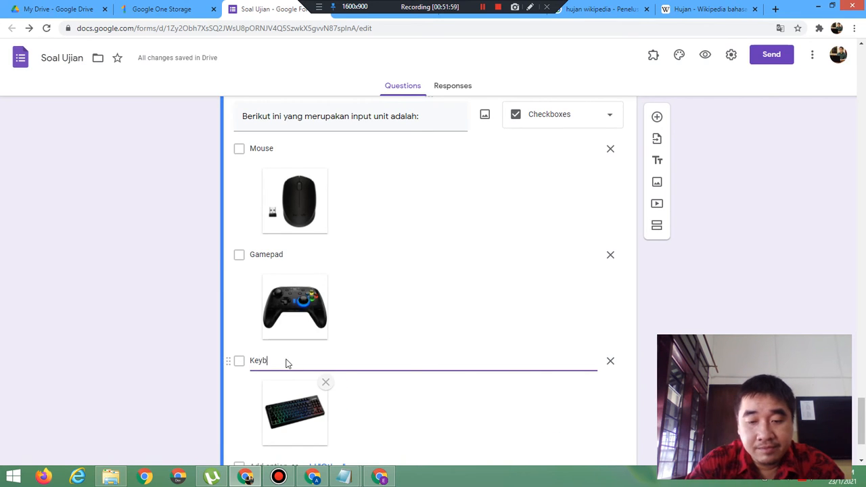
{"action": "type", "text": "a"}
{"action": "key", "text": "BackSpace"}
{"action": "type", "text": "oa"}
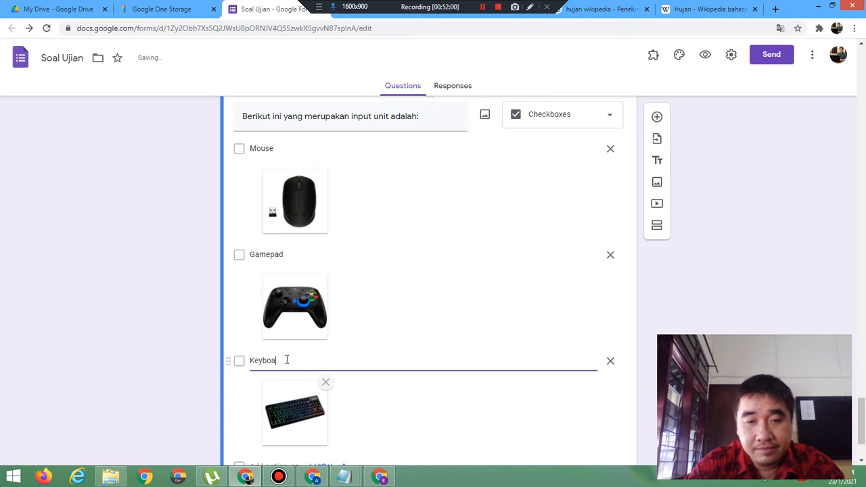
{"action": "type", "text": "rd"}
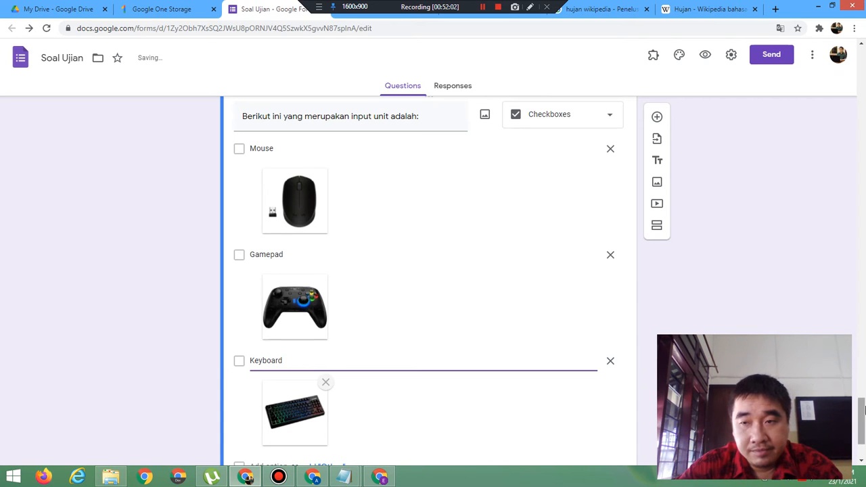
- Add a fourth checkbox option below Keyboard in the input unit question
{"action": "left_click_drag", "start_coordinate": [865, 410], "coordinate": [863, 449]}
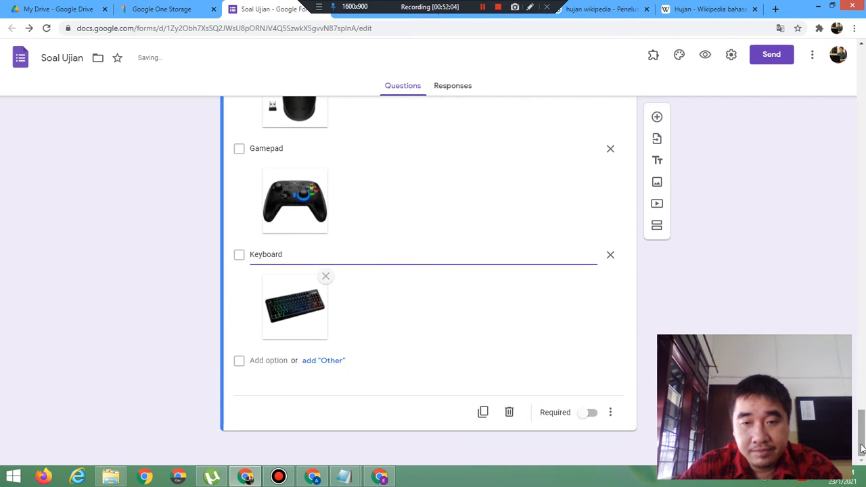
{"action": "left_click", "coordinate": [270, 360]}
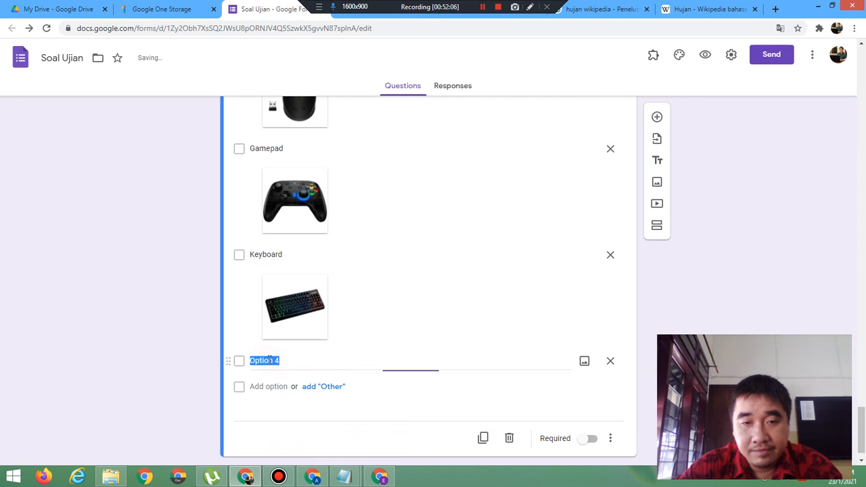
- Upload the speaker picture from the Pertemuan 1 folder as the fourth option's image and label the option Speaker
{"action": "left_click", "coordinate": [586, 361]}
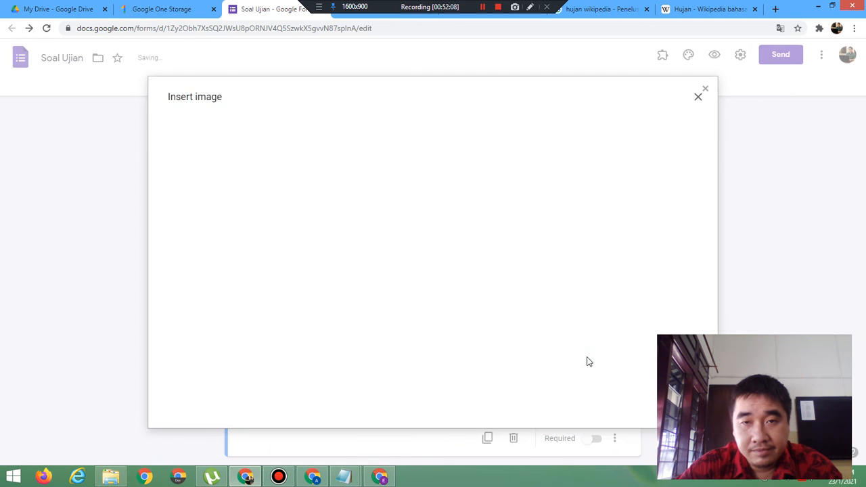
{"action": "left_click", "coordinate": [433, 321]}
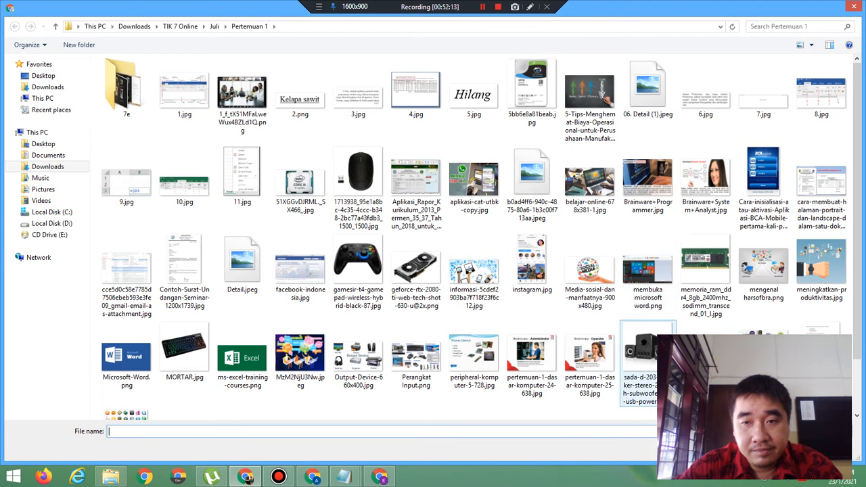
{"action": "double_click", "coordinate": [649, 355]}
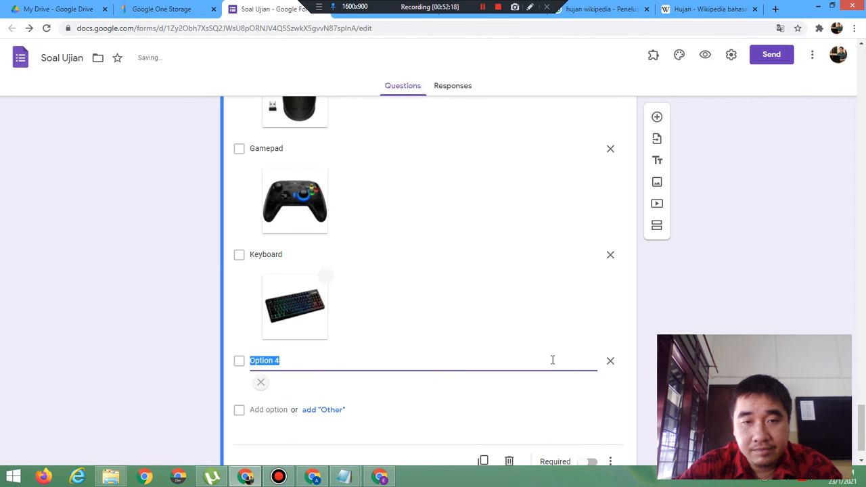
{"action": "type", "text": "S"}
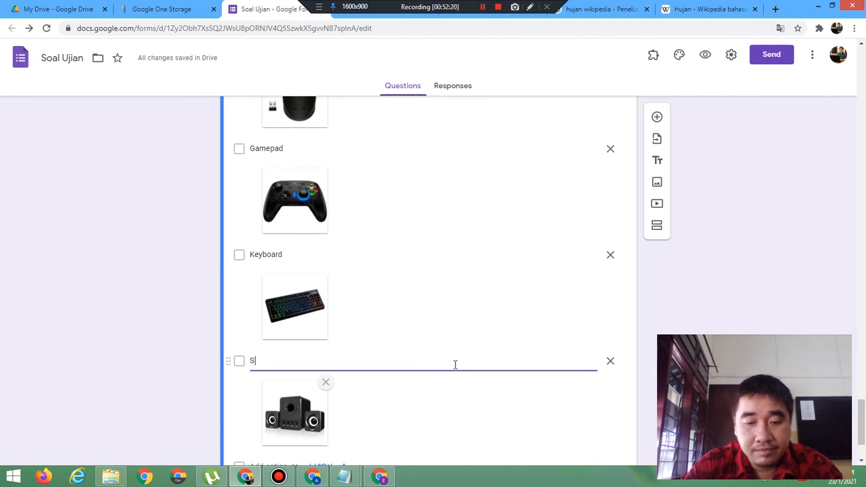
{"action": "type", "text": "peaker"}
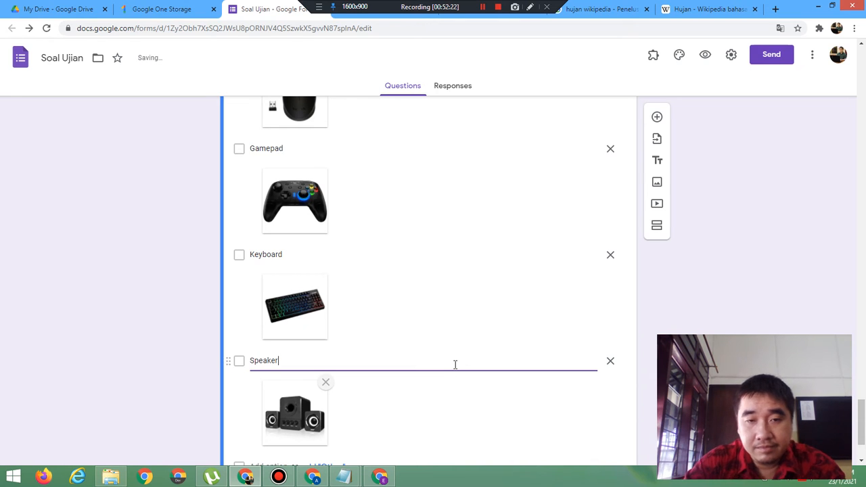
- Add a fifth checkbox option and open the file chooser for uploading its image
{"action": "scroll", "coordinate": [865, 348], "scroll_direction": "down", "scroll_amount": 3}
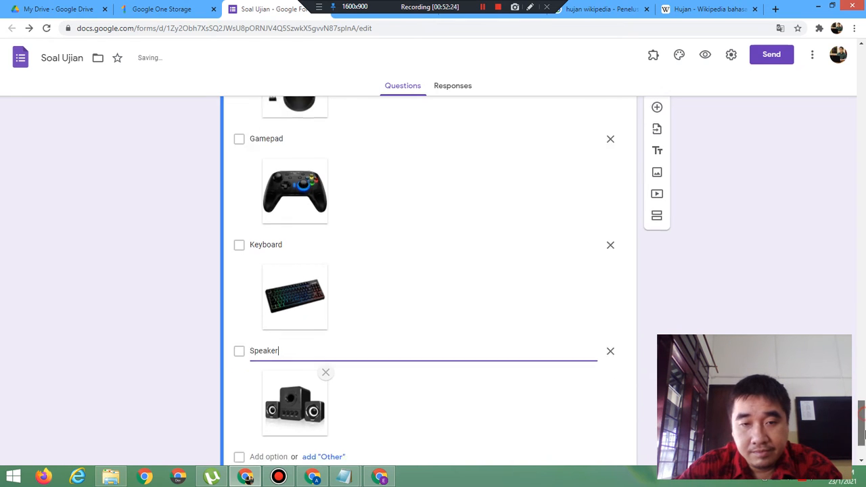
{"action": "left_click", "coordinate": [263, 360]}
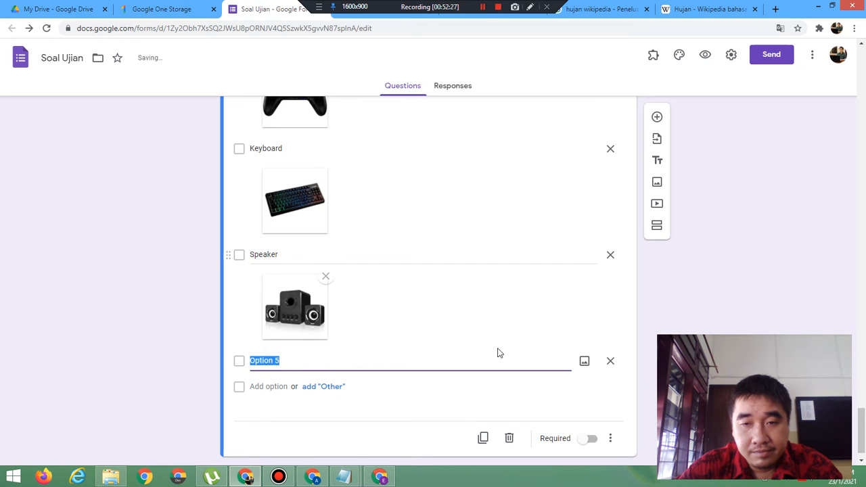
{"action": "left_click", "coordinate": [585, 363]}
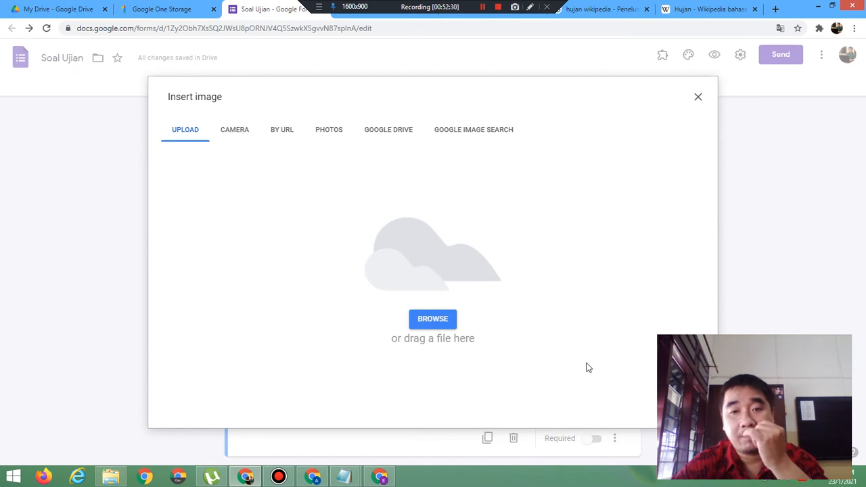
{"action": "left_click", "coordinate": [434, 318]}
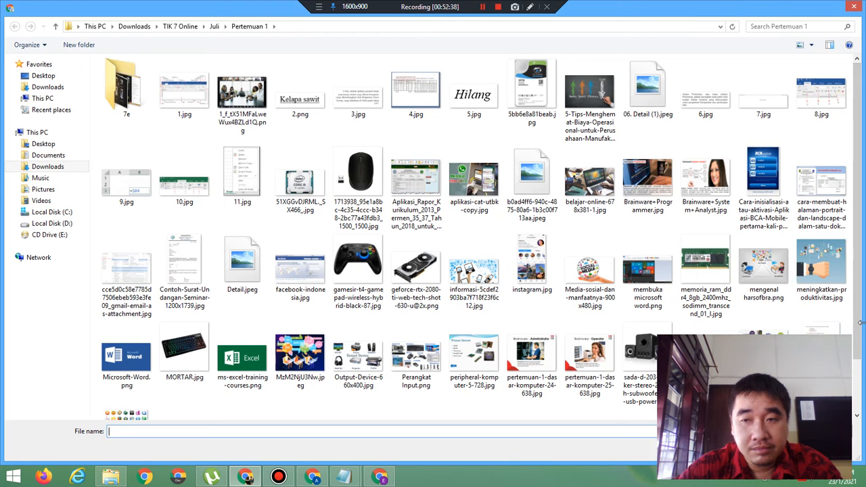
- Browse in the file chooser to the TIK 2020-2021 folder inside SMP Meth 3 on Local Disk (D:)
{"action": "left_click_drag", "start_coordinate": [858, 329], "coordinate": [849, 253]}
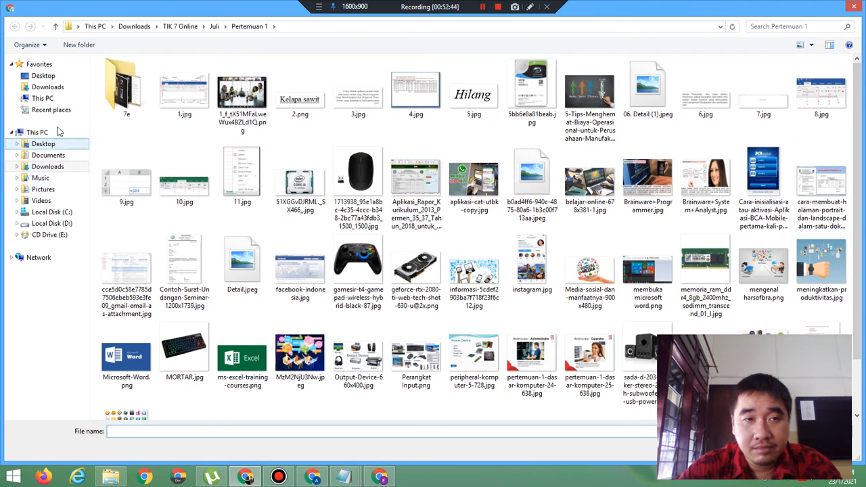
{"action": "left_click", "coordinate": [66, 230]}
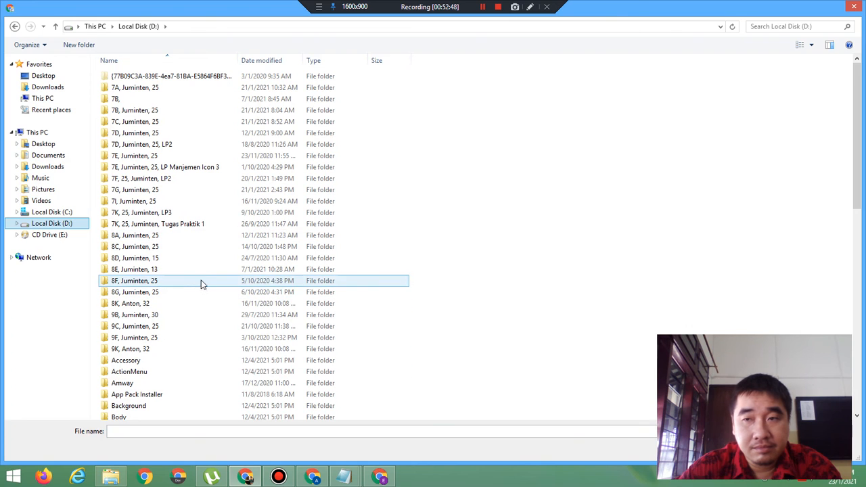
{"action": "left_click_drag", "start_coordinate": [857, 179], "coordinate": [865, 334]}
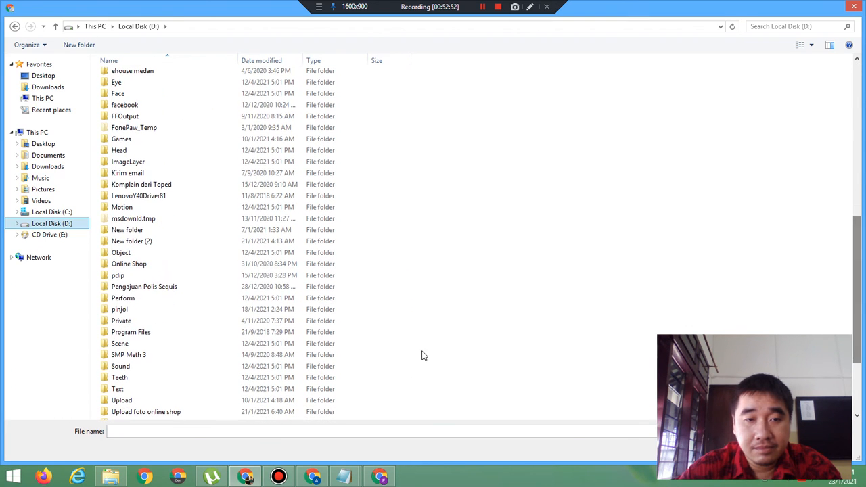
{"action": "double_click", "coordinate": [311, 355]}
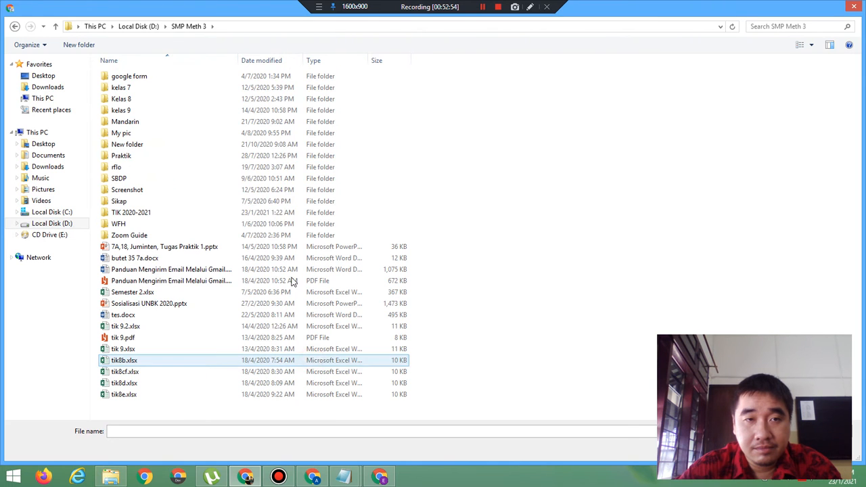
{"action": "double_click", "coordinate": [244, 206]}
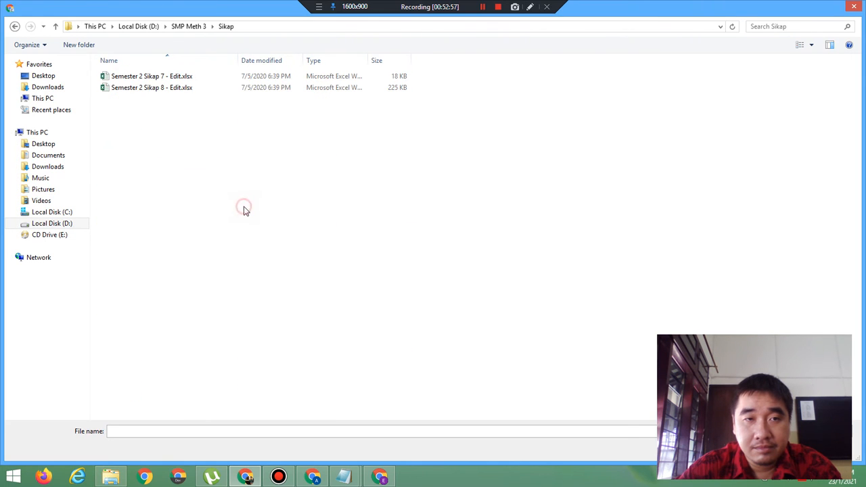
{"action": "left_click", "coordinate": [189, 27]}
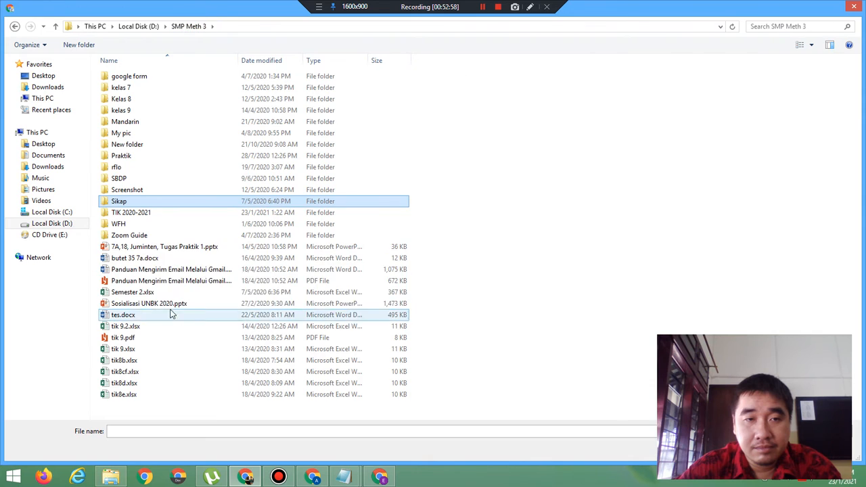
{"action": "left_click", "coordinate": [139, 216]}
{"action": "double_click", "coordinate": [139, 215]}
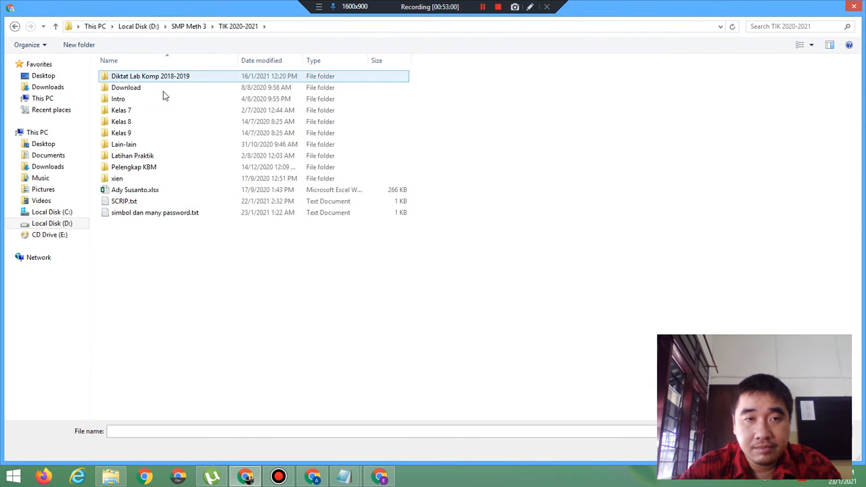
- Upload 6290017_sd.jpg from Kelas 7 > Semester 1 > 2. Pengenalan Komputer as the fifth option's image and label the option Printer
{"action": "left_click", "coordinate": [139, 110]}
{"action": "double_click", "coordinate": [139, 110]}
{"action": "left_click", "coordinate": [137, 78]}
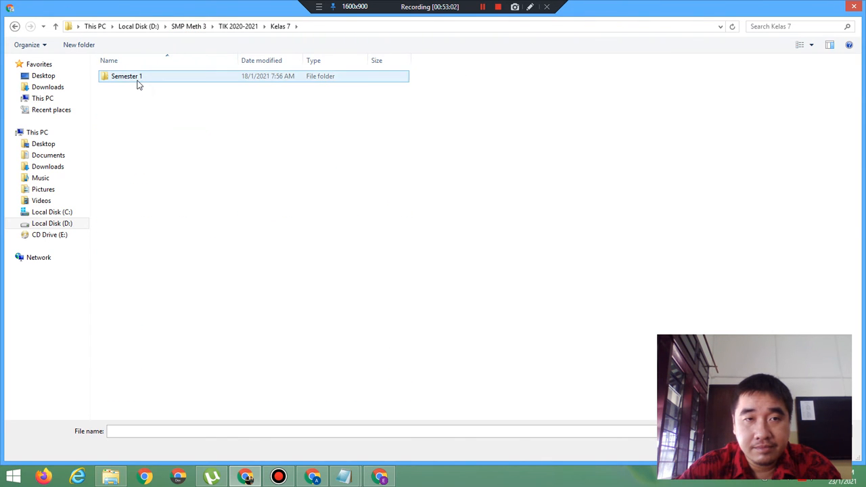
{"action": "double_click", "coordinate": [138, 78]}
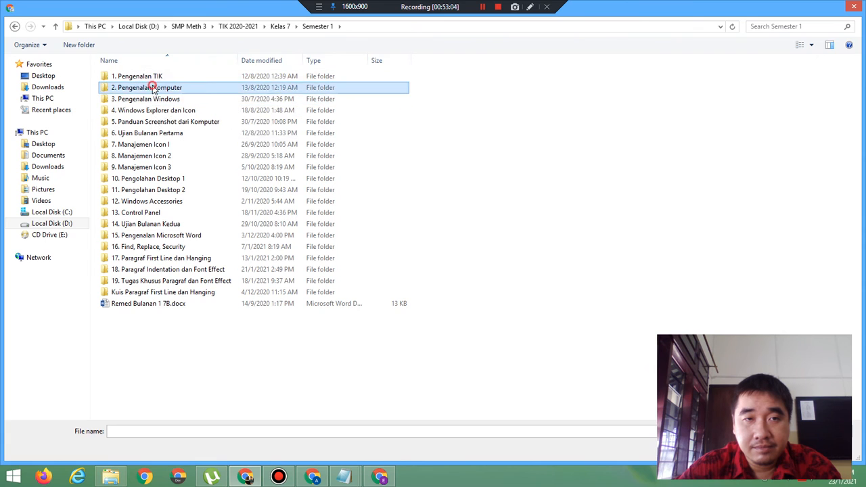
{"action": "double_click", "coordinate": [145, 90]}
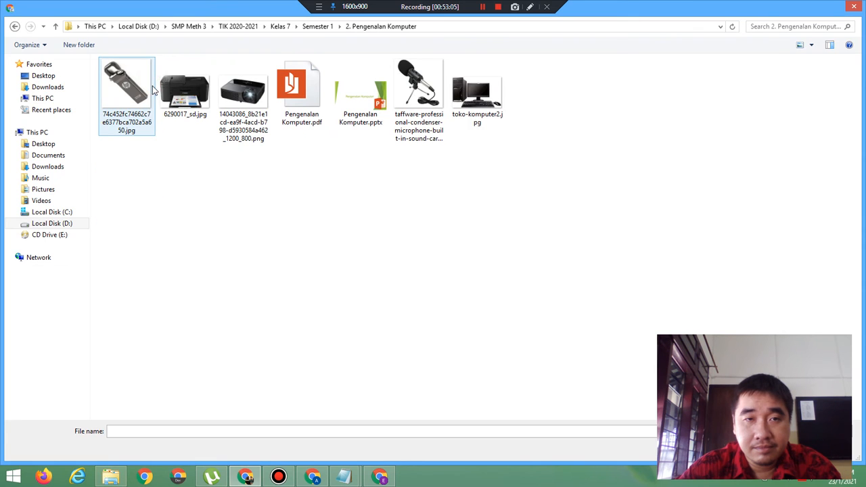
{"action": "double_click", "coordinate": [195, 96]}
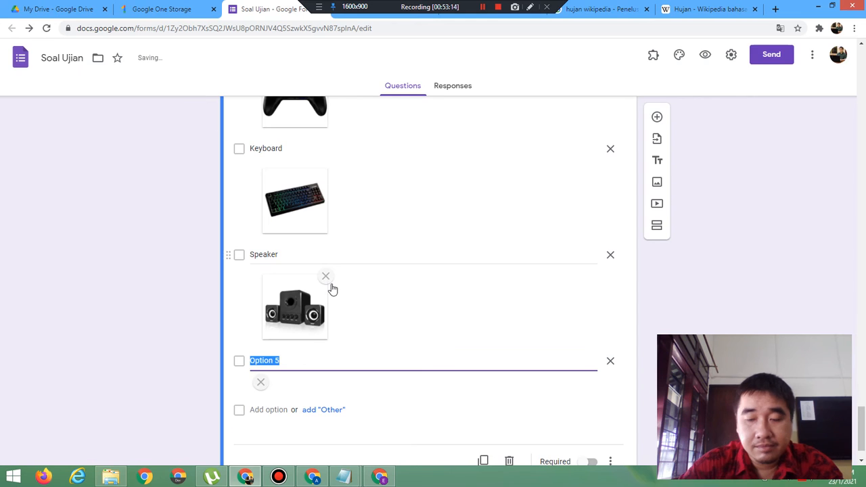
{"action": "type", "text": "Printer"}
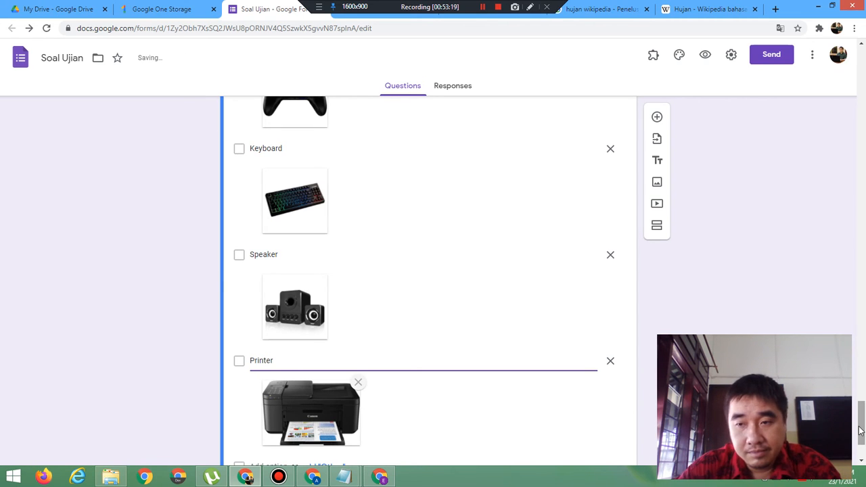
- Add a sixth checkbox option with the microphone picture from the same folder and label it Microphone
{"action": "left_click_drag", "start_coordinate": [861, 430], "coordinate": [861, 441]}
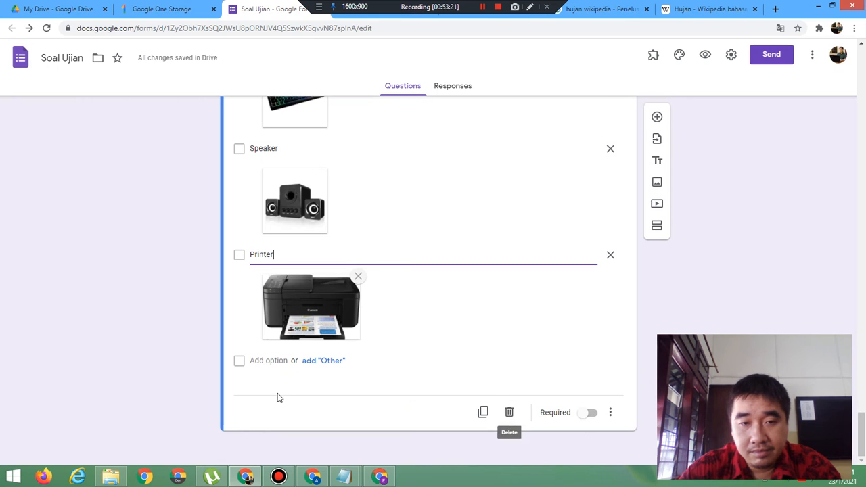
{"action": "left_click", "coordinate": [266, 360]}
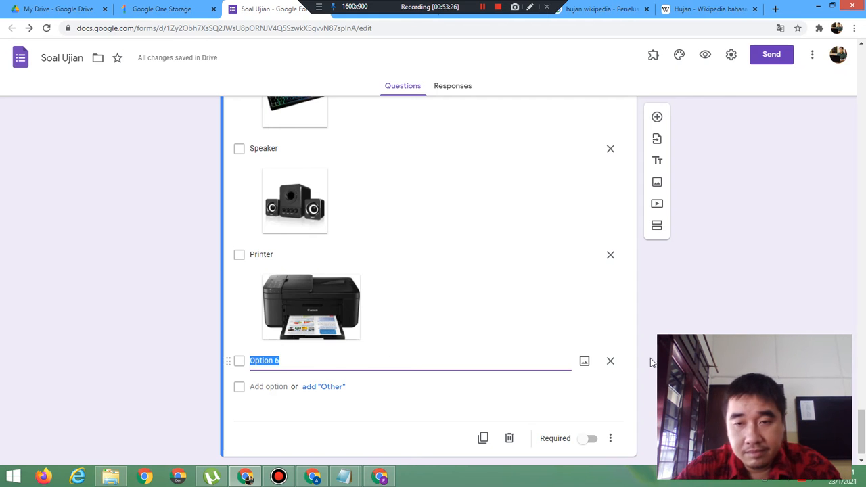
{"action": "left_click", "coordinate": [585, 363]}
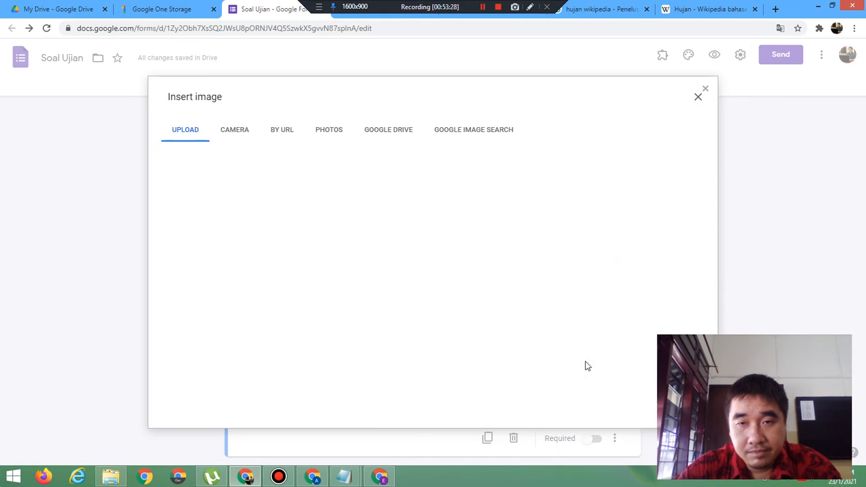
{"action": "left_click", "coordinate": [438, 327]}
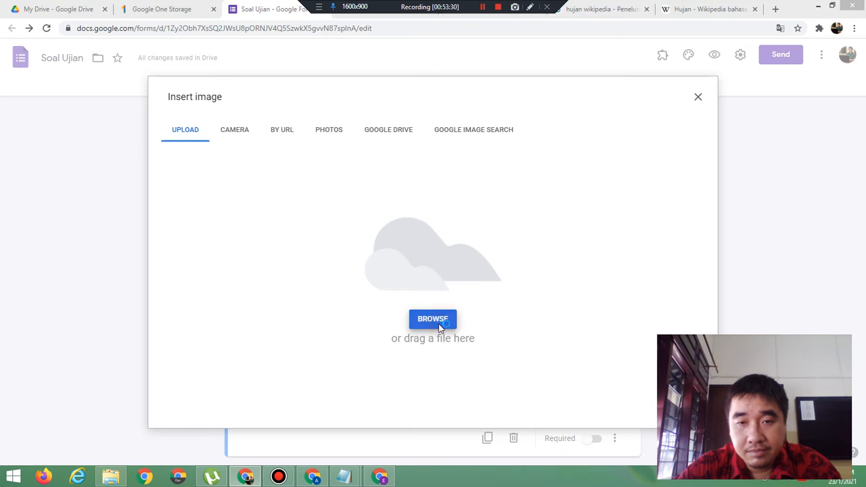
{"action": "double_click", "coordinate": [427, 113]}
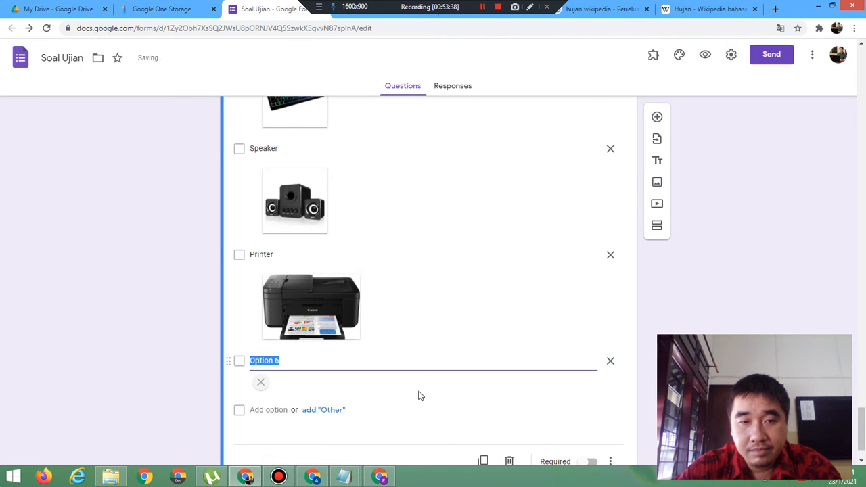
{"action": "key", "text": "BackSpace"}
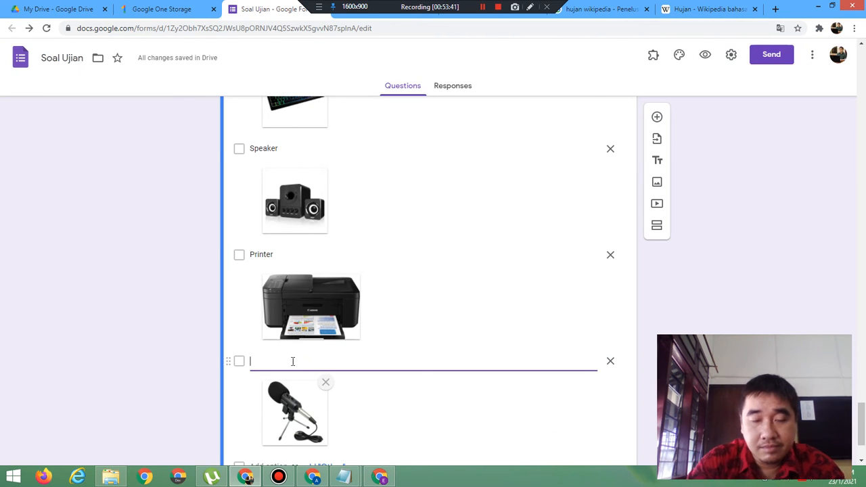
{"action": "type", "text": "Microphone"}
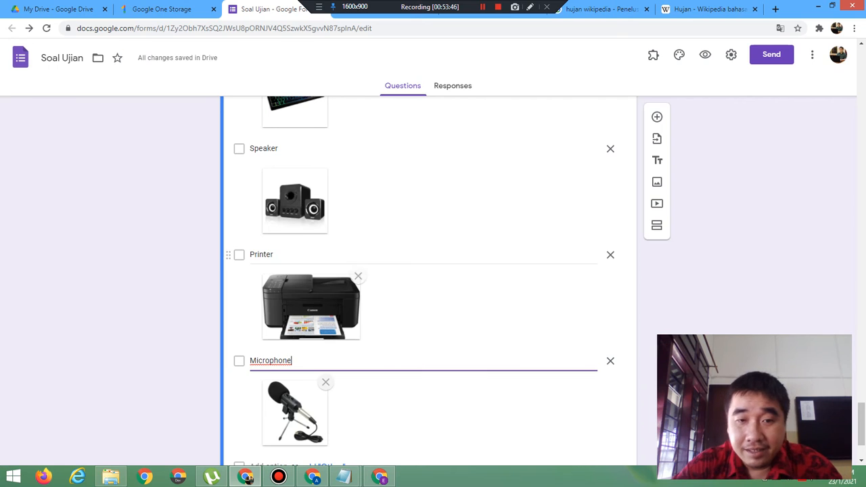
- Preview the form and advance past the Data Peserta Ujian section to the Soal Ujian questions
{"action": "left_click_drag", "start_coordinate": [862, 410], "coordinate": [860, 386]}
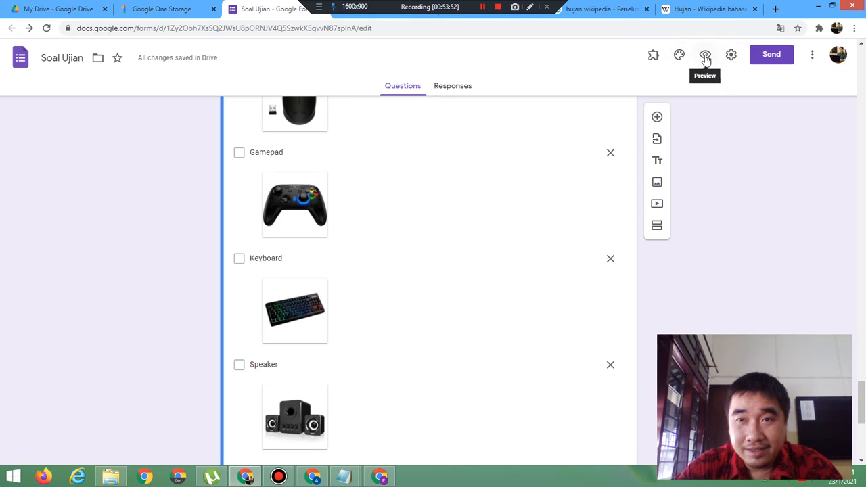
{"action": "left_click", "coordinate": [706, 57]}
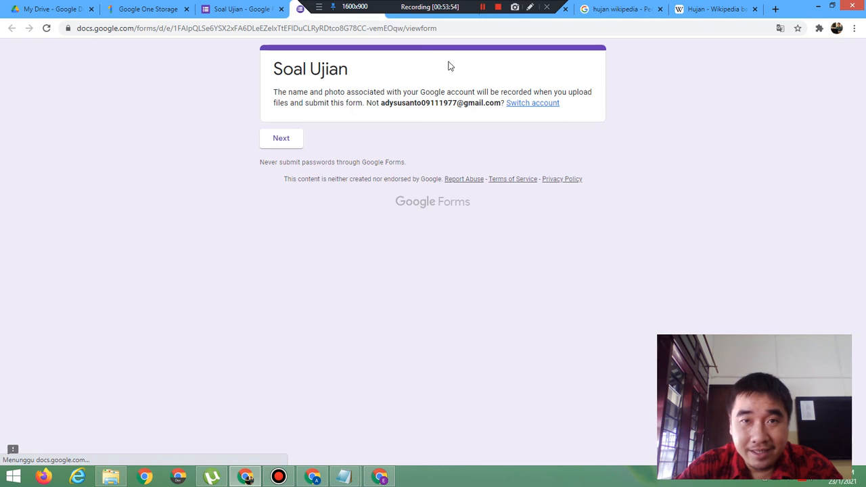
{"action": "left_click", "coordinate": [280, 139]}
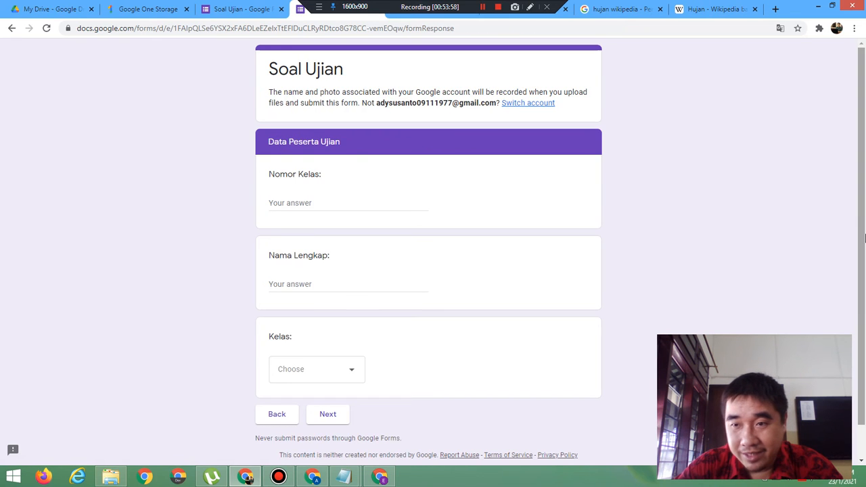
{"action": "scroll", "coordinate": [864, 350], "scroll_direction": "down", "scroll_amount": 1}
{"action": "left_click", "coordinate": [344, 384]}
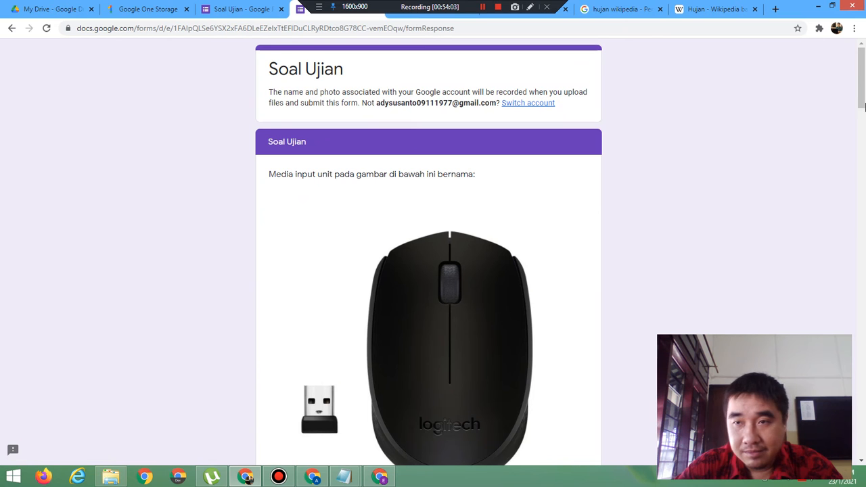
- Examine the picture options of the question "Berikut ini yang merupakan input unit adalah:" in the form preview
{"action": "scroll", "coordinate": [864, 128], "scroll_direction": "down", "scroll_amount": 7}
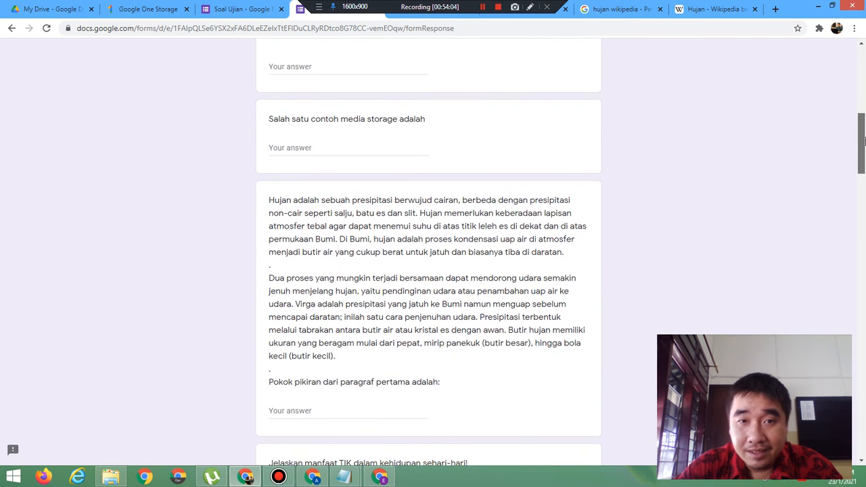
{"action": "left_click_drag", "start_coordinate": [865, 138], "coordinate": [851, 314]}
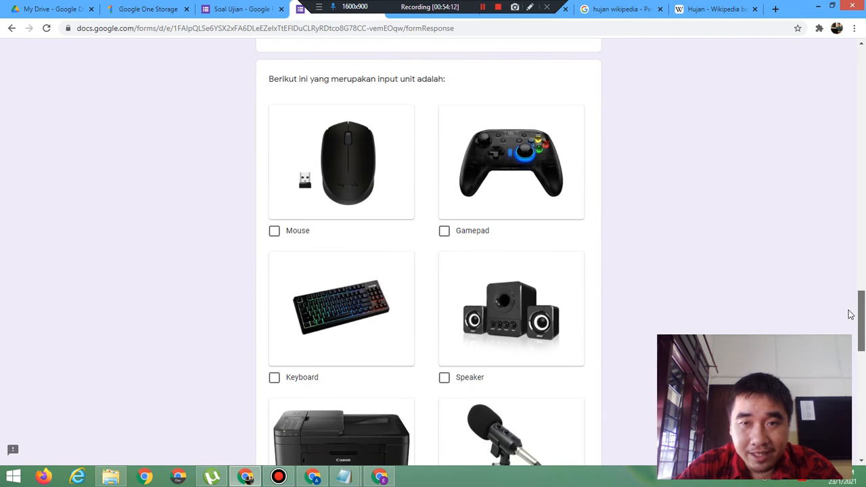
{"action": "mouse_move", "coordinate": [851, 314]}
{"action": "left_mouse_down"}
{"action": "mouse_move", "coordinate": [860, 339]}
{"action": "mouse_move", "coordinate": [856, 331]}
{"action": "left_mouse_up"}
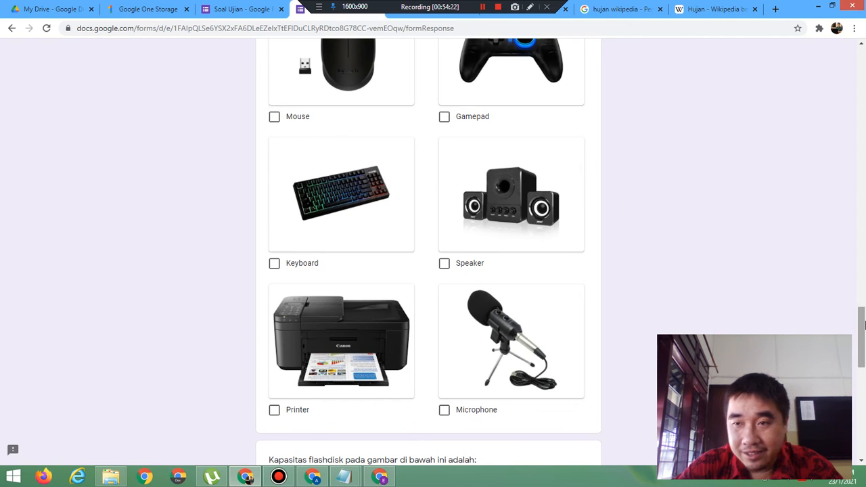
- Tick Mouse, Gamepad and Keyboard as answers to the question "Berikut ini yang merupakan input unit adalah:" in the preview
{"action": "left_click_drag", "start_coordinate": [863, 325], "coordinate": [863, 293]}
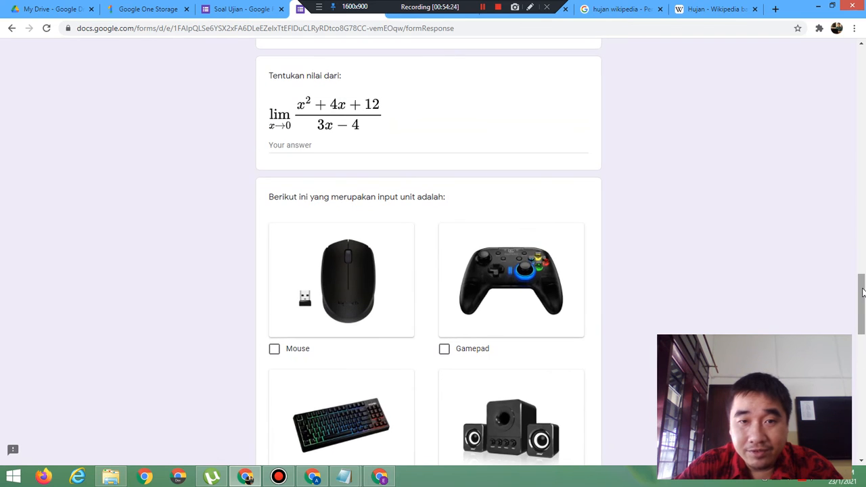
{"action": "left_click", "coordinate": [276, 351]}
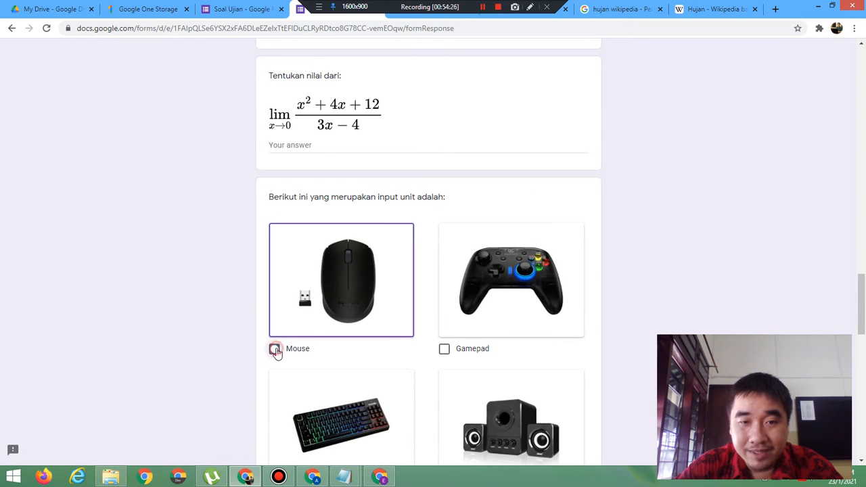
{"action": "left_click", "coordinate": [446, 349]}
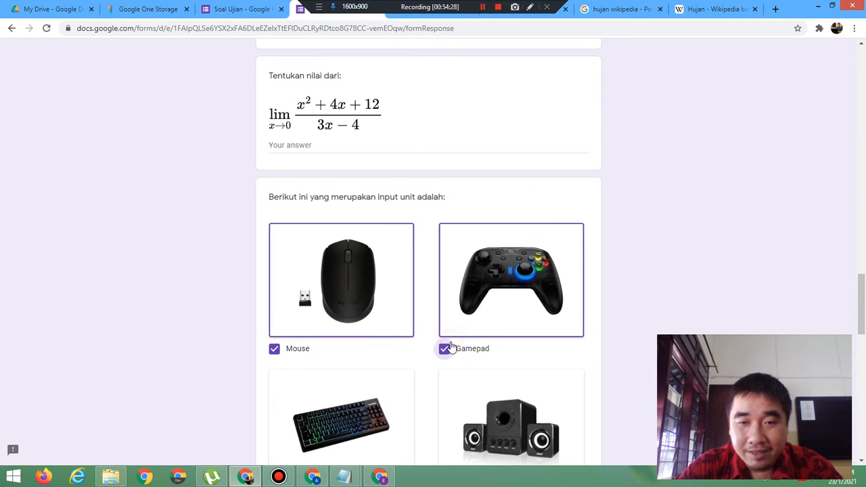
{"action": "left_click_drag", "start_coordinate": [865, 318], "coordinate": [865, 350]}
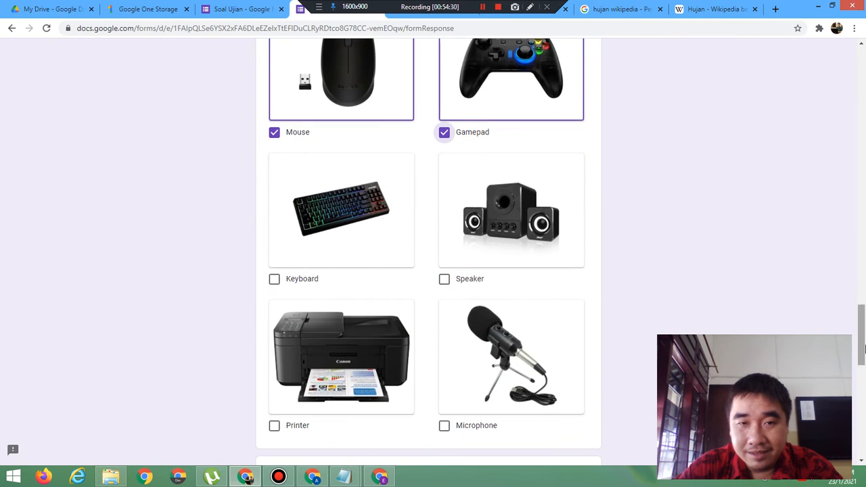
{"action": "left_click", "coordinate": [273, 282]}
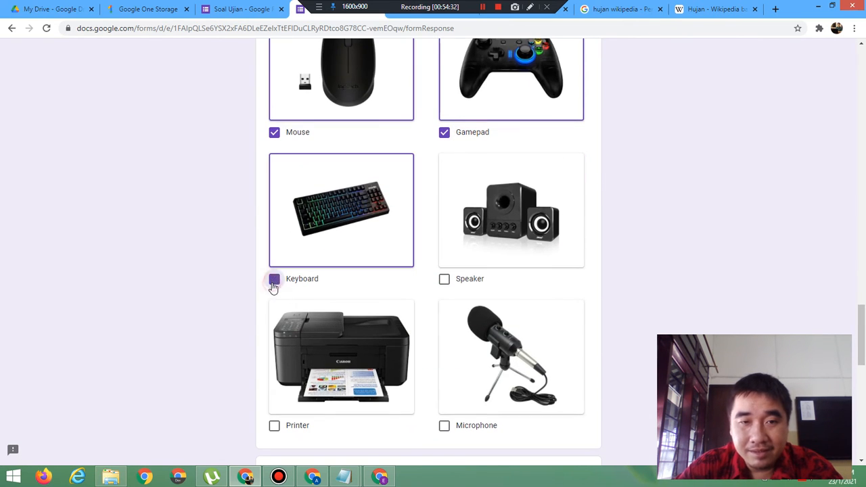
- Try Printer and then Projector in the single-choice input unit question, and compare its behaviour with the checkbox question
{"action": "left_click_drag", "start_coordinate": [865, 337], "coordinate": [865, 260]}
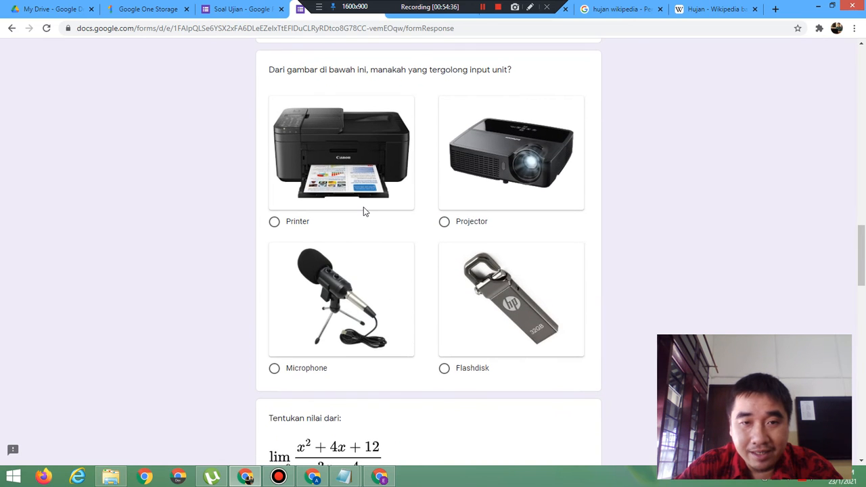
{"action": "left_click", "coordinate": [275, 224]}
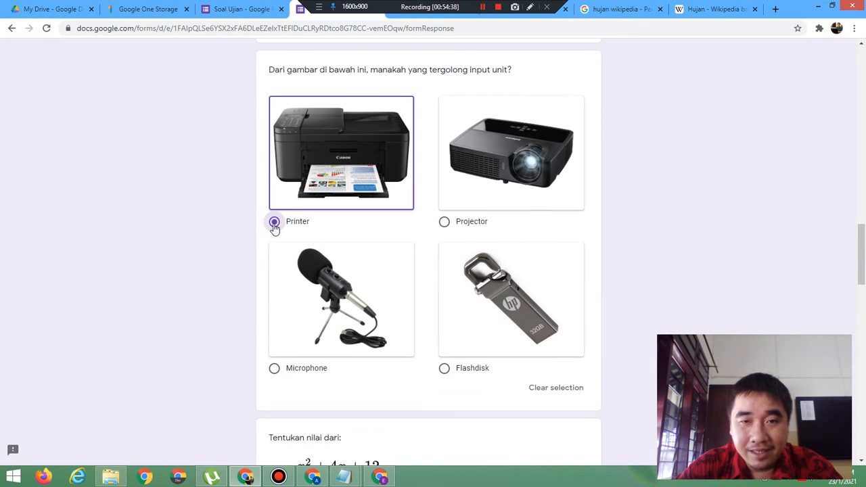
{"action": "left_click", "coordinate": [445, 223]}
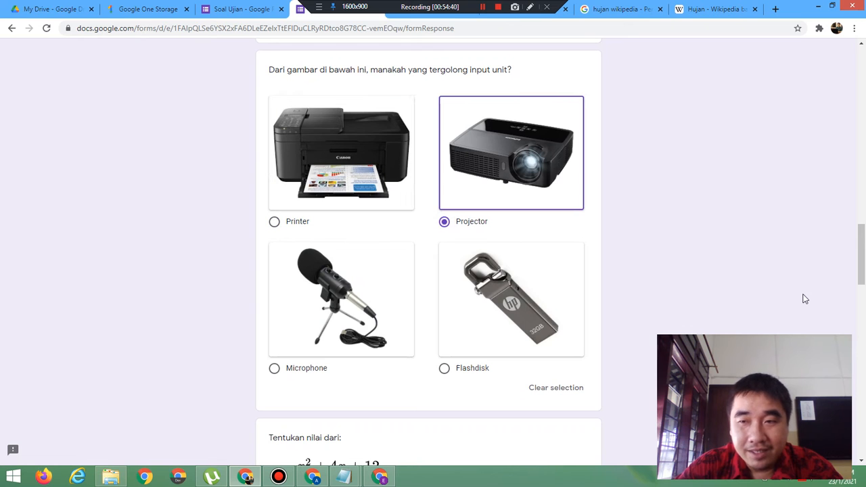
{"action": "left_click_drag", "start_coordinate": [865, 260], "coordinate": [864, 286]}
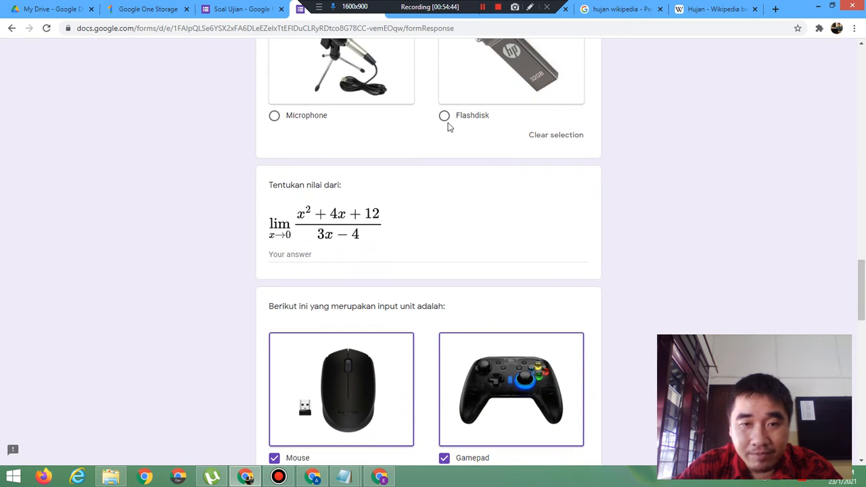
{"action": "left_click_drag", "start_coordinate": [864, 282], "coordinate": [865, 303]}
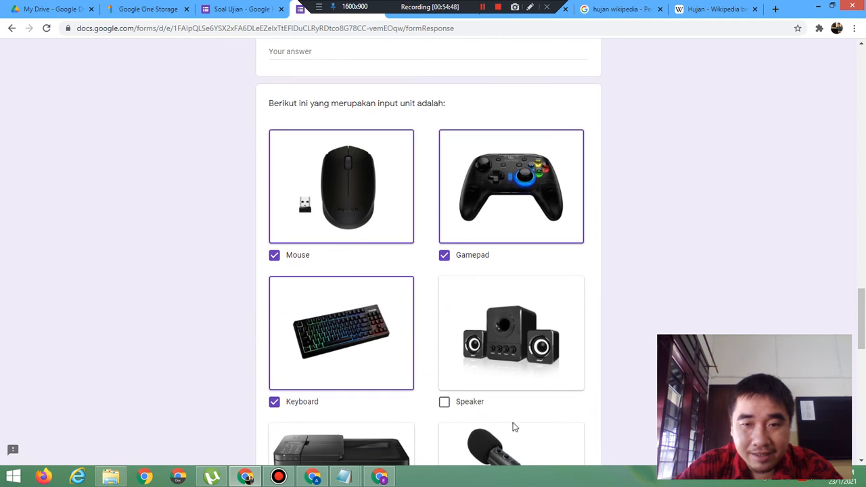
{"action": "left_click_drag", "start_coordinate": [864, 351], "coordinate": [858, 372]}
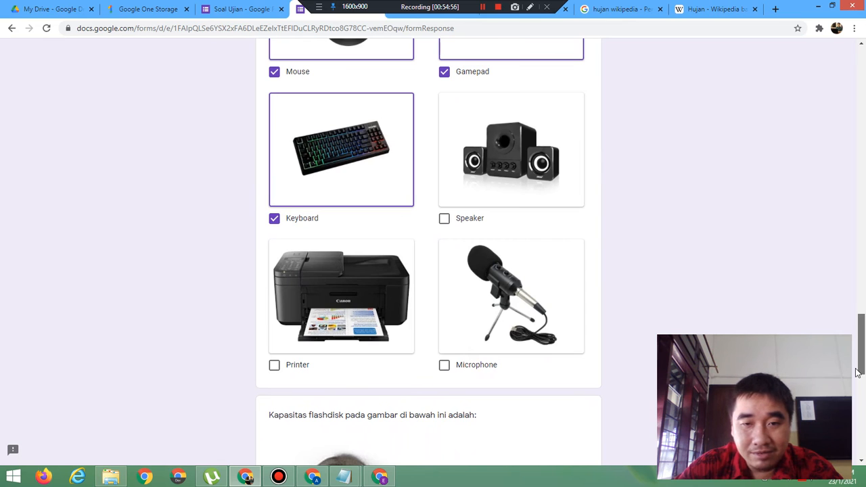
{"action": "left_click_drag", "start_coordinate": [858, 372], "coordinate": [858, 347]}
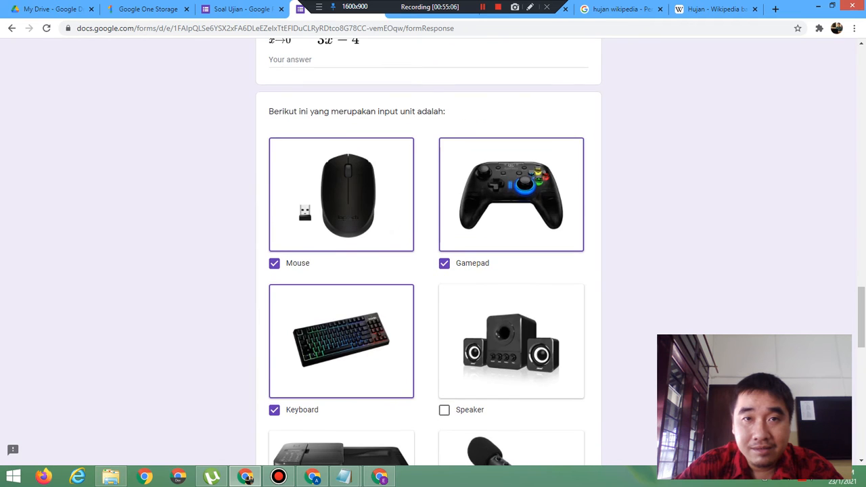
- Close the form preview and return to editing the Soal Ujian form
{"action": "right_click", "coordinate": [304, 16]}
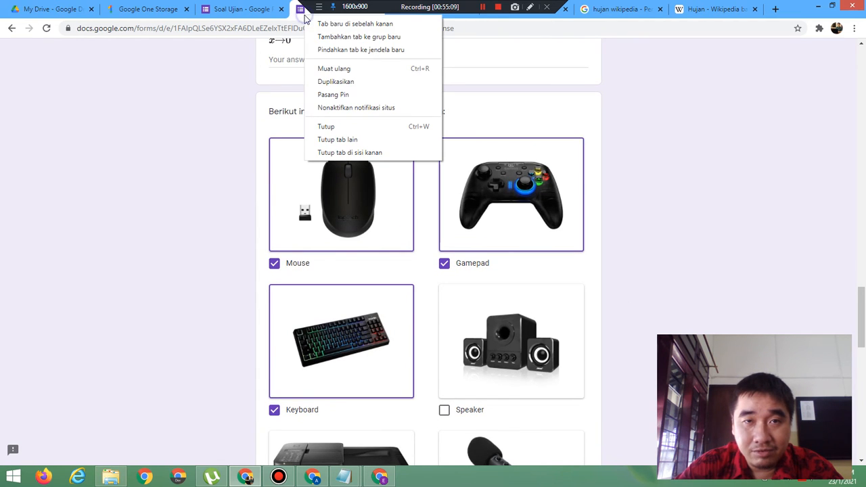
{"action": "left_click", "coordinate": [336, 125]}
{"action": "left_click", "coordinate": [485, 92]}
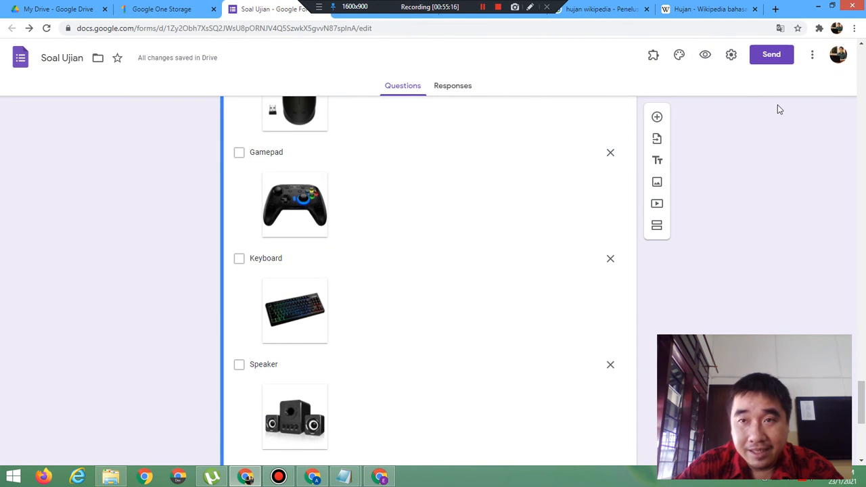
- Turn on Make this a quiz in the form's quiz settings
{"action": "left_click", "coordinate": [731, 54]}
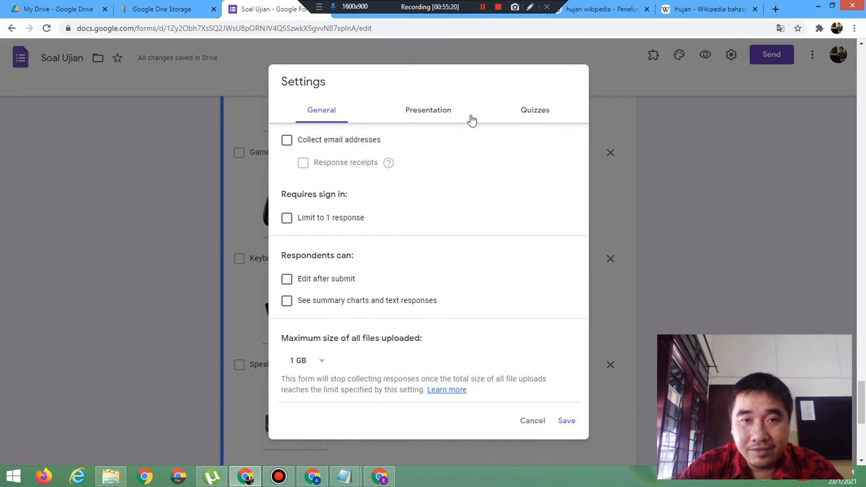
{"action": "left_click", "coordinate": [541, 116]}
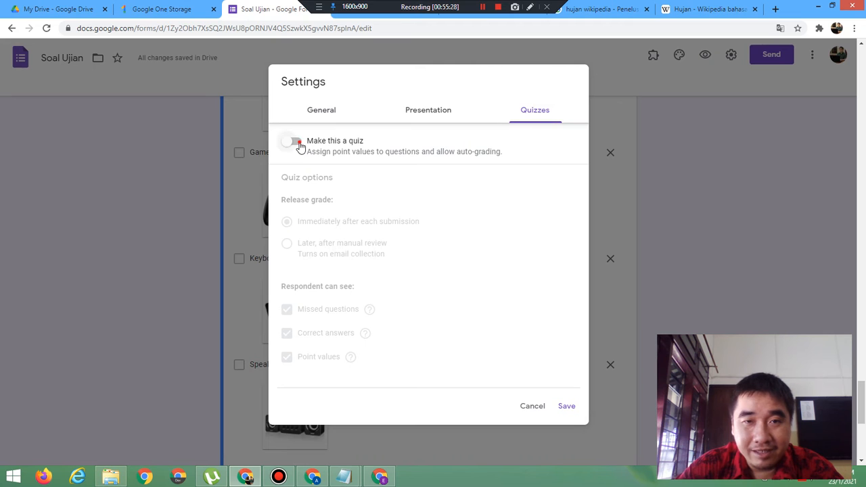
{"action": "left_click", "coordinate": [296, 142]}
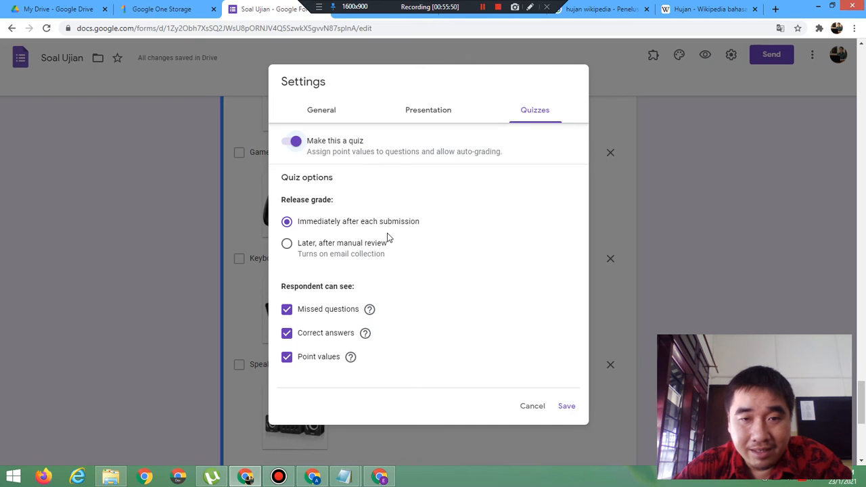
- Alternate the grade release between Later, after manual review and Immediately after each submission, finishing on Immediately after each submission
{"action": "left_click", "coordinate": [353, 247]}
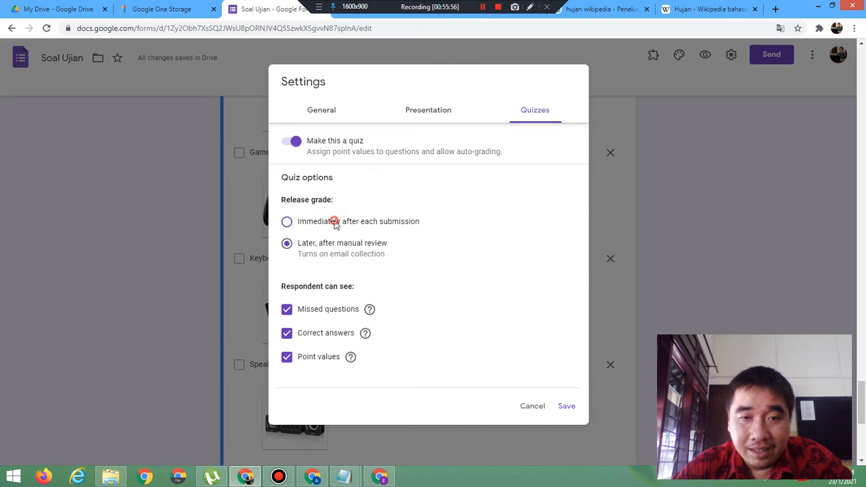
{"action": "left_click", "coordinate": [331, 221]}
{"action": "left_click", "coordinate": [335, 252]}
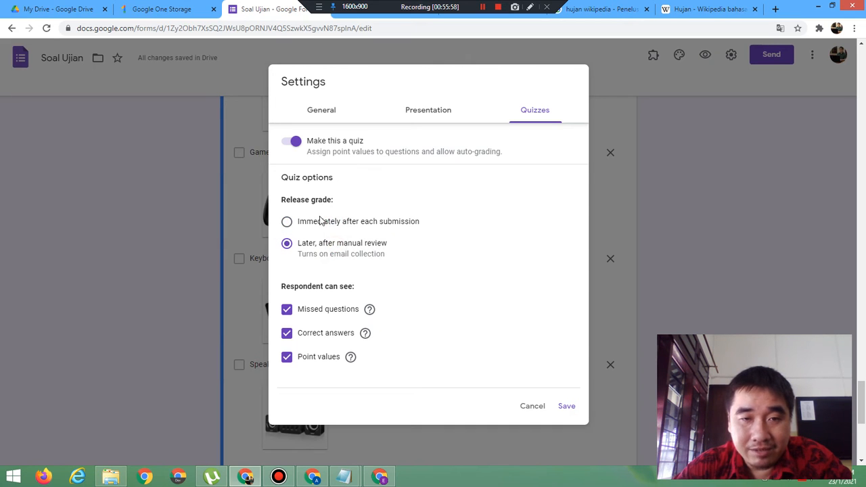
{"action": "left_click", "coordinate": [320, 224]}
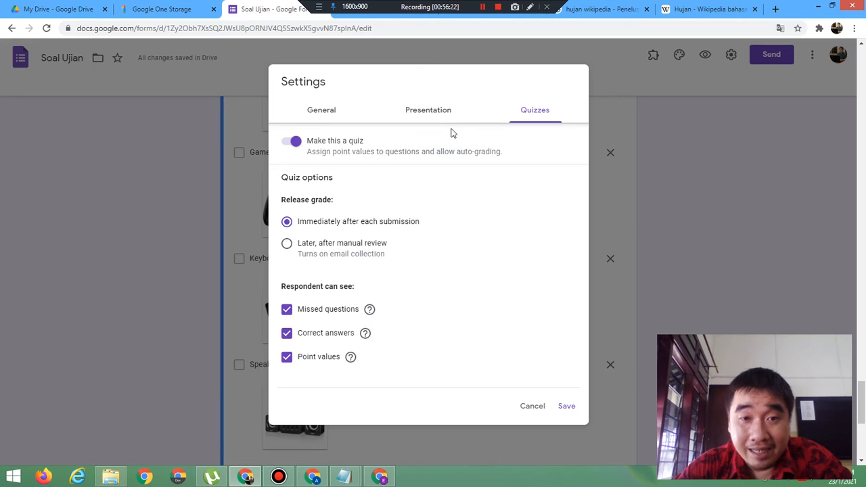
{"action": "left_click", "coordinate": [329, 247]}
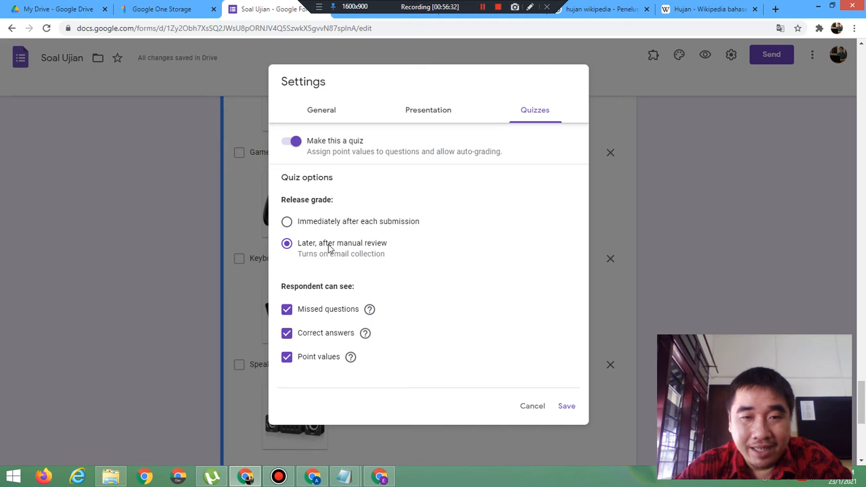
{"action": "left_click", "coordinate": [321, 224]}
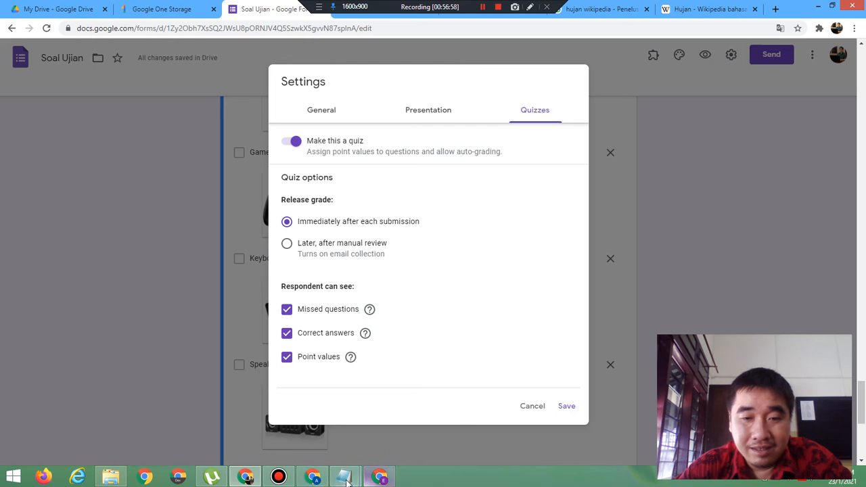
- Switch to Notepad and replace all the text about rain with the word "tujuh"
{"action": "mouse_move", "coordinate": [346, 481]}
{"action": "left_click", "coordinate": [390, 447]}
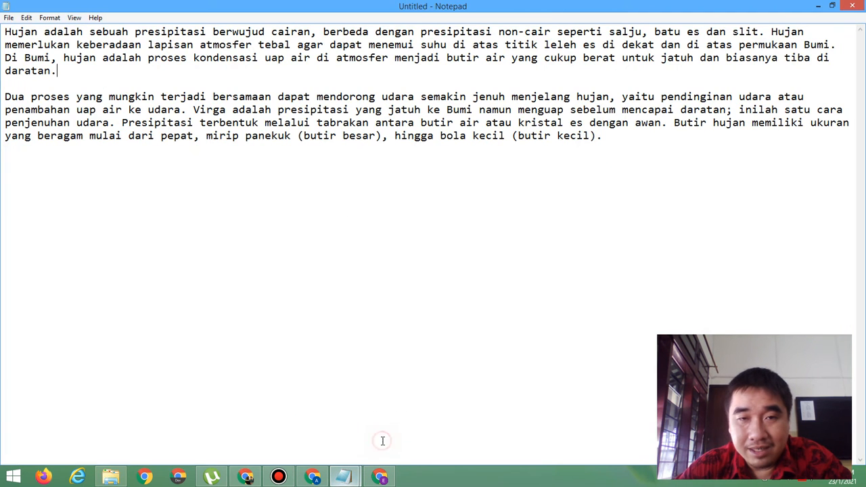
{"action": "left_click_drag", "start_coordinate": [643, 141], "coordinate": [2, 6]}
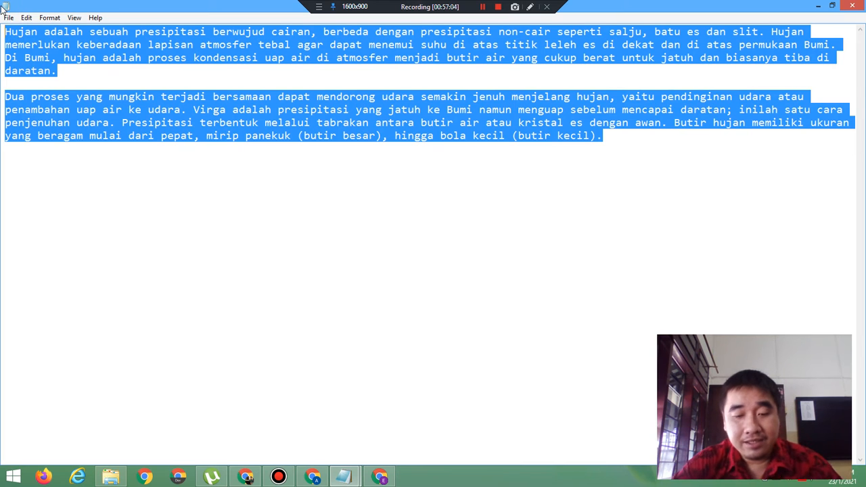
{"action": "type", "text": "tujuh"}
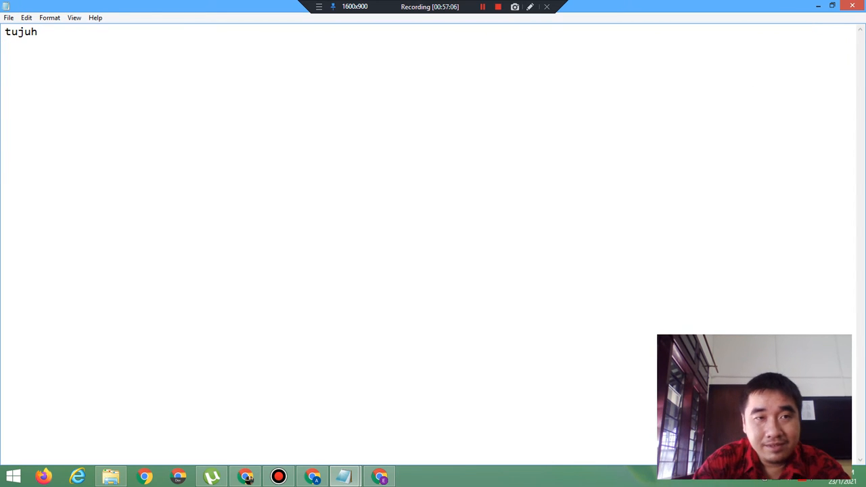
- Set the Notepad font size to 36, keeping Consolas Regular
{"action": "left_click", "coordinate": [50, 18]}
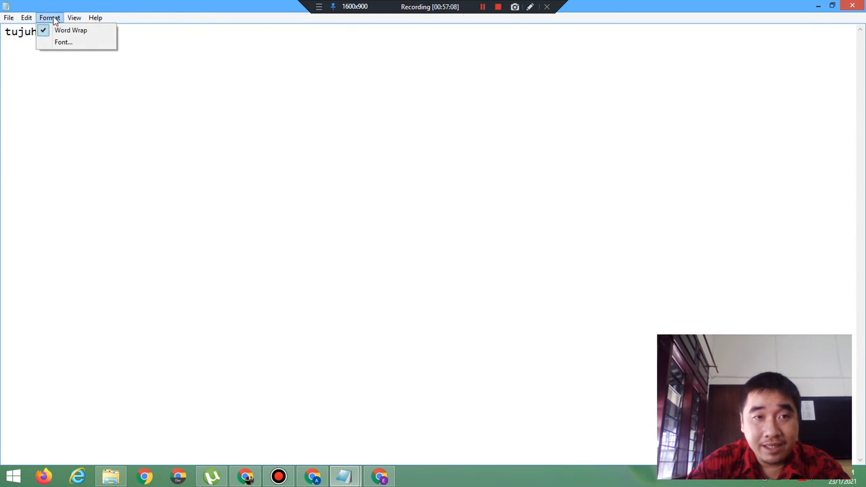
{"action": "left_click", "coordinate": [68, 42]}
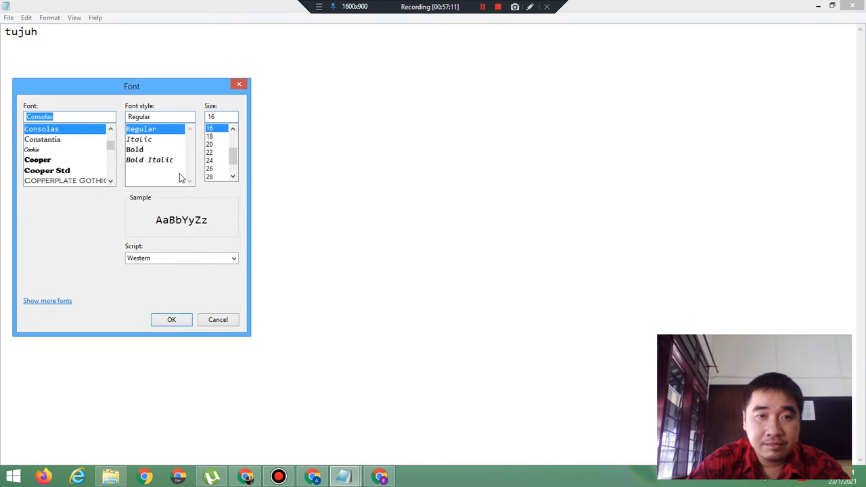
{"action": "left_click", "coordinate": [211, 168]}
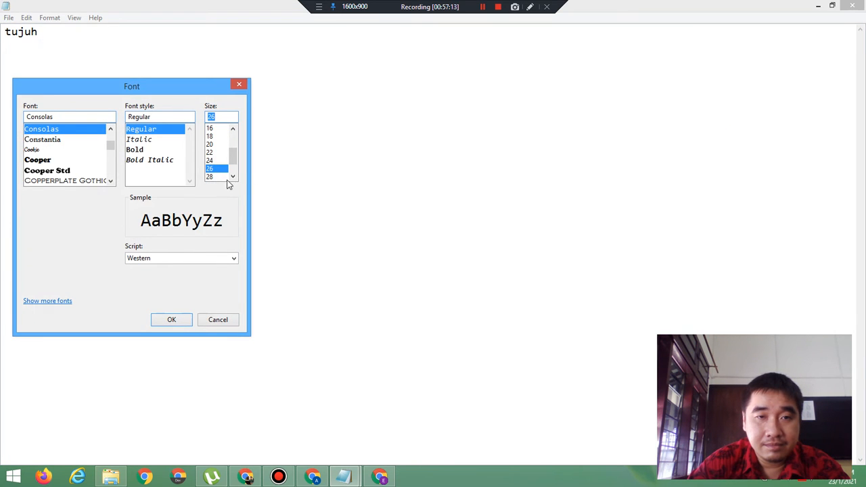
{"action": "scroll", "coordinate": [236, 156], "scroll_direction": "down", "scroll_amount": 1}
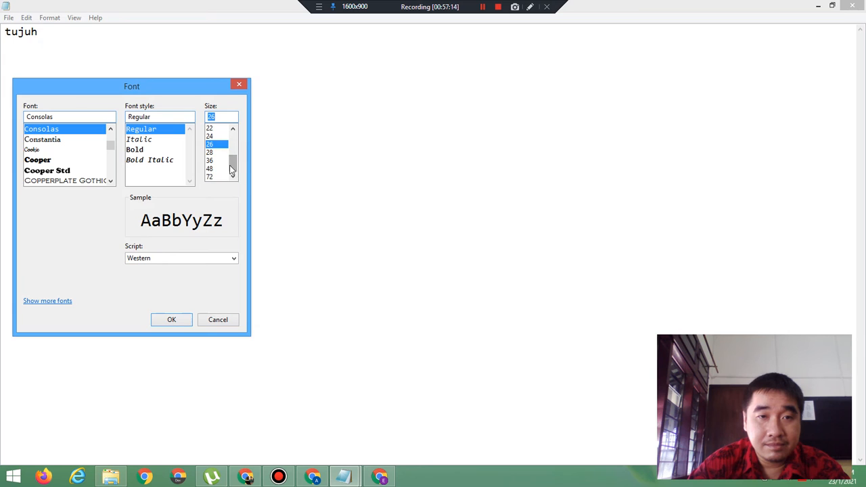
{"action": "left_click", "coordinate": [209, 161]}
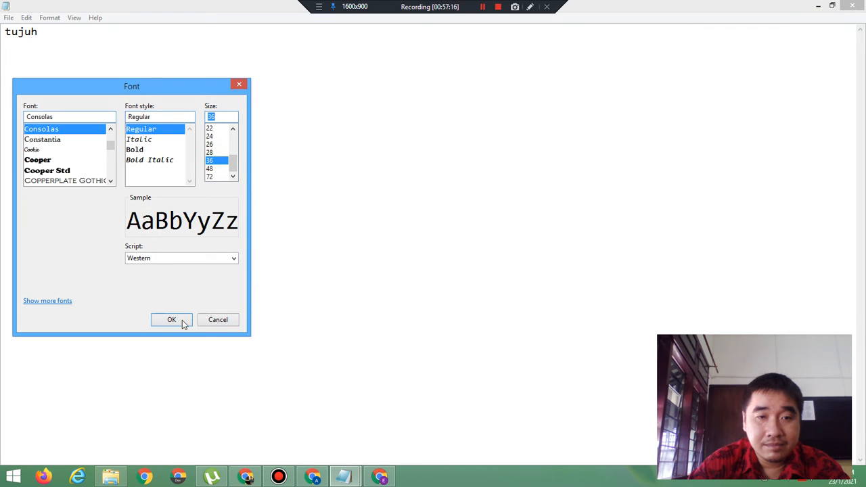
{"action": "left_click", "coordinate": [171, 320]}
- Add the capitalized word "Tujuh" two lines below "tujuh" and highlight the first letter of each word to compare them
{"action": "key", "text": "Return"}
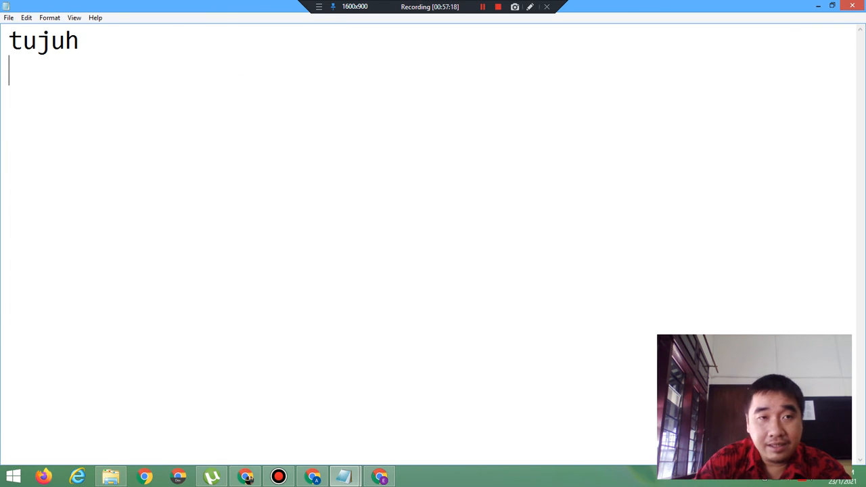
{"action": "key", "text": "Return"}
{"action": "type", "text": "Tuj"}
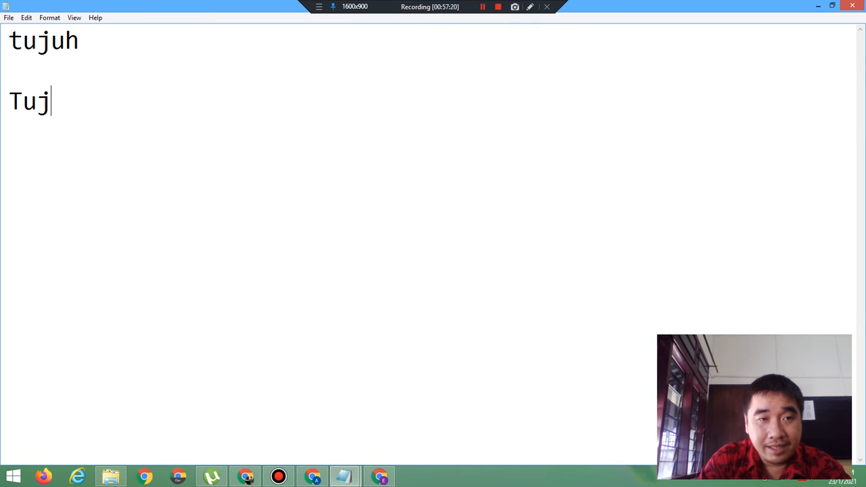
{"action": "type", "text": "uh"}
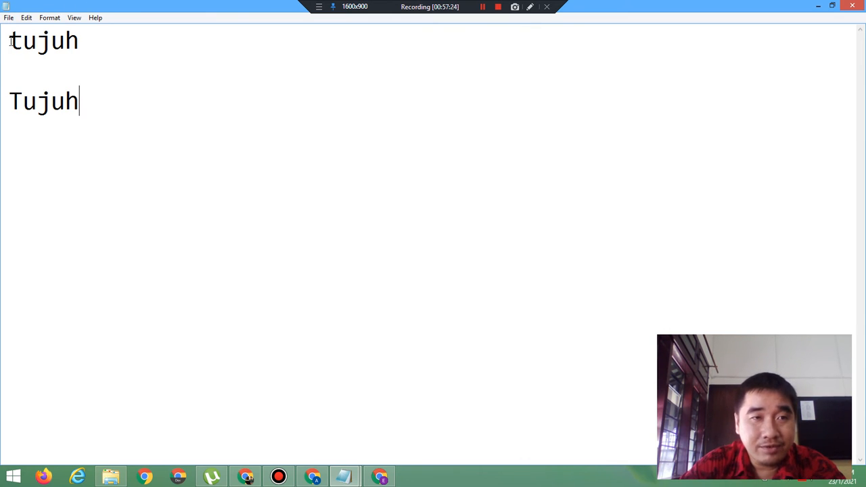
{"action": "left_click_drag", "start_coordinate": [10, 41], "coordinate": [23, 45]}
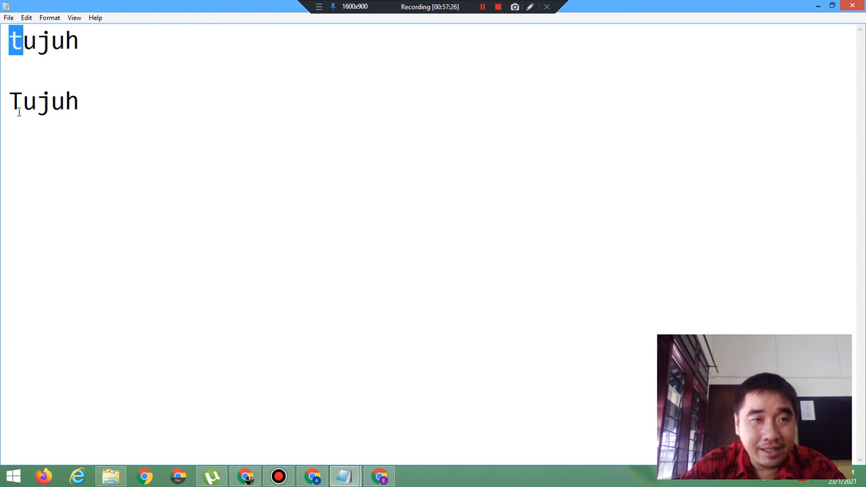
{"action": "left_click_drag", "start_coordinate": [9, 102], "coordinate": [23, 103]}
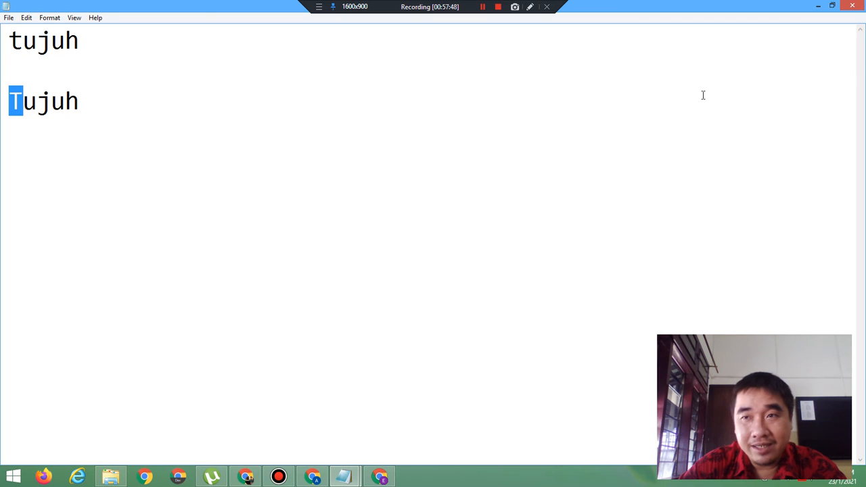
- Back in Google Forms, set grade release to Later, after manual review, disable Missed questions, Correct answers and Point values for respondents, and save the quiz settings
{"action": "left_click", "coordinate": [819, 7]}
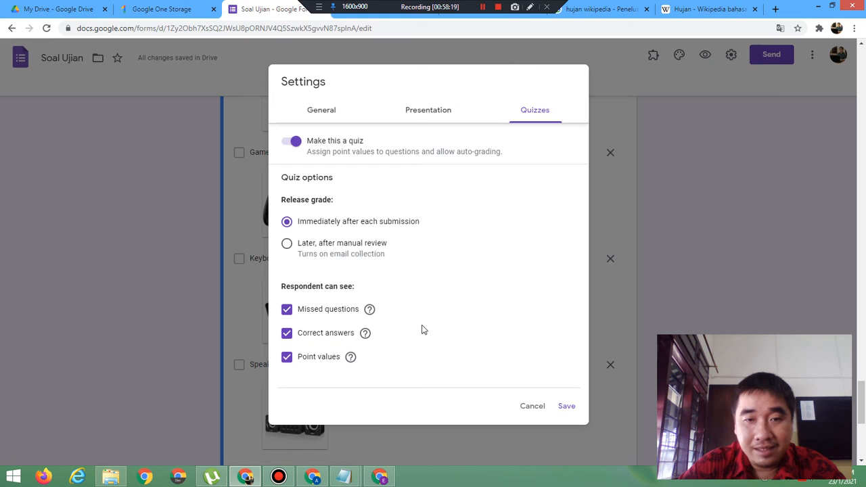
{"action": "left_click", "coordinate": [306, 246]}
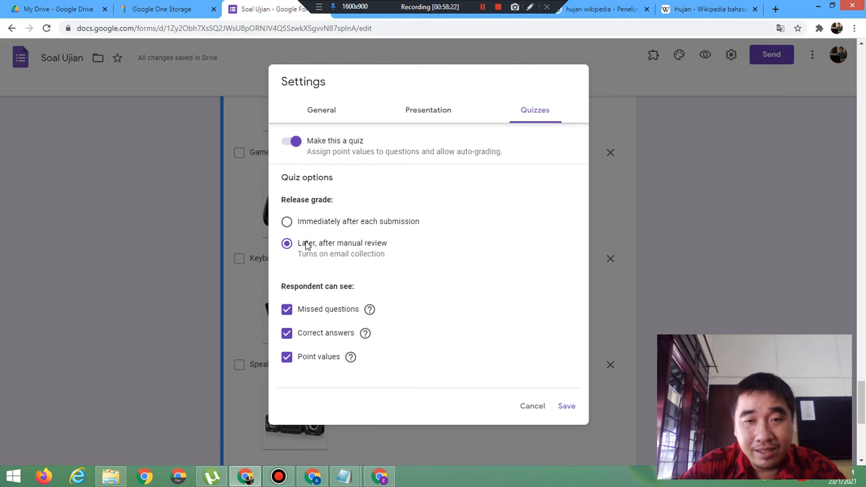
{"action": "left_click", "coordinate": [287, 312]}
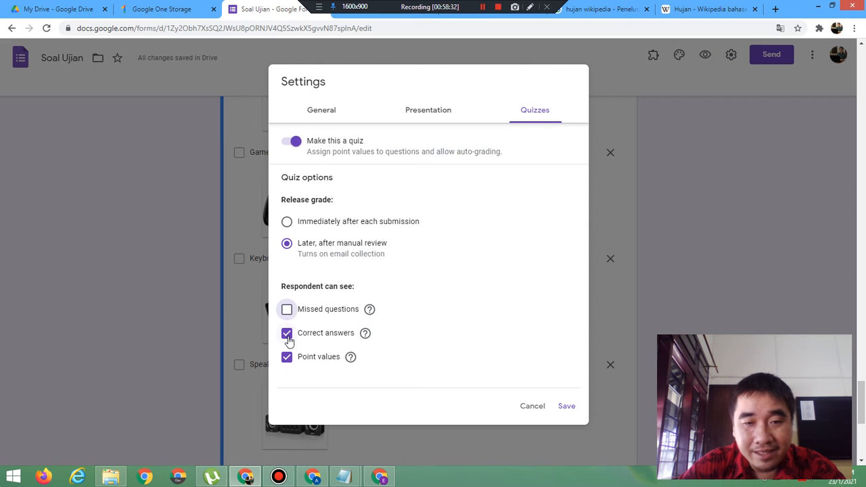
{"action": "left_click", "coordinate": [288, 335]}
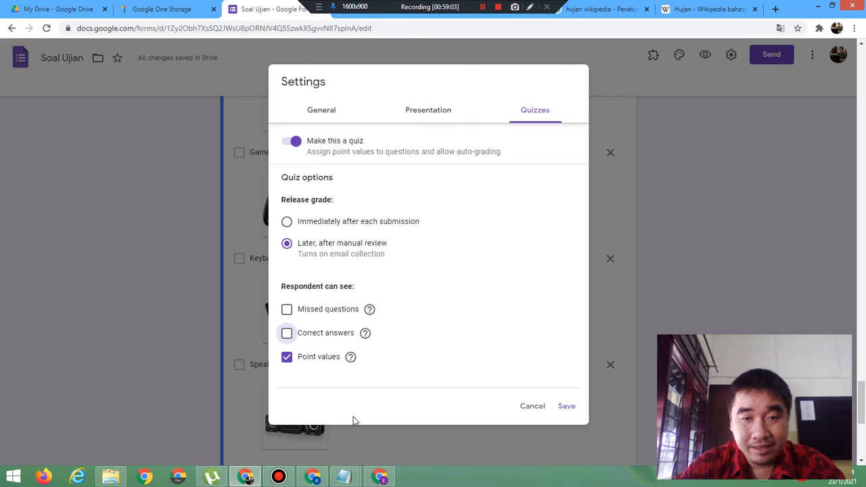
{"action": "left_click", "coordinate": [287, 359]}
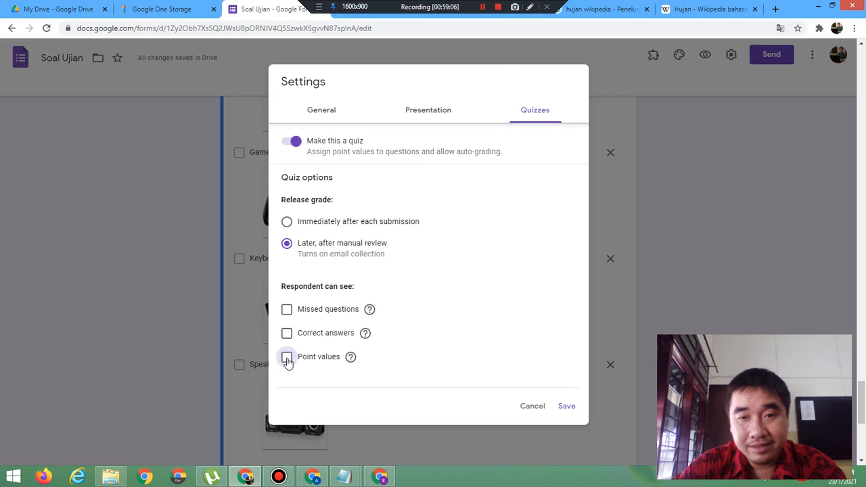
{"action": "left_click", "coordinate": [566, 409]}
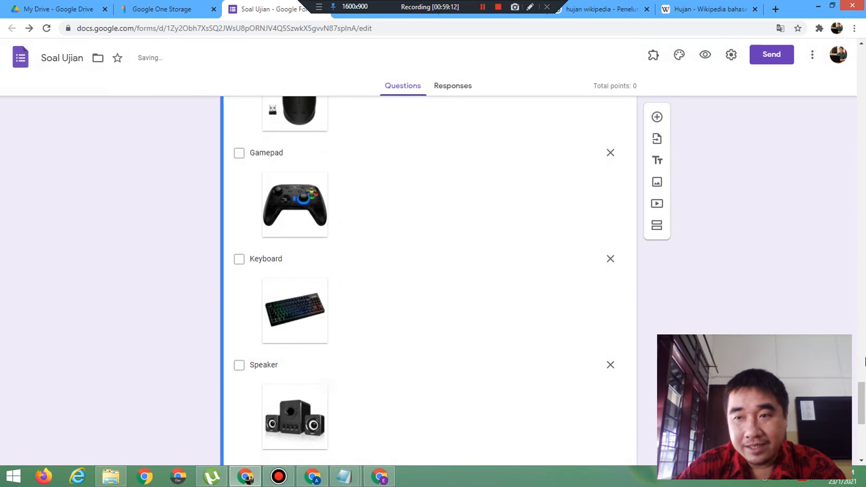
- Give the question about everyday uses of TIK 5 points and mark "Makan di cafe" as its correct answer
{"action": "left_click_drag", "start_coordinate": [862, 393], "coordinate": [852, 145]}
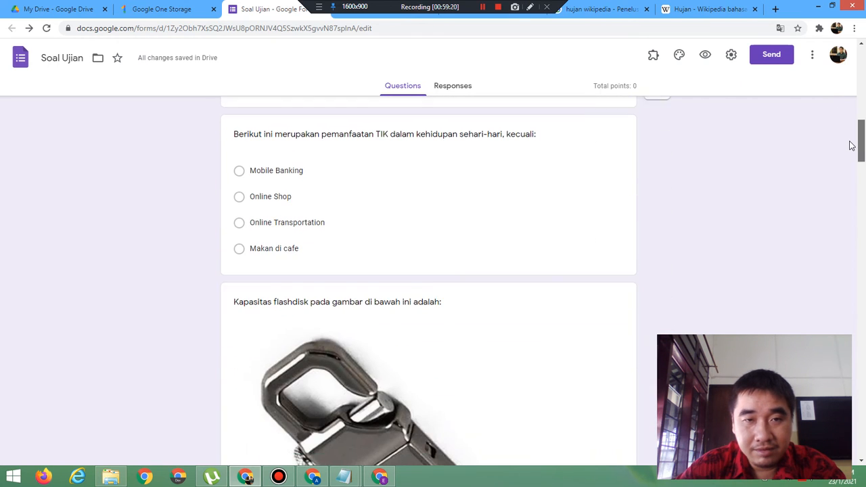
{"action": "left_click", "coordinate": [470, 248]}
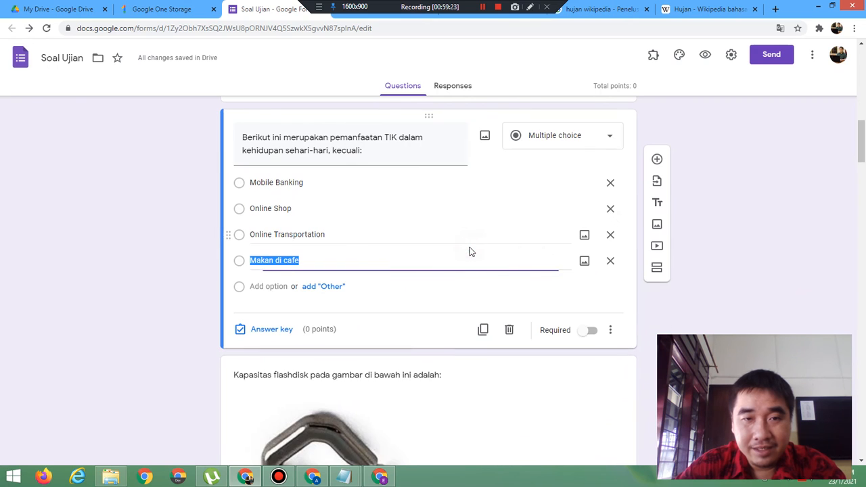
{"action": "left_click", "coordinate": [287, 333]}
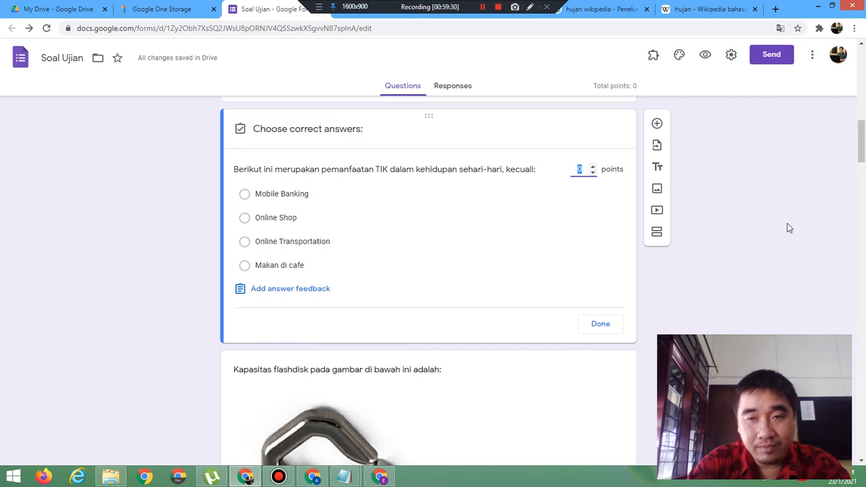
{"action": "type", "text": "5"}
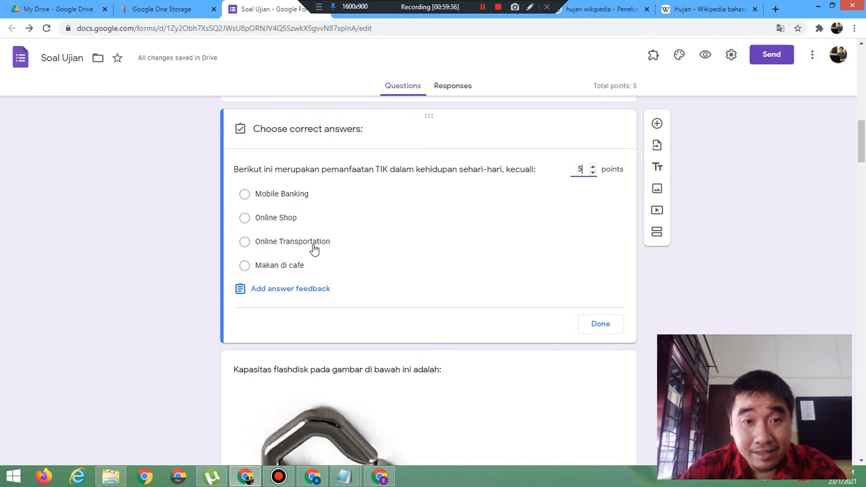
{"action": "left_click", "coordinate": [304, 270]}
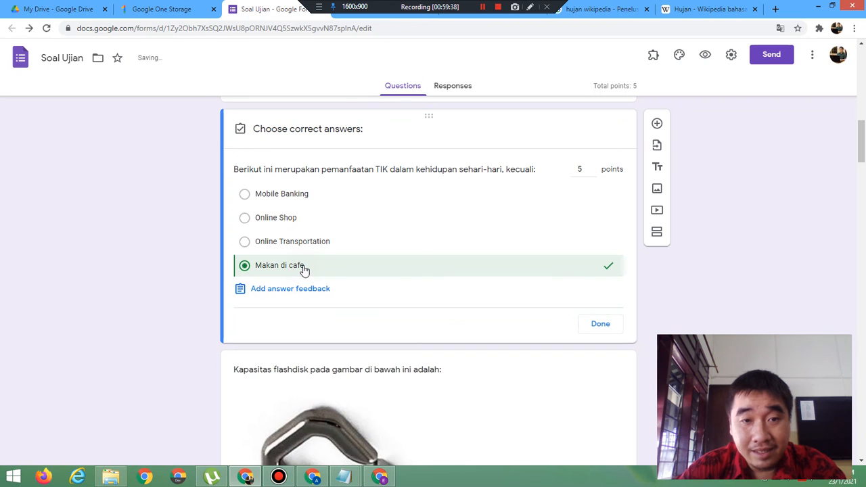
{"action": "left_click", "coordinate": [593, 325]}
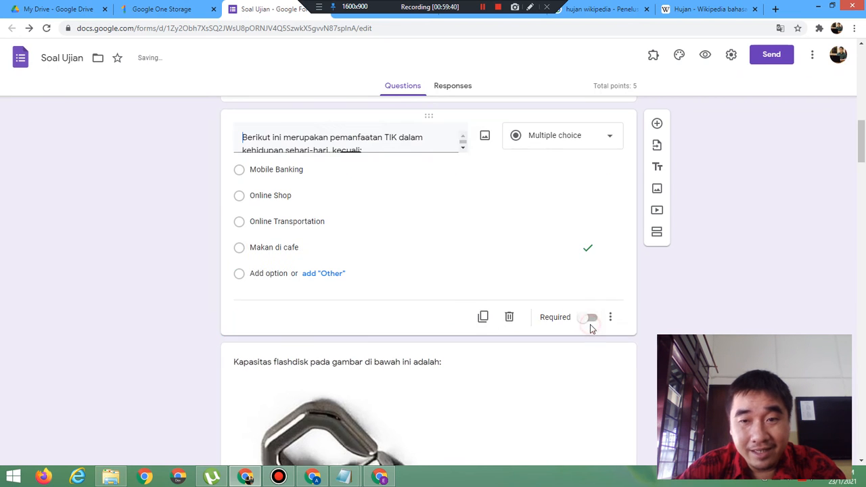
- Give the flashdisk capacity question 5 points and mark 32GB as its correct answer
{"action": "left_click_drag", "start_coordinate": [865, 132], "coordinate": [865, 188]}
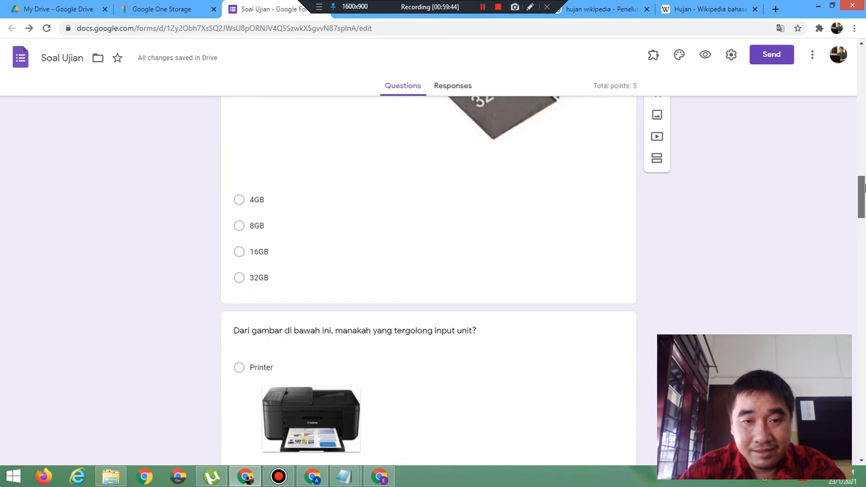
{"action": "left_click", "coordinate": [474, 256]}
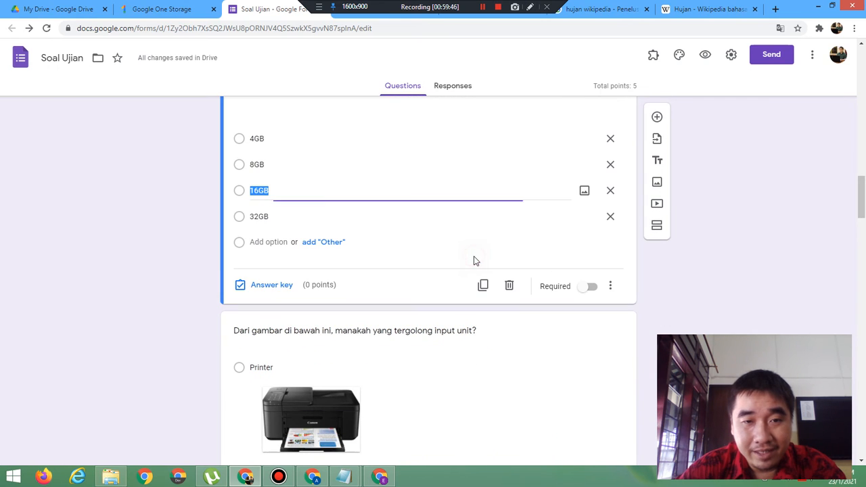
{"action": "left_click", "coordinate": [254, 287]}
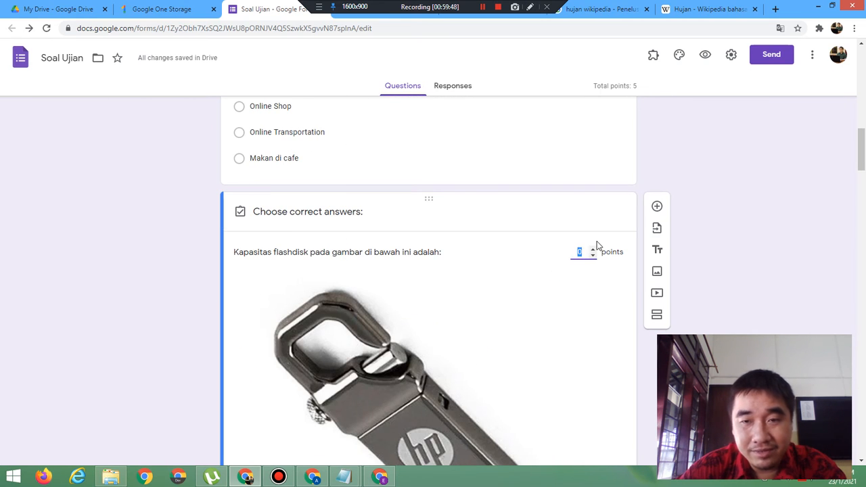
{"action": "type", "text": "5"}
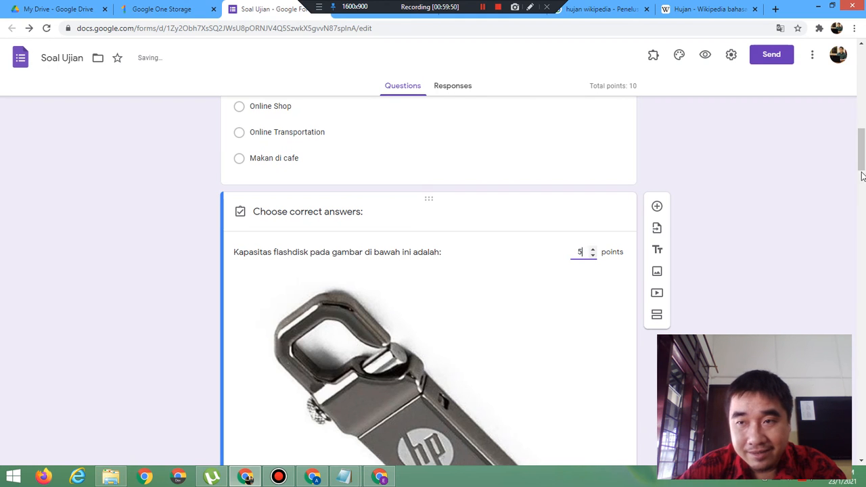
{"action": "left_click_drag", "start_coordinate": [863, 169], "coordinate": [863, 213]}
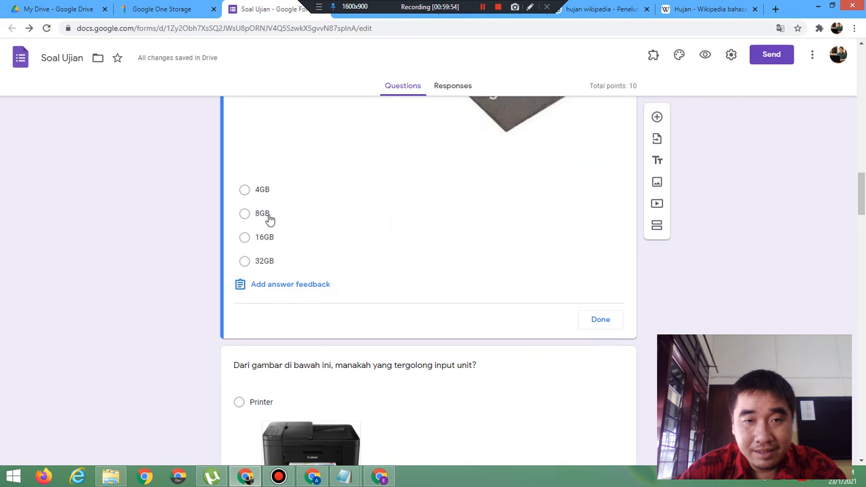
{"action": "left_click", "coordinate": [274, 261]}
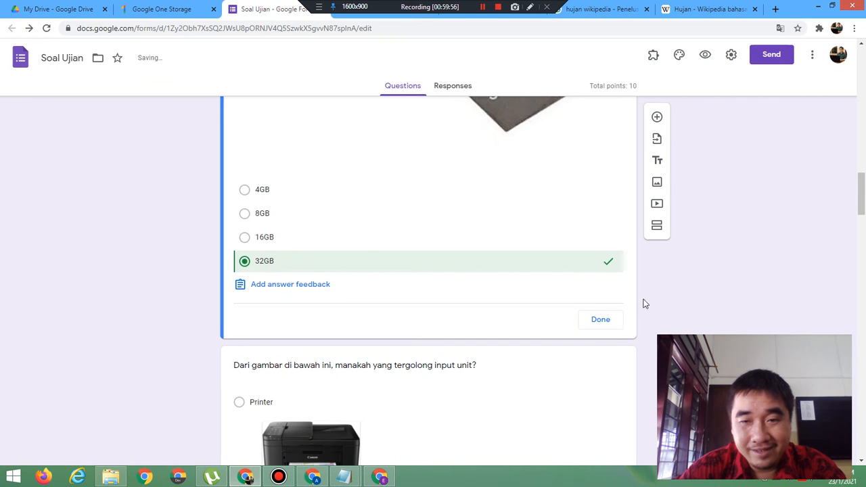
{"action": "left_click", "coordinate": [593, 323]}
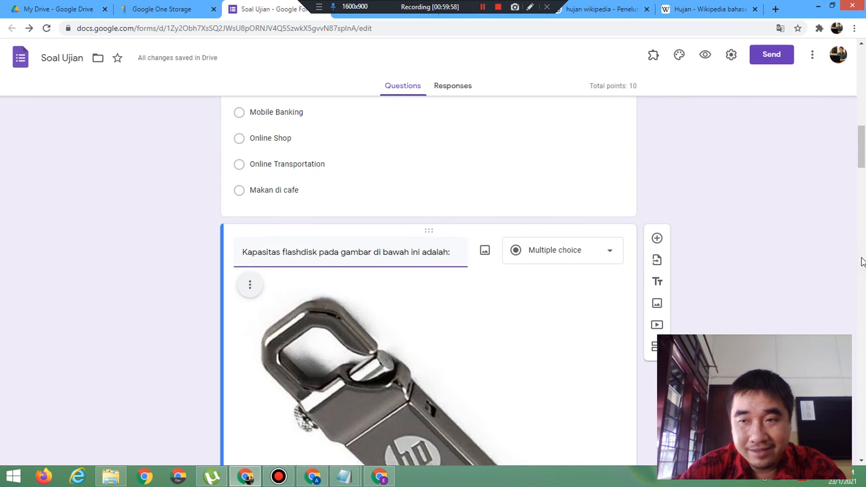
- Give the picture question asking which device is an input unit 5 points and mark Microphone as its correct answer
{"action": "left_click_drag", "start_coordinate": [864, 178], "coordinate": [864, 264]}
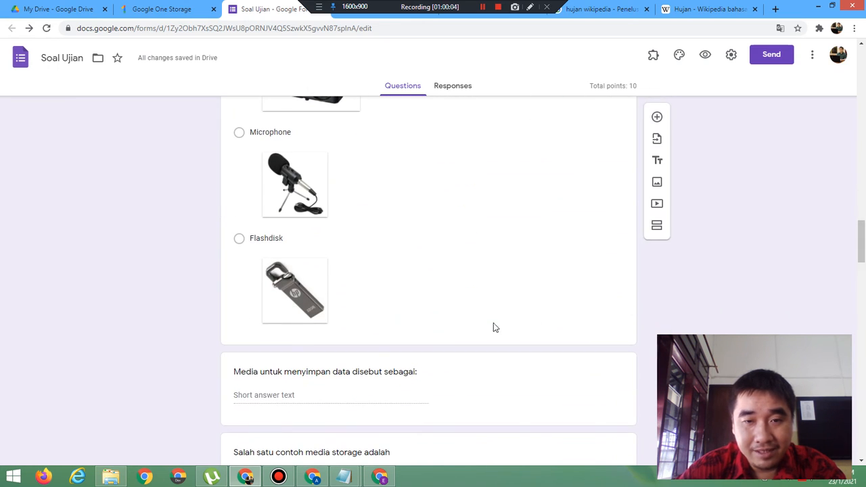
{"action": "left_click", "coordinate": [476, 320]}
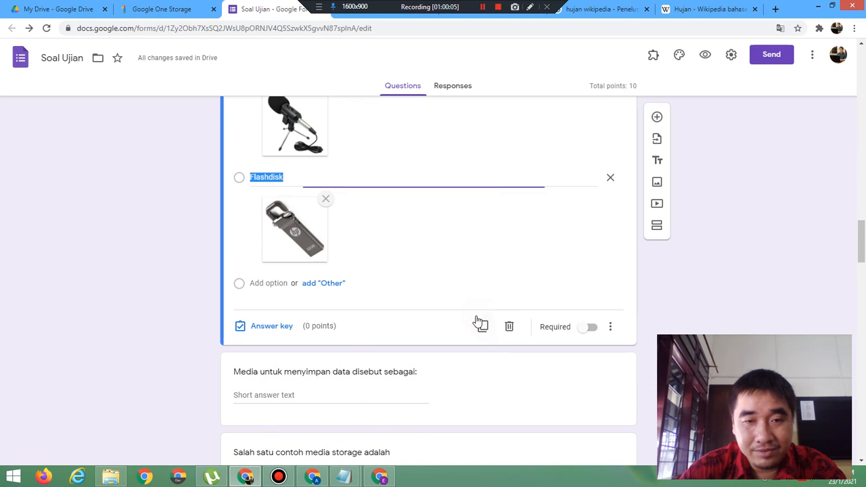
{"action": "left_click", "coordinate": [282, 331]}
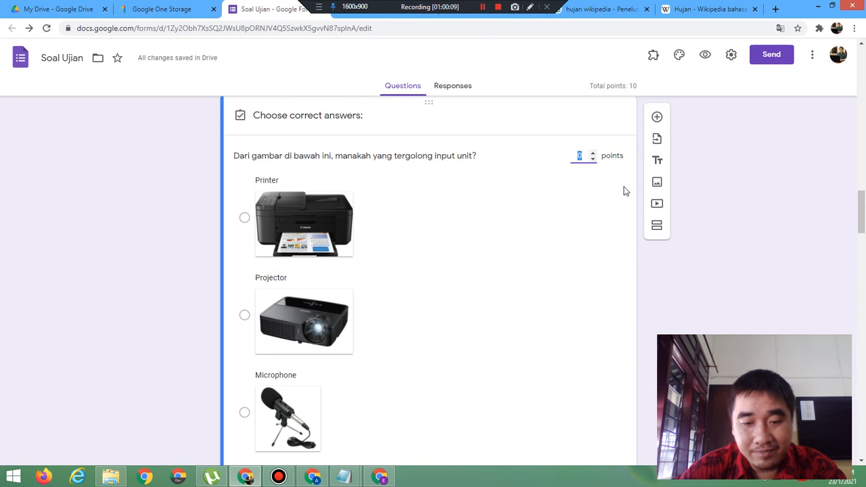
{"action": "type", "text": "5"}
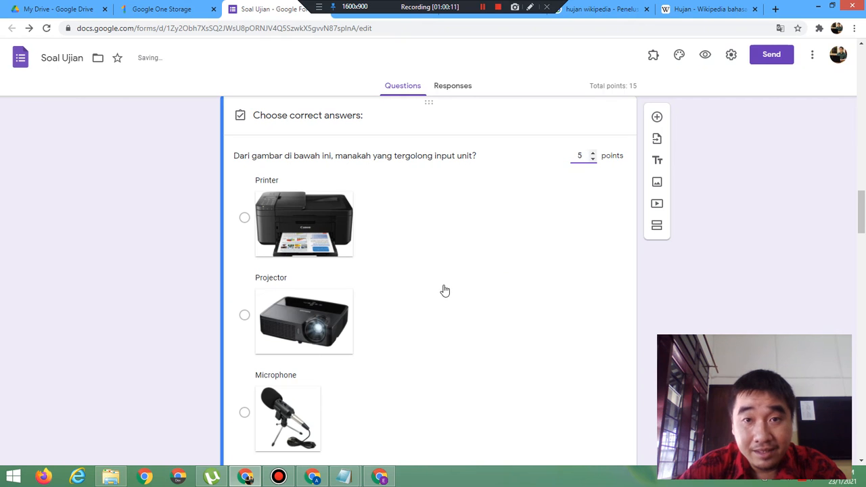
{"action": "left_click", "coordinate": [335, 412]}
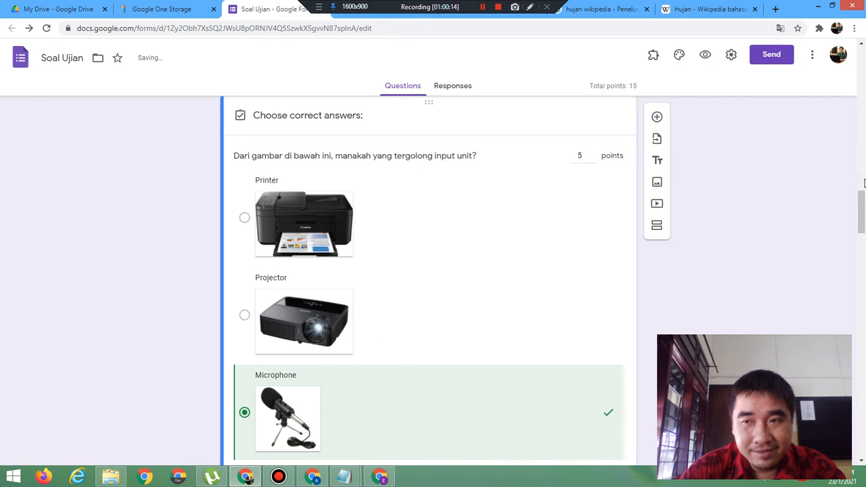
{"action": "scroll", "coordinate": [620, 205], "scroll_direction": "down", "scroll_amount": 6}
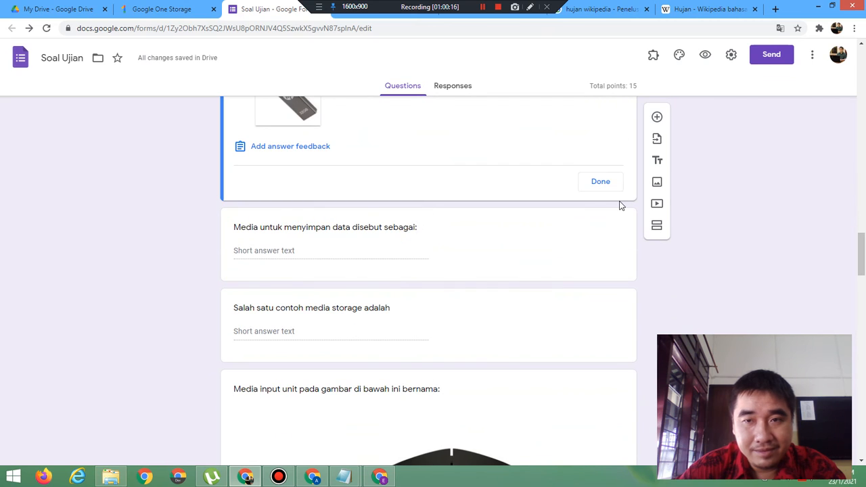
{"action": "left_click", "coordinate": [599, 194]}
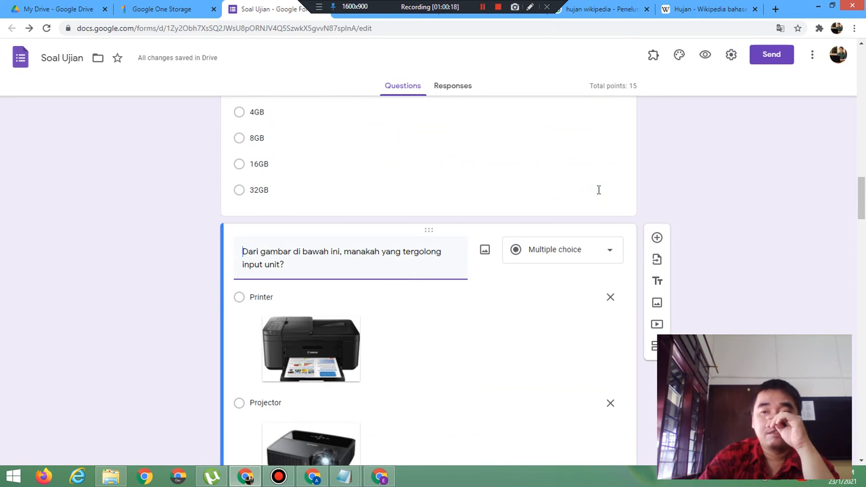
- Assign 5 points to the short-answer question "Media untuk menyimpan data disebut sebagai:" without listing a correct answer
{"action": "left_click_drag", "start_coordinate": [863, 205], "coordinate": [863, 269]}
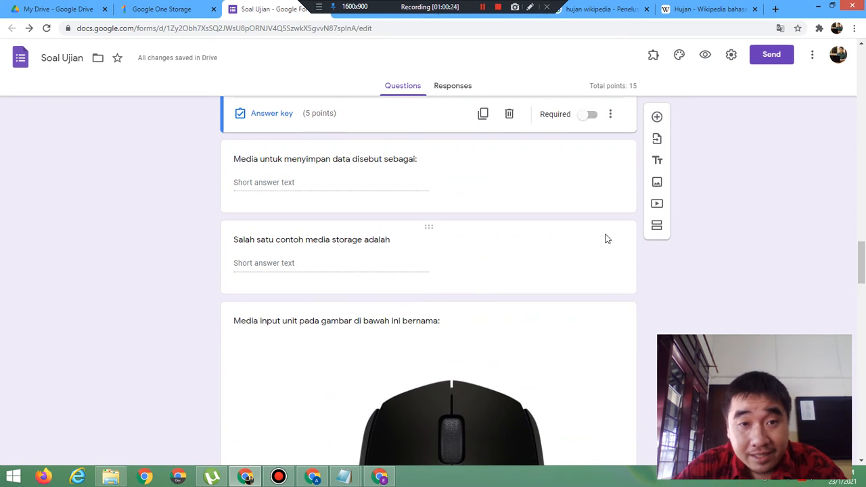
{"action": "left_click", "coordinate": [472, 198]}
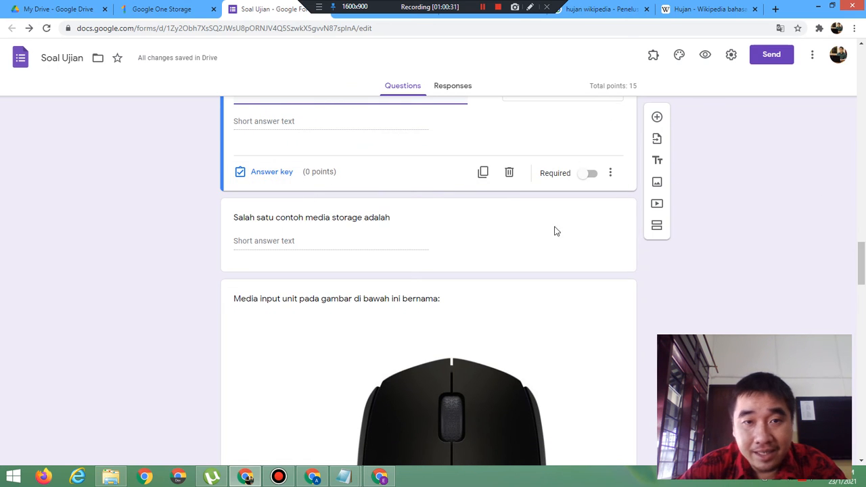
{"action": "left_click", "coordinate": [274, 174]}
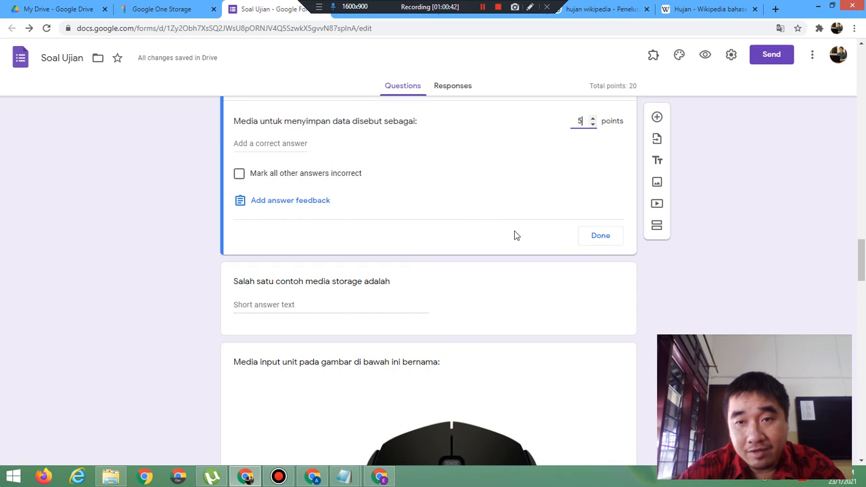
{"action": "left_click", "coordinate": [601, 238]}
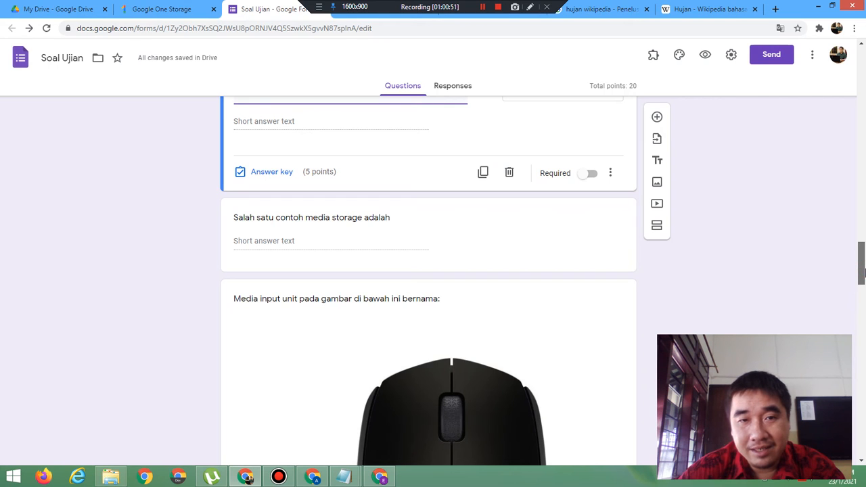
- Assign 5 points to the short-answer question "Salah satu contoh media storage adalah" without listing a correct answer
{"action": "scroll", "coordinate": [863, 271], "scroll_direction": "down", "scroll_amount": 1}
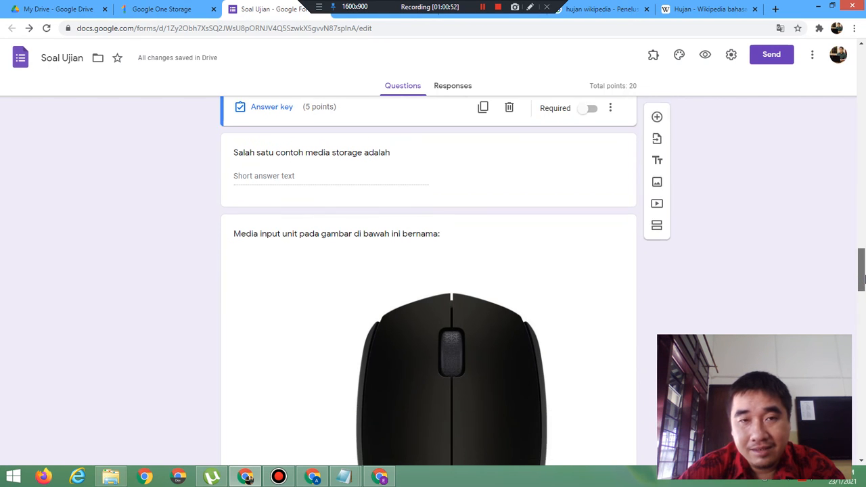
{"action": "scroll", "coordinate": [863, 271], "scroll_direction": "up", "scroll_amount": 1}
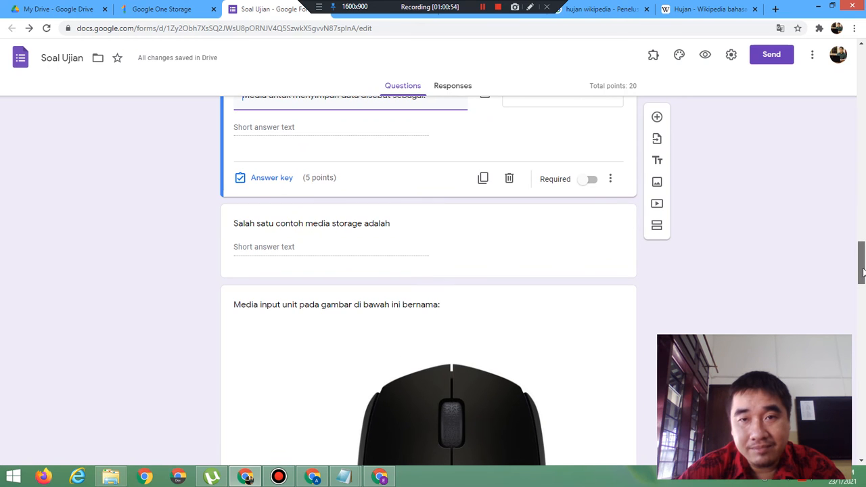
{"action": "mouse_move", "coordinate": [863, 271]}
{"action": "left_mouse_down"}
{"action": "mouse_move", "coordinate": [862, 254]}
{"action": "mouse_move", "coordinate": [862, 285]}
{"action": "mouse_move", "coordinate": [863, 273]}
{"action": "left_mouse_up"}
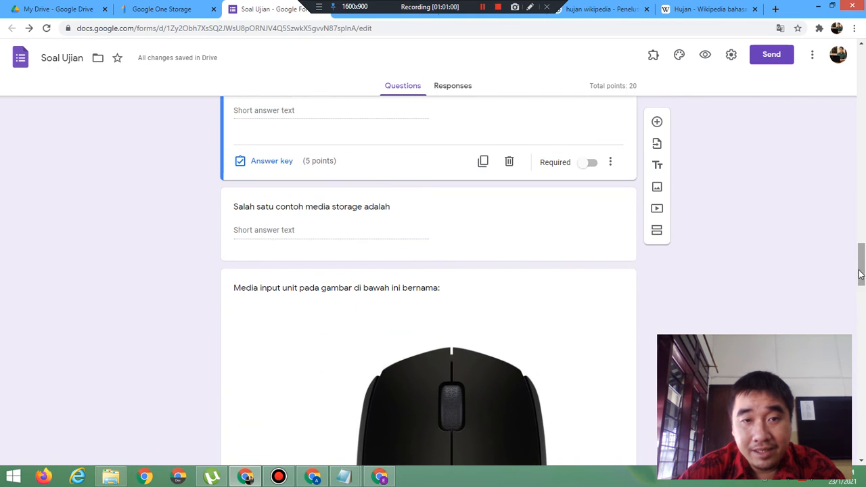
{"action": "left_click", "coordinate": [559, 218]}
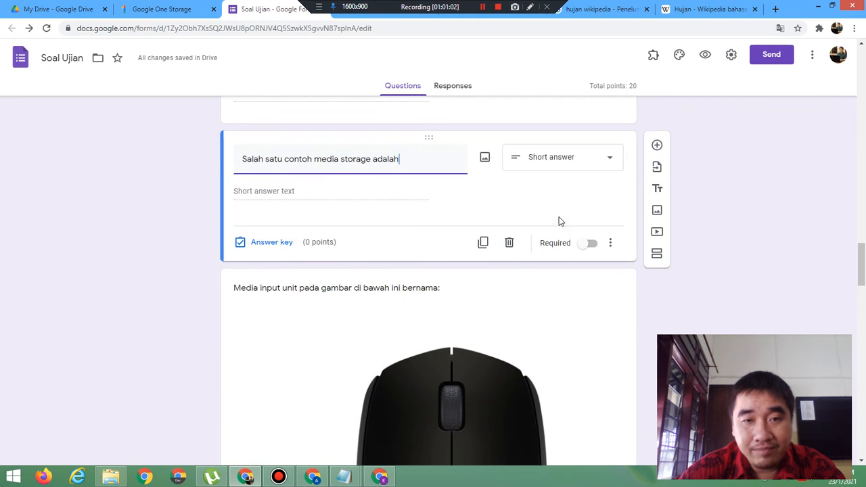
{"action": "left_click", "coordinate": [280, 243]}
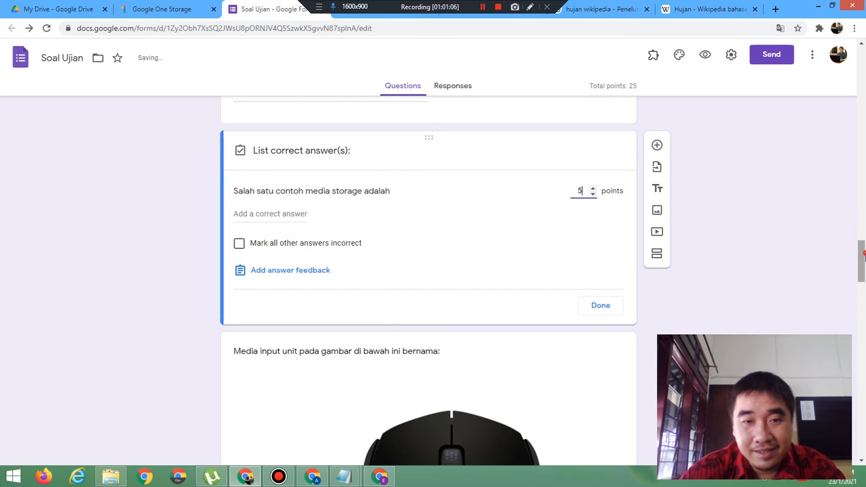
- Give the mouse picture question "Media input unit pada gambar di bawah ini bernama:" 5 points in its answer key
{"action": "left_click_drag", "start_coordinate": [862, 260], "coordinate": [865, 301]}
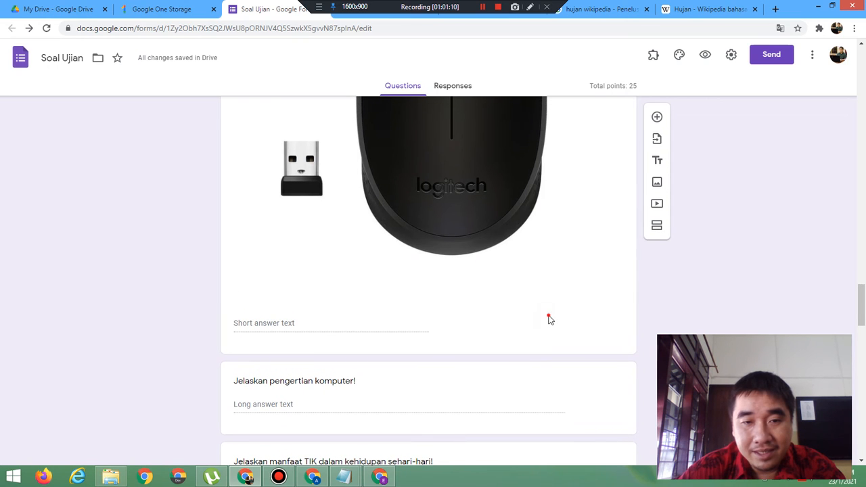
{"action": "left_click", "coordinate": [550, 320]}
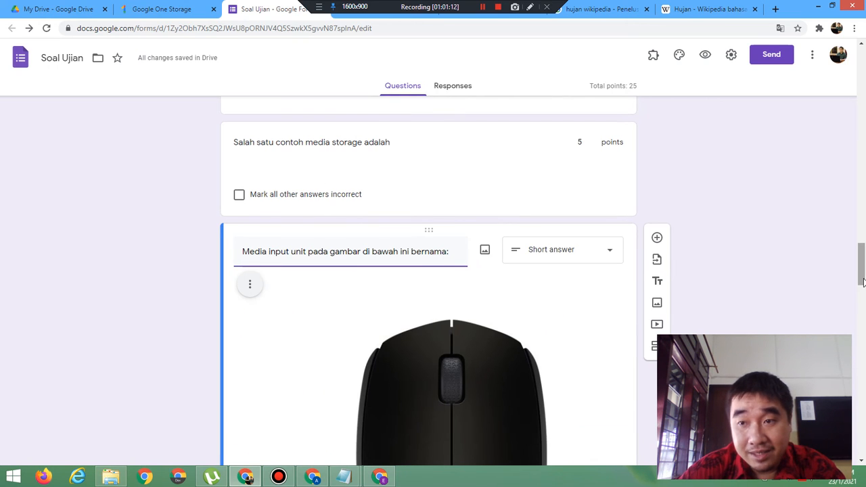
{"action": "scroll", "coordinate": [339, 370], "scroll_direction": "down", "scroll_amount": 5}
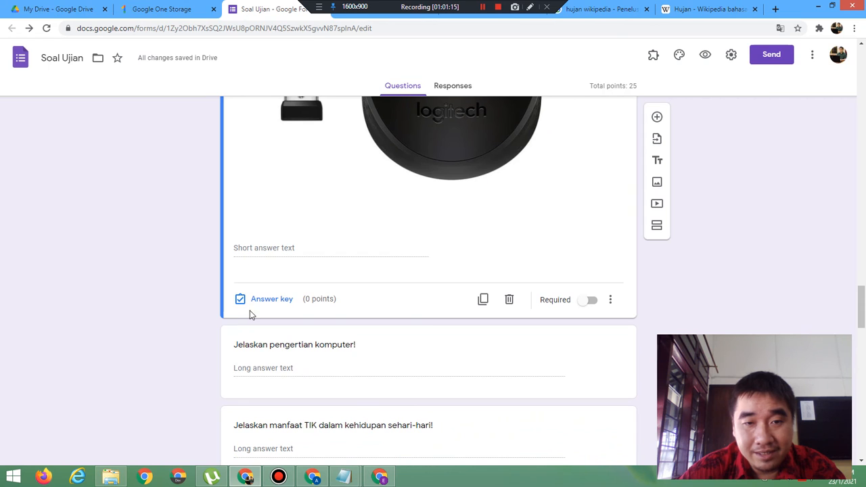
{"action": "left_click", "coordinate": [269, 299]}
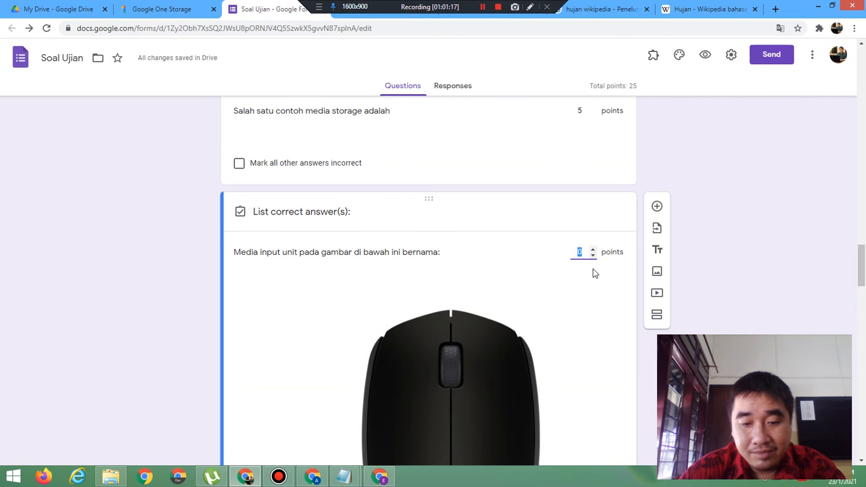
- Assign 15 points to the paragraph question "Jelaskan pengertian komputer!" and close its answer key
{"action": "left_click_drag", "start_coordinate": [863, 271], "coordinate": [864, 354]}
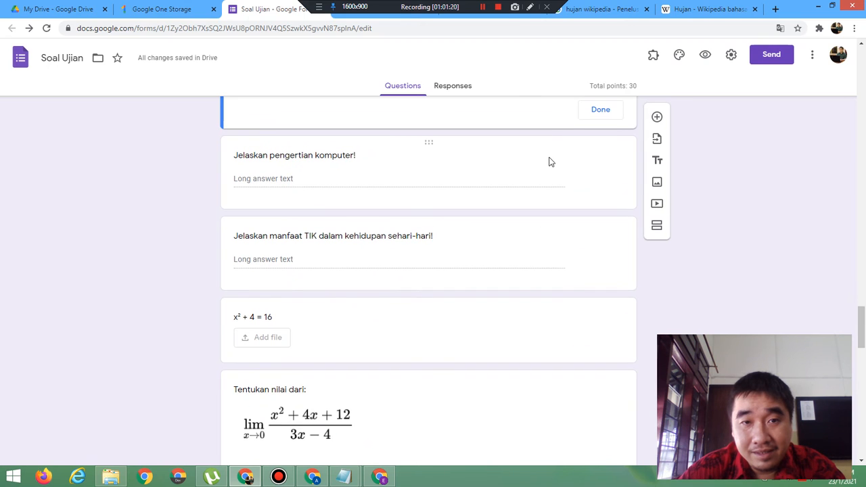
{"action": "left_click", "coordinate": [586, 169]}
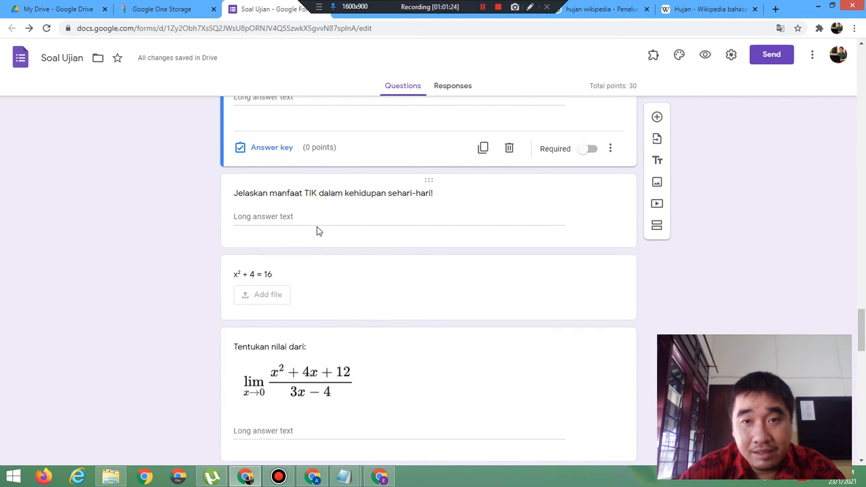
{"action": "left_click", "coordinate": [278, 149]}
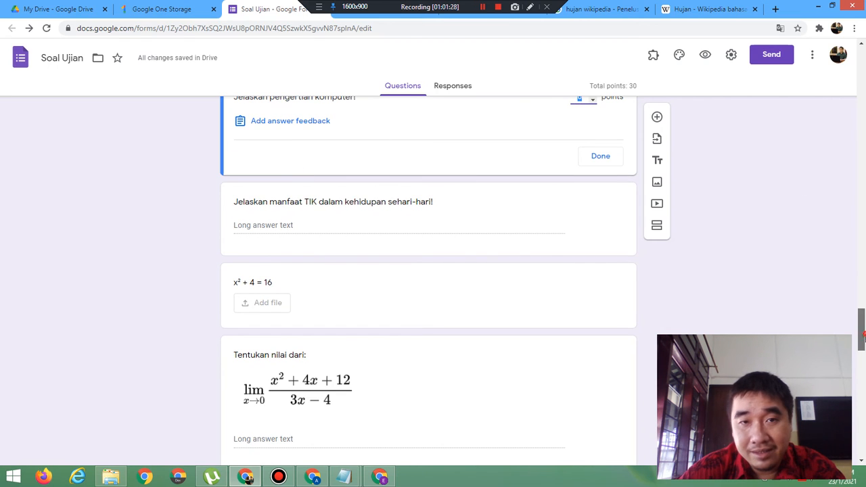
{"action": "left_click_drag", "start_coordinate": [861, 337], "coordinate": [861, 319]}
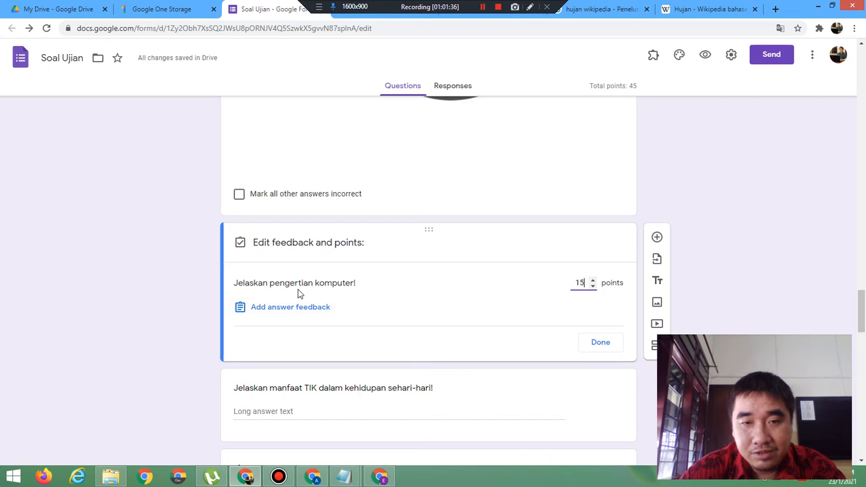
{"action": "left_click", "coordinate": [603, 342]}
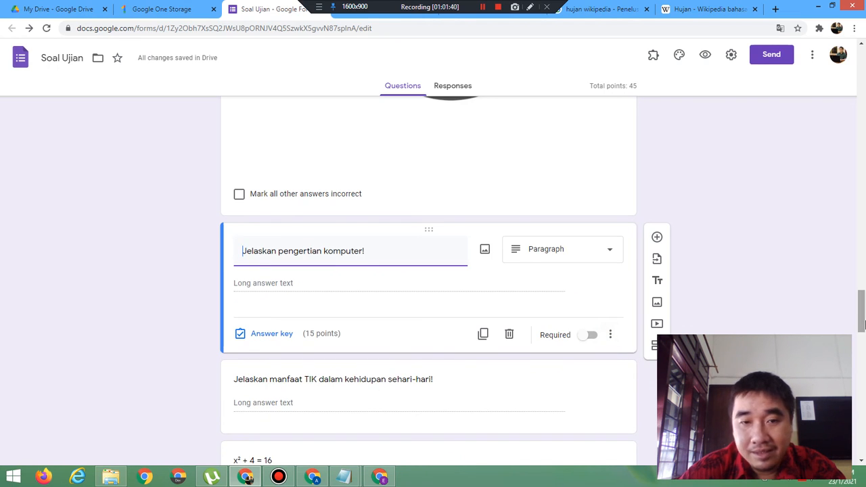
- Assign 15 points to the paragraph question "Jelaskan manfaat TIK dalam kehidupan sehari-hari!"
{"action": "scroll", "coordinate": [863, 325], "scroll_direction": "down", "scroll_amount": 4}
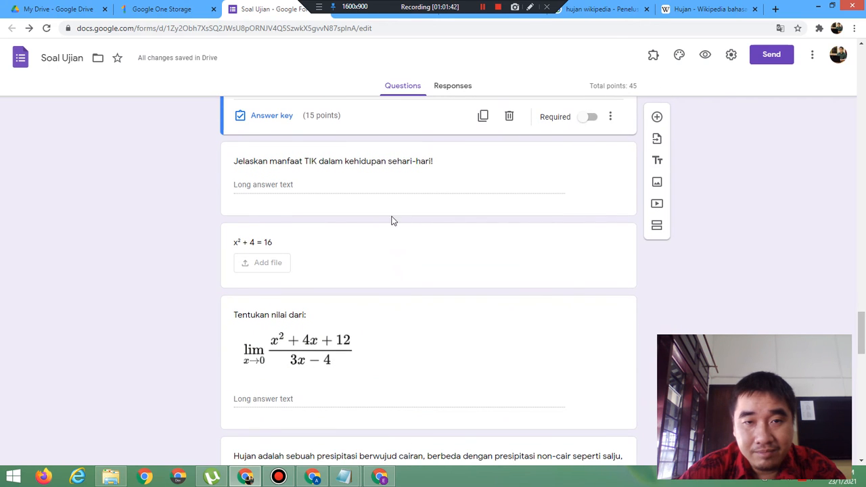
{"action": "left_click", "coordinate": [371, 201]}
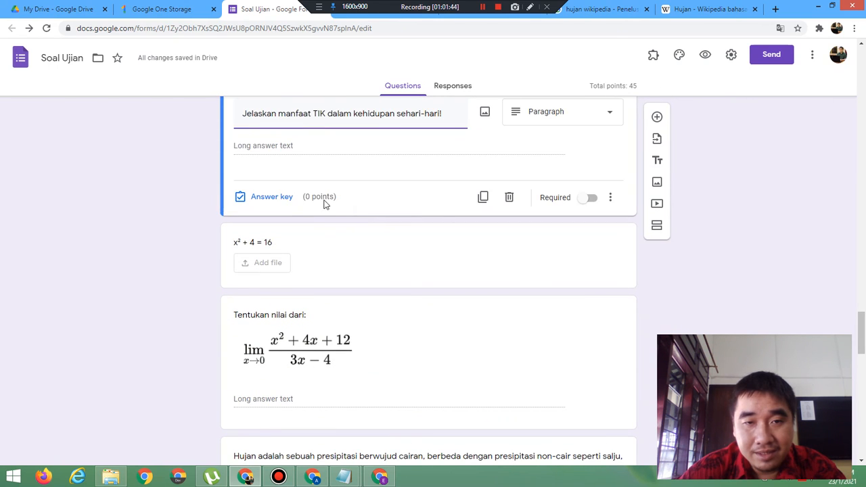
{"action": "left_click", "coordinate": [282, 201]}
{"action": "type", "text": "15"}
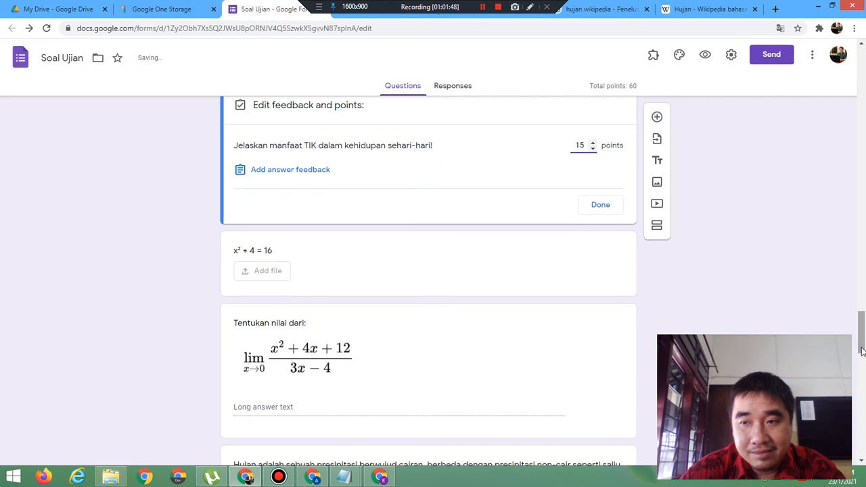
- Assign 15 points to the file-upload question on finding x in the equation x² + 4 = 16
{"action": "scroll", "coordinate": [861, 338], "scroll_direction": "down", "scroll_amount": 4}
{"action": "scroll", "coordinate": [860, 342], "scroll_direction": "up", "scroll_amount": 3}
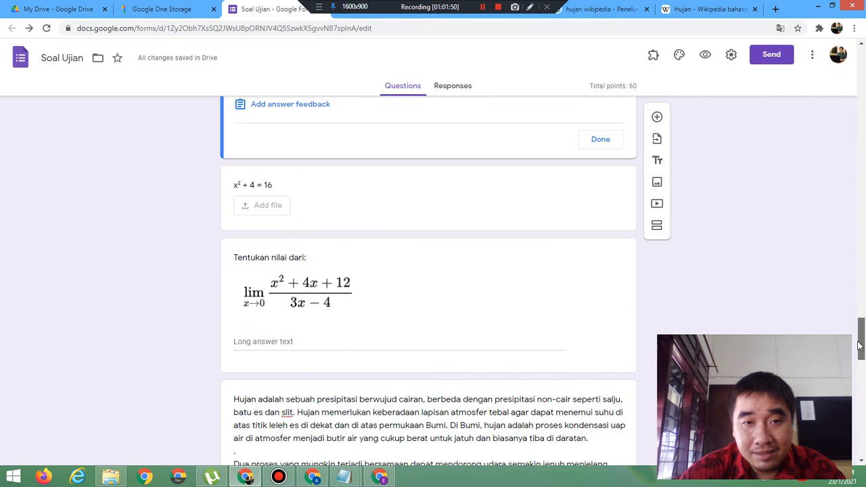
{"action": "left_click", "coordinate": [553, 218]}
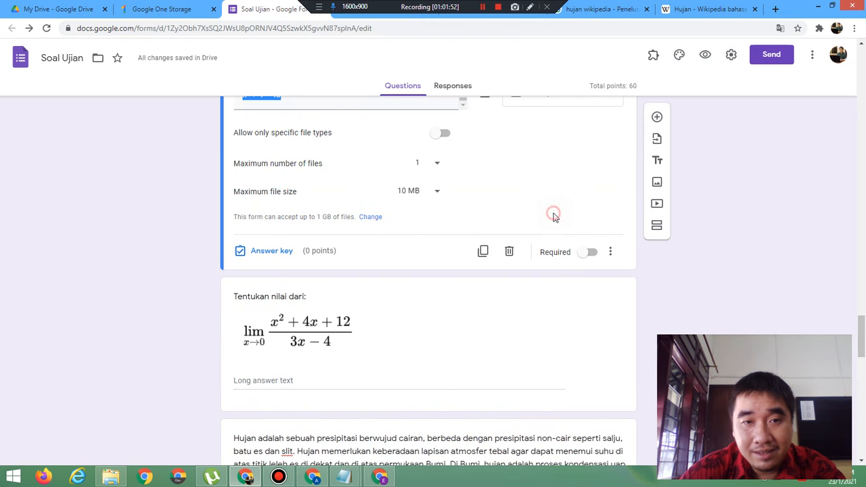
{"action": "left_click", "coordinate": [284, 250]}
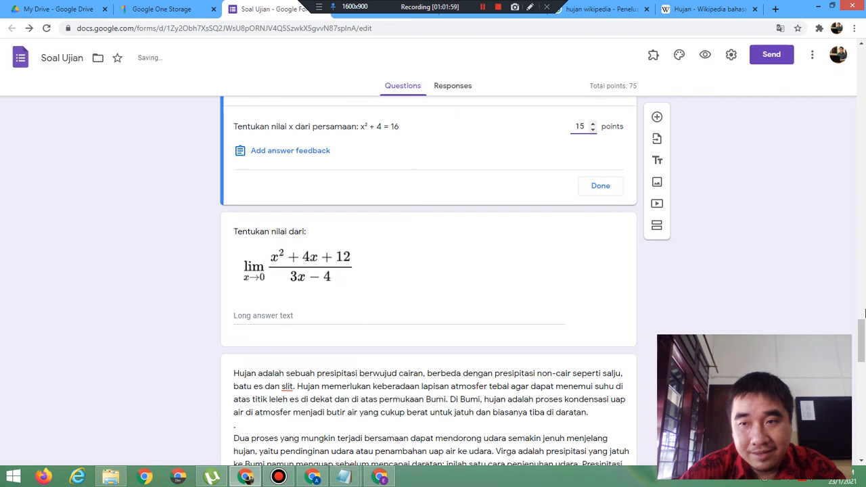
- Assign 15 points to the "Tentukan nilai dari:" limit question and close its answer key
{"action": "left_click", "coordinate": [584, 300]}
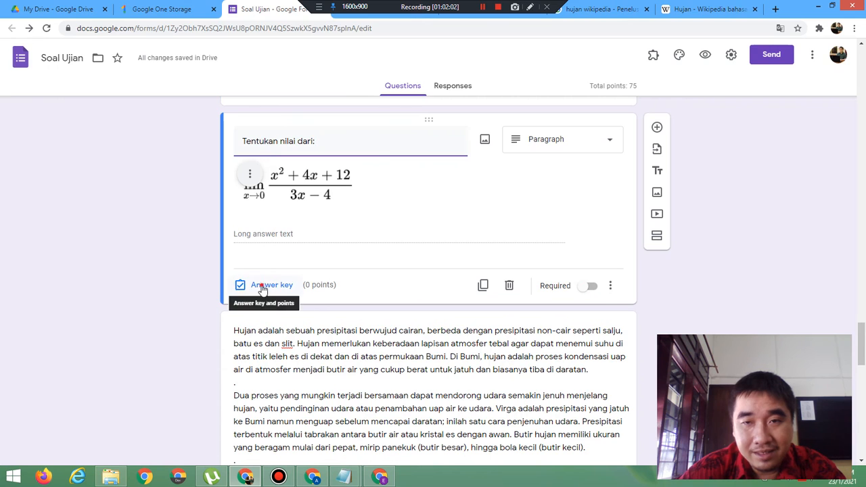
{"action": "left_click", "coordinate": [264, 285]}
{"action": "type", "text": "1"}
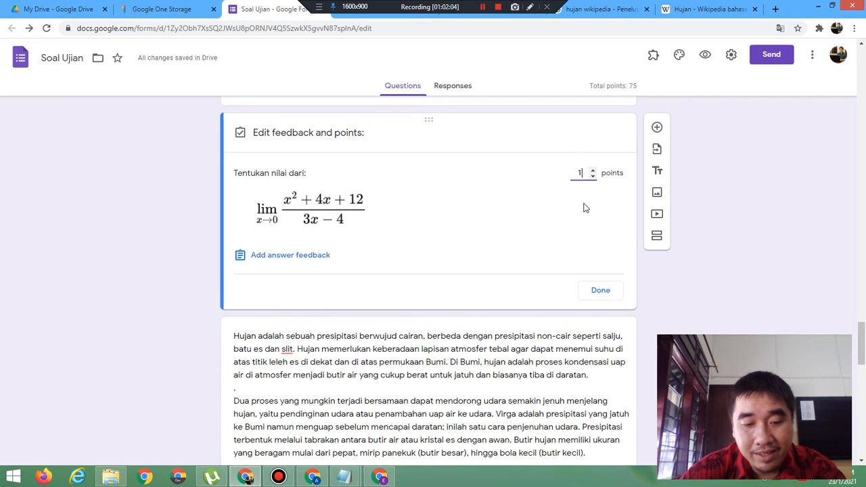
{"action": "type", "text": "5"}
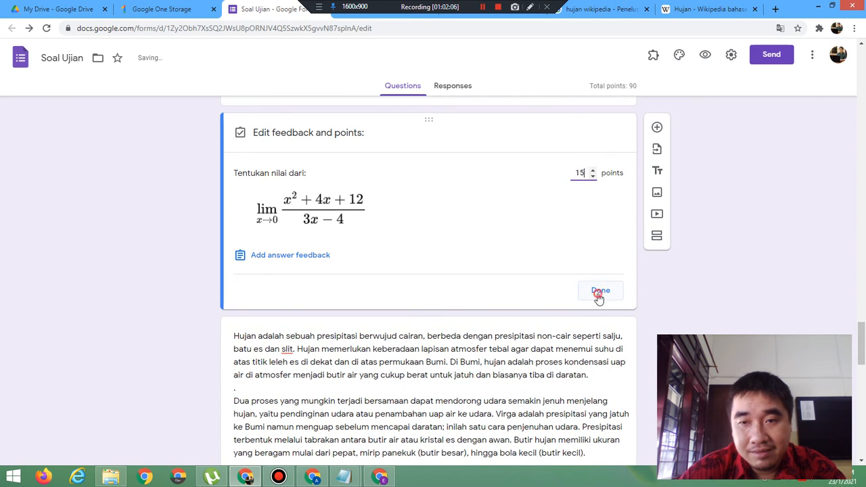
{"action": "left_click", "coordinate": [599, 292]}
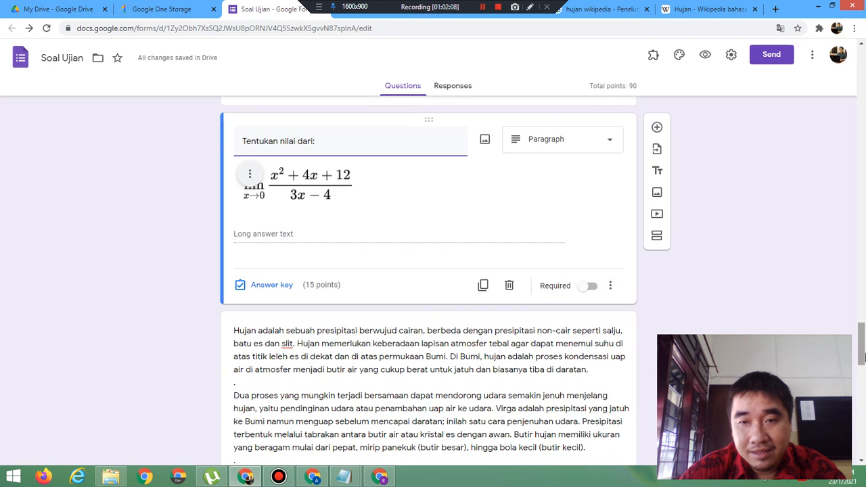
- Assign 10 points to the "Hujan" reading passage question about the first paragraph's main idea, without listing a correct answer
{"action": "left_click_drag", "start_coordinate": [863, 348], "coordinate": [858, 386]}
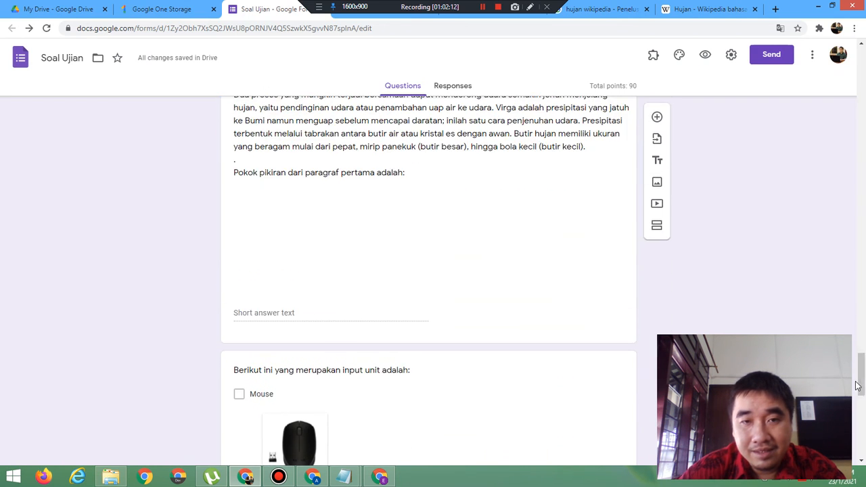
{"action": "left_click", "coordinate": [550, 304]}
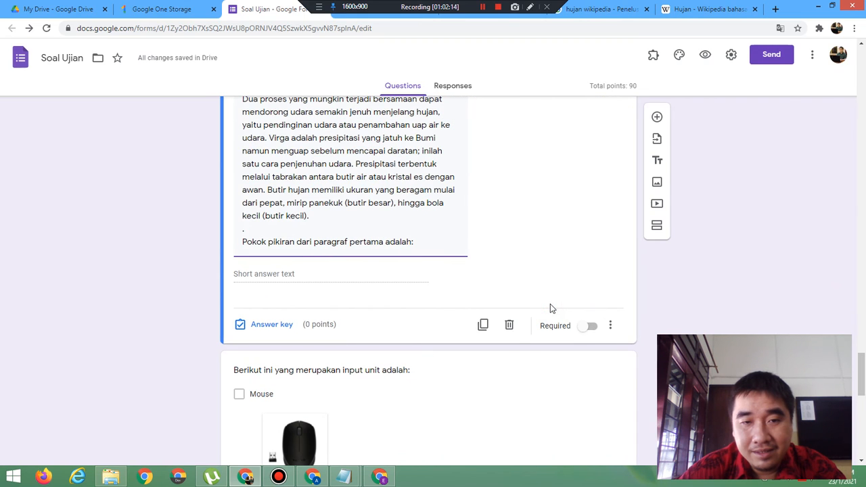
{"action": "left_click", "coordinate": [285, 324]}
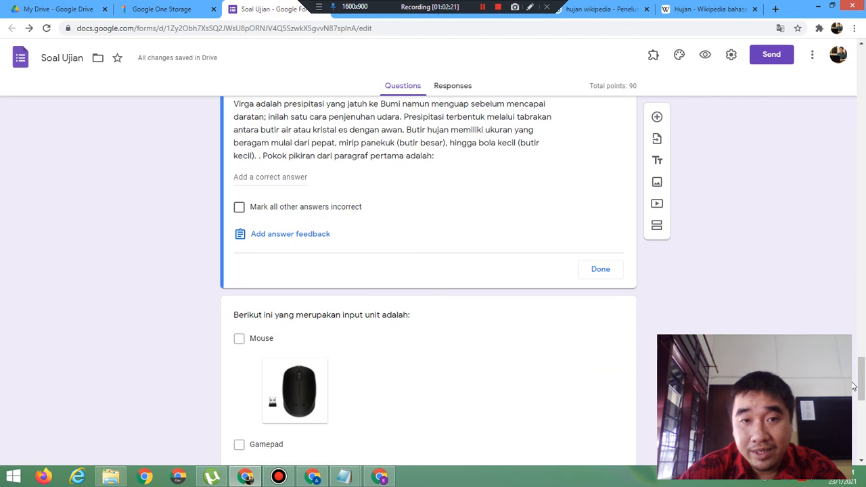
{"action": "mouse_move", "coordinate": [861, 385]}
{"action": "left_mouse_down"}
{"action": "mouse_move", "coordinate": [861, 368]}
{"action": "mouse_move", "coordinate": [864, 425]}
{"action": "mouse_move", "coordinate": [861, 377]}
{"action": "left_mouse_up"}
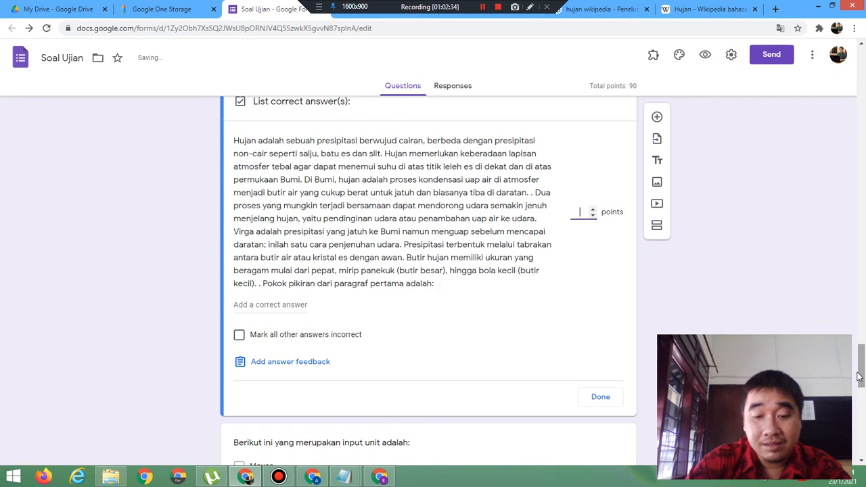
{"action": "type", "text": "8"}
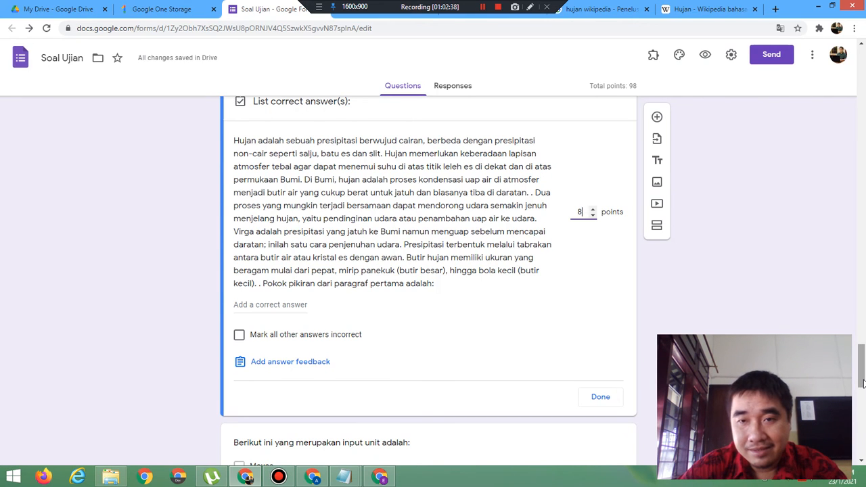
{"action": "key", "text": "BackSpace"}
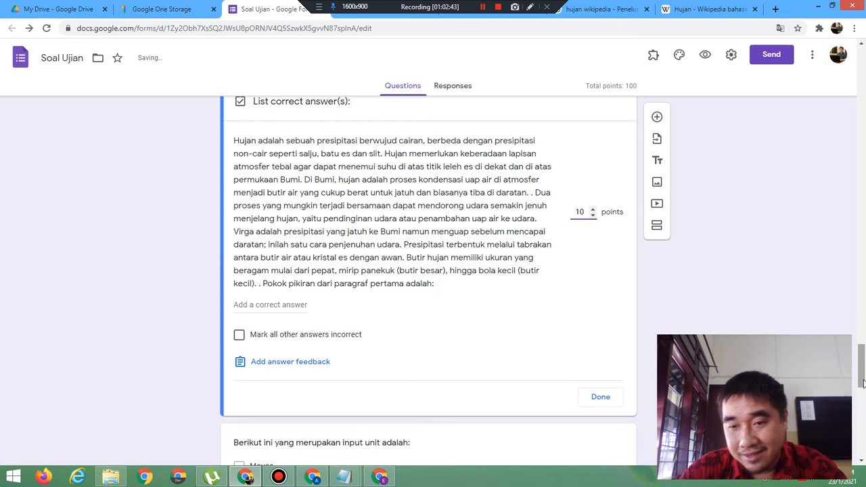
{"action": "left_click", "coordinate": [601, 397]}
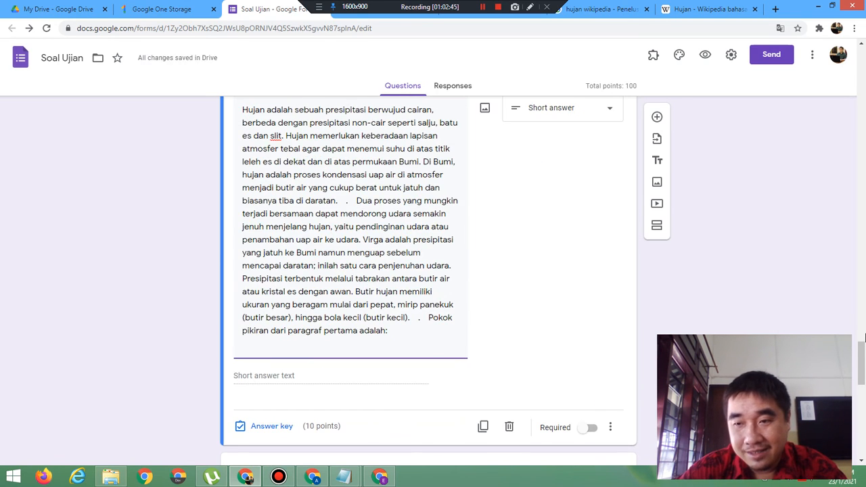
- Open the answer key of the last checkbox question, "Berikut ini yang merupakan input unit adalah:"
{"action": "left_click_drag", "start_coordinate": [863, 363], "coordinate": [864, 443]}
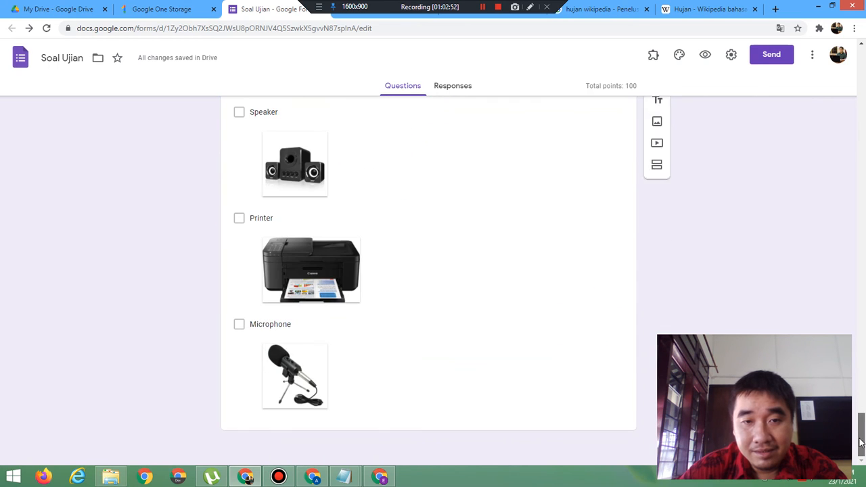
{"action": "left_click", "coordinate": [498, 362]}
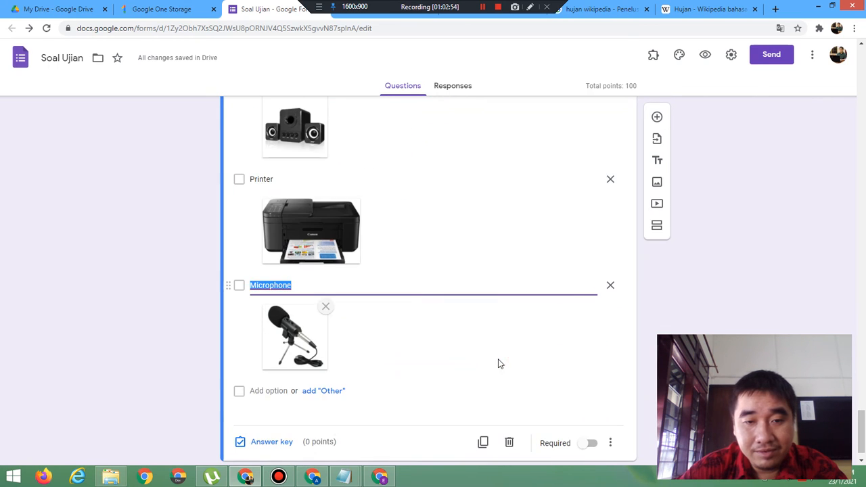
{"action": "left_click", "coordinate": [278, 446]}
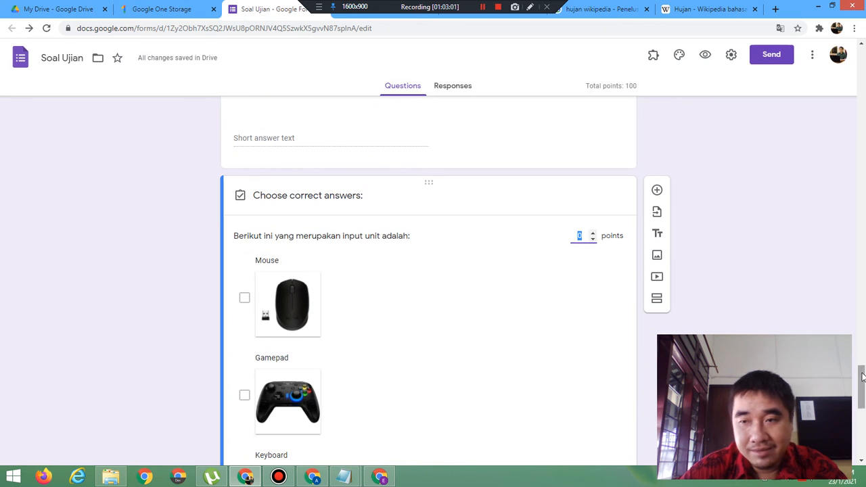
{"action": "left_click_drag", "start_coordinate": [862, 377], "coordinate": [865, 406]}
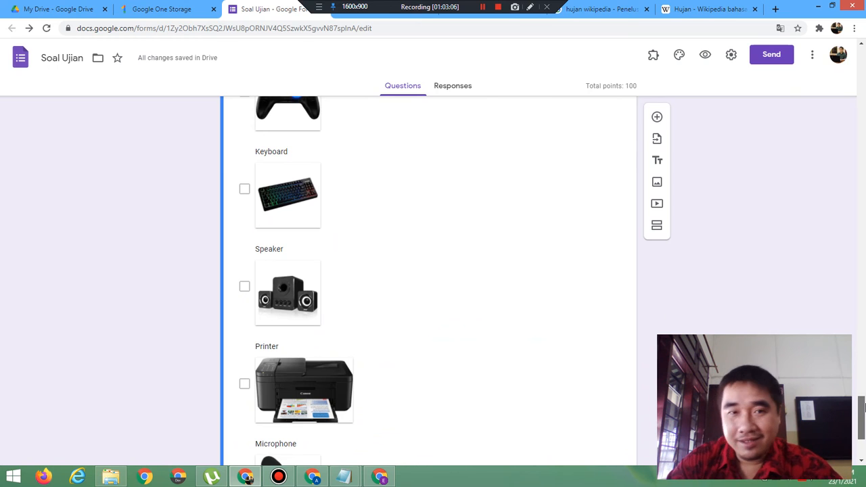
{"action": "left_click_drag", "start_coordinate": [864, 407], "coordinate": [855, 380]}
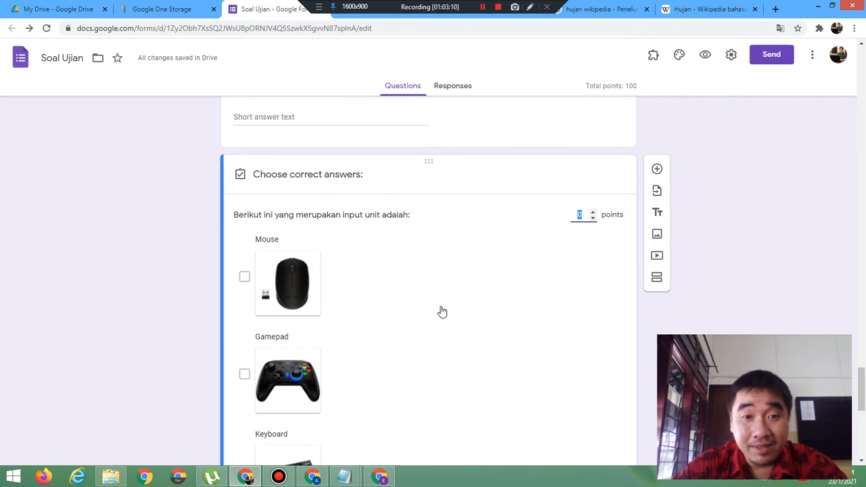
- Mark Mouse, Gamepad, Keyboard and Microphone as correct answers for the checkbox question on input units
{"action": "left_click", "coordinate": [244, 280]}
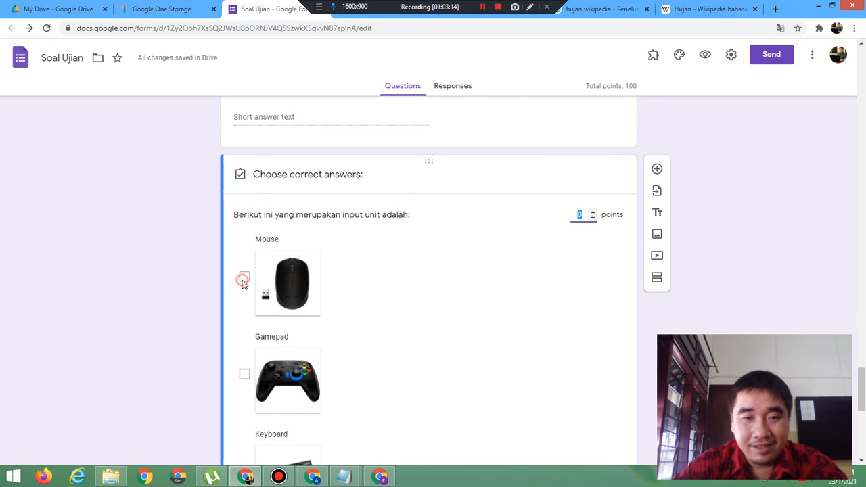
{"action": "left_click", "coordinate": [247, 375]}
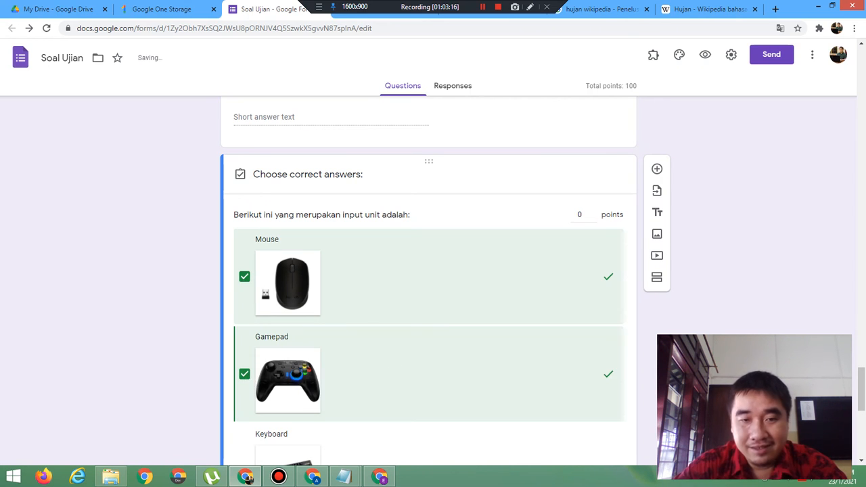
{"action": "left_click_drag", "start_coordinate": [864, 369], "coordinate": [864, 428]}
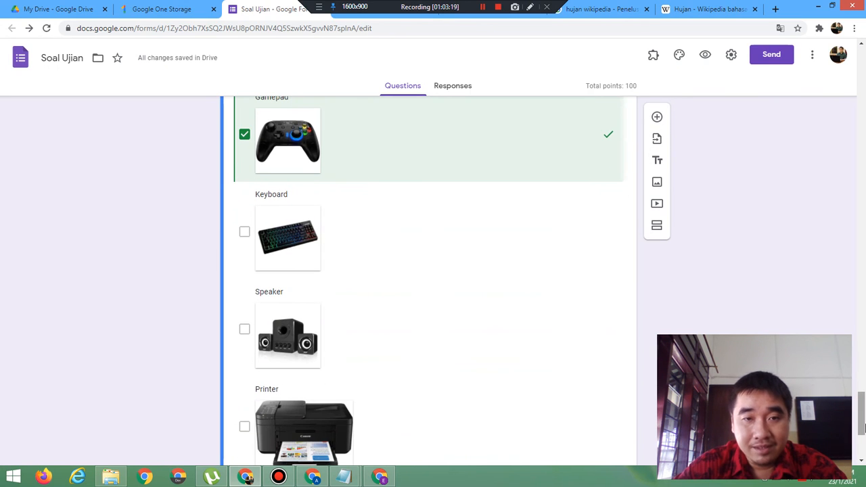
{"action": "left_click", "coordinate": [246, 232]}
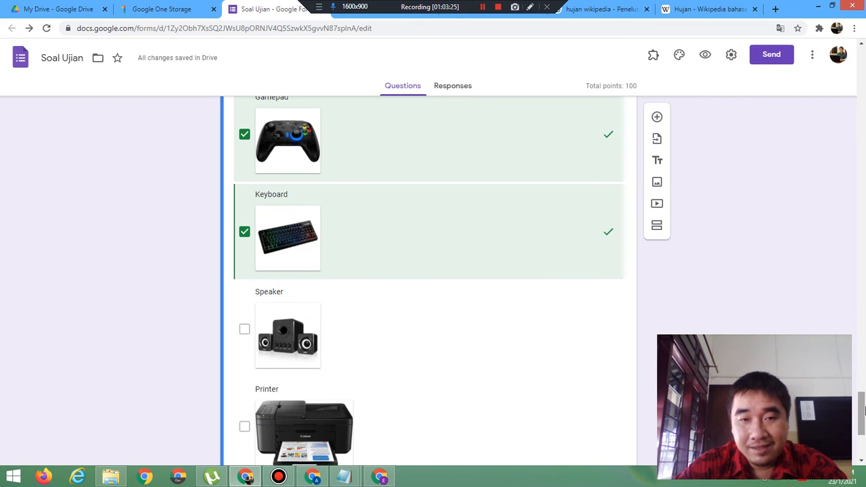
{"action": "scroll", "coordinate": [380, 386], "scroll_direction": "down", "scroll_amount": 3}
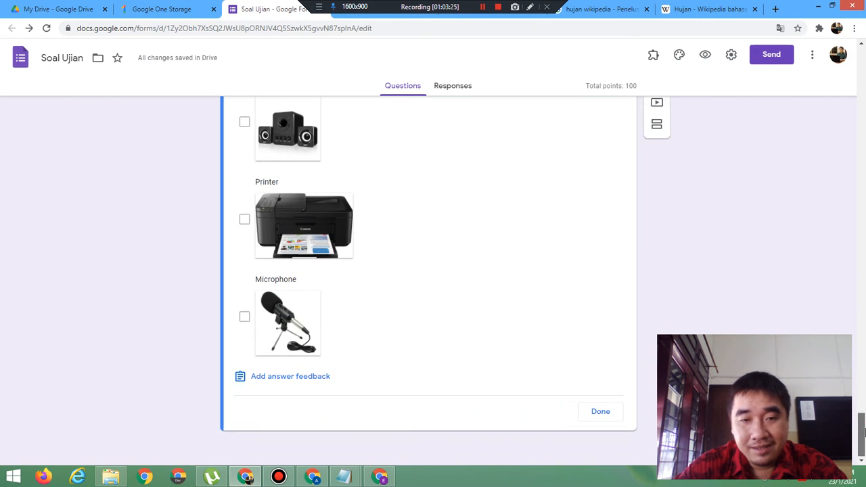
{"action": "left_click", "coordinate": [244, 317]}
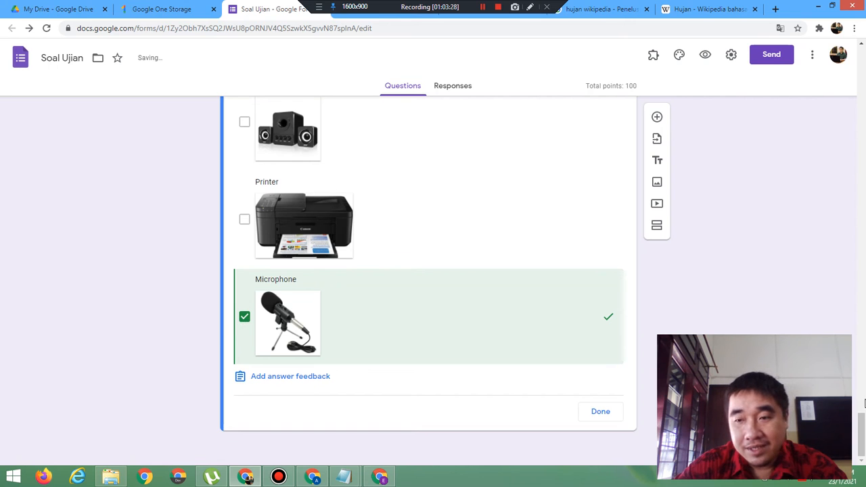
{"action": "scroll", "coordinate": [862, 404], "scroll_direction": "up", "scroll_amount": 2}
{"action": "scroll", "coordinate": [858, 392], "scroll_direction": "up", "scroll_amount": 3}
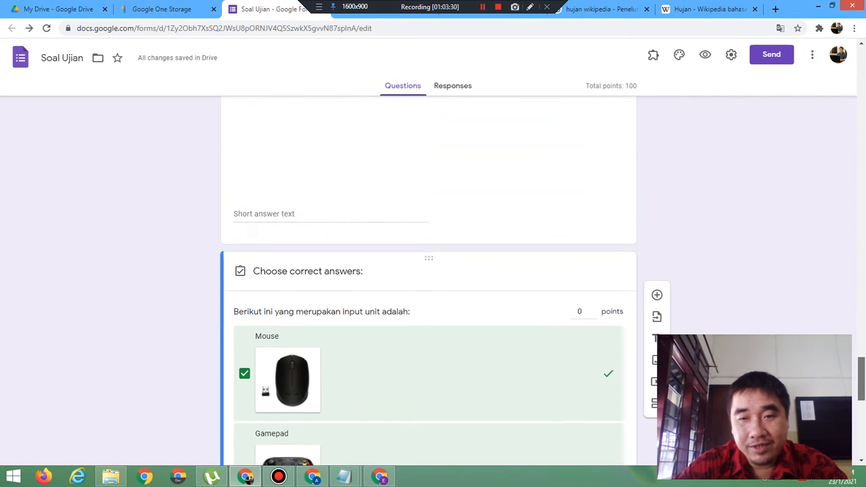
{"action": "scroll", "coordinate": [858, 392], "scroll_direction": "down", "scroll_amount": 3}
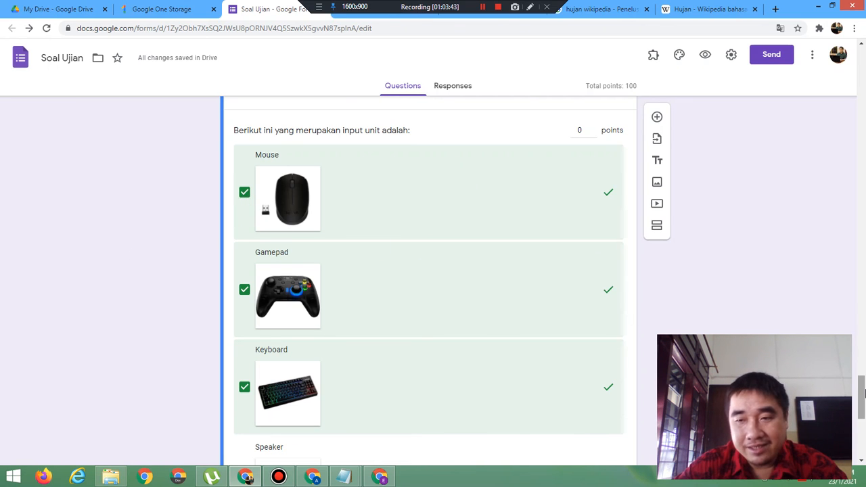
- Clear the correct-answer marks from Microphone, Keyboard, Gamepad and Mouse in the checkbox question on input units
{"action": "left_click_drag", "start_coordinate": [863, 393], "coordinate": [863, 421]}
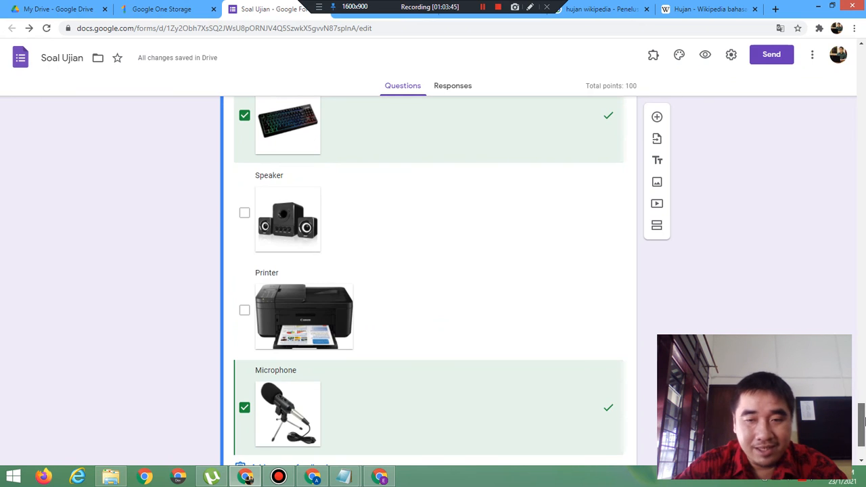
{"action": "left_click", "coordinate": [244, 409]}
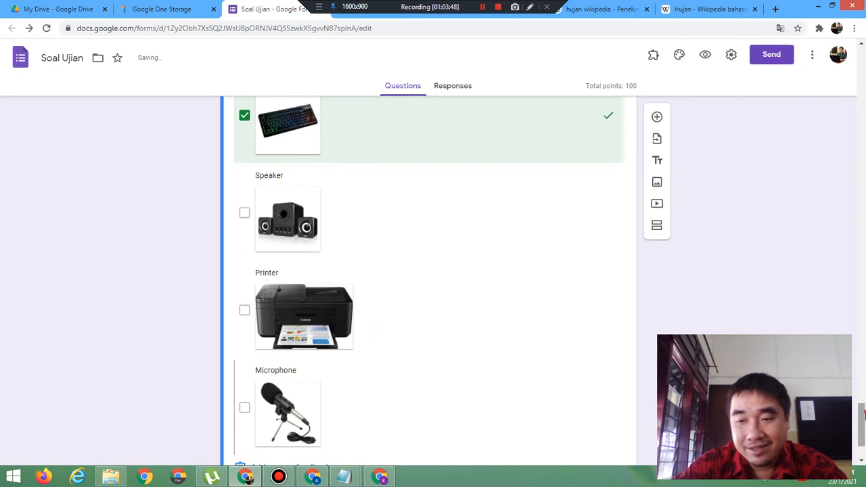
{"action": "left_click_drag", "start_coordinate": [862, 416], "coordinate": [862, 392]}
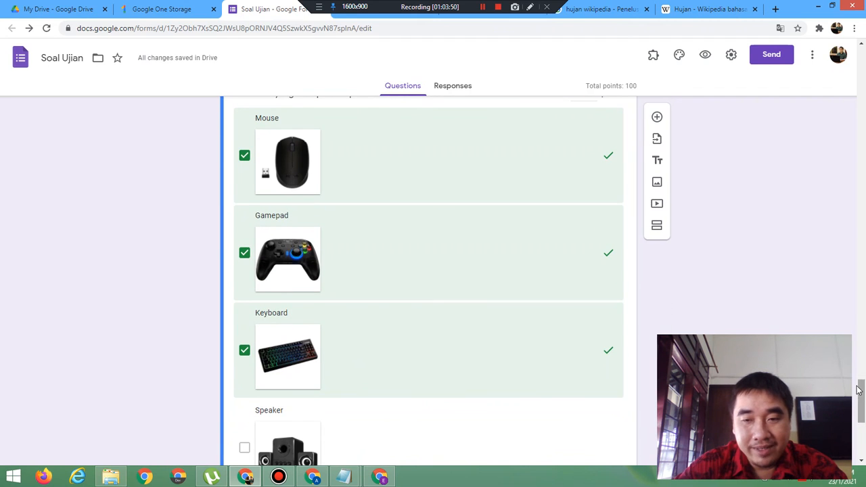
{"action": "left_click", "coordinate": [580, 348]}
{"action": "left_click", "coordinate": [542, 267]}
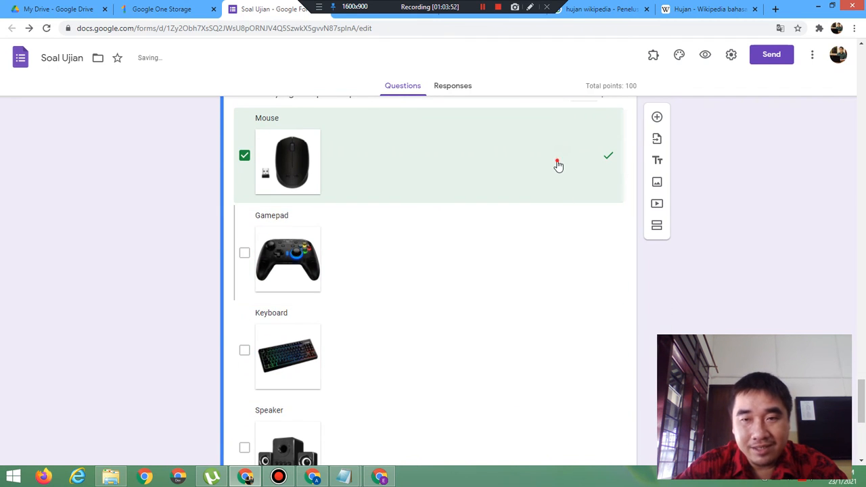
{"action": "left_click", "coordinate": [559, 165]}
- Assign 8 points to the checkbox question "Berikut ini yang merupakan input unit adalah:" and close its answer key
{"action": "left_click_drag", "start_coordinate": [862, 402], "coordinate": [860, 383]}
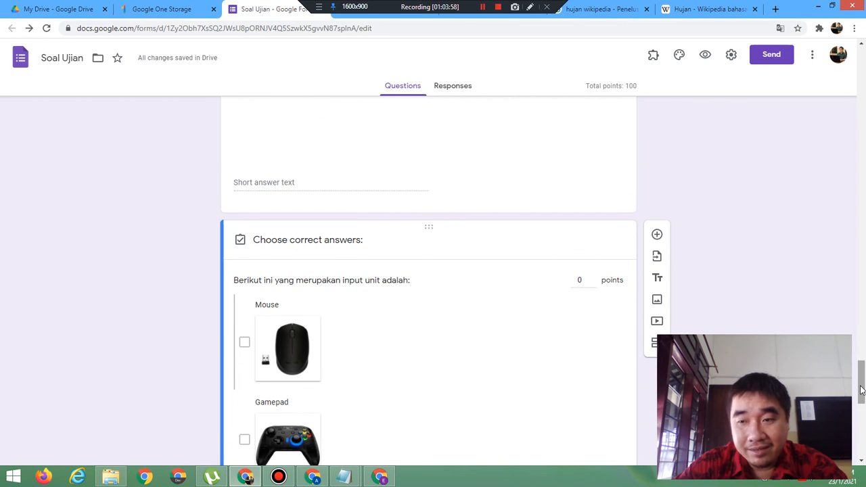
{"action": "mouse_move", "coordinate": [858, 389]}
{"action": "left_mouse_down"}
{"action": "mouse_move", "coordinate": [863, 436]}
{"action": "mouse_move", "coordinate": [859, 341]}
{"action": "mouse_move", "coordinate": [860, 391]}
{"action": "left_mouse_up"}
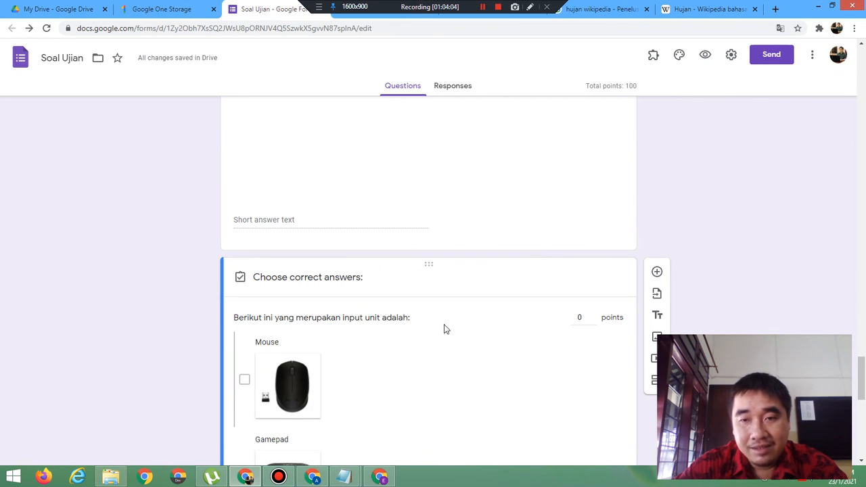
{"action": "left_click", "coordinate": [582, 317]}
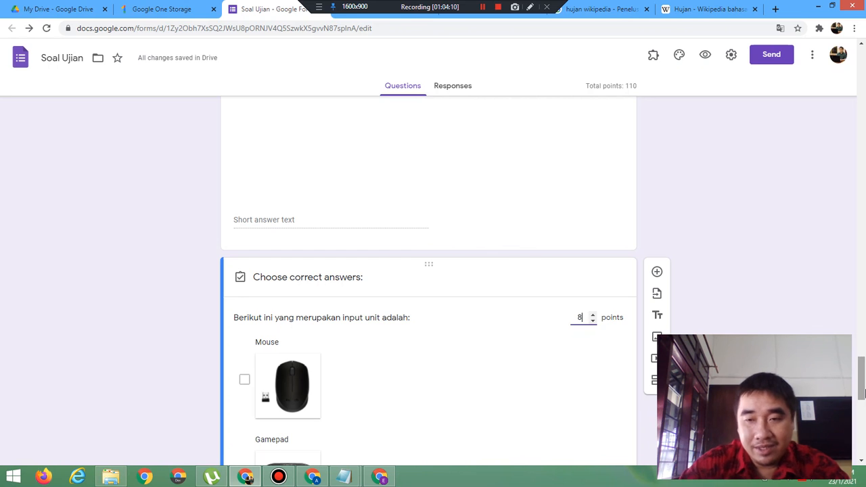
{"action": "left_click_drag", "start_coordinate": [864, 393], "coordinate": [863, 448]}
{"action": "left_click", "coordinate": [598, 415]}
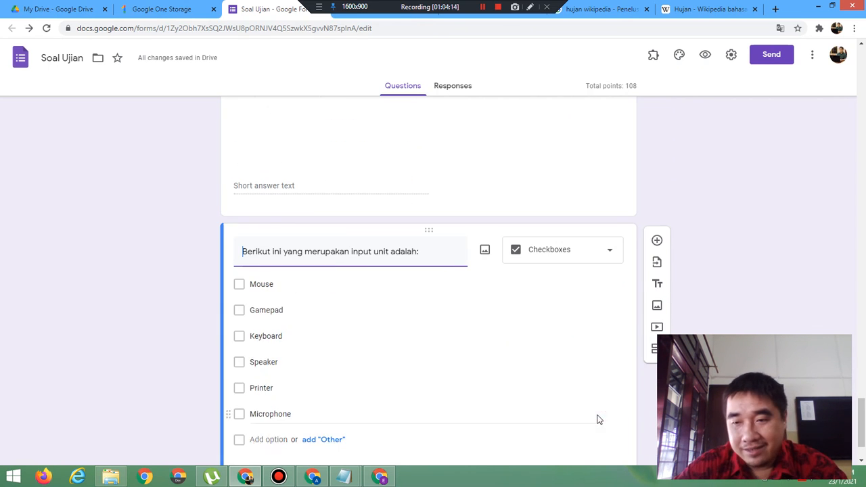
- Set the multiple-choice question "Berikut ini merupakan pemanfaatan TIK dalam kehidupan sehari-hari, kecuali:" to 3 points and close its answer key
{"action": "left_click_drag", "start_coordinate": [862, 394], "coordinate": [861, 90]}
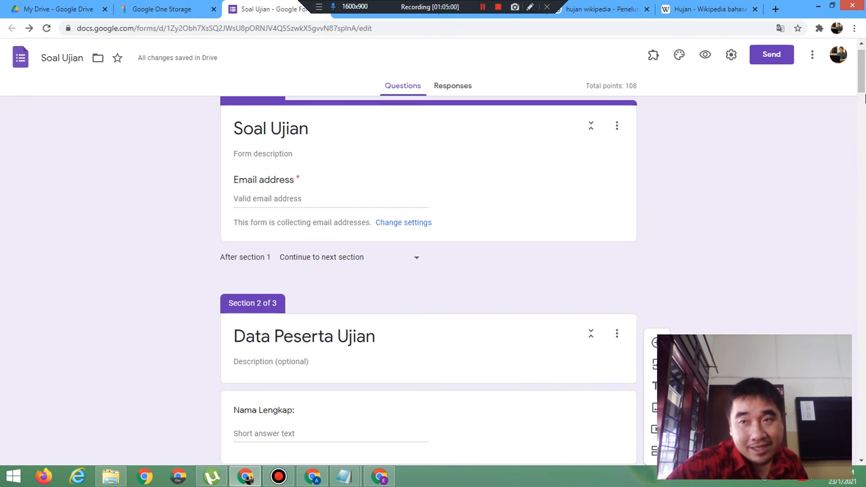
{"action": "left_click_drag", "start_coordinate": [862, 77], "coordinate": [864, 119]}
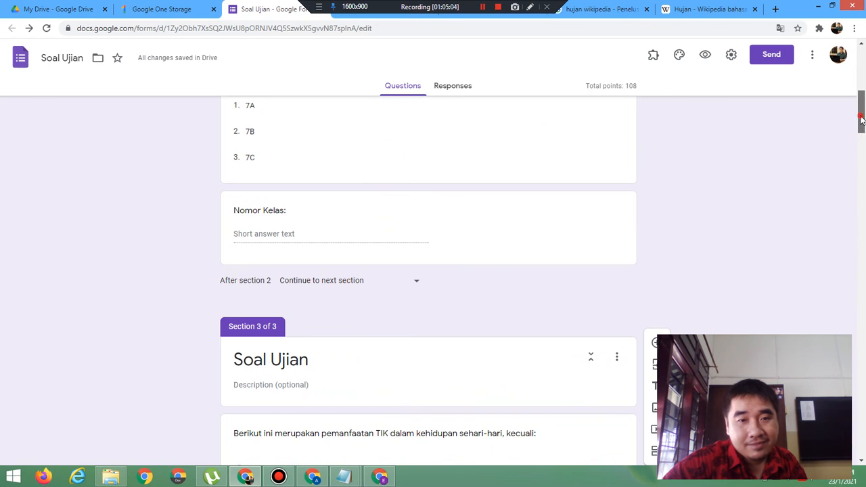
{"action": "scroll", "coordinate": [861, 119], "scroll_direction": "down", "scroll_amount": 4}
{"action": "left_click", "coordinate": [557, 225]}
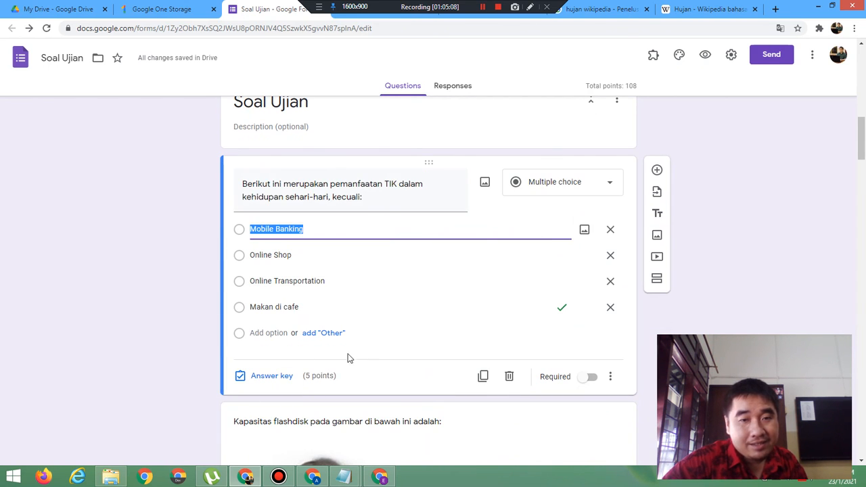
{"action": "left_click", "coordinate": [288, 377]}
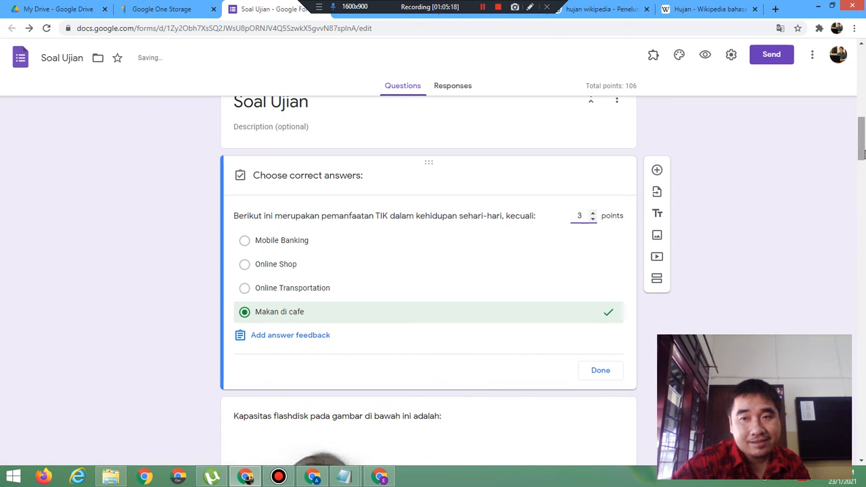
{"action": "left_click", "coordinate": [606, 376]}
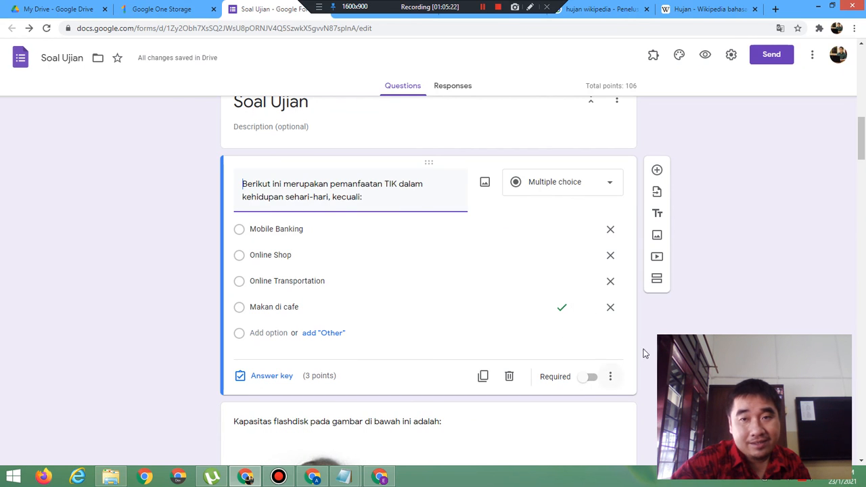
- Set the question "Kapasitas flashdisk pada gambar di bawah ini adalah:" to 3 points and close its answer key
{"action": "scroll", "coordinate": [864, 200], "scroll_direction": "down", "scroll_amount": 7}
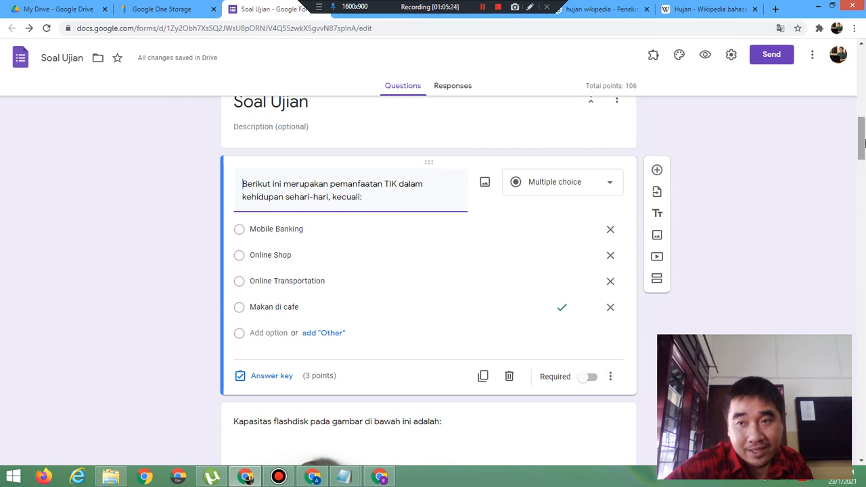
{"action": "scroll", "coordinate": [864, 189], "scroll_direction": "down", "scroll_amount": 2}
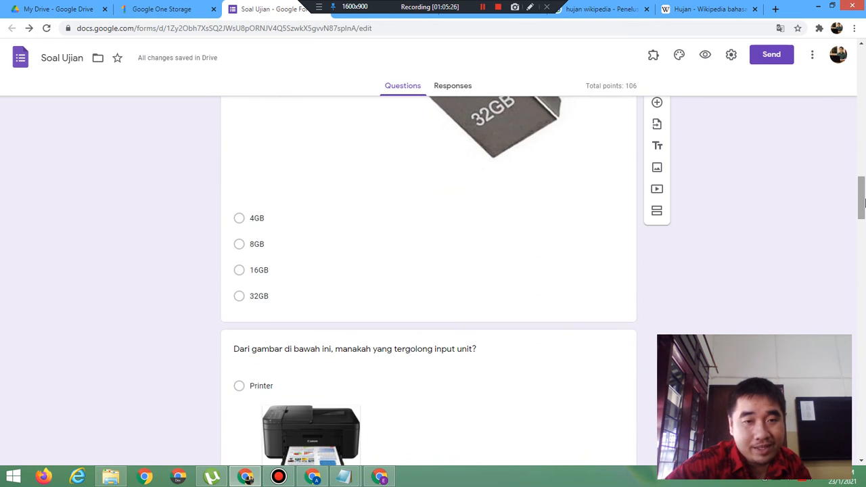
{"action": "left_click", "coordinate": [451, 240]}
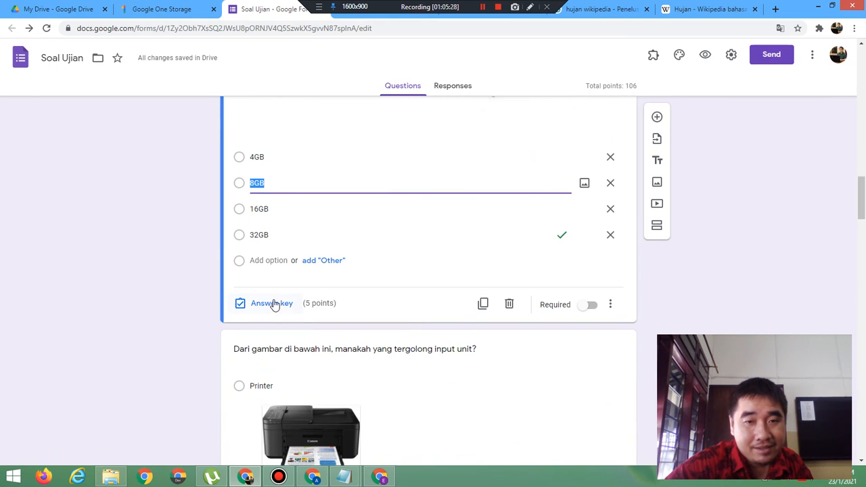
{"action": "left_click", "coordinate": [273, 304]}
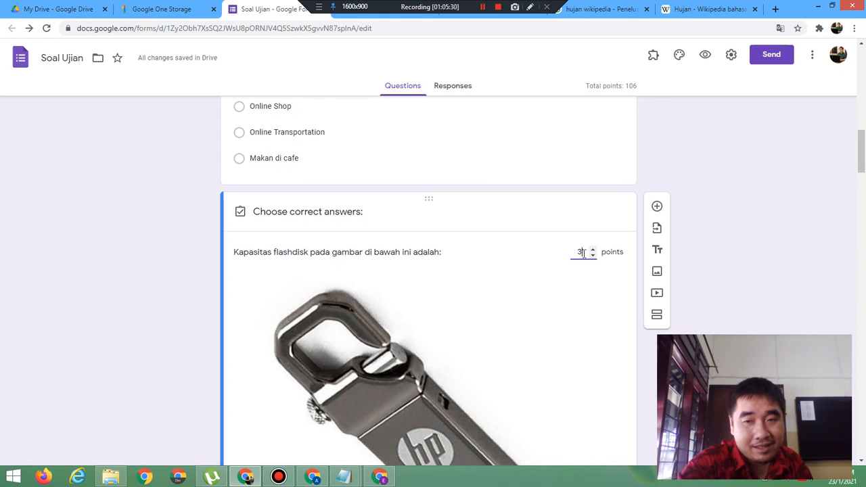
{"action": "type", "text": "3"}
{"action": "scroll", "coordinate": [864, 189], "scroll_direction": "down", "scroll_amount": 5}
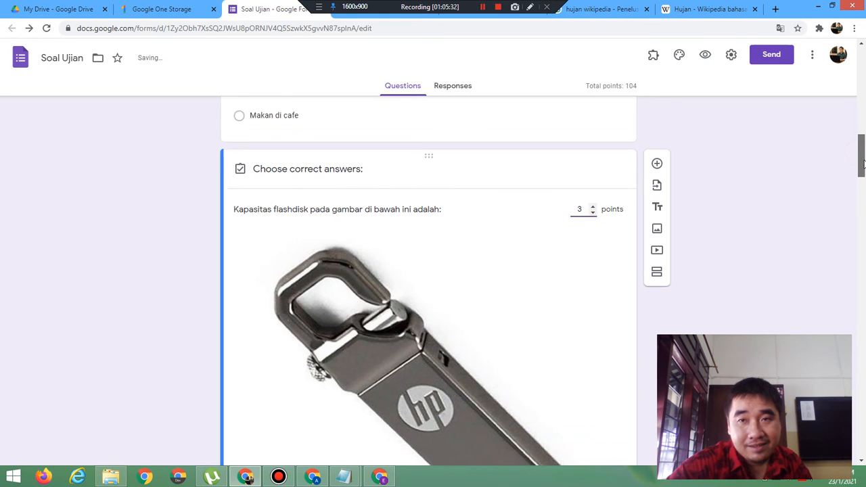
{"action": "scroll", "coordinate": [864, 190], "scroll_direction": "down", "scroll_amount": 3}
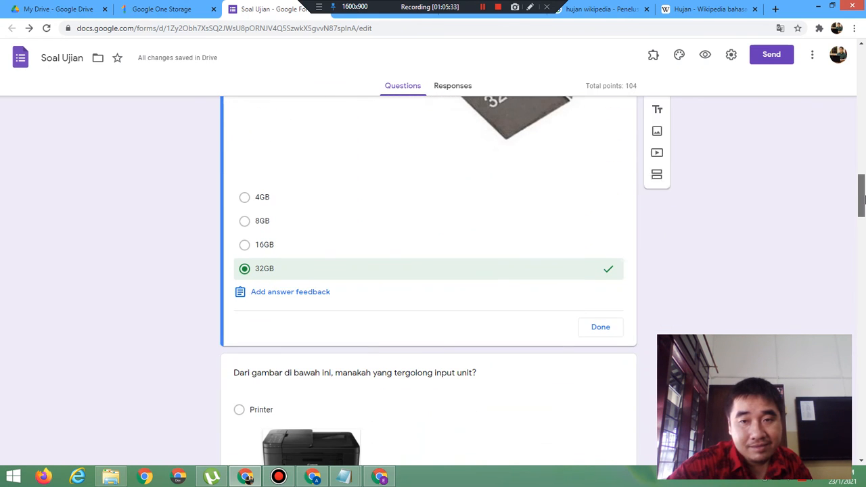
{"action": "left_click", "coordinate": [599, 327]}
- Set the picture-choice question "Dari gambar di bawah ini, manakah yang tergolong input unit?" to 3 points
{"action": "left_click_drag", "start_coordinate": [865, 168], "coordinate": [864, 268]}
{"action": "left_click", "coordinate": [592, 302]}
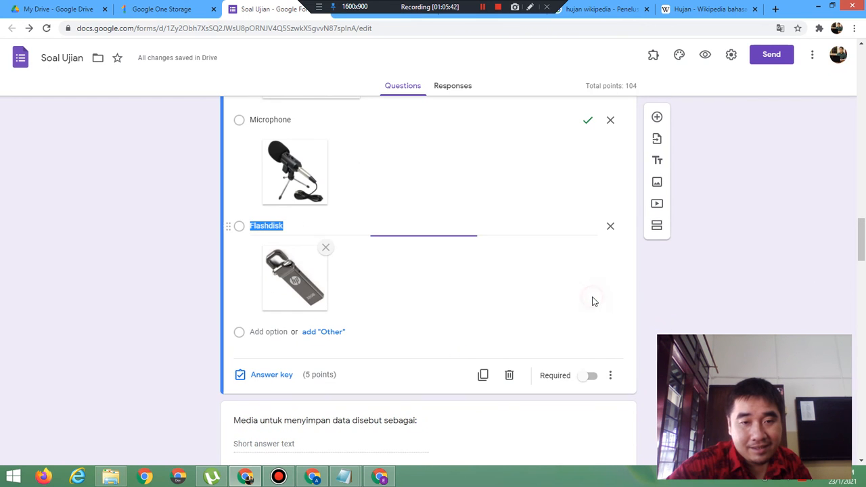
{"action": "left_click", "coordinate": [272, 375]}
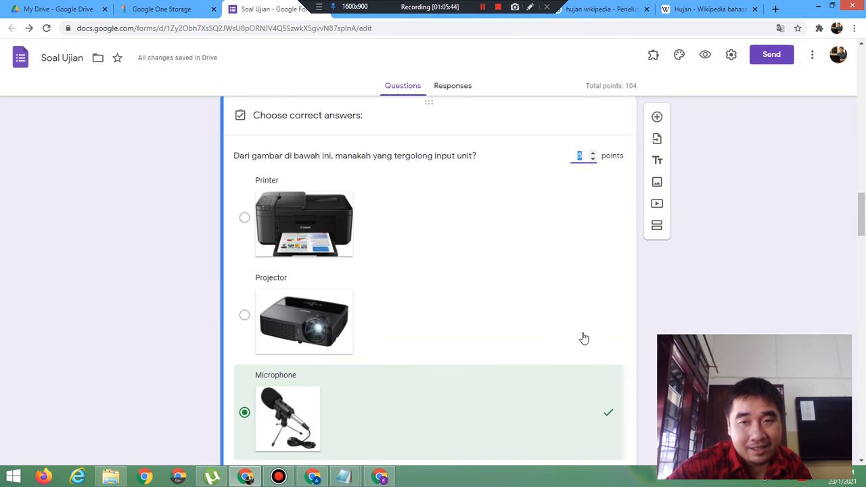
{"action": "type", "text": "3"}
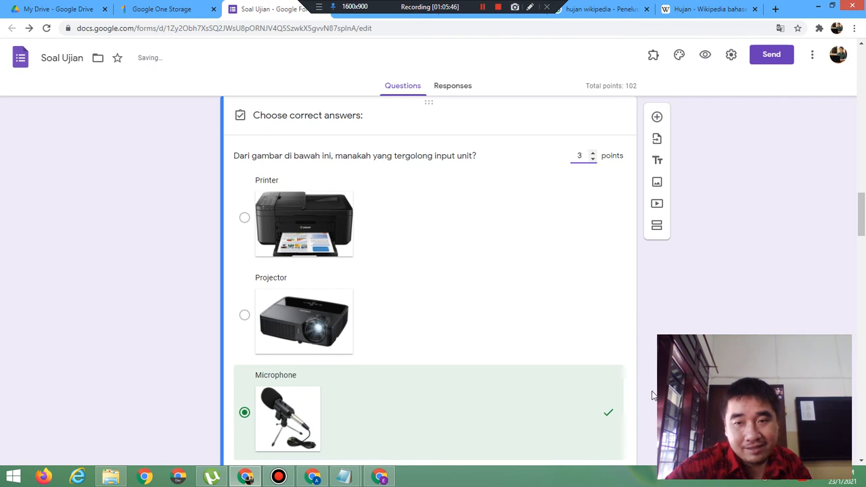
- Close the answer key of the picture-choice question "Dari gambar di bawah ini, manakah yang tergolong input unit?"
{"action": "left_click", "coordinate": [865, 260]}
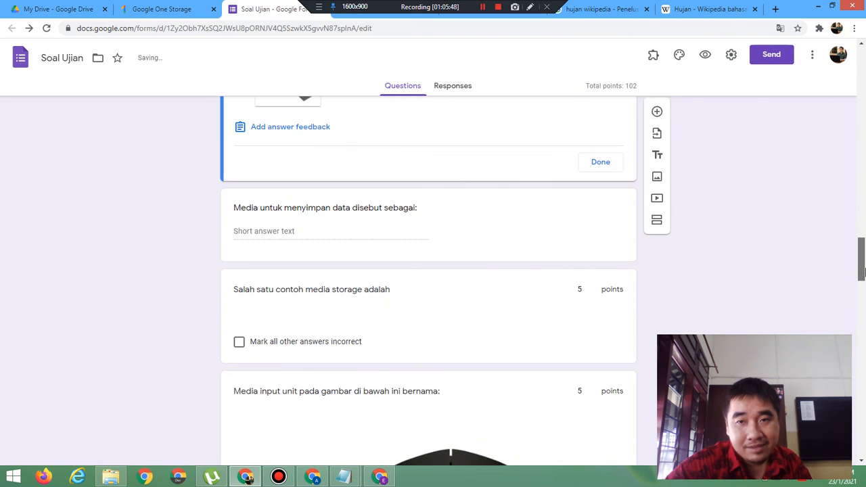
{"action": "scroll", "coordinate": [628, 182], "scroll_direction": "up", "scroll_amount": 1}
{"action": "left_click", "coordinate": [598, 157]}
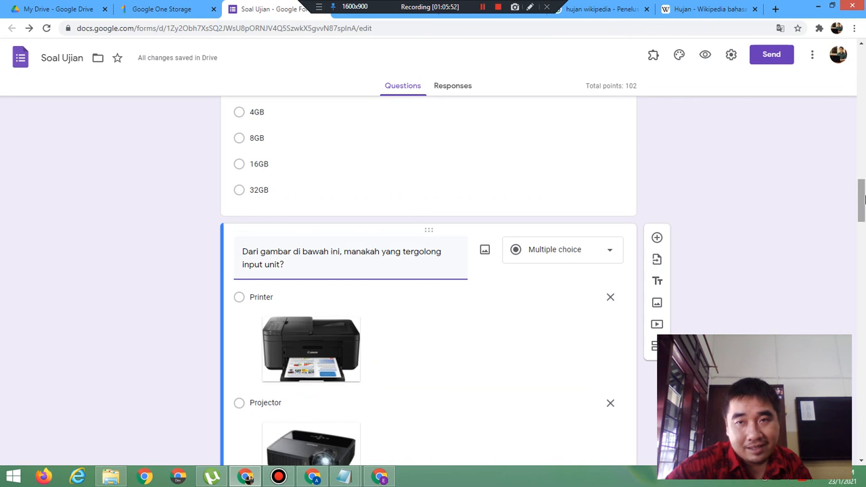
- Set the short-answer question "Salah satu contoh media storage adalah" to 4 points and close its answer key
{"action": "left_click_drag", "start_coordinate": [865, 198], "coordinate": [865, 263]}
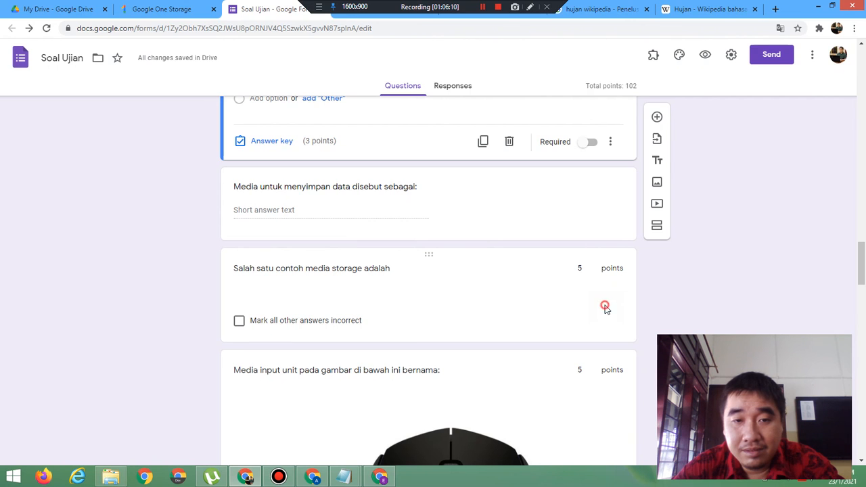
{"action": "left_click", "coordinate": [606, 308]}
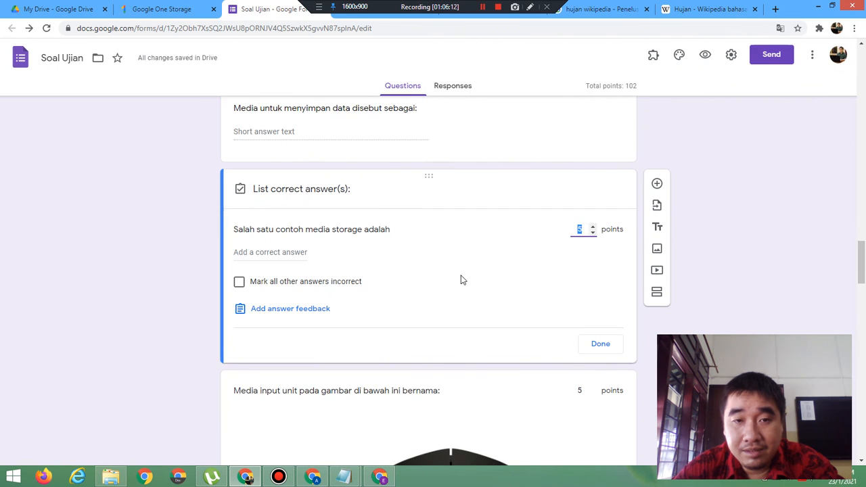
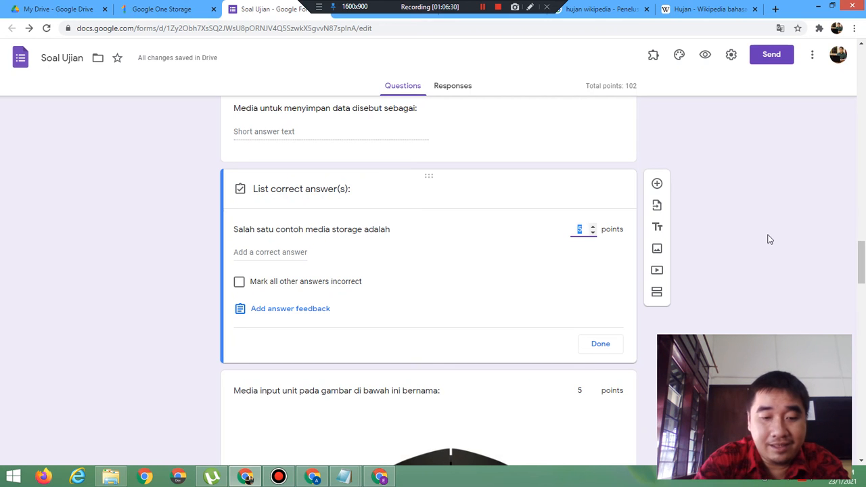
{"action": "left_click", "coordinate": [604, 346]}
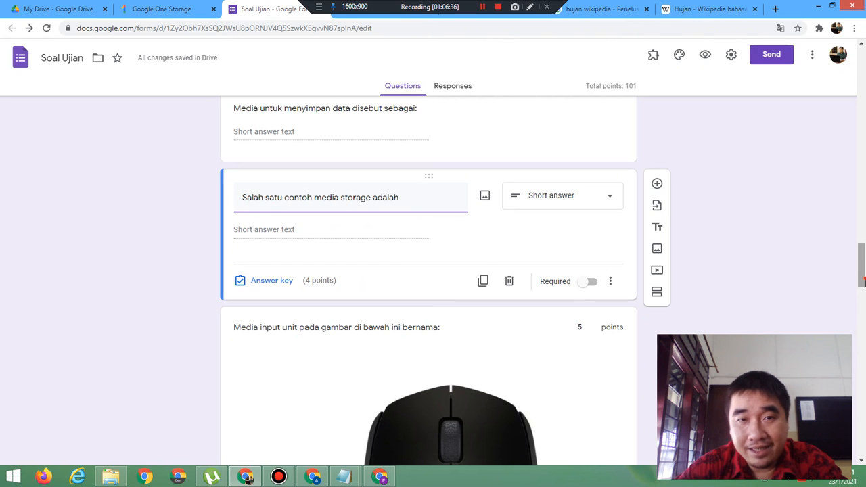
- Set the short-answer question "Media untuk menyimpan data disebut sebagai:" to 4 points and close its answer key
{"action": "left_click_drag", "start_coordinate": [863, 283], "coordinate": [863, 263]}
{"action": "left_click", "coordinate": [474, 316]}
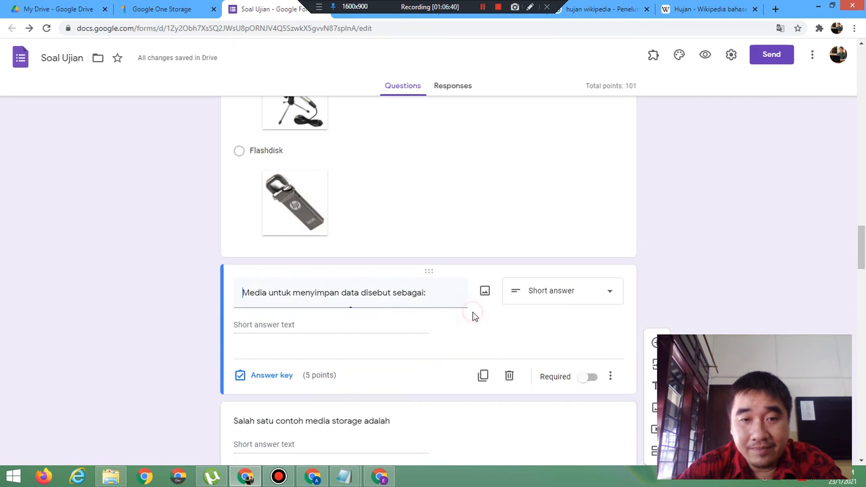
{"action": "left_click", "coordinate": [264, 379]}
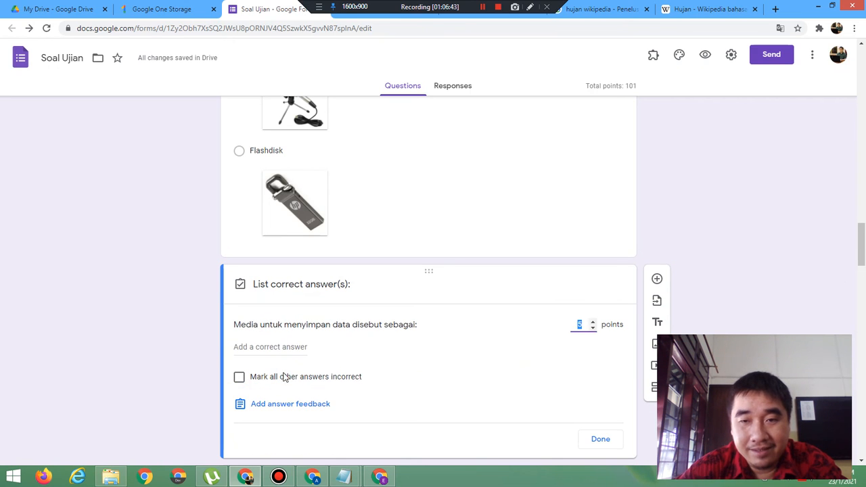
{"action": "type", "text": "4"}
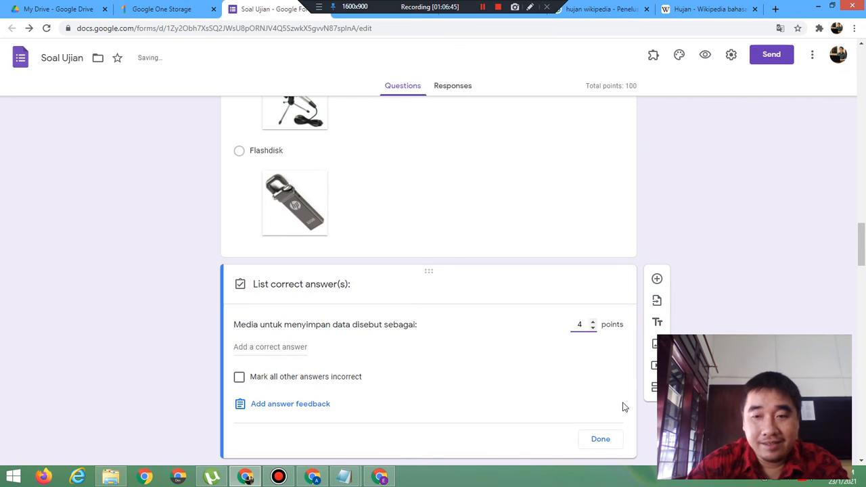
{"action": "left_click", "coordinate": [600, 440]}
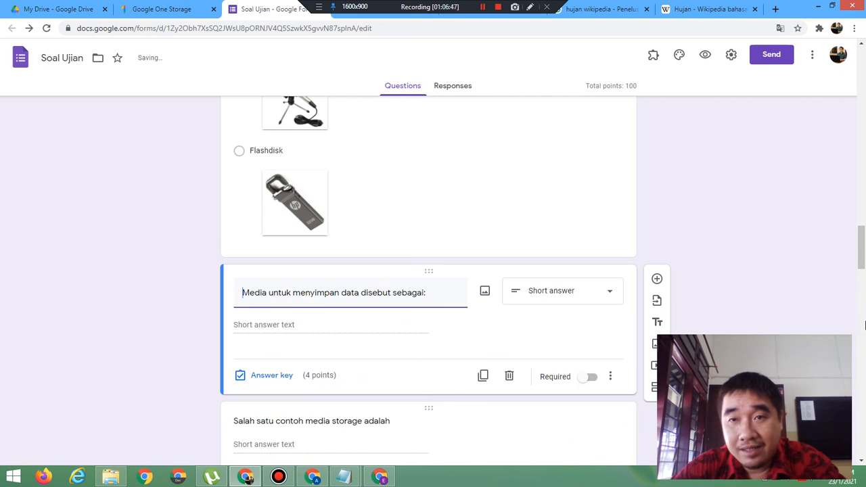
{"action": "left_click", "coordinate": [735, 230]}
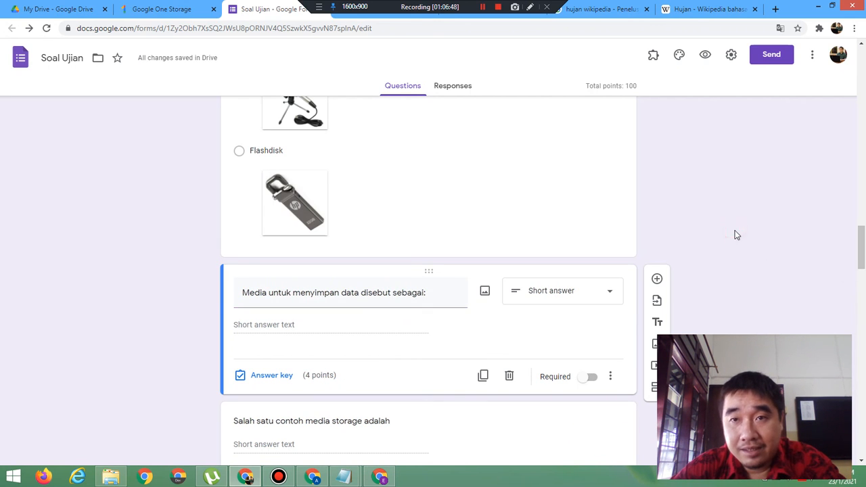
- Replace the title of section 3 with "Pilihan Berganda"
{"action": "left_click_drag", "start_coordinate": [864, 269], "coordinate": [815, 128]}
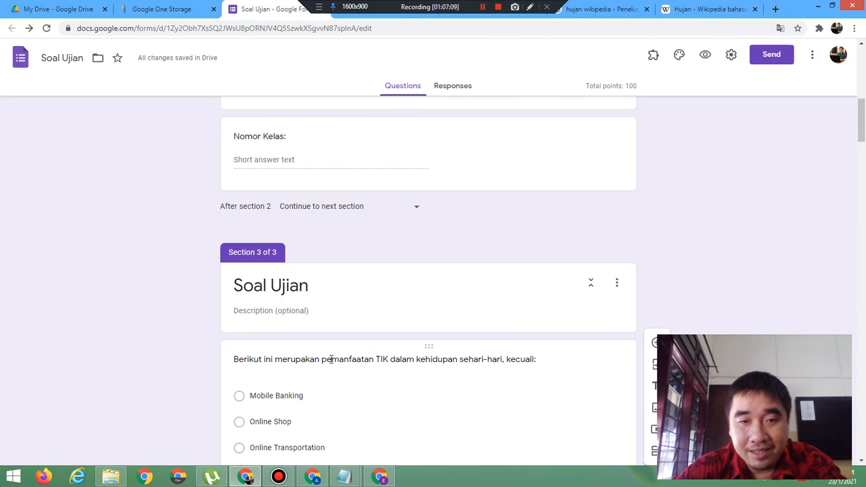
{"action": "triple_click", "coordinate": [313, 287]}
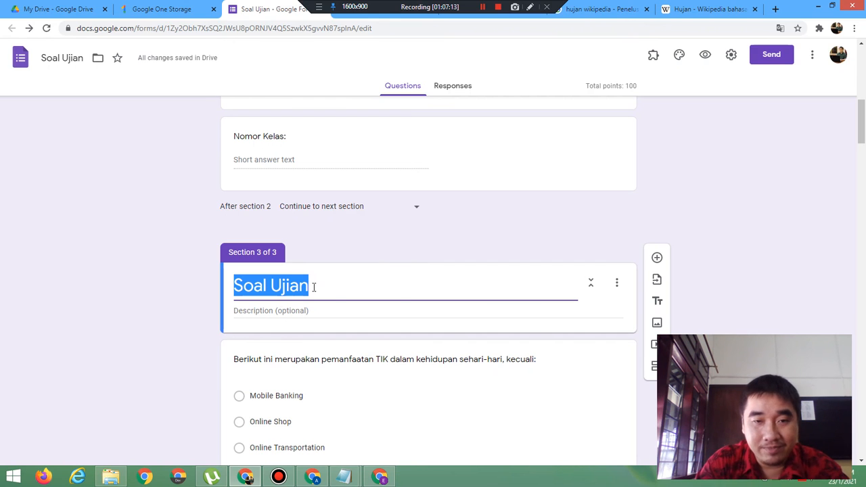
{"action": "key", "text": "BackSpace"}
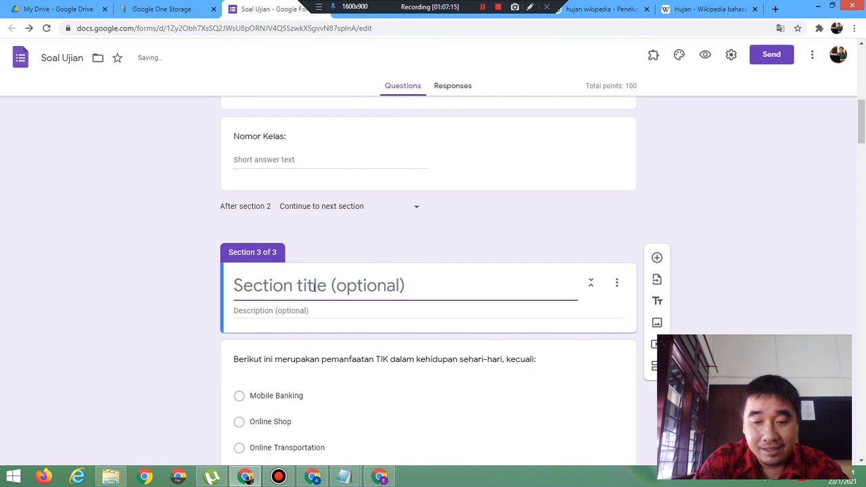
{"action": "type", "text": "So"}
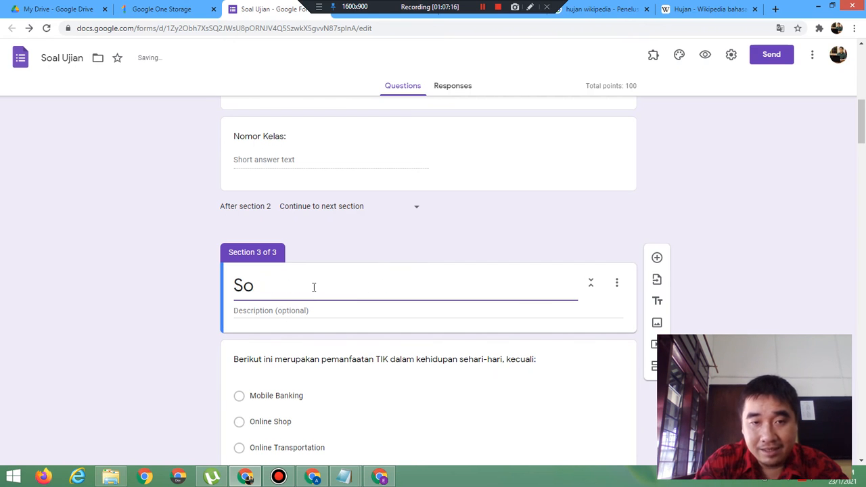
{"action": "type", "text": "aal"}
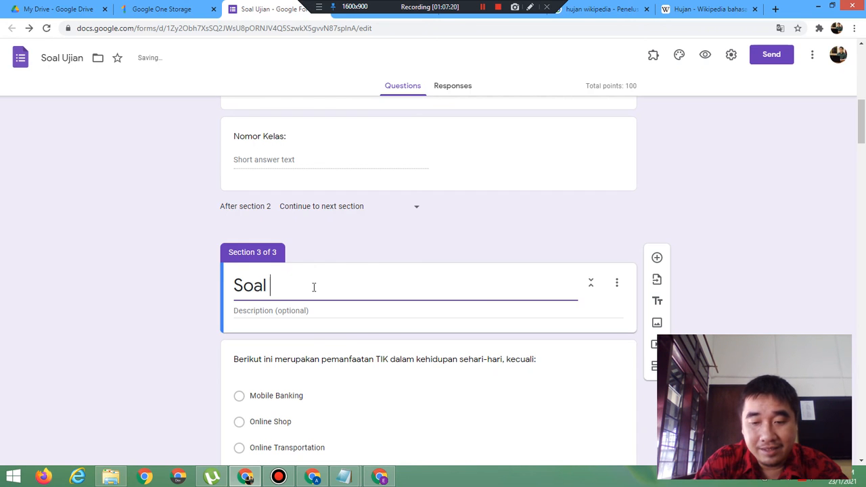
{"action": "type", "text": " Pil"}
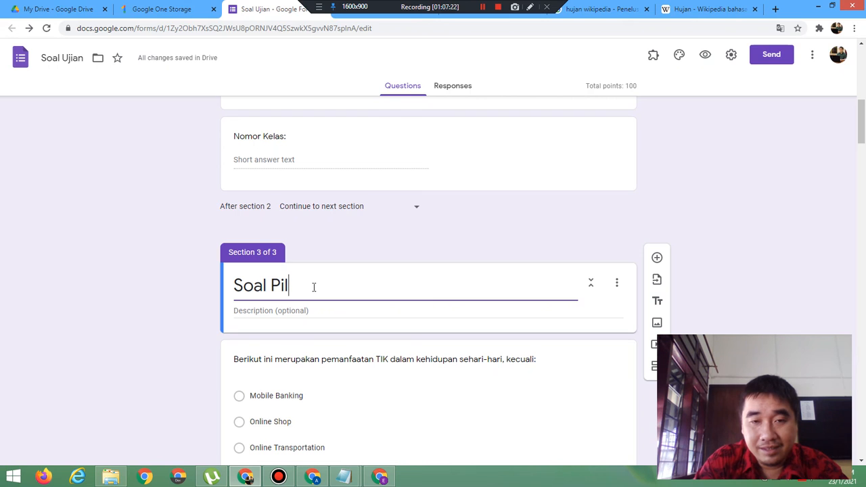
{"action": "type", "text": "ihan"}
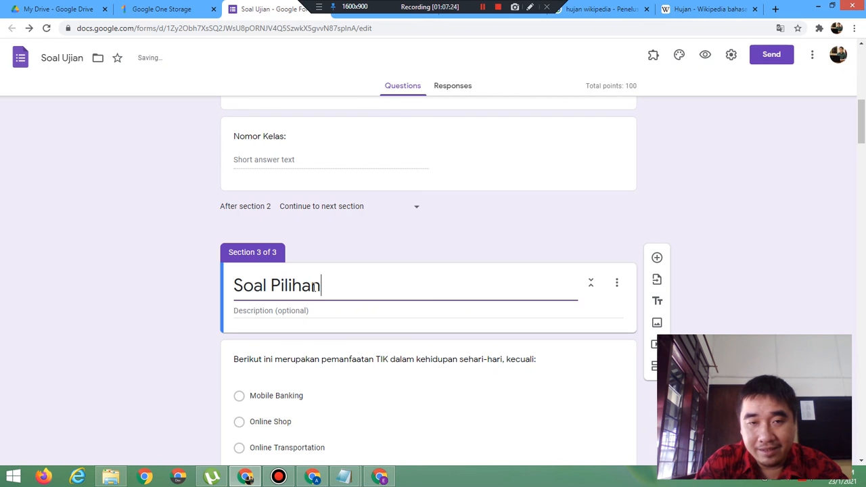
{"action": "key", "text": "BackSpace"}
{"action": "key", "text": "BackSpace"}
{"action": "key", "text": "BackSpace"}
{"action": "key", "text": "BackSpace"}
{"action": "key", "text": "BackSpace"}
{"action": "key", "text": "BackSpace"}
{"action": "key", "text": "BackSpace"}
{"action": "key", "text": "BackSpace"}
{"action": "key", "text": "BackSpace"}
{"action": "key", "text": "BackSpace"}
{"action": "key", "text": "BackSpace"}
{"action": "key", "text": "BackSpace"}
{"action": "type", "text": "Pil"}
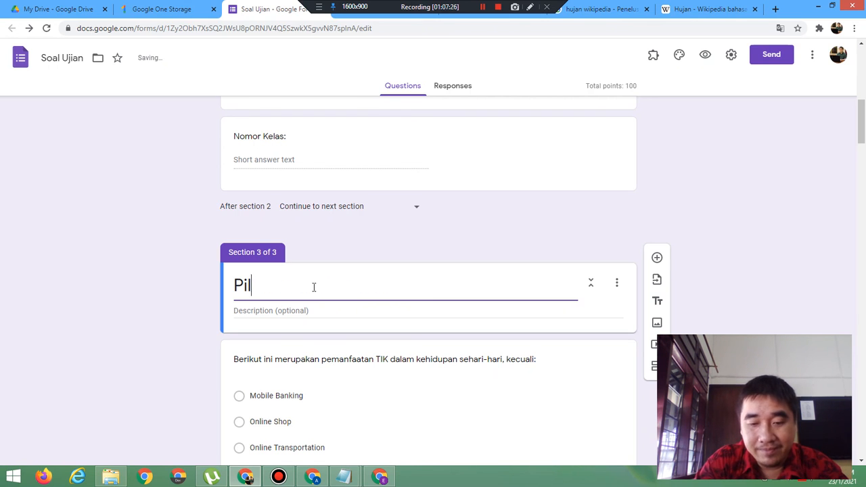
{"action": "type", "text": "uih"}
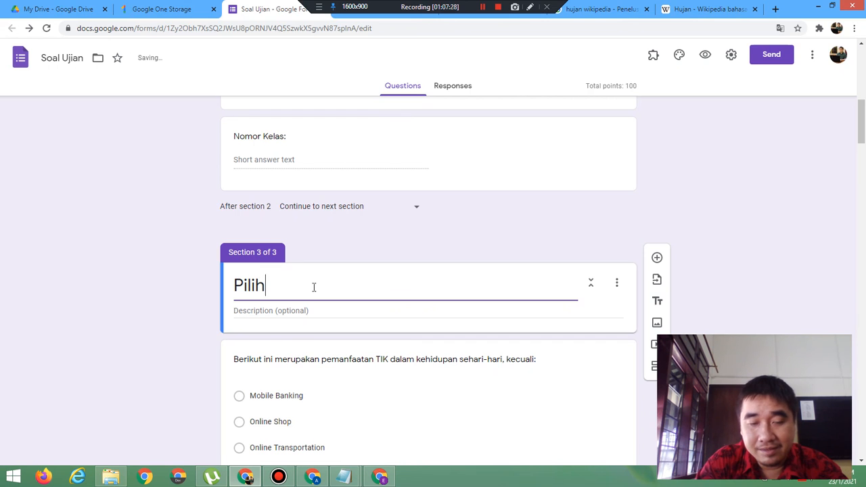
{"action": "type", "text": "an Berganda"}
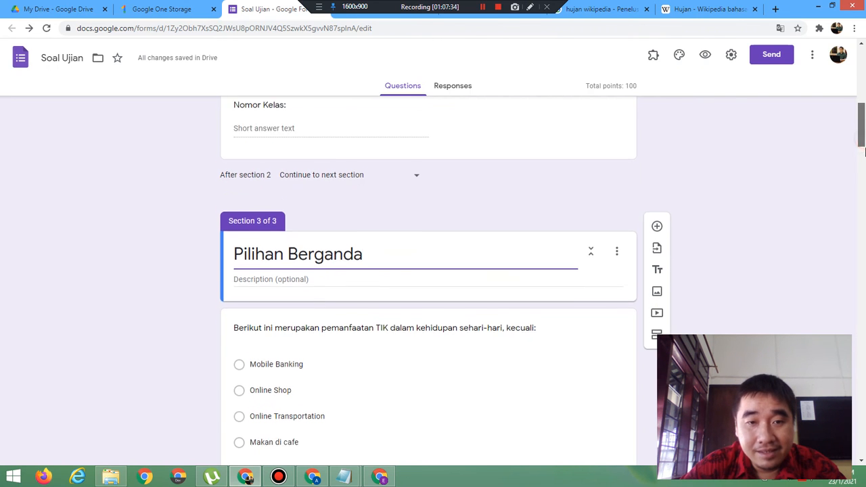
- Add a new section after the picture-choice question about input units, before "Media untuk menyimpan data disebut sebagai:"
{"action": "left_click", "coordinate": [865, 156]}
{"action": "left_click_drag", "start_coordinate": [862, 173], "coordinate": [865, 283]}
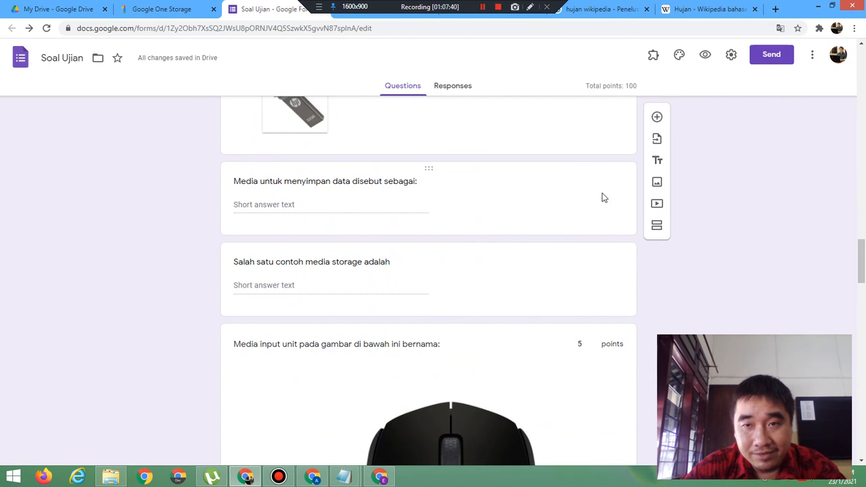
{"action": "left_click", "coordinate": [603, 140]}
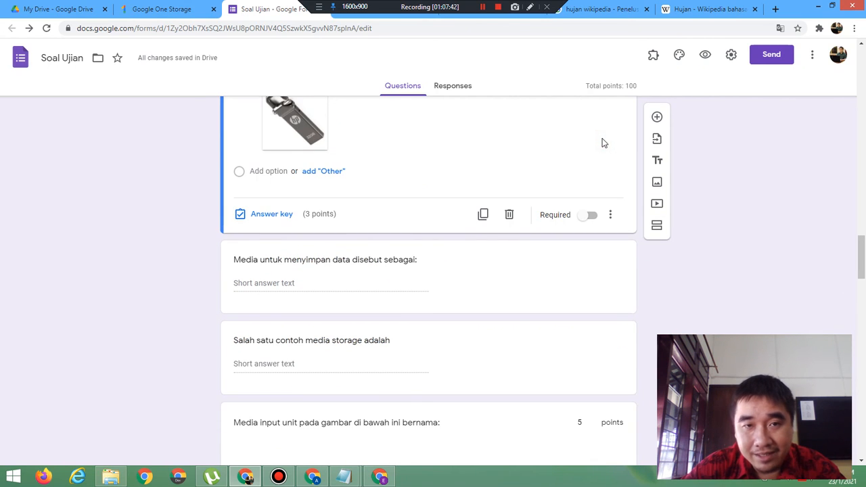
{"action": "mouse_move", "coordinate": [865, 270]}
{"action": "left_mouse_down"}
{"action": "mouse_move", "coordinate": [865, 251]}
{"action": "mouse_move", "coordinate": [863, 271]}
{"action": "left_mouse_up"}
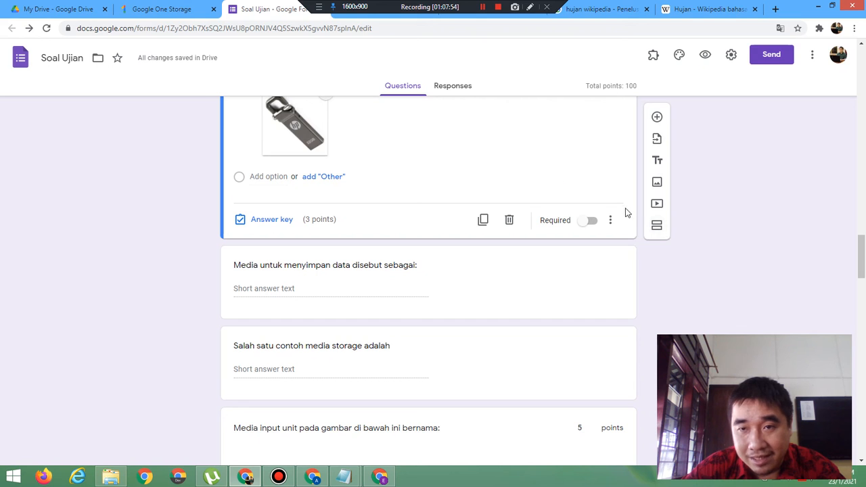
{"action": "left_click", "coordinate": [655, 225]}
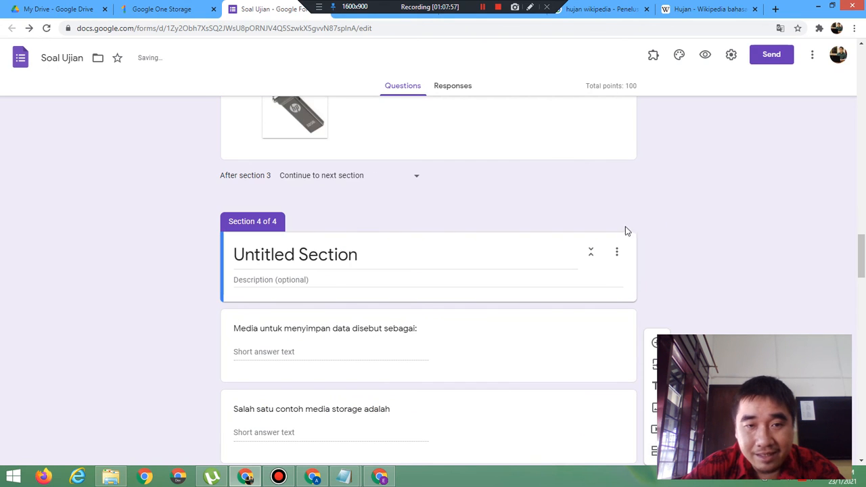
- Title the new untitled section 4 "Mengisi"
{"action": "left_click", "coordinate": [366, 254]}
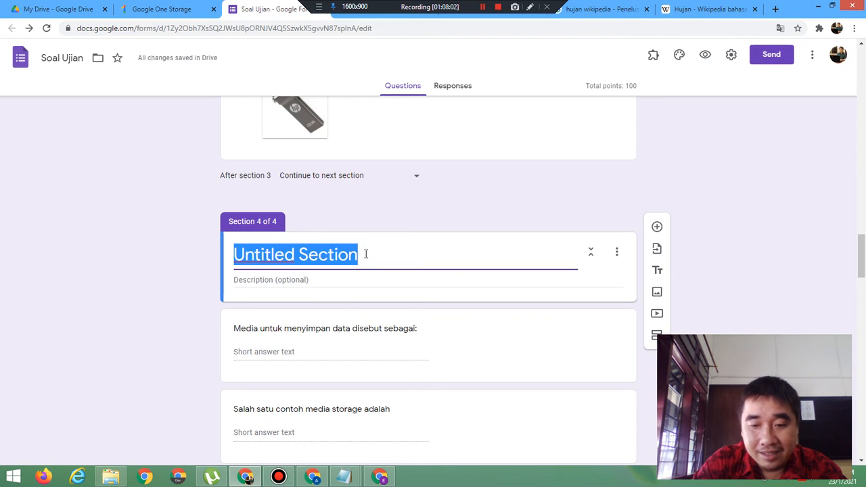
{"action": "type", "text": "Isila"}
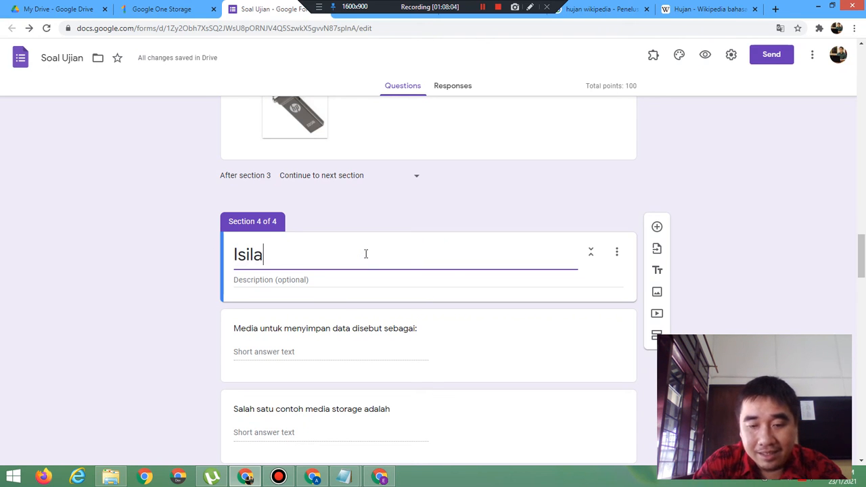
{"action": "type", "text": "h dengan "}
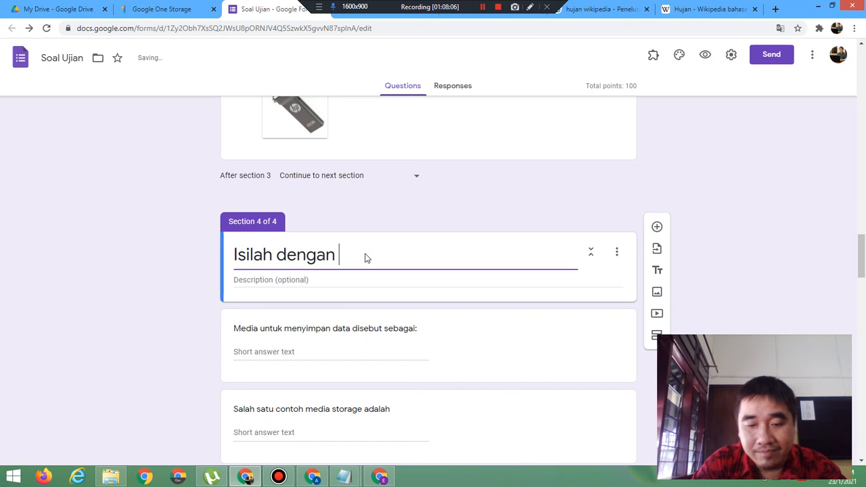
{"action": "type", "text": "jawab"}
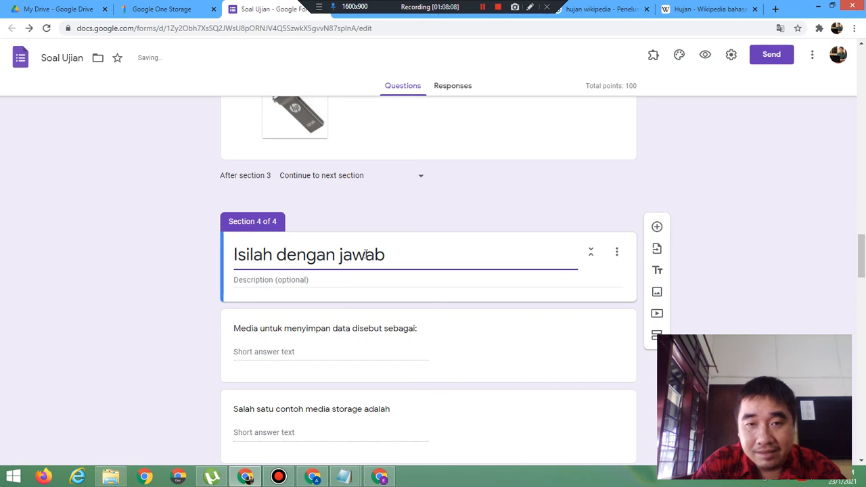
{"action": "type", "text": "an yang ber"}
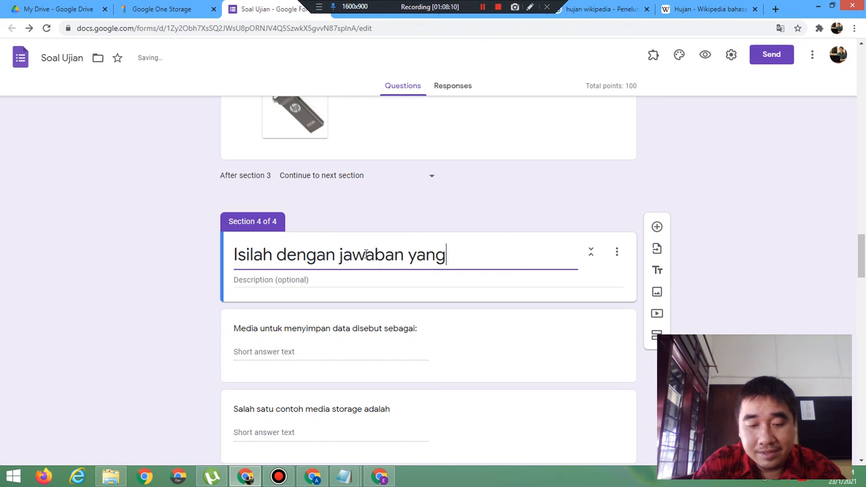
{"action": "key", "text": "BackSpace"}
{"action": "key", "text": "BackSpace"}
{"action": "key", "text": "BackSpace"}
{"action": "key", "text": "BackSpace"}
{"action": "key", "text": "BackSpace"}
{"action": "key", "text": "BackSpace"}
{"action": "key", "text": "BackSpace"}
{"action": "key", "text": "BackSpace"}
{"action": "key", "text": "BackSpace"}
{"action": "key", "text": "BackSpace"}
{"action": "key", "text": "BackSpace"}
{"action": "key", "text": "BackSpace"}
{"action": "key", "text": "BackSpace"}
{"action": "key", "text": "BackSpace"}
{"action": "key", "text": "BackSpace"}
{"action": "key", "text": "BackSpace"}
{"action": "key", "text": "BackSpace"}
{"action": "key", "text": "BackSpace"}
{"action": "key", "text": "BackSpace"}
{"action": "key", "text": "BackSpace"}
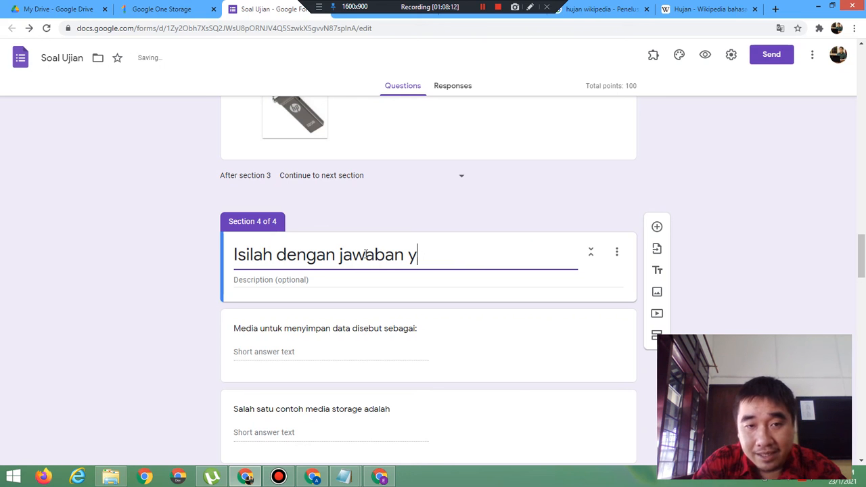
{"action": "type", "text": "Mengisi"}
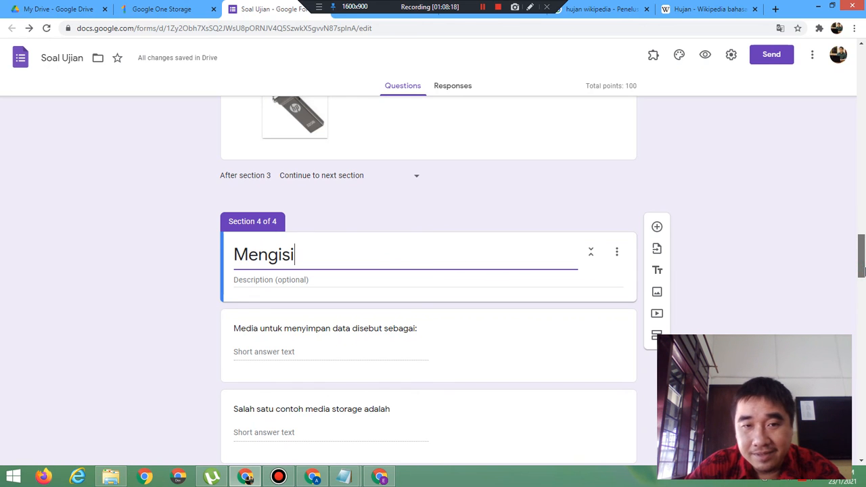
- Add a new section after the mouse picture question "Media input unit pada gambar di bawah ini bernama:"
{"action": "left_click_drag", "start_coordinate": [863, 270], "coordinate": [863, 345]}
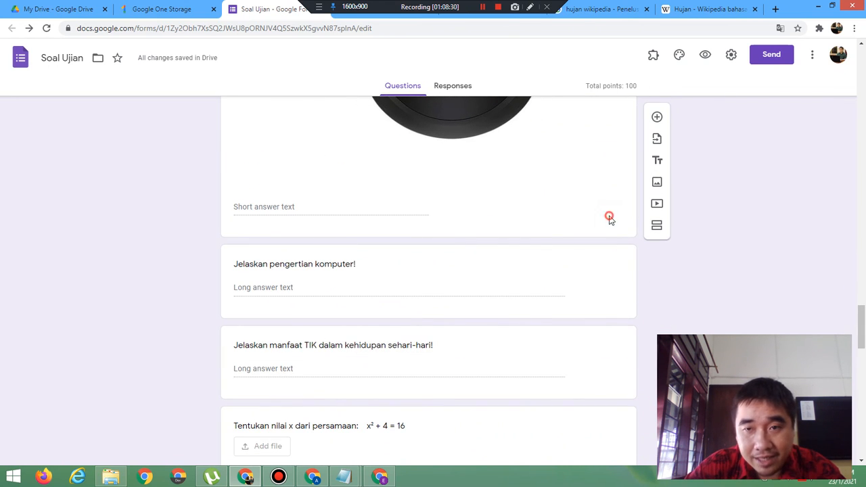
{"action": "left_click", "coordinate": [609, 218]}
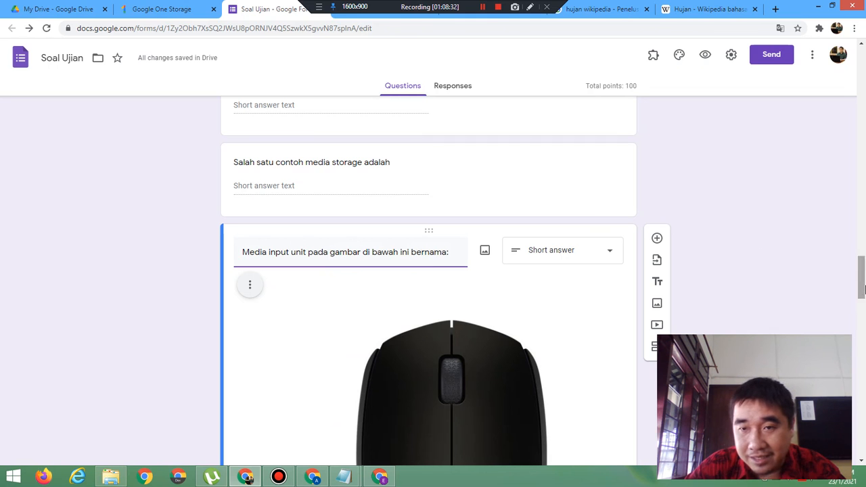
{"action": "left_click_drag", "start_coordinate": [864, 289], "coordinate": [863, 326]}
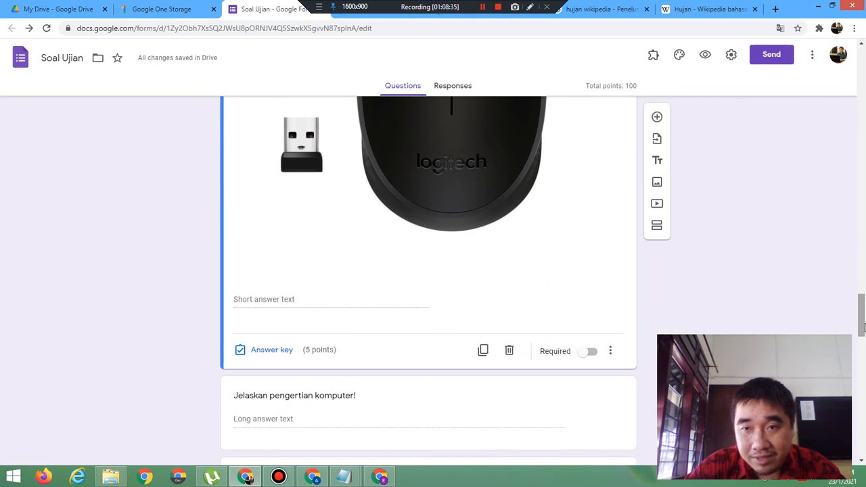
{"action": "left_click", "coordinate": [658, 228]}
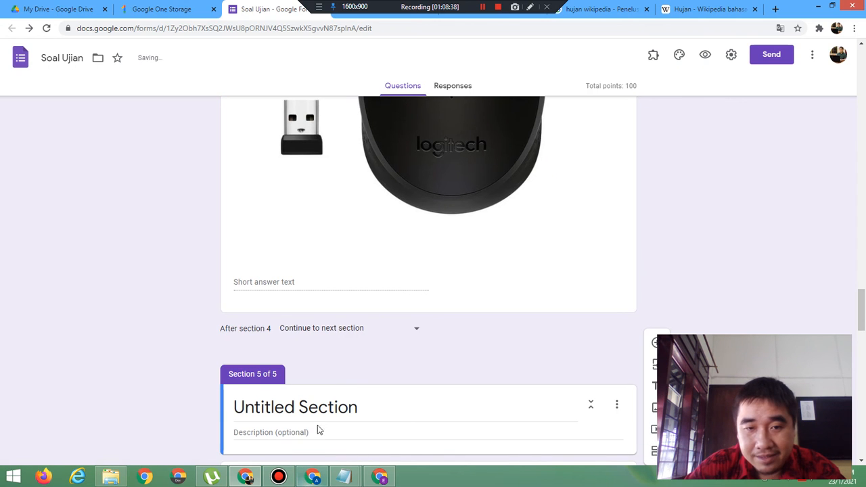
- Title the new untitled section 5 "Uraian terbatas"
{"action": "left_click", "coordinate": [360, 410]}
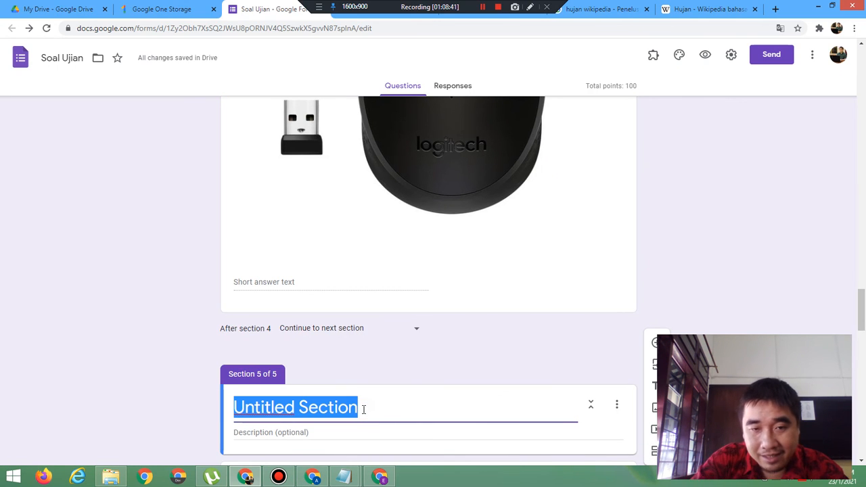
{"action": "type", "text": "U"}
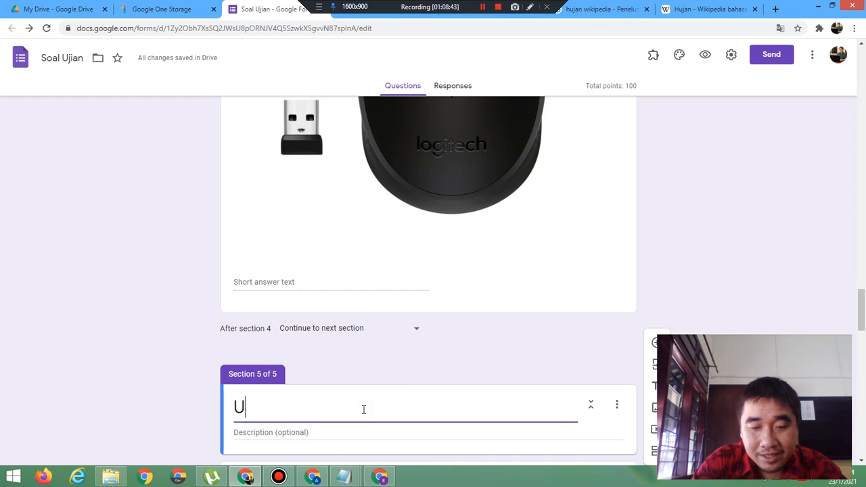
{"action": "type", "text": "raian "}
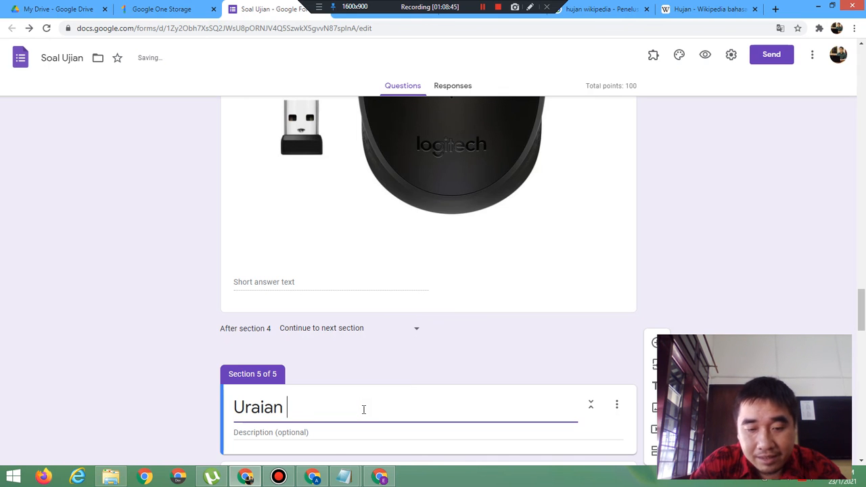
{"action": "type", "text": "terbatas"}
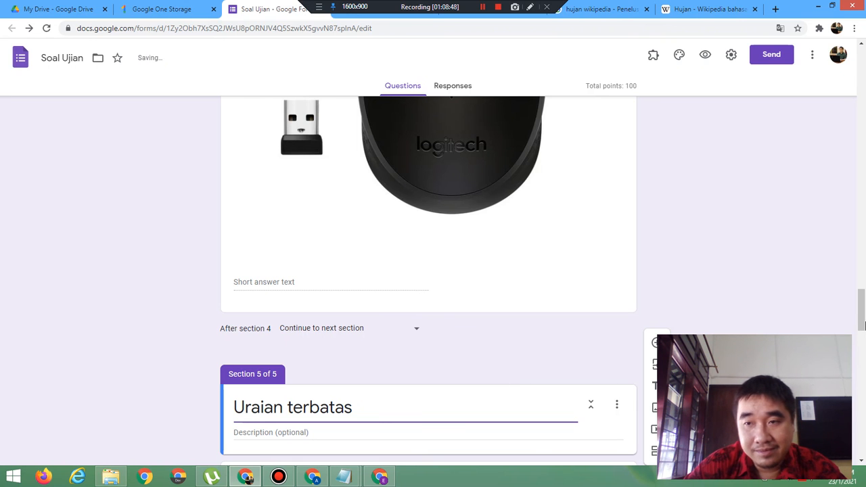
- Add a new section after the rain passage question, before the checkbox question "Berikut ini yang merupakan input unit adalah:"
{"action": "left_click_drag", "start_coordinate": [863, 325], "coordinate": [862, 402]}
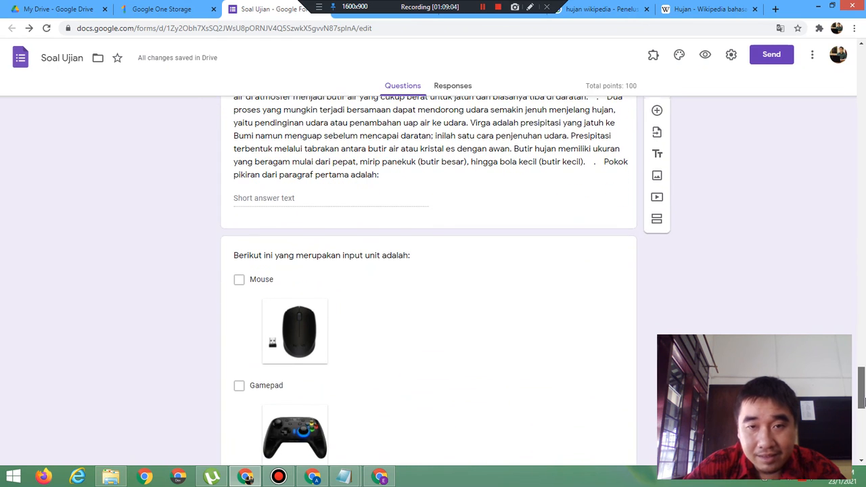
{"action": "left_click", "coordinate": [613, 196]}
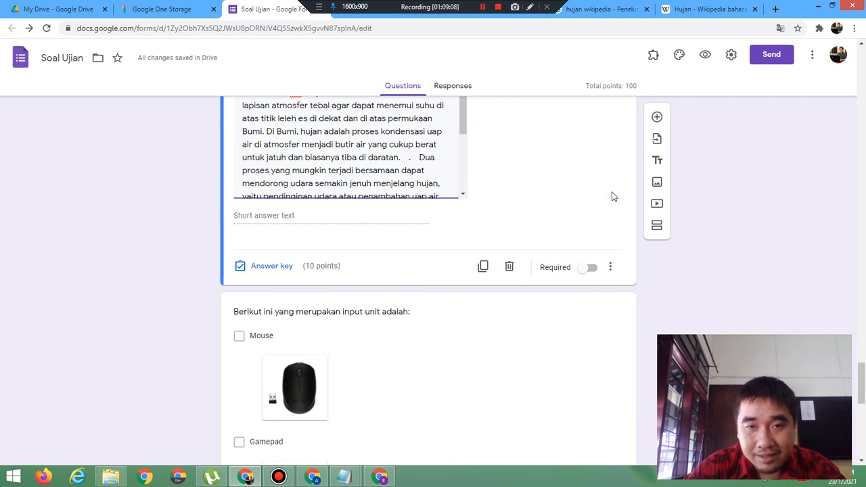
{"action": "left_click", "coordinate": [614, 217]}
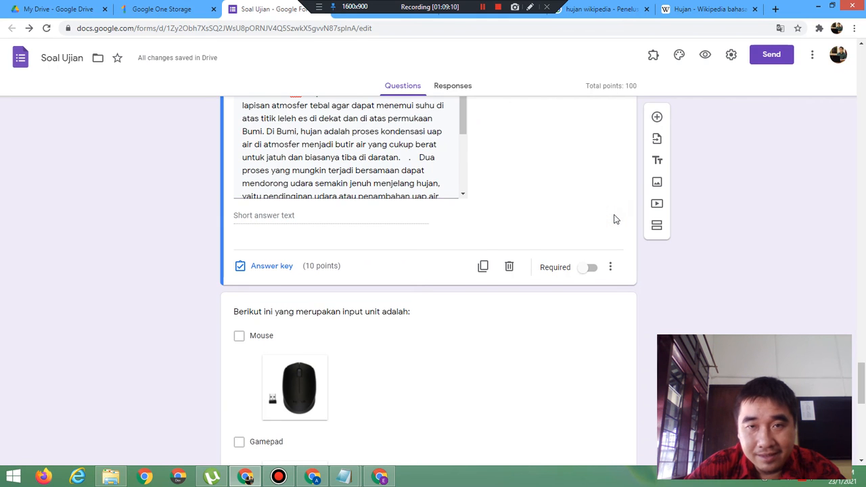
{"action": "left_click", "coordinate": [657, 227]}
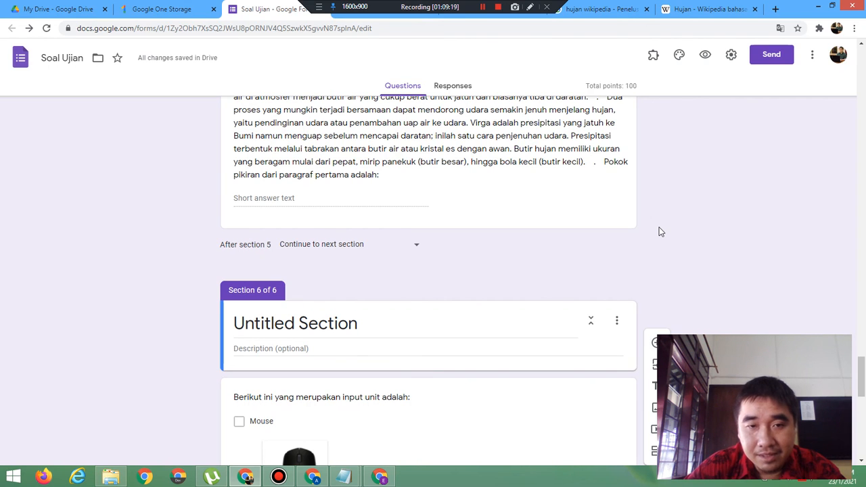
- Title the new untitled section 6 "Pilihan Majemuk"
{"action": "left_click", "coordinate": [358, 327]}
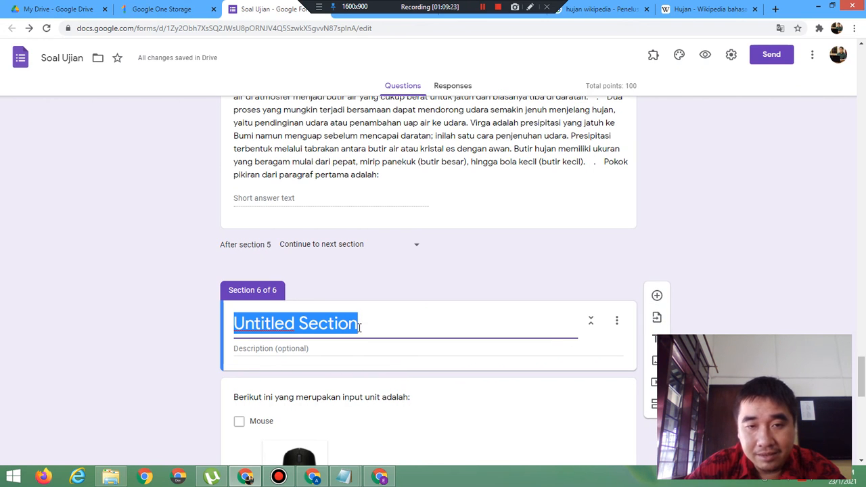
{"action": "key", "text": "BackSpace"}
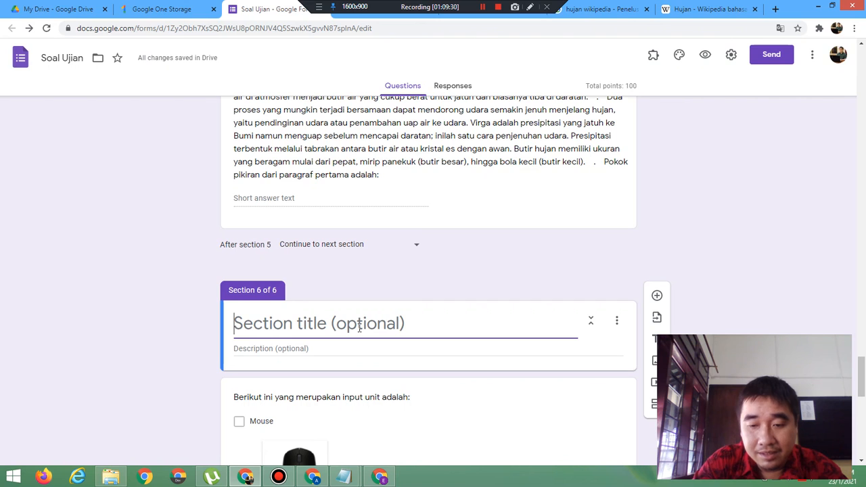
{"action": "type", "text": "Pilih "}
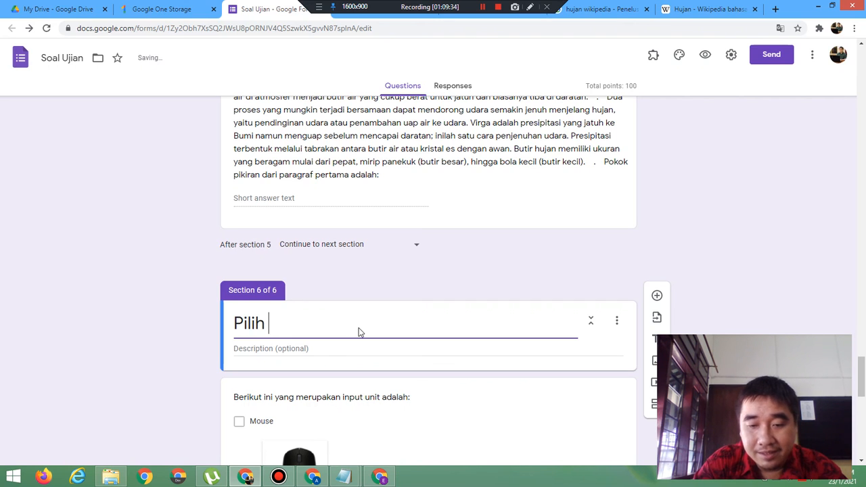
{"action": "type", "text": "bebr"}
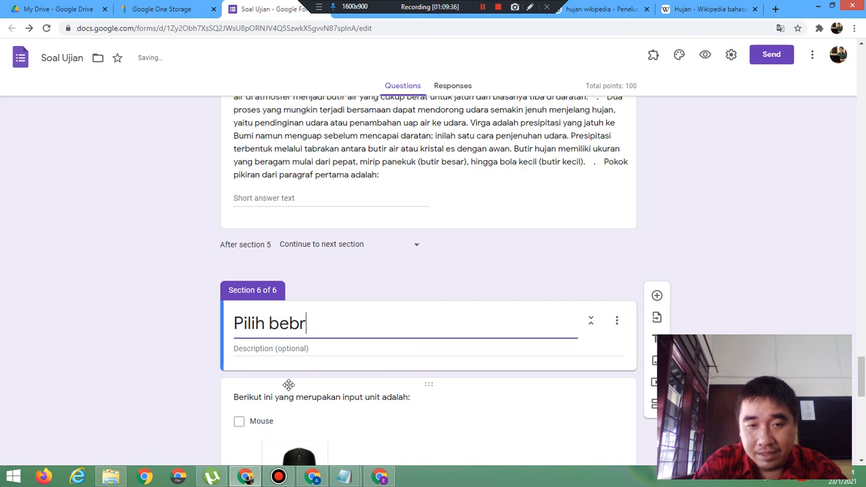
{"action": "type", "text": "a"}
{"action": "key", "text": "BackSpace"}
{"action": "key", "text": "BackSpace"}
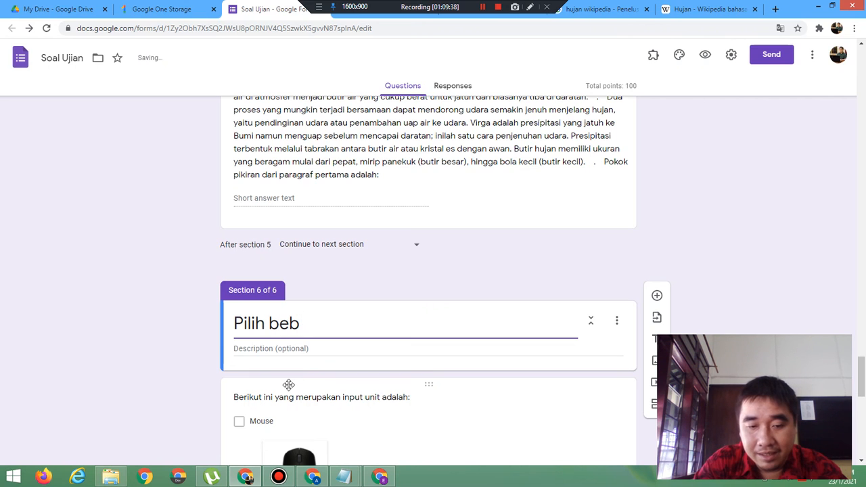
{"action": "key", "text": "BackSpace"}
{"action": "key", "text": "BackSpace"}
{"action": "key", "text": "BackSpace"}
{"action": "key", "text": "BackSpace"}
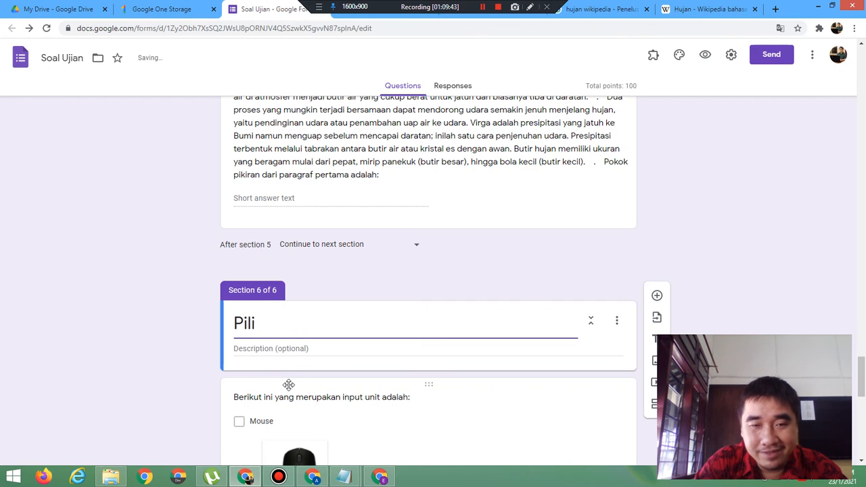
{"action": "type", "text": "han "}
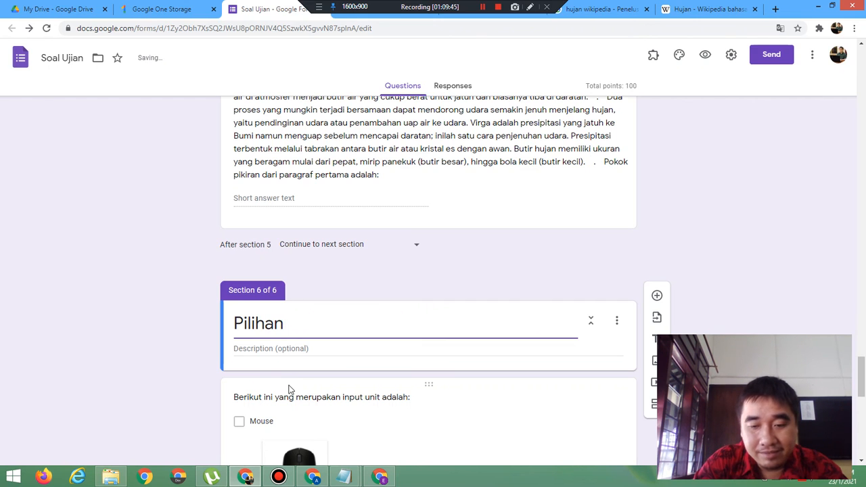
{"action": "type", "text": "Manjemuk"}
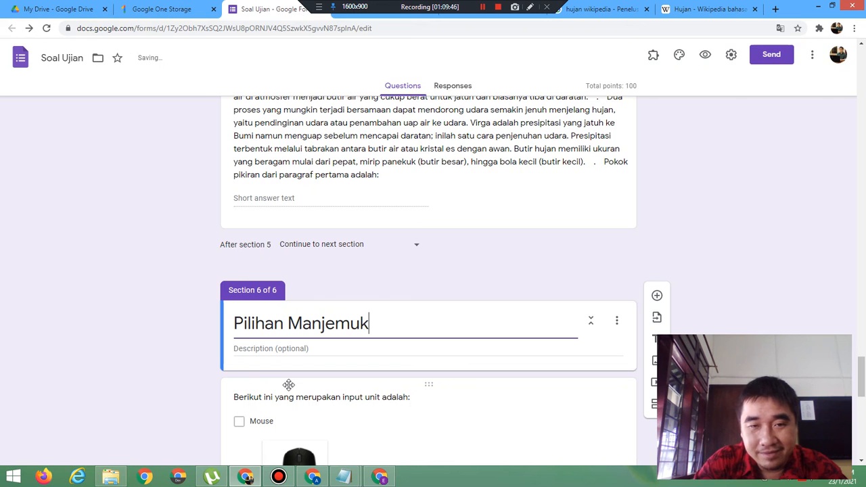
{"action": "key", "text": "BackSpace"}
{"action": "key", "text": "BackSpace"}
{"action": "key", "text": "BackSpace"}
{"action": "key", "text": "BackSpace"}
{"action": "key", "text": "BackSpace"}
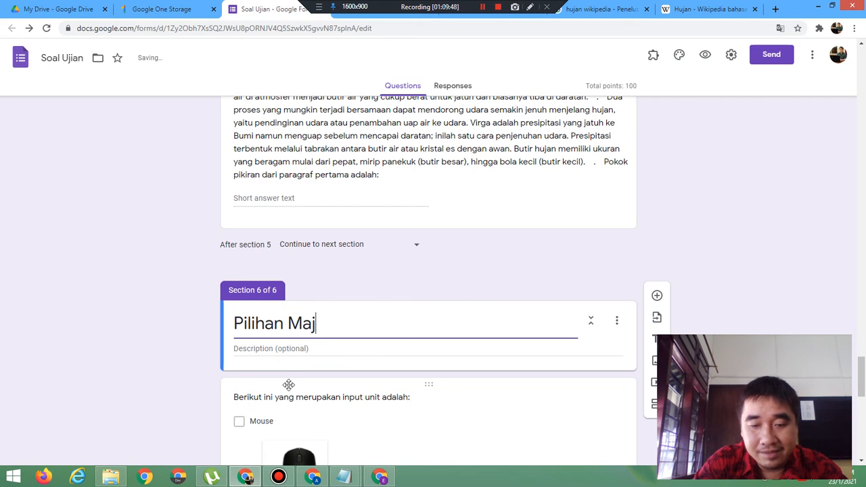
{"action": "type", "text": "jemuk"}
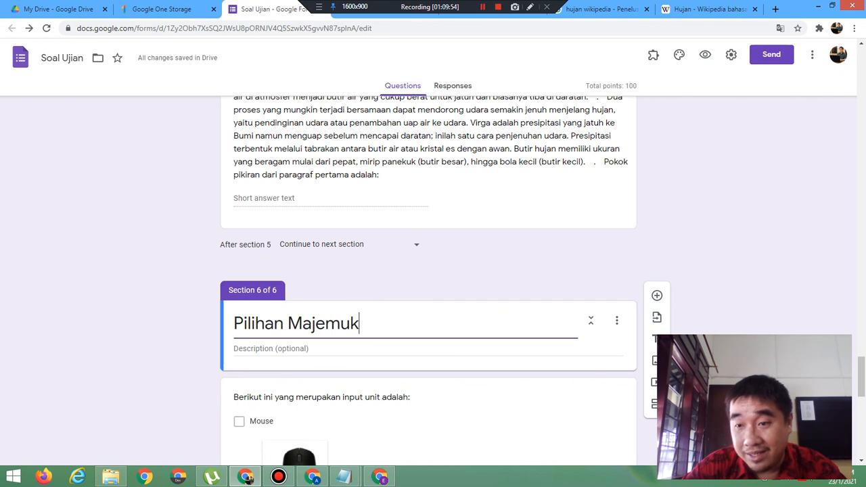
- Give section 3, "Pilihan Berganda", the description "Pilih salah satu jawaban yang benar"
{"action": "left_click_drag", "start_coordinate": [864, 398], "coordinate": [821, 146]}
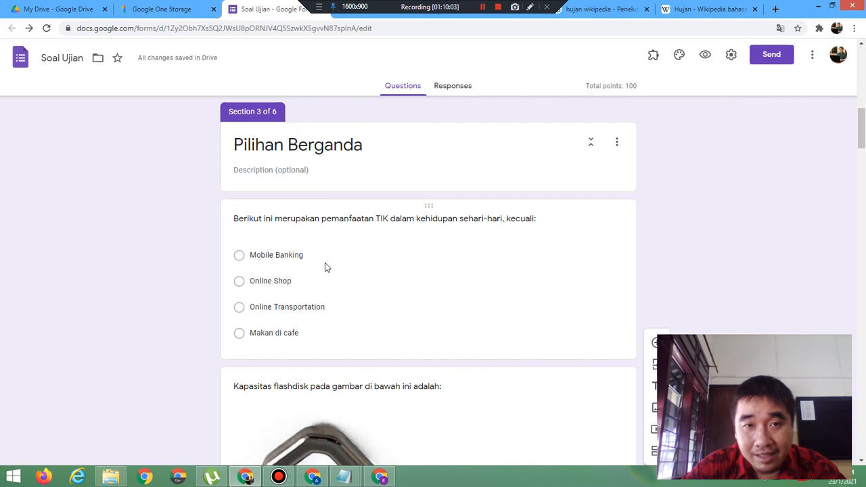
{"action": "left_click", "coordinate": [292, 170]}
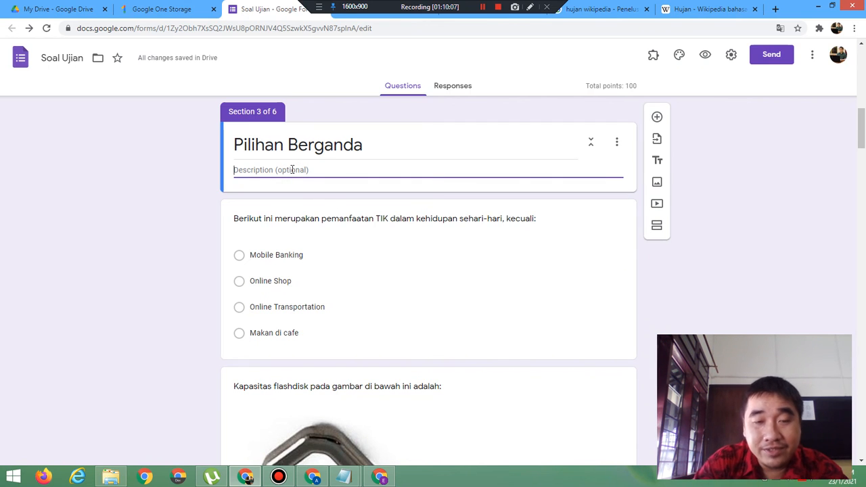
{"action": "type", "text": "Pilih sala"}
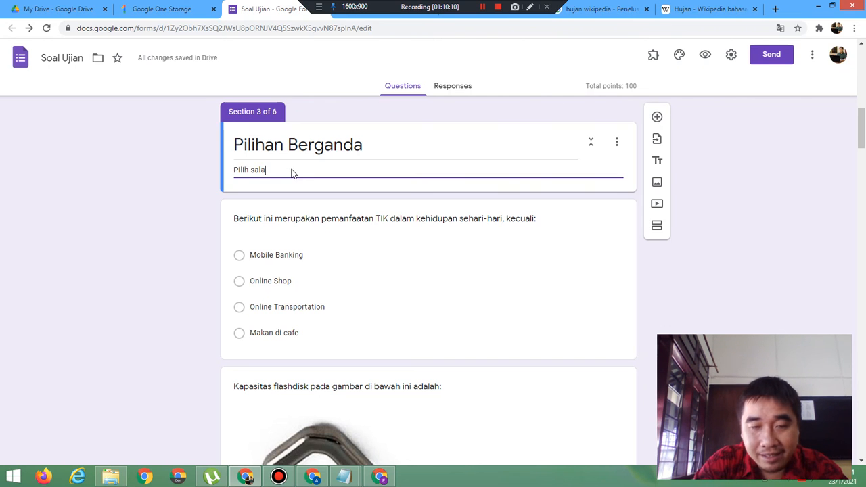
{"action": "type", "text": "h satu"}
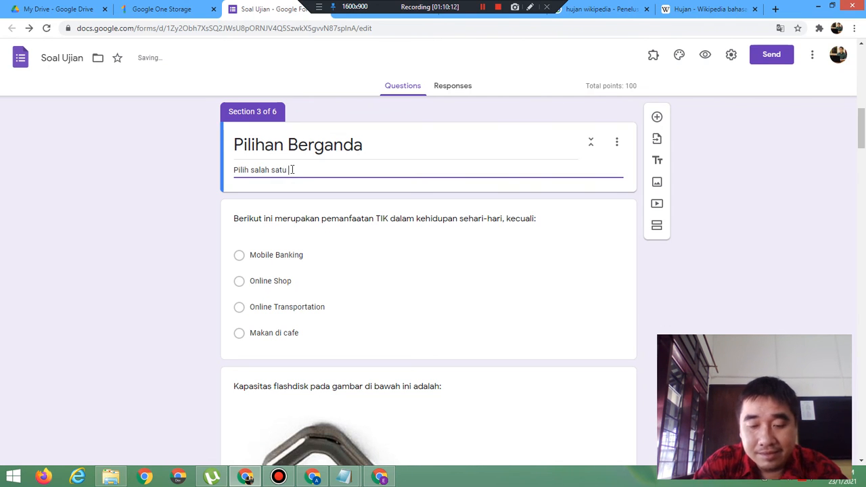
{"action": "type", "text": " jawabn"}
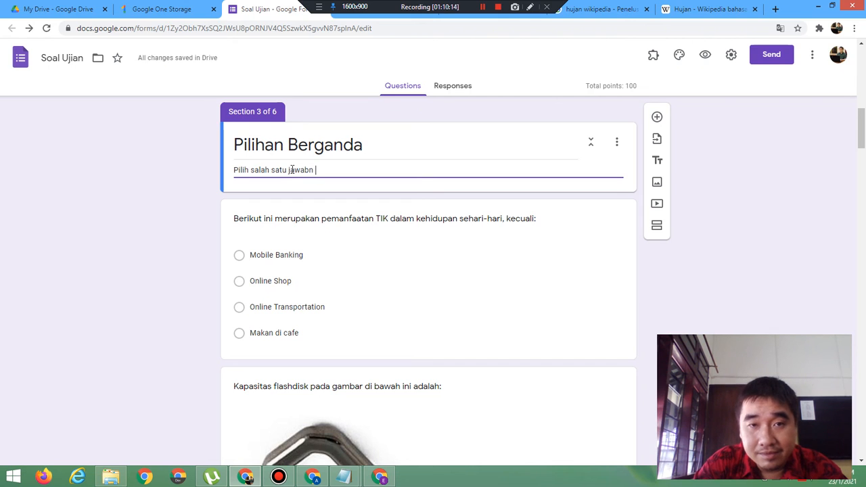
{"action": "key", "text": "BackSpace"}
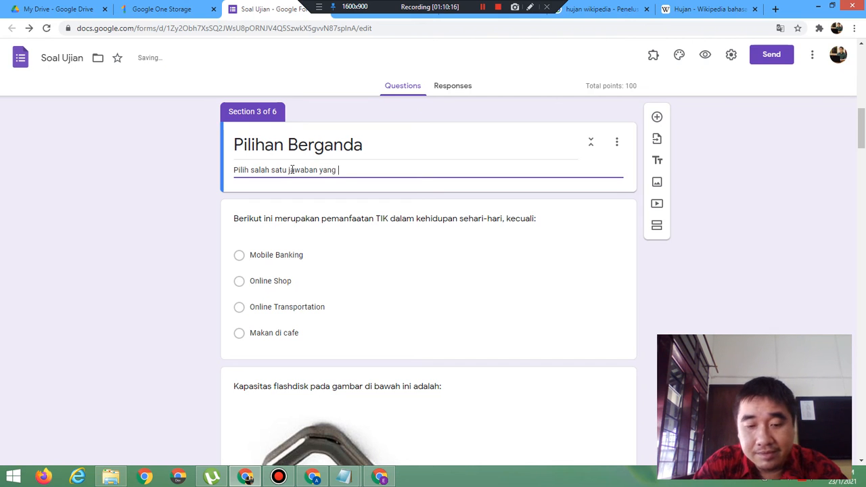
{"action": "type", "text": "an yang benar"}
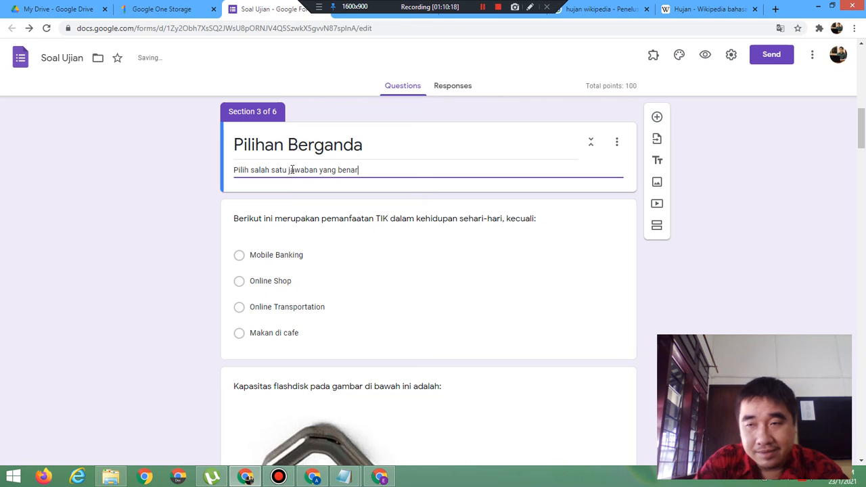
- Give section 4, "Mengisi", a description that begins with "Ketikkan jawaban yang"
{"action": "left_click_drag", "start_coordinate": [861, 126], "coordinate": [864, 242]}
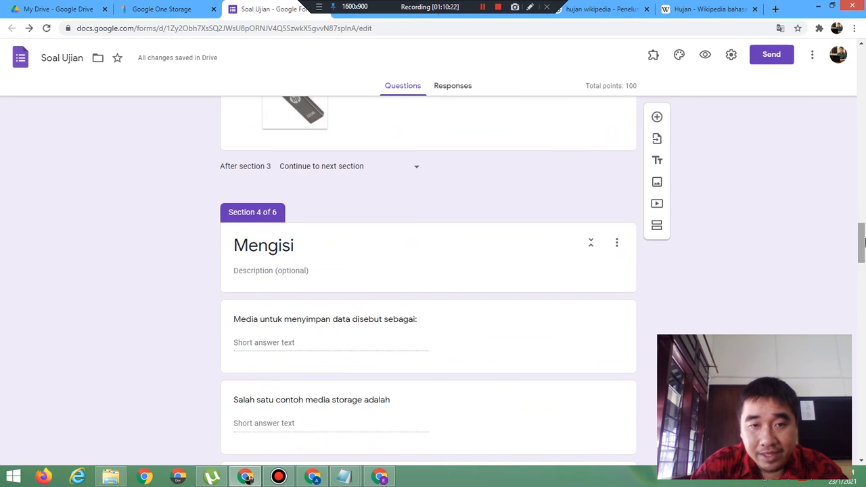
{"action": "left_click", "coordinate": [273, 270]}
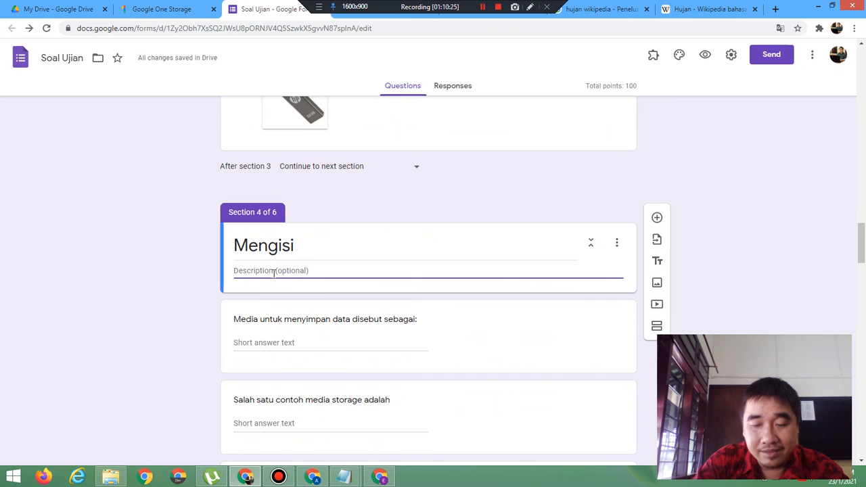
{"action": "type", "text": "Ketikk"}
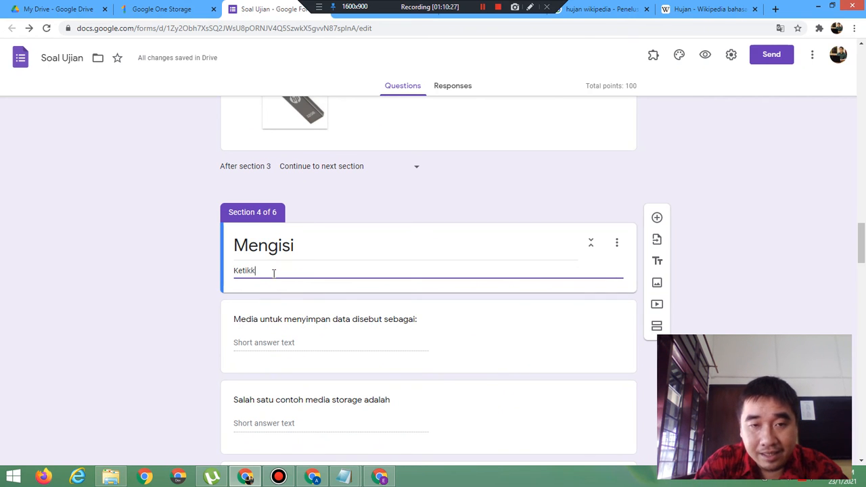
{"action": "type", "text": "an ja"}
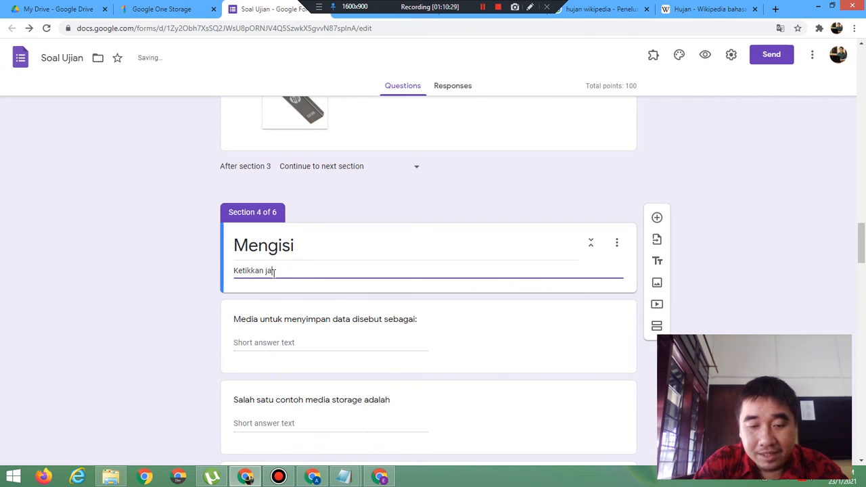
{"action": "type", "text": "waban "}
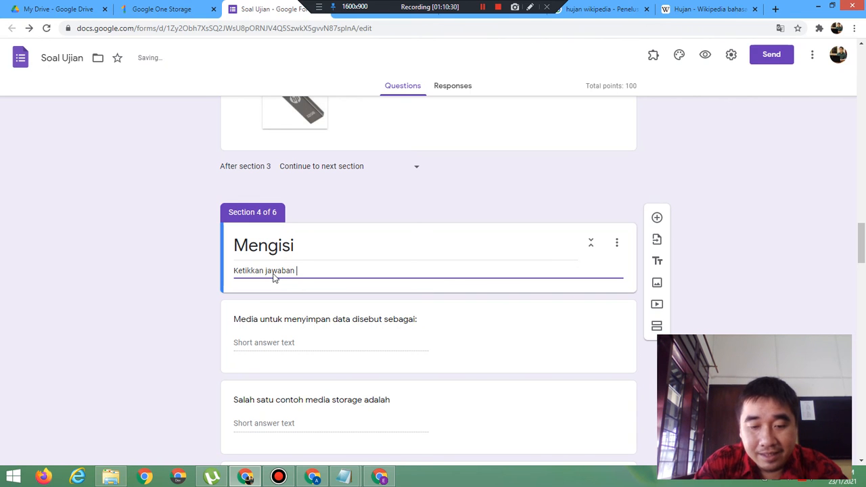
{"action": "type", "text": "yang be"}
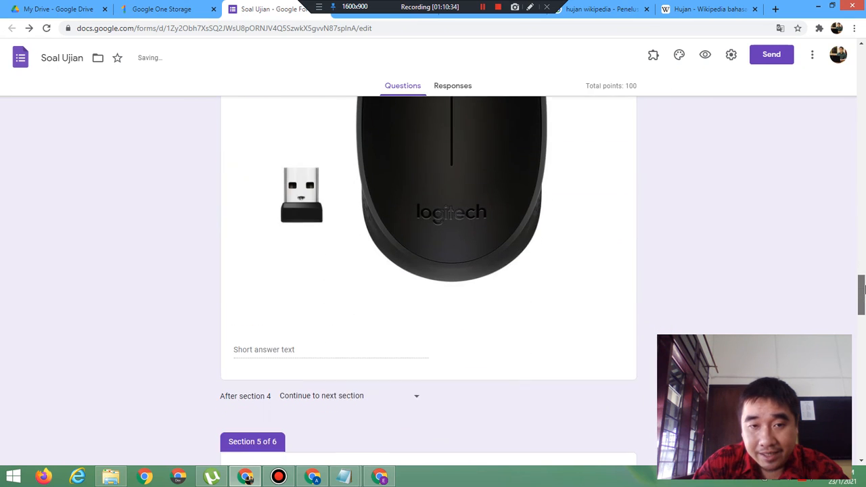
- Give section 5, "Uraian terbatas", the description "Berikan uraian pada setiap soal"
{"action": "left_click_drag", "start_coordinate": [864, 240], "coordinate": [863, 308]}
{"action": "left_click", "coordinate": [396, 272]}
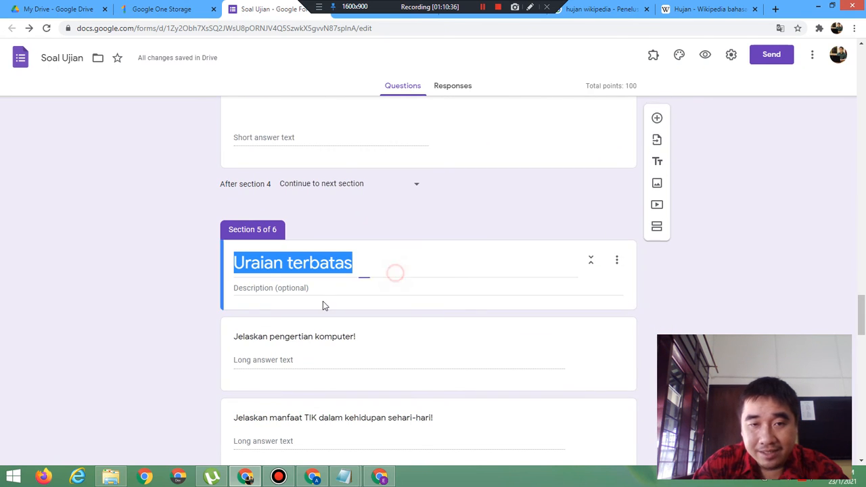
{"action": "left_click", "coordinate": [323, 290]}
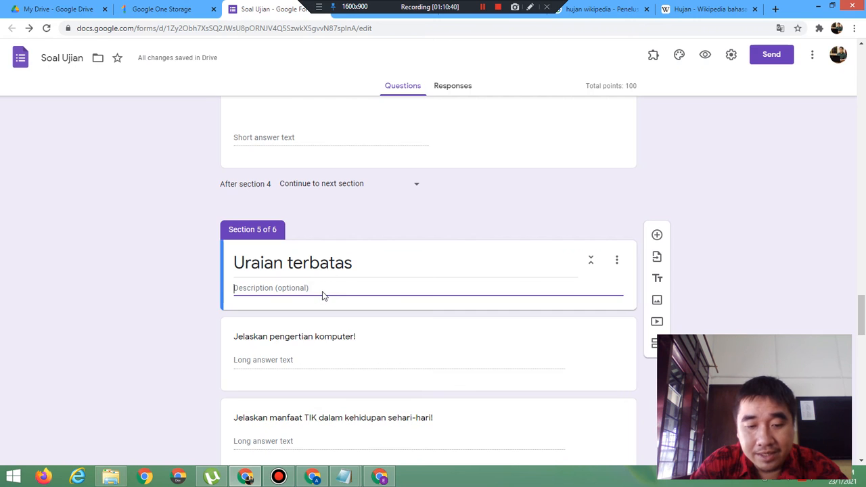
{"action": "type", "text": "Berikan "}
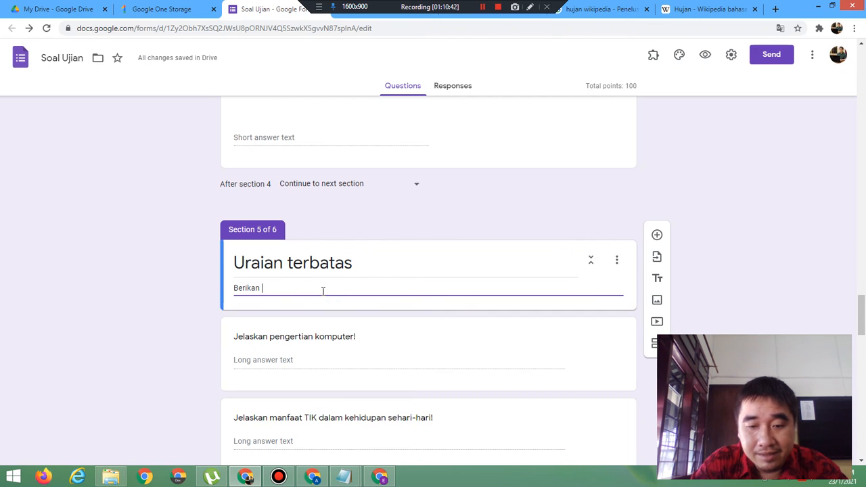
{"action": "type", "text": "uraian pad"}
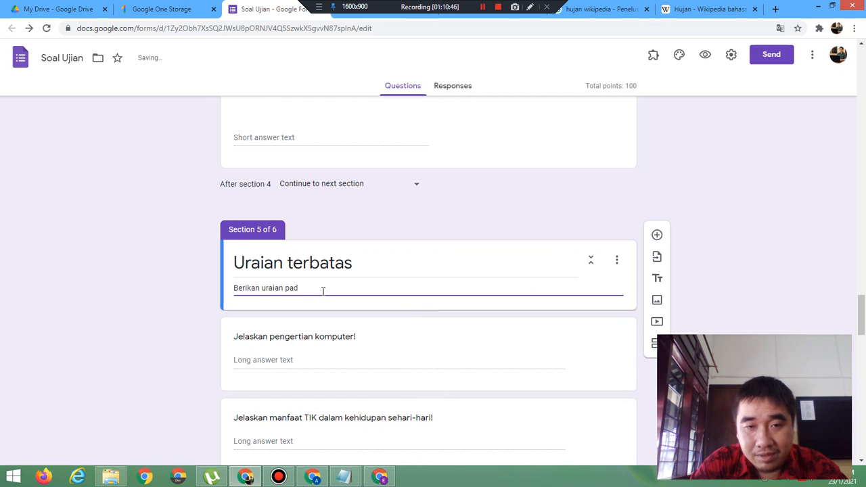
{"action": "type", "text": "a setiap"}
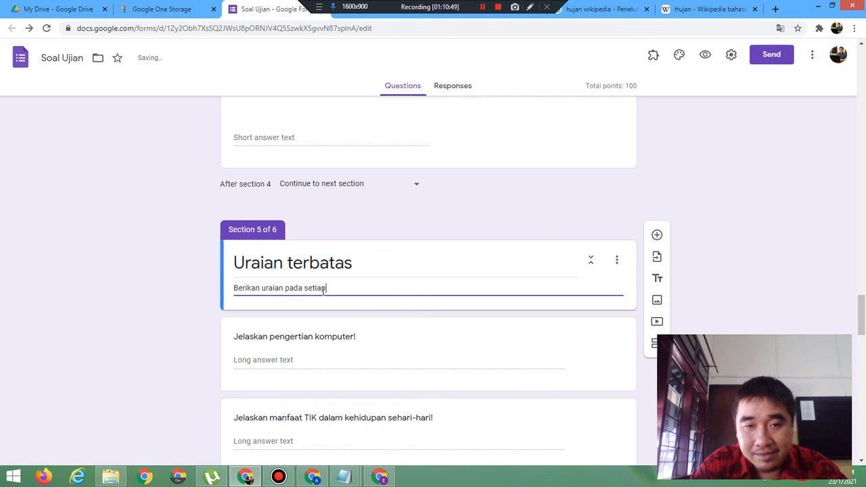
{"action": "type", "text": " soal"}
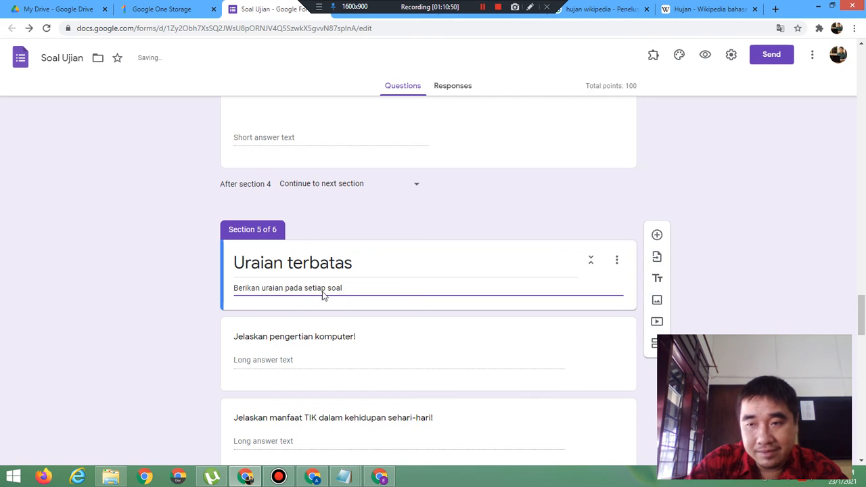
- Give section 6, "Pilihan Majemuk", the description "Pilih beberapa jawaban yang benar"
{"action": "left_click_drag", "start_coordinate": [865, 330], "coordinate": [864, 396]}
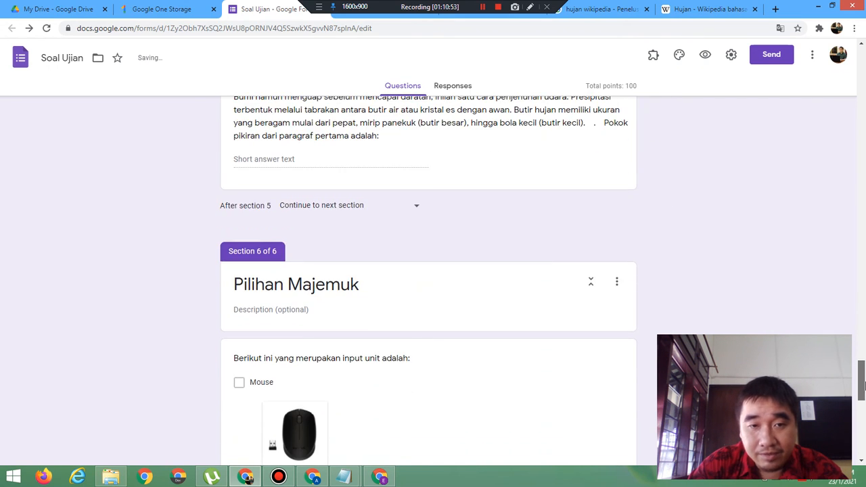
{"action": "left_click", "coordinate": [289, 311]}
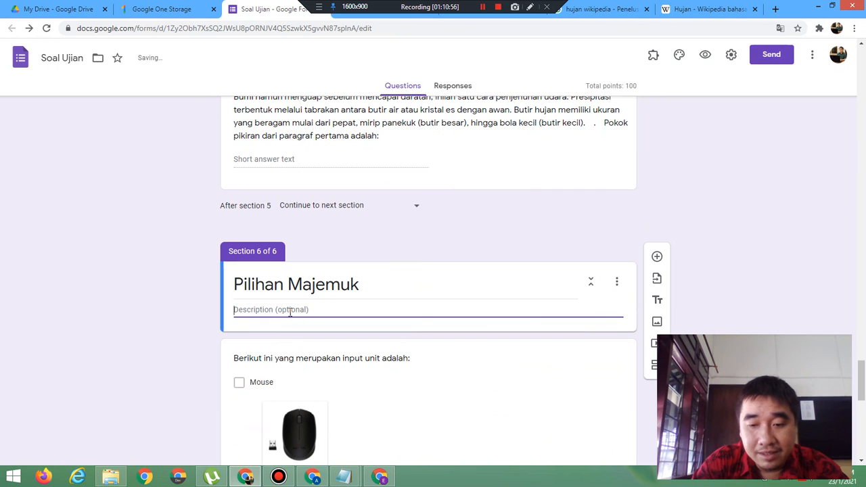
{"action": "type", "text": "Pilih be"}
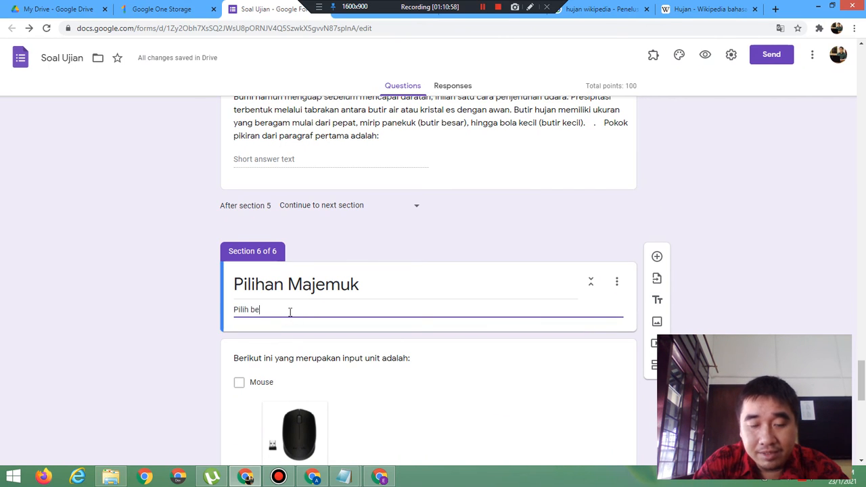
{"action": "type", "text": "berapa jawaban yang benar"}
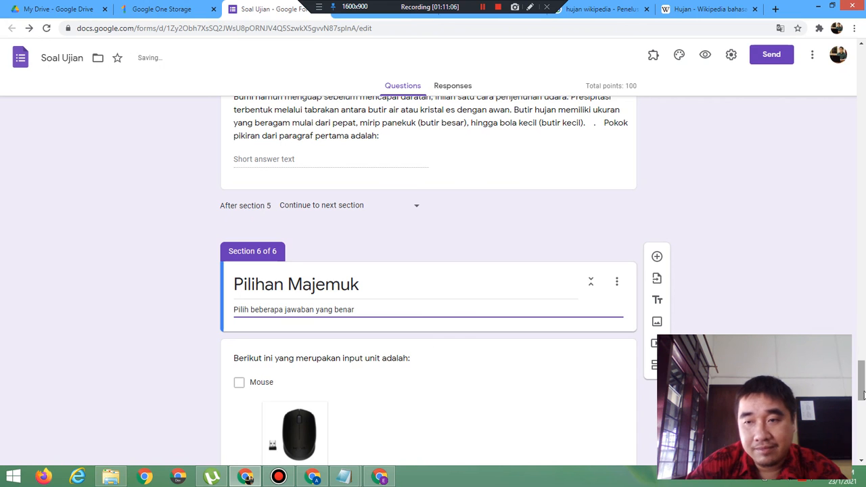
- Turn off "Shuffle question order" in the form's presentation settings and save the settings
{"action": "left_click_drag", "start_coordinate": [864, 394], "coordinate": [863, 356]}
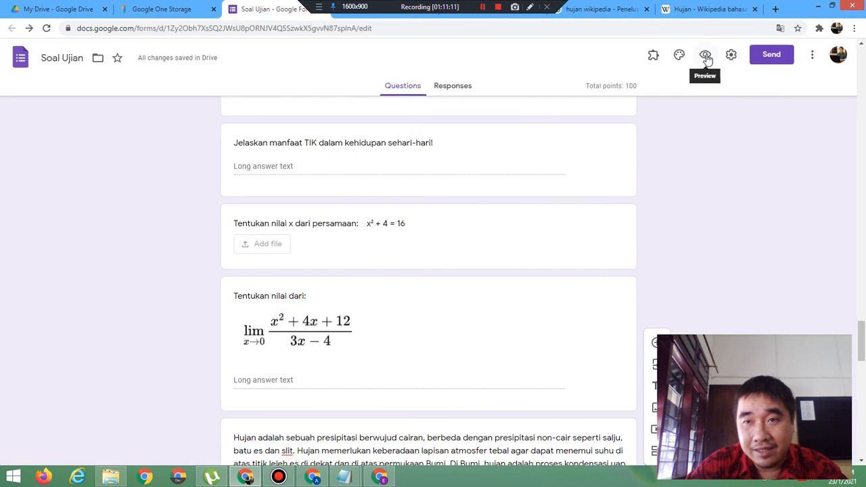
{"action": "left_click_drag", "start_coordinate": [862, 341], "coordinate": [842, 167]}
{"action": "left_click", "coordinate": [731, 56]}
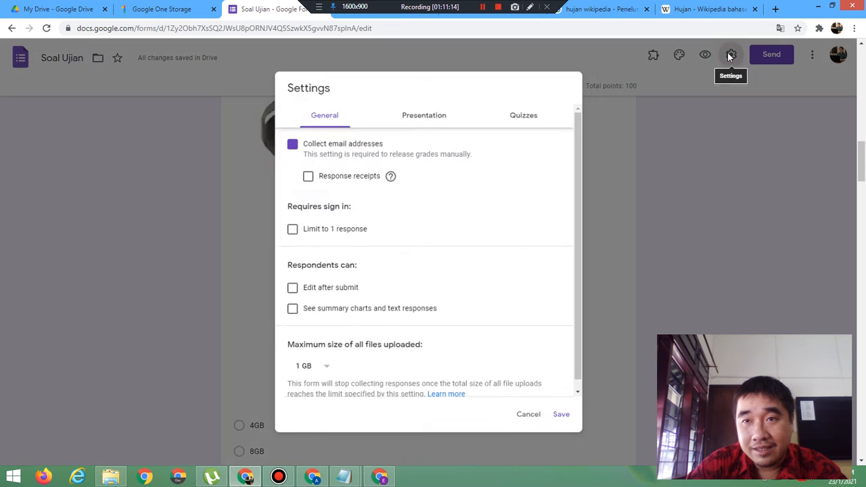
{"action": "left_click", "coordinate": [437, 111]}
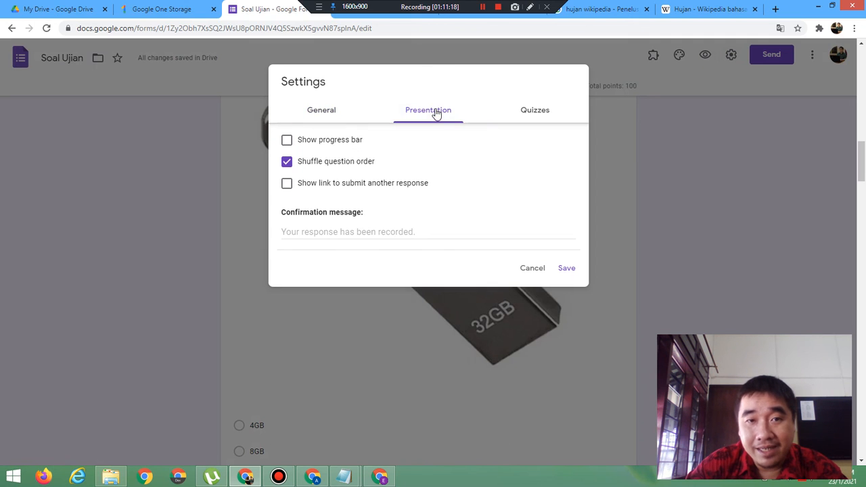
{"action": "left_click", "coordinate": [360, 162]}
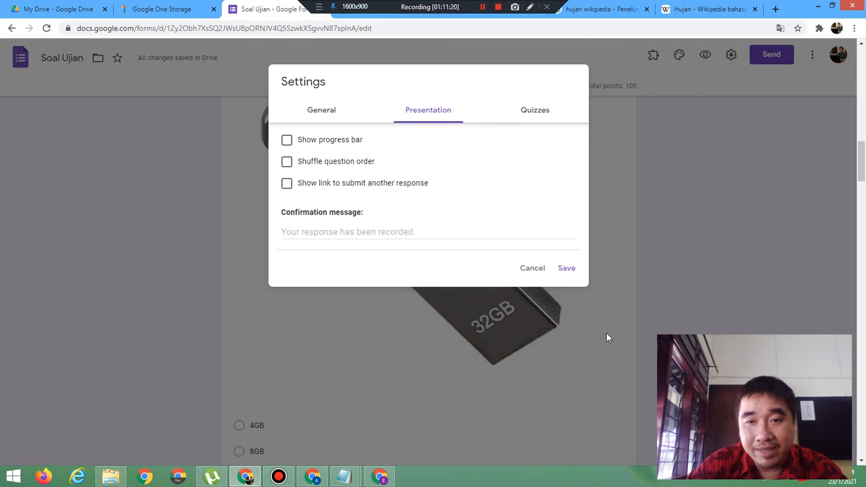
{"action": "left_click", "coordinate": [568, 274]}
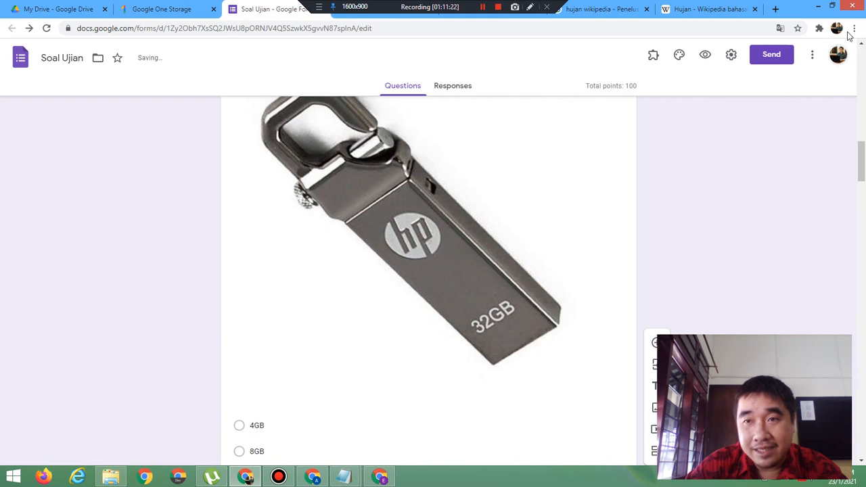
- Preview the form, try to continue past its first page with the email address left empty, and close the preview
{"action": "left_click", "coordinate": [706, 56]}
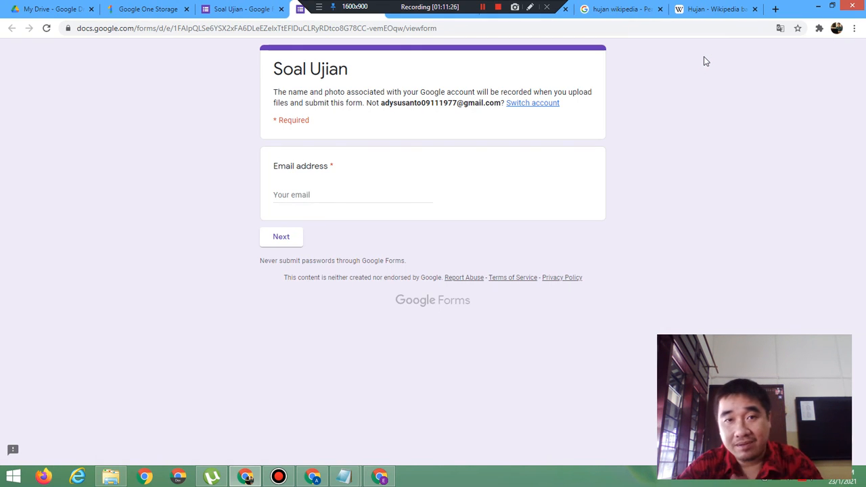
{"action": "left_click", "coordinate": [281, 236]}
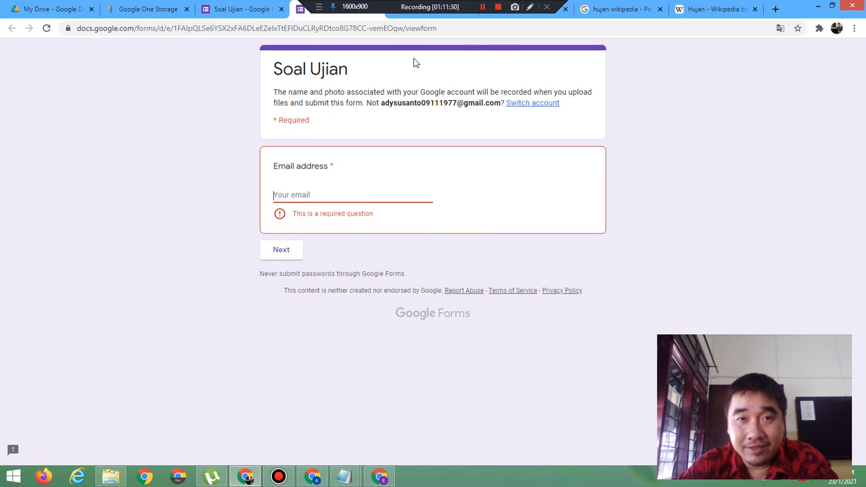
{"action": "right_click", "coordinate": [363, 19]}
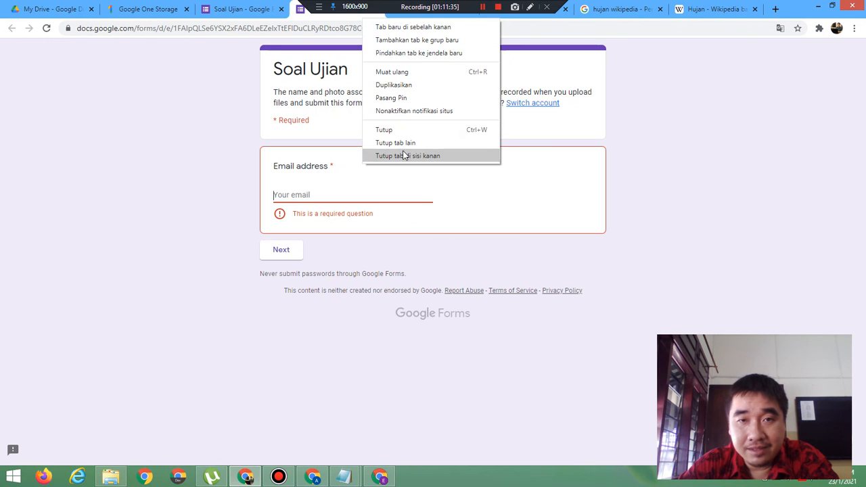
{"action": "left_click", "coordinate": [396, 127]}
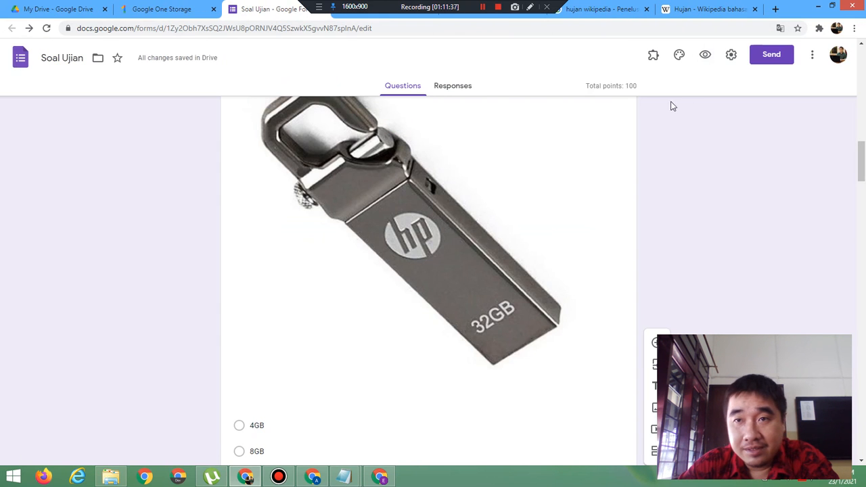
- Turn off "Collect email addresses" in the form's general settings and save the settings
{"action": "left_click", "coordinate": [731, 54]}
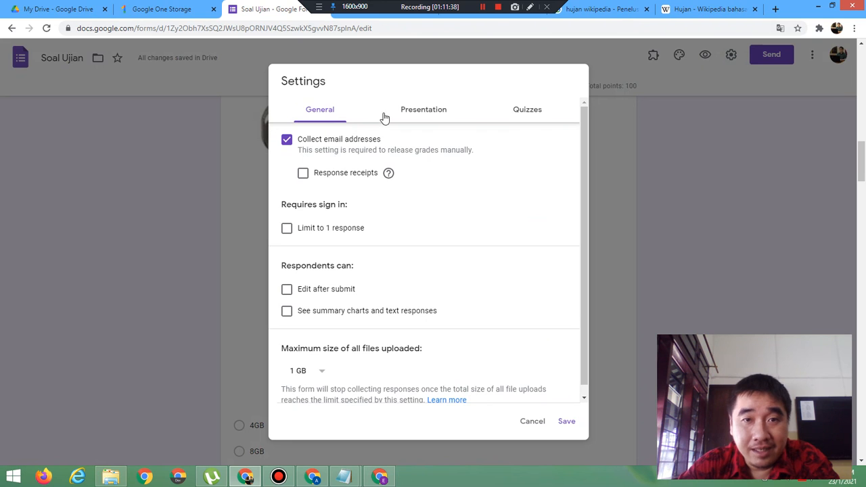
{"action": "left_click", "coordinate": [324, 141]}
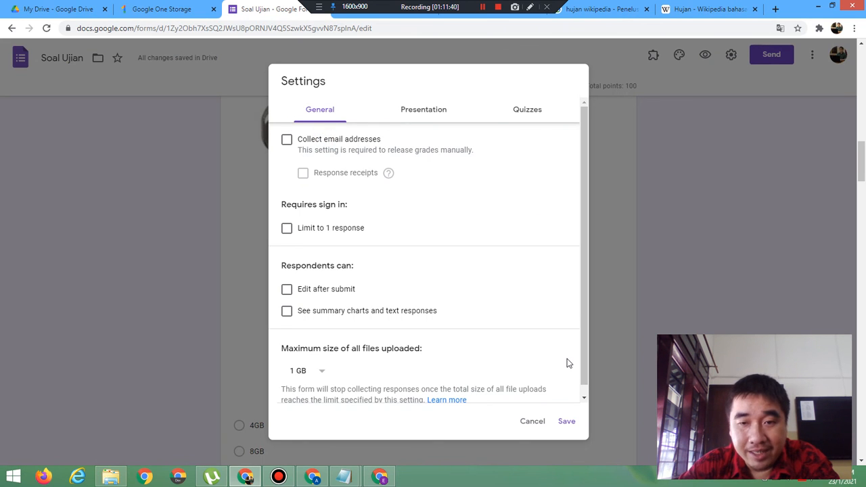
{"action": "left_click", "coordinate": [563, 423]}
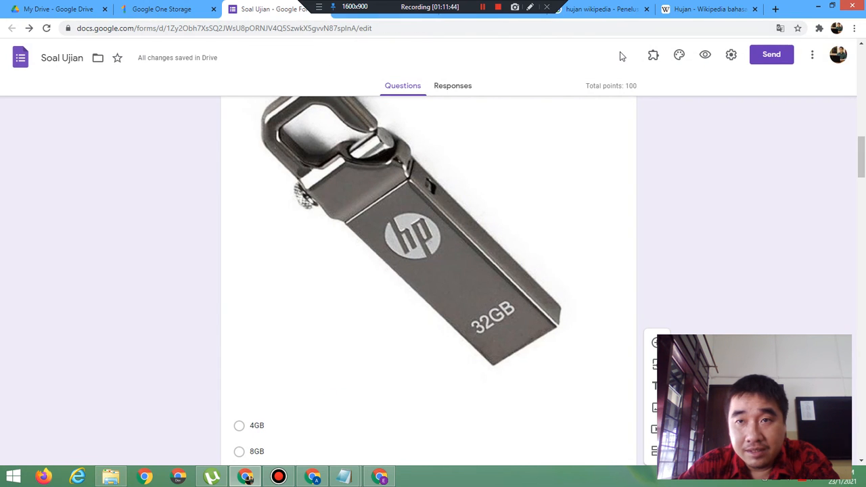
- Preview the form and look through the "Data Peserta Ujian", multiple-choice and "Mengisi" sections without answering any questions
{"action": "left_click", "coordinate": [706, 56]}
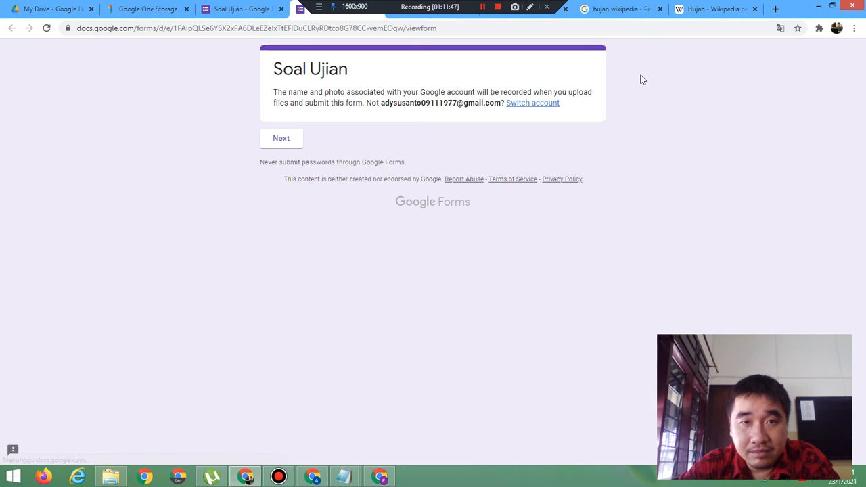
{"action": "left_click", "coordinate": [280, 142]}
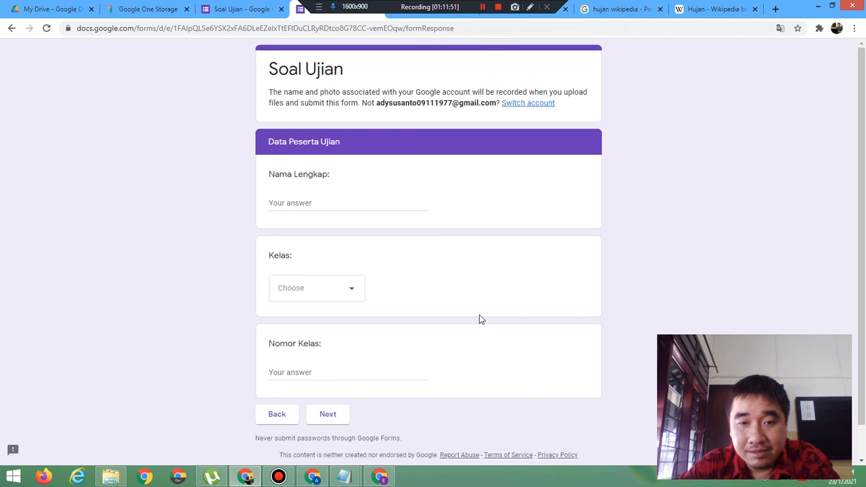
{"action": "left_click", "coordinate": [329, 414]}
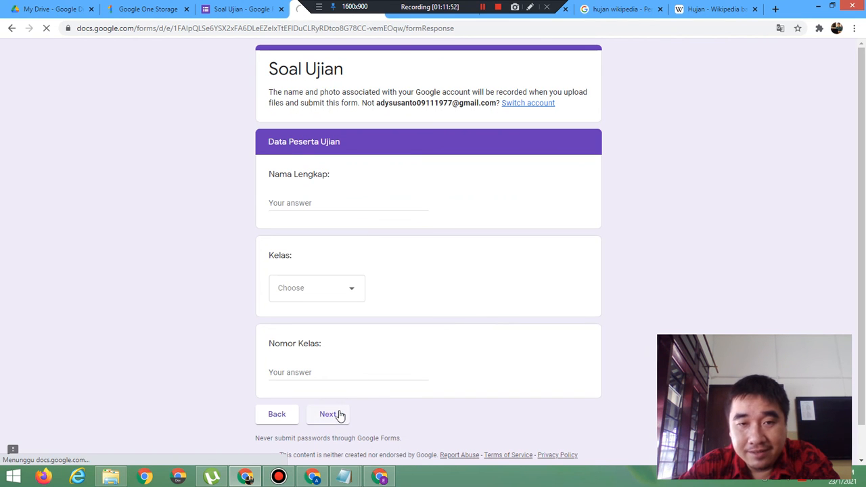
{"action": "left_click_drag", "start_coordinate": [864, 139], "coordinate": [864, 407]}
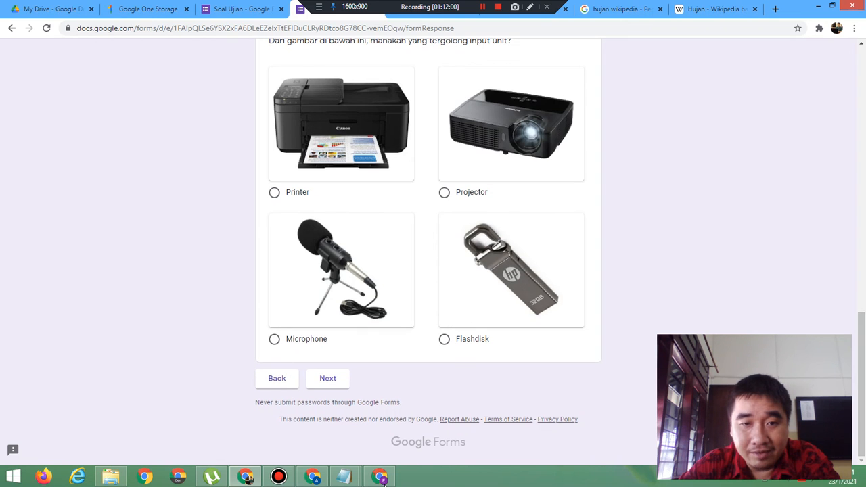
{"action": "left_click", "coordinate": [341, 383]}
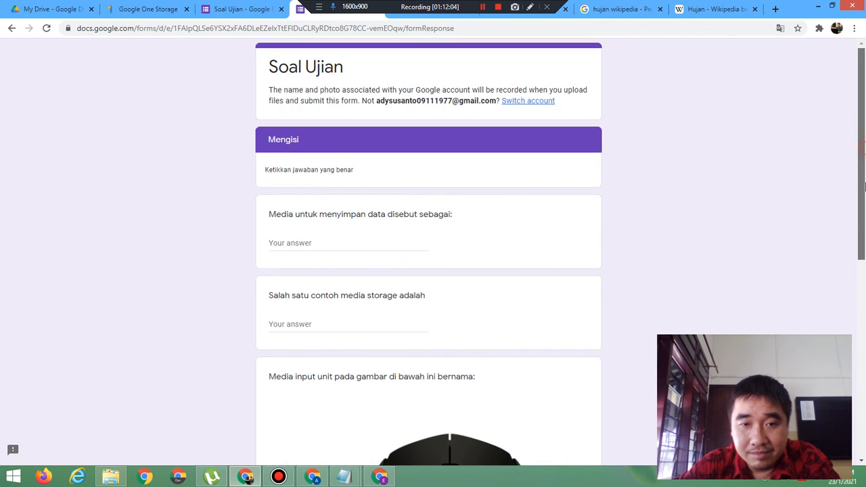
{"action": "left_click_drag", "start_coordinate": [865, 186], "coordinate": [864, 383]}
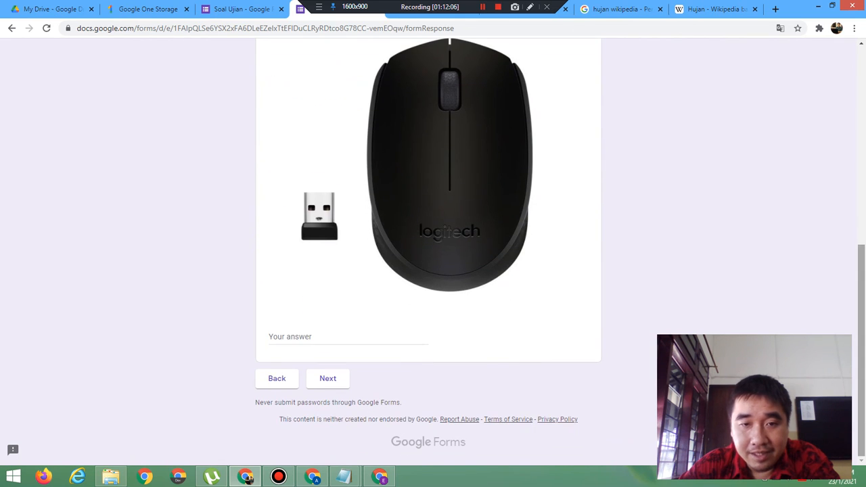
- Continue the preview to "Uraian terbatas", review its questions through the rain passage, and leave the preview to return to the form editor
{"action": "left_click", "coordinate": [326, 381]}
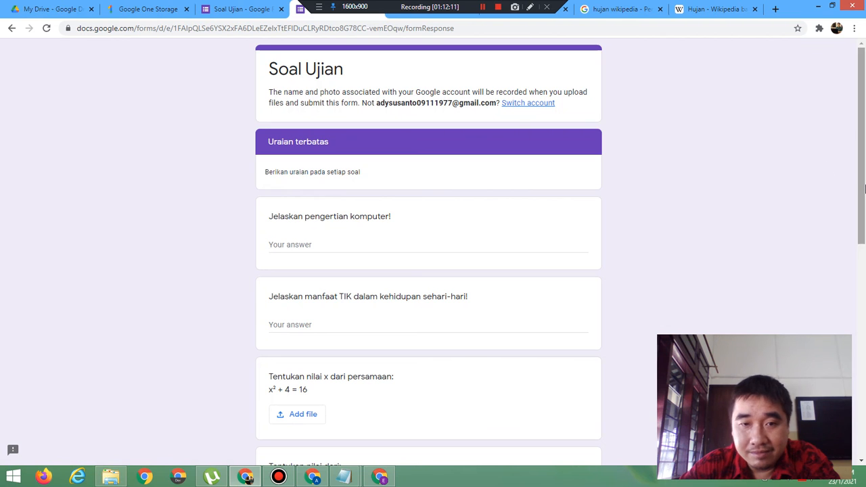
{"action": "left_click_drag", "start_coordinate": [865, 188], "coordinate": [865, 225]}
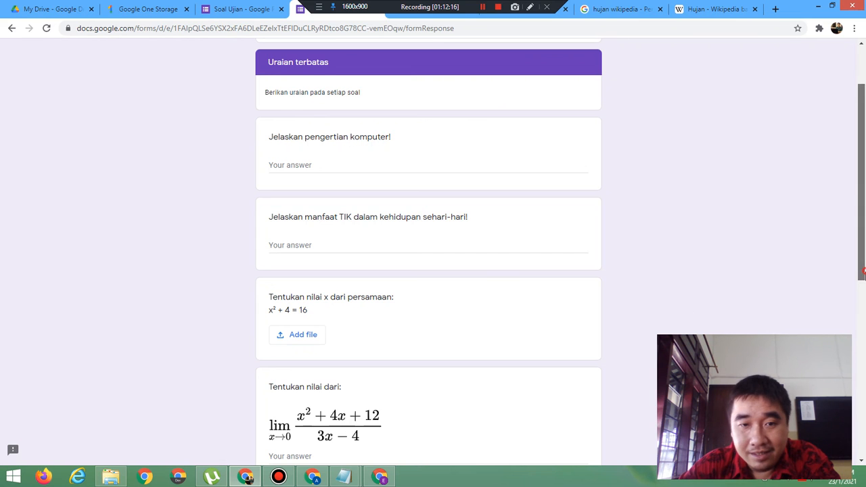
{"action": "left_click_drag", "start_coordinate": [864, 274], "coordinate": [863, 360]}
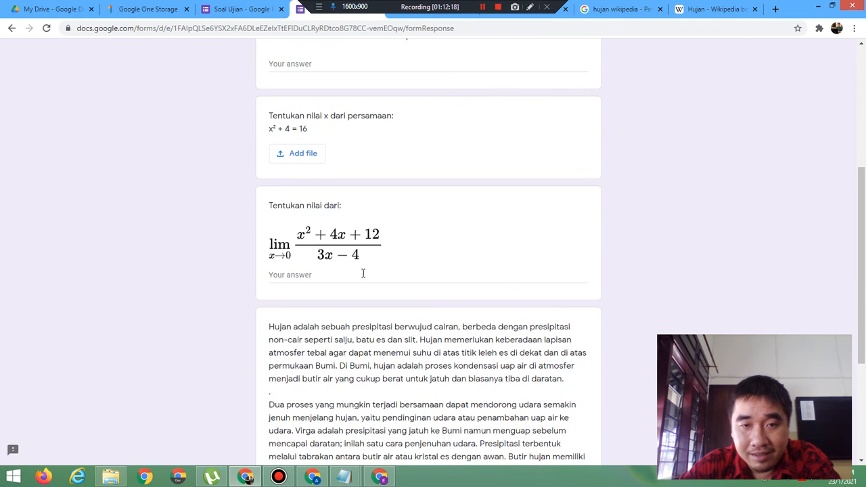
{"action": "scroll", "coordinate": [429, 271], "scroll_direction": "down", "scroll_amount": 3}
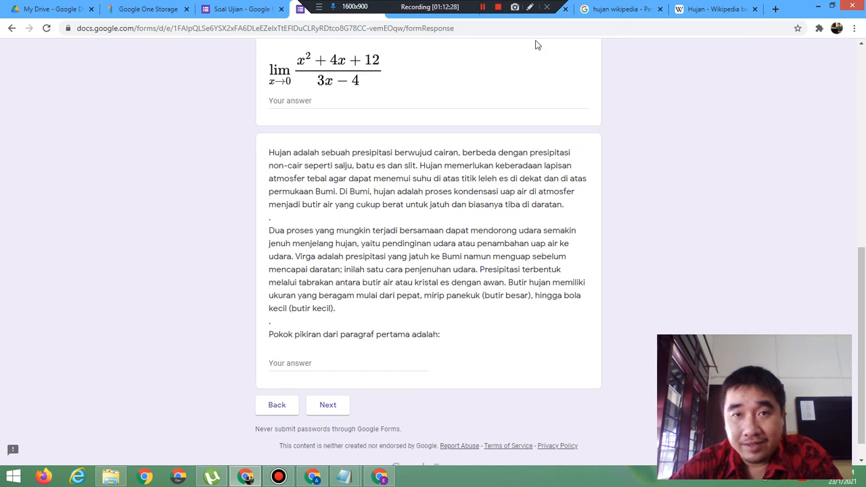
{"action": "right_click", "coordinate": [354, 21]}
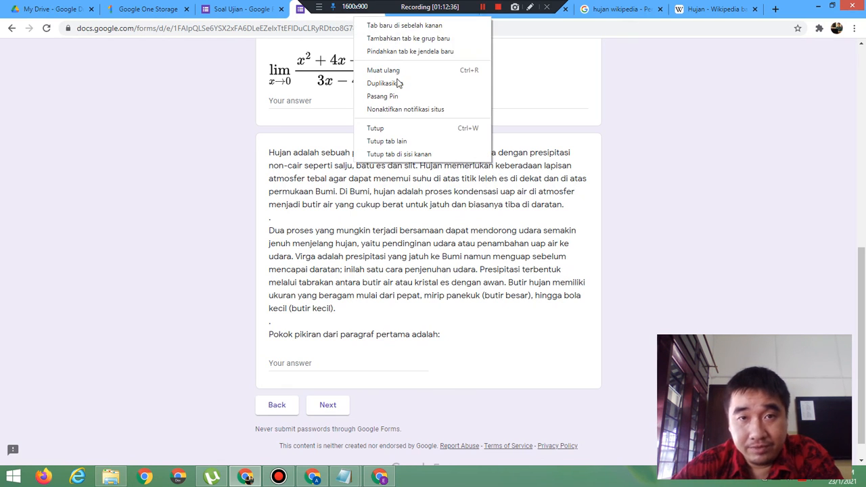
{"action": "left_click", "coordinate": [393, 130]}
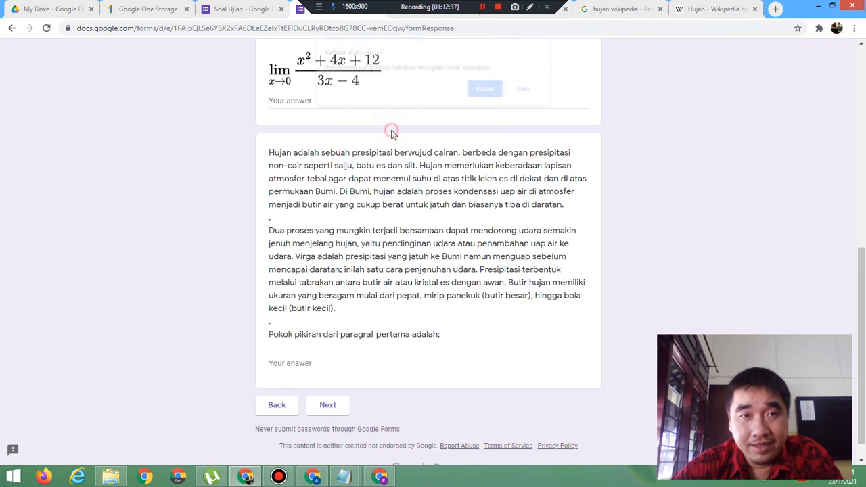
{"action": "left_click", "coordinate": [485, 92]}
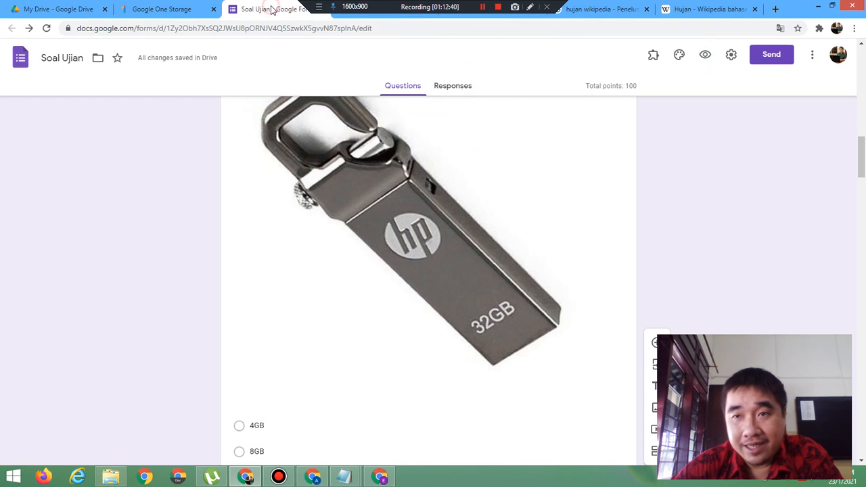
- Turn on "Shuffle question order" in the form's presentation settings, check the quiz and general settings, and save
{"action": "left_click", "coordinate": [730, 61]}
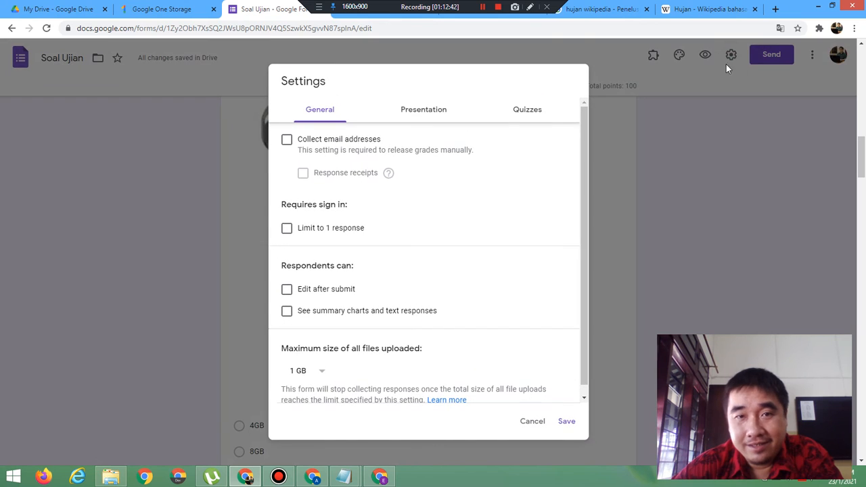
{"action": "left_click", "coordinate": [424, 112]}
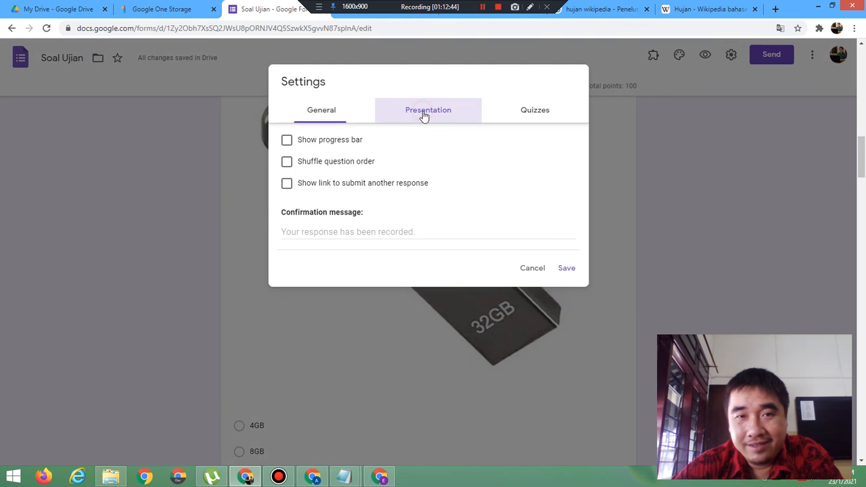
{"action": "left_click", "coordinate": [357, 165]}
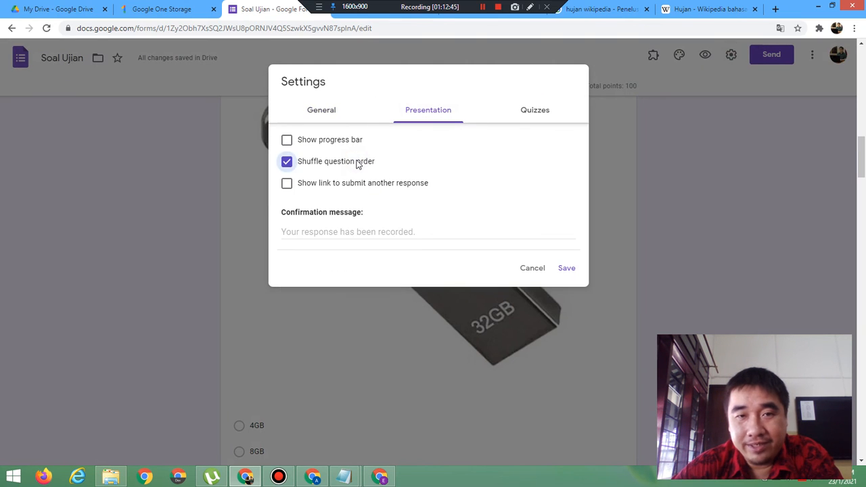
{"action": "left_click", "coordinate": [541, 113]}
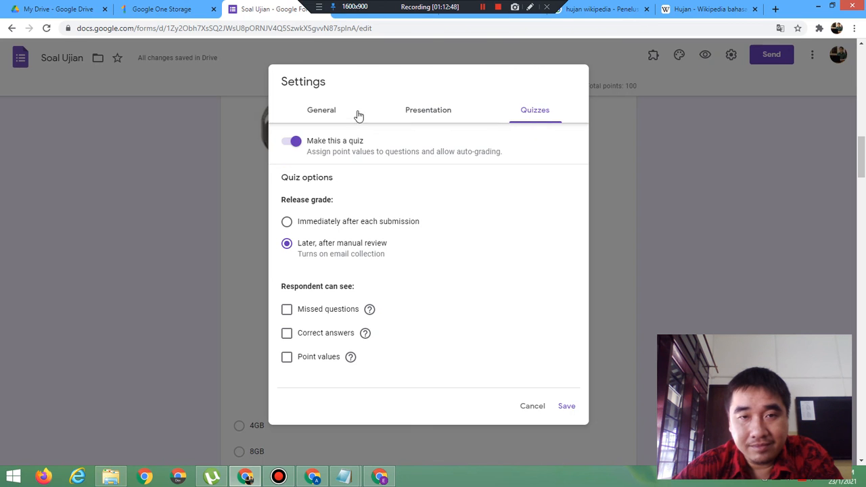
{"action": "left_click", "coordinate": [327, 117]}
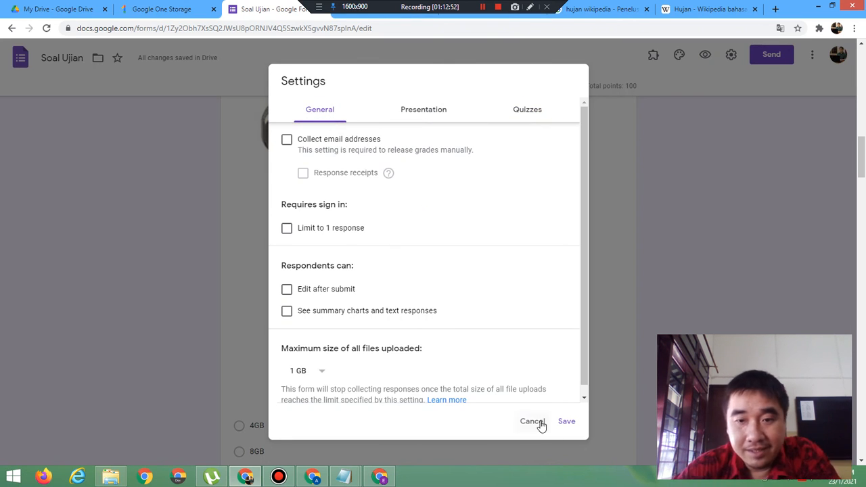
{"action": "left_click", "coordinate": [570, 424]}
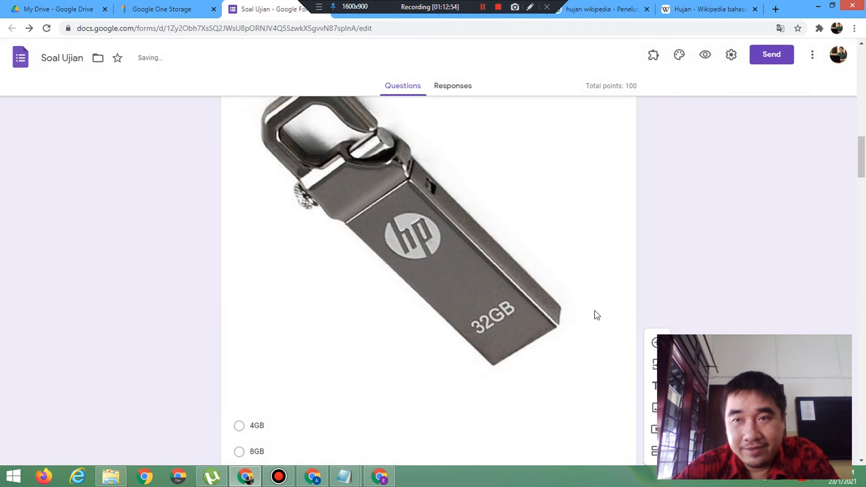
- Preview the form and check the question order in the "Data Peserta Ujian", "Pilihan Berganda" and "Mengisi" sections without answering
{"action": "left_click", "coordinate": [704, 60]}
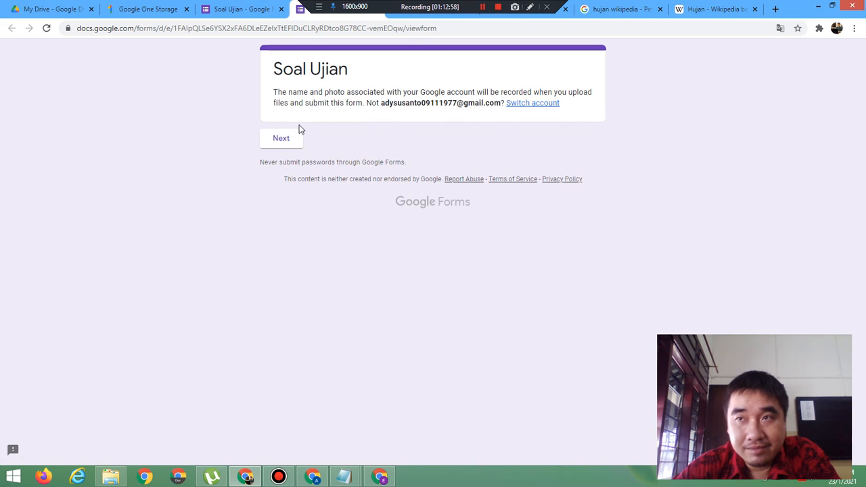
{"action": "left_click", "coordinate": [290, 145]}
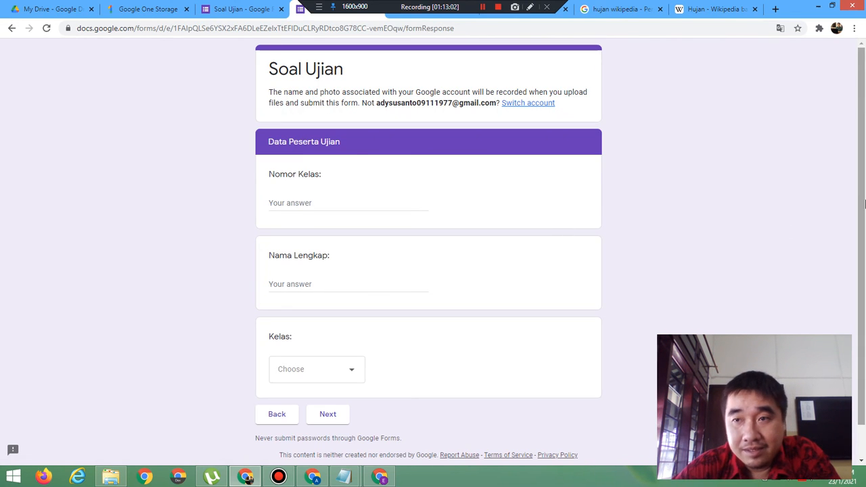
{"action": "scroll", "coordinate": [863, 203], "scroll_direction": "down", "scroll_amount": 1}
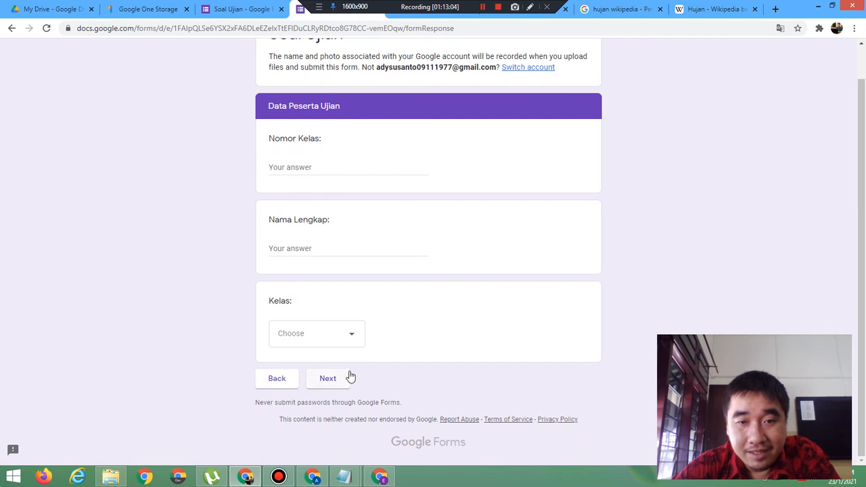
{"action": "left_click", "coordinate": [332, 378]}
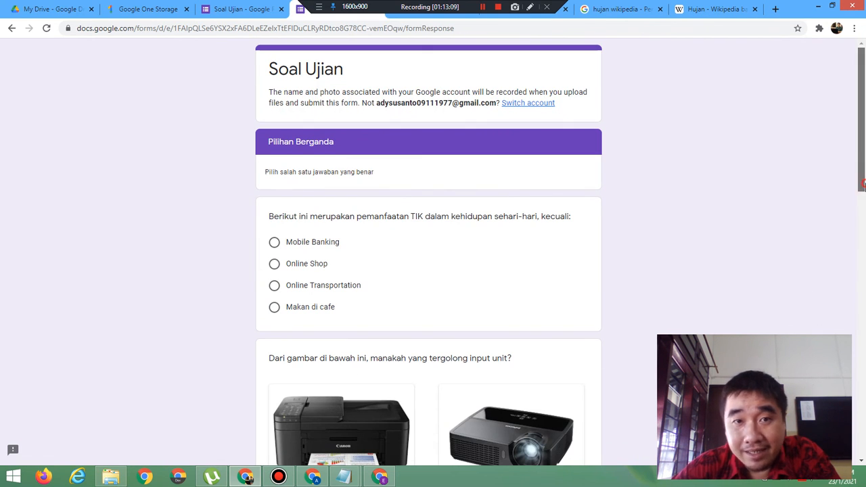
{"action": "left_click_drag", "start_coordinate": [862, 187], "coordinate": [828, 444]}
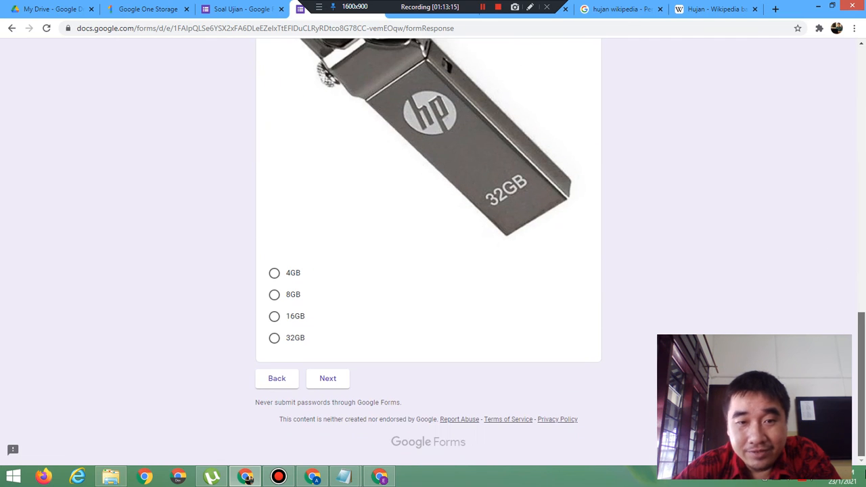
{"action": "left_click", "coordinate": [349, 386]}
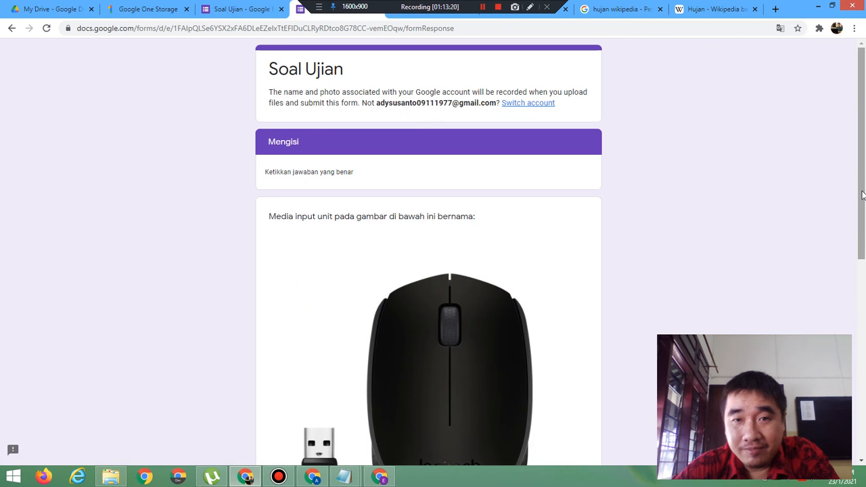
{"action": "left_click_drag", "start_coordinate": [863, 197], "coordinate": [864, 390]}
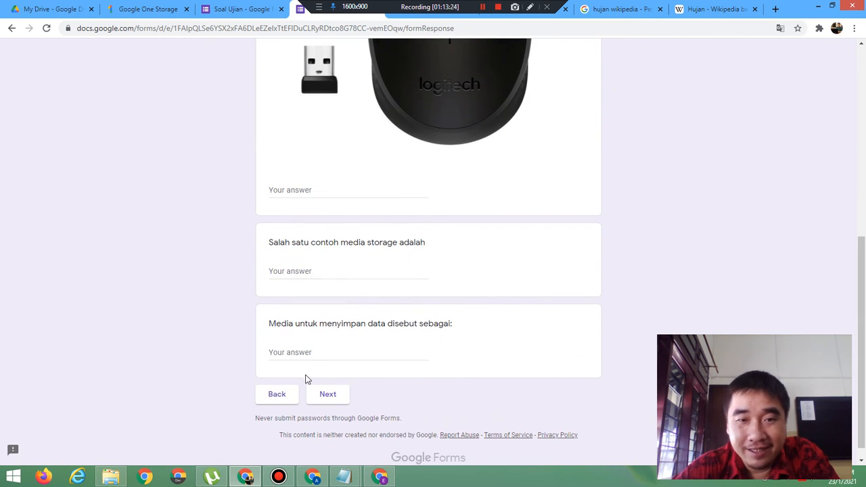
- Continue the preview through "Uraian terbatas" and "Pilihan Majemuk", close it without submitting, and return to the "Data Peserta Ujian" section in the editor
{"action": "left_click", "coordinate": [332, 400]}
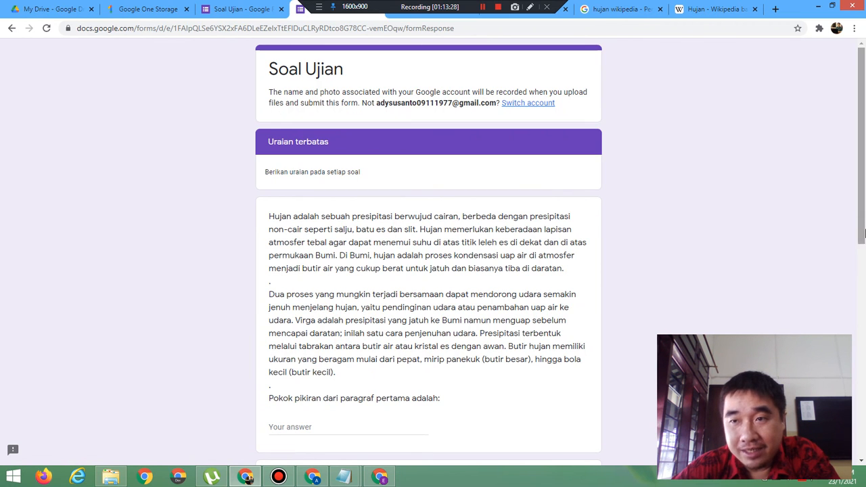
{"action": "left_click_drag", "start_coordinate": [863, 252], "coordinate": [864, 447]}
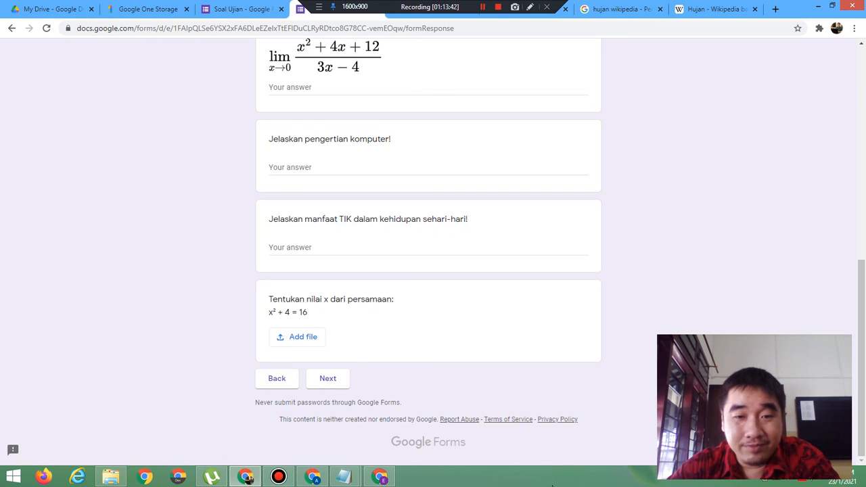
{"action": "left_click", "coordinate": [337, 385]}
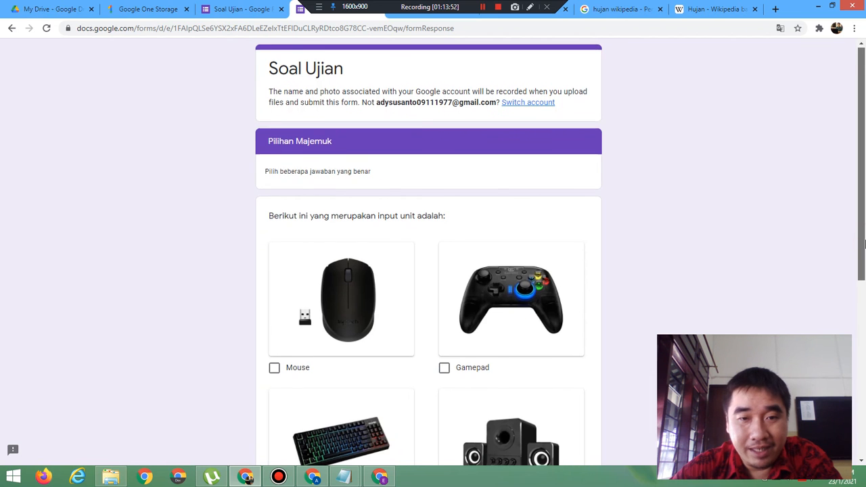
{"action": "left_click_drag", "start_coordinate": [865, 237], "coordinate": [865, 432]}
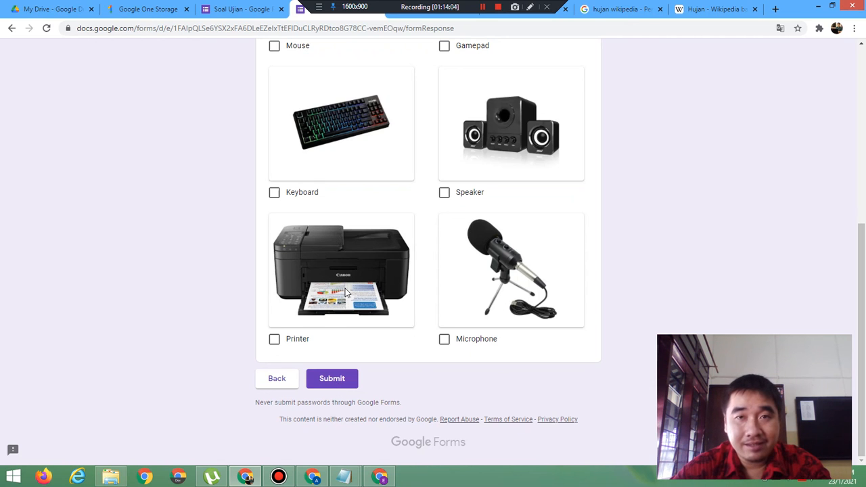
{"action": "right_click", "coordinate": [303, 19]}
{"action": "left_click", "coordinate": [358, 132]}
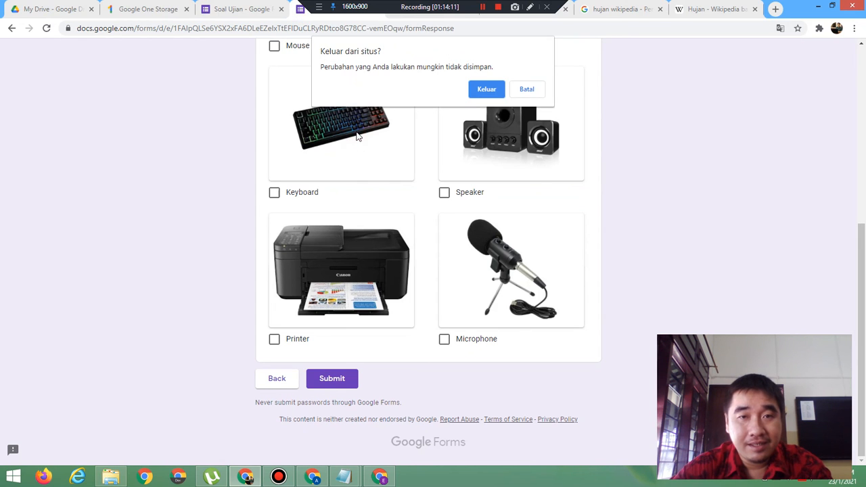
{"action": "left_click", "coordinate": [487, 89]}
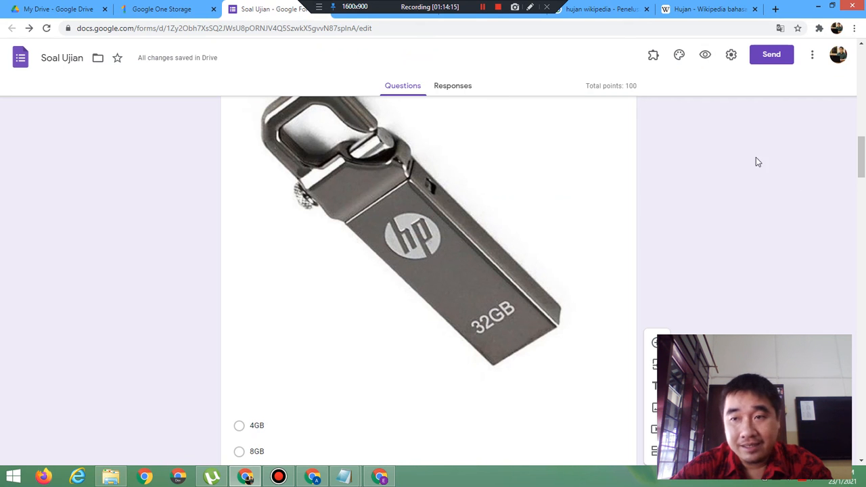
{"action": "left_click_drag", "start_coordinate": [863, 171], "coordinate": [862, 93]}
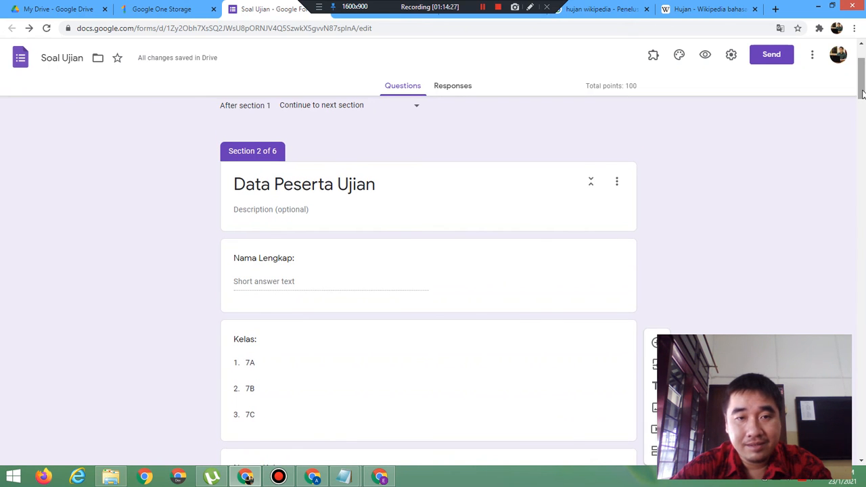